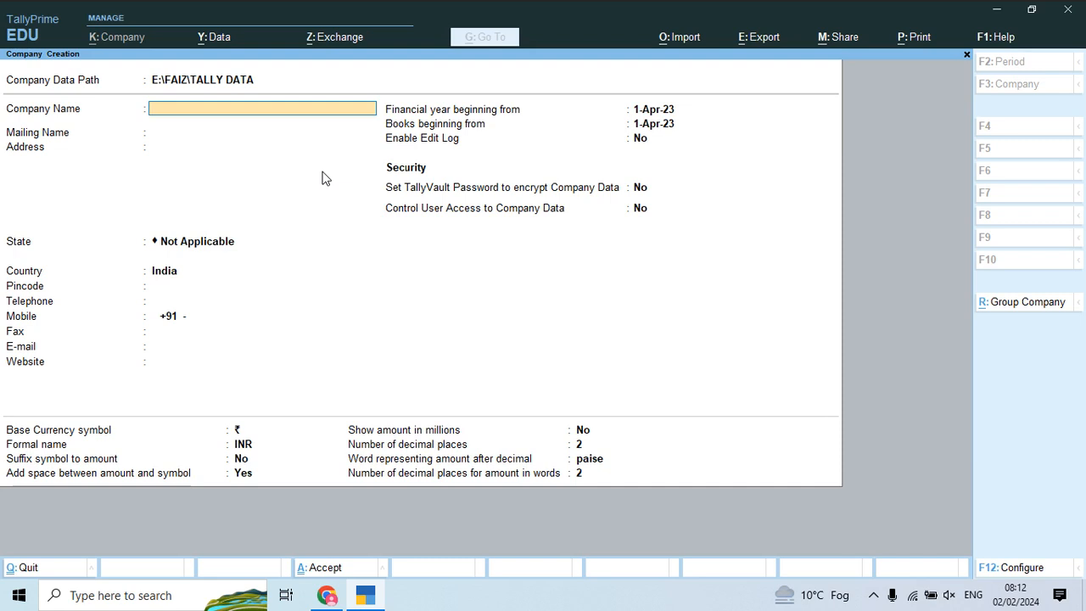
Step: Name the company KR ENTERPRISES and enter its three-line mailing address
type("Kr")
type("R")
type(" ENTERPRISES")
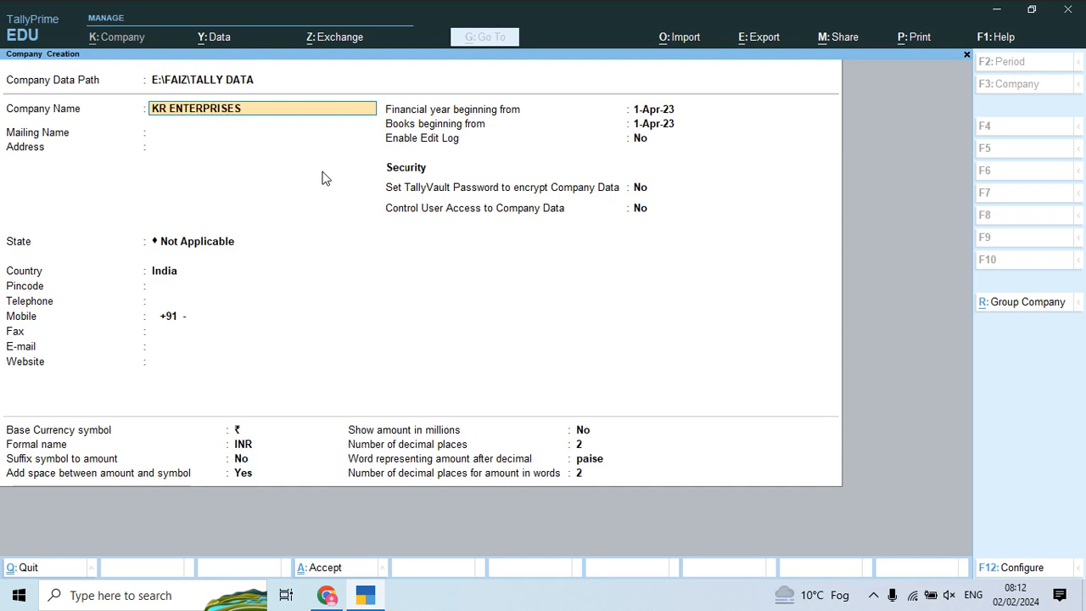
key("Return")
key("Return")
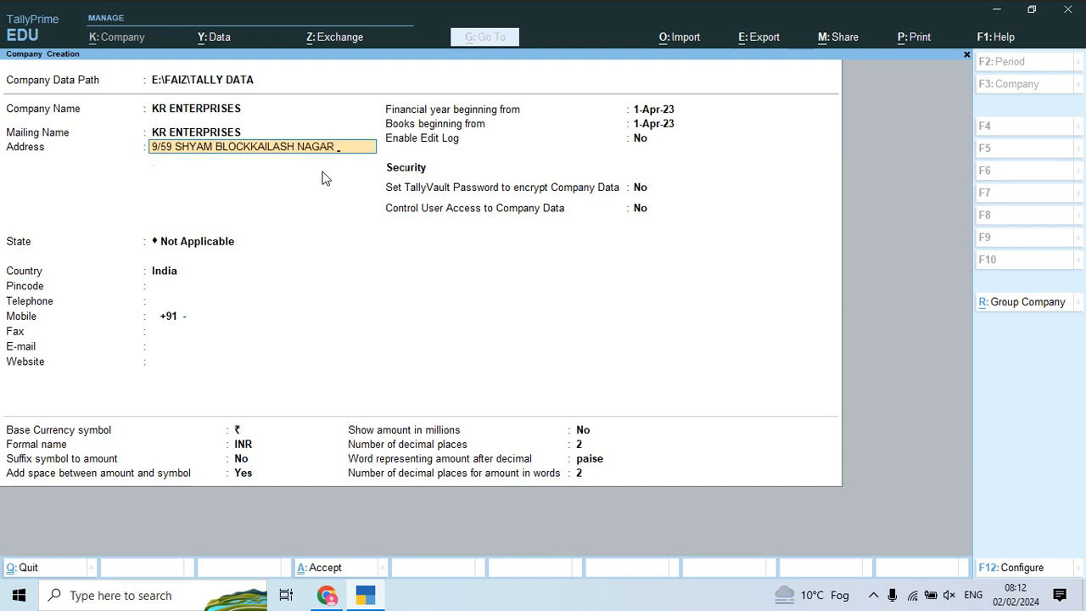
key("Return")
type("GANDHI NAGAR EAS")
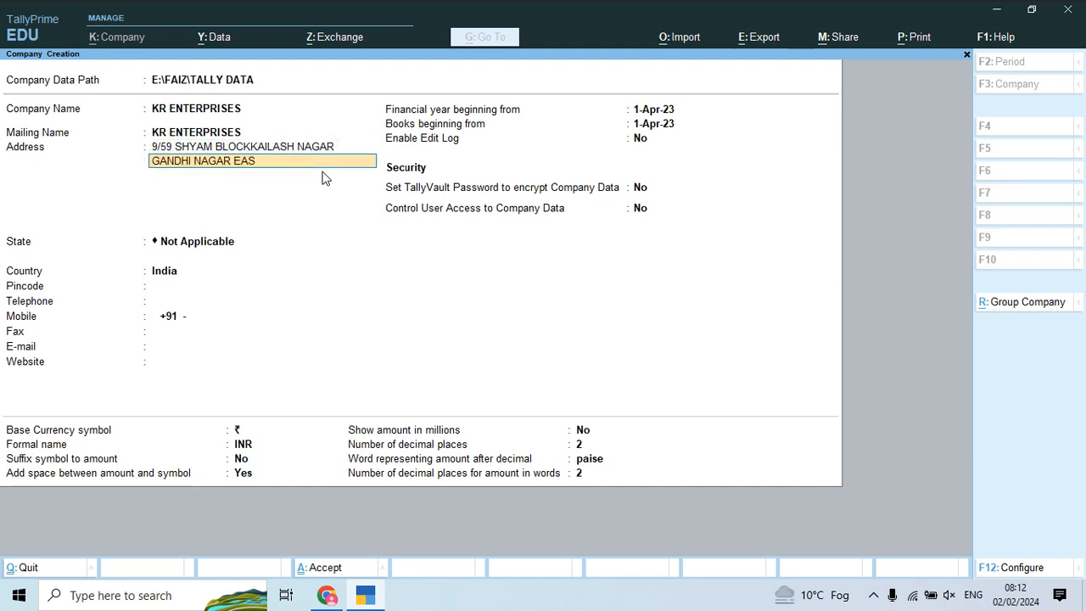
type("T DELHI")
key("Return")
type("110031")
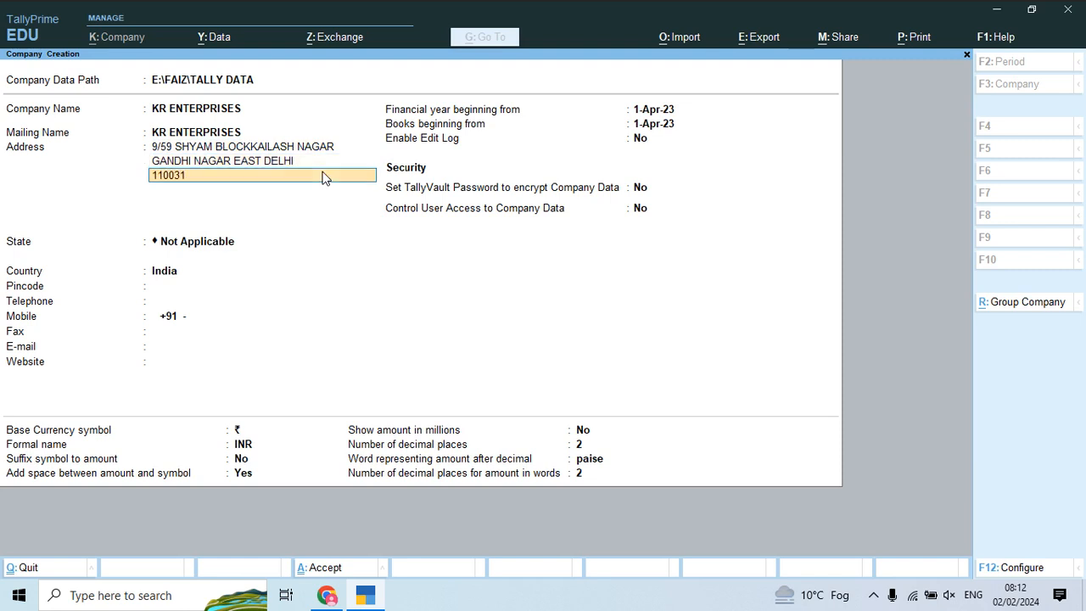
key("Return")
key("Return")
Step: Set the state to Delhi and fill in the pincode, telephone and mobile number
type("de")
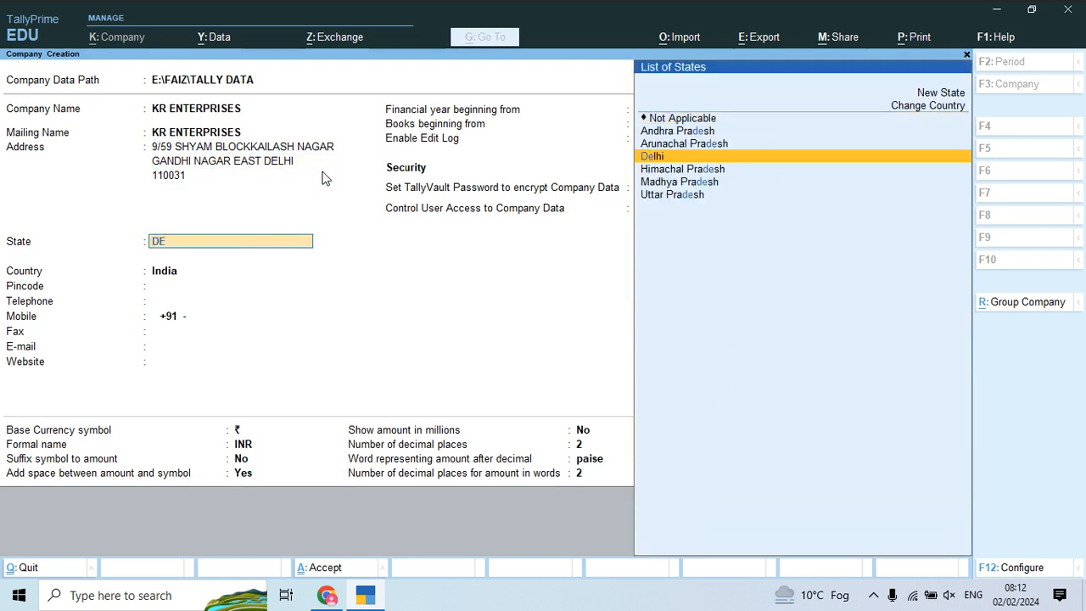
key("Return")
type("110031")
key("Return")
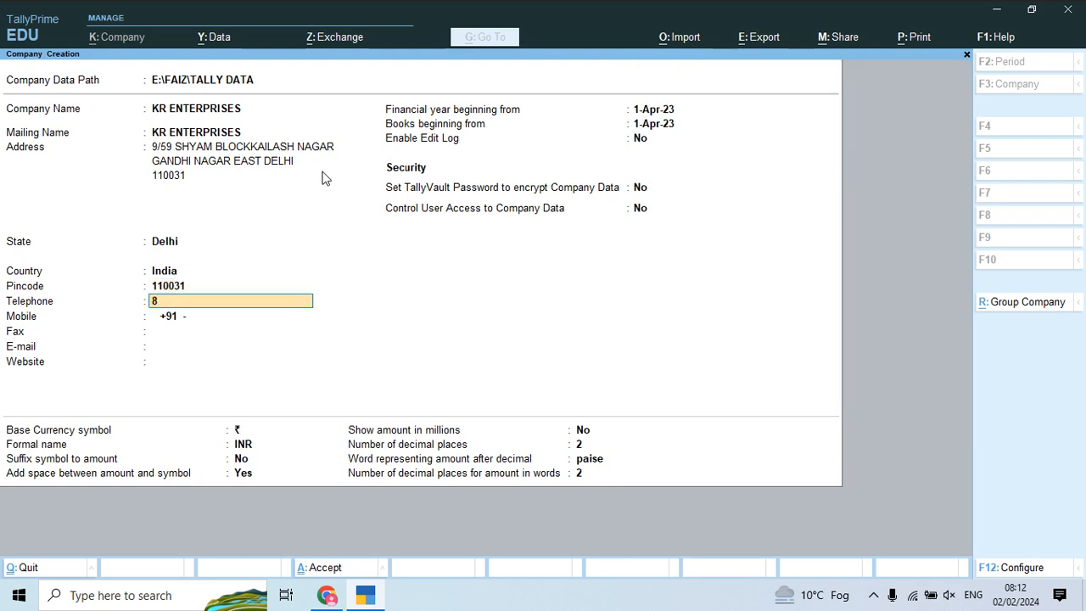
key("Return")
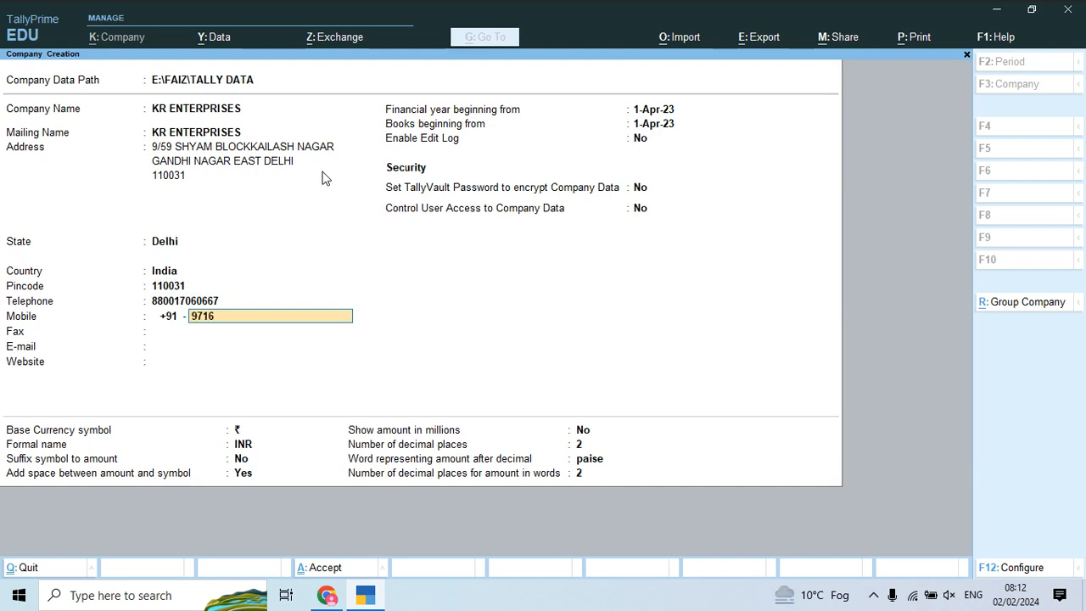
key("Return")
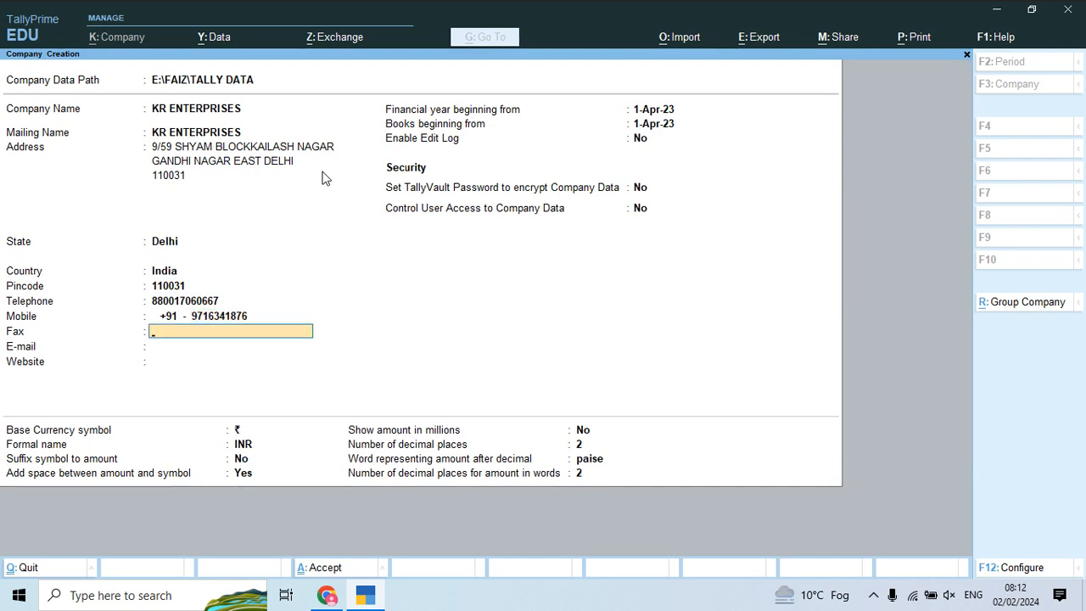
Step: Enter the company's e-mail address in the E-mail field
key("Return")
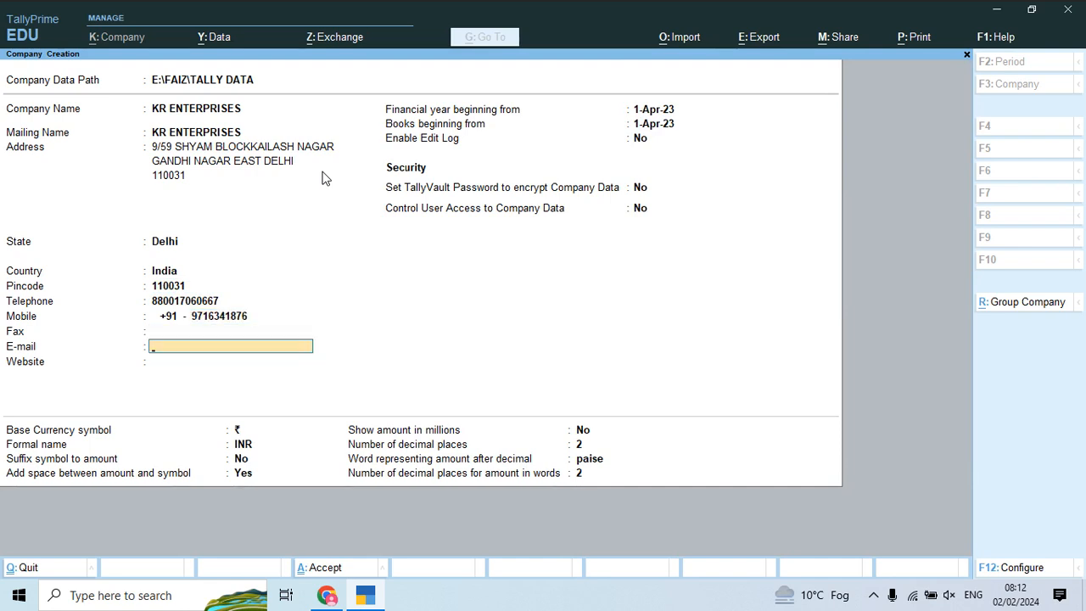
key("Return")
key("BackSpace")
key("BackSpace")
key("BackSpace")
key("BackSpace")
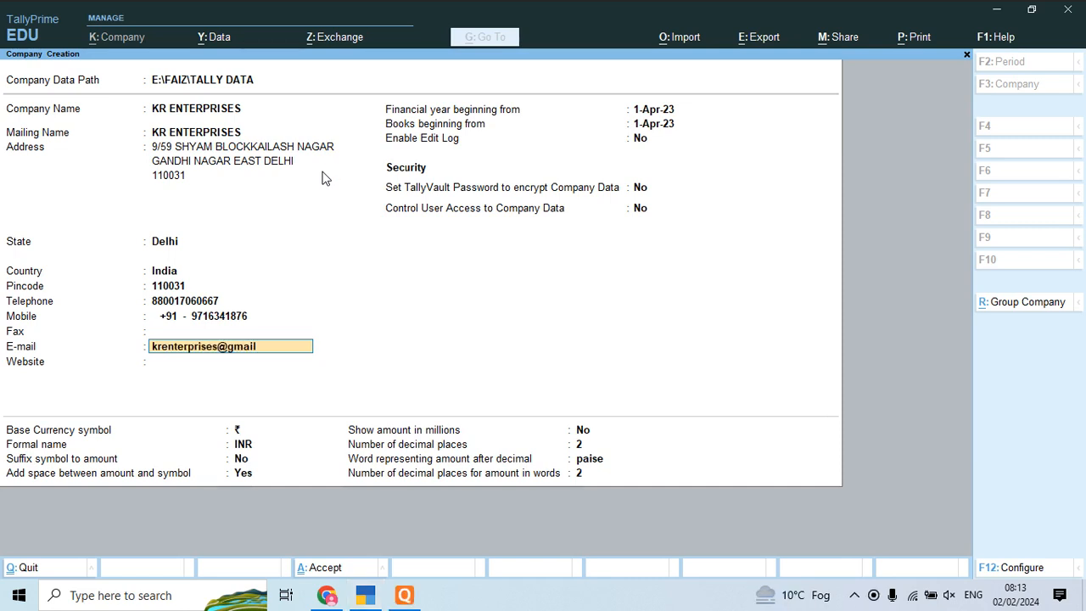
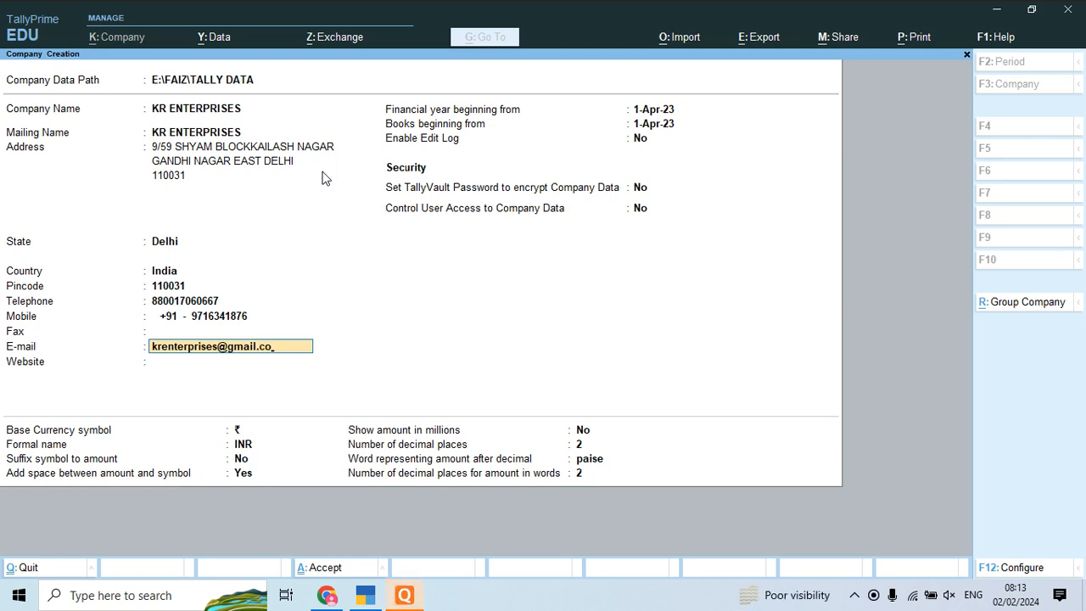
key("BackSpace")
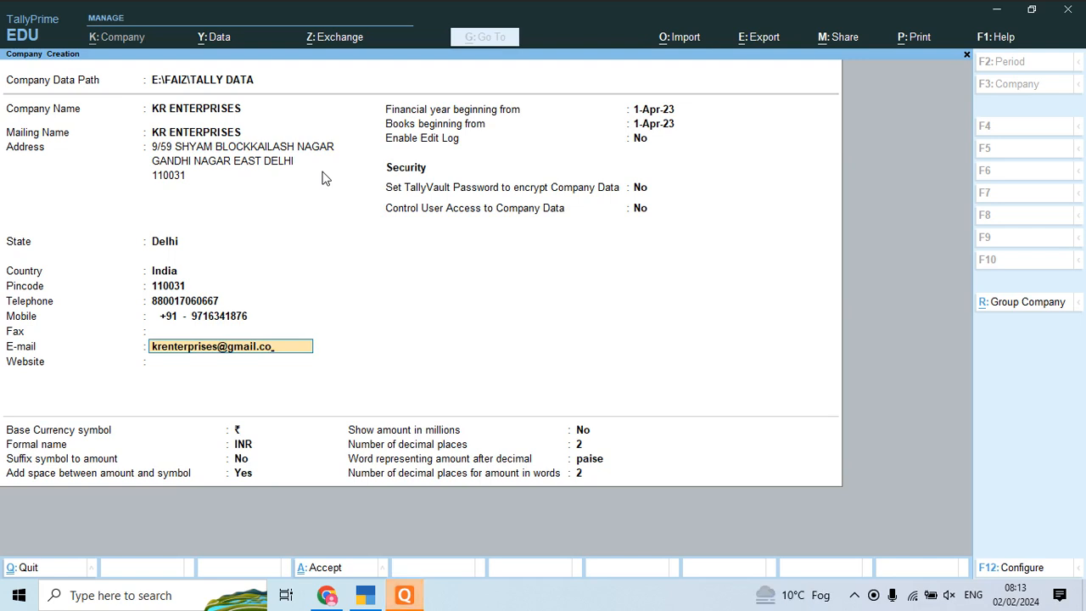
key("Return")
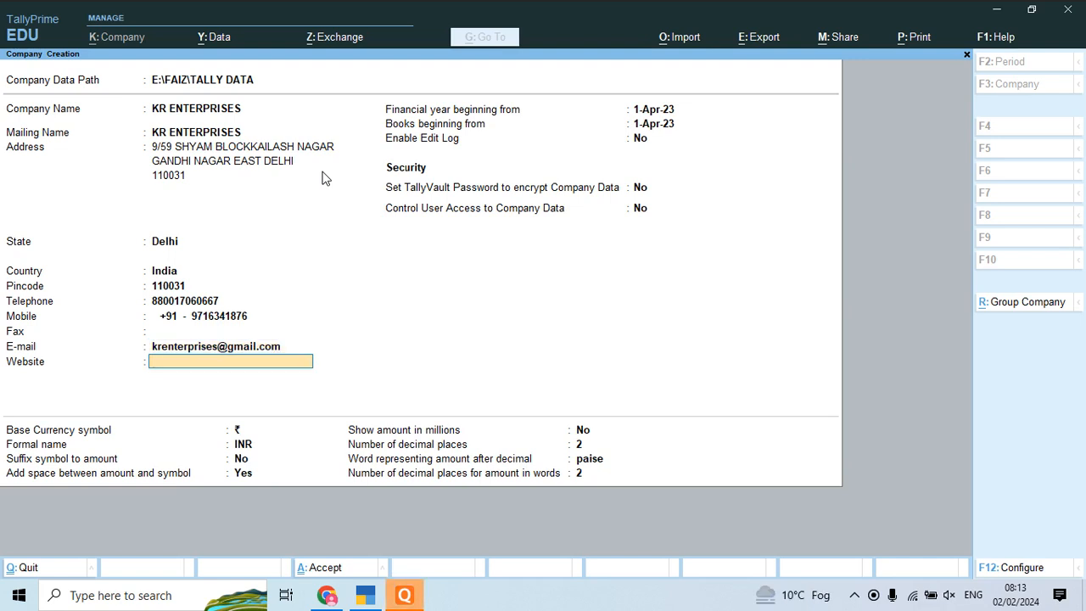
Step: Leave the website blank and save the KR ENTERPRISES company
key("Return")
key("BackSpace")
key("Return")
key("Return")
key("Return")
key("Return")
key("Return")
key("Return")
key("Return")
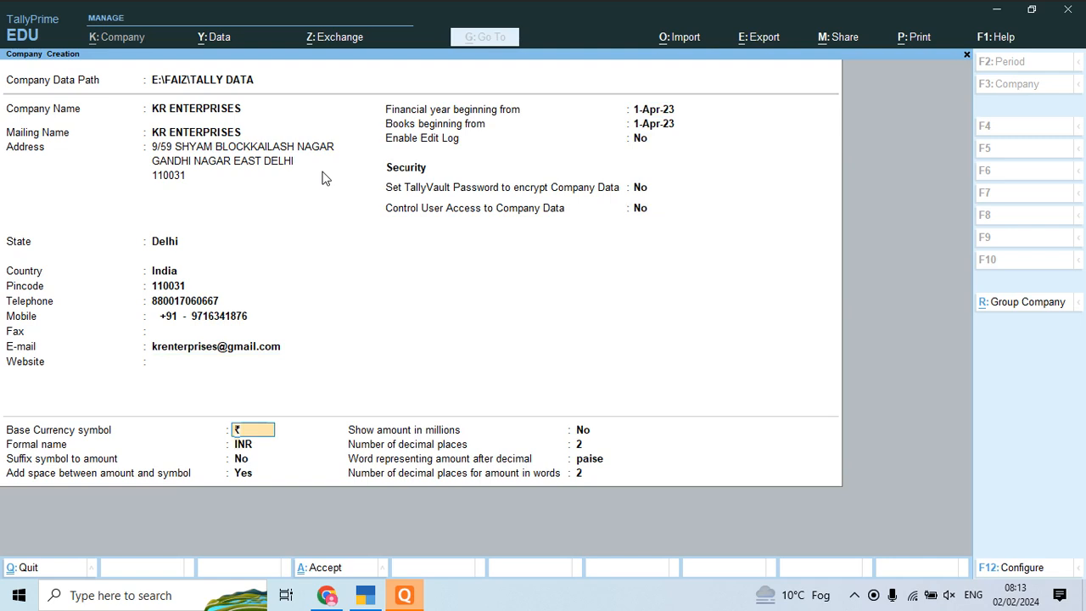
key("ctrl")
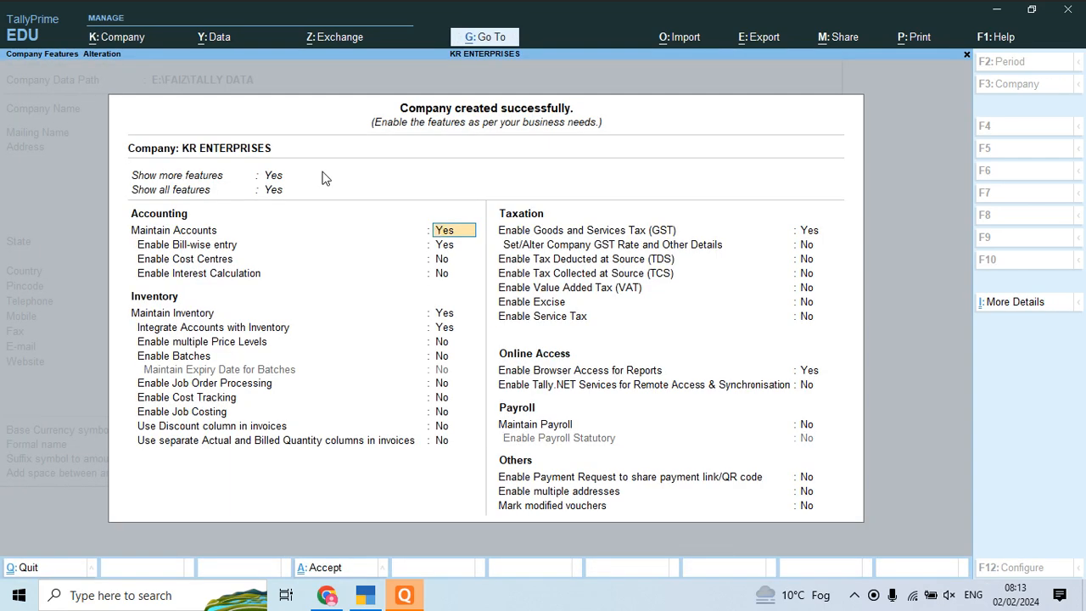
Step: Keep Enable GST set to Yes in Company Features and bring up the GST Details
key("Return")
key("Return")
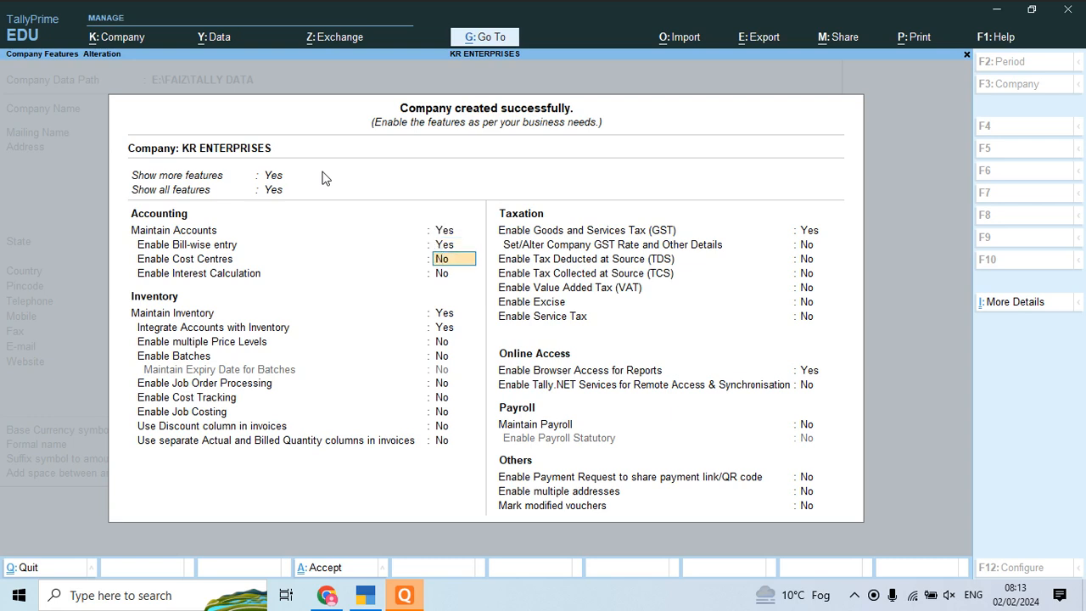
left_click(808, 231)
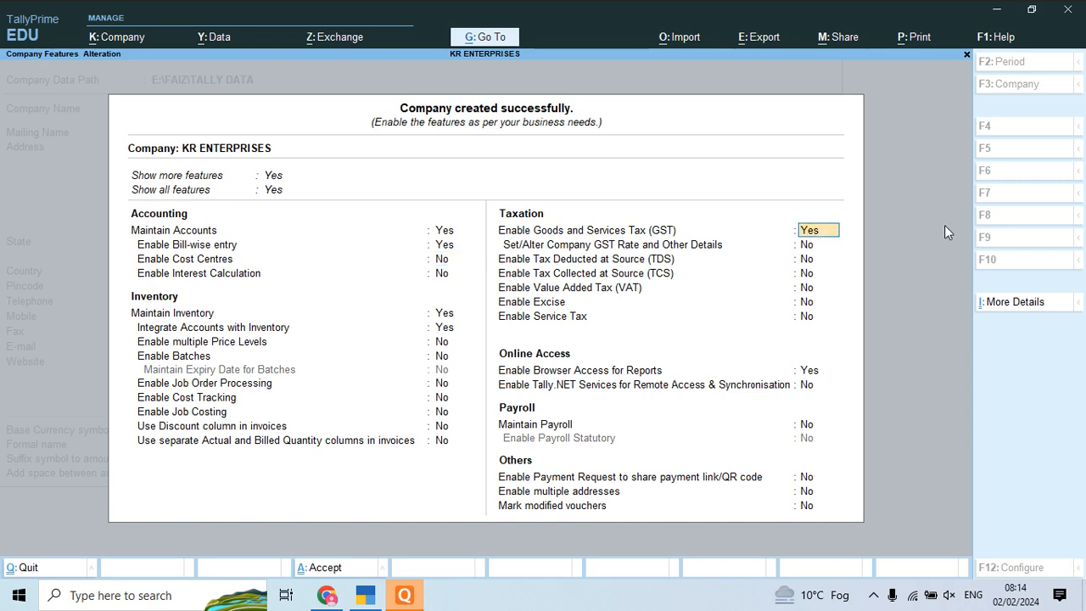
key("Return")
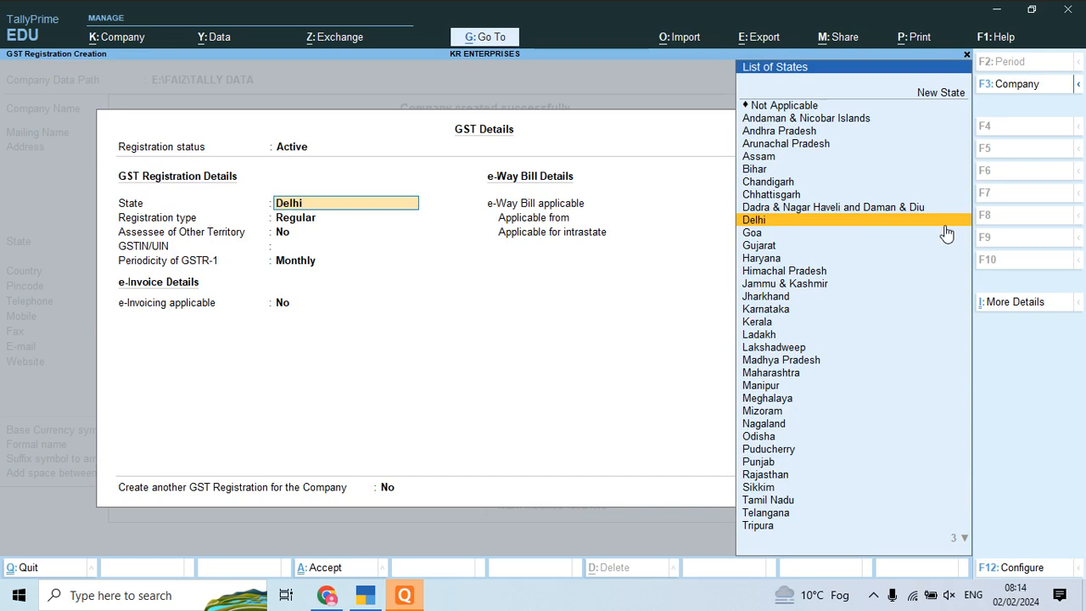
Step: Set registration state Delhi, type Regular, and start the GSTIN with state code 07
key("Return")
key("Return")
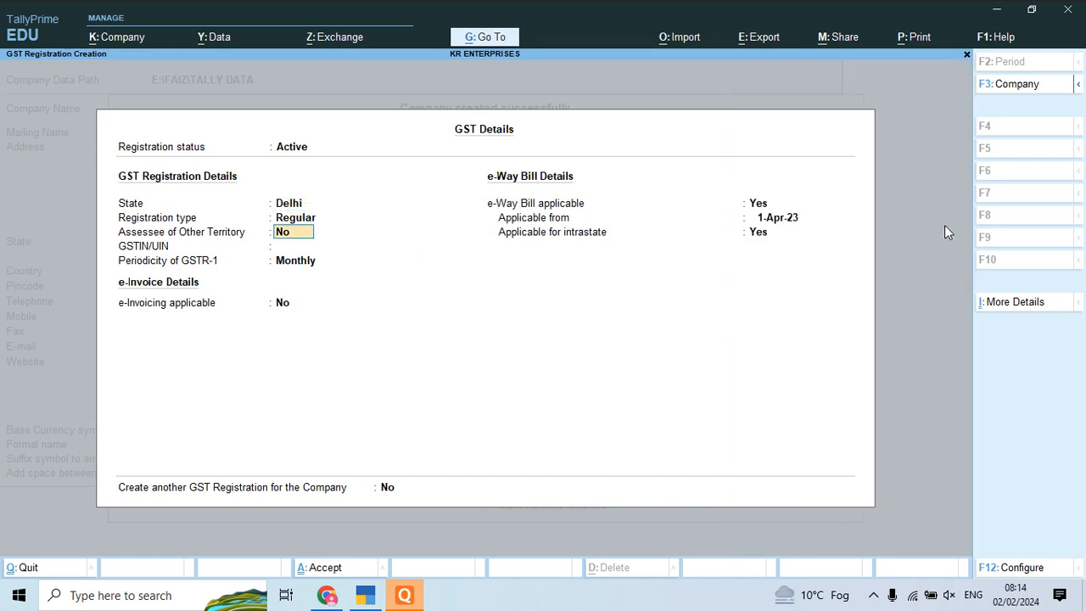
key("BackSpace")
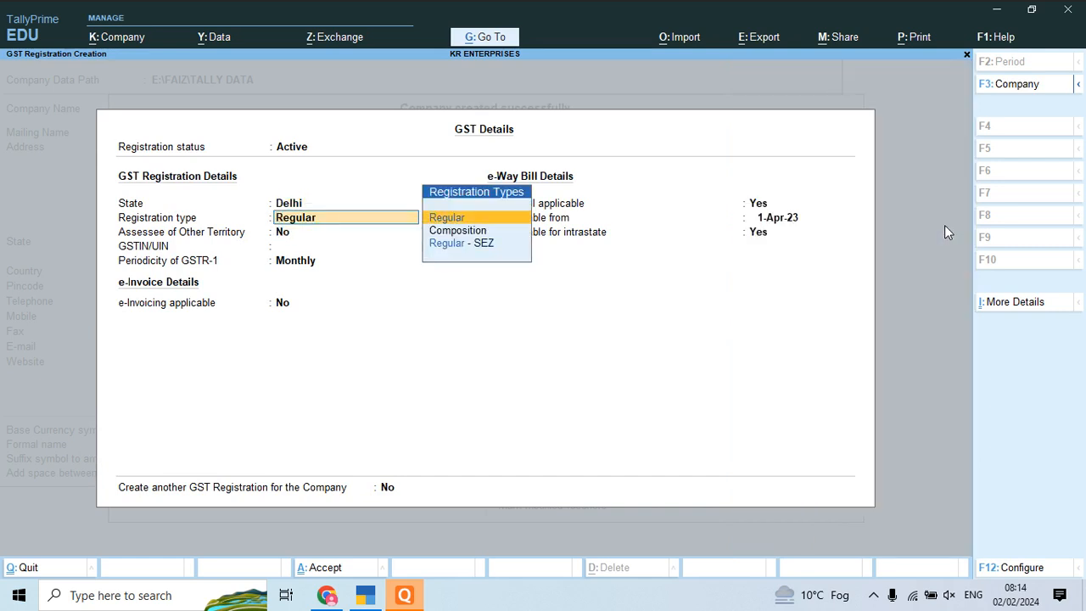
key("Return")
key("Return")
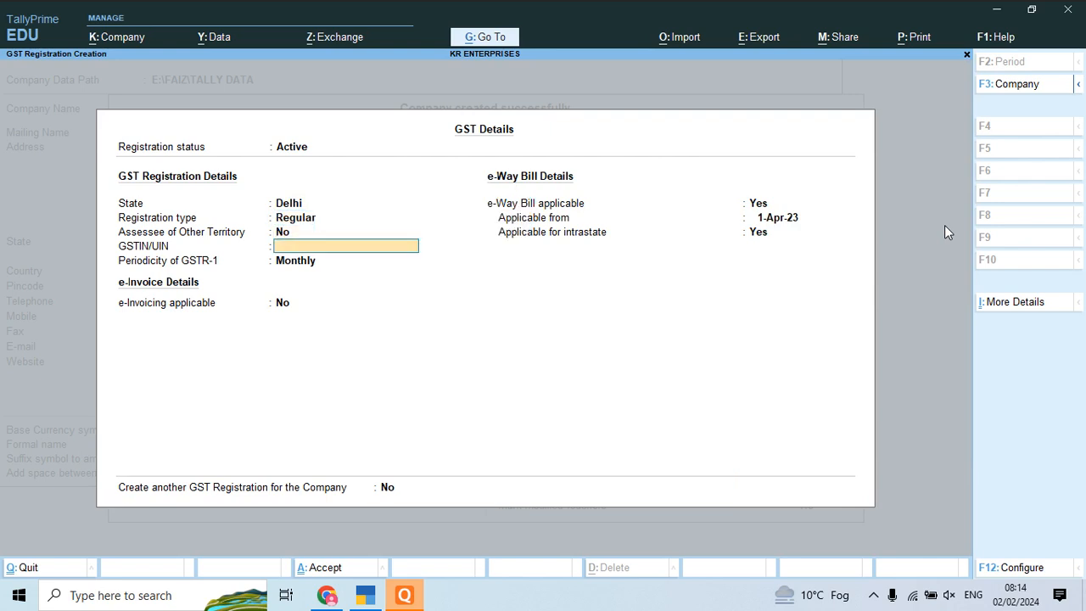
type("07")
Step: Look up the company's GST number in Project 15.pdf and dismiss the Quick Heal popup
key("alt+Tab")
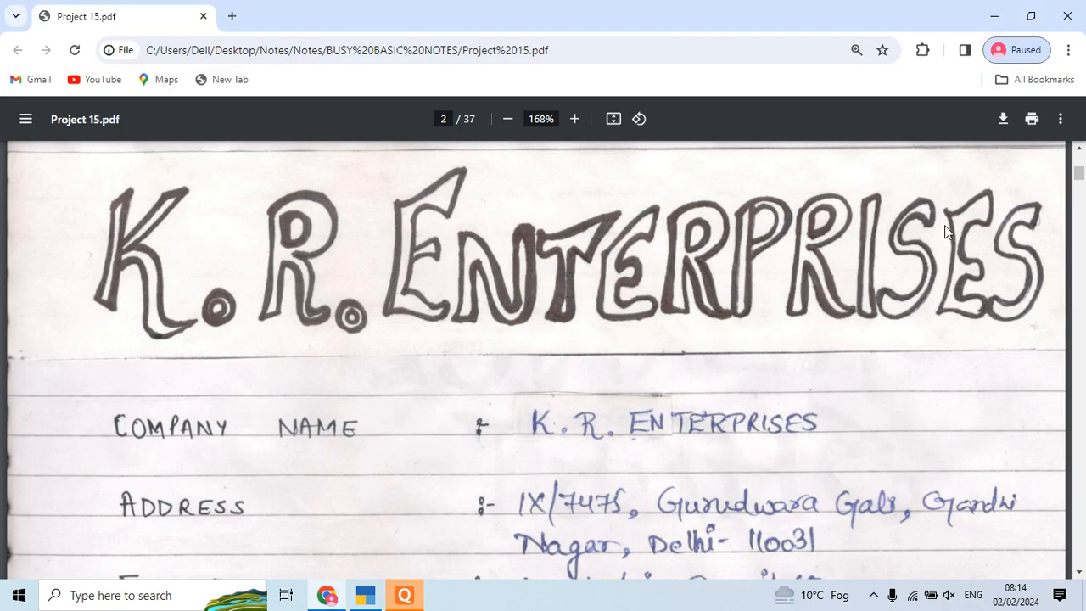
scroll(947, 232, "down", 3)
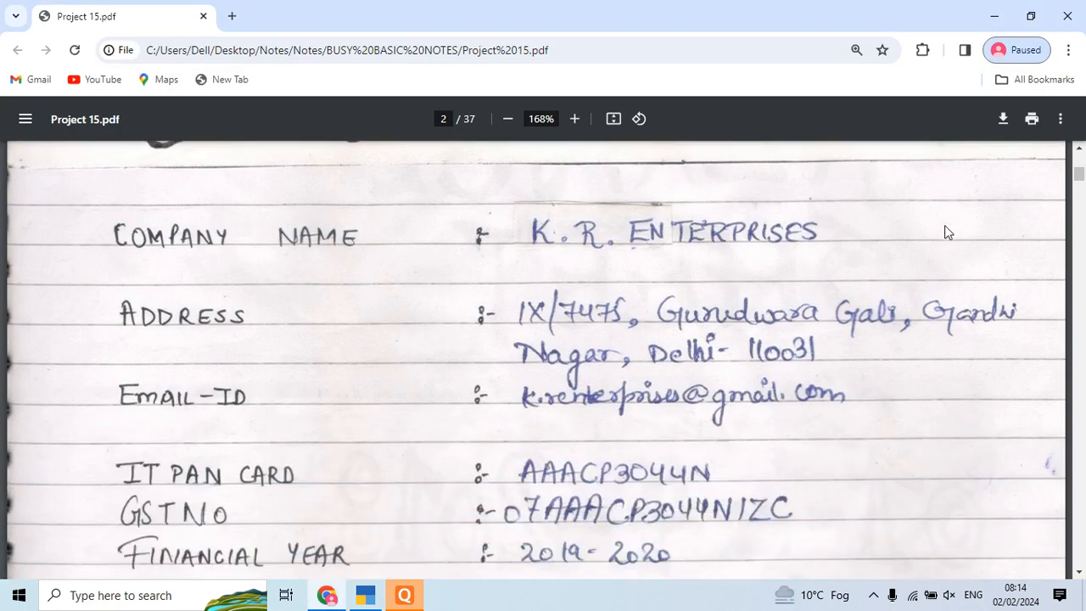
key("alt+Tab")
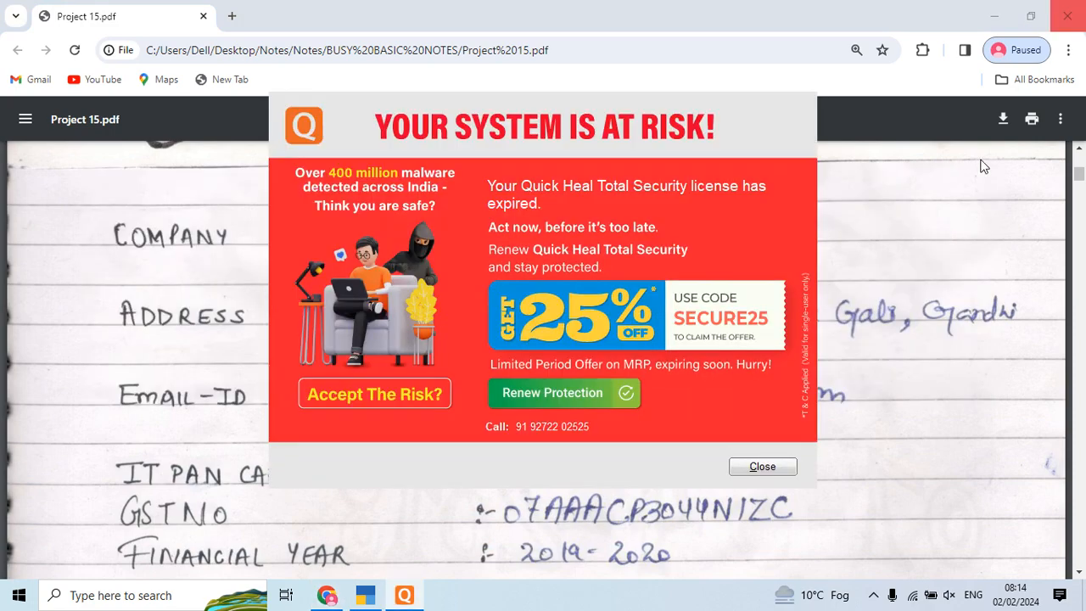
left_click(761, 465)
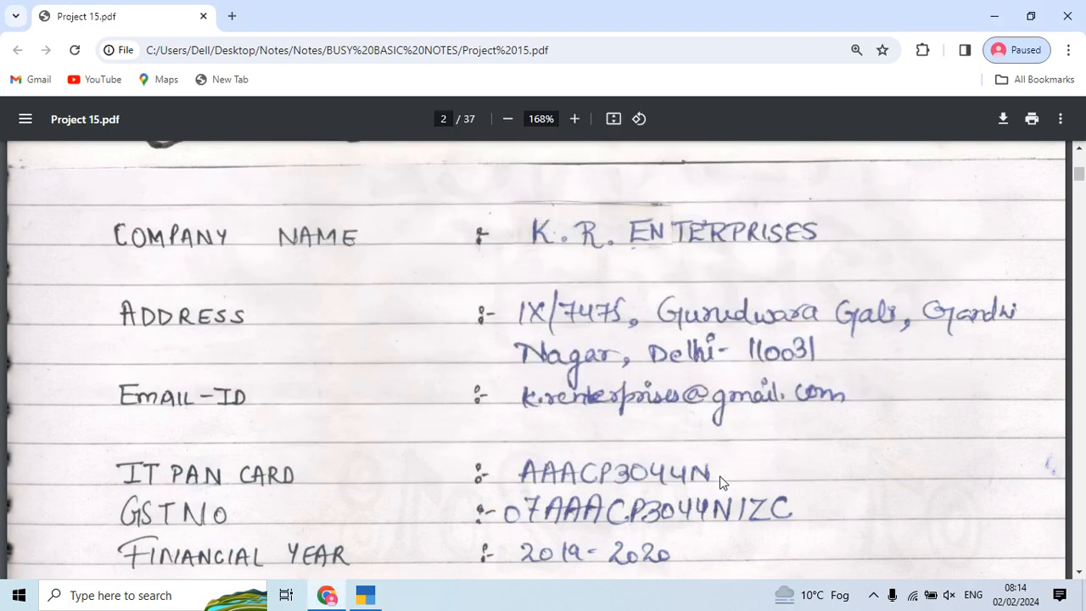
Step: Complete the GSTIN from the notes and keep GSTR-1 periodicity Monthly
key("alt+Tab")
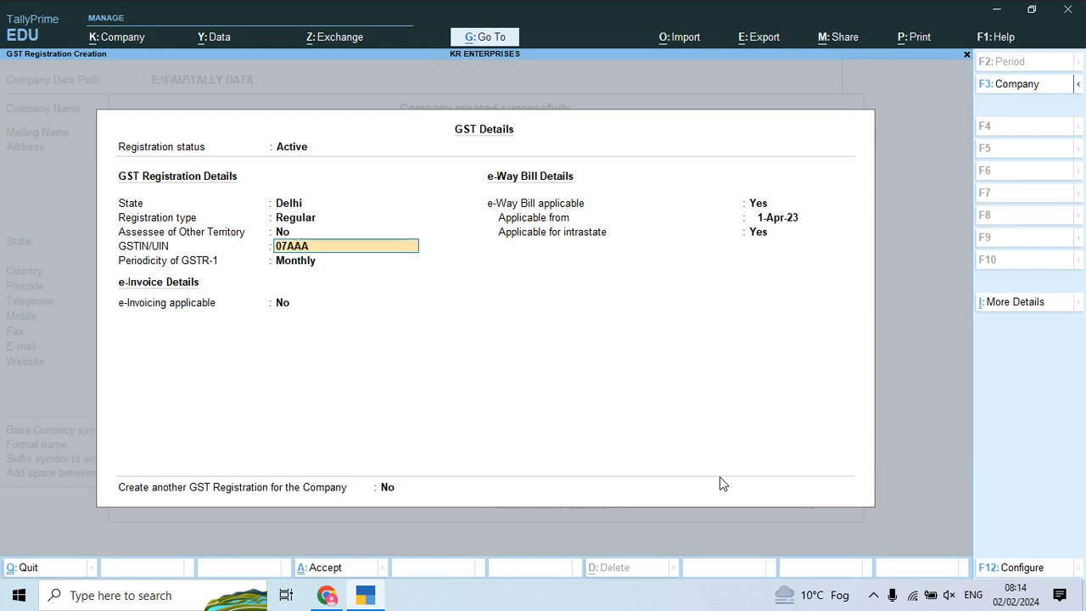
key("Return")
key("Down")
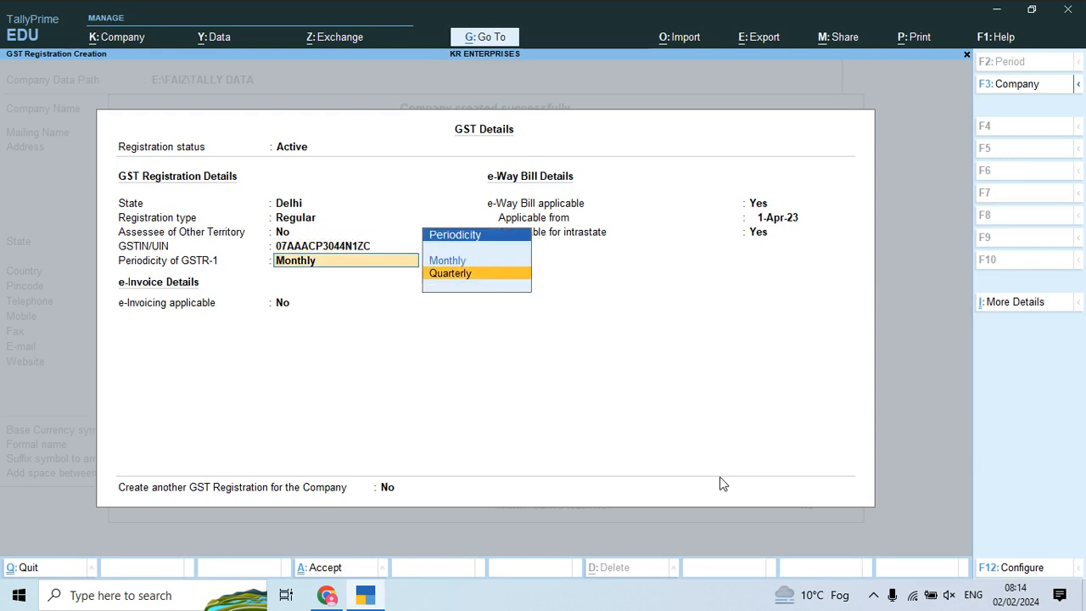
key("Up")
key("Down")
key("Up")
key("Down")
key("Up")
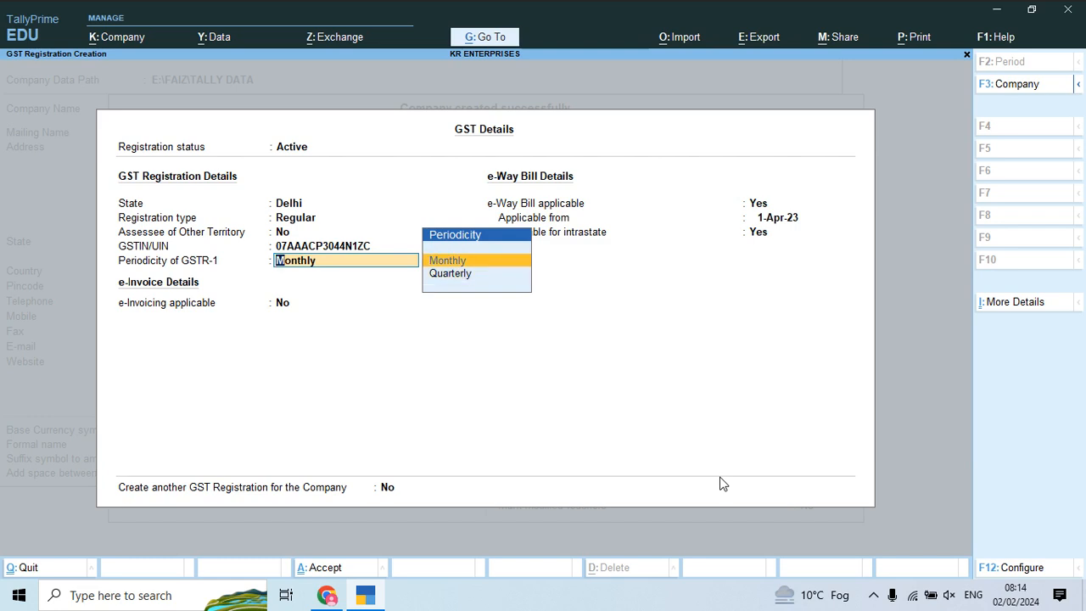
key("Return")
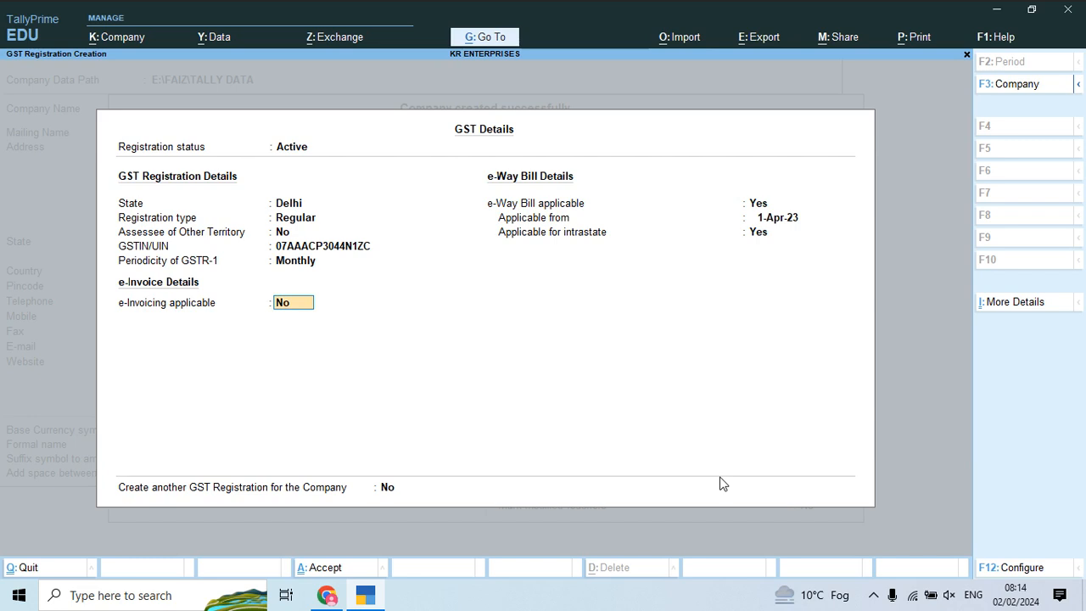
Step: Make e-invoicing applicable from 1-Apr-23 billed from Delhi, keeping the e-way bill dates
type("y")
key("Return")
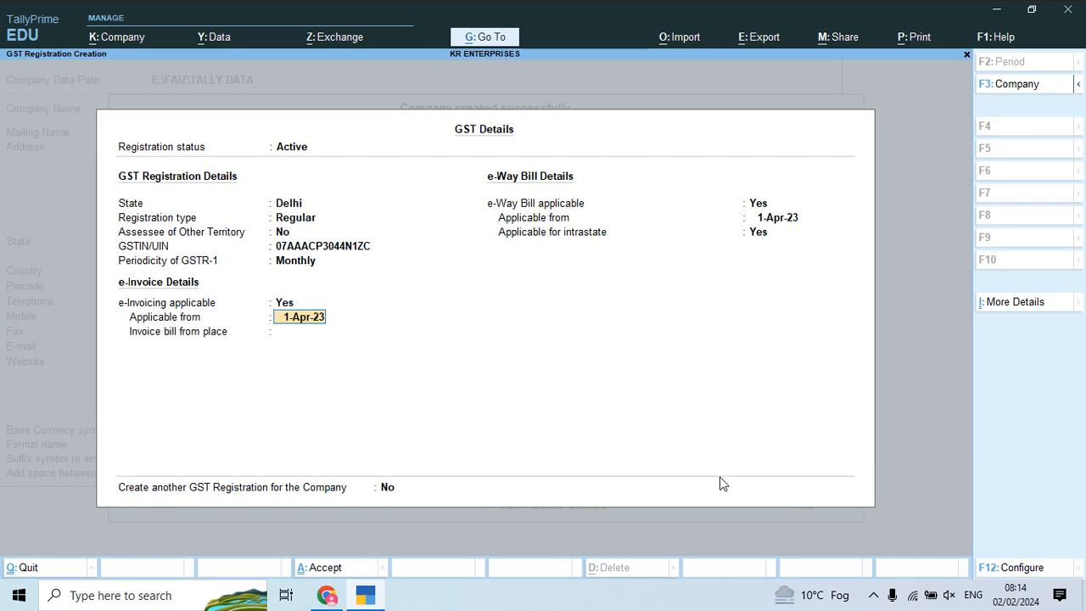
key("Return")
type("Delhi")
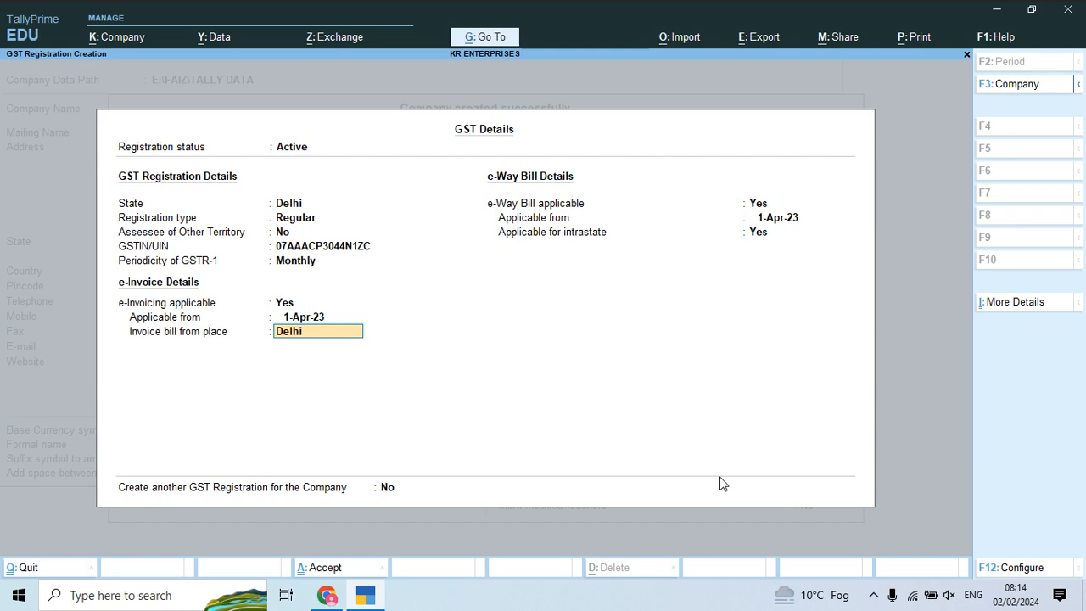
key("Return")
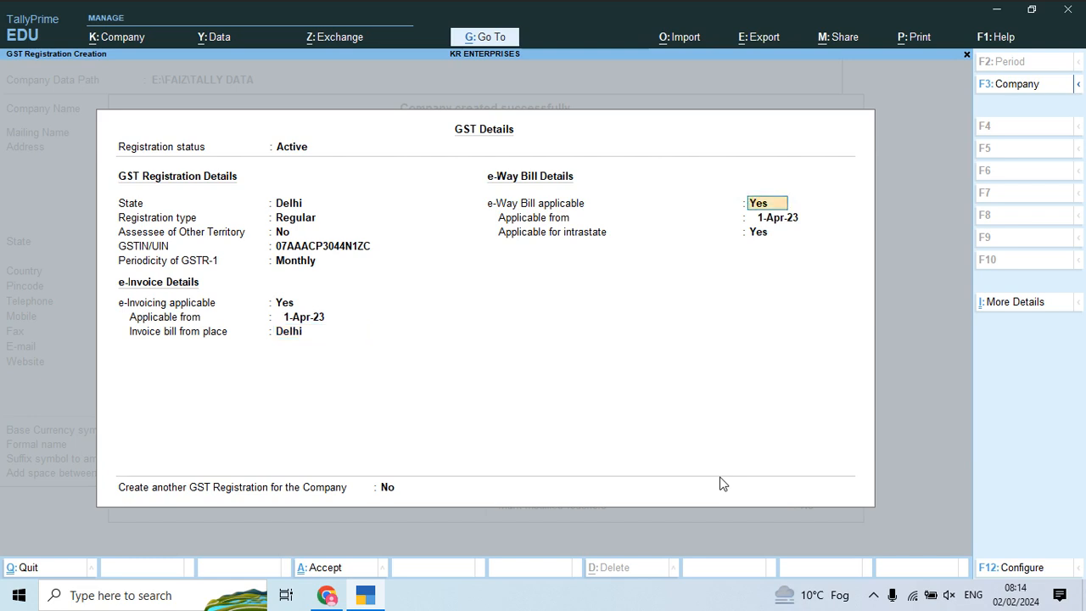
key("Return")
key("Return")
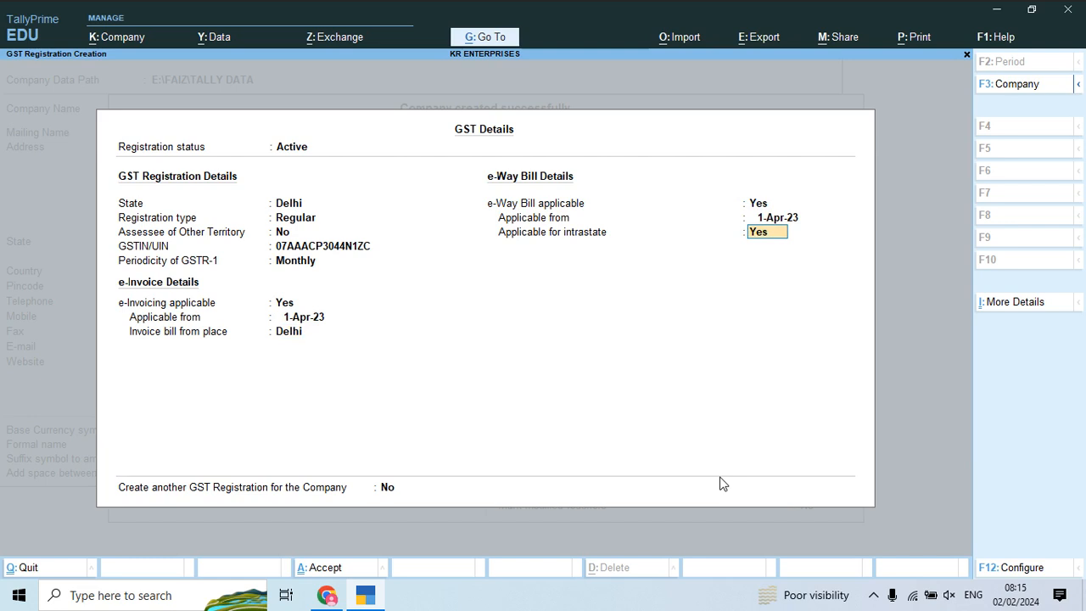
key("Return")
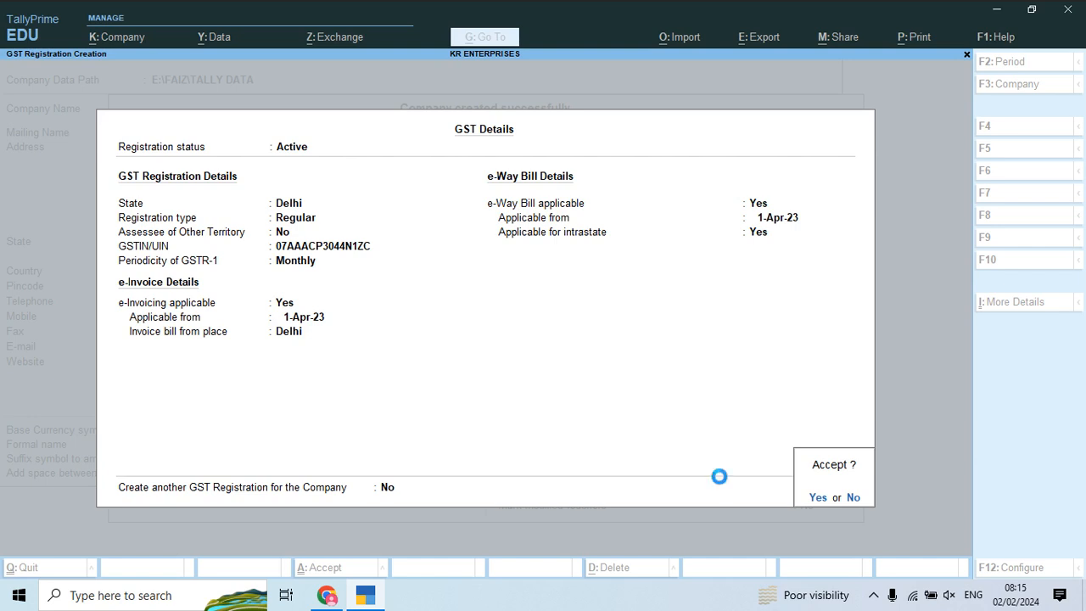
Step: Save the GST details and company features, then bring up the Master Creation list
key("Return")
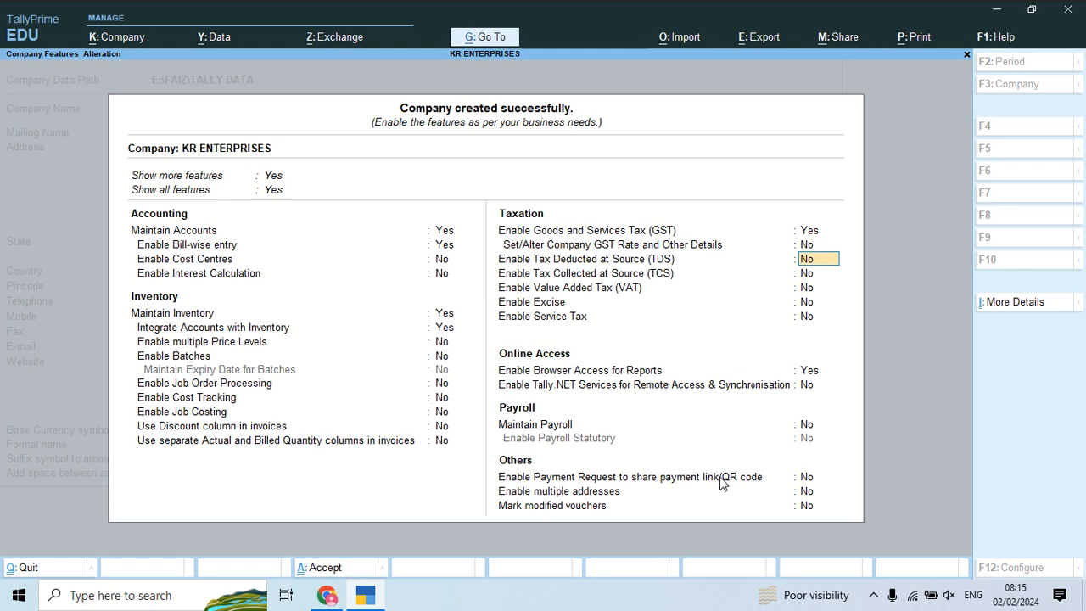
key("ctrl+a")
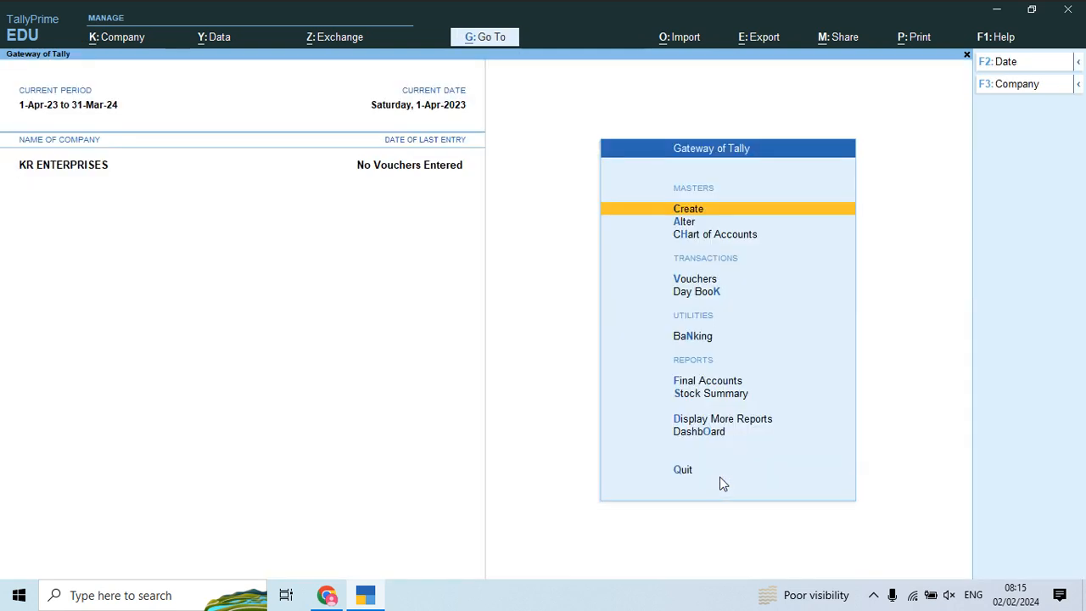
key("Return")
key("Down")
key("Down")
key("Down")
key("Down")
key("Down")
key("Down")
key("Down")
key("Down")
key("Down")
key("Down")
key("Down")
key("Down")
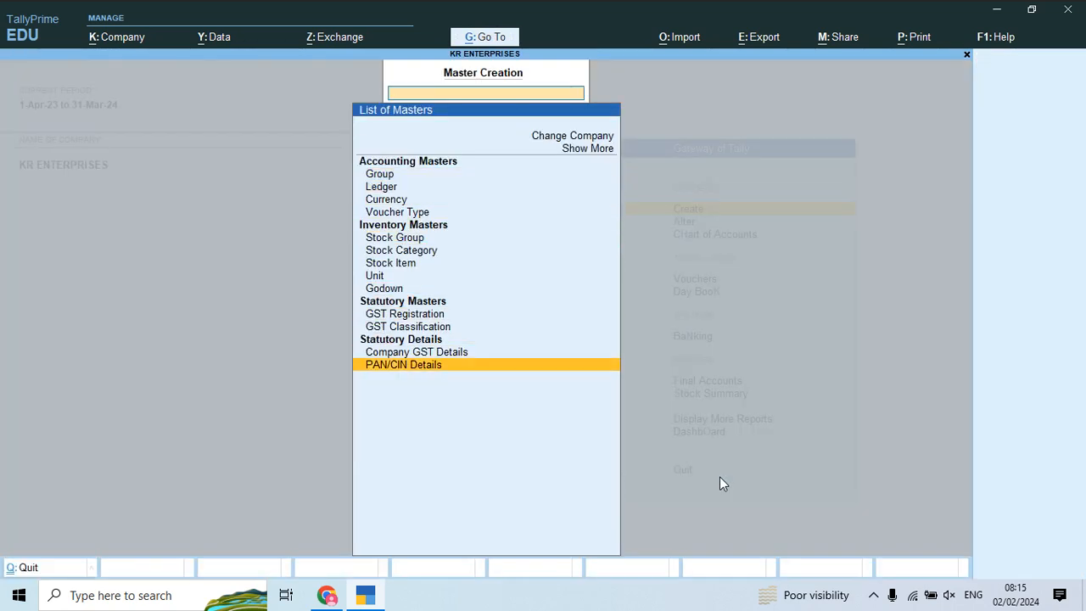
Step: Enter the company PAN, read from the project PDF, in PAN/CIN Details
key("Return")
key("alt+Tab")
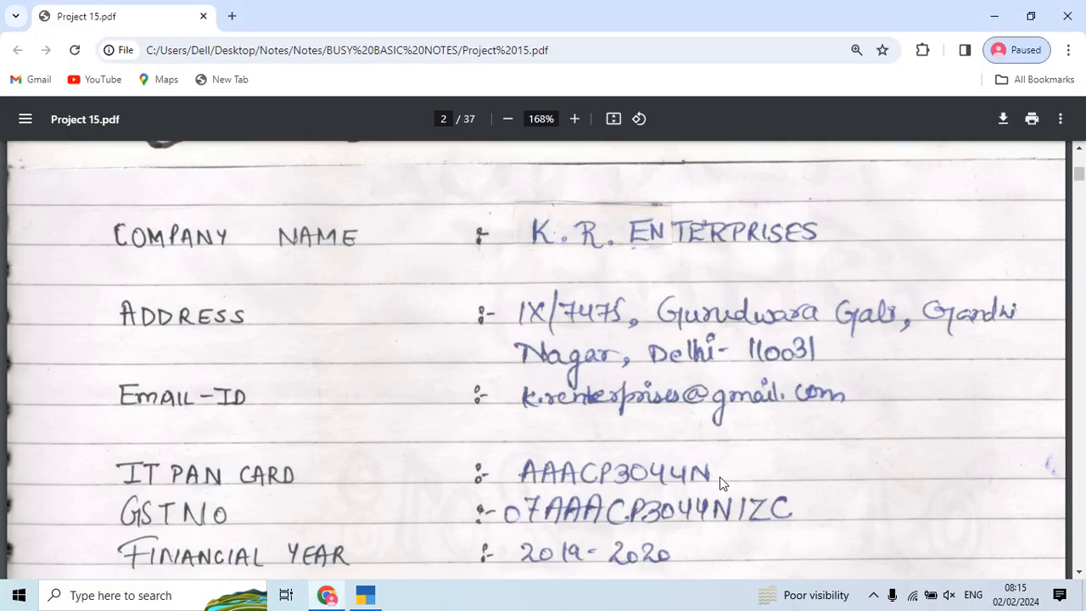
key("alt+Tab")
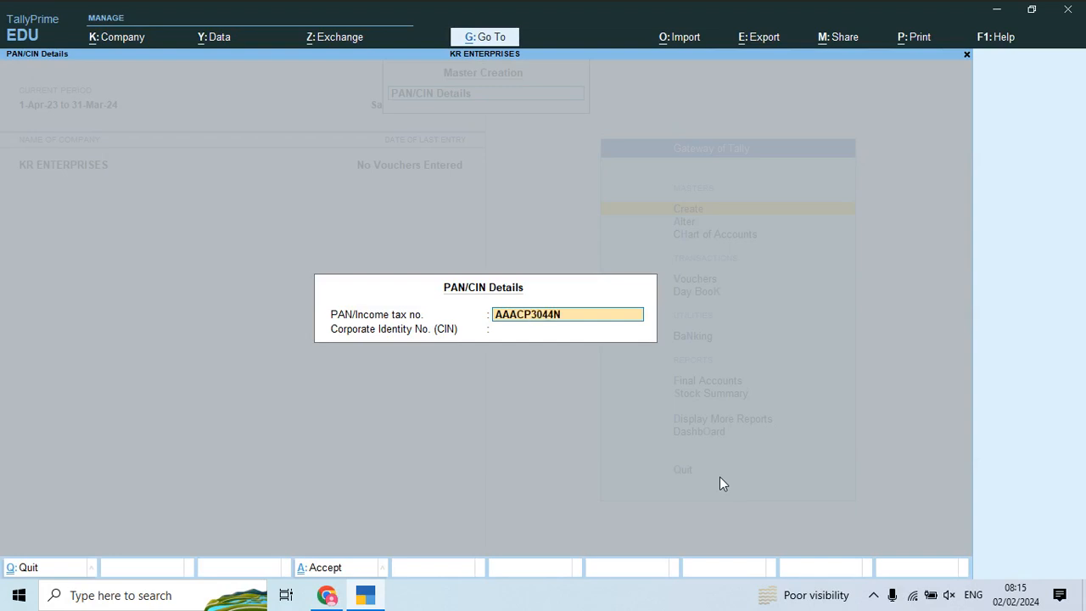
key("Return")
Step: Enter the CIN from the PDF, save the details and return to Gateway of Tally
key("alt+Tab")
scroll(719, 482, "down", 2)
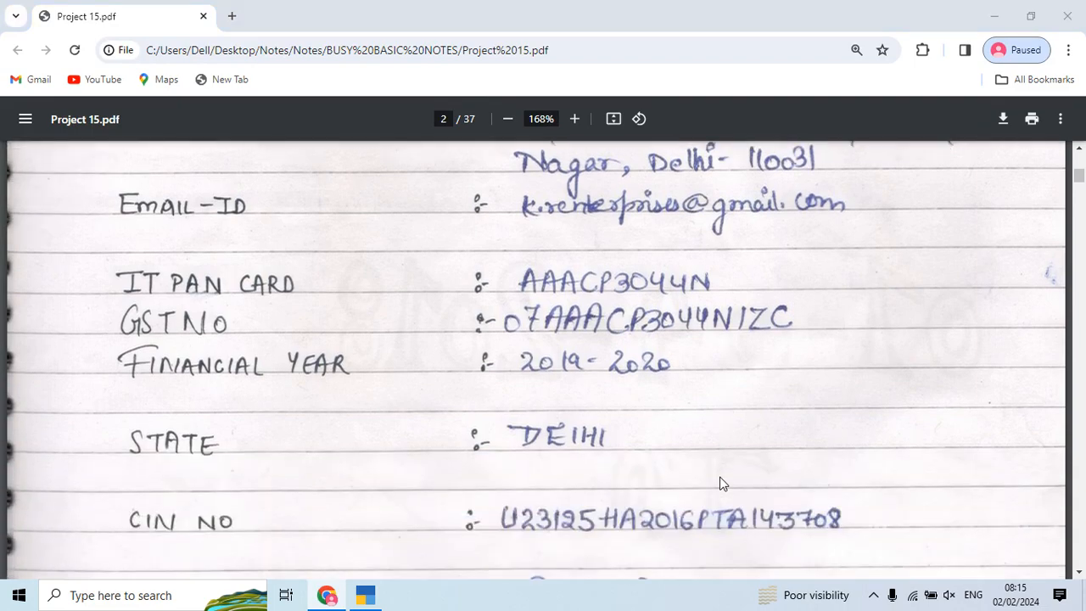
key("alt+Tab")
key("alt+Tab")
key("alt+Tab")
key("alt+Tab")
key("alt+Tab")
key("alt+Tab")
key("alt+Tab")
key("alt+Tab")
key("alt+Tab")
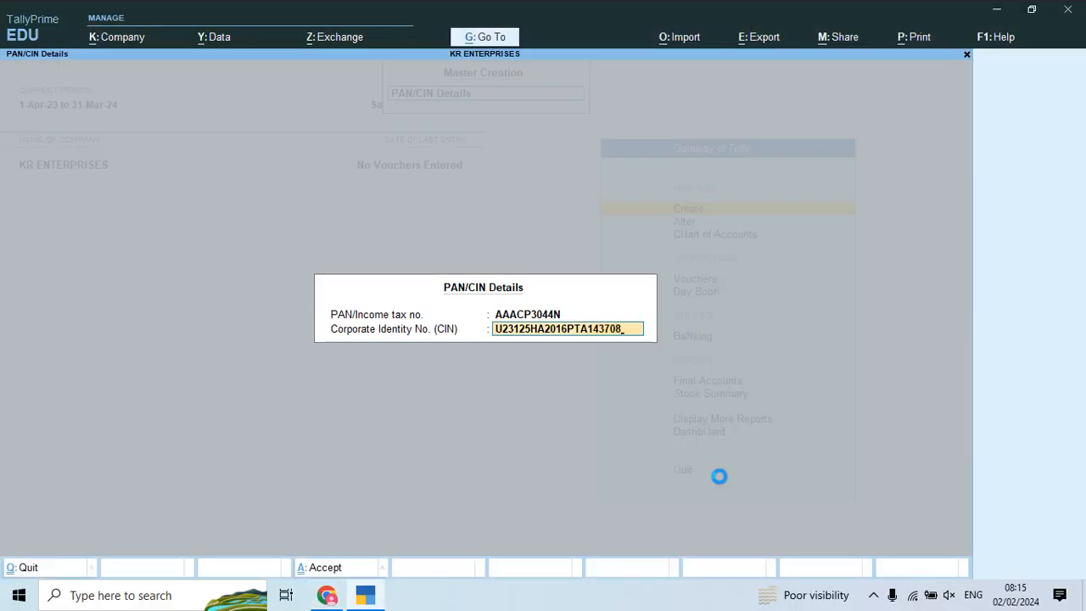
key("Return")
key("Escape")
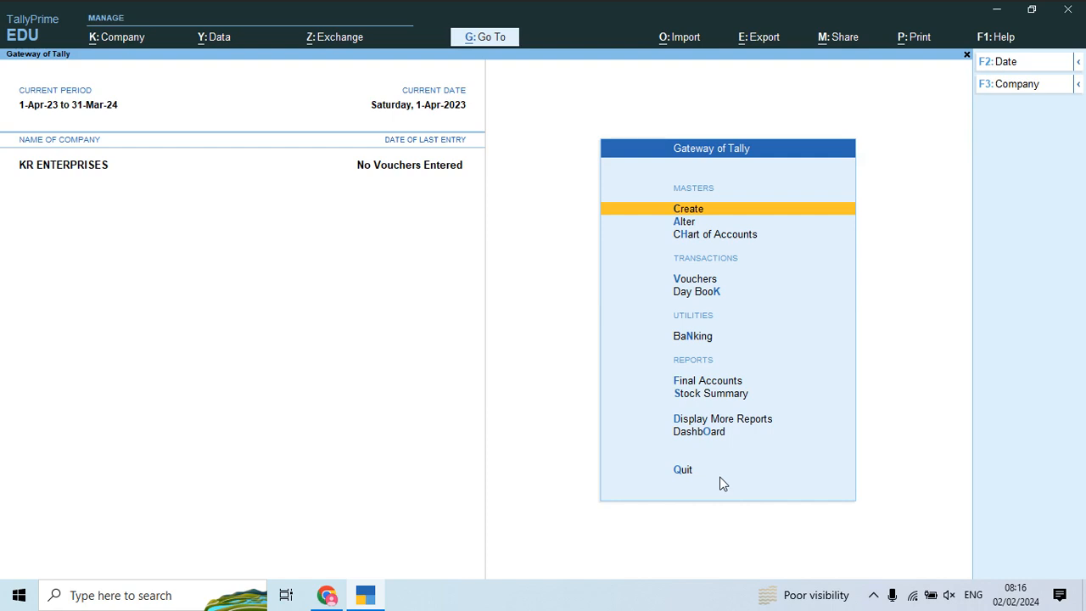
Step: Go to Chart of Accounts and show the List of Ledgers
key("Down")
key("Down")
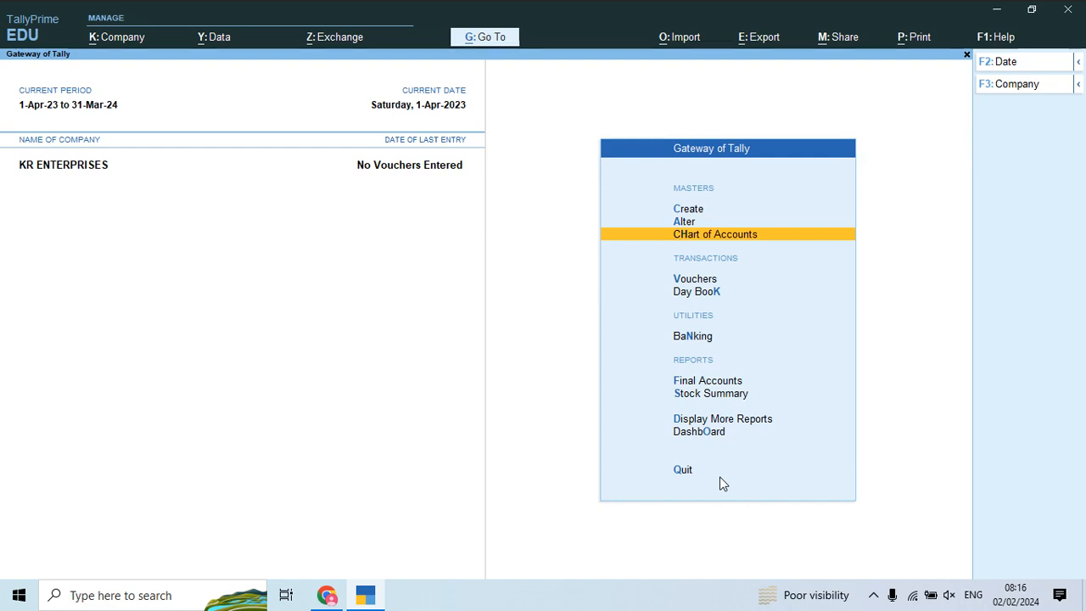
key("Return")
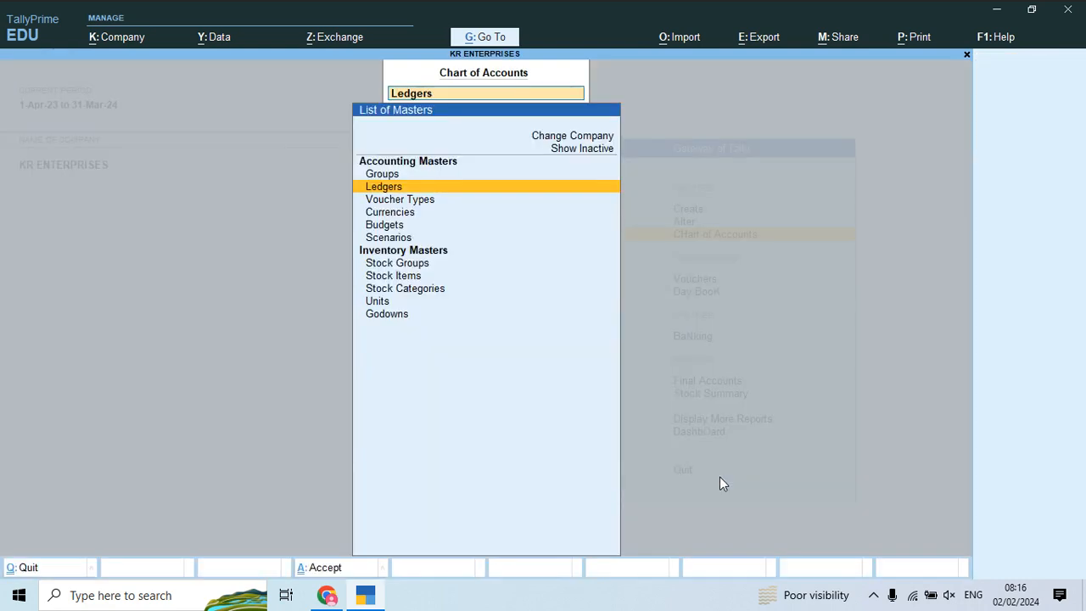
key("Return")
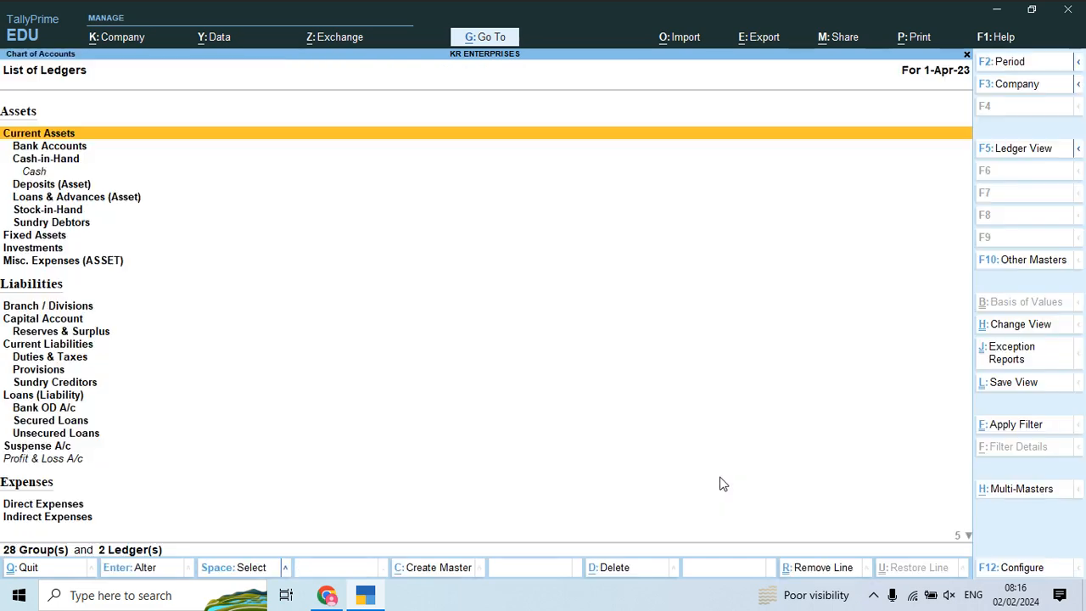
Step: In Multi Ledger Creation, add Purchase Account Local and Central under Purchase Accounts
left_click(1022, 496)
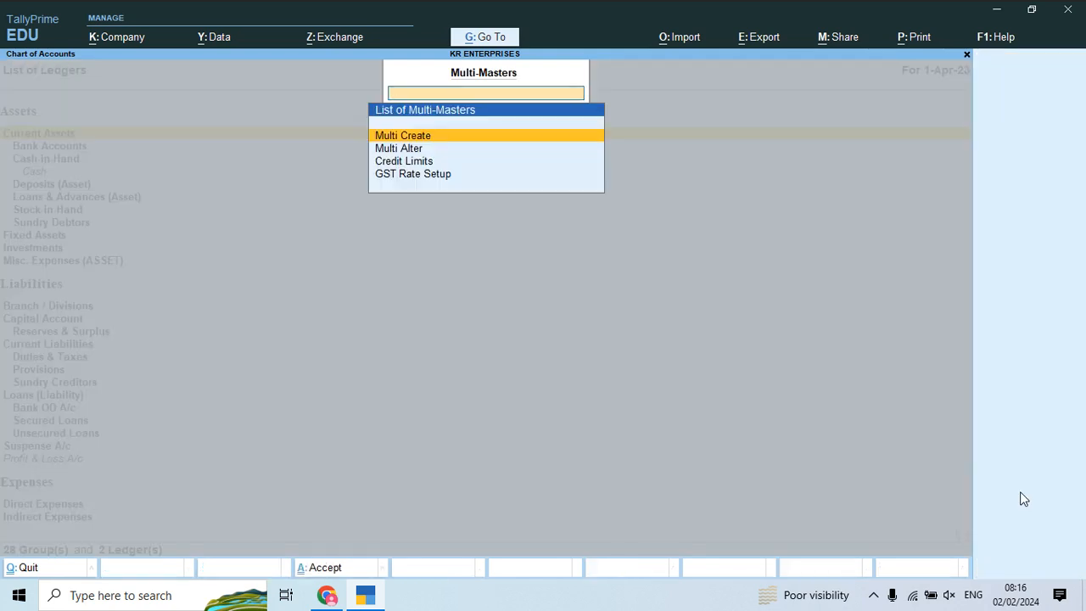
key("Return")
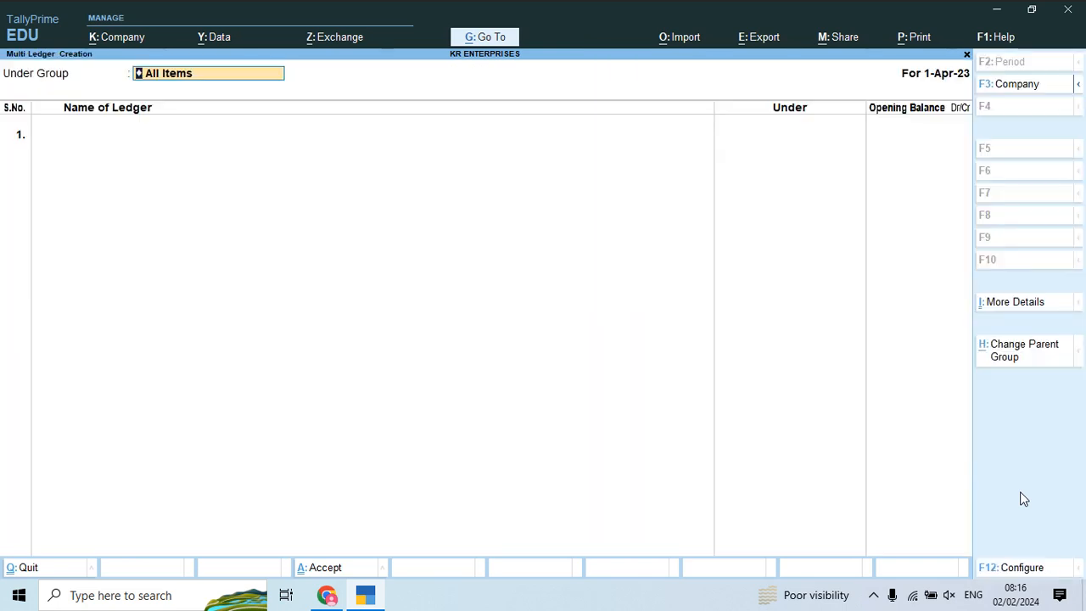
key("Return")
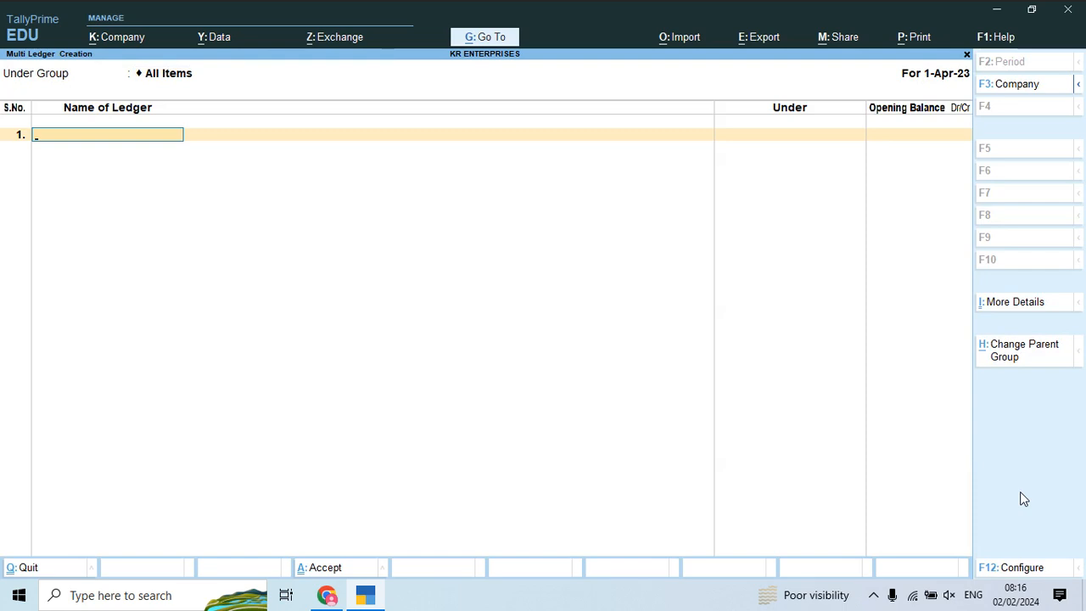
type("Purchase Account Local")
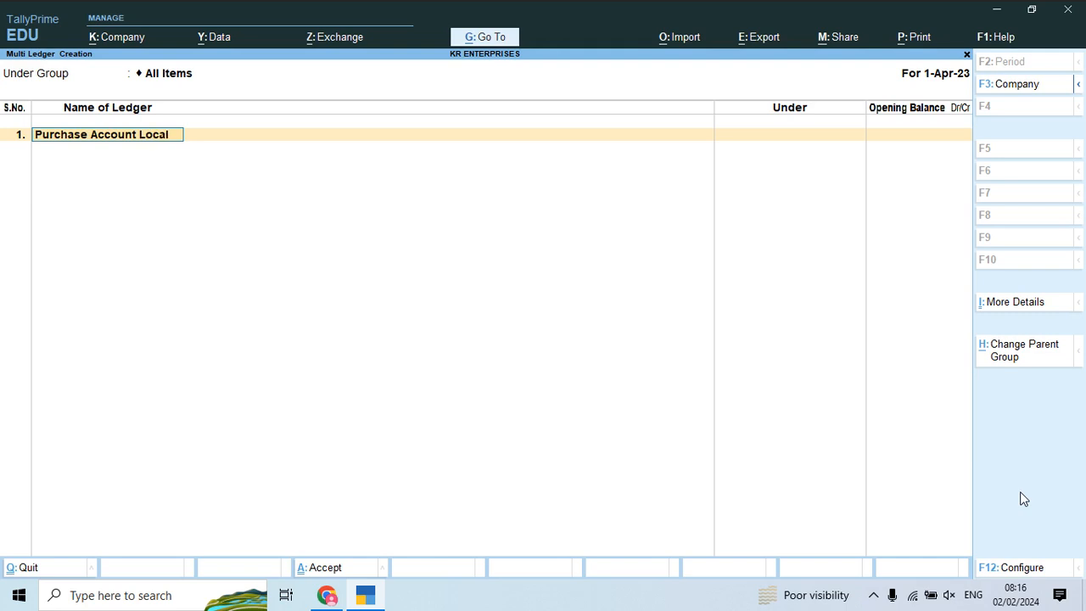
key("Return")
type("Pur")
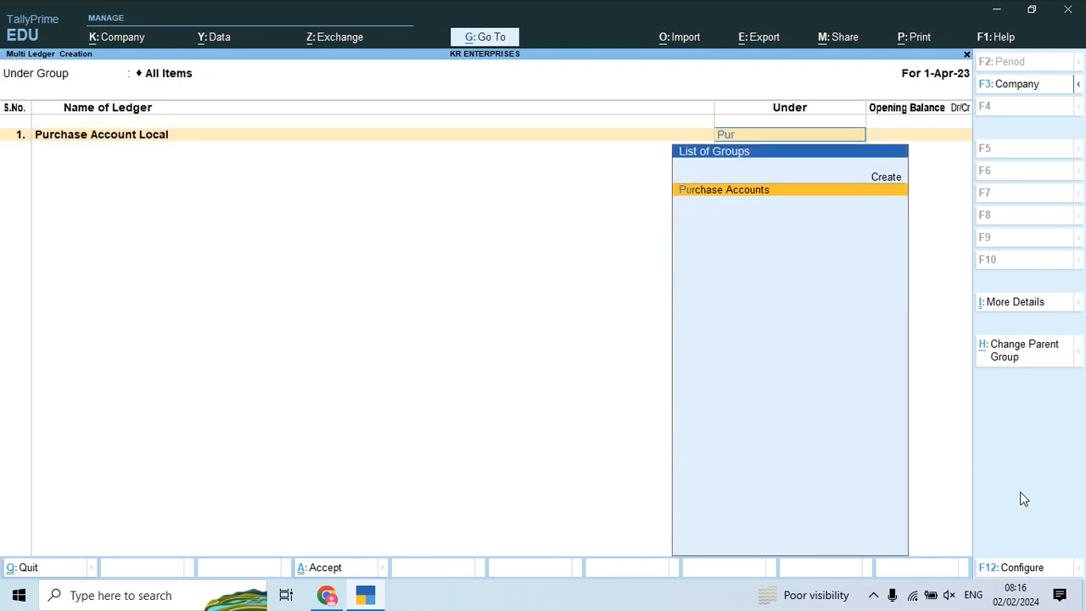
key("Return")
key("Return")
type("Pu")
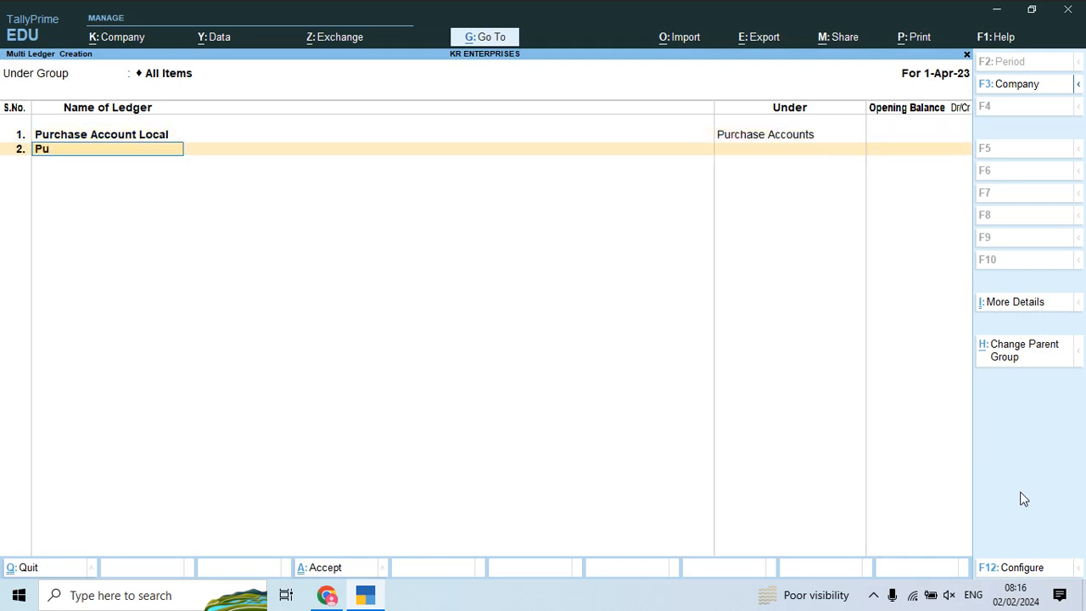
type("rchase Account Central")
key("Return")
type("Pur")
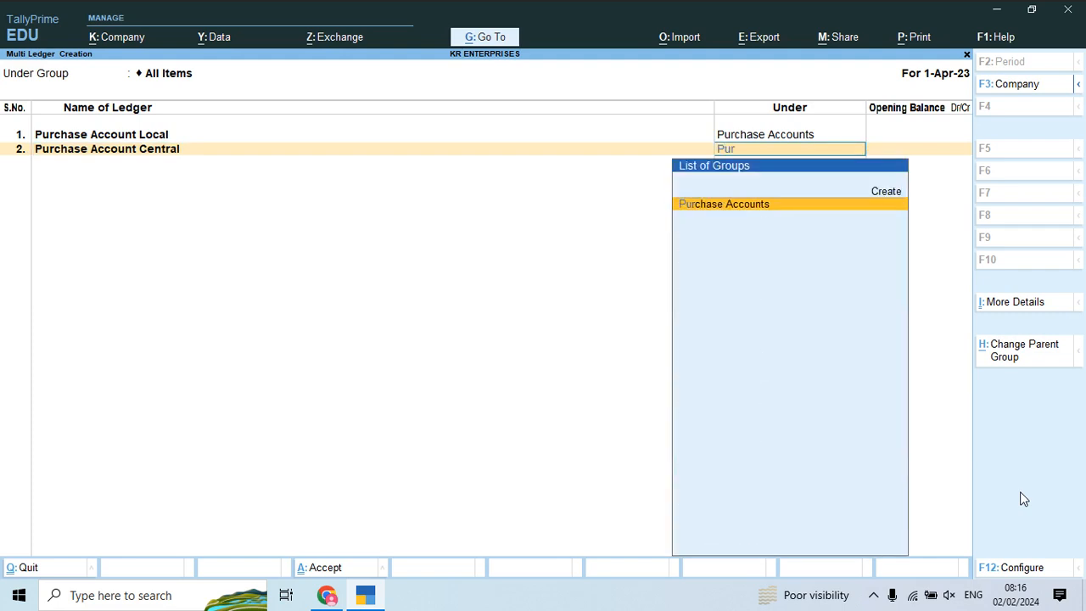
key("Return")
key("Return")
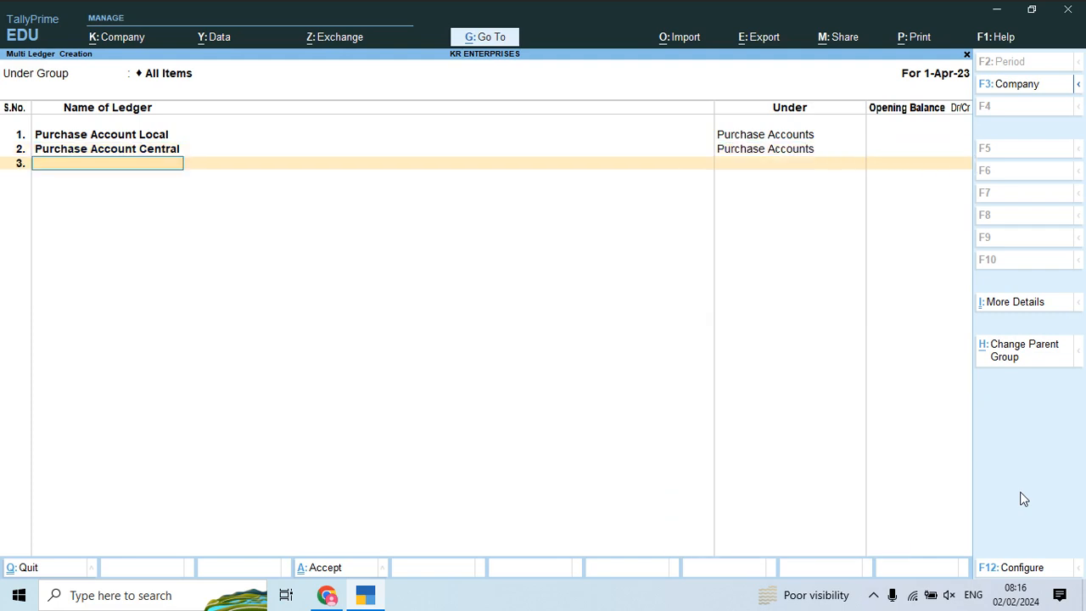
Step: Add Purchase Return Account Local and Central under Purchase Accounts, then begin Sales Account Local
type("Purchase account")
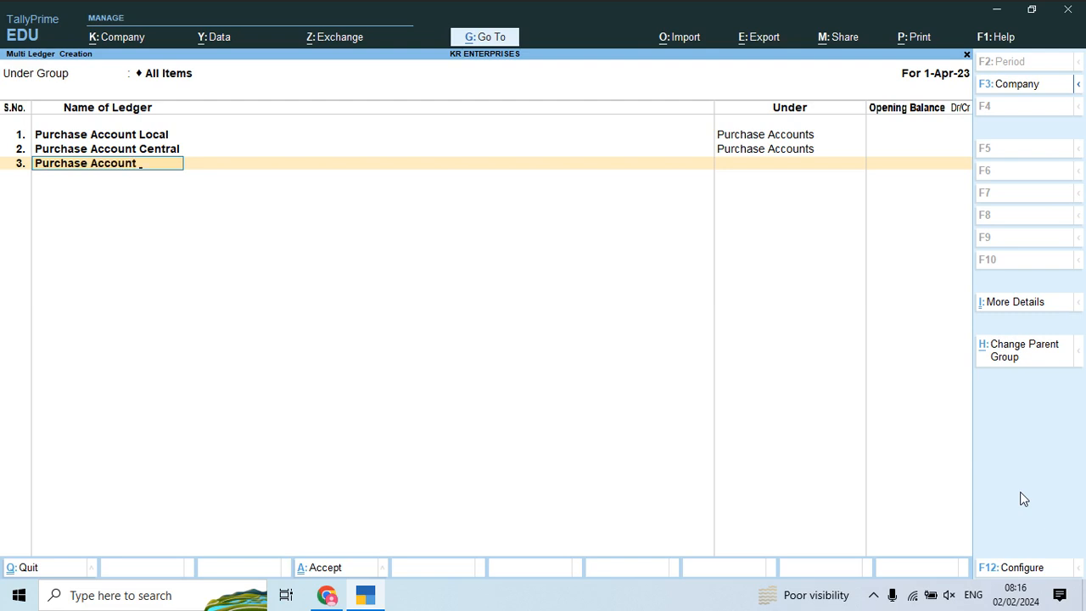
key("BackSpace")
key("BackSpace")
key("BackSpace")
key("BackSpace")
key("BackSpace")
key("BackSpace")
key("BackSpace")
type("Return Account Local")
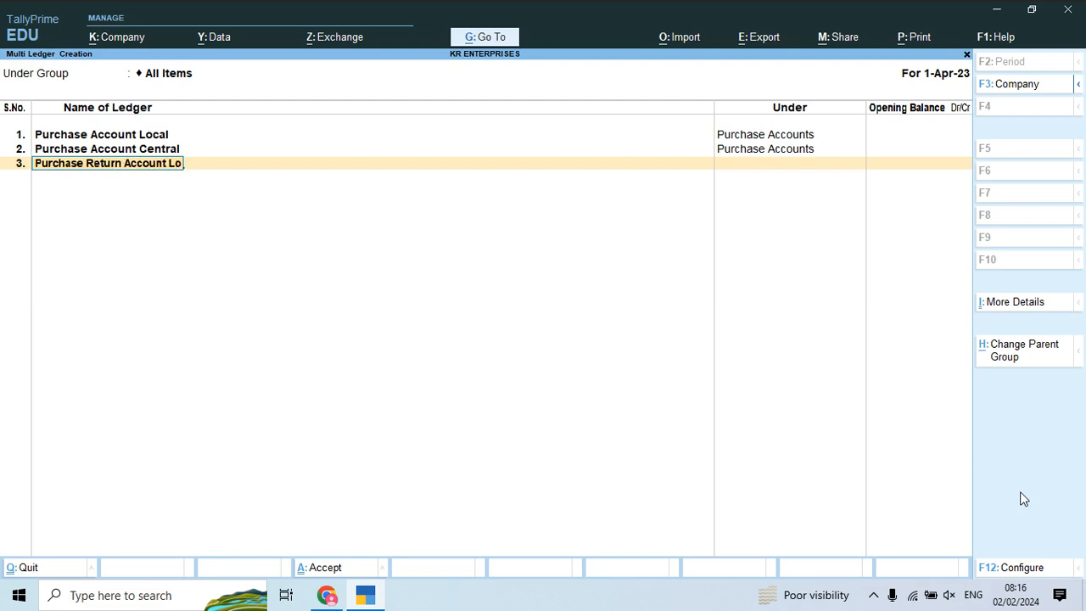
key("Return")
type("pu")
key("Return")
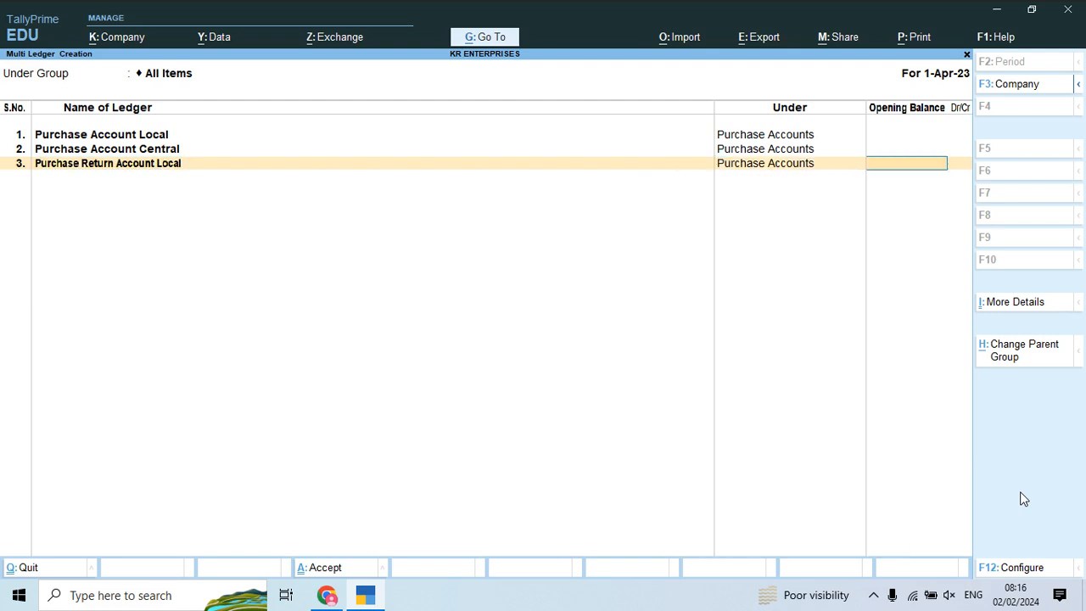
key("Return")
type("Purchas")
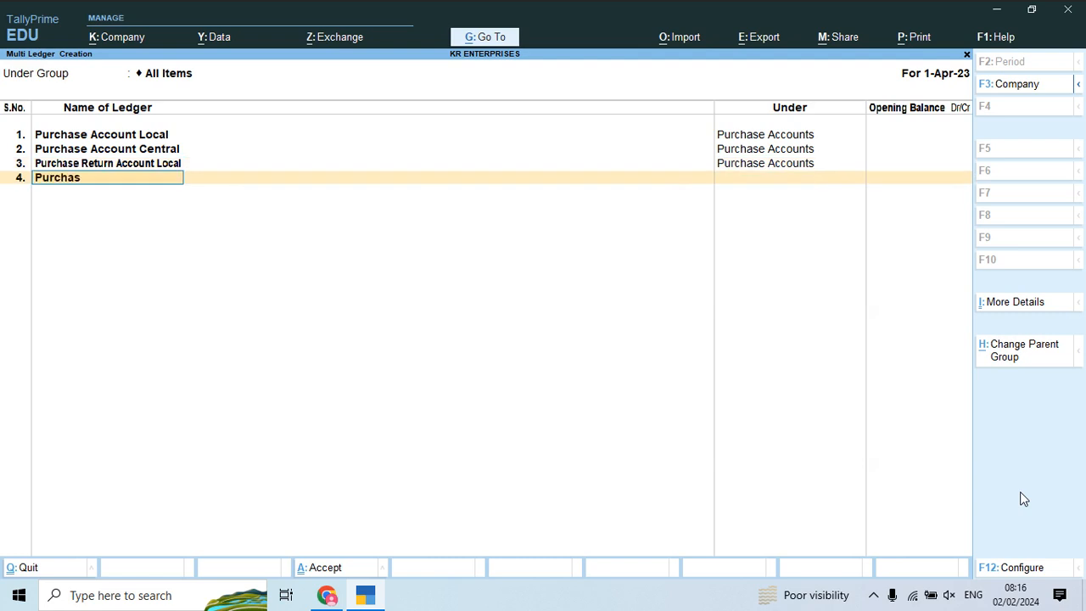
type("e Retrun Account Central")
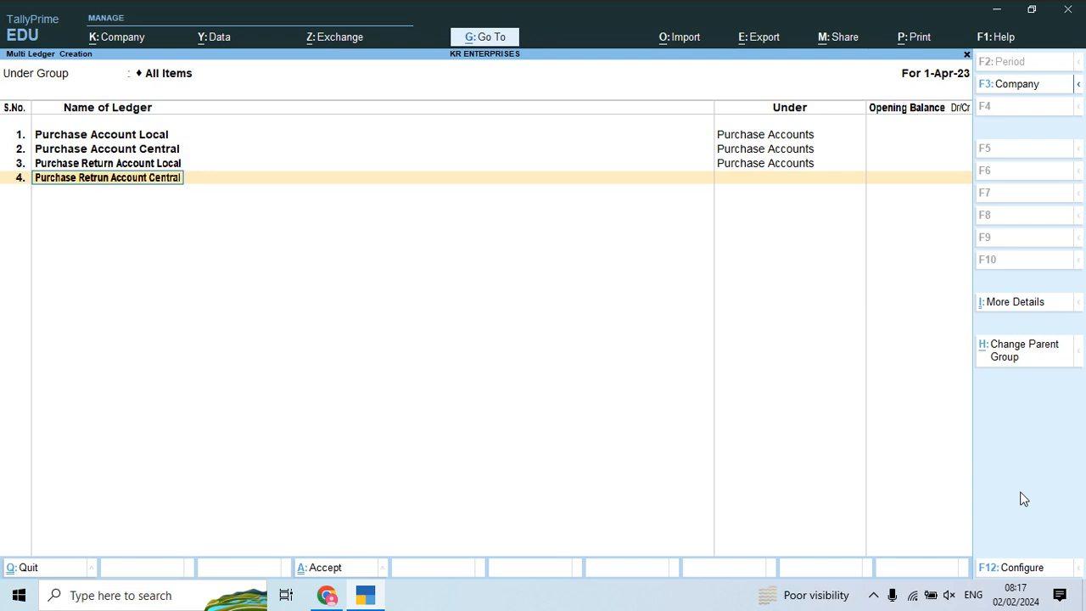
key("Return")
type("Pu")
key("Return")
key("Return")
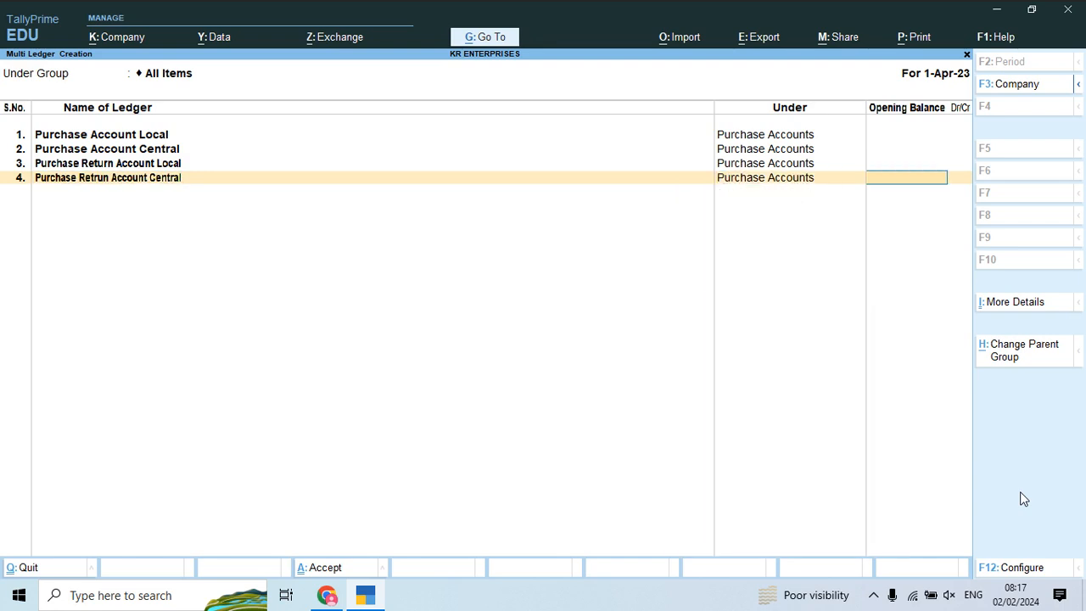
type("Sale")
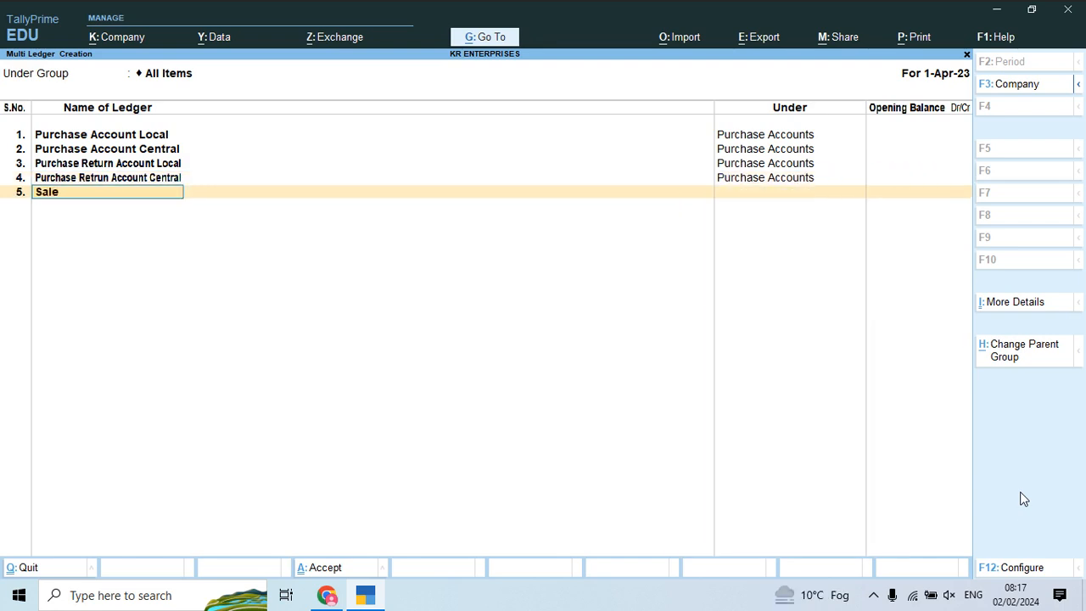
type("s account Local")
Step: Add the Sales Account Local and Sales Account Central ledgers under Sales Accounts
key("Return")
type("Sale")
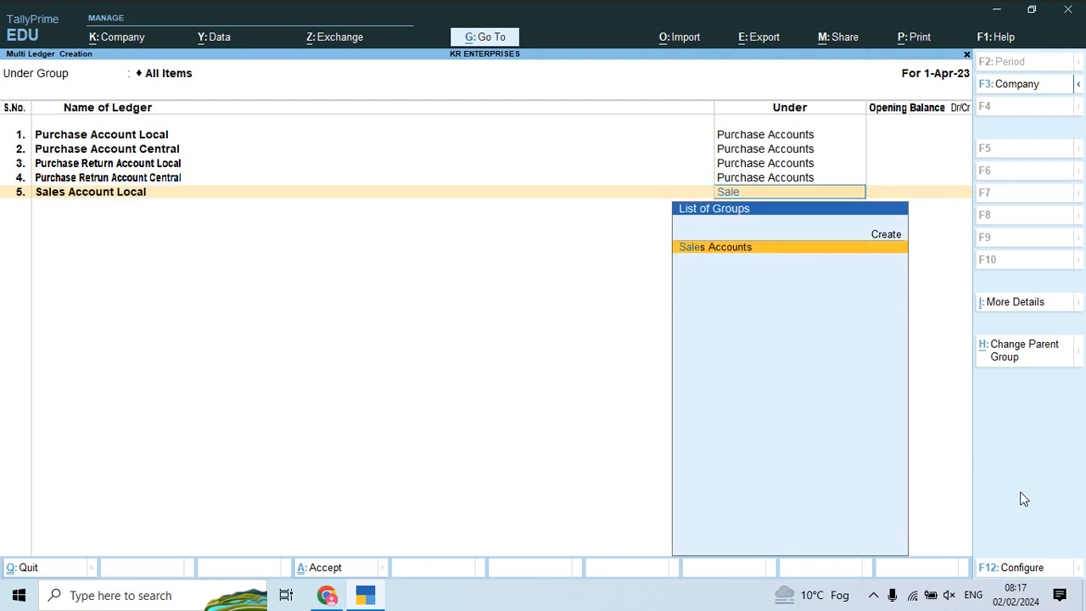
key("Return")
key("Return")
type("Sales Account Central")
key("Return")
type("sale")
key("Return")
key("Return")
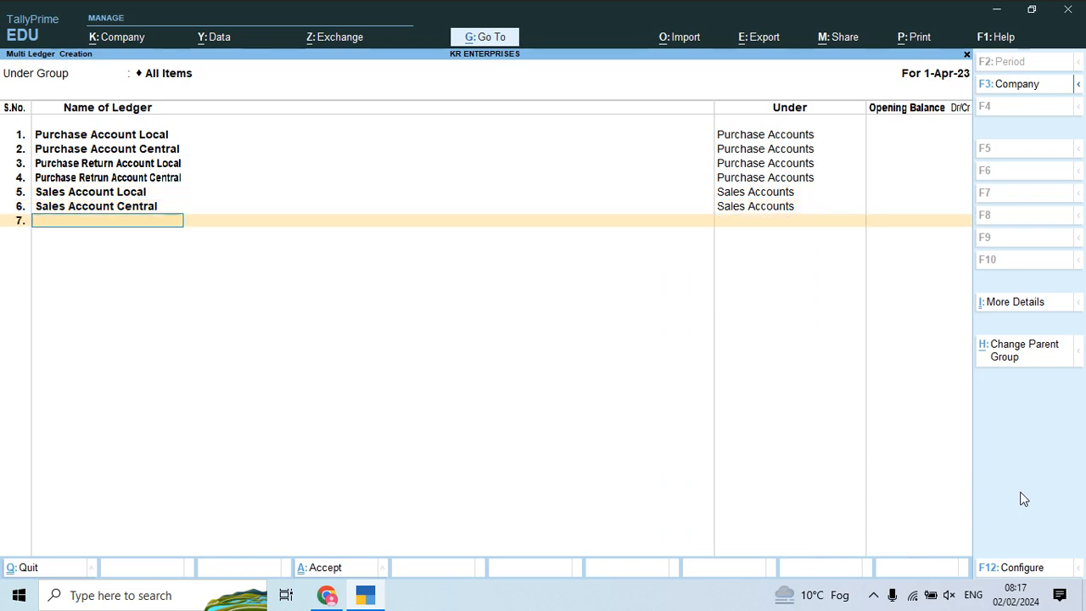
Step: Add the 'Sales Retrun Account Local' and 'Sales Return Account Central' ledgers under Sales Accounts
type("Sales Retrun")
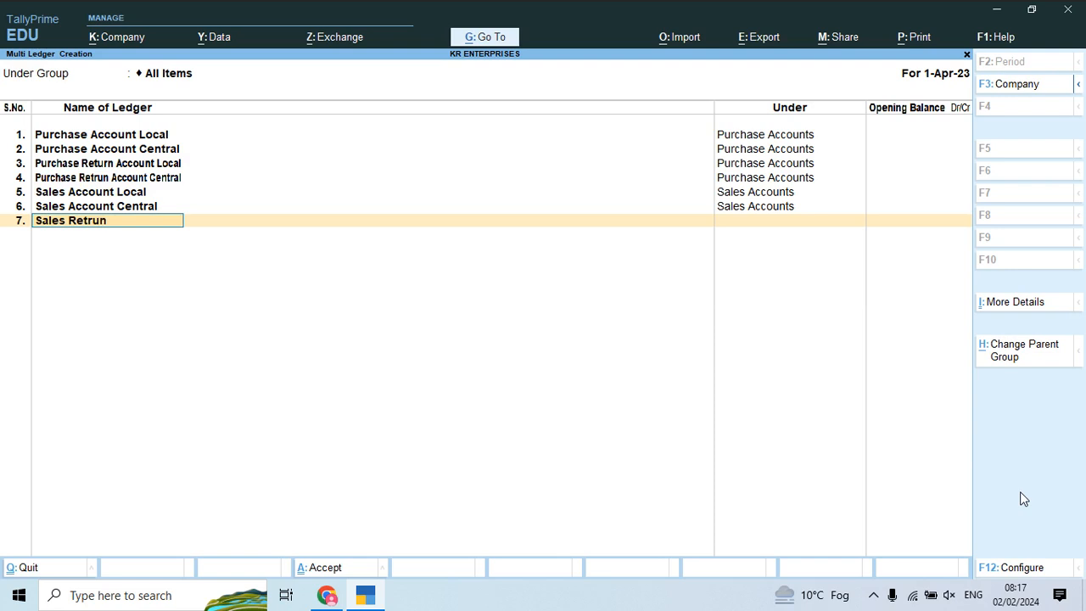
type(" Account Local")
key("Return")
type("Sales")
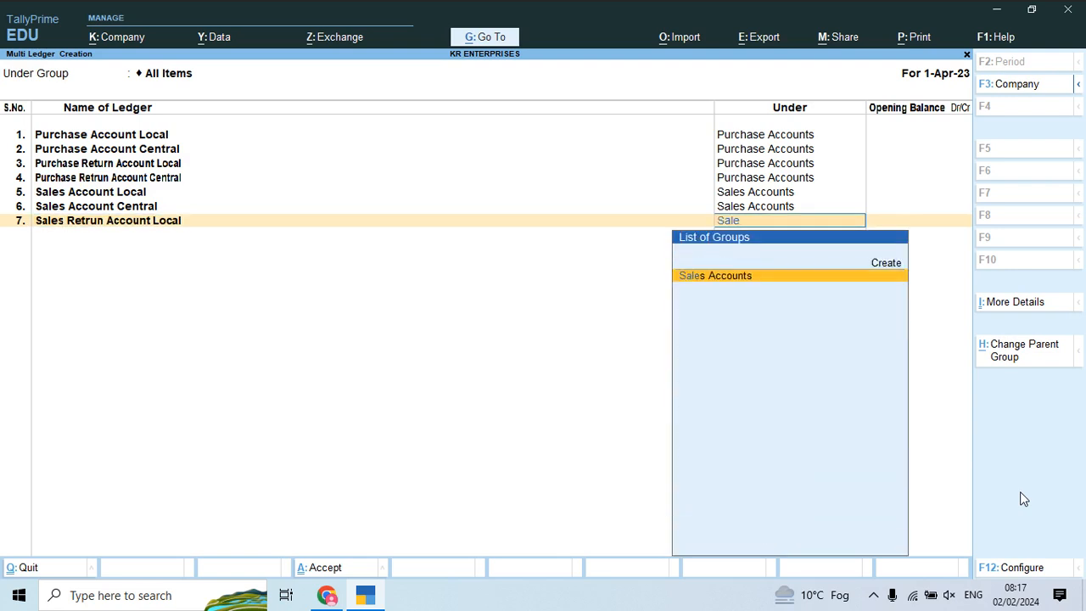
key("Return")
type("Sales Retur")
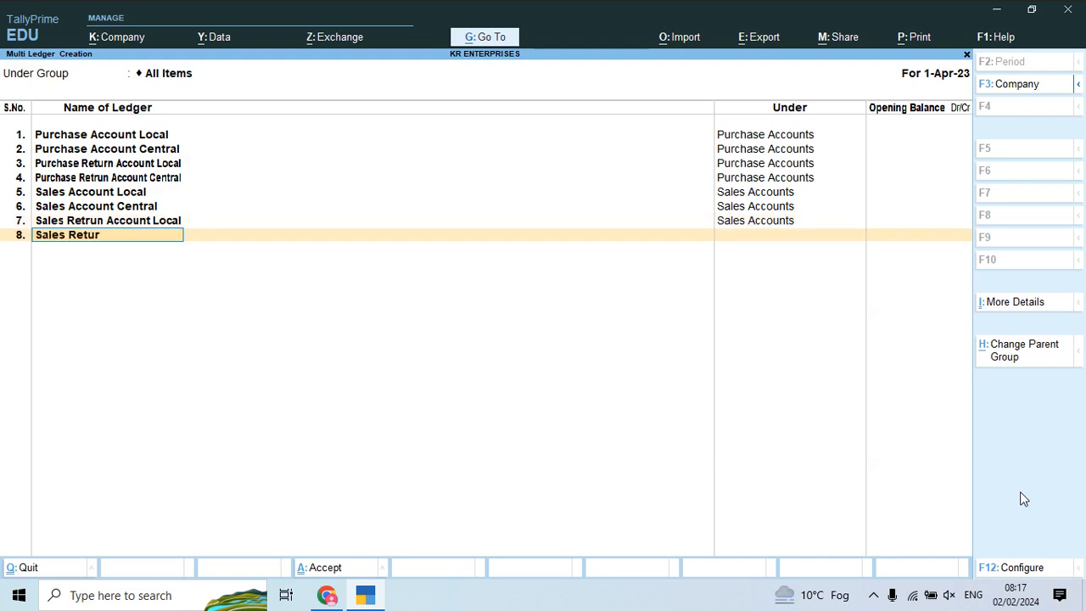
type("n Account Central")
key("Return")
type("Sale")
key("Return")
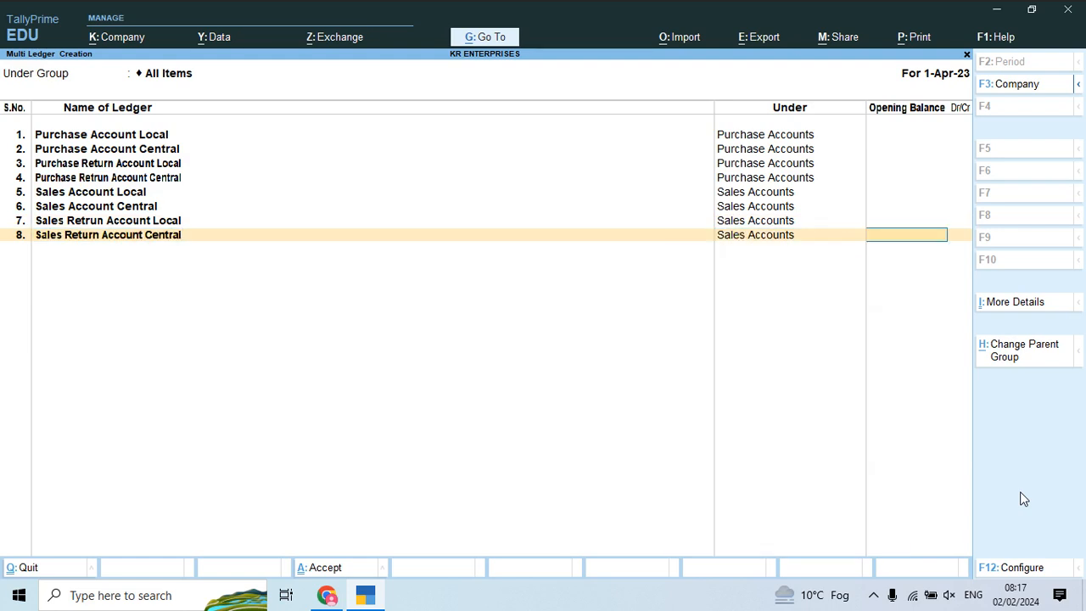
key("Return")
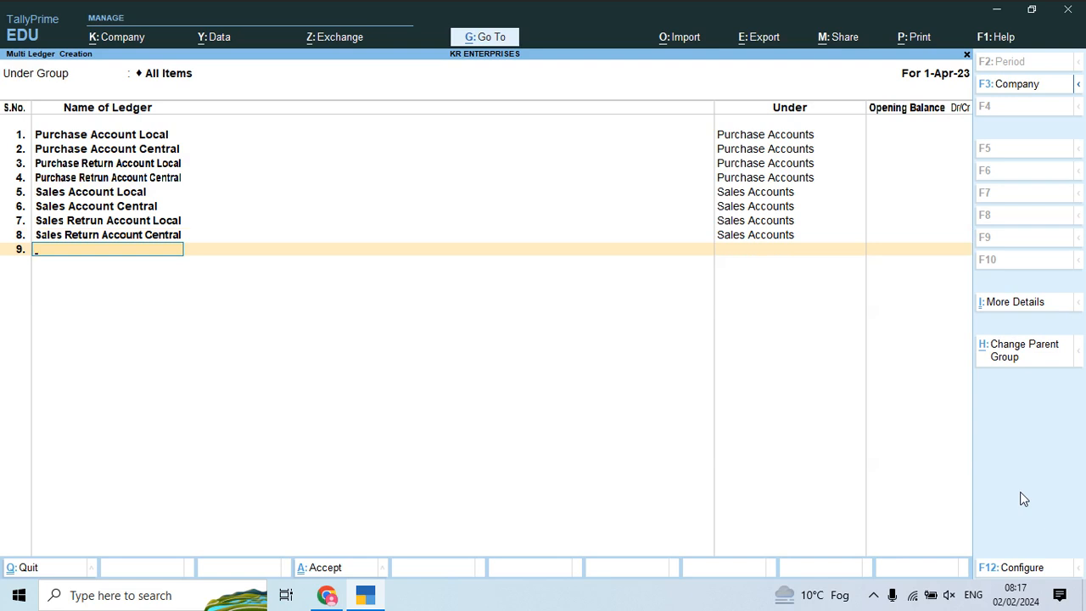
Step: Create the Igst Input and Igst Output ledgers under Duties & Taxes
type("Igst Input")
key("Return")
type("Dut")
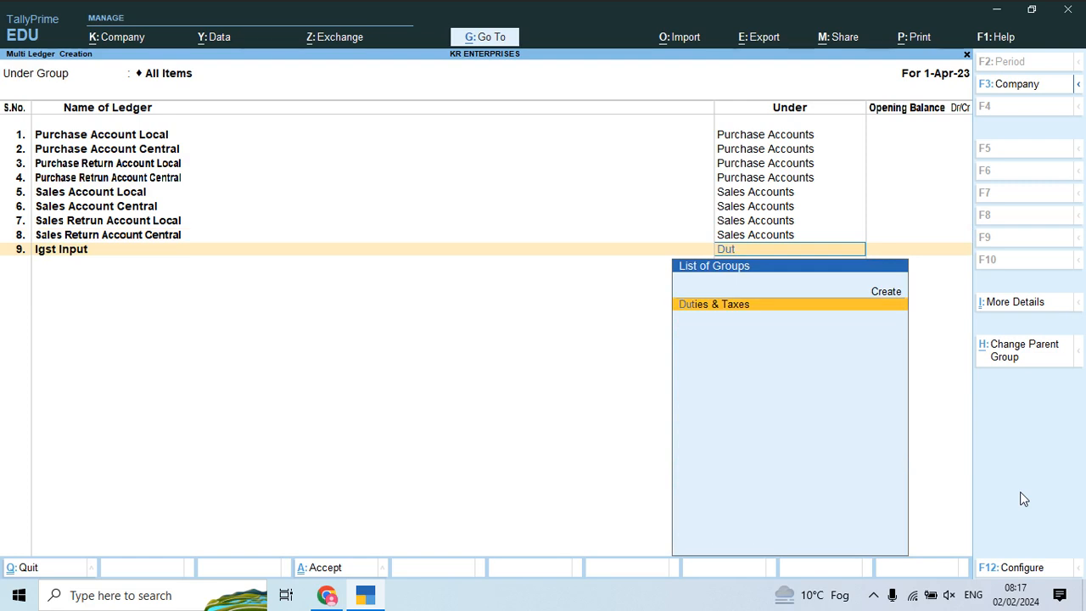
key("Return")
key("Return")
type("Ig")
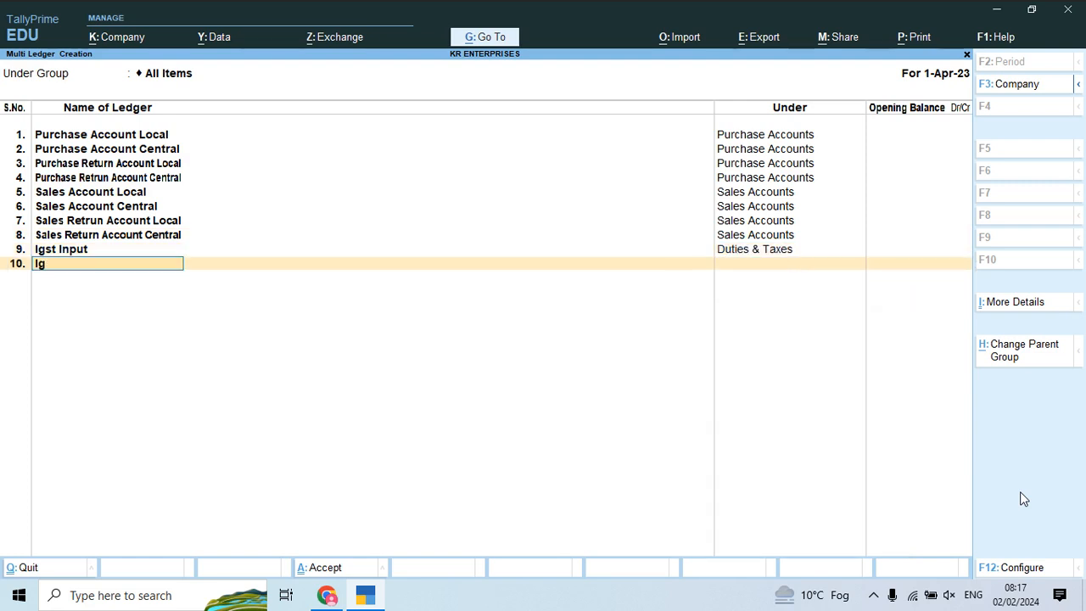
type("st Pur")
key("BackSpace")
key("BackSpace")
key("BackSpace")
type("output")
key("Return")
type("Du")
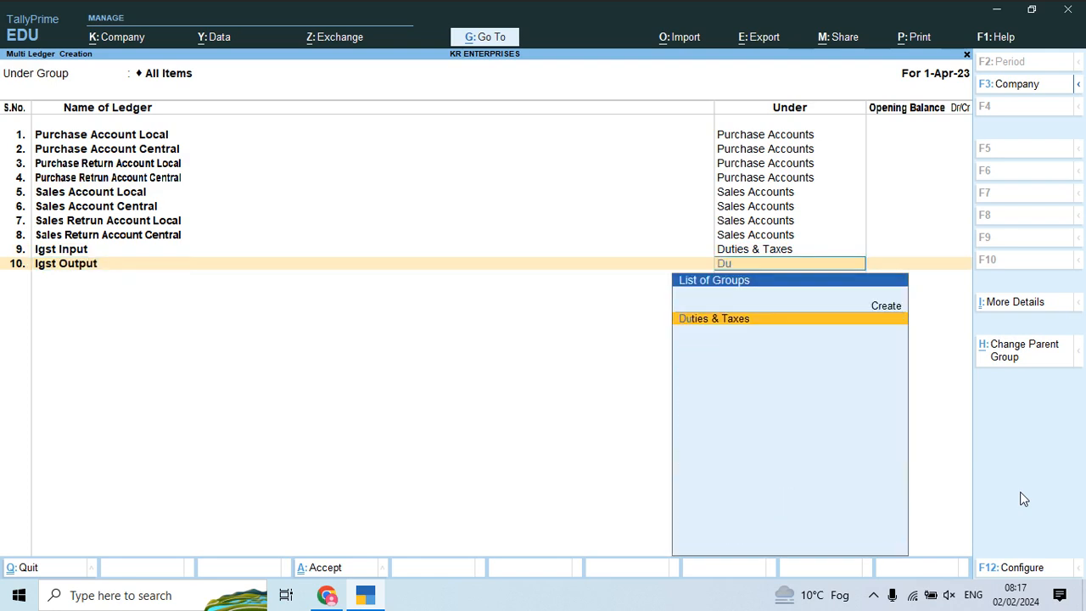
type("t")
key("Return")
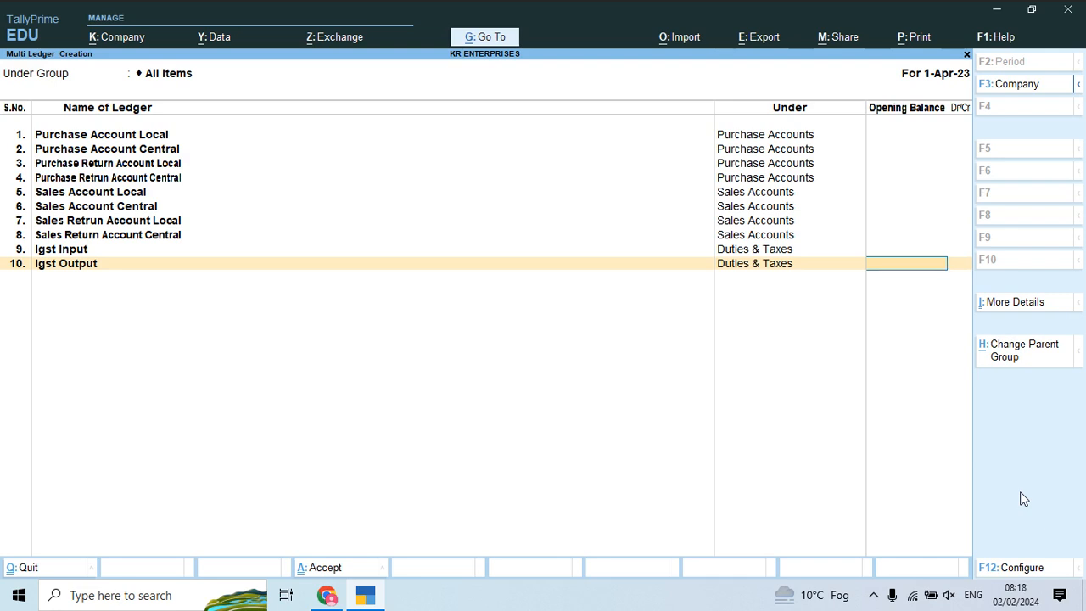
key("Return")
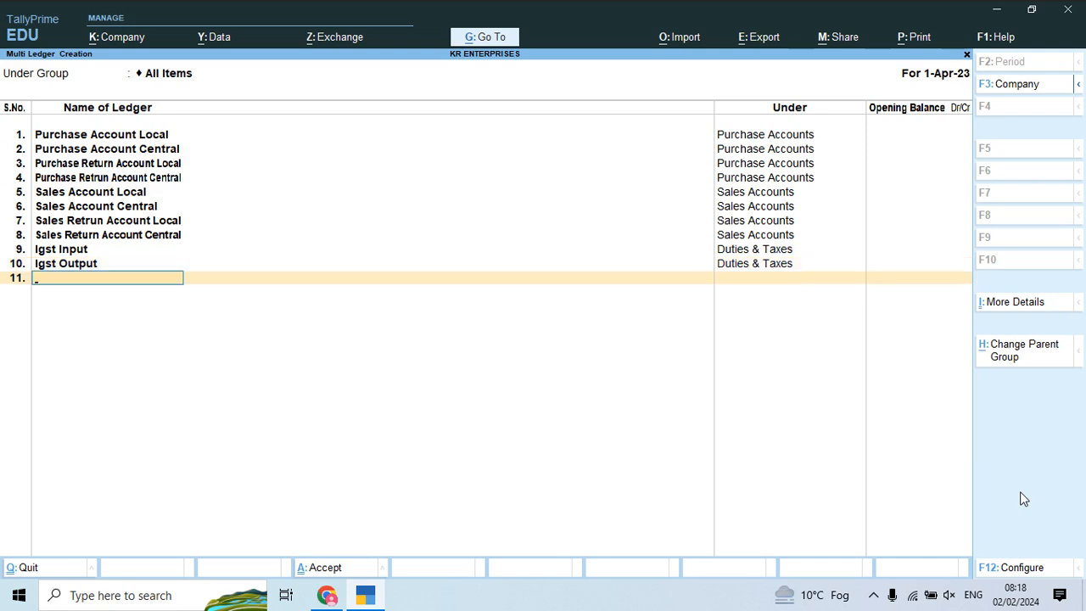
Step: Create the Cgst Input and Cgst Output ledgers under Duties & Taxes
type("Cgst Inpu")
key("Return")
type("Dut")
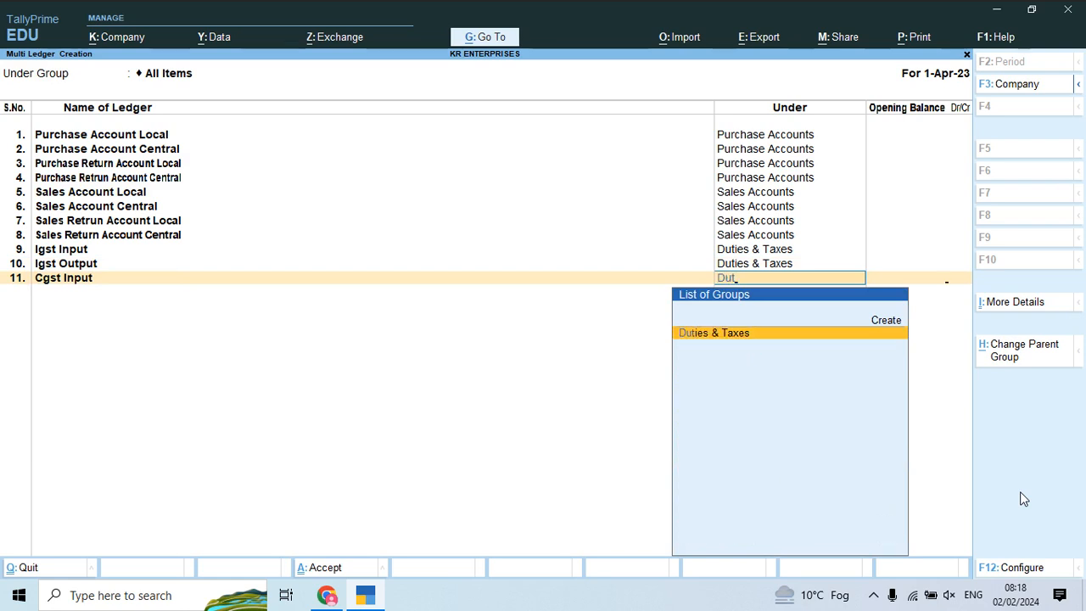
key("Return")
key("Return")
type("Cg")
key("BackSpace")
key("BackSpace")
type("Cg")
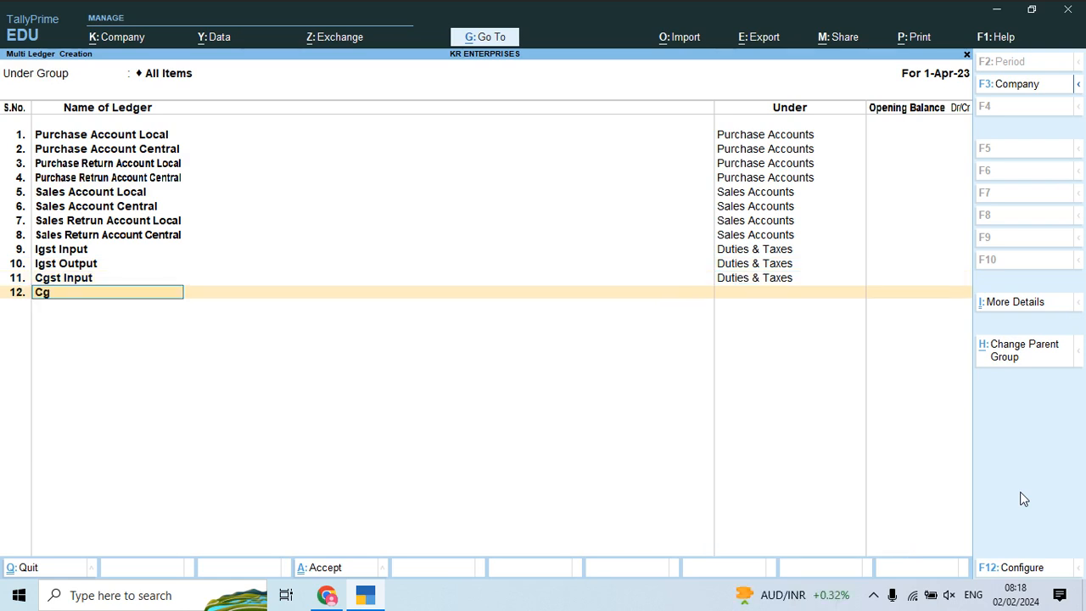
type("st Output")
key("Return")
type("Dut")
key("Return")
key("Return")
Step: Create the Sgst Input and Sgst Output ledgers under Duties & Taxes
type("Sgst input")
key("Return")
type("Dut")
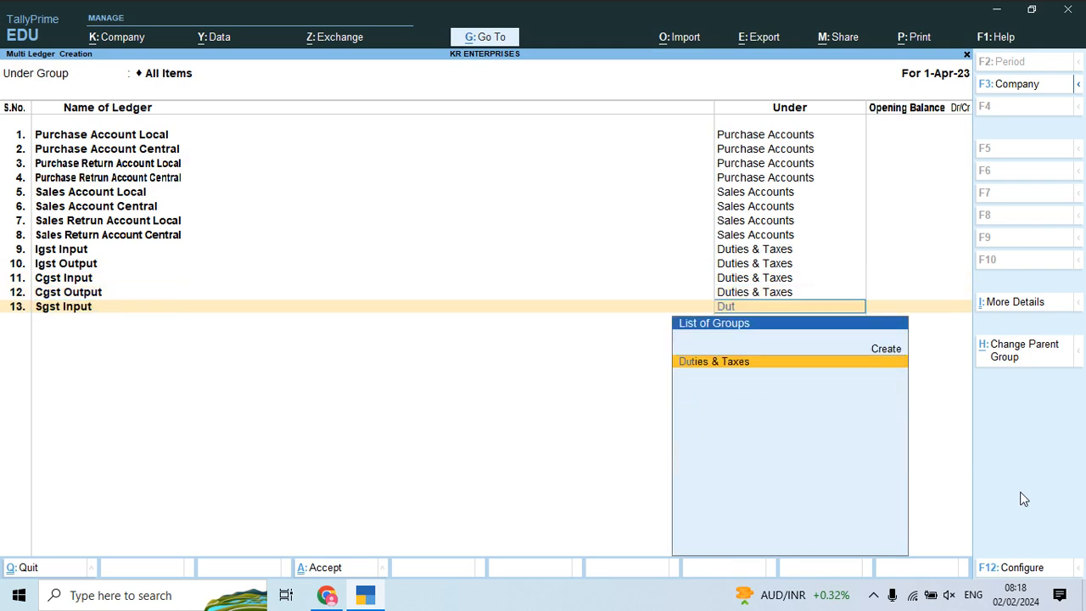
key("Return")
key("Return")
type("Sgst output")
key("Return")
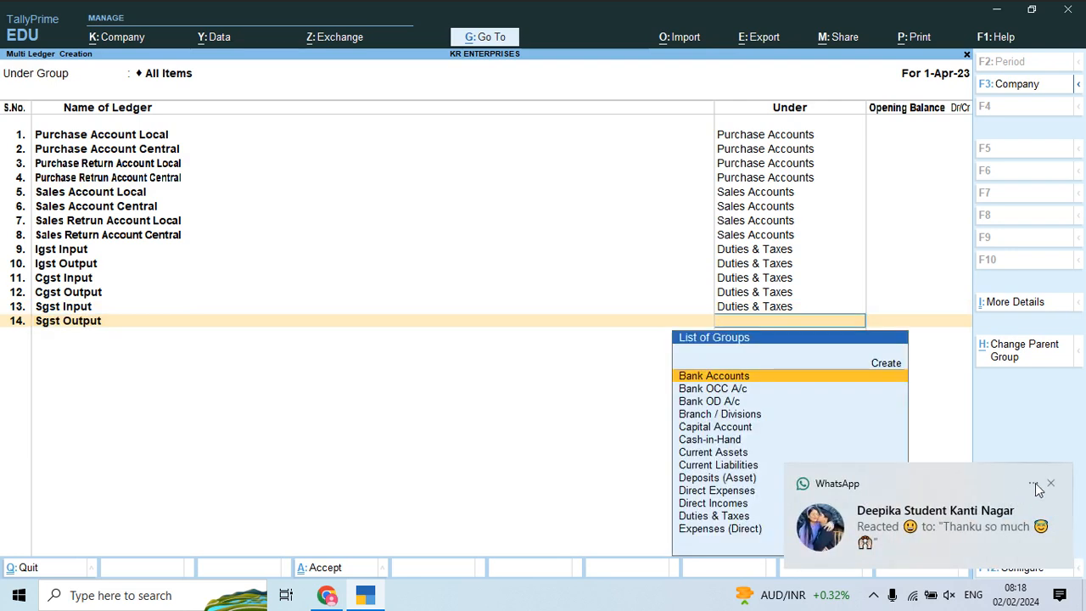
left_click(1053, 484)
type("du")
key("Return")
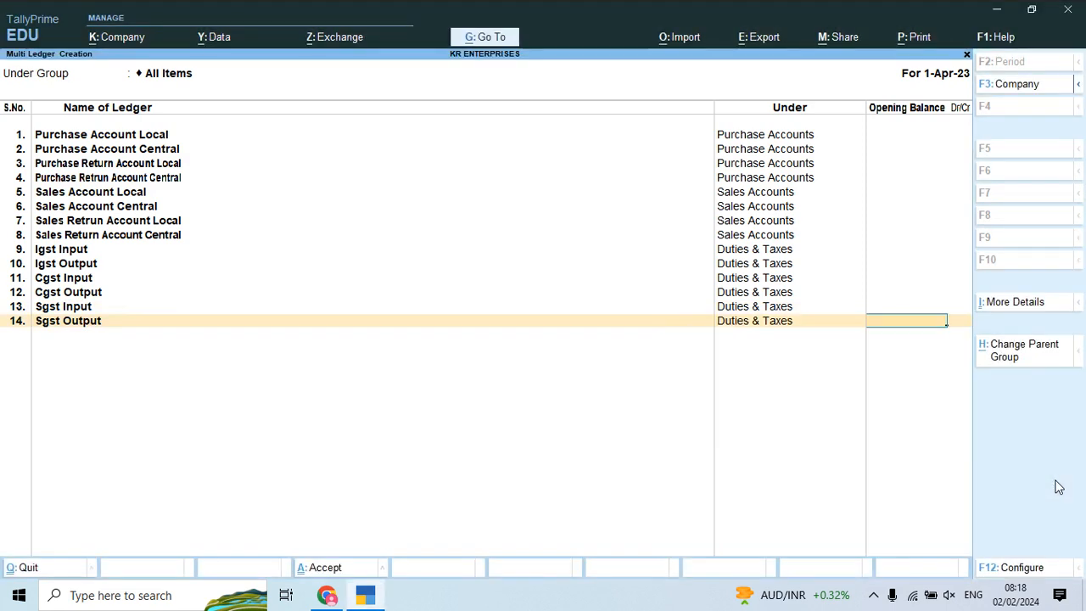
key("Return")
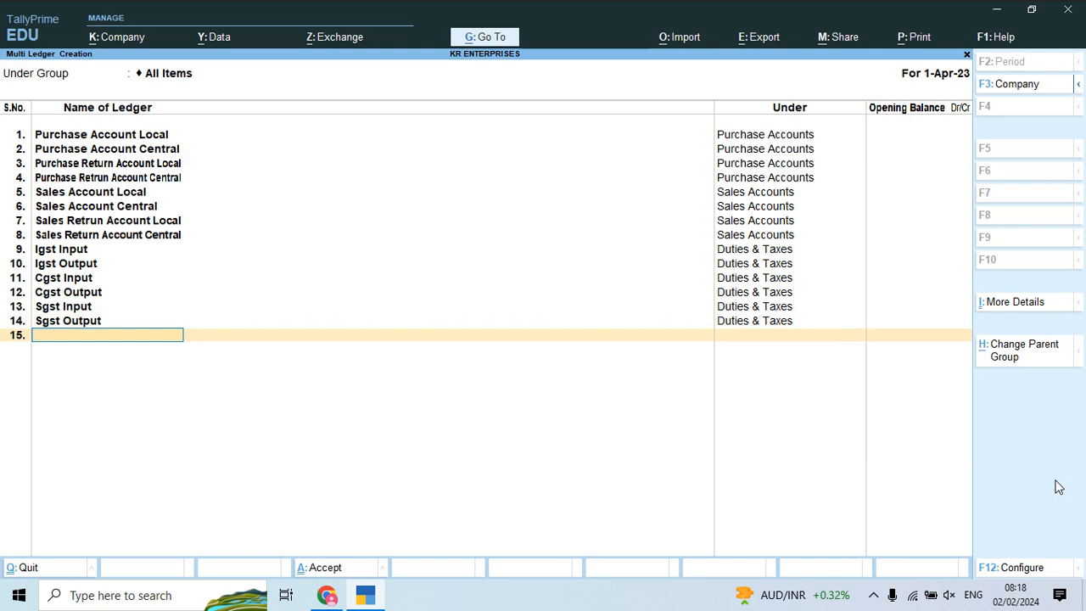
Step: Add a 'Freight & Forwading Charges' ledger under Indirect Expenses with no opening balance
type("Freight & forwadin")
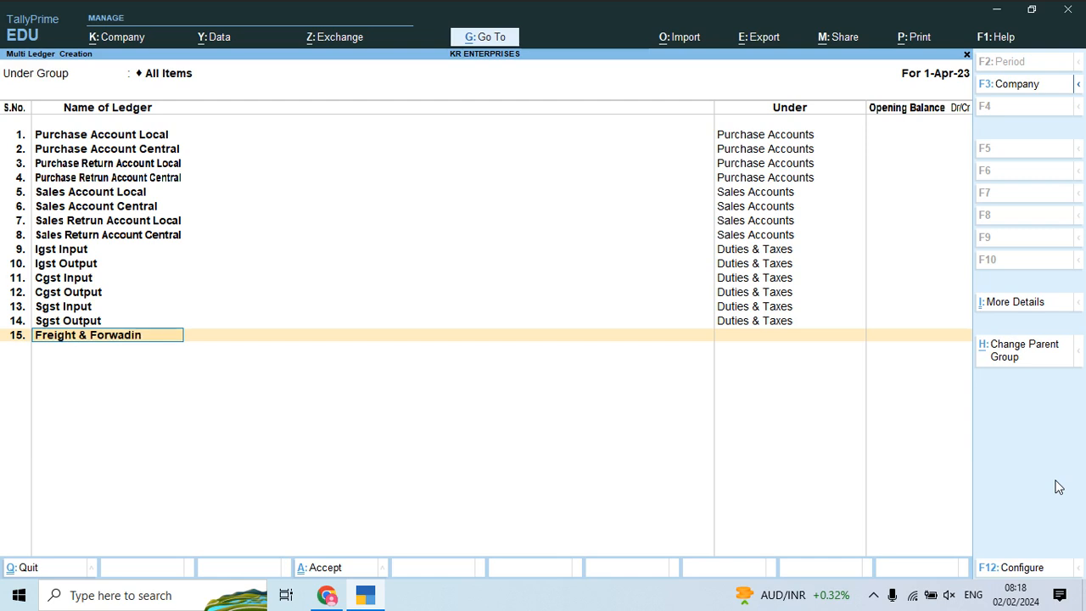
type("g charge")
key("BackSpace")
key("BackSpace")
type("ges")
key("Return")
type("Ex")
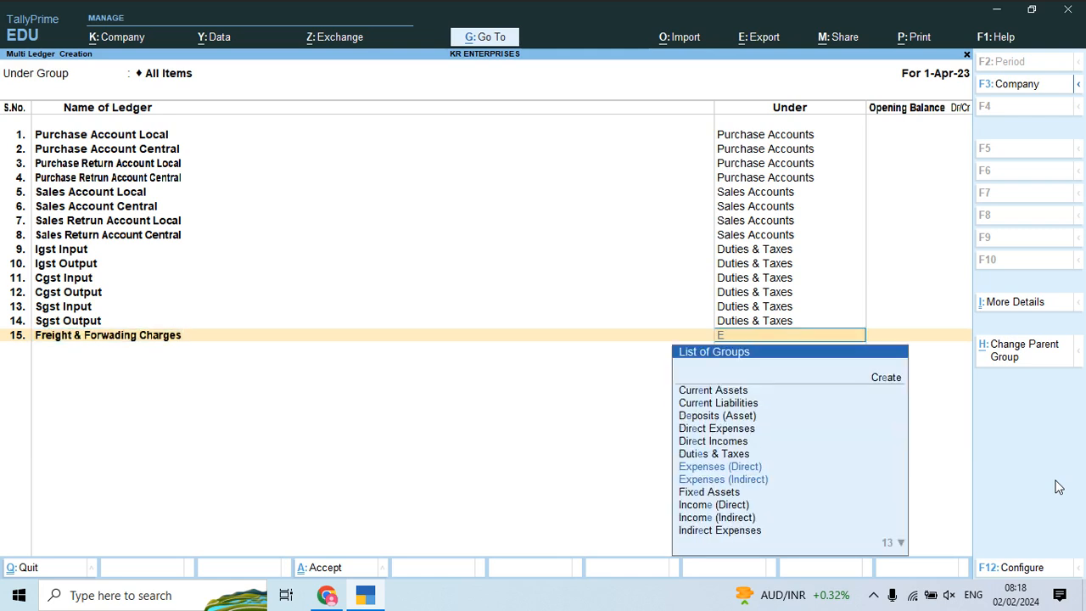
key("Return")
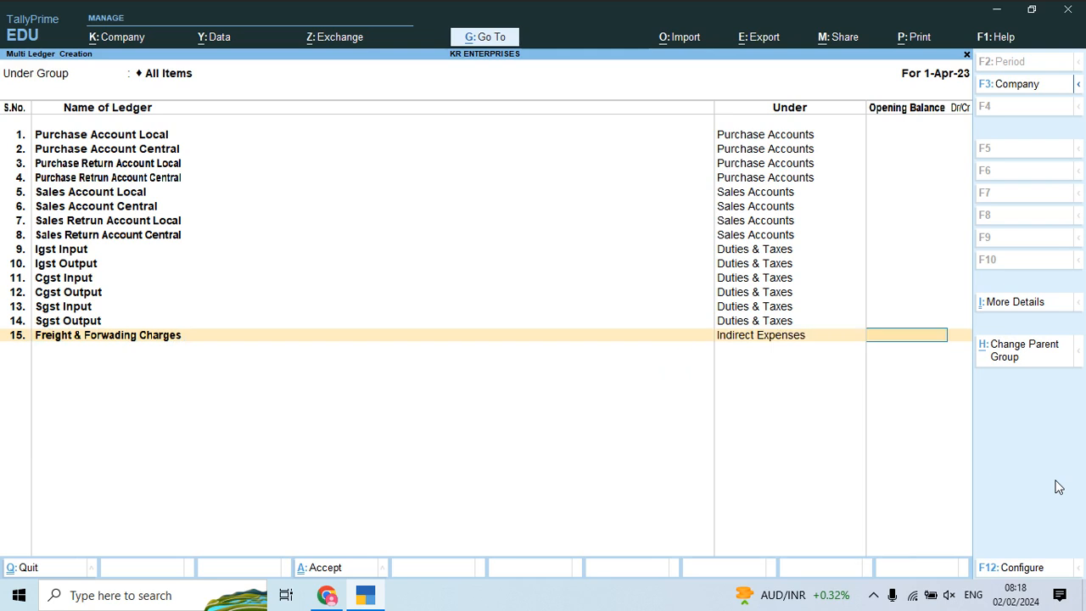
key("Return")
Step: Add a 'Discount Allow' ledger under Indirect Expenses with no opening balance
type("Disco")
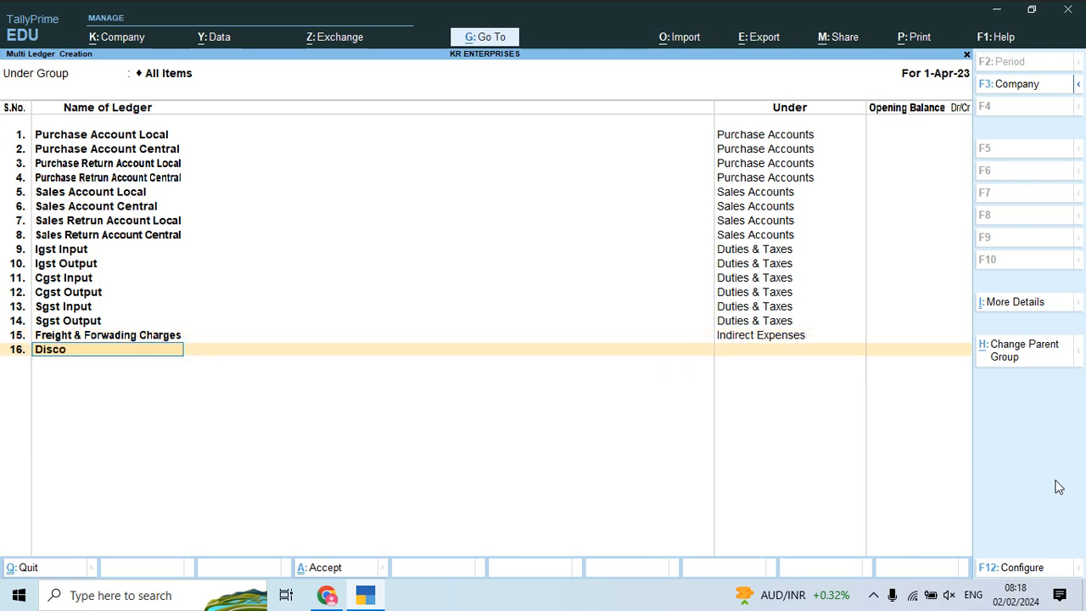
type("unt Allow")
key("Return")
type("Ex")
key("Down")
key("Down")
key("Return")
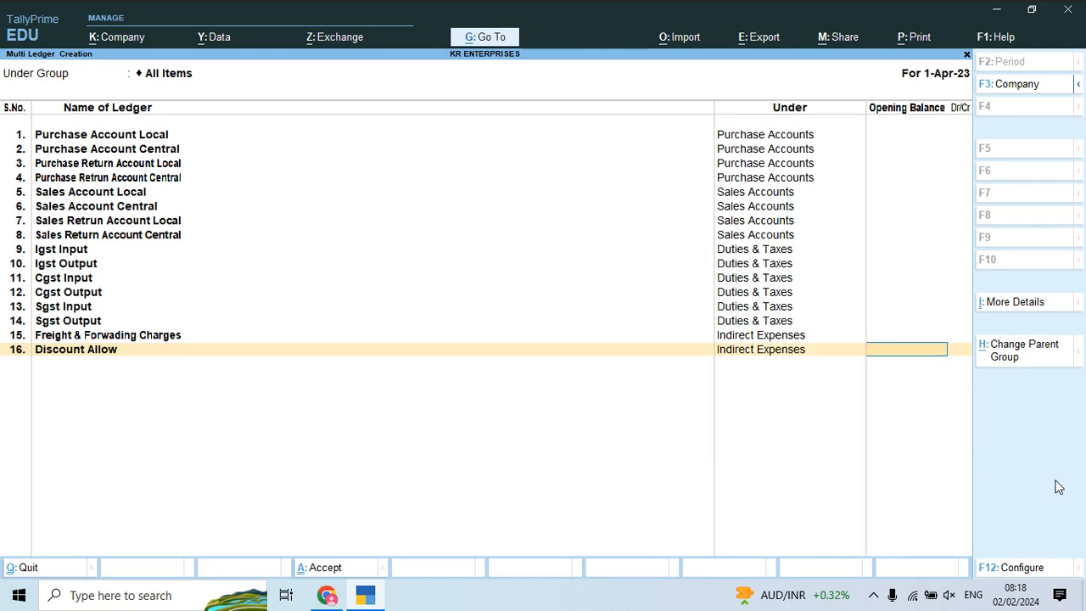
key("Return")
Step: Name the next ledger 'Discount Received' and assign it to Indirect Incomes
type("Di")
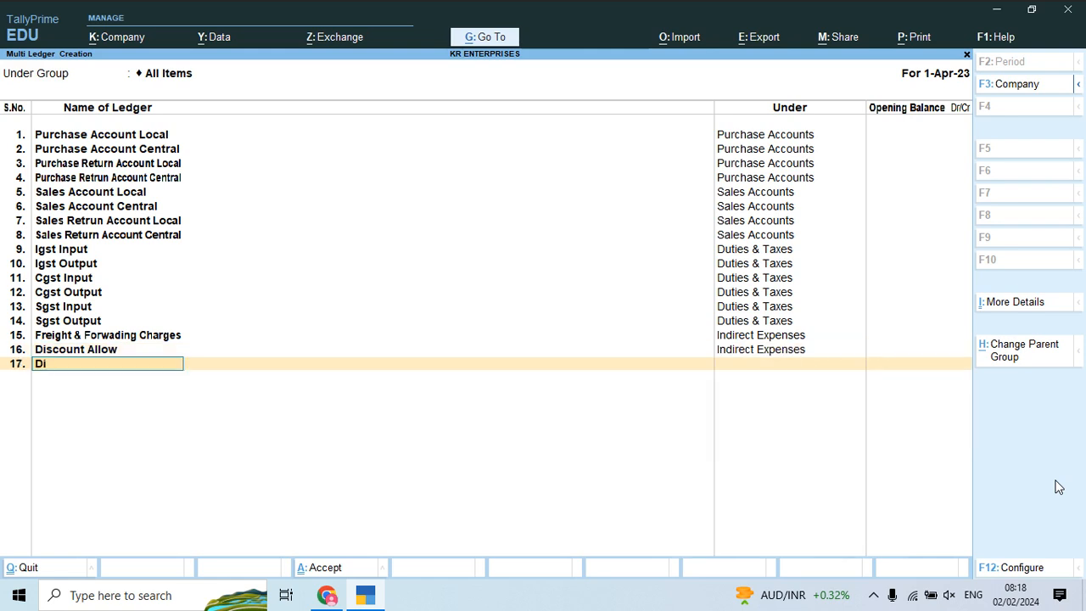
type("scount Received")
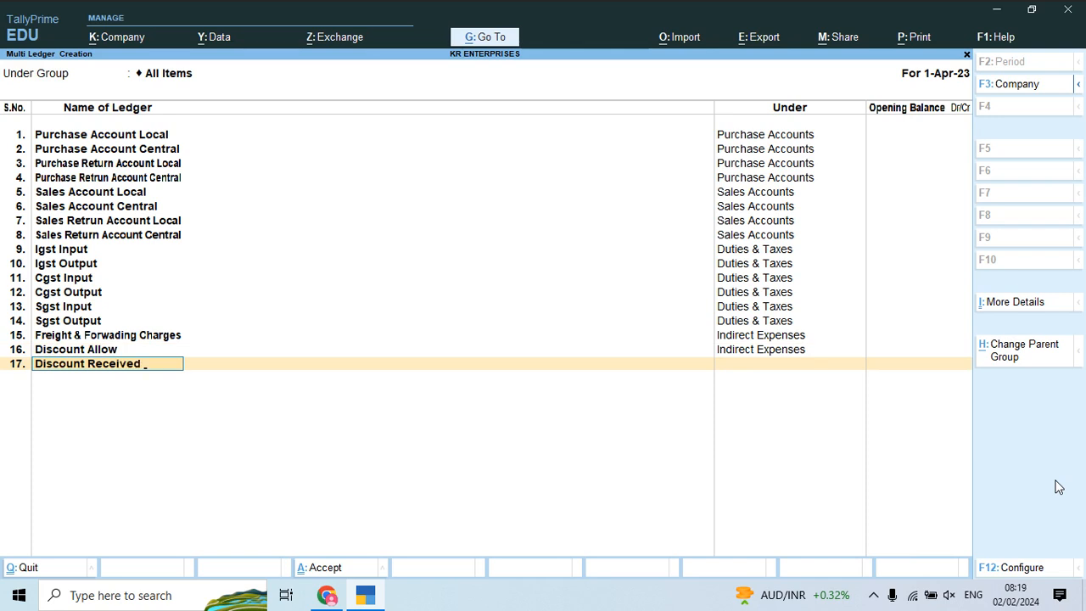
key("Return")
type("Inco")
key("Down")
key("Down")
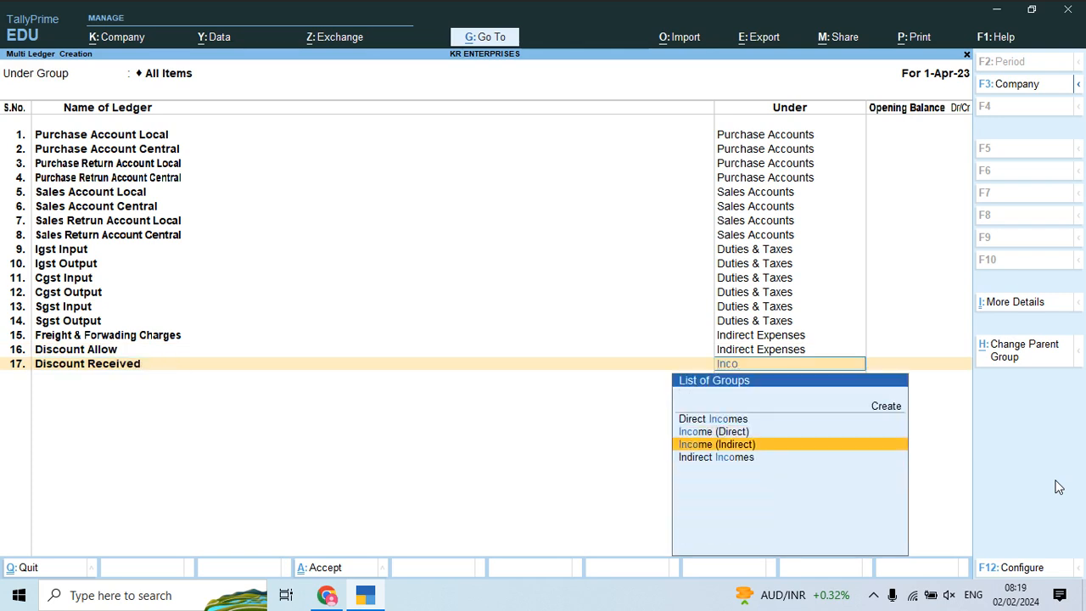
key("Return")
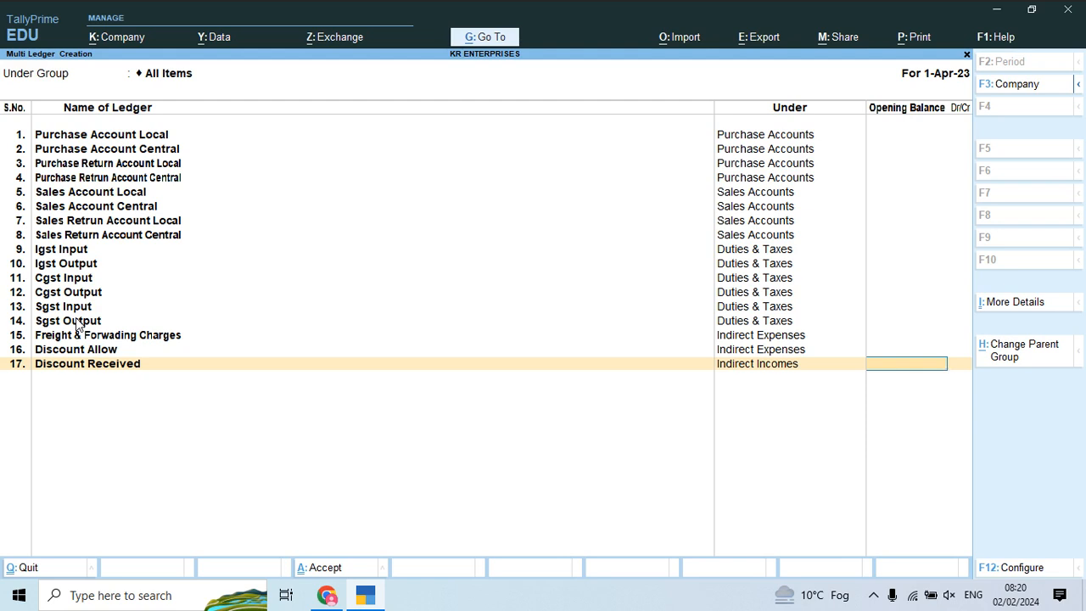
Step: Leave Discount Received's opening balance blank to complete row 17
key("Return")
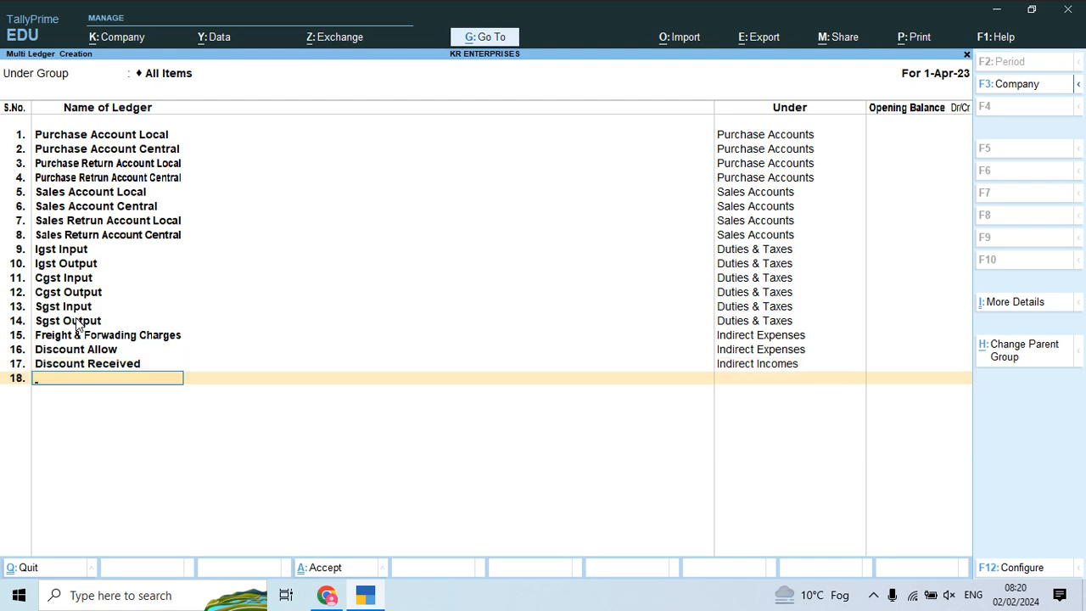
Step: Save the 17 new ledgers and select Cgst Input in the List of Ledgers
key("Return")
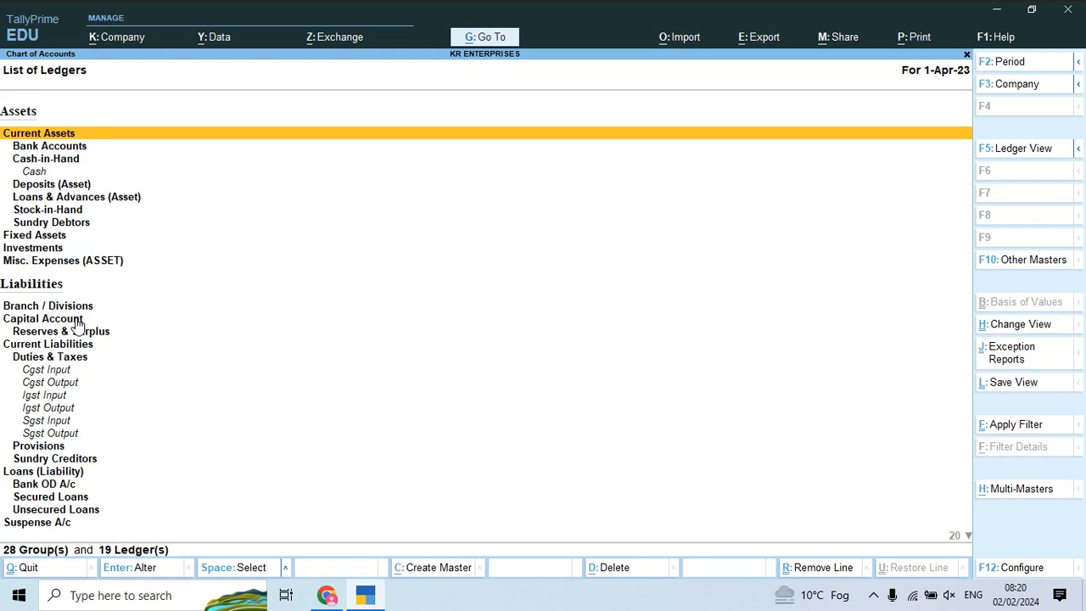
left_click(1011, 148)
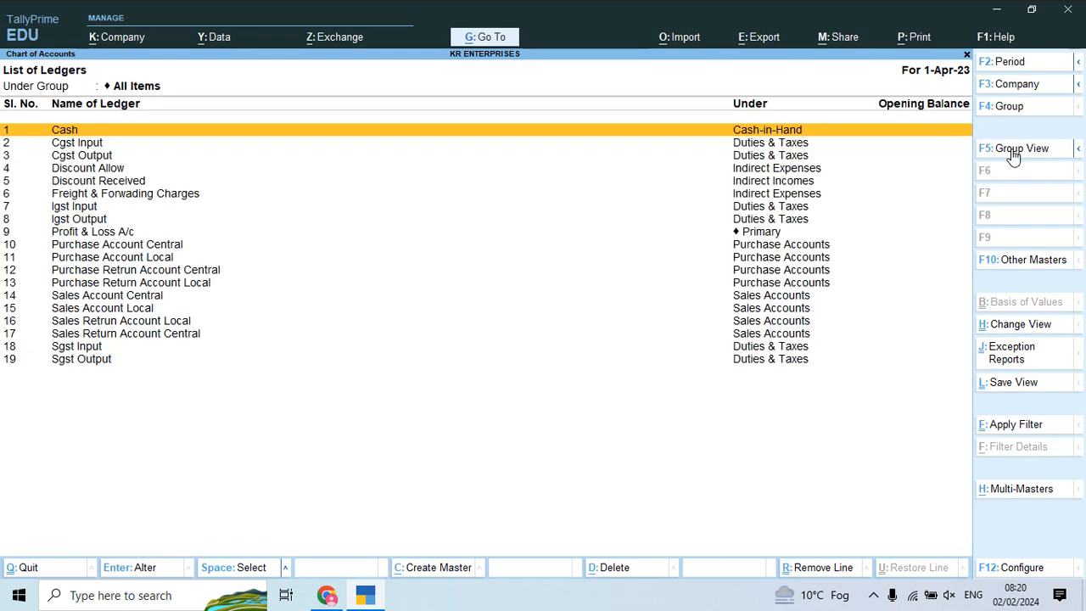
key("Down")
key("Up")
key("Down")
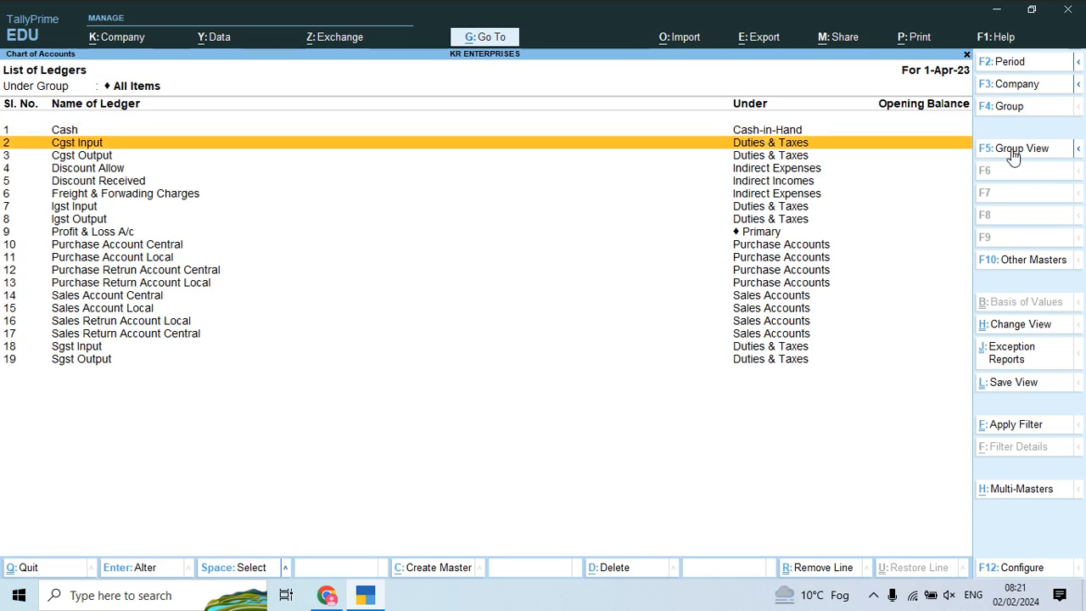
Step: Set Cgst Input to GST duty type with CGST tax type and save it
key("Return")
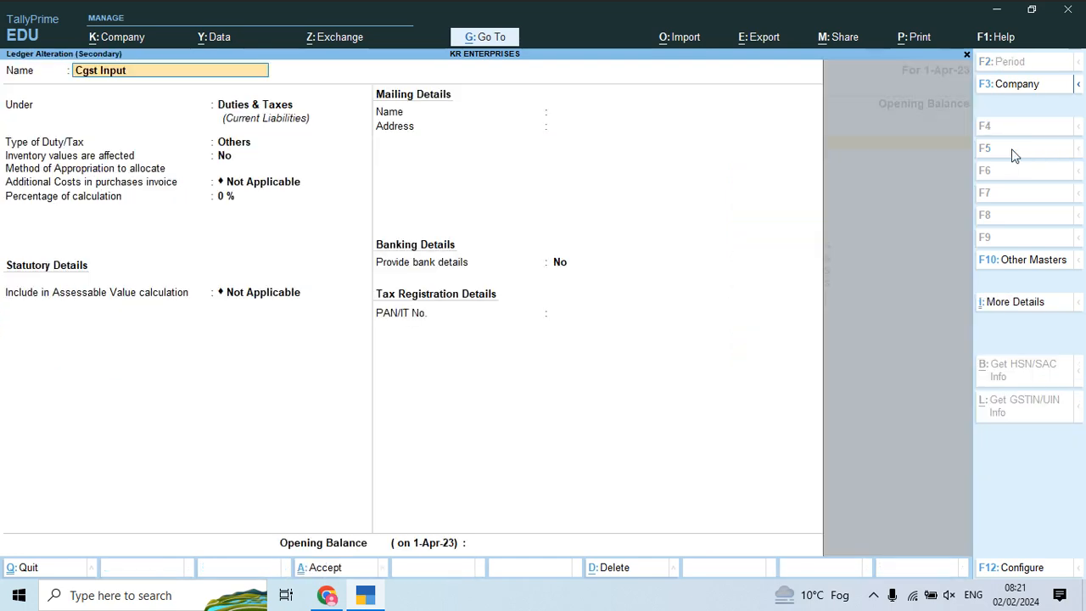
key("Return")
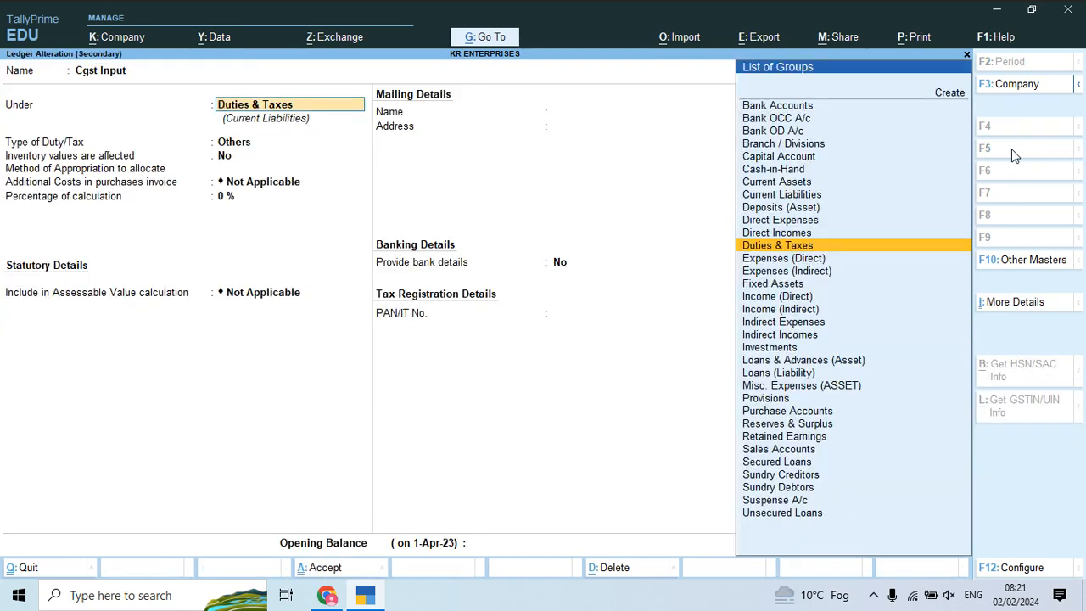
key("Return")
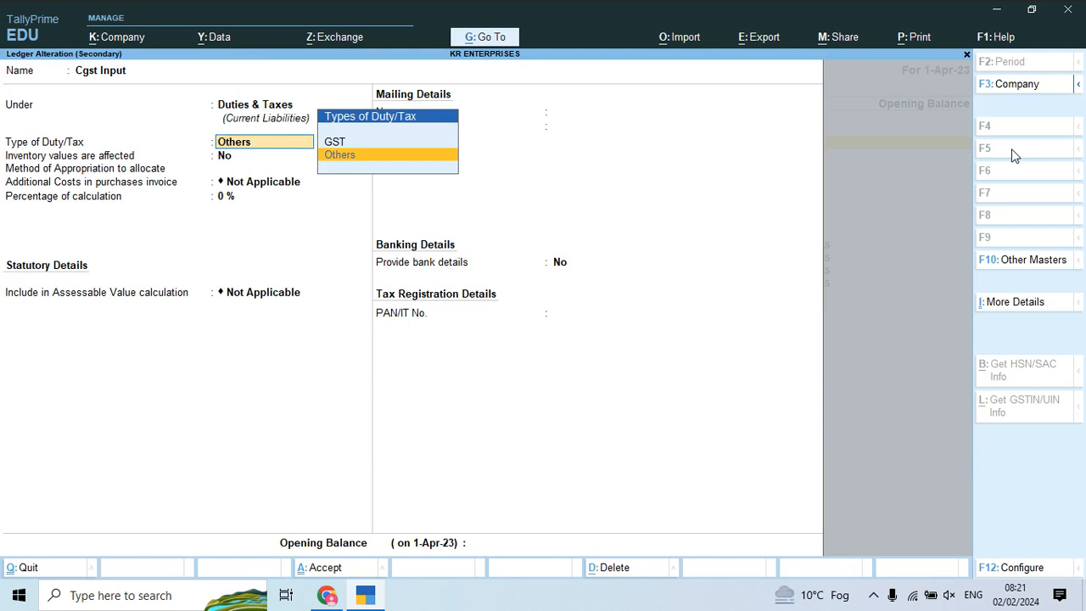
key("Up")
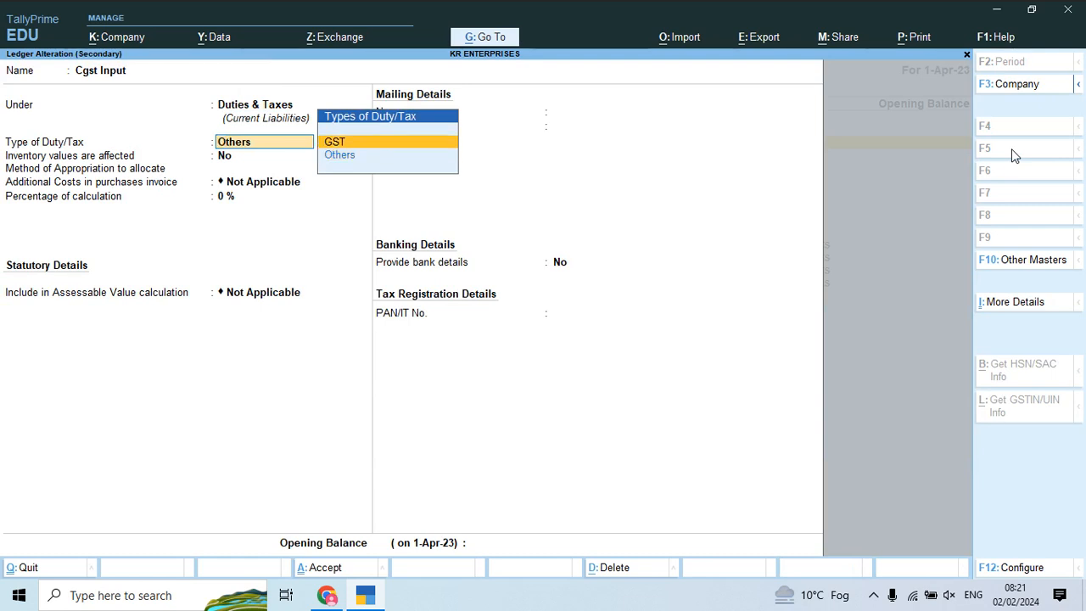
key("Return")
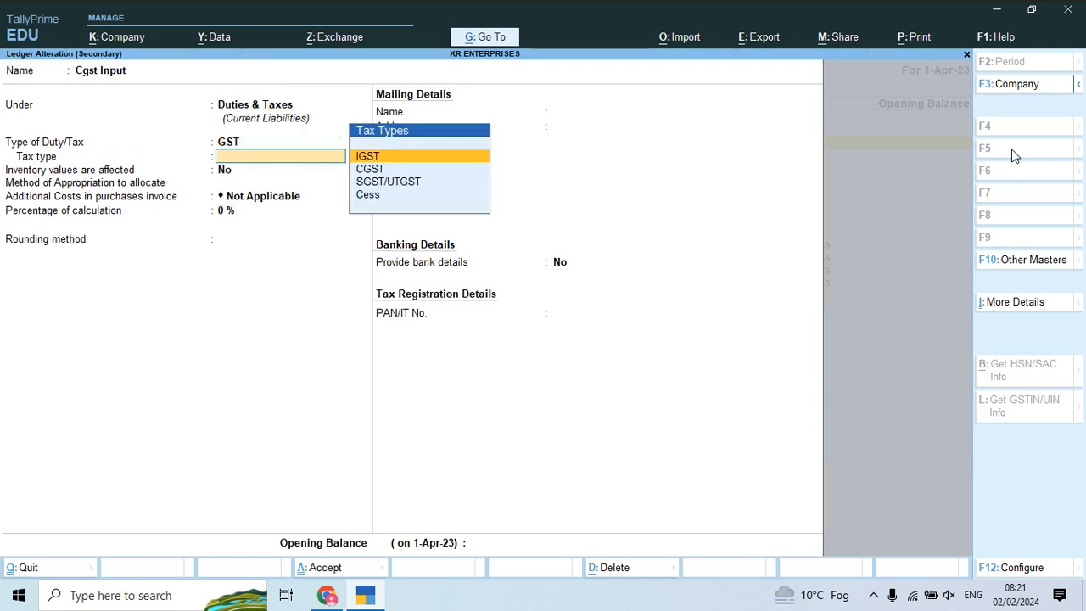
key("Down")
key("Down")
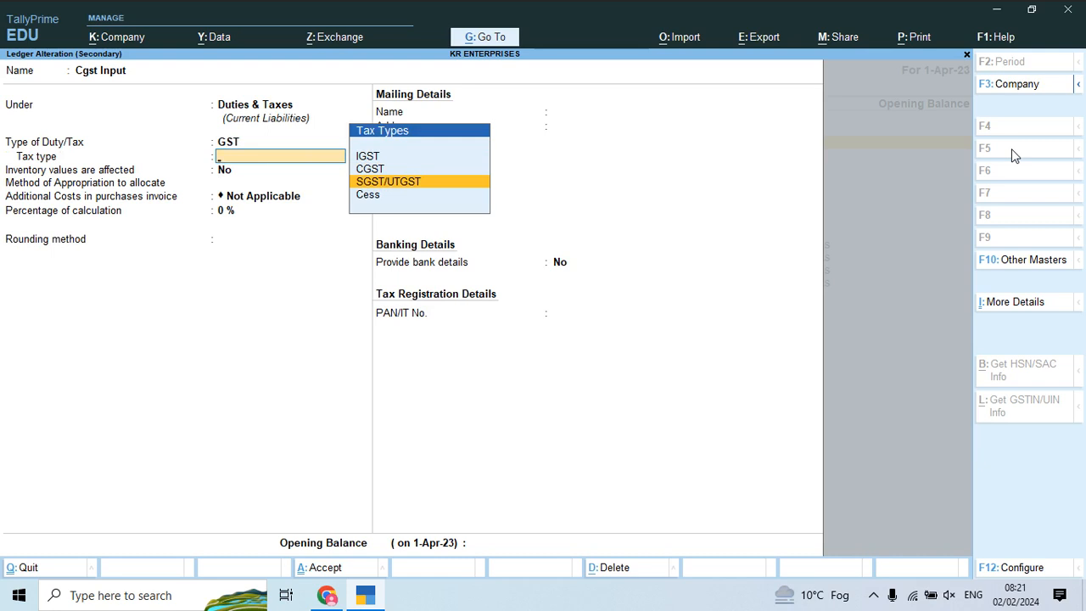
key("Up")
key("Return")
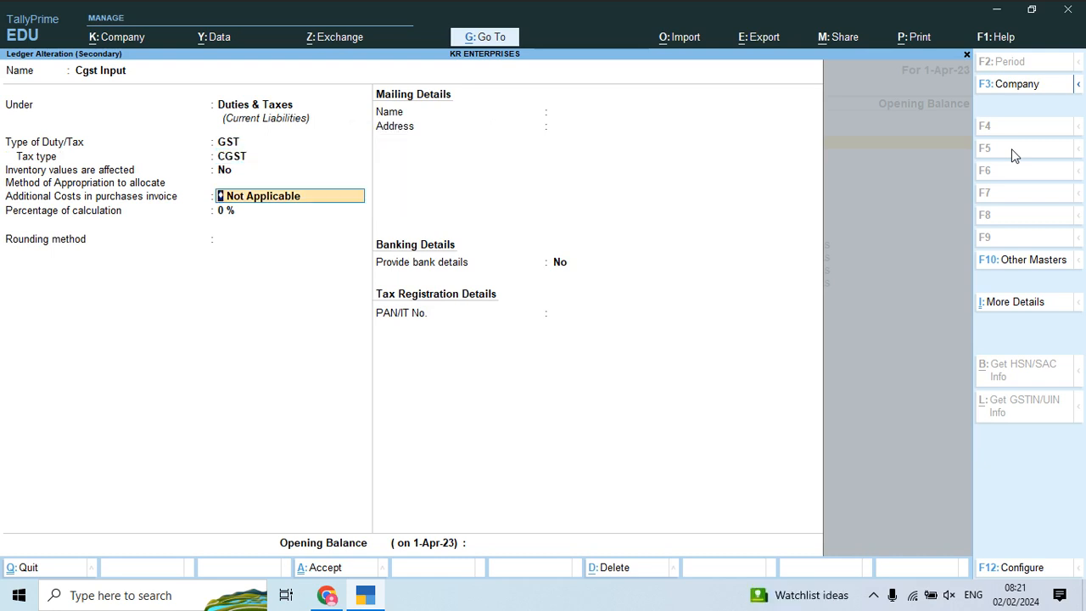
key("Return")
key("Return")
key("Return")
key("Return")
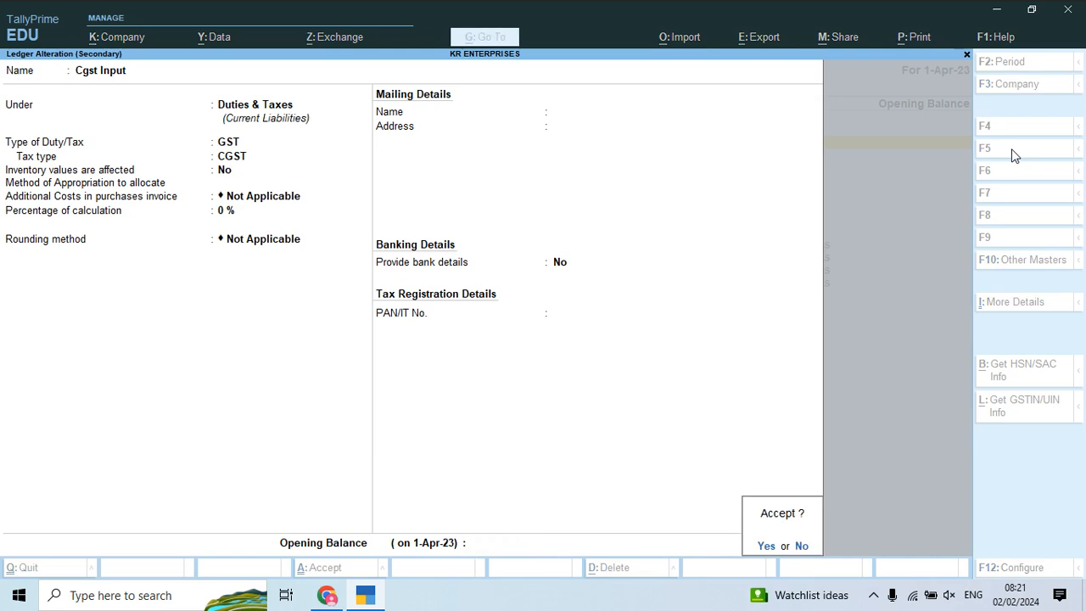
key("Return")
key("Down")
key("Return")
key("Return")
key("Return")
Step: Set Cgst Output to GST duty type with CGST tax type and save it
key("Up")
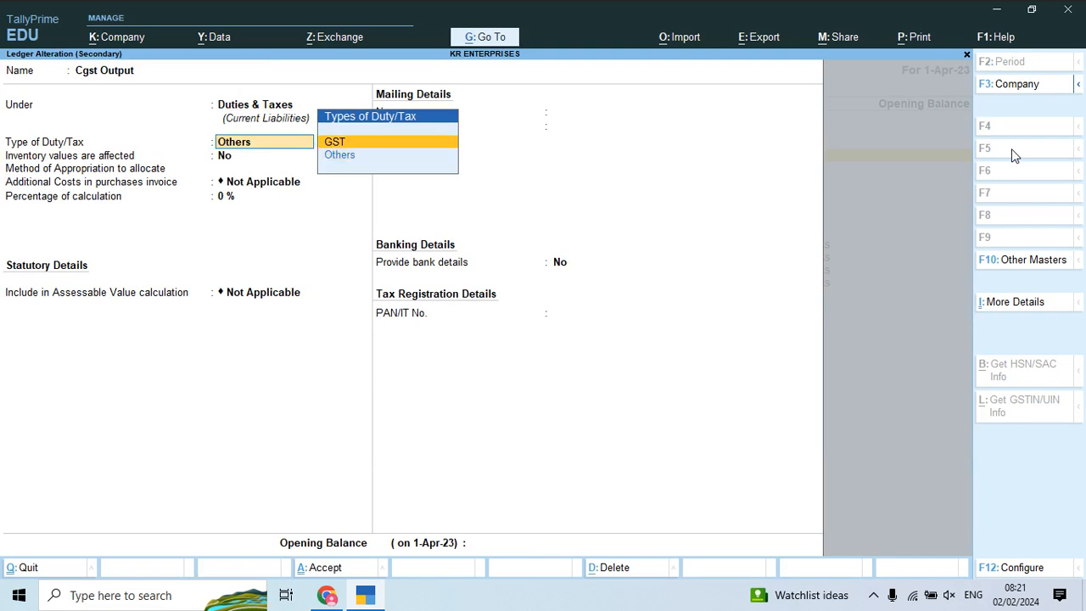
key("Return")
key("Down")
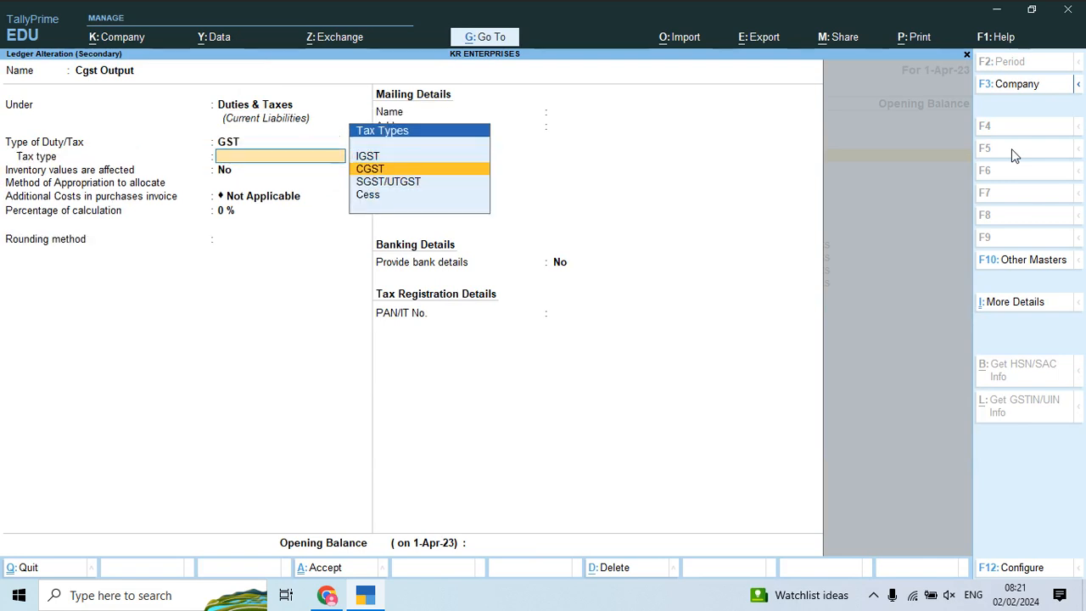
key("Return")
key("Return")
key("Return")
key("Return")
key("Return")
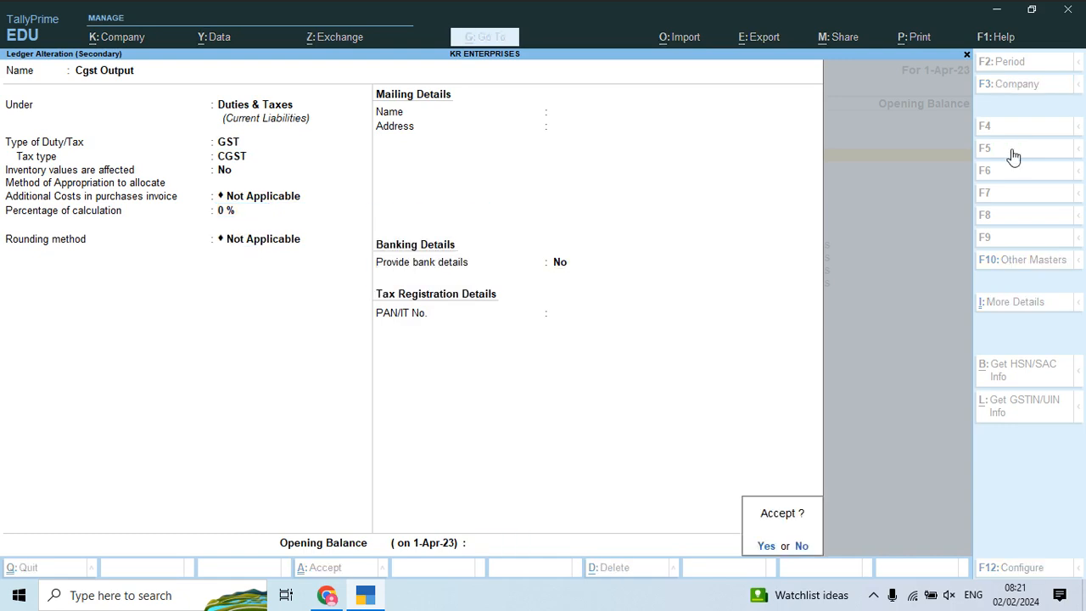
key("Return")
key("Down")
key("Return")
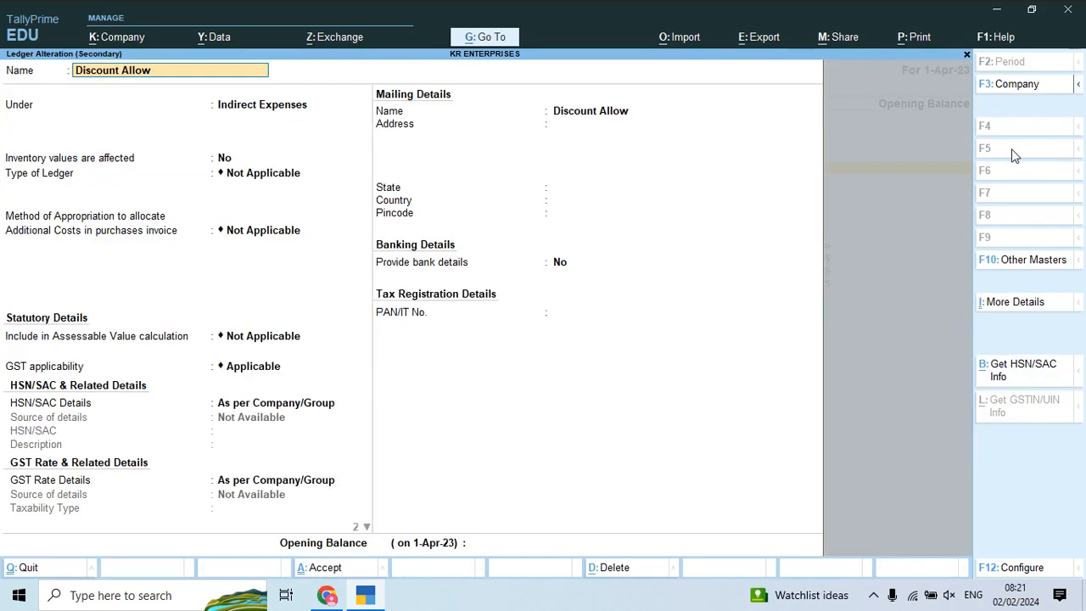
key("Return")
key("Return")
Step: Include Discount Allow in GST assessable value, apportioned to Goods and Services by value
key("Return")
key("Return")
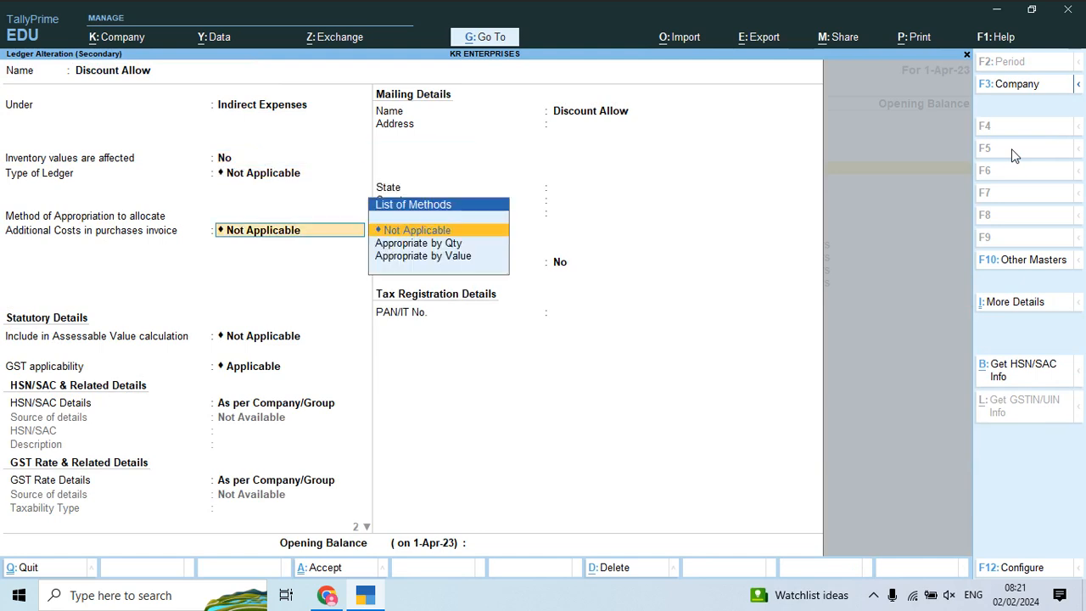
key("Return")
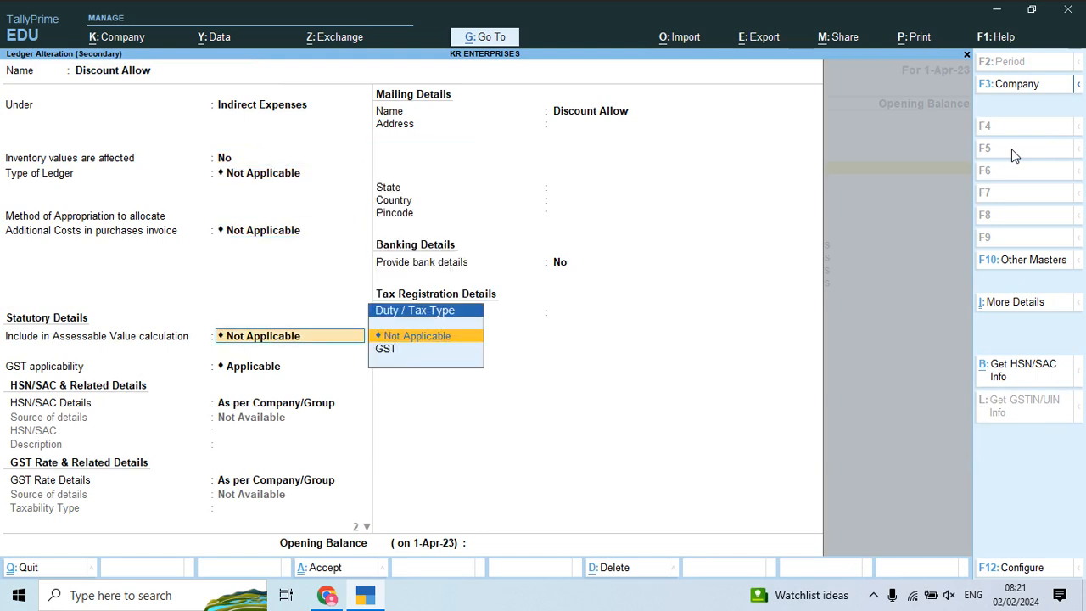
key("Down")
key("Return")
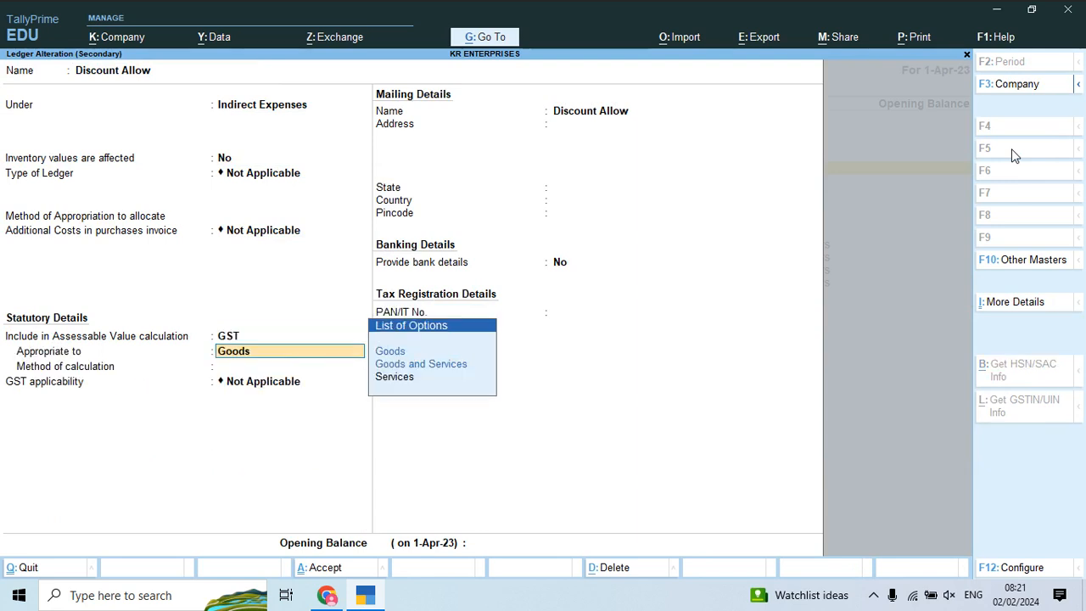
key("Down")
key("Down")
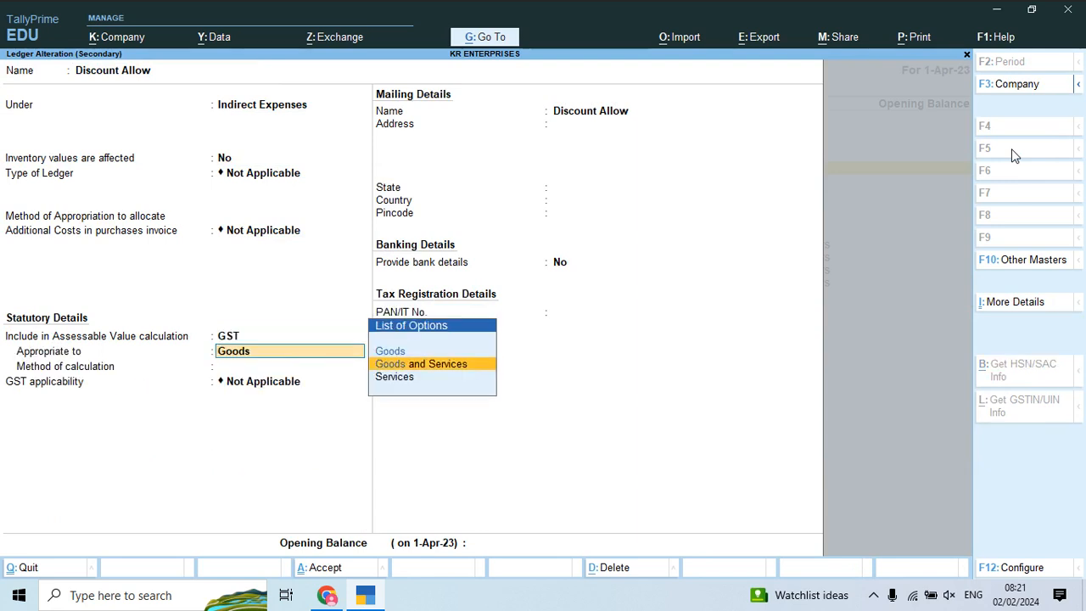
key("Return")
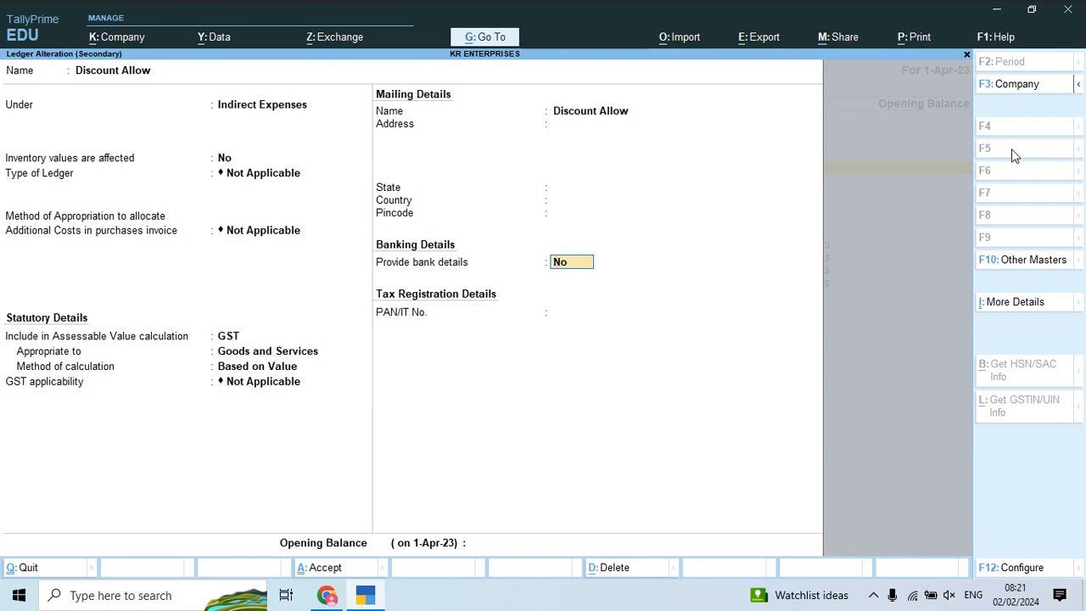
key("Return")
key("Return")
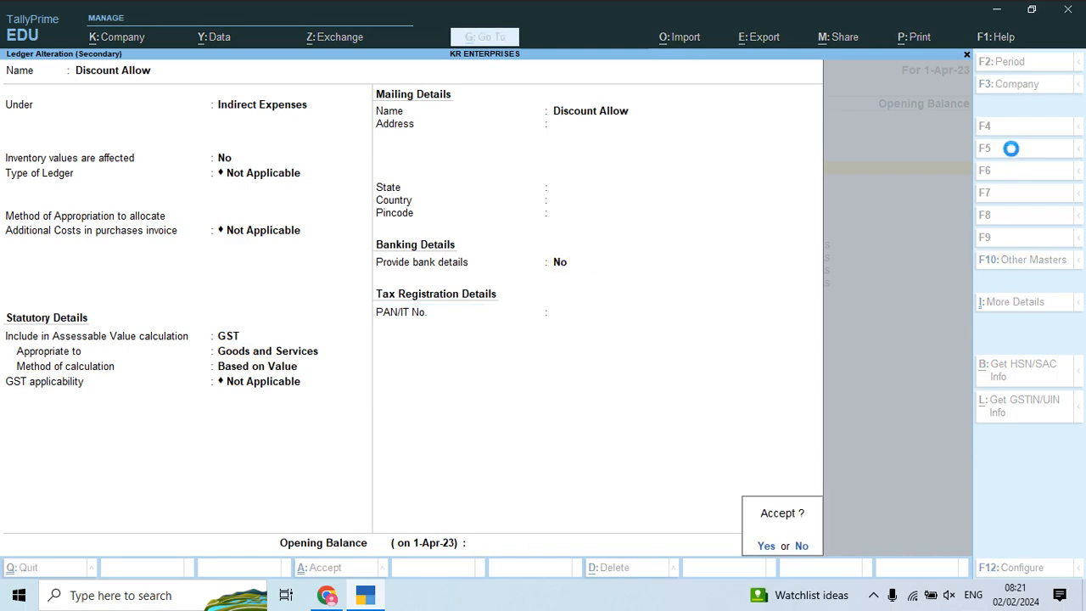
key("Return")
key("Down")
Step: Include Discount Received in GST assessable value, apportioned to Goods and Services by value
key("Return")
key("Return")
key("Return")
key("Return")
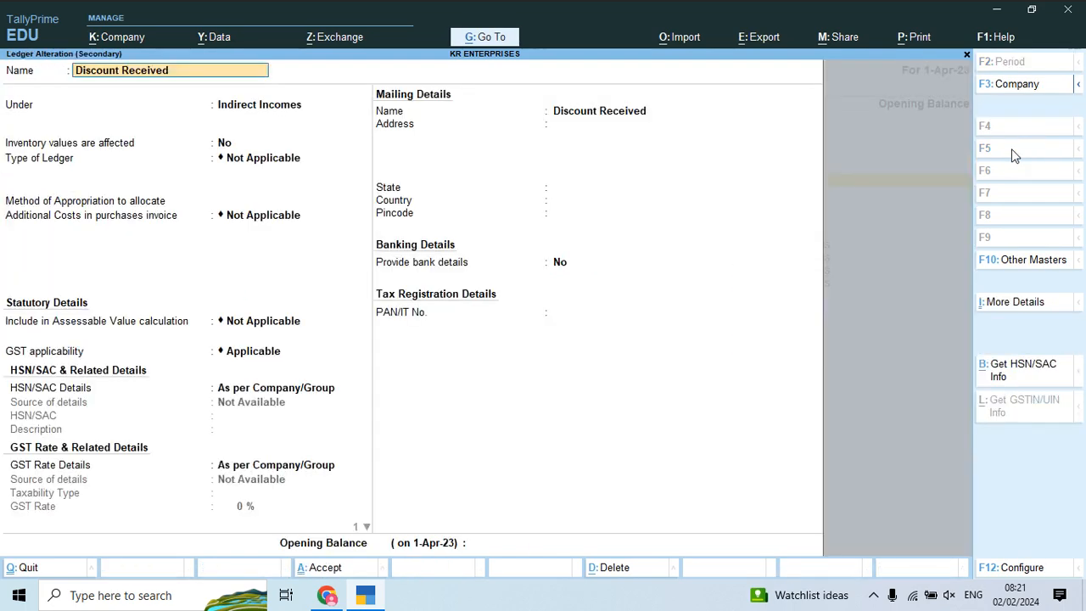
key("Return")
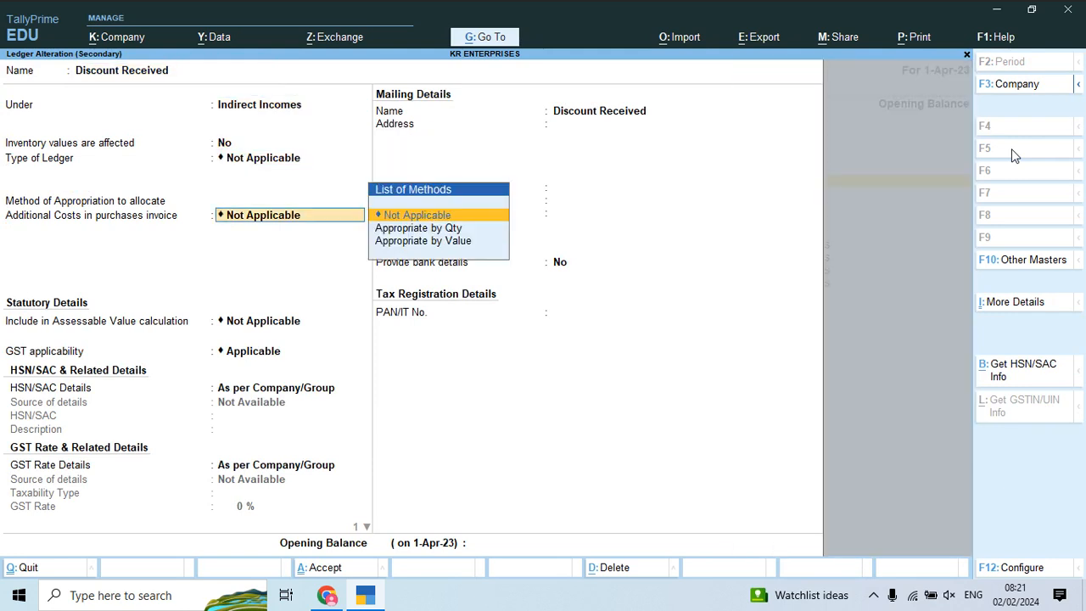
key("Return")
key("Down")
key("Up")
key("Down")
key("Return")
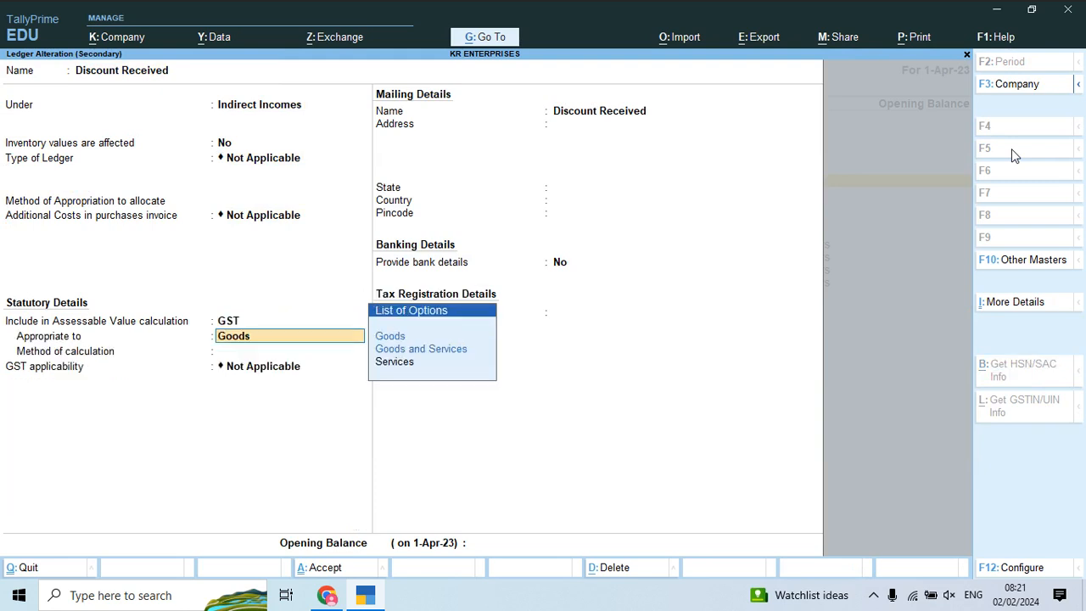
key("Down")
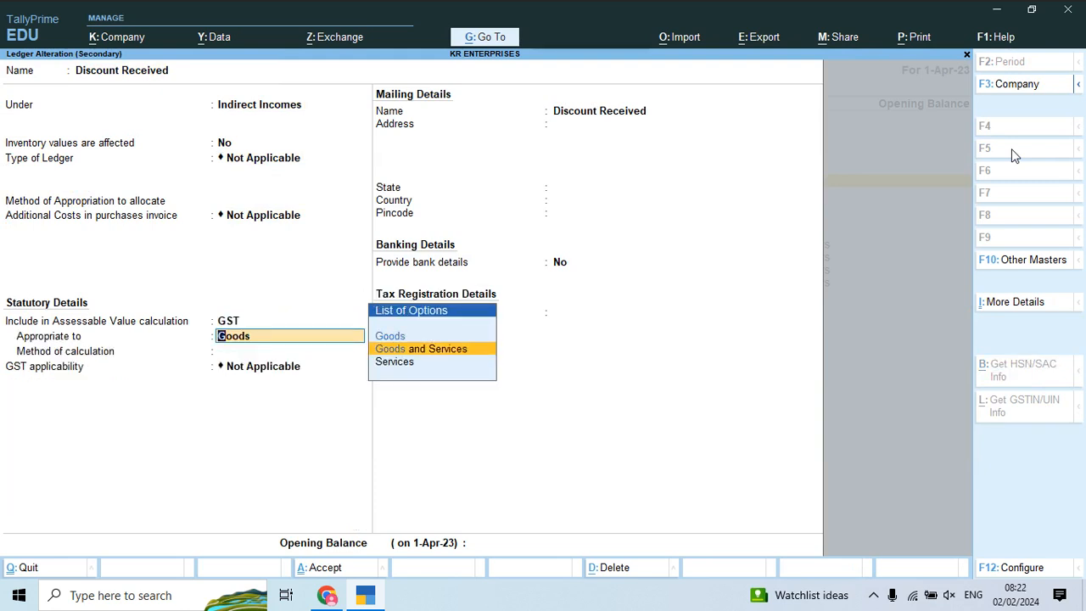
key("Return")
key("Return")
key("Return")
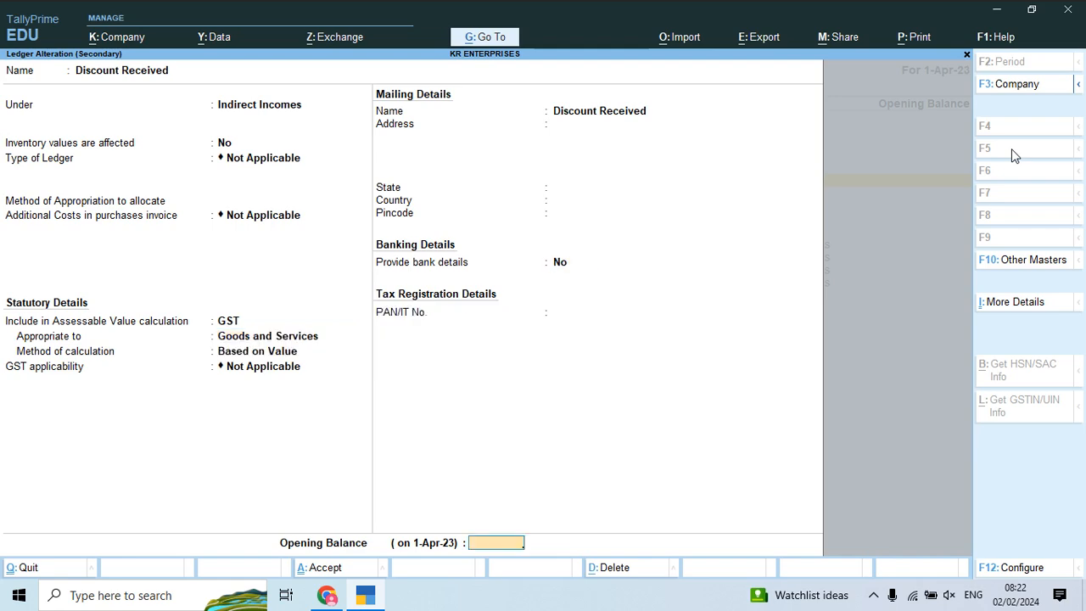
key("Return")
key("Return")
key("Down")
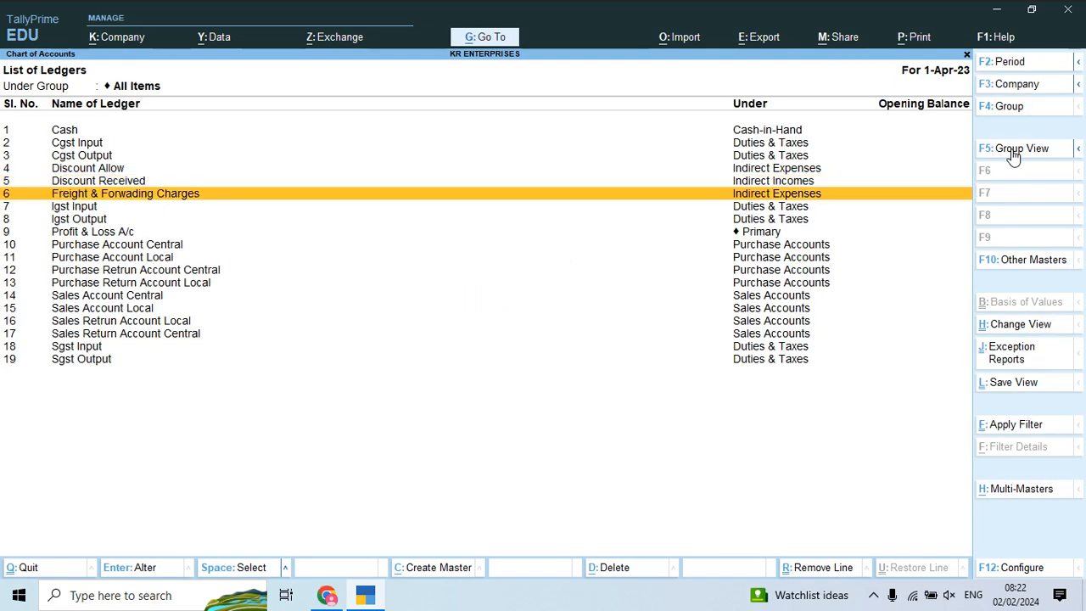
Step: Include Freight & Forwading Charges in GST assessable value, apportioned to Goods and Services by value
key("Return")
key("Return")
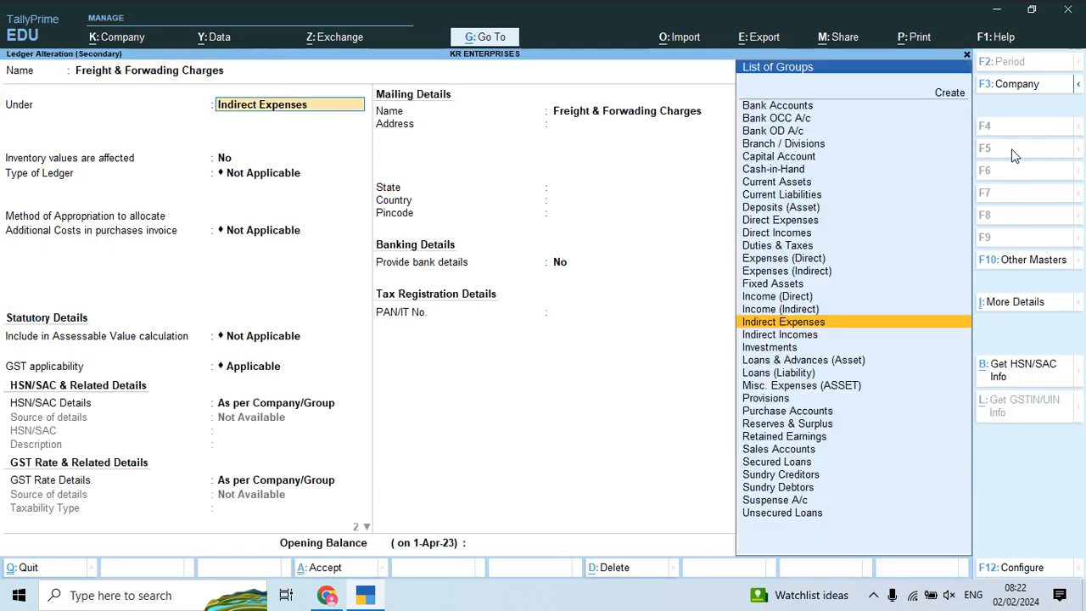
key("Return")
key("Return")
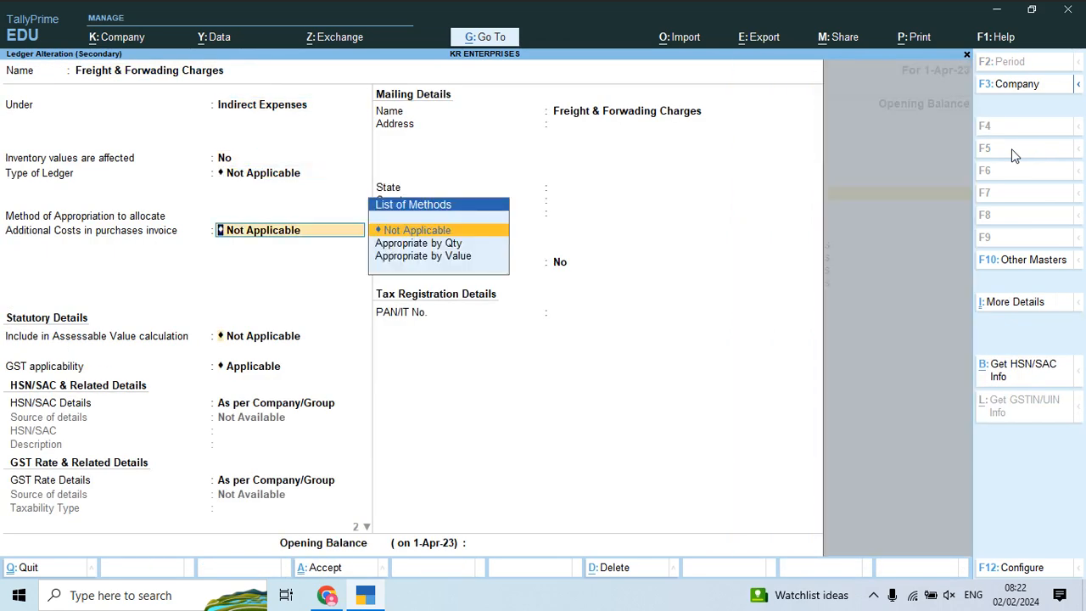
key("Return")
key("Down")
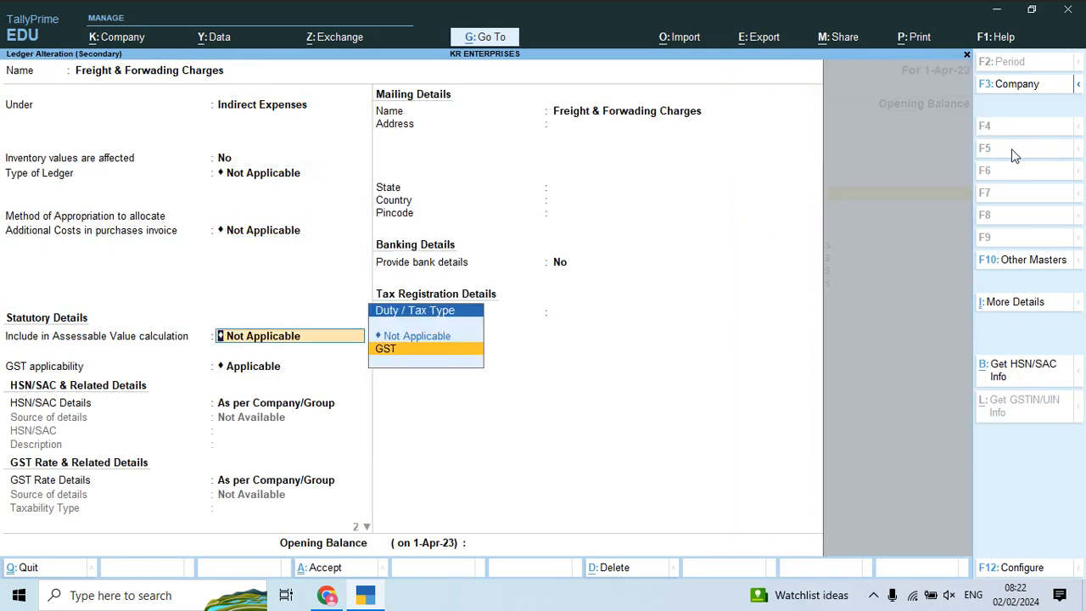
key("Return")
key("Down")
key("Return")
key("Return")
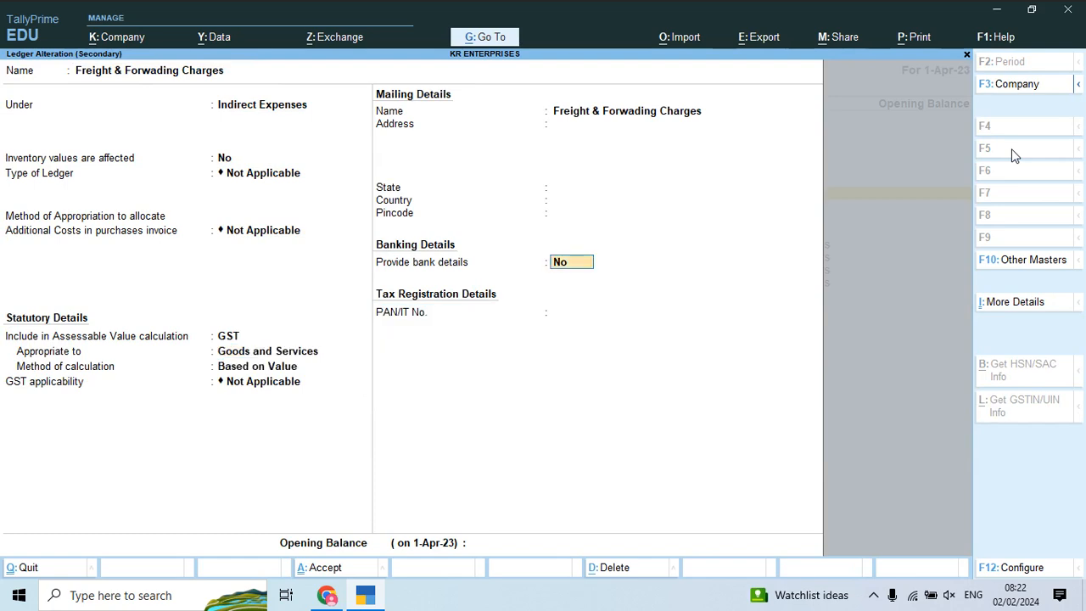
key("Return")
key("Return")
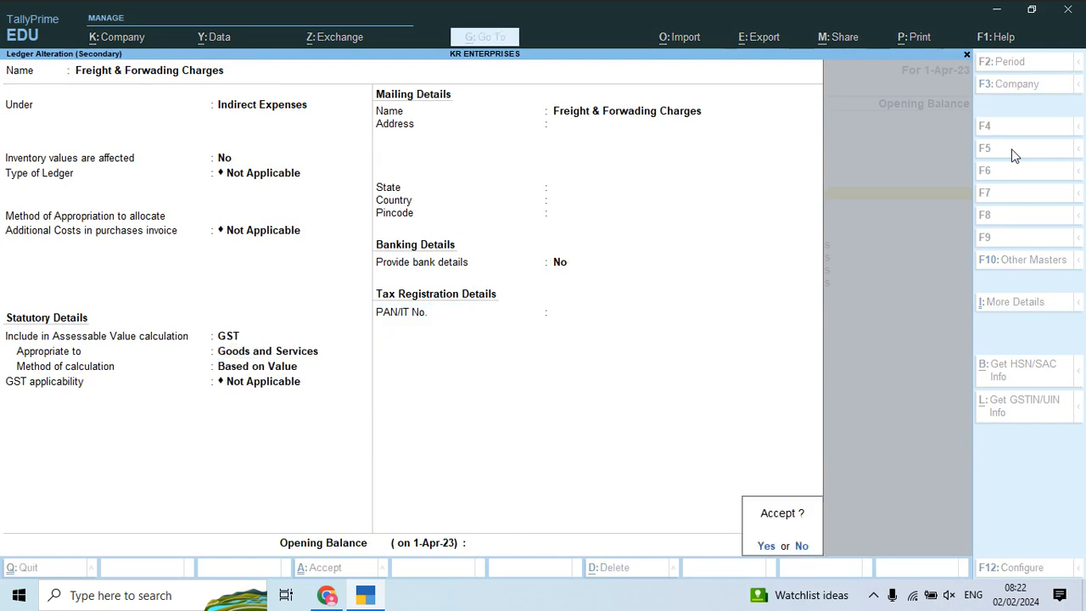
key("Return")
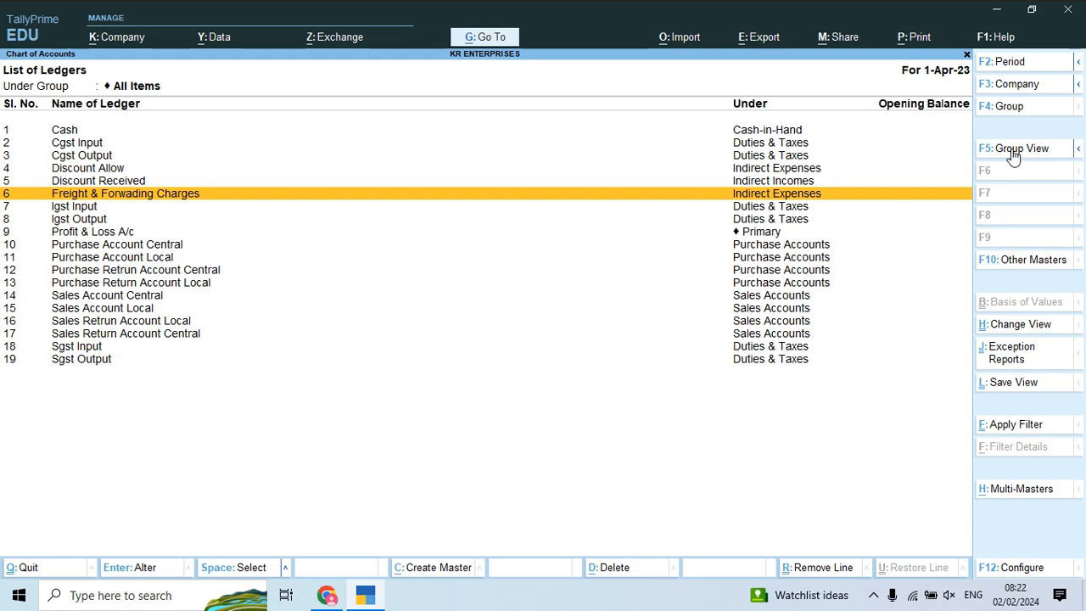
key("Down")
Step: Set Igst Input to GST duty type with IGST tax type and save it
key("Return")
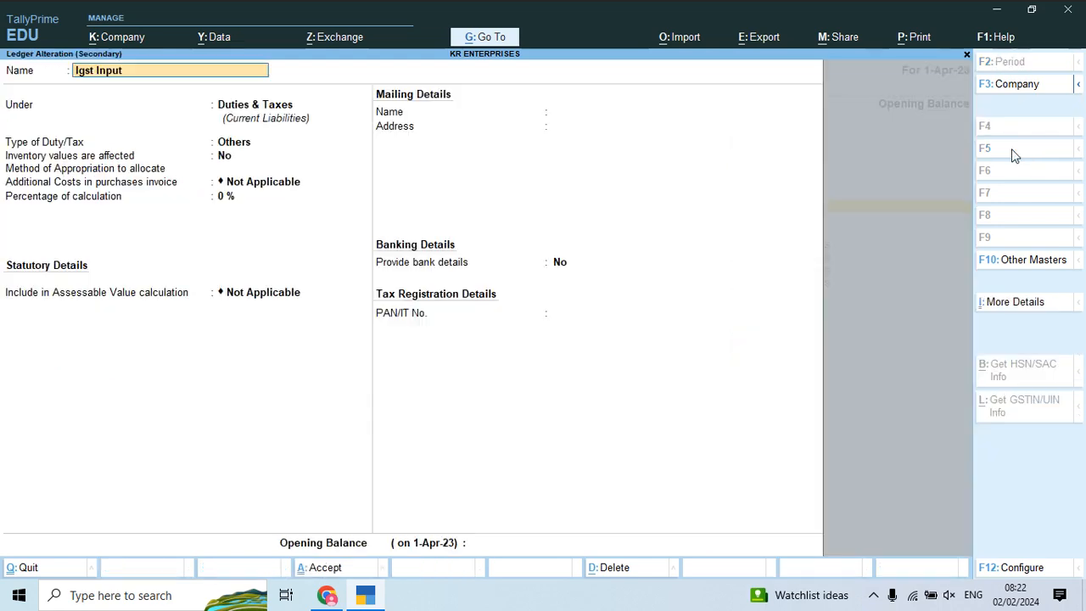
key("Return")
key("Return")
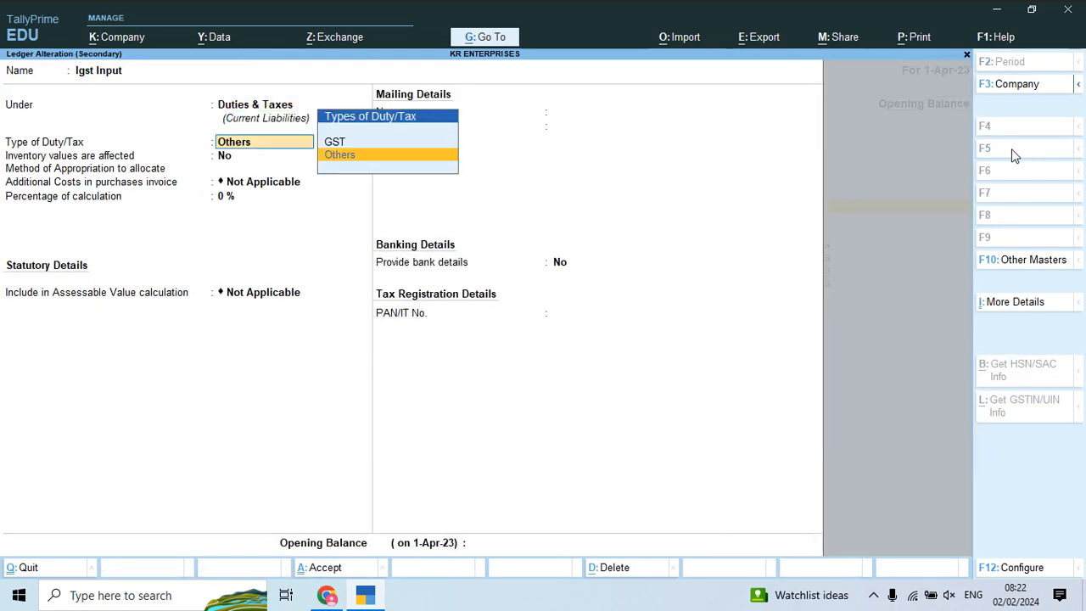
key("Up")
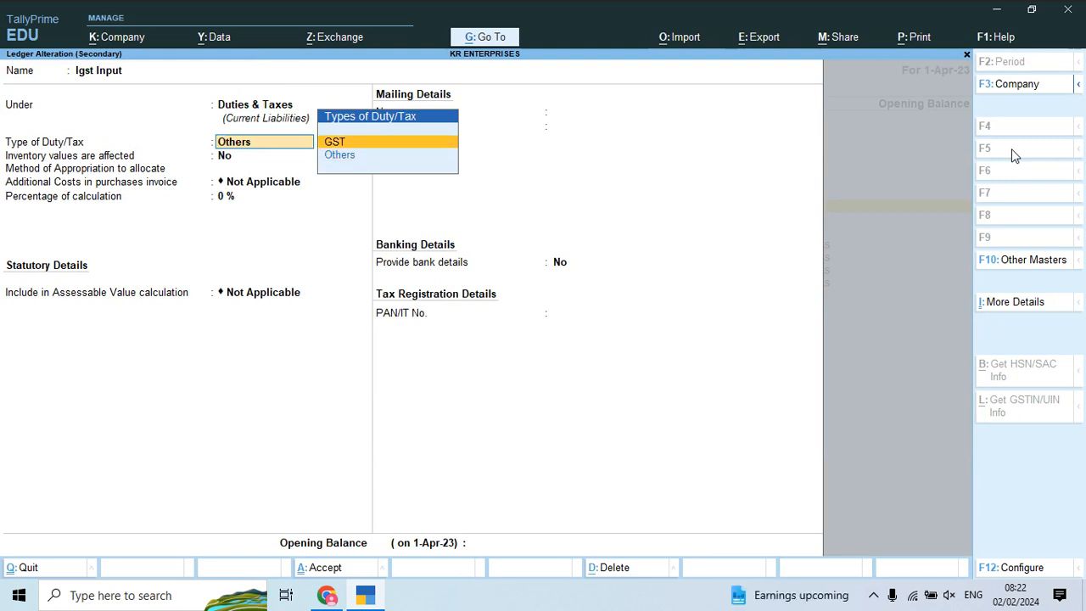
key("Return")
key("Return")
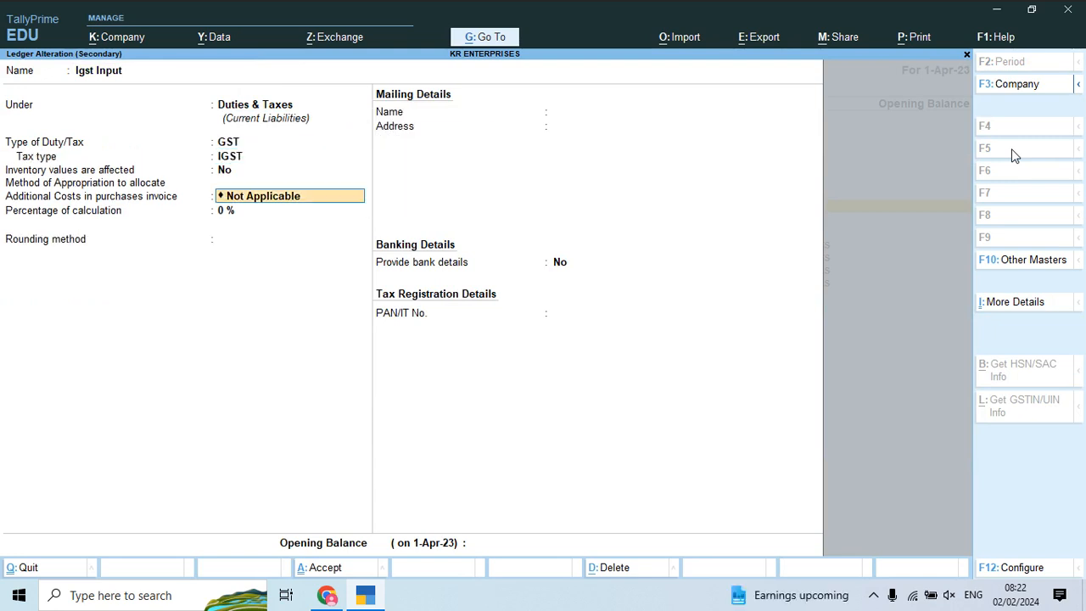
key("Return")
key("Return")
key("Return")
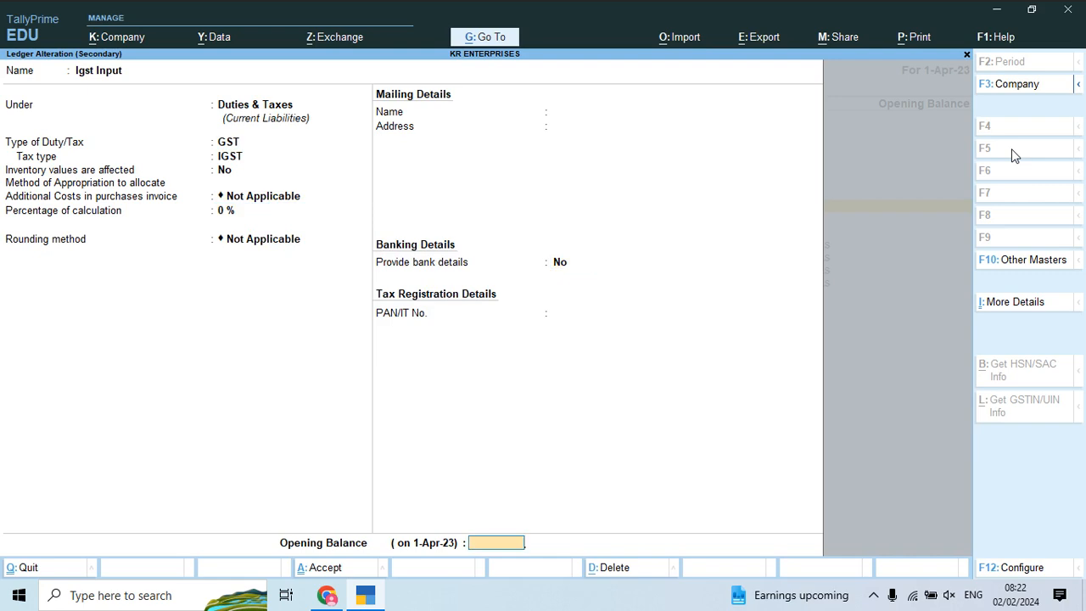
key("Return")
key("Return")
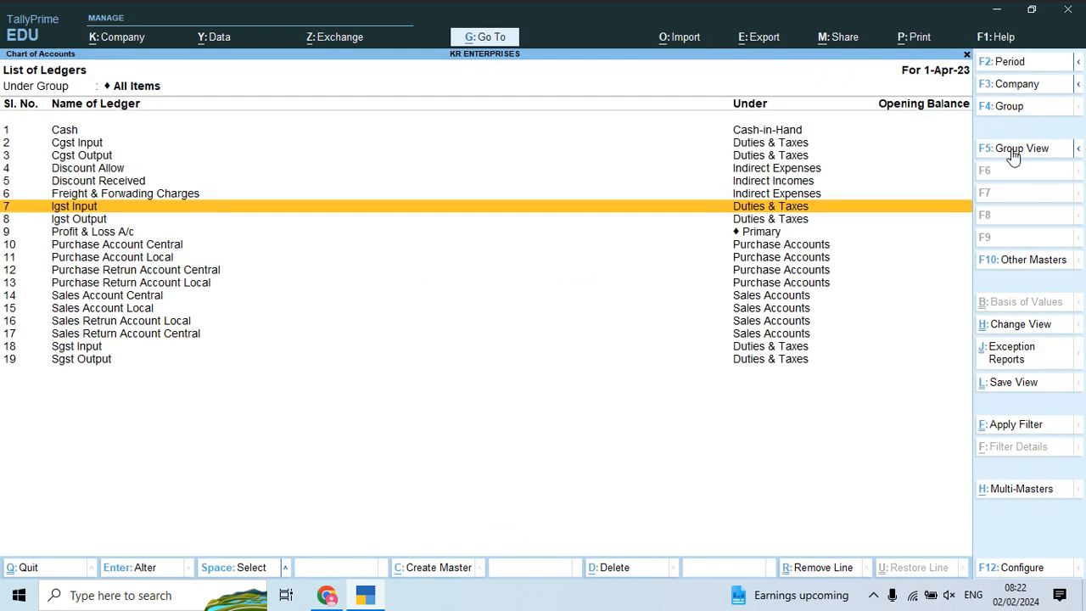
Step: Set Igst Output to GST duty type with IGST tax type
key("Down")
key("Return")
key("Return")
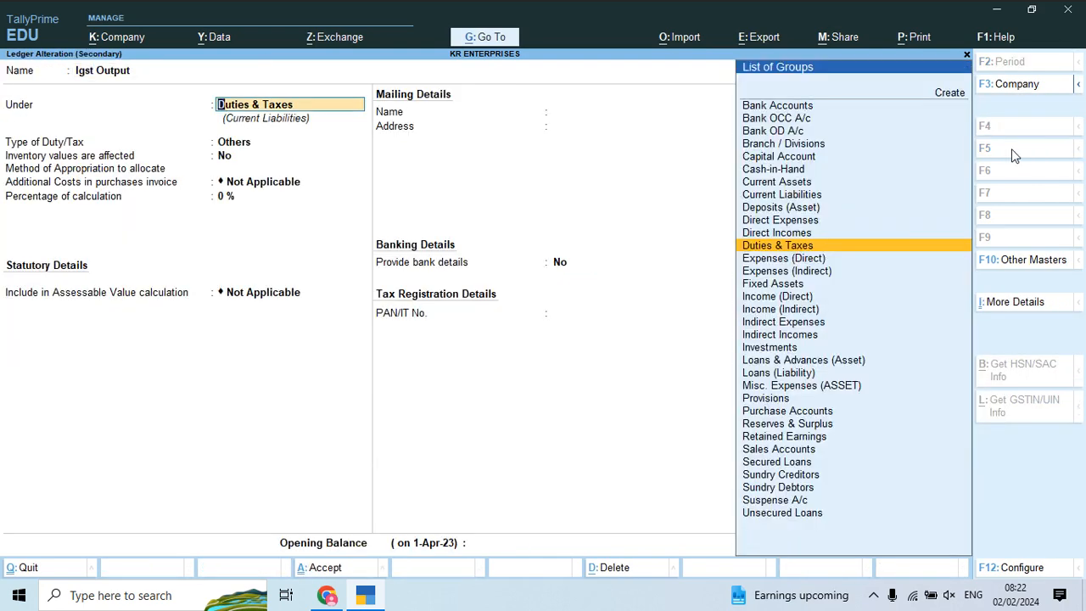
key("Return")
key("Up")
key("Return")
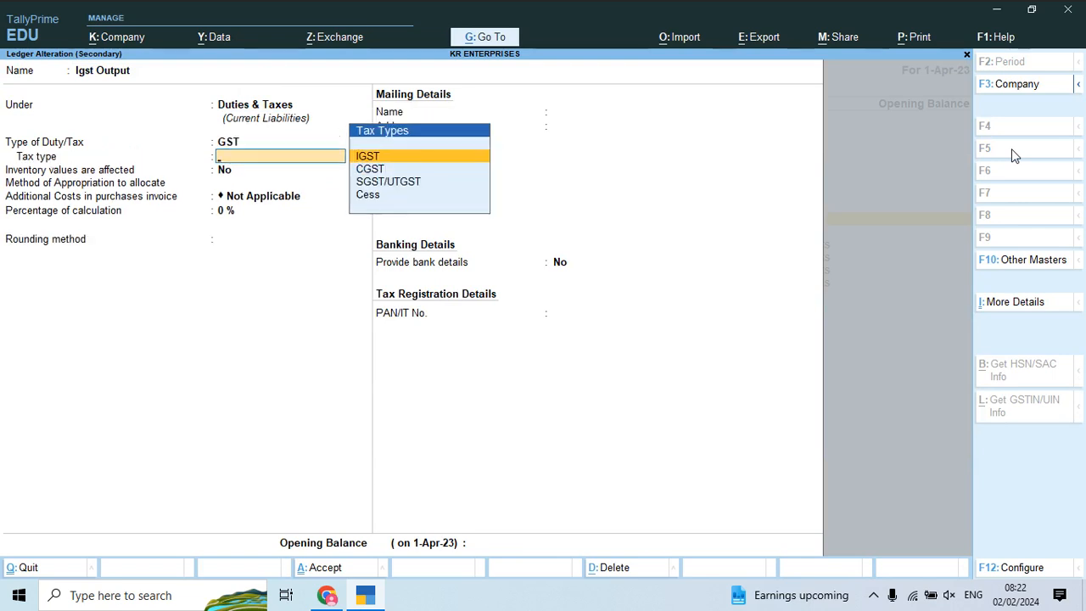
key("Return")
key("Return")
key("Return")
key("Return")
key("Return")
key("Return")
key("Down")
key("Down")
key("Return")
key("Return")
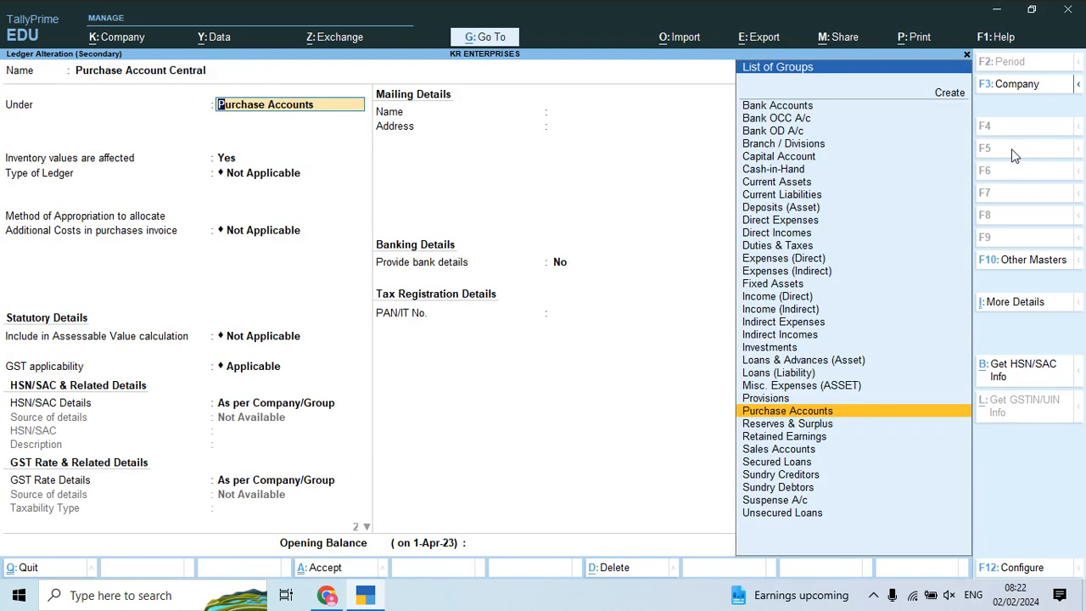
key("Return")
key("Return")
key("Return")
key("Return")
key("Return")
Step: Change Purchase Account Central's Type of Supply from Services to Goods and save the ledger
key("Return")
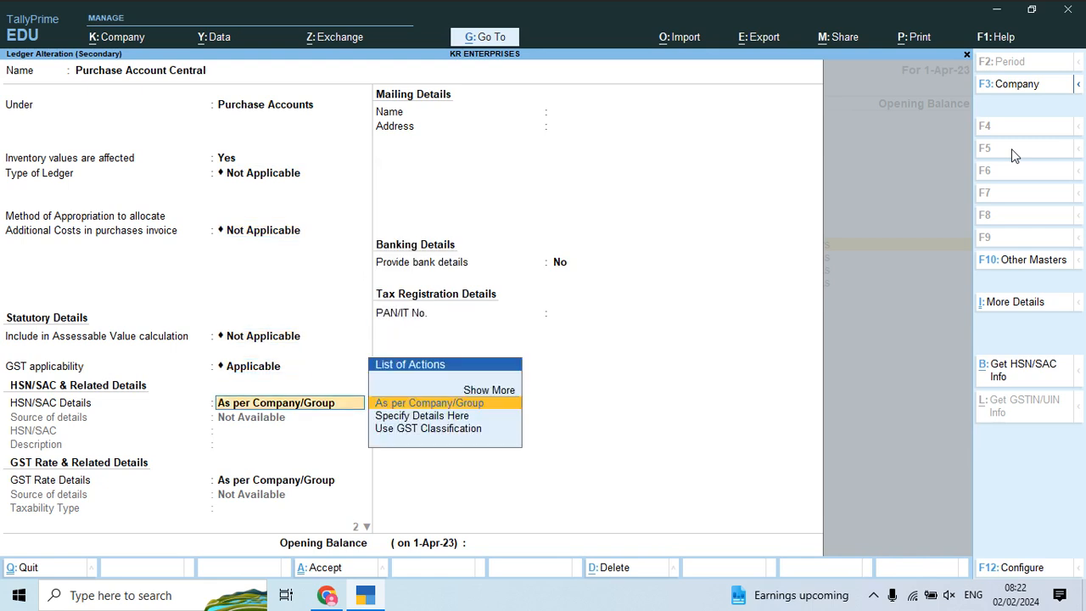
key("Return")
key("Return")
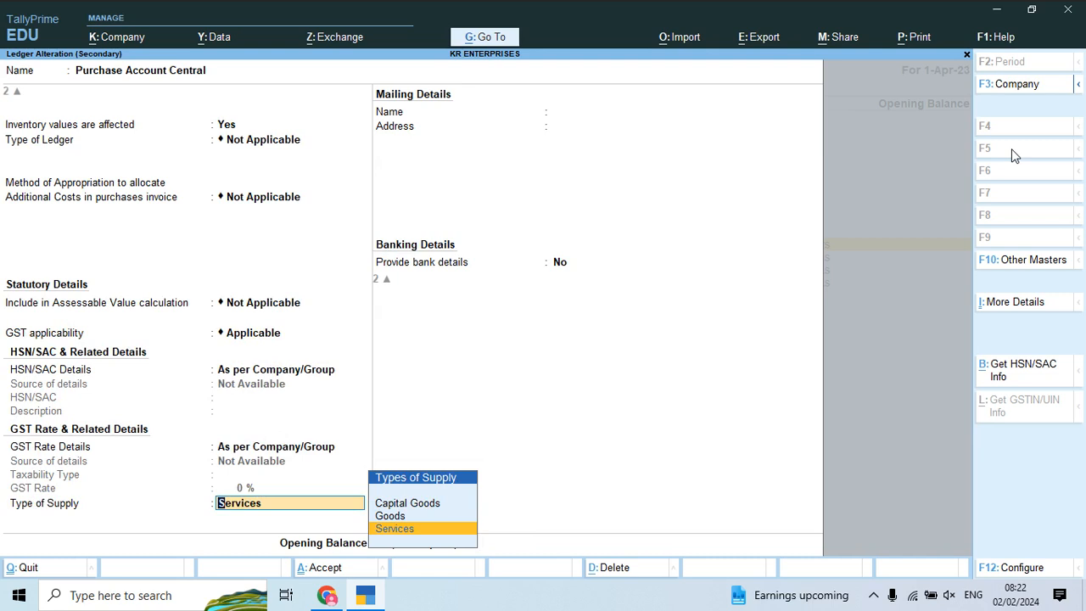
key("Up")
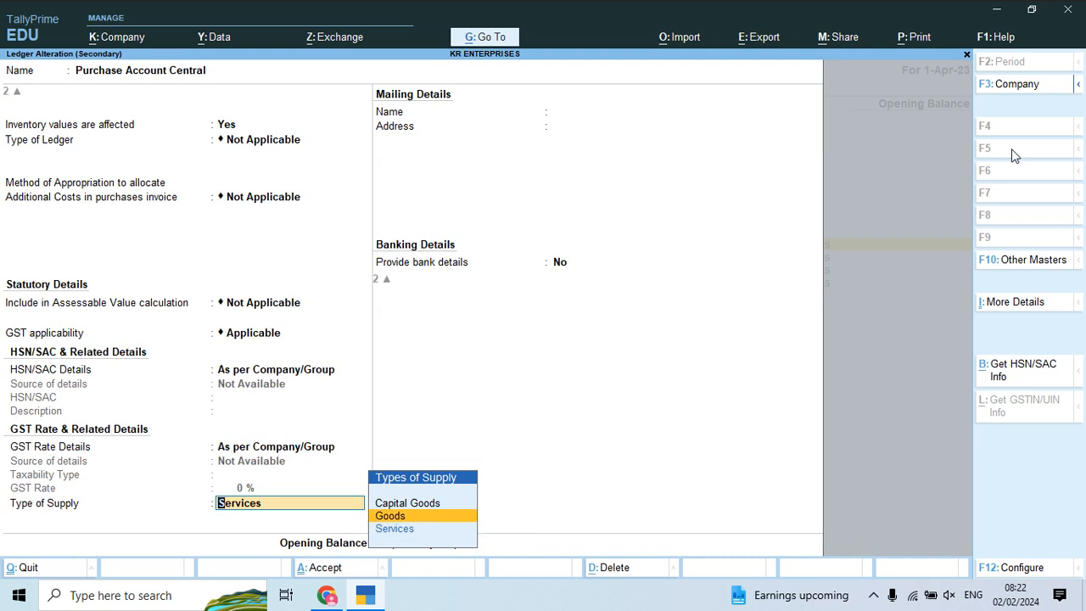
key("Down")
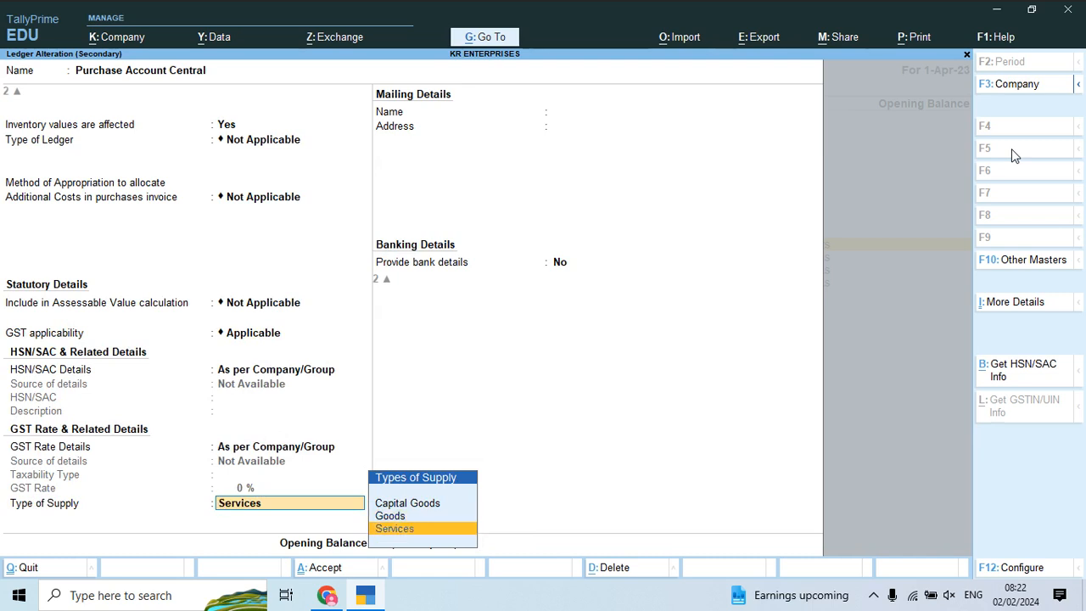
key("Up")
key("Down")
key("Up")
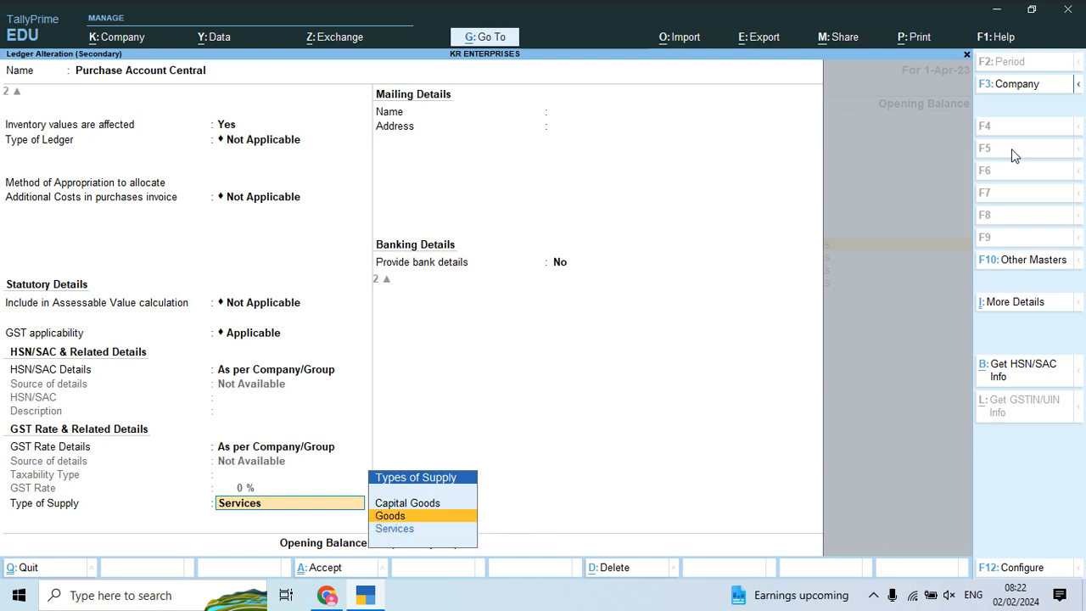
key("Return")
key("Return")
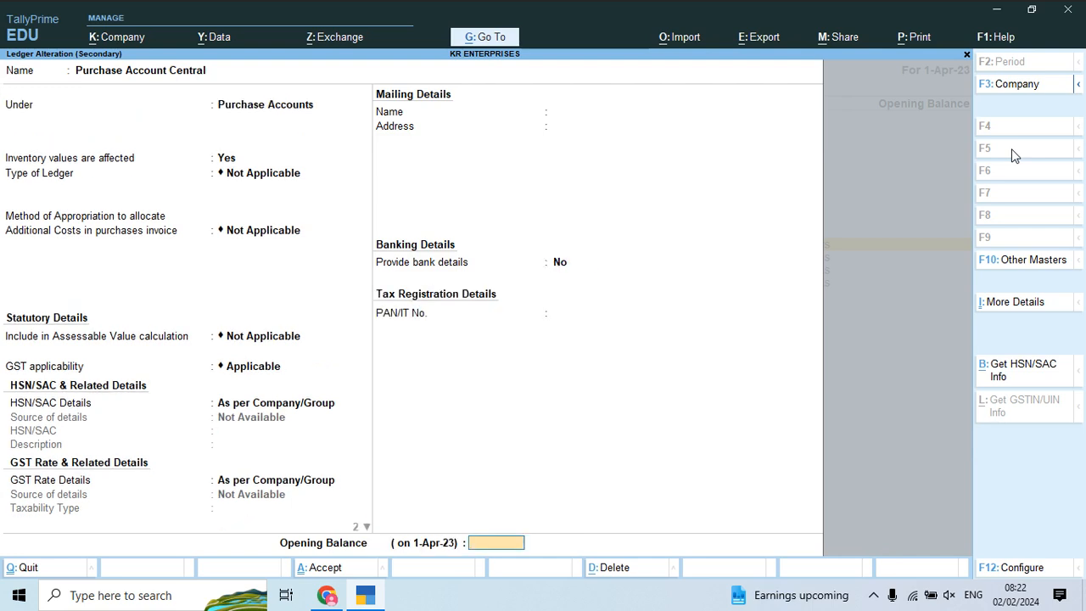
key("Return")
key("Return")
key("Down")
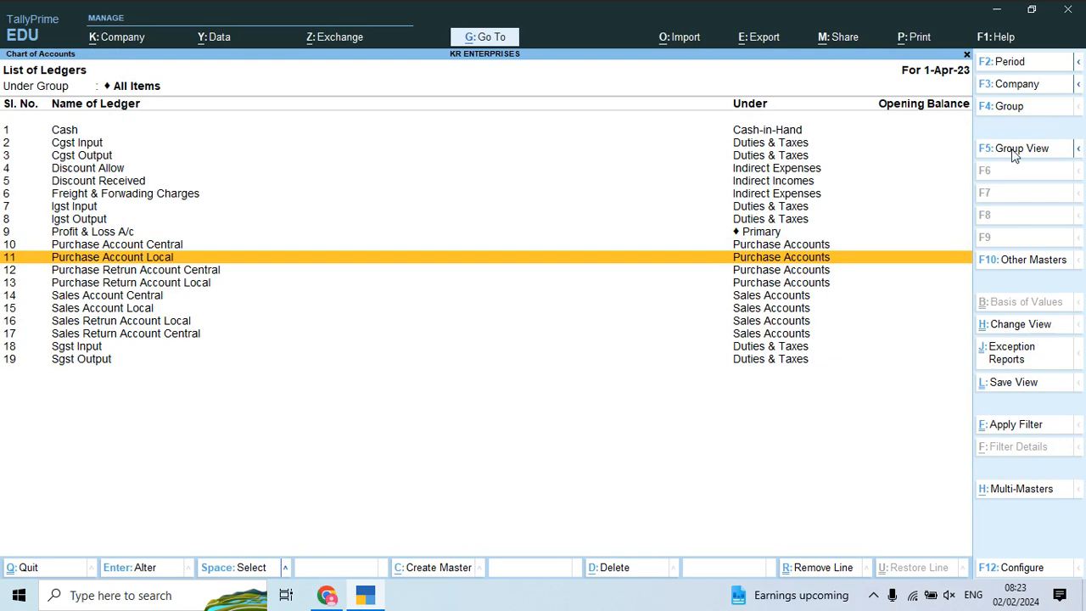
Step: Change Purchase Account Local's Type of Supply from Services to Goods and save the ledger
key("Return")
key("Return")
key("Return")
key("Return")
key("Return")
key("Return")
key("Return")
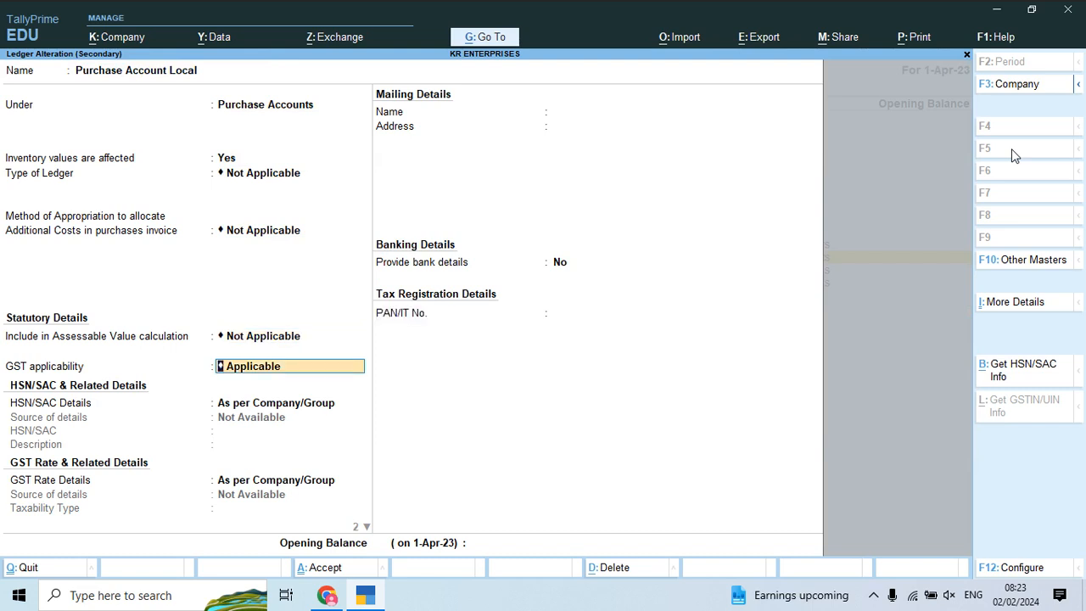
key("BackSpace")
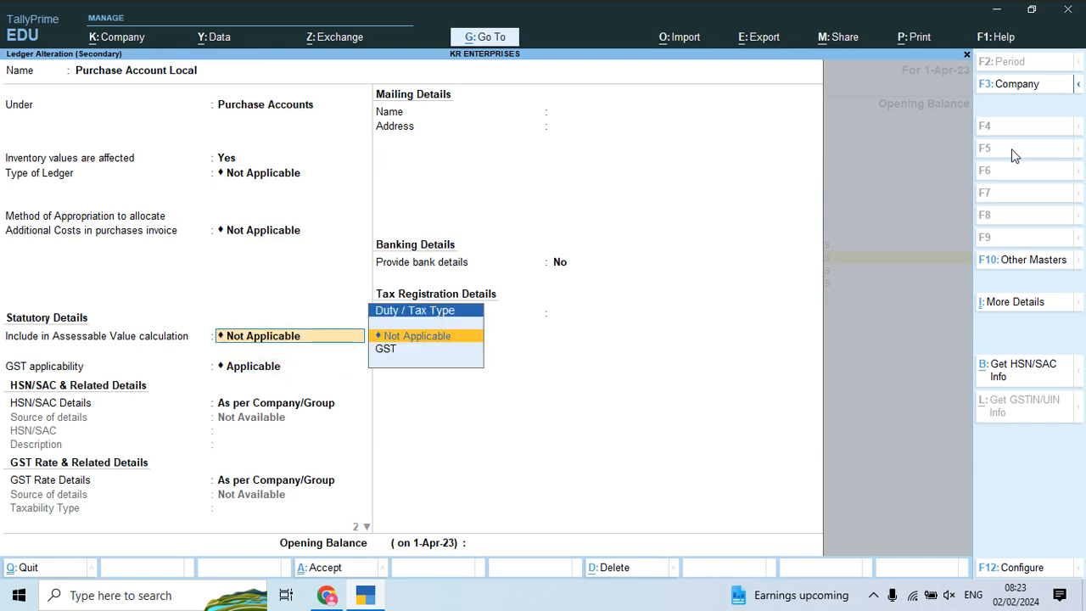
key("Return")
key("Return")
key("Return")
key("Return")
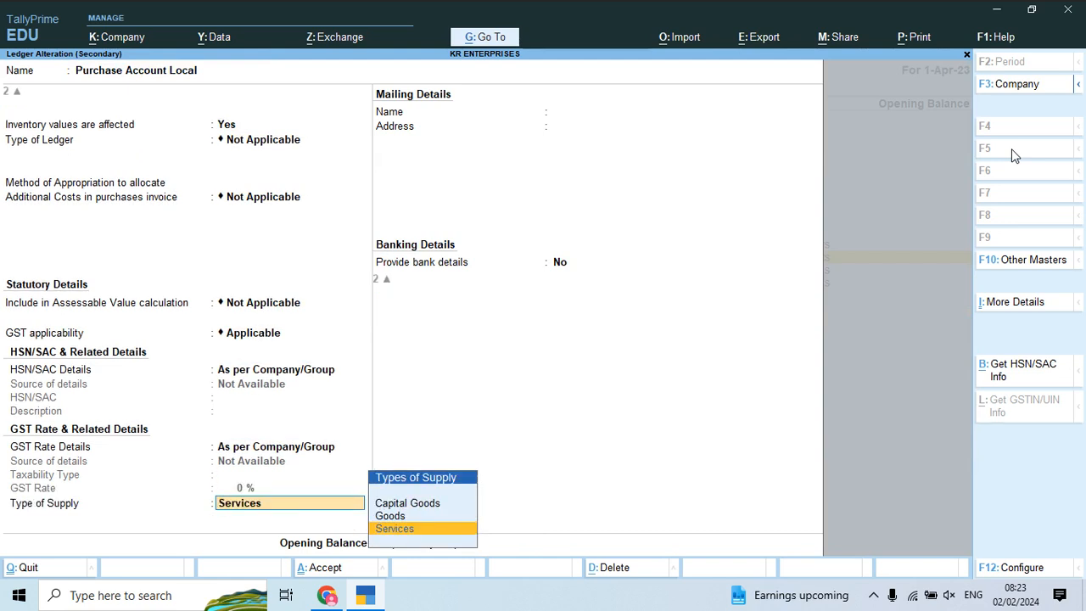
key("Up")
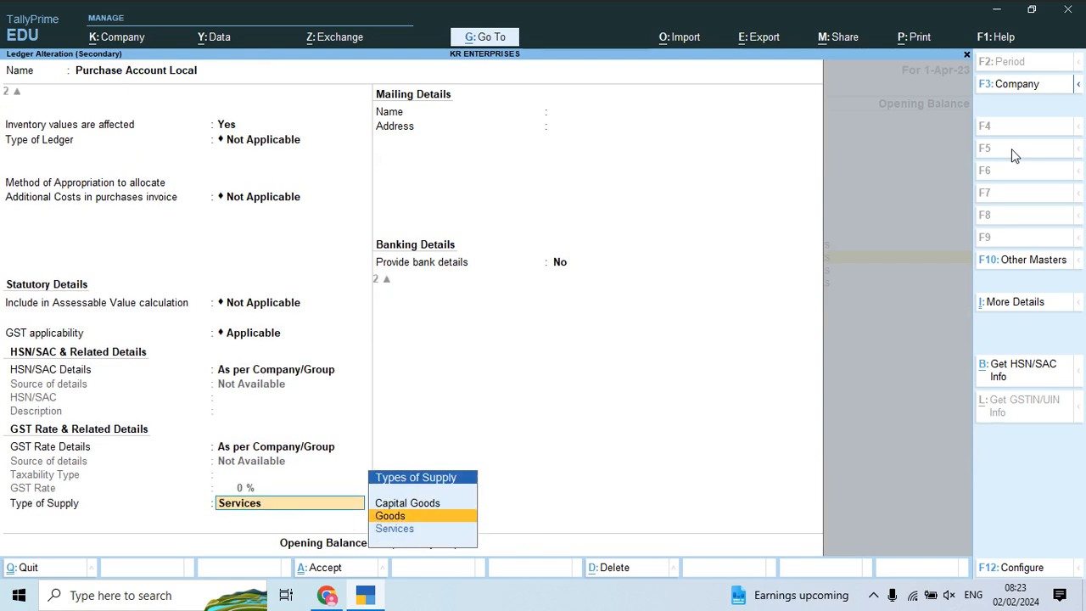
key("Down")
key("Up")
key("Return")
key("Return")
key("Return")
key("Return")
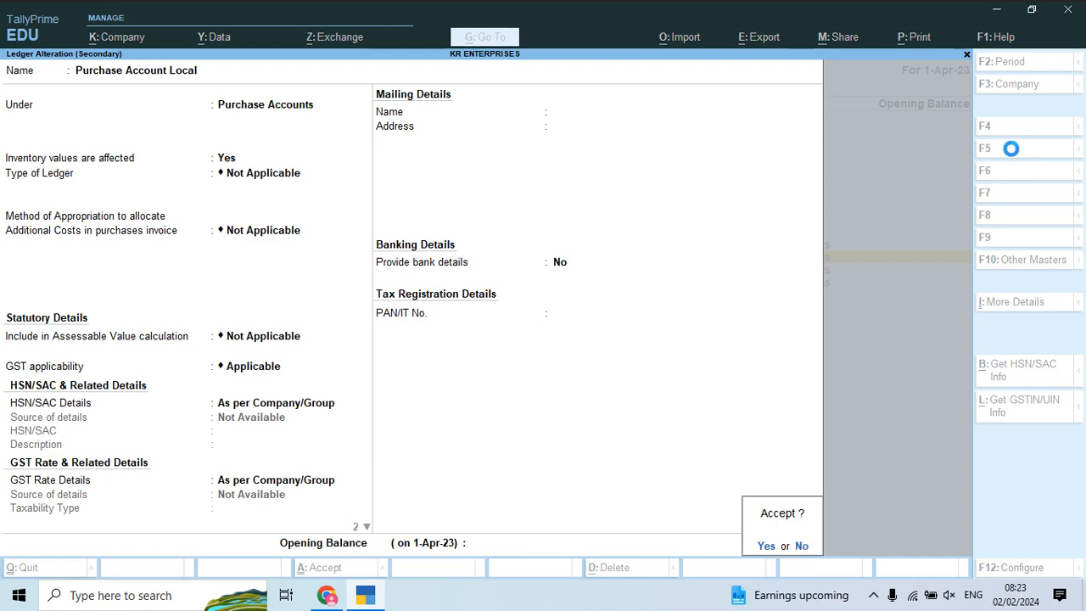
key("Return")
key("Down")
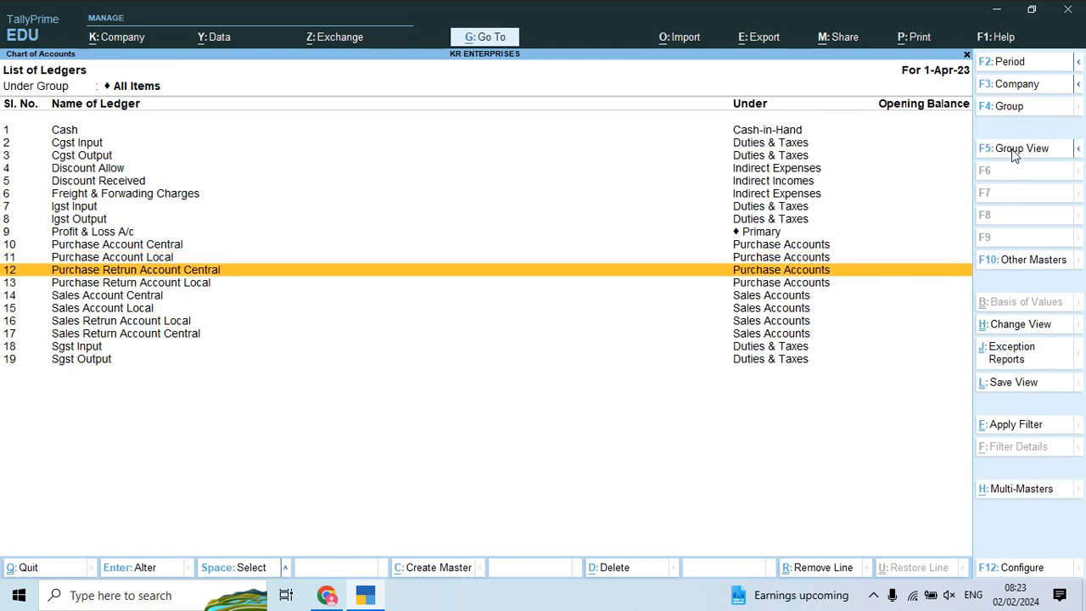
Step: Set Type of Supply to Goods for Purchase Retrun Account Central and Purchase Return Account Local
key("Return")
key("Return")
key("Return")
key("Return")
key("Return")
key("Return")
key("Return")
key("Return")
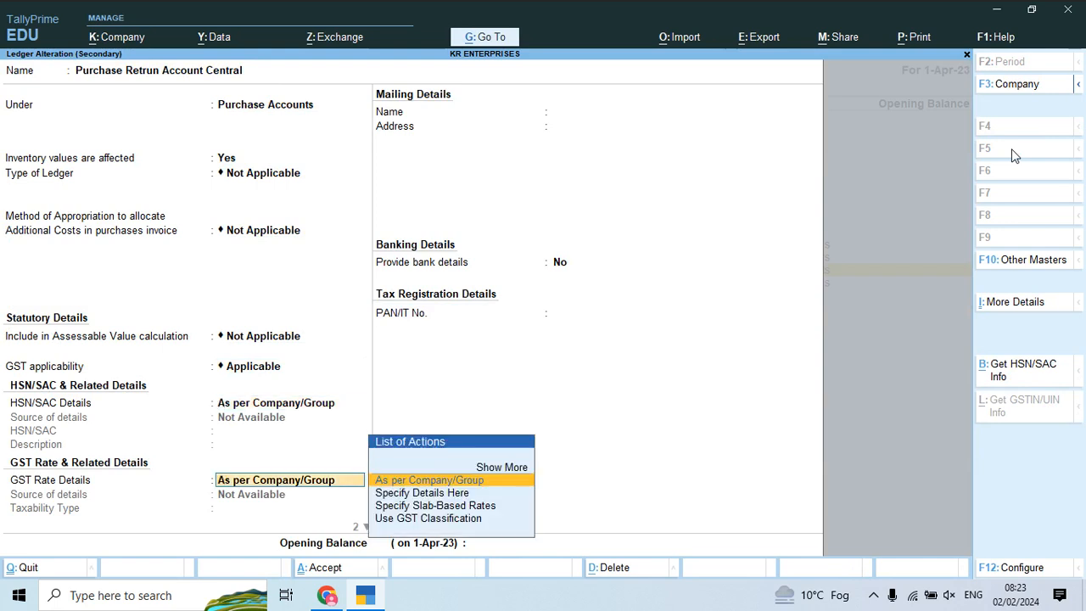
key("Return")
key("Up")
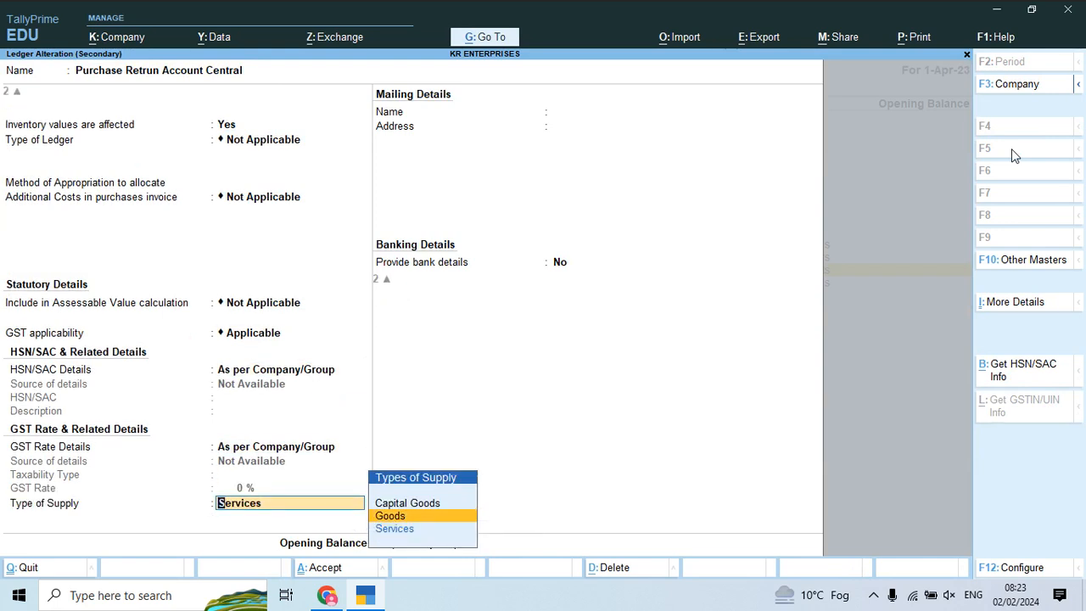
key("Return")
key("Return")
key("Return")
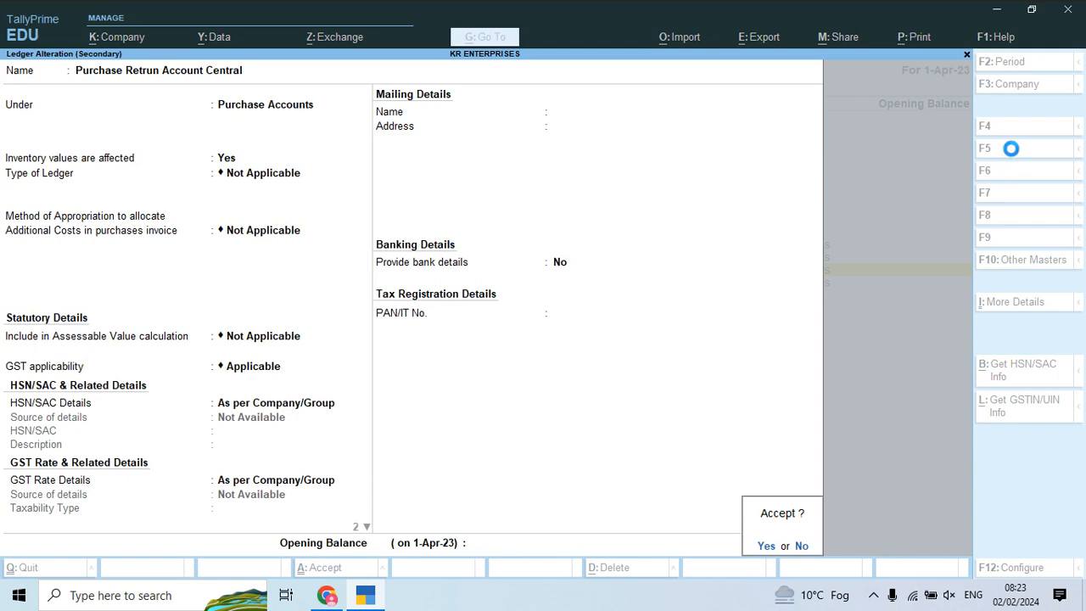
key("Return")
key("Down")
key("Return")
key("Return")
key("Return")
key("Return")
key("Return")
key("Return")
key("Return")
key("Return")
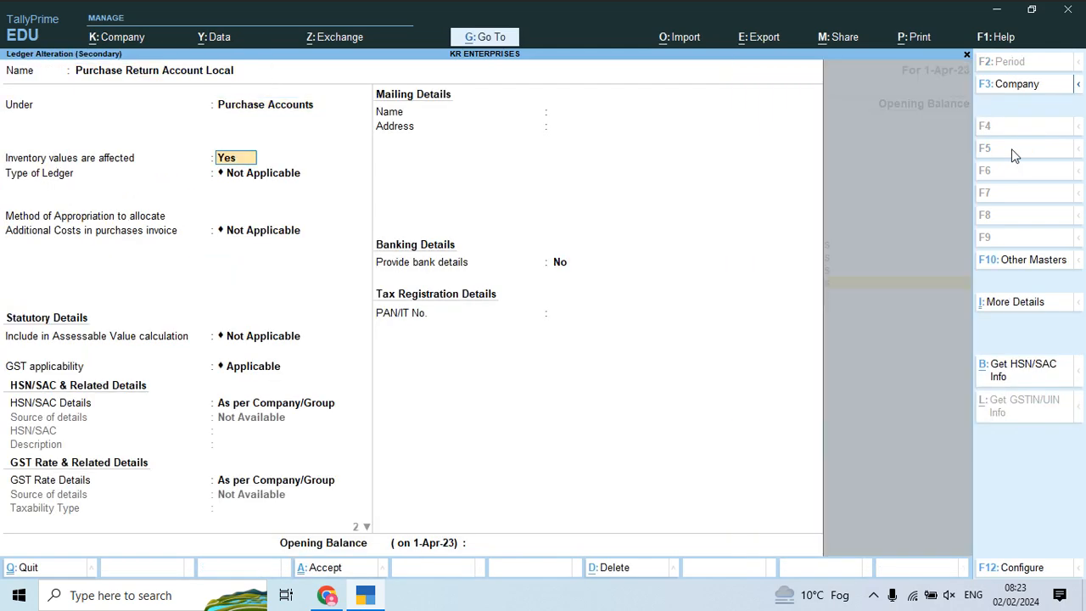
key("Return")
key("Return")
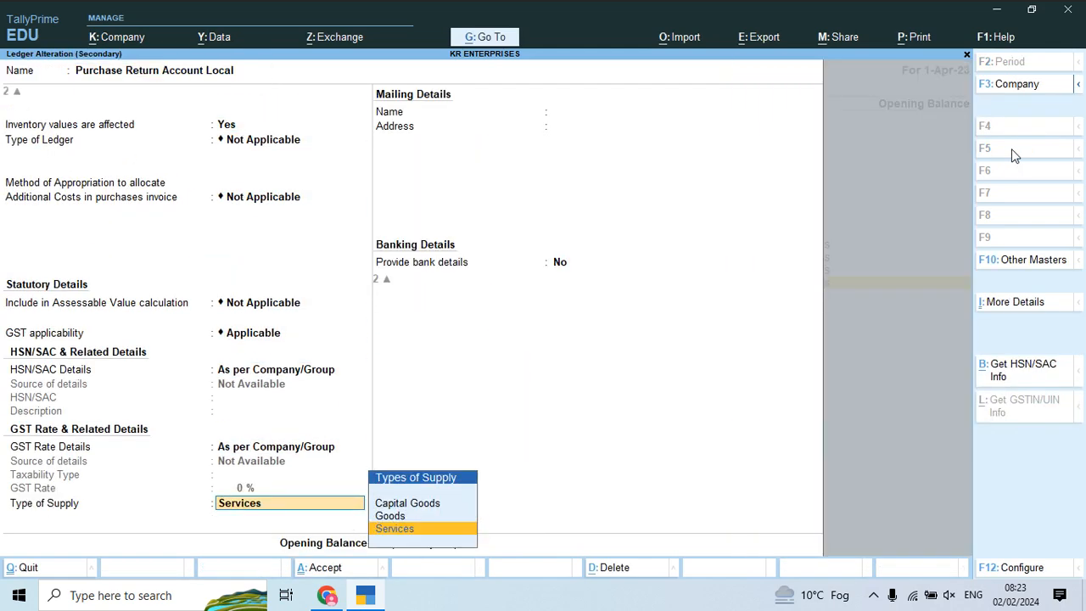
key("Up")
key("Return")
key("Return")
key("Return")
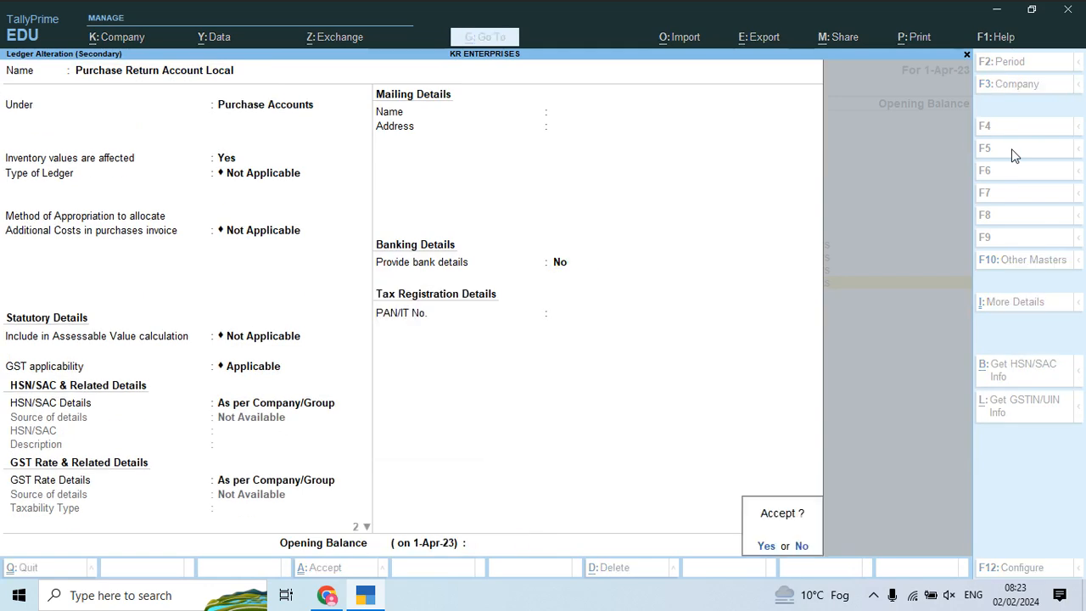
key("Return")
key("Down")
Step: Set Type of Supply to Goods for Sales Account Central and Sales Account Local, saving both
key("Return")
key("Return")
key("Return")
key("Return")
key("Return")
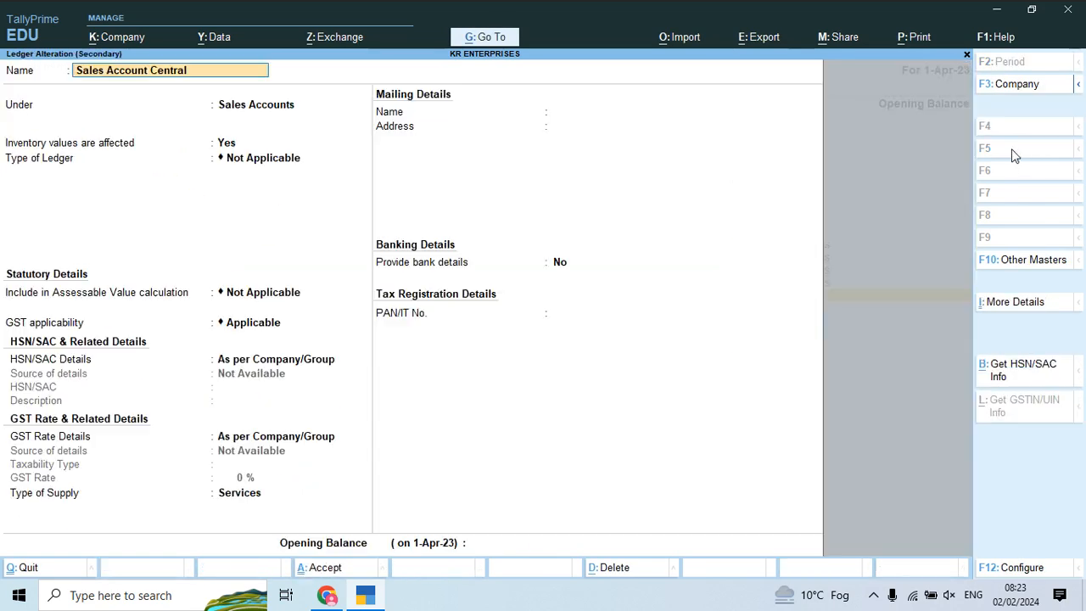
key("Return")
key("Return")
key("Return")
key("Up")
key("Return")
key("Return")
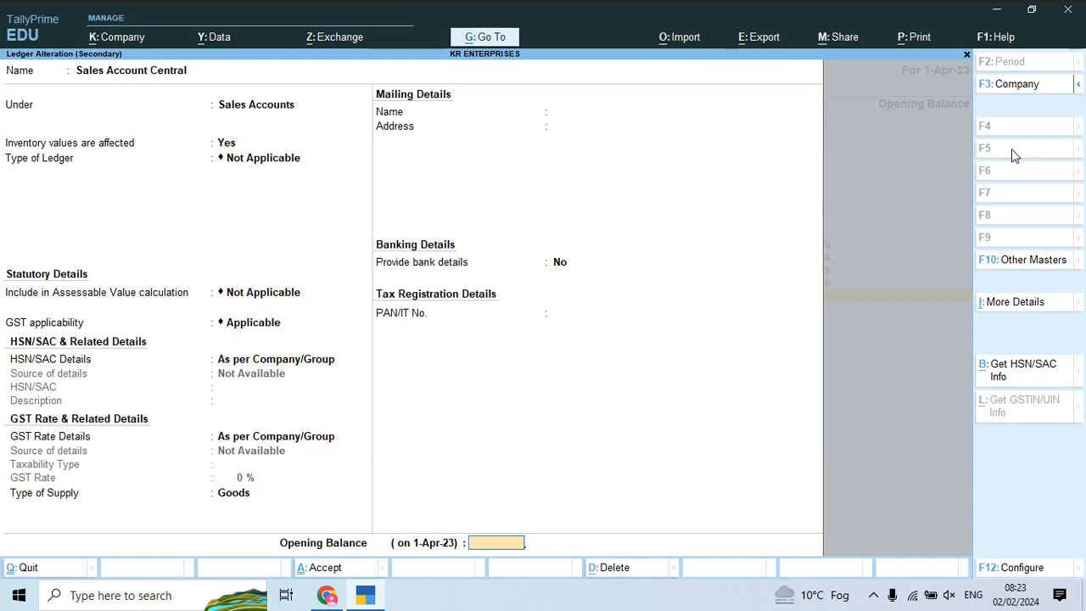
key("Return")
key("Return")
key("Down")
key("Return")
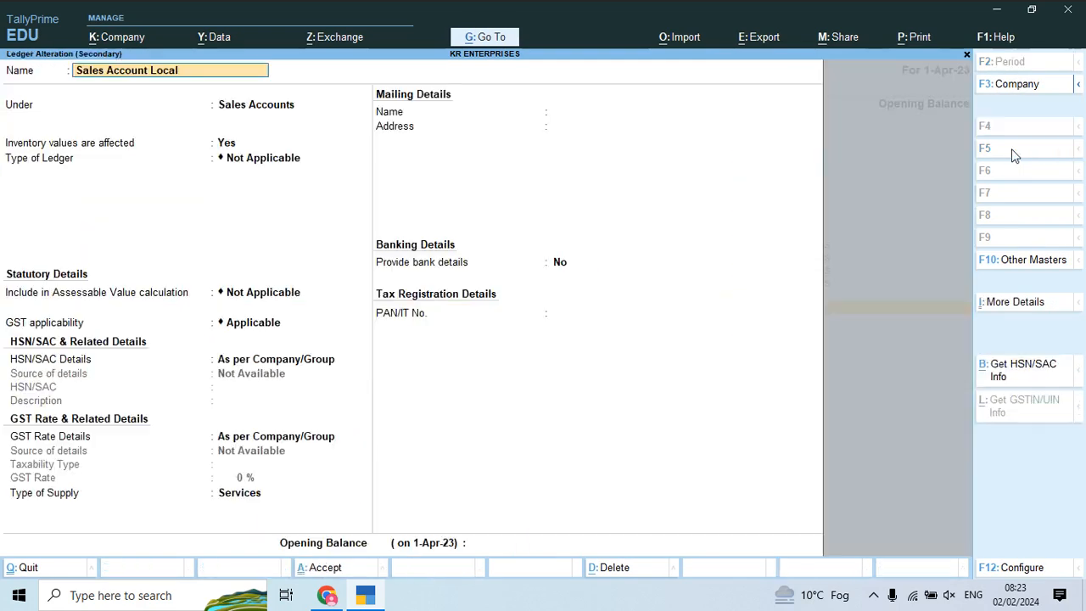
key("Return")
key("Return")
key("Return")
key("Return")
key("Return")
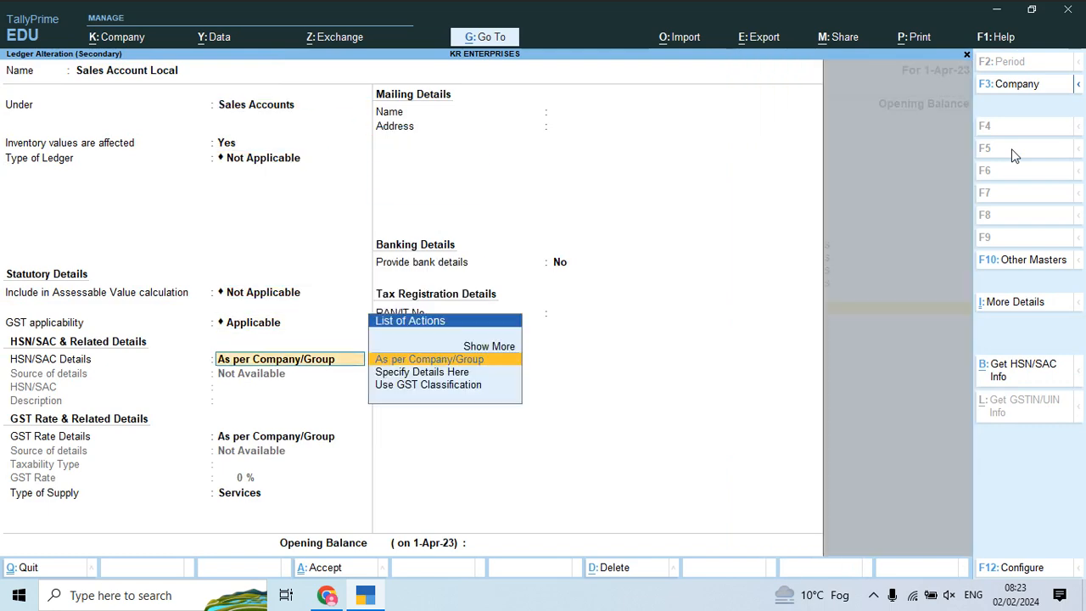
key("Return")
key("Return")
key("Return")
key("Up")
key("Return")
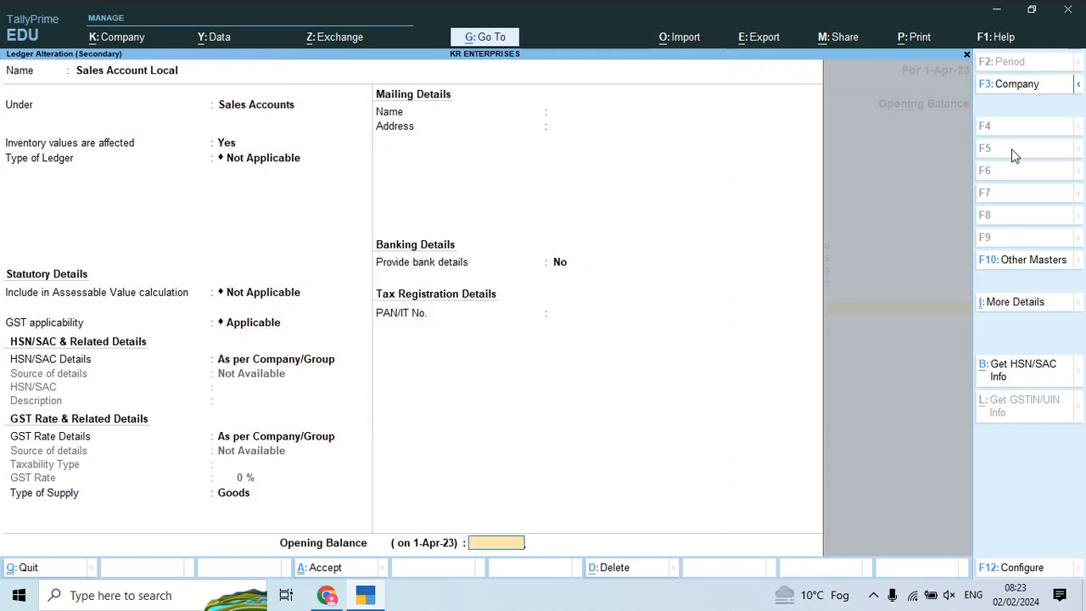
key("Return")
key("Return")
key("Down")
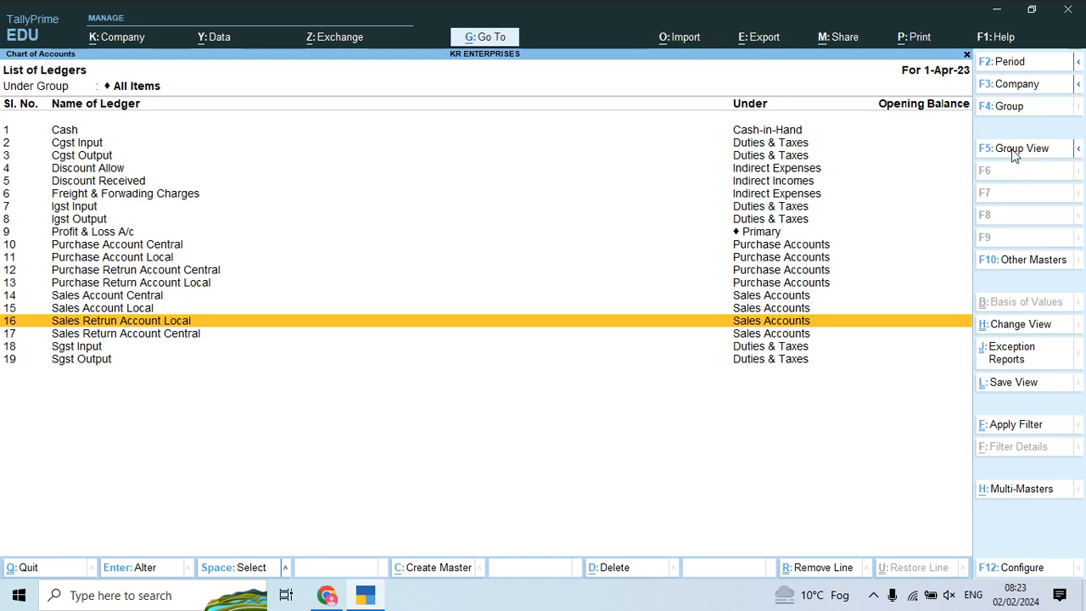
Step: Save Sales Retrun Account Local as Goods, then switch Sales Return Account Central to Goods
key("Return")
key("Return")
key("Return")
key("Return")
key("Return")
key("Return")
key("Return")
key("Return")
key("Return")
key("Return")
key("BackSpace")
key("Up")
key("Return")
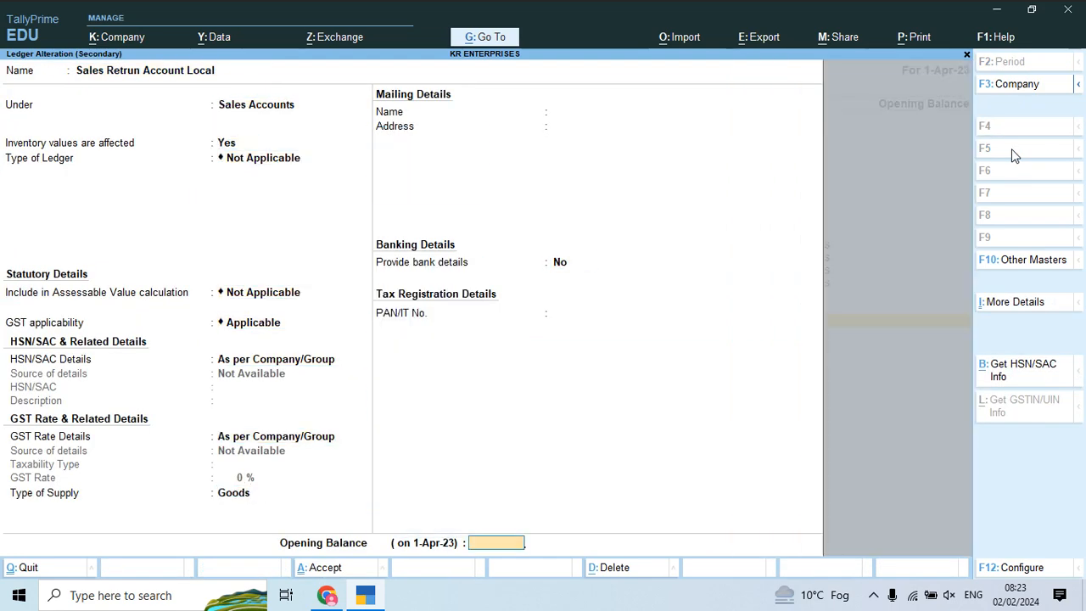
key("Return")
key("Return")
key("Down")
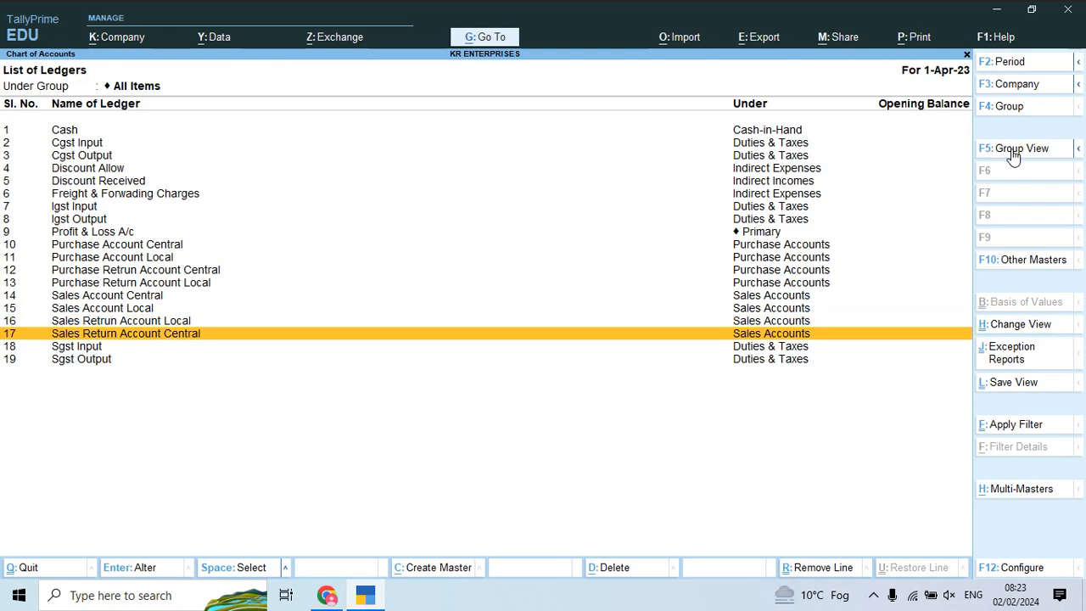
key("Return")
key("Return")
key("Return")
key("Return")
key("Return")
key("Return")
key("Return")
key("Return")
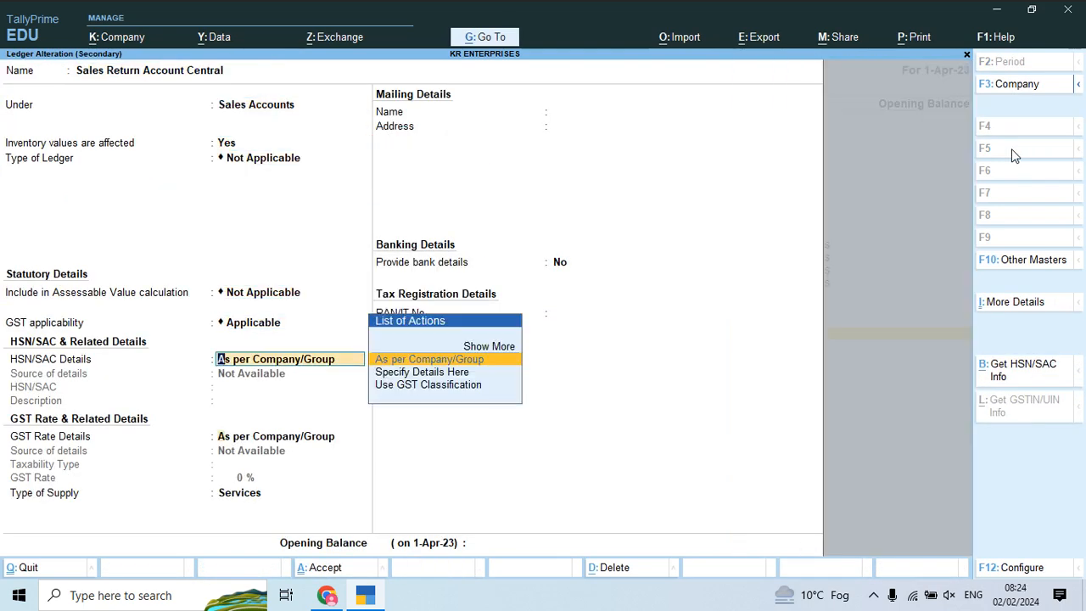
key("Up")
key("Return")
key("Return")
key("Return")
key("Return")
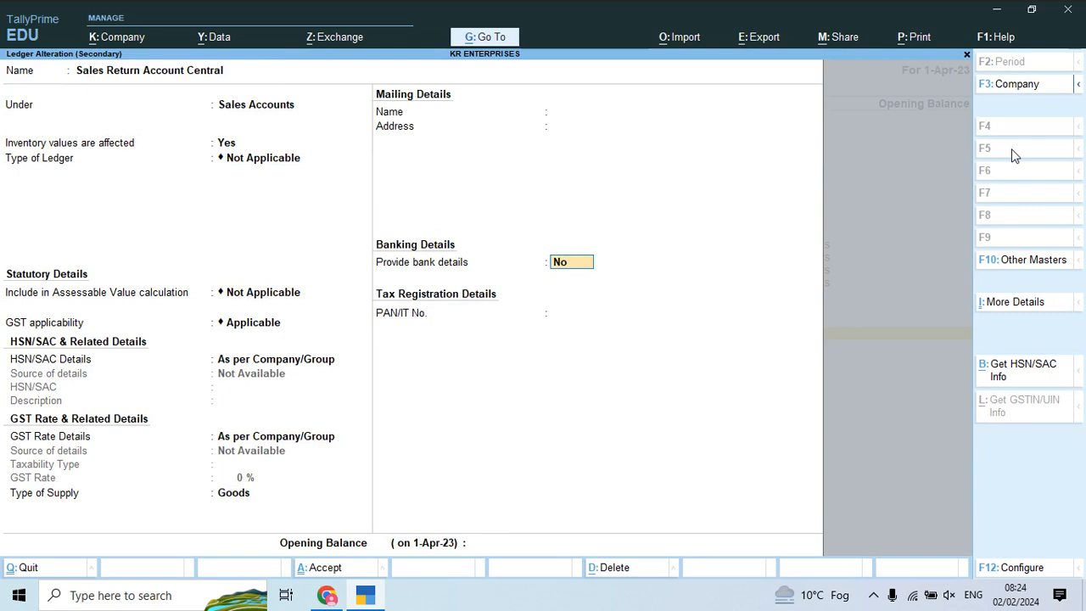
Step: Make Sgst Input a Duties & Taxes ledger with duty type GST and tax type SGST/UTGST
key("Down")
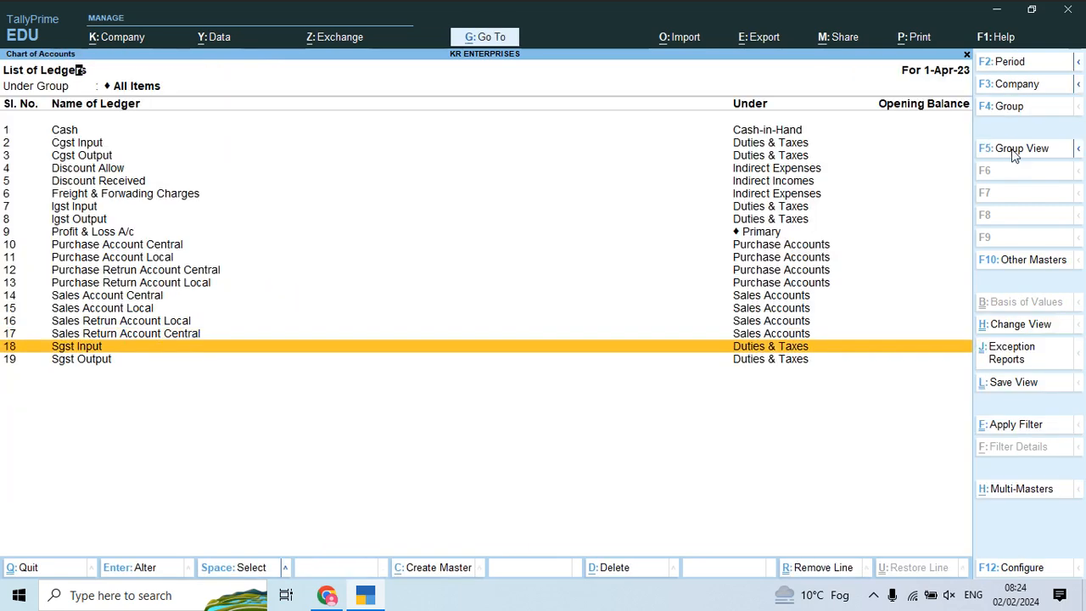
key("Return")
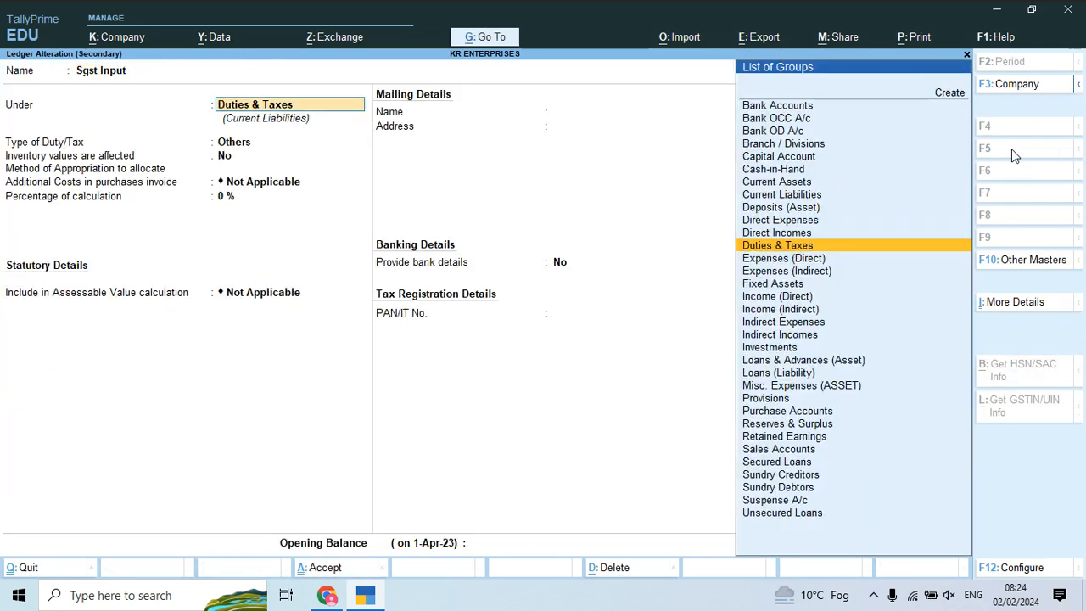
key("Return")
key("Up")
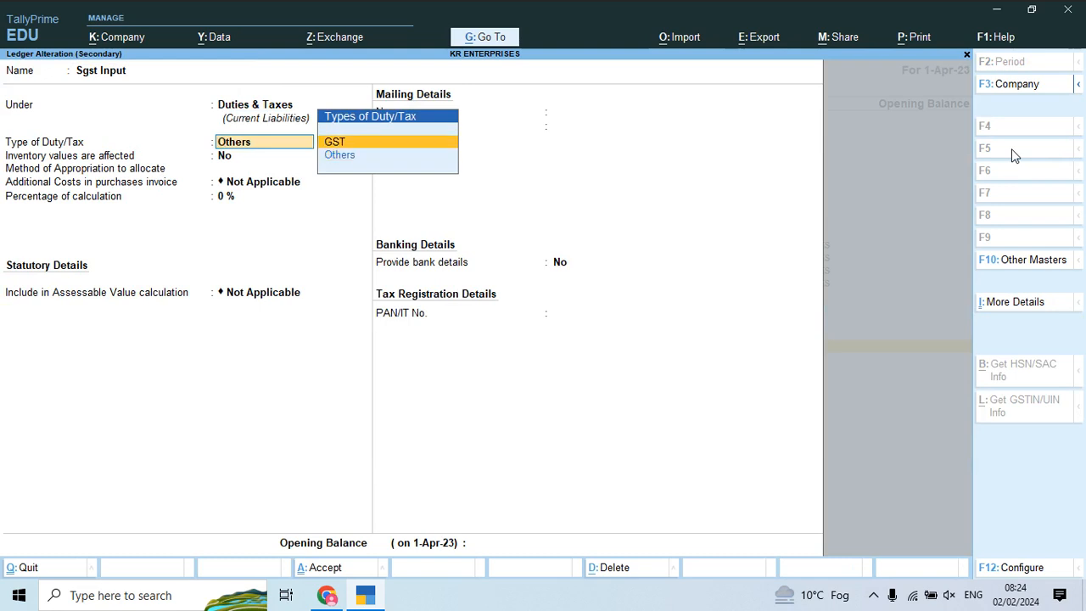
key("Return")
key("Down")
key("Down")
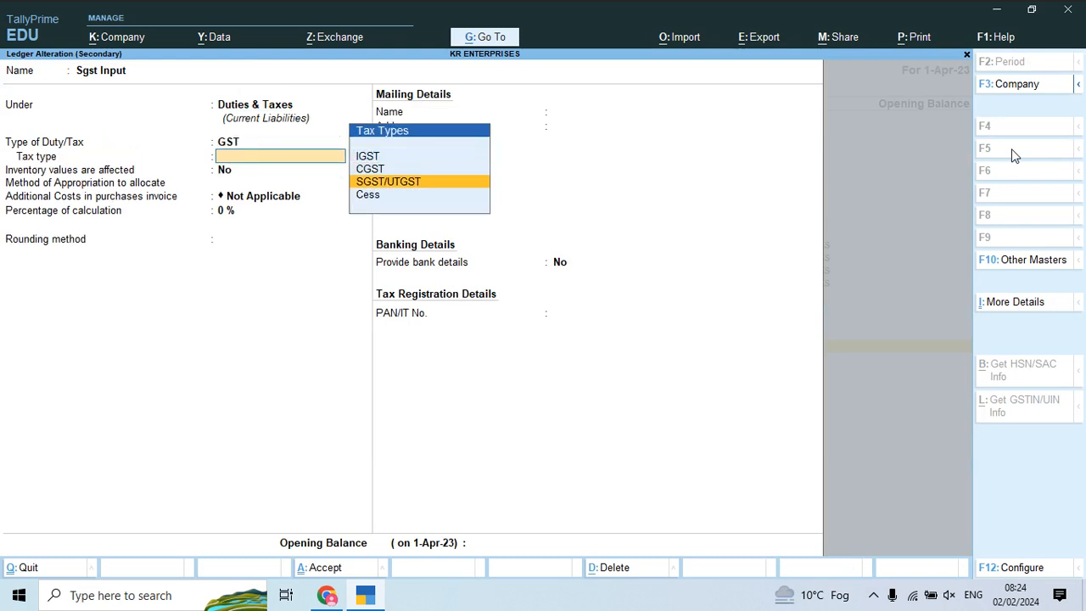
key("Return")
key("Return")
key("Return")
key("Return")
key("Return")
key("Return")
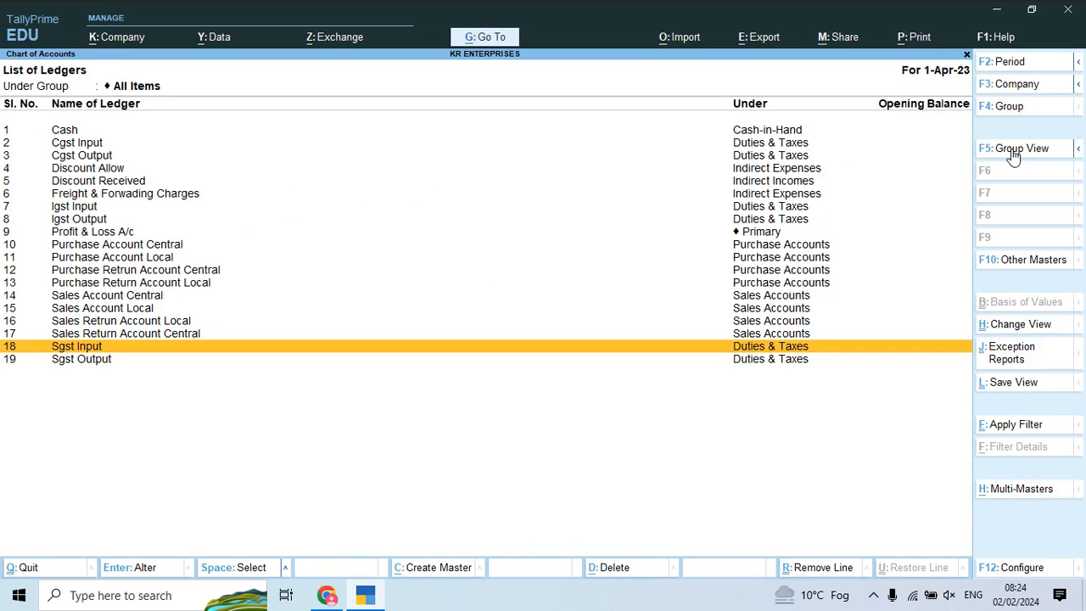
key("Down")
key("Return")
key("Return")
Step: Give Sgst Output duty type GST and tax type SGST/UTGST under Duties & Taxes
key("Return")
key("BackSpace")
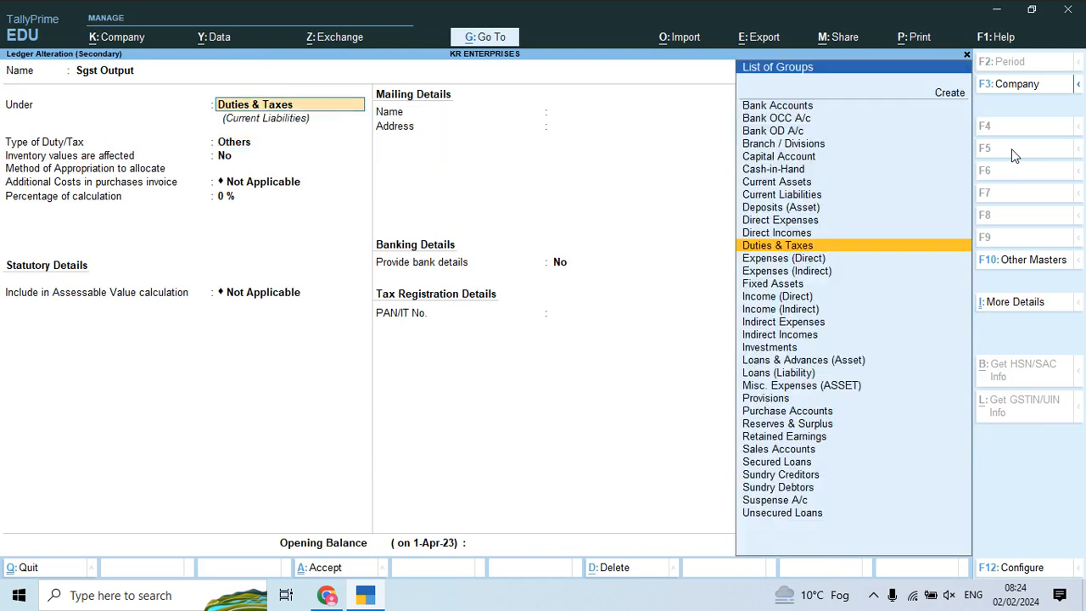
key("Return")
key("Up")
key("Return")
key("Down")
key("Down")
key("Return")
key("Return")
key("Return")
key("Return")
key("Return")
key("Return")
key("Return")
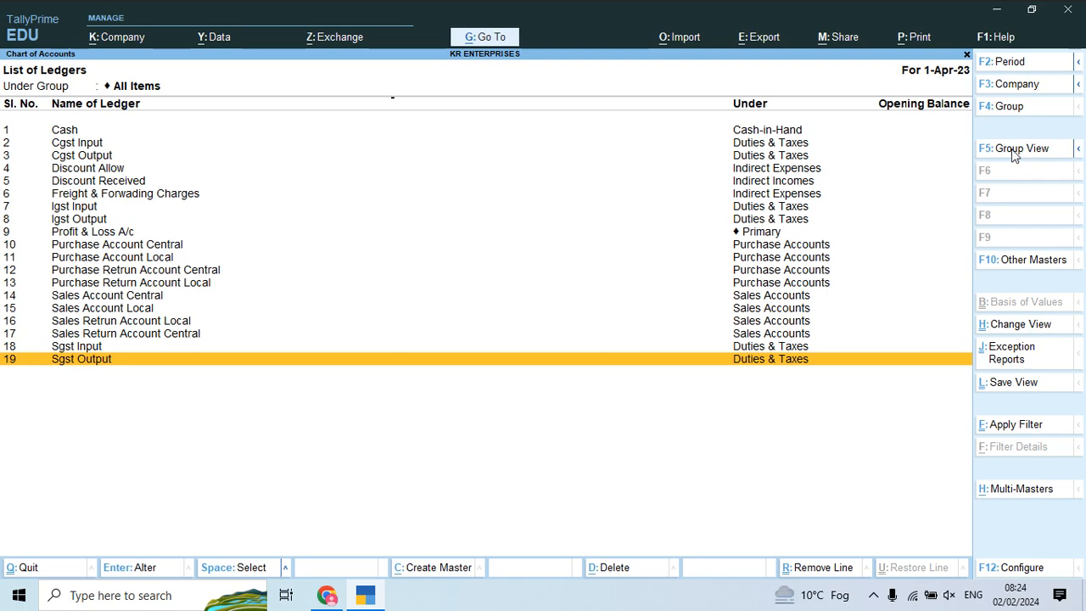
Step: Leave the ledger list, go to Chart of Accounts > Voucher Types, and alter Purchase
key("Escape")
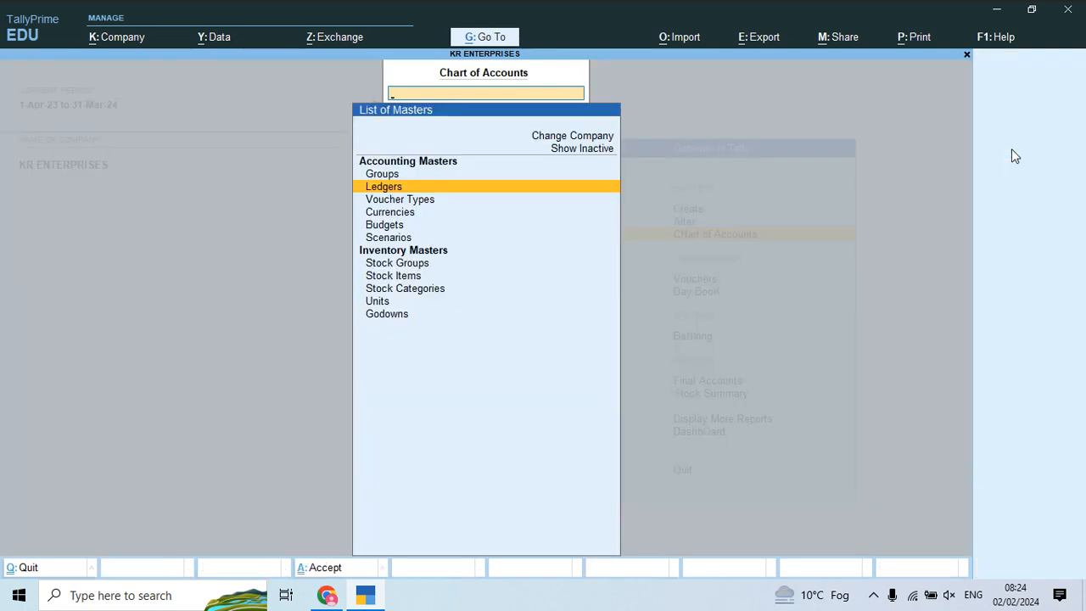
key("Escape")
key("Return")
key("Down")
key("Return")
key("Down")
key("Down")
key("Down")
key("Down")
key("Down")
key("Down")
key("Down")
key("Down")
key("Down")
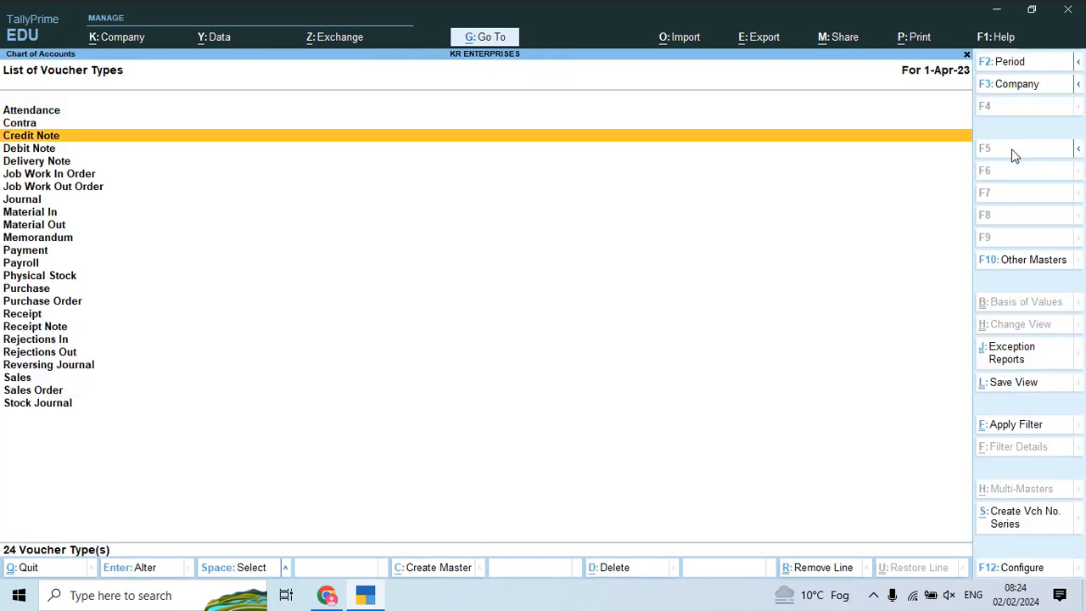
key("Up")
key("Up")
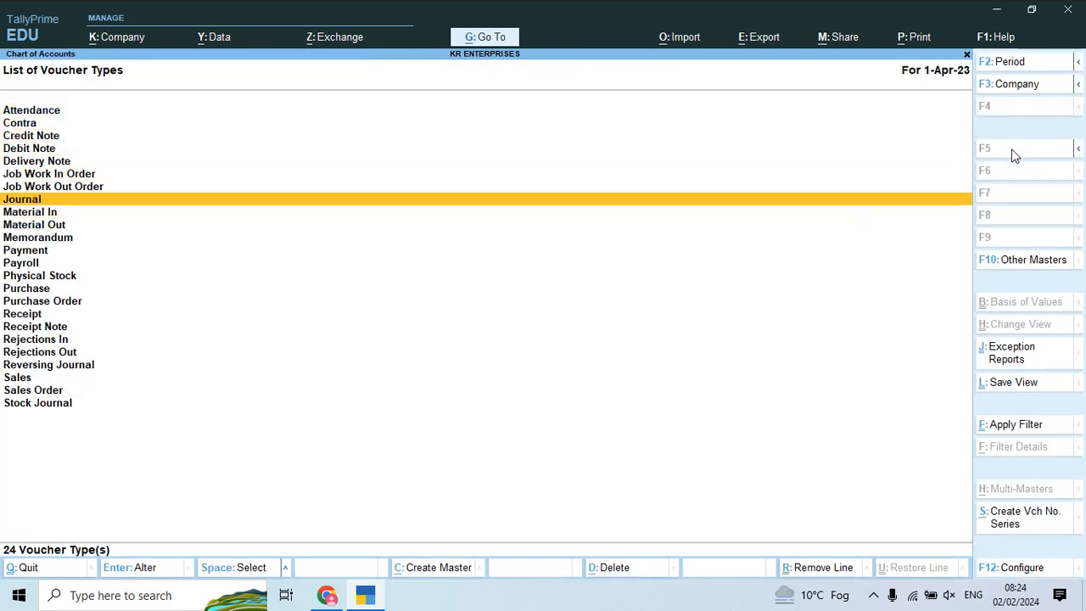
key("Down")
key("Down")
key("Down")
key("Down")
key("Down")
key("Down")
key("Down")
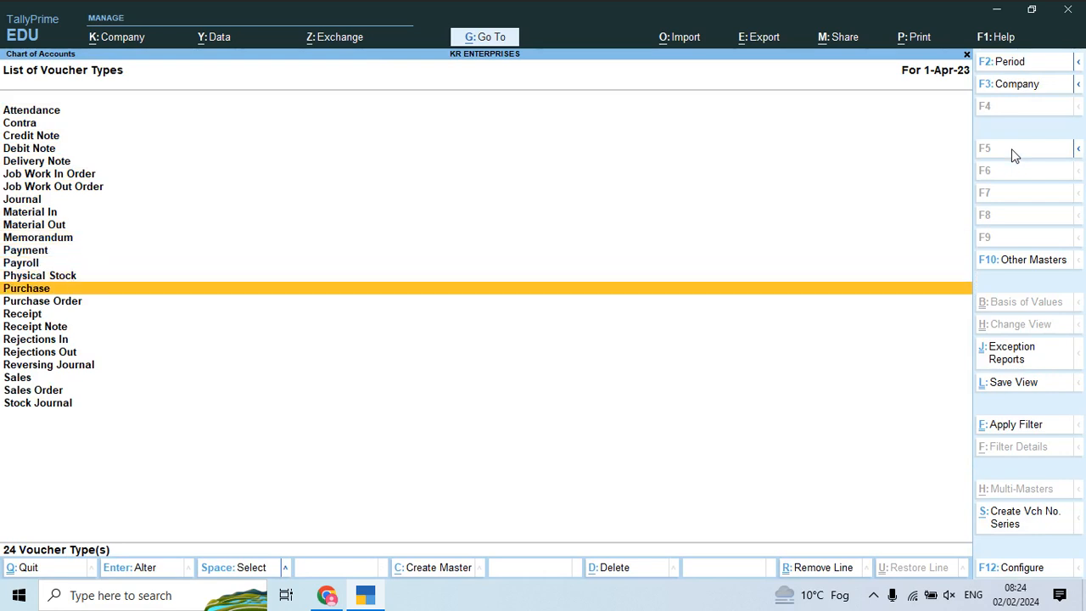
key("Return")
key("Return")
key("Return")
key("Return")
key("Return")
key("Return")
key("Return")
key("Return")
key("Return")
key("Return")
key("Return")
key("Return")
key("Return")
key("Return")
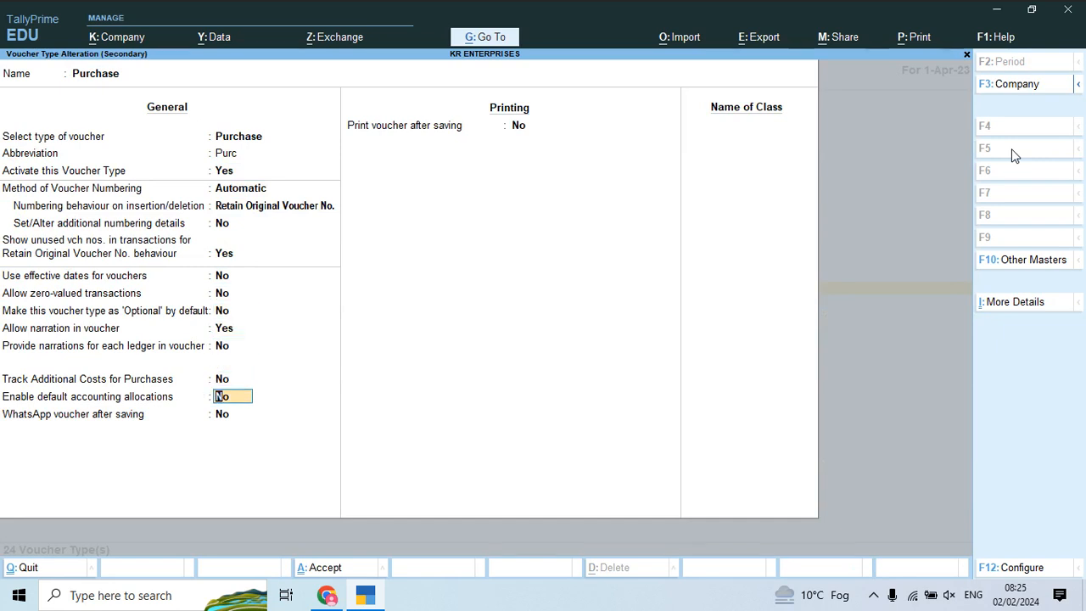
Step: Enable default accounting allocations for Purchase and add Purchase Account Central and Discount Received entries
type("y")
key("Return")
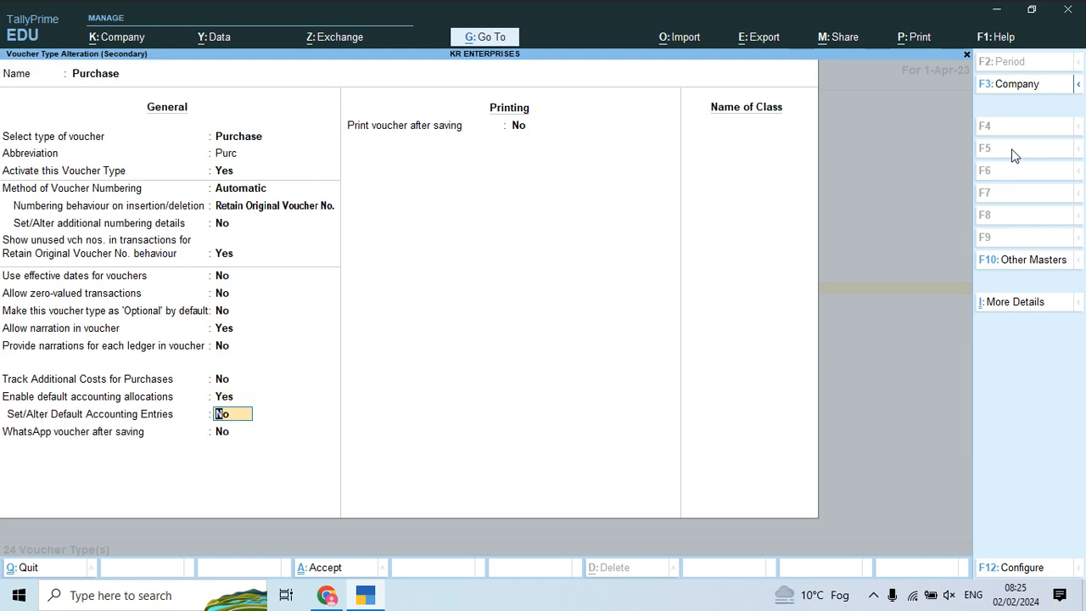
type("y")
key("Return")
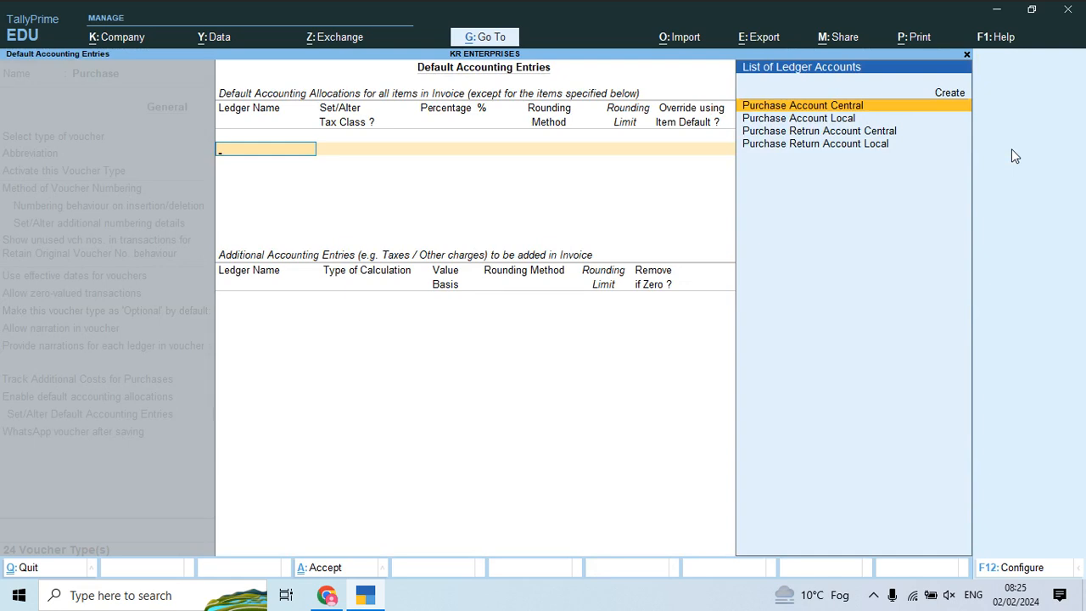
key("Return")
key("Return")
key("Return")
key("Return")
key("Return")
key("Return")
type("C")
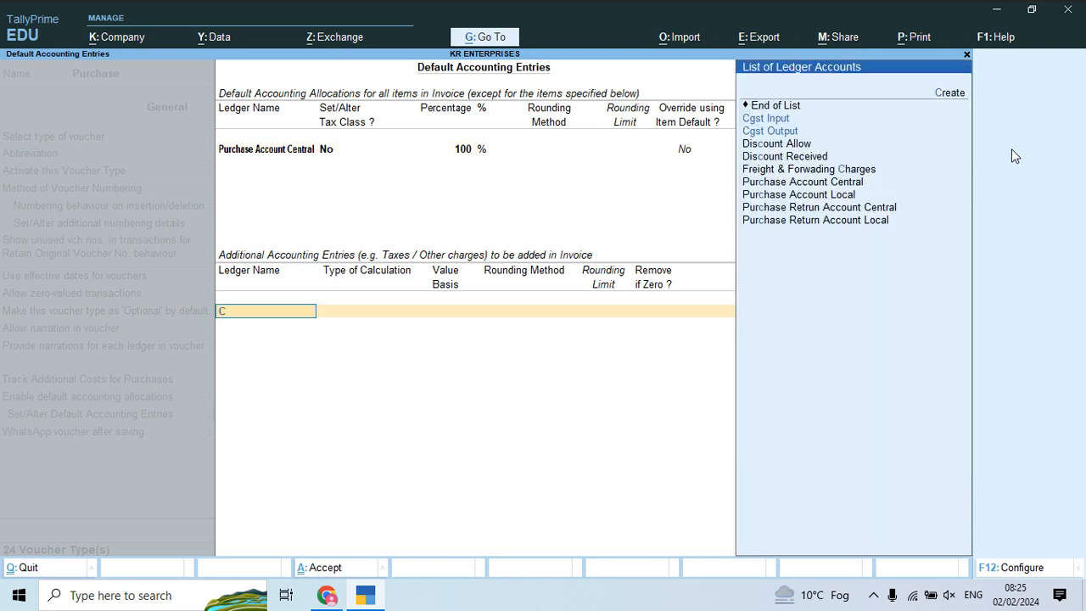
key("BackSpace")
type("Dis")
key("Down")
key("Down")
key("Return")
key("Down")
key("Down")
key("Down")
key("Down")
key("Down")
key("Down")
key("Down")
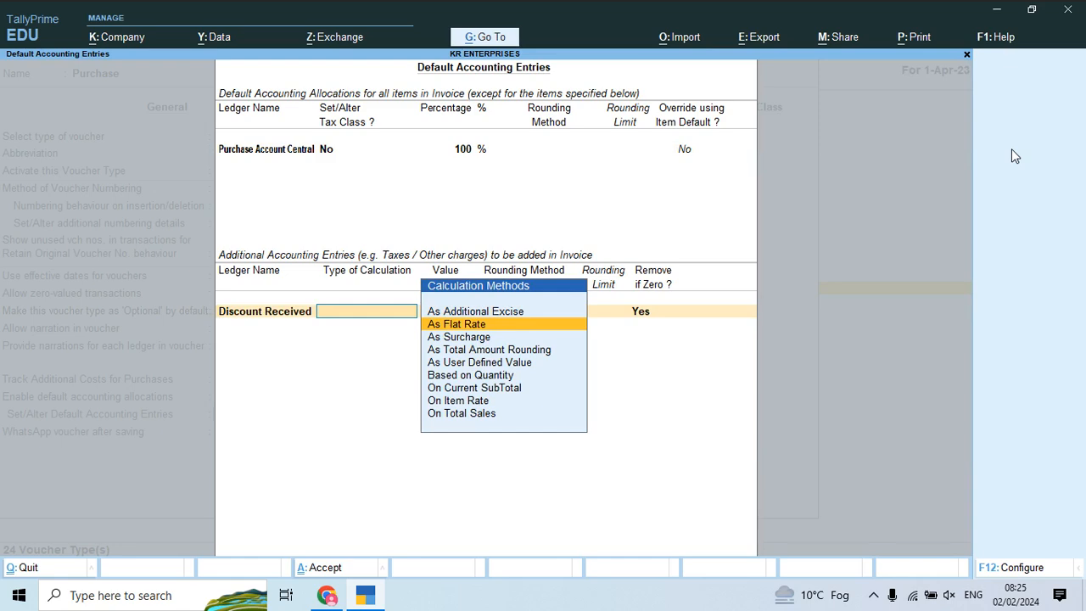
key("BackSpace")
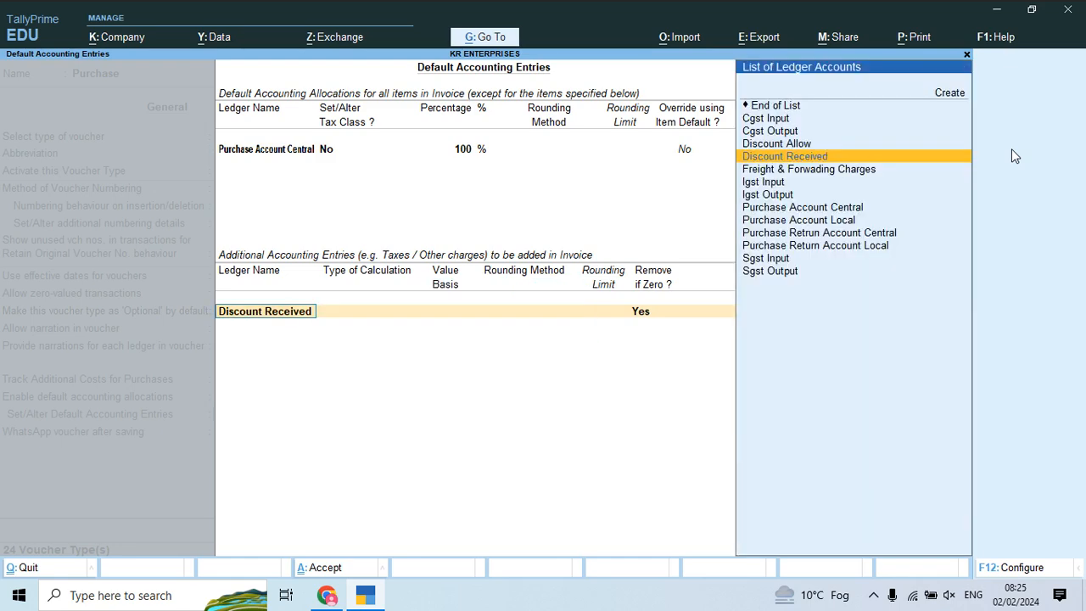
Step: Set Discount Received to On Current SubTotal and Freight & Forwading Charges to As Flat Rate
type("Fr")
key("Return")
key("Down")
key("Return")
key("BackSpace")
key("BackSpace")
type("Di")
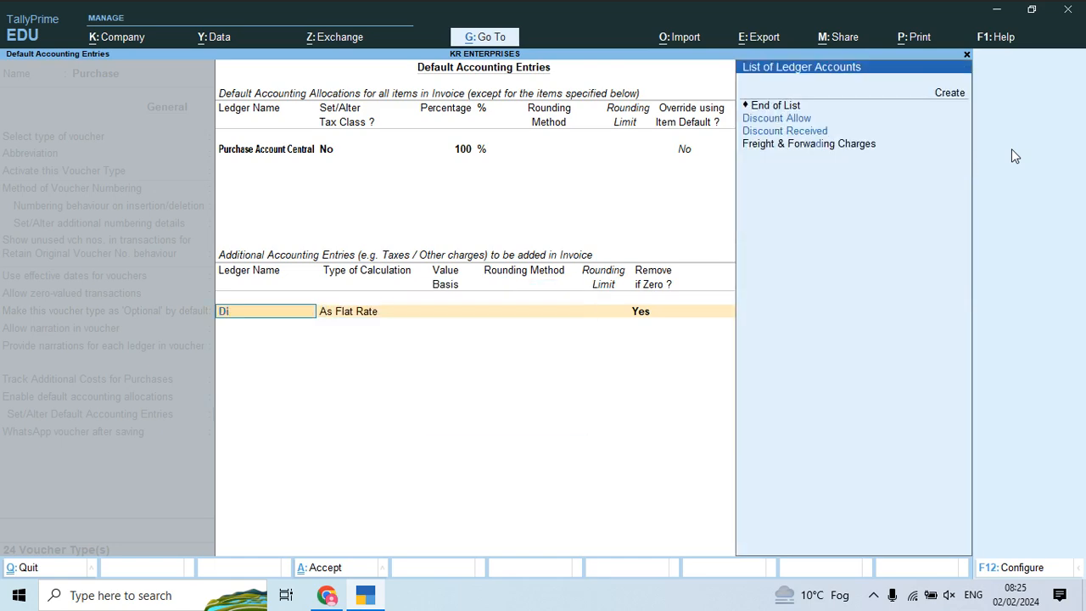
key("Down")
key("Down")
key("Return")
key("Down")
key("Down")
key("Down")
key("Down")
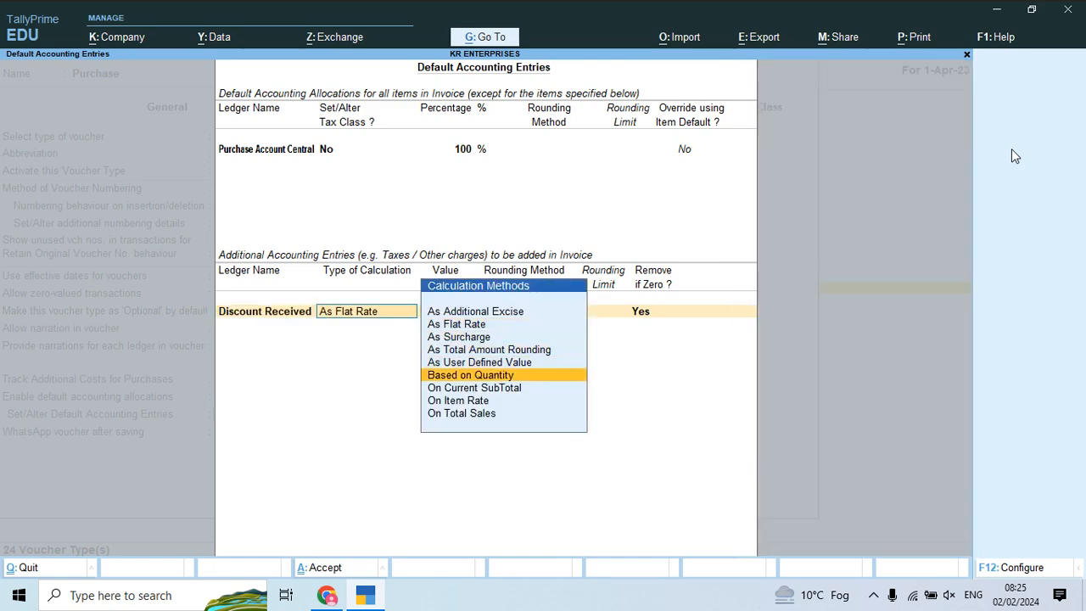
key("Return")
key("Return")
key("Return")
key("Return")
type("Fr")
key("Return")
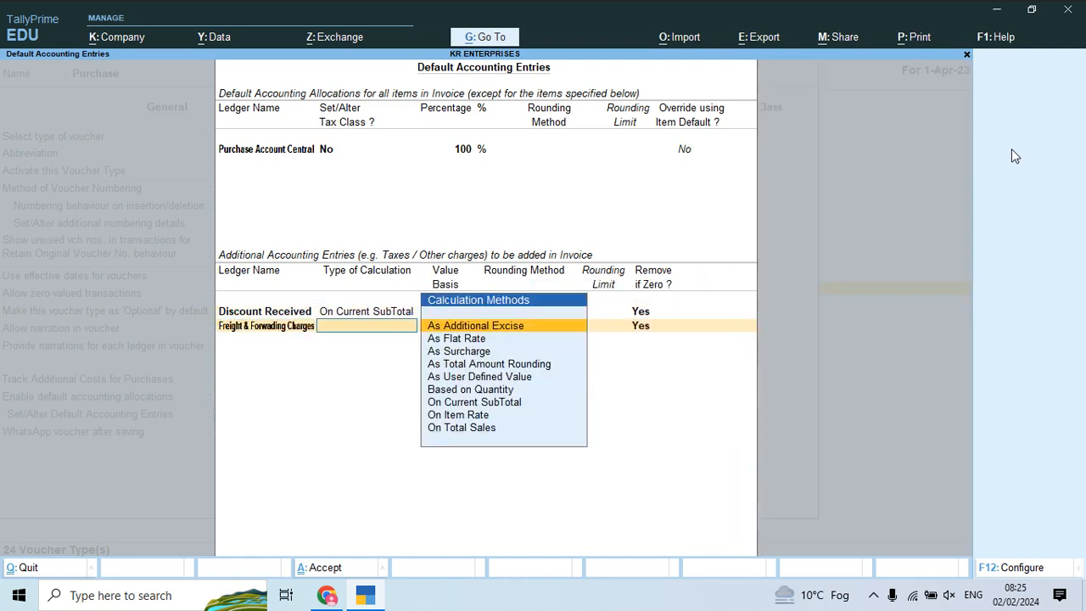
key("Down")
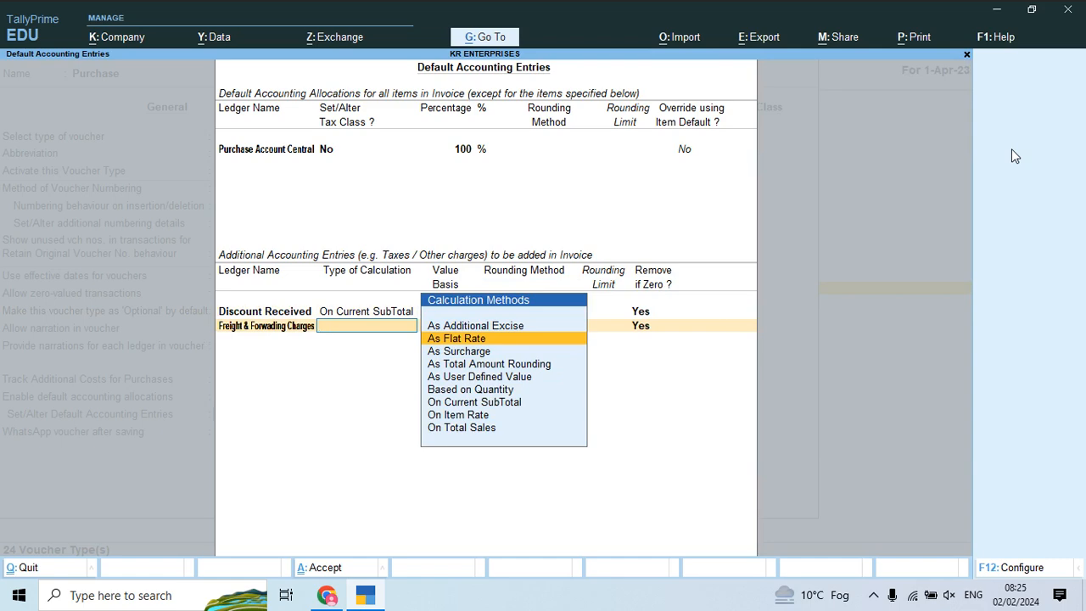
key("Return")
key("Return")
key("Return")
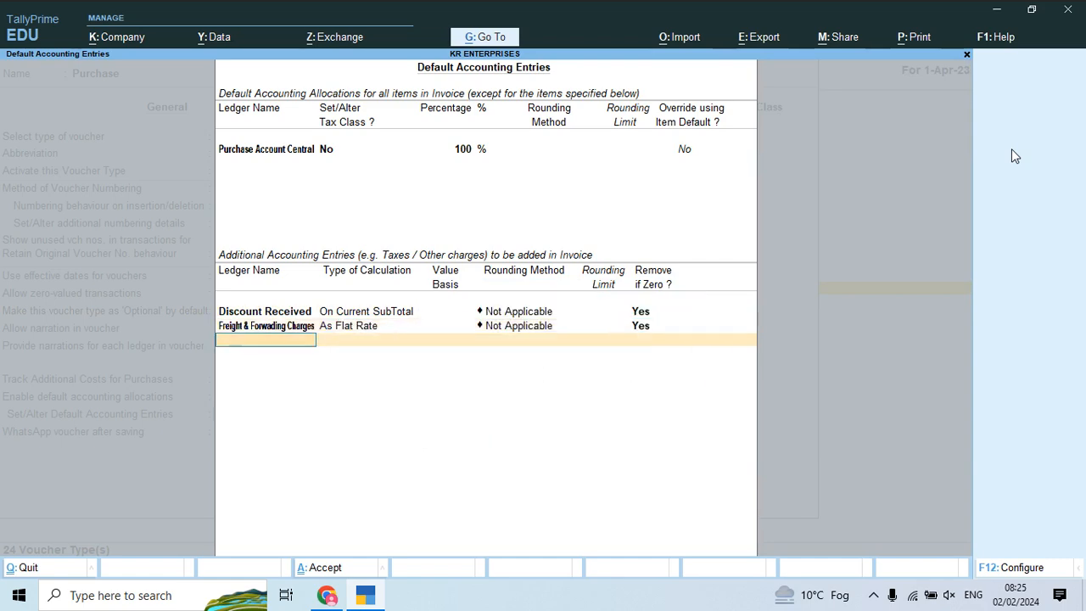
Step: Add Igst Input, Cgst Input and Sgst Input rows and accept the default entries
type("ig")
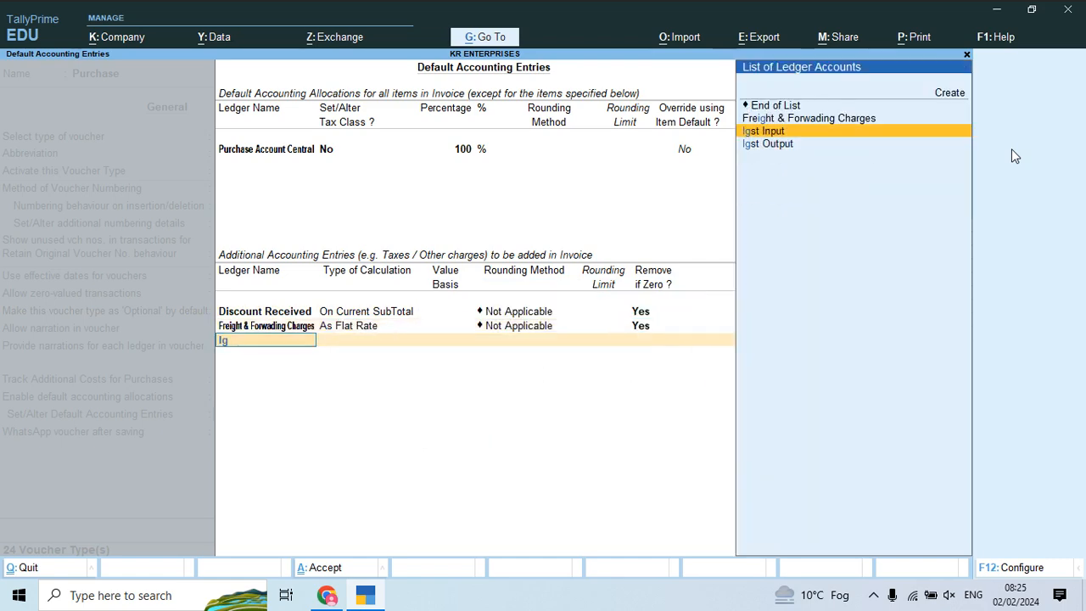
key("Return")
key("Return")
type("cgs")
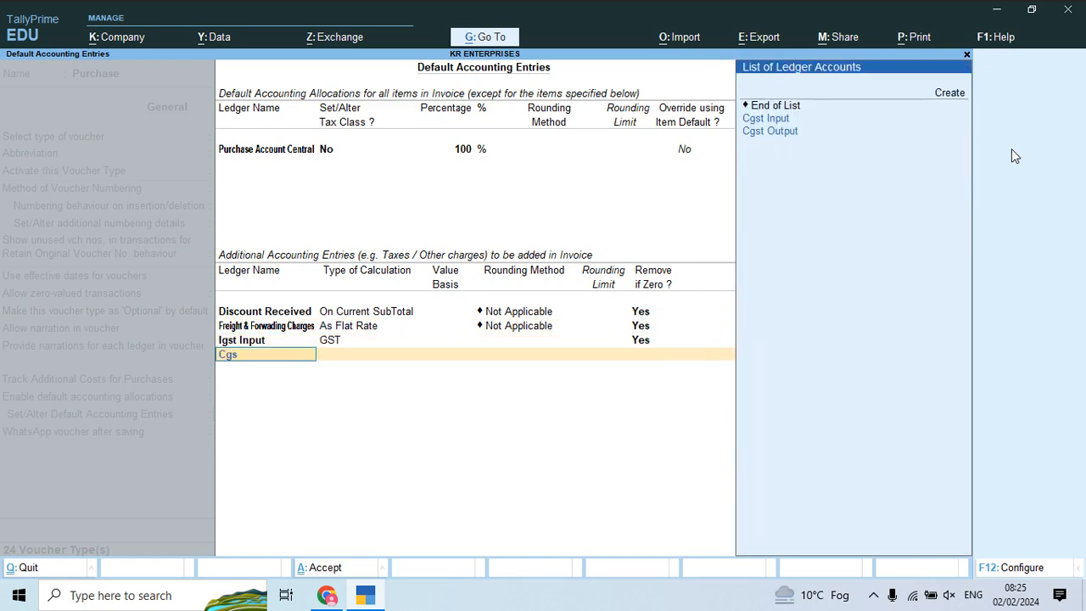
key("Return")
key("Return")
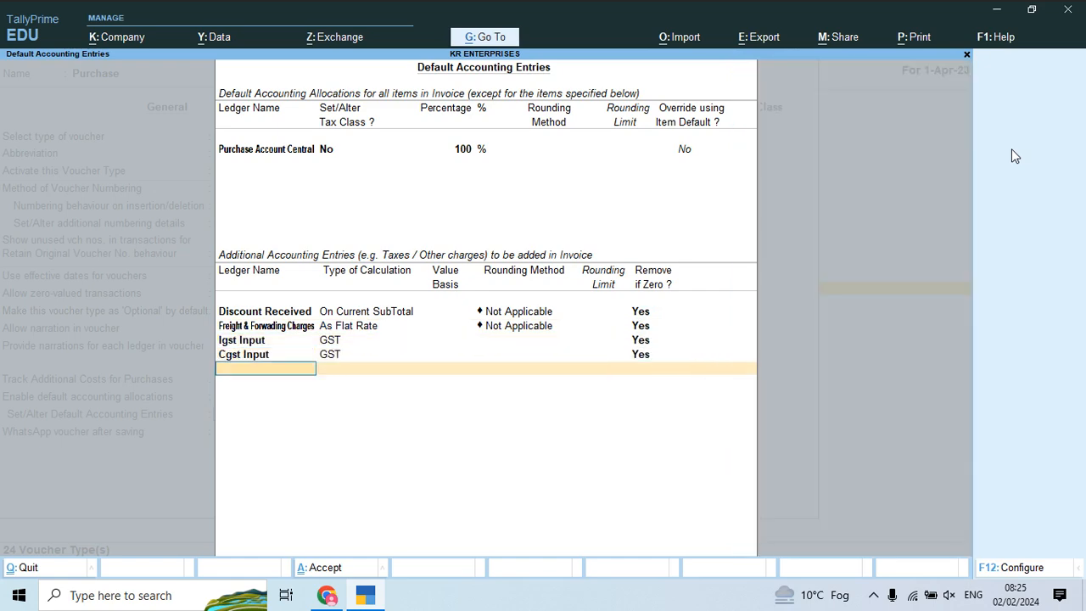
type("sg")
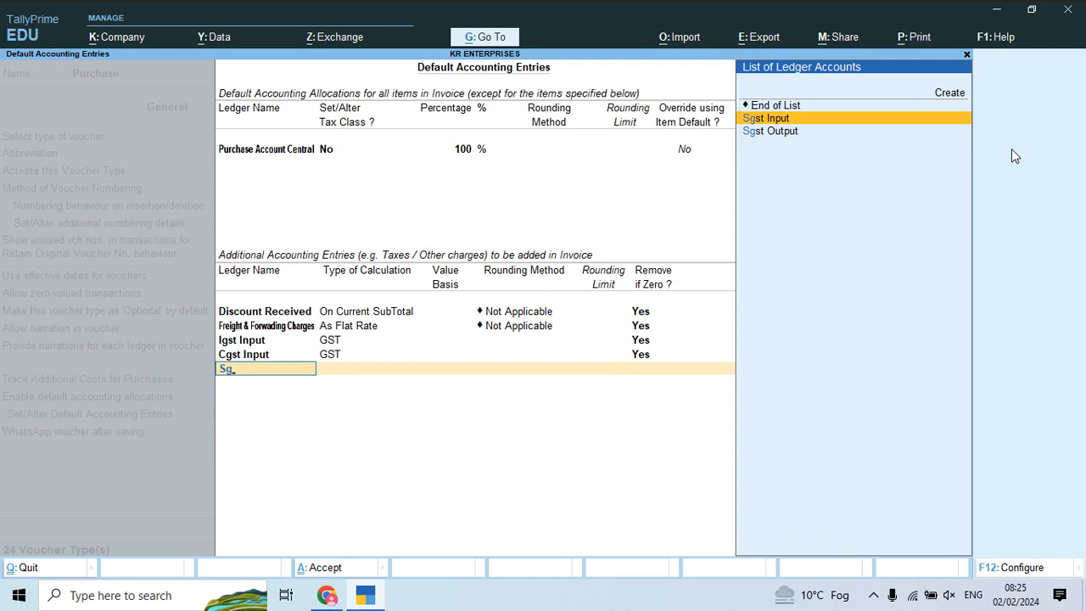
key("Return")
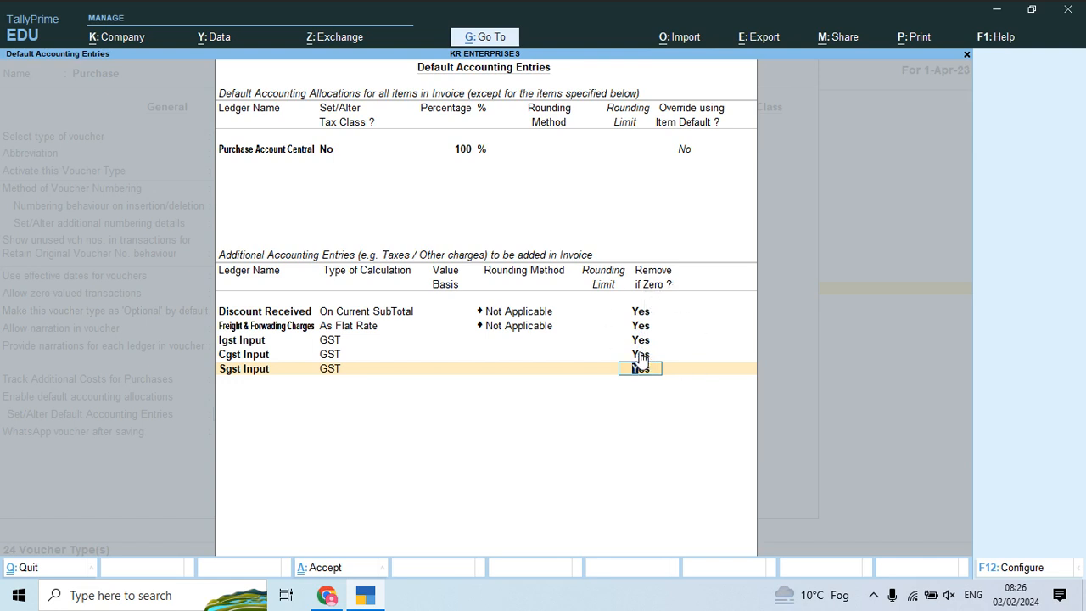
key("Return")
key("Return")
key("Return")
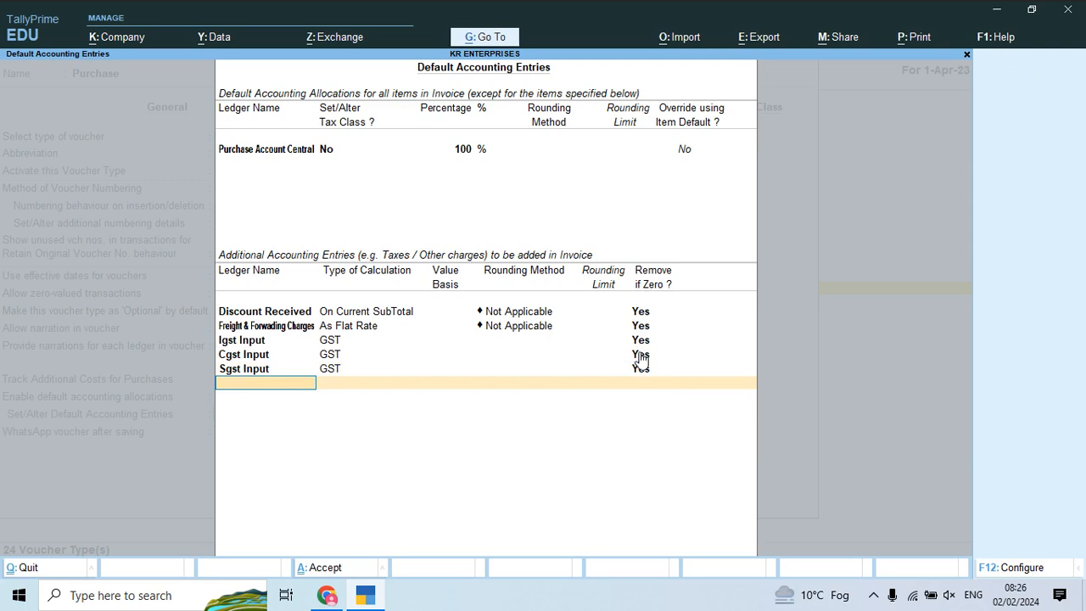
Step: Save the Purchase voucher type and open the Sales voucher type for alteration
key("Return")
key("Return")
key("Return")
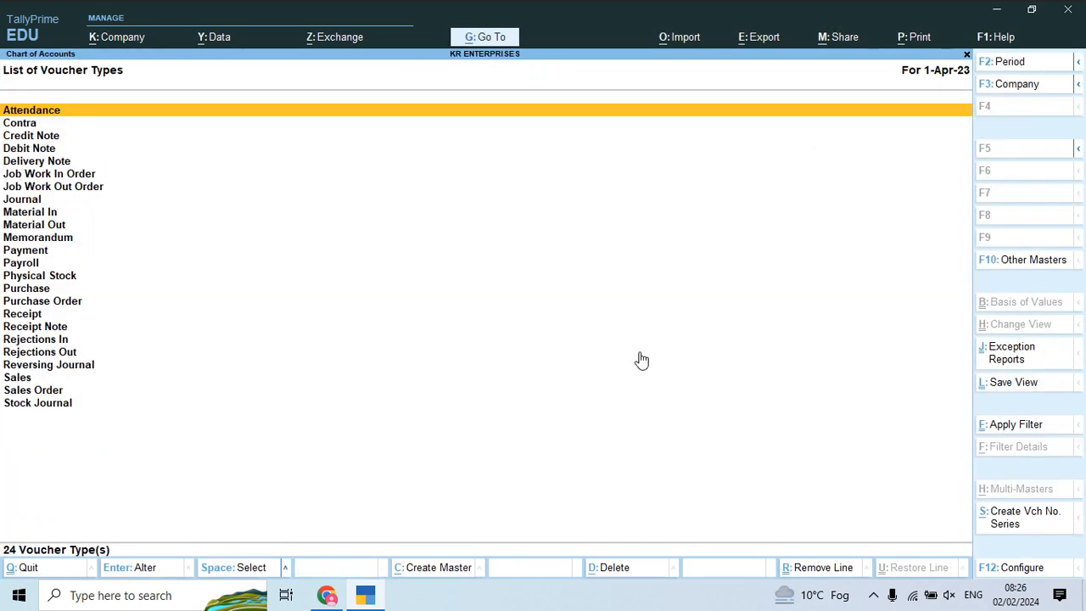
key("Down")
key("Down")
key("Down")
key("Down")
key("Down")
key("Down")
key("Down")
key("Down")
key("Down")
key("Down")
key("Down")
key("Down")
key("Down")
key("Down")
key("Down")
key("Down")
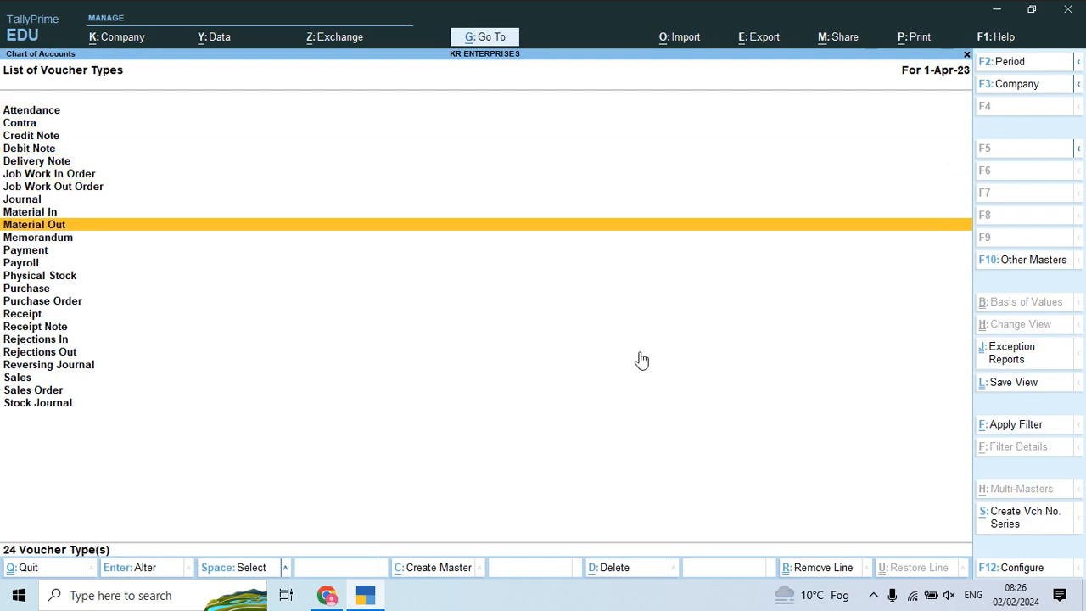
key("Down")
key("Down")
key("Down")
key("Down")
key("Down")
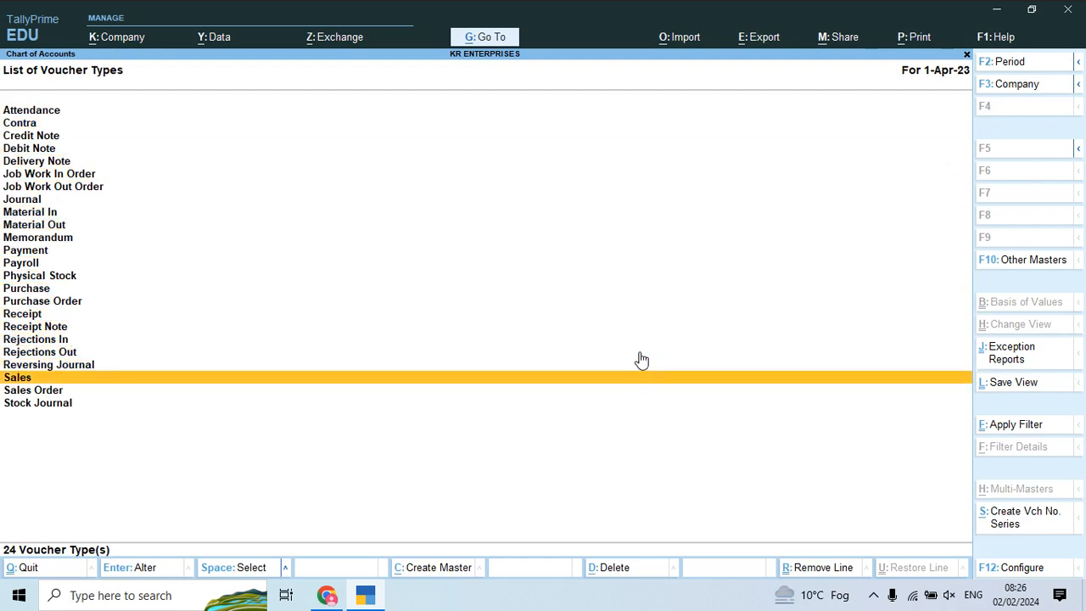
key("Return")
key("Return")
key("Return")
key("Return")
key("Return")
key("Return")
key("Return")
key("Return")
key("Return")
key("Return")
key("Return")
key("Return")
key("Return")
Step: Set Enable default accounting allocations and Set/Alter Default Accounting Entries to Yes for Sales
type("y")
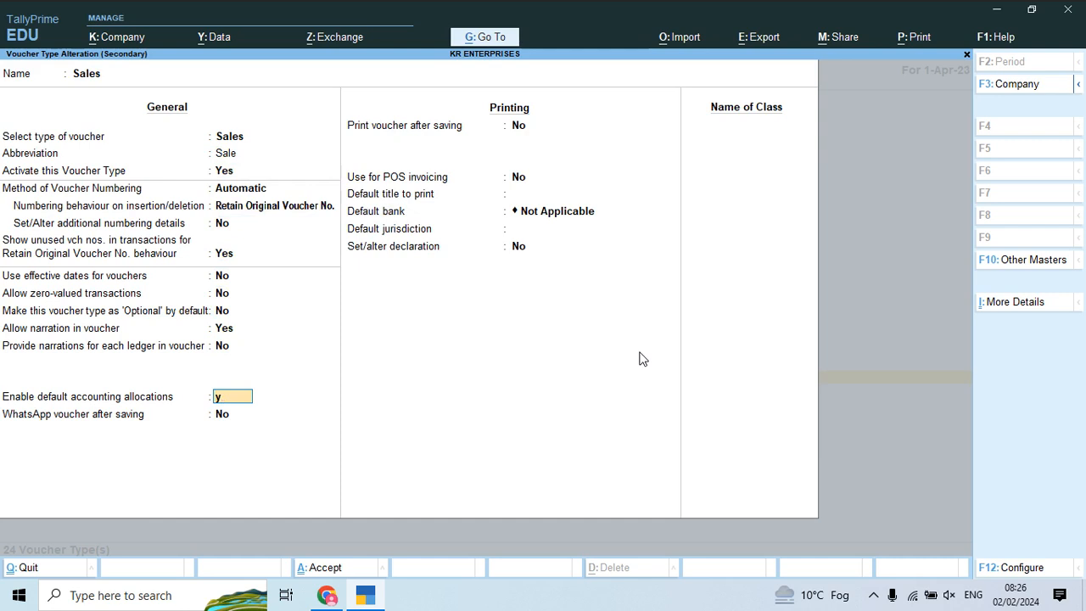
key("Return")
type("y")
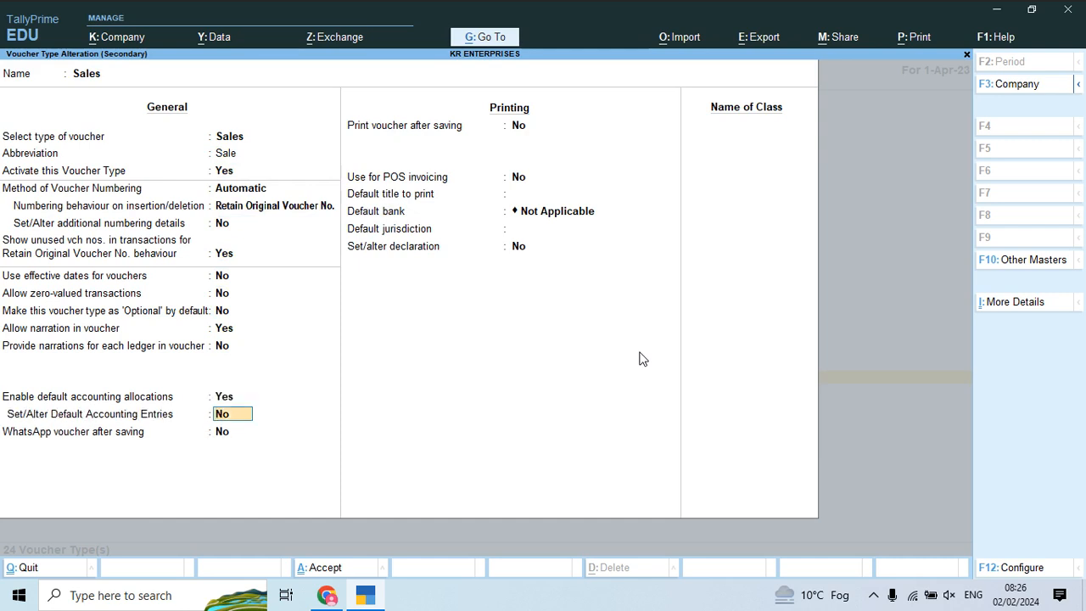
key("Return")
Step: Choose Sales Account Central as the ledger for 100% of Sales items
key("Down")
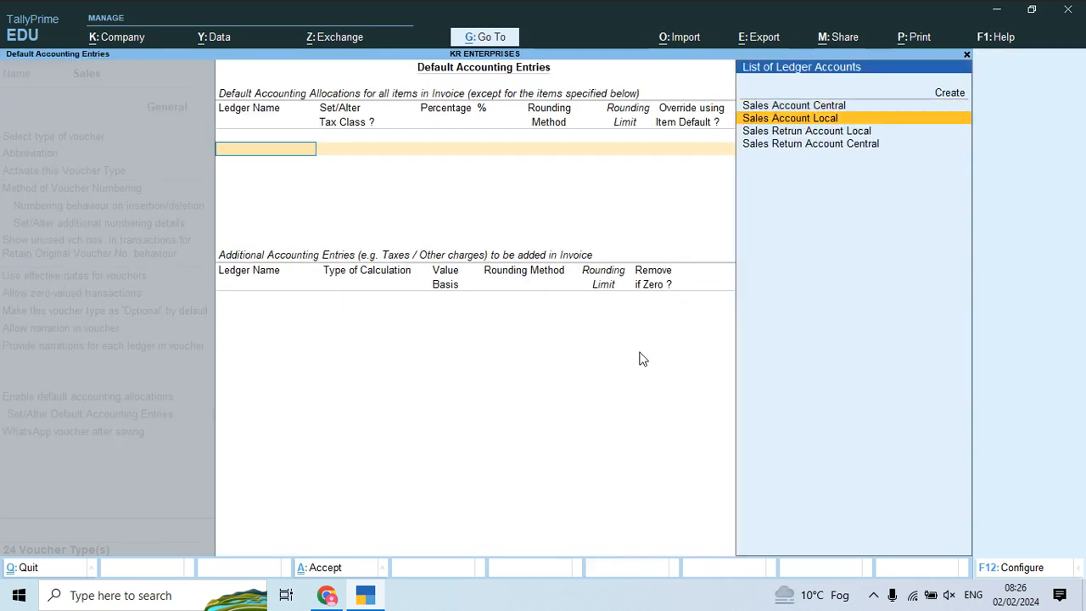
key("Up")
key("Return")
key("Return")
key("Return")
key("Return")
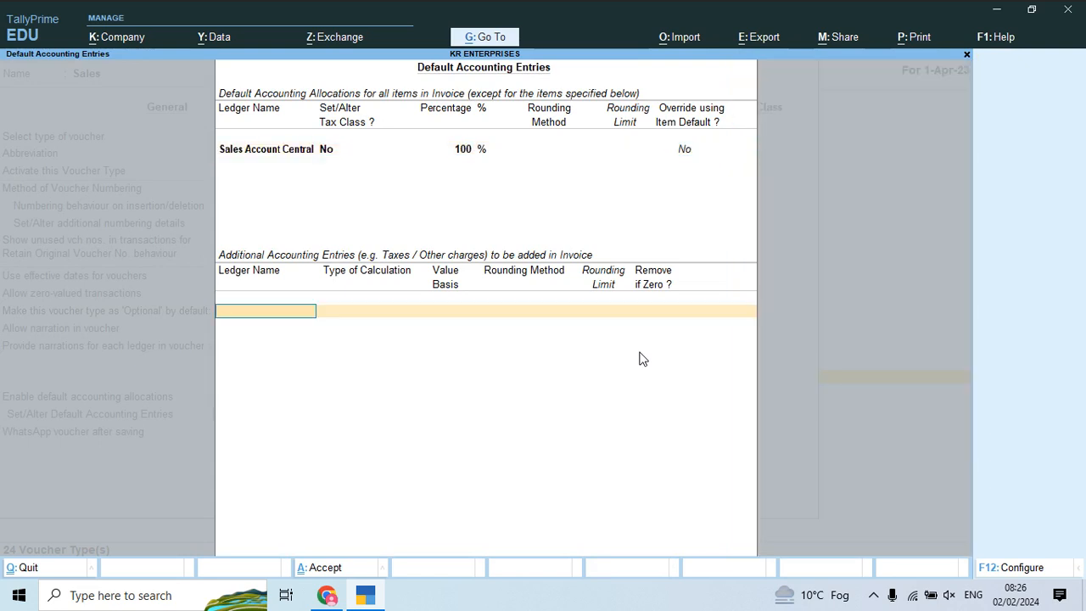
Step: Add Discount Allow calculated On Current SubTotal with Not Applicable rounding
type("Di")
key("Down")
key("Up")
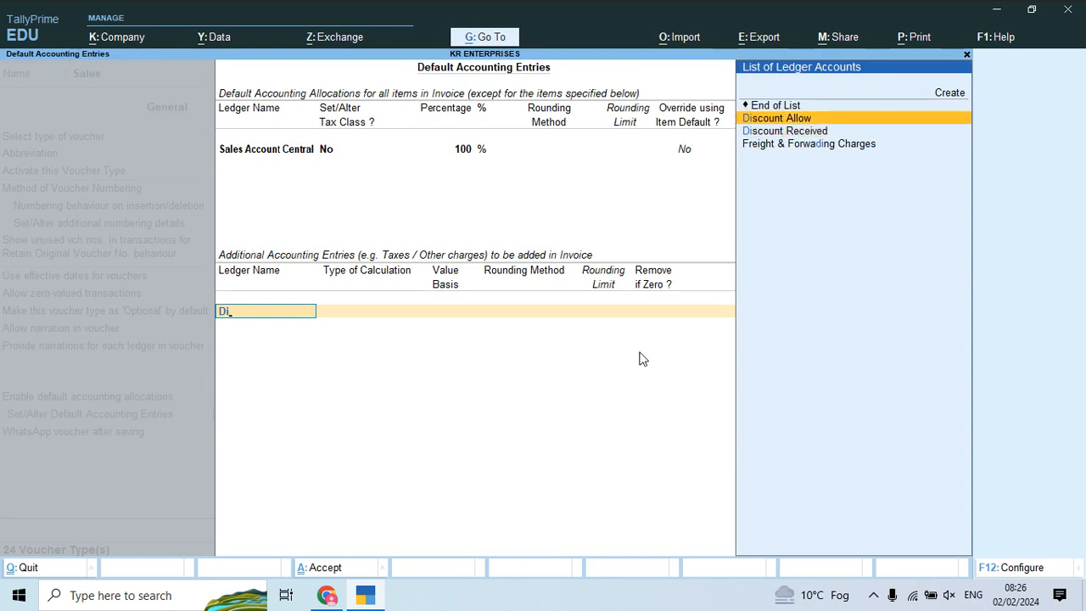
key("Return")
key("Down")
key("Down")
key("Down")
key("Down")
key("Down")
key("Down")
key("Down")
key("Down")
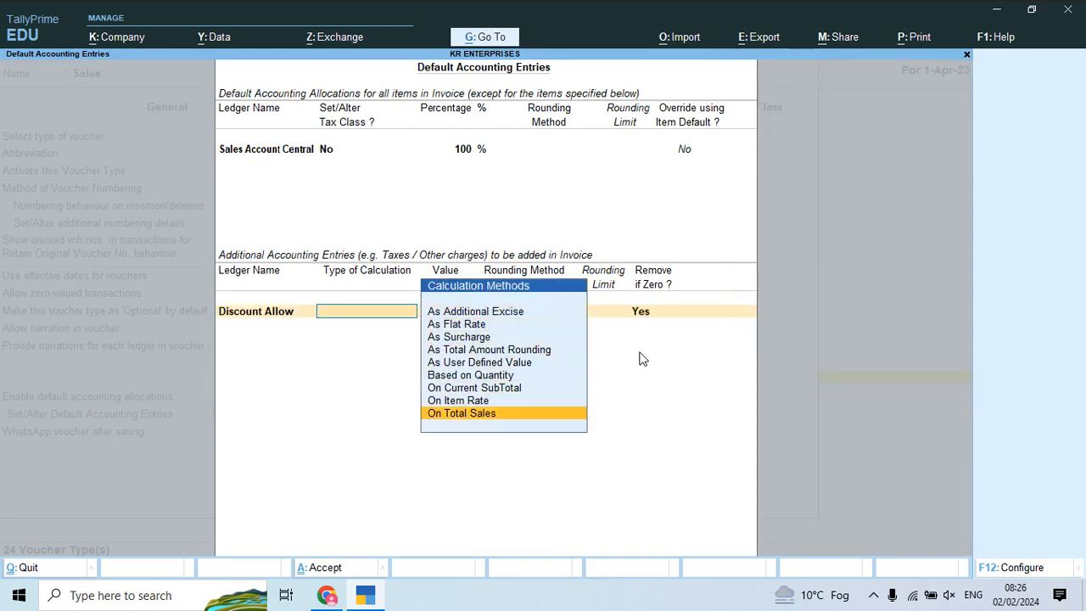
key("Up")
key("Up")
key("Return")
key("Return")
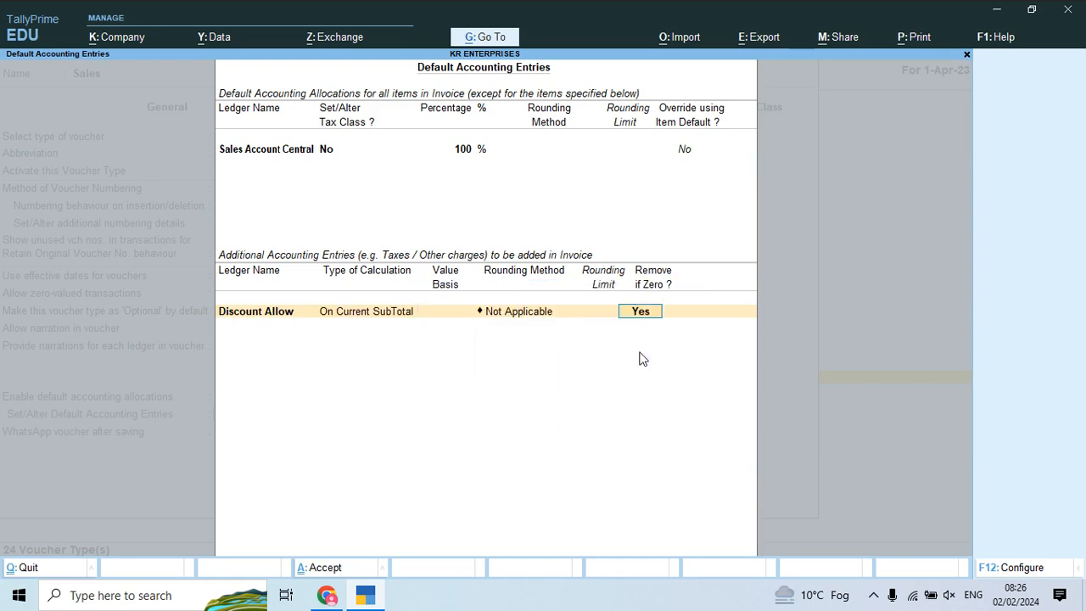
Step: Add Freight & Forwading Charges using the As Flat Rate method
key("Return")
type("Freight & Forwarding Charges")
key("Return")
key("Return")
key("BackSpace")
key("Down")
key("Return")
key("Return")
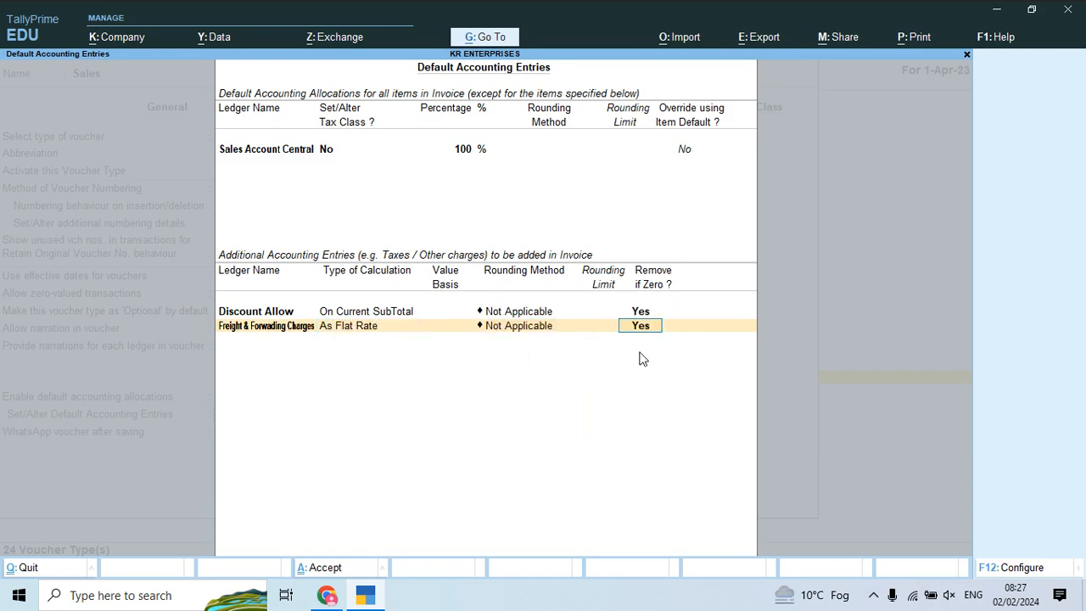
key("Return")
Step: Add Igst Output as the next default entry, replacing Igst Input
type("Ig")
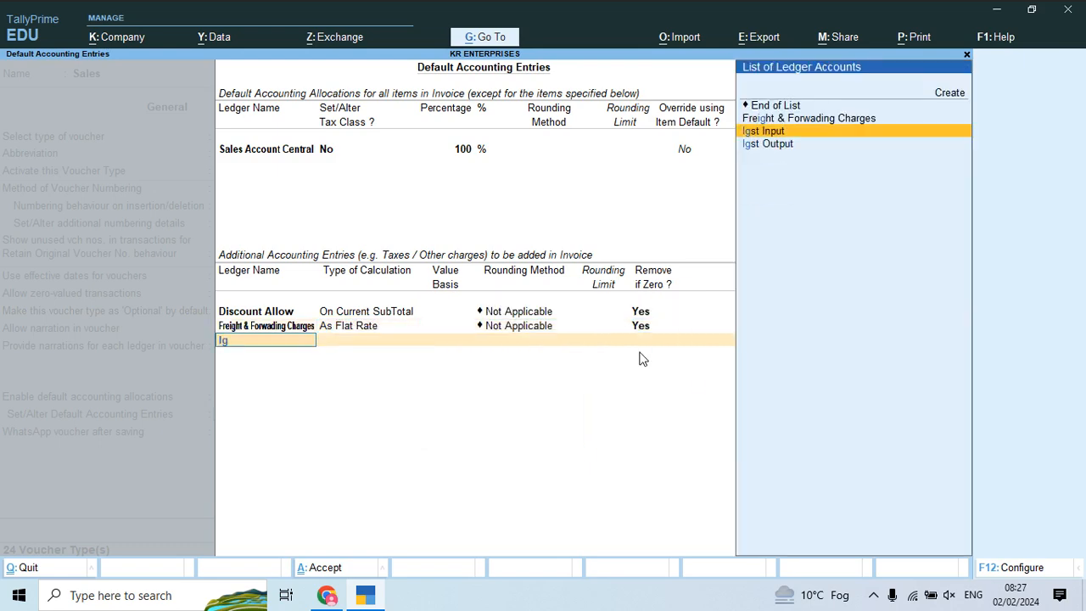
key("Return")
key("Return")
key("Up")
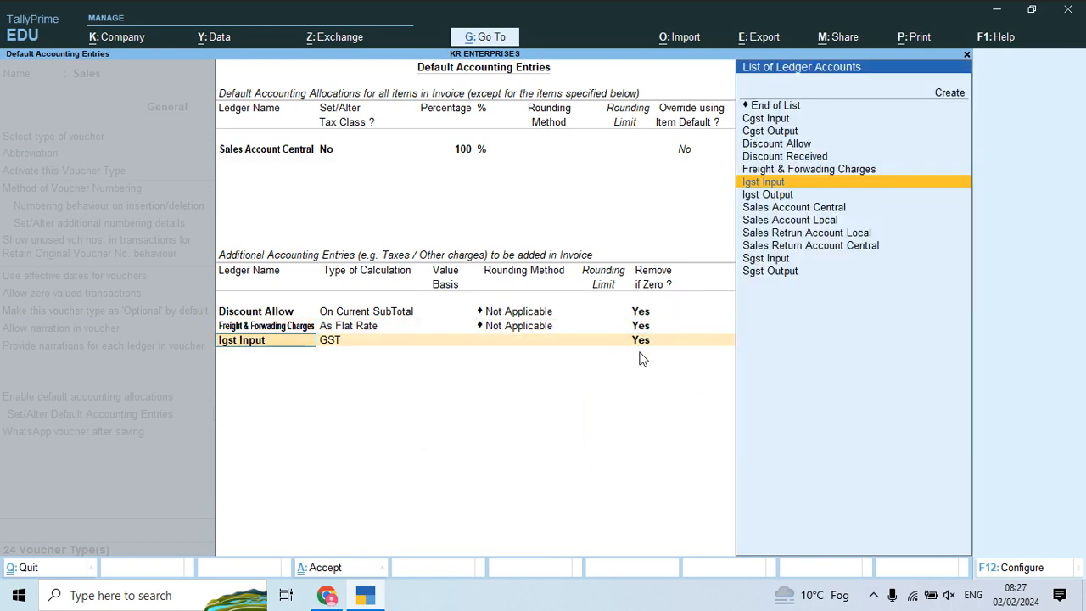
type("Ig")
key("Down")
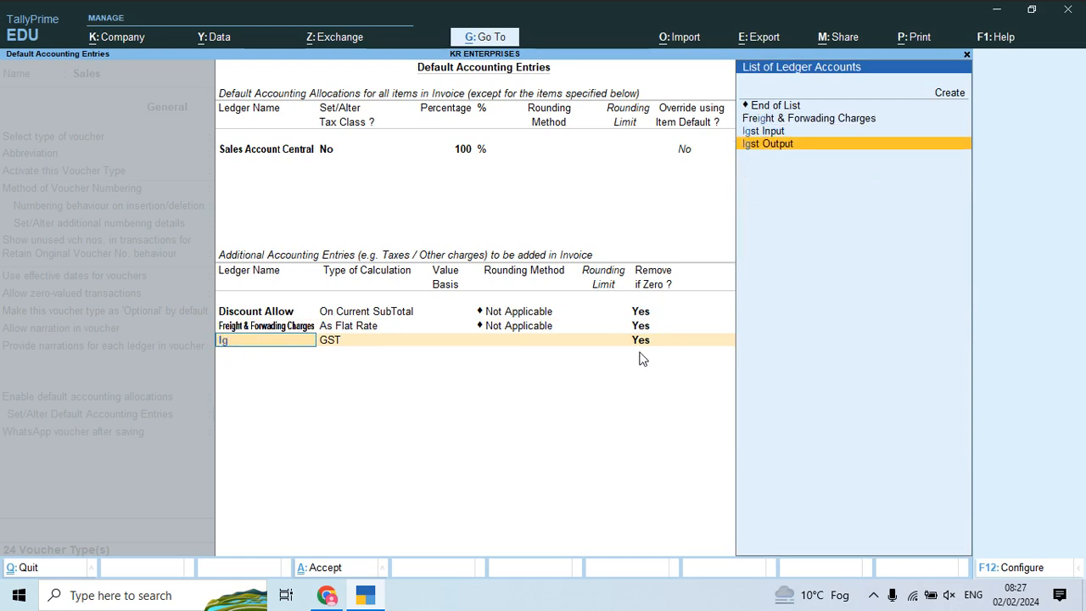
key("Return")
key("Return")
Step: Add Cgst Output and Sgst Output rows with GST calculation
type("Cg")
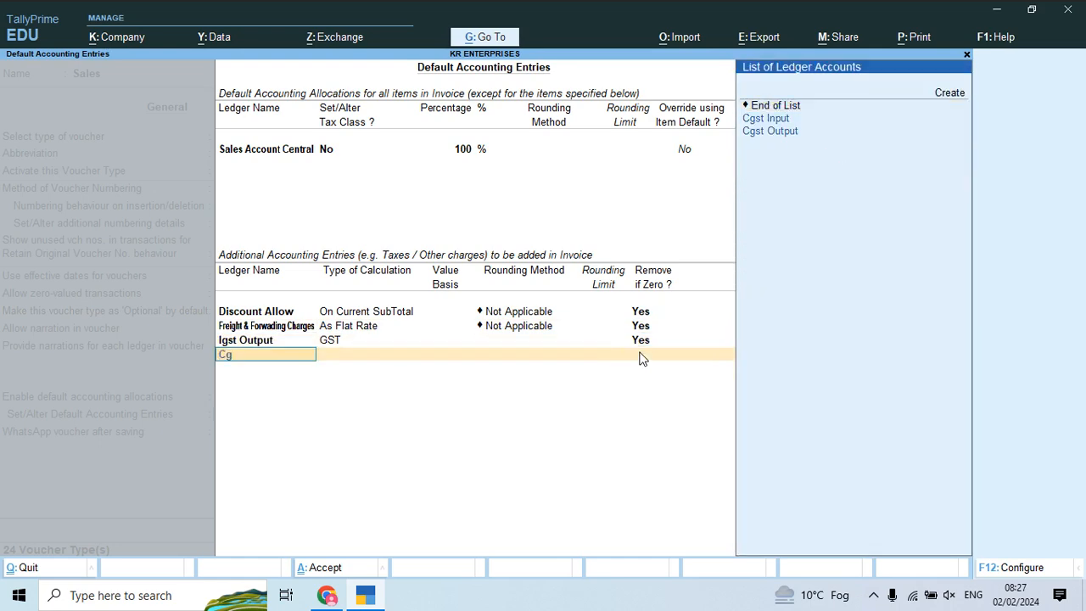
key("Down")
key("Return")
key("Return")
type("Sg")
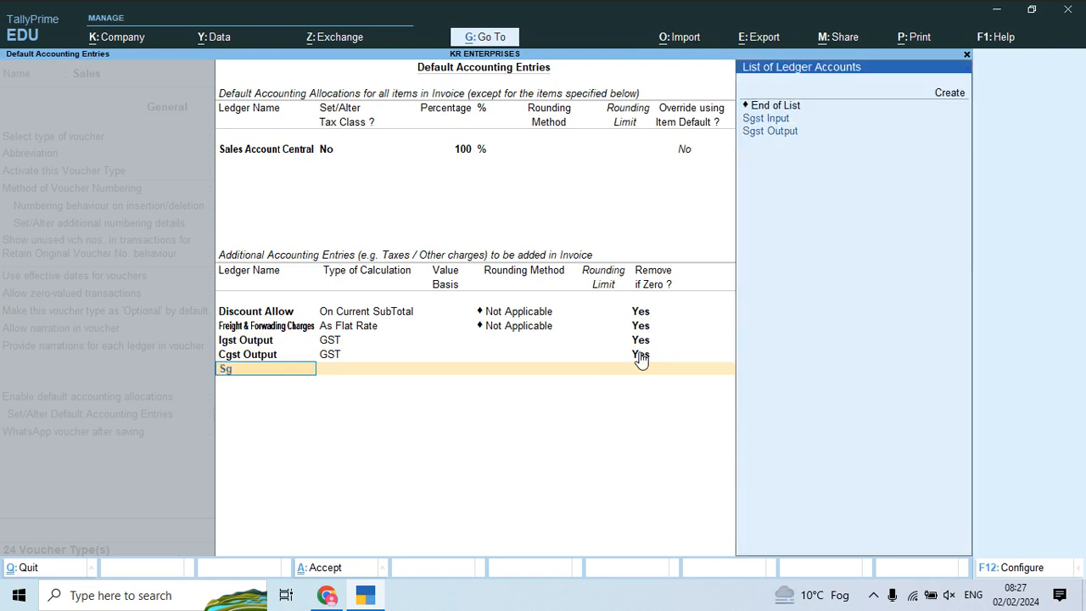
key("Down")
key("Return")
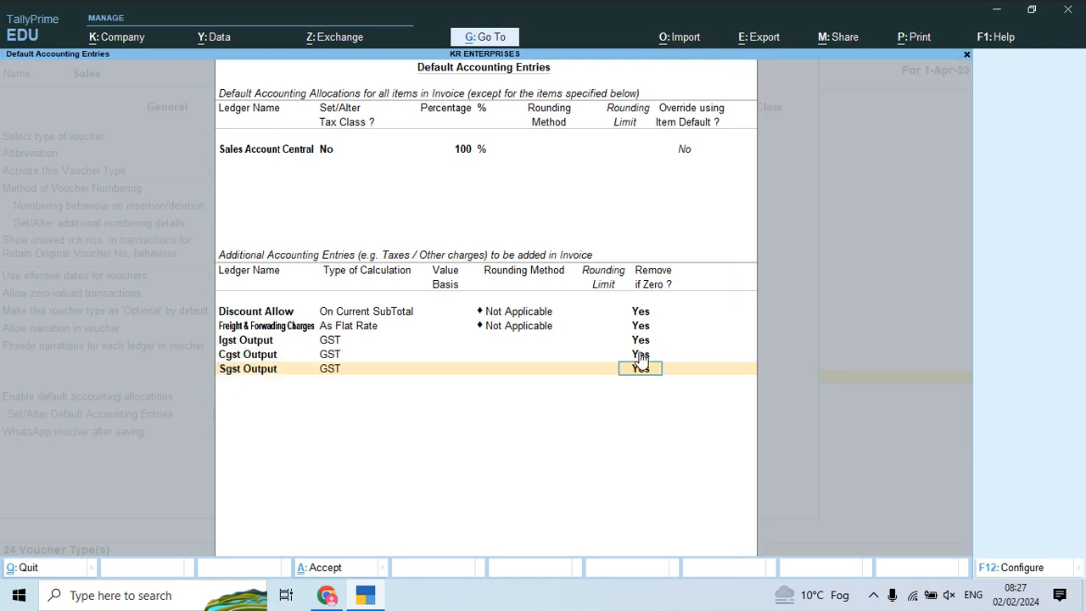
key("Return")
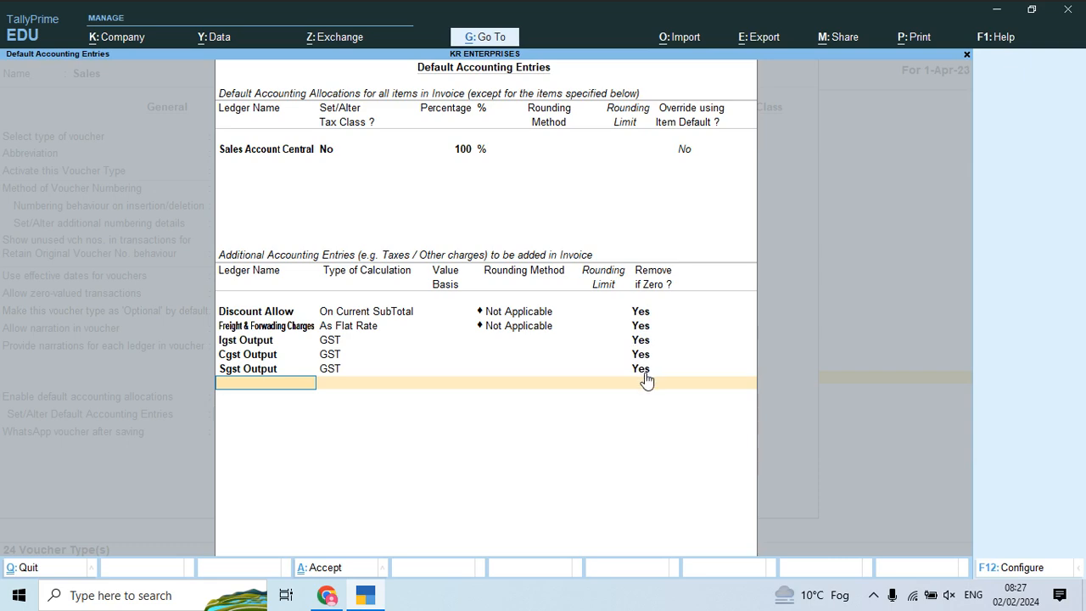
Step: Close the default entries, set Print voucher after saving to Yes and default title 'Tax Invoice'
key("Return")
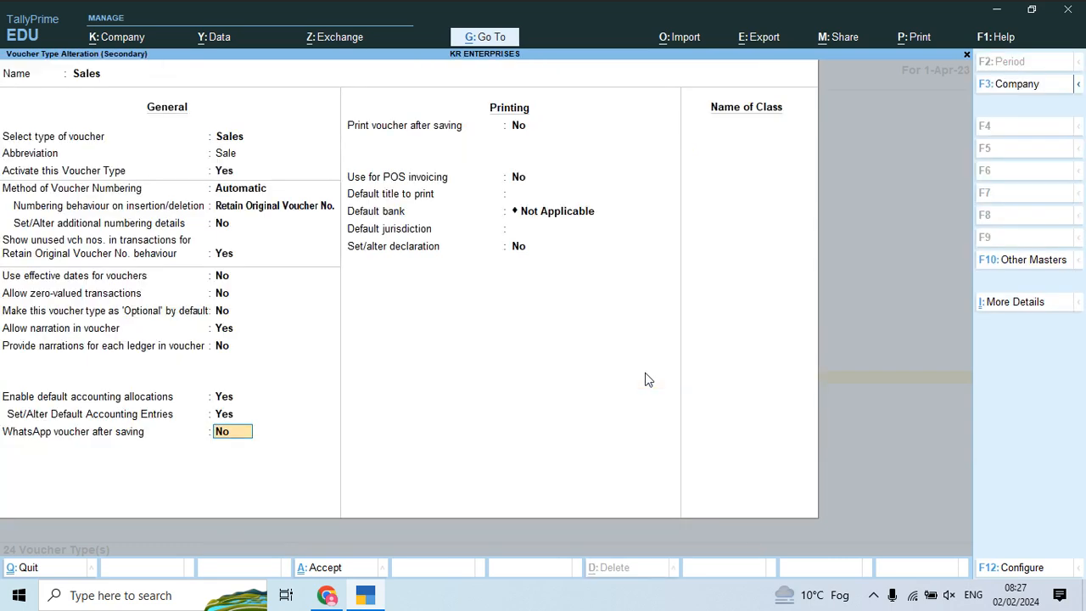
key("Return")
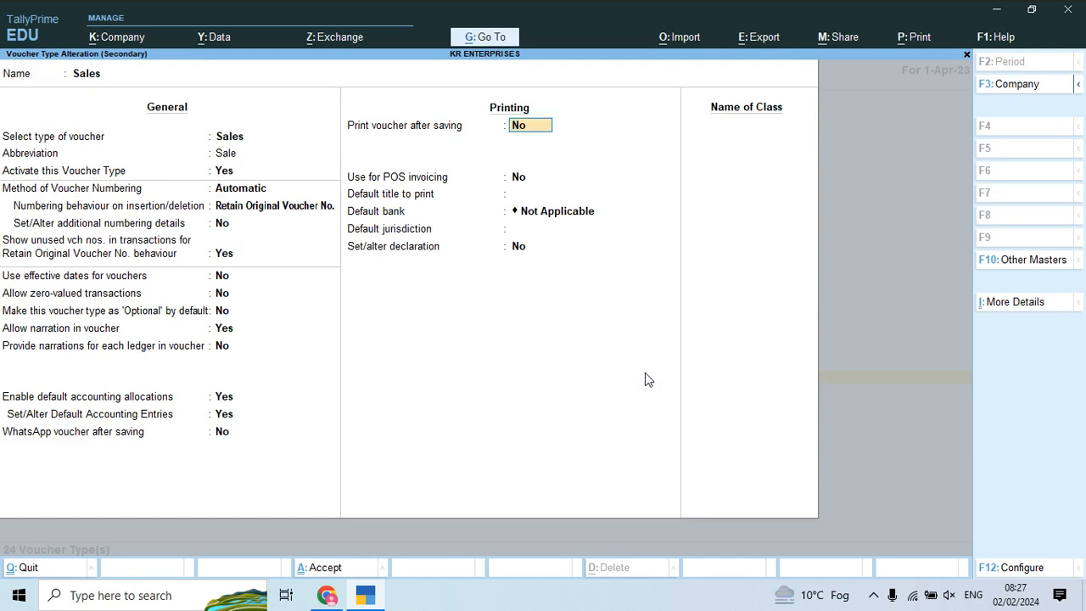
type("y")
key("Return")
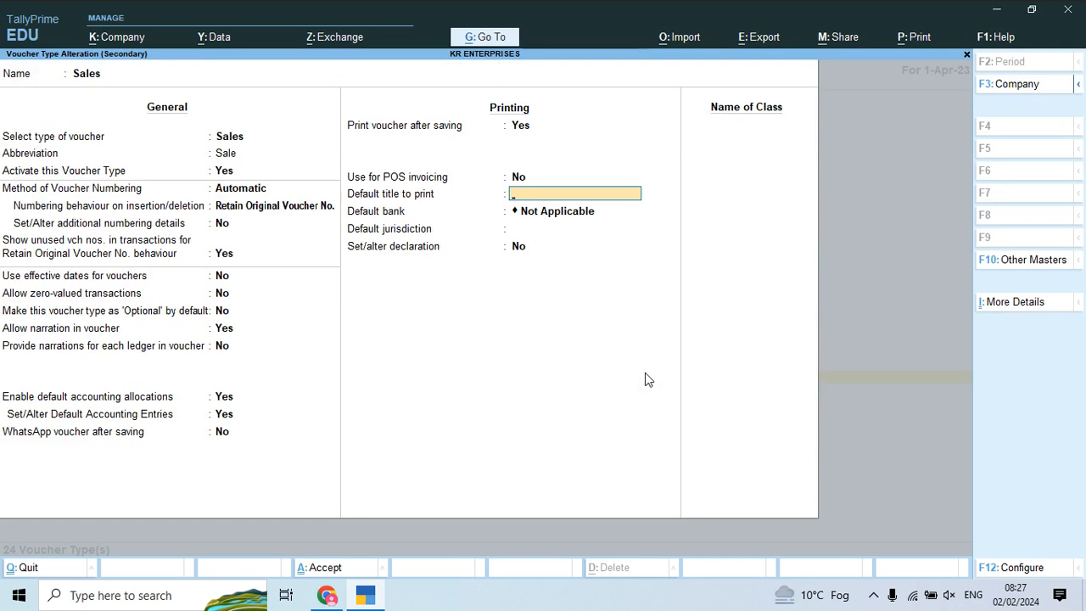
type("Tax Invoice")
key("Return")
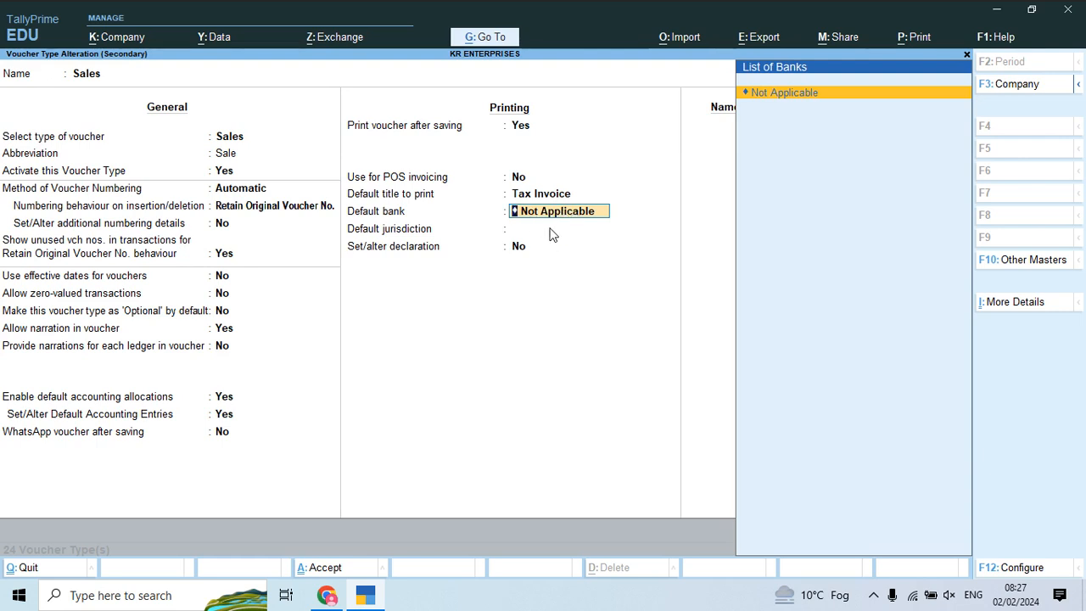
Step: Leave Sales with no default bank, set its default jurisdiction to Delhi, and save the voucher type
key("Return")
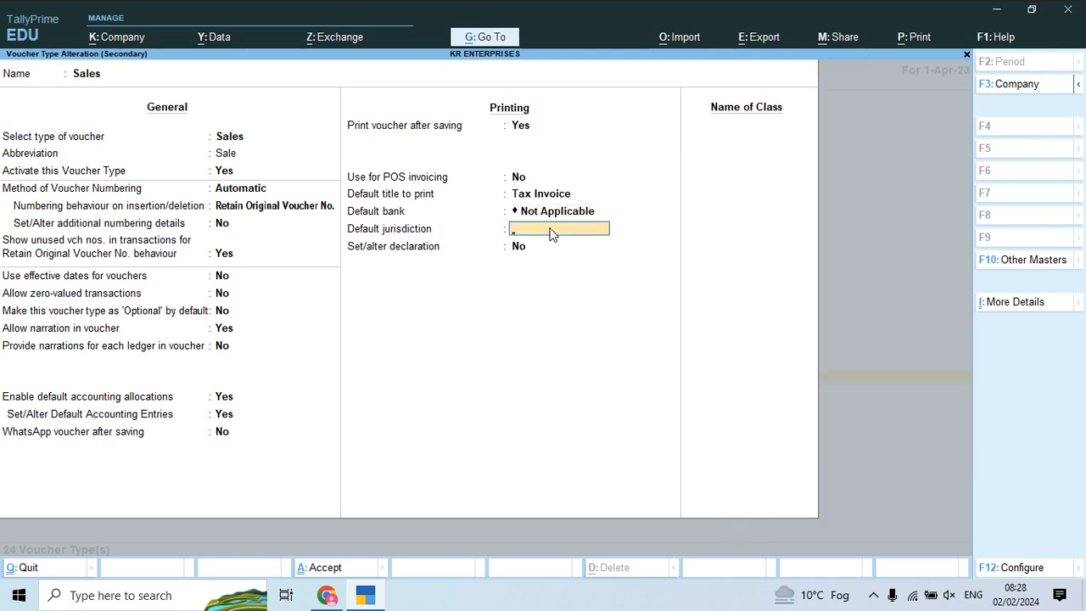
type("Delhi")
key("Return")
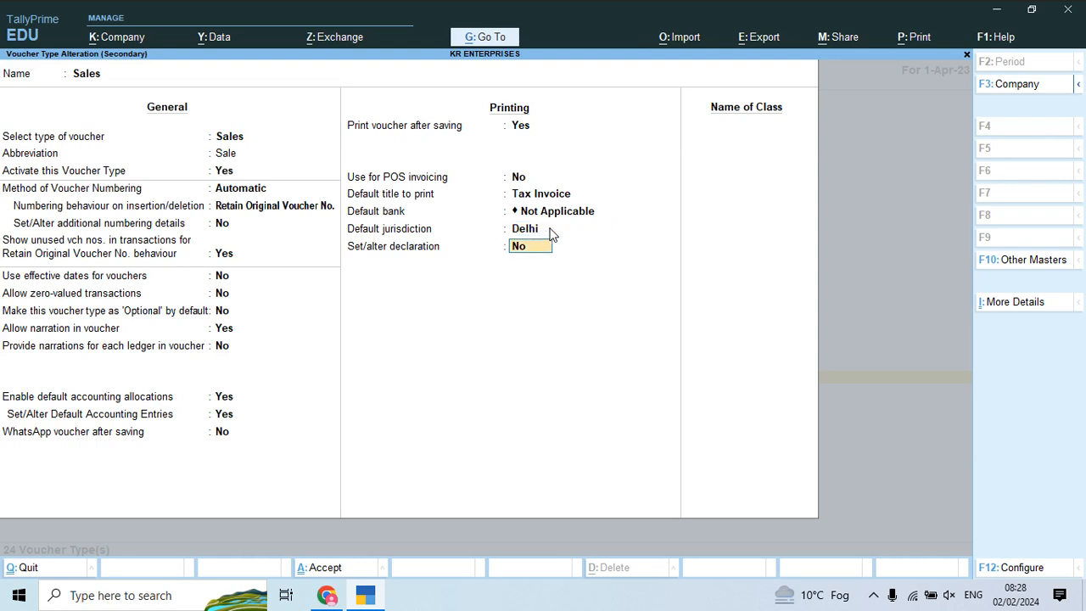
key("Return")
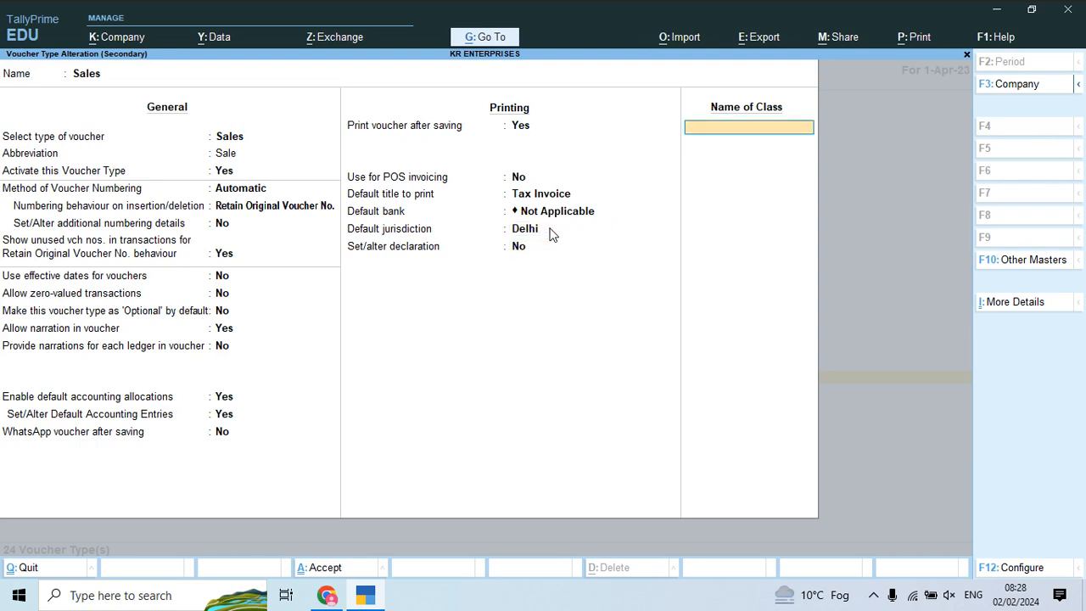
key("Return")
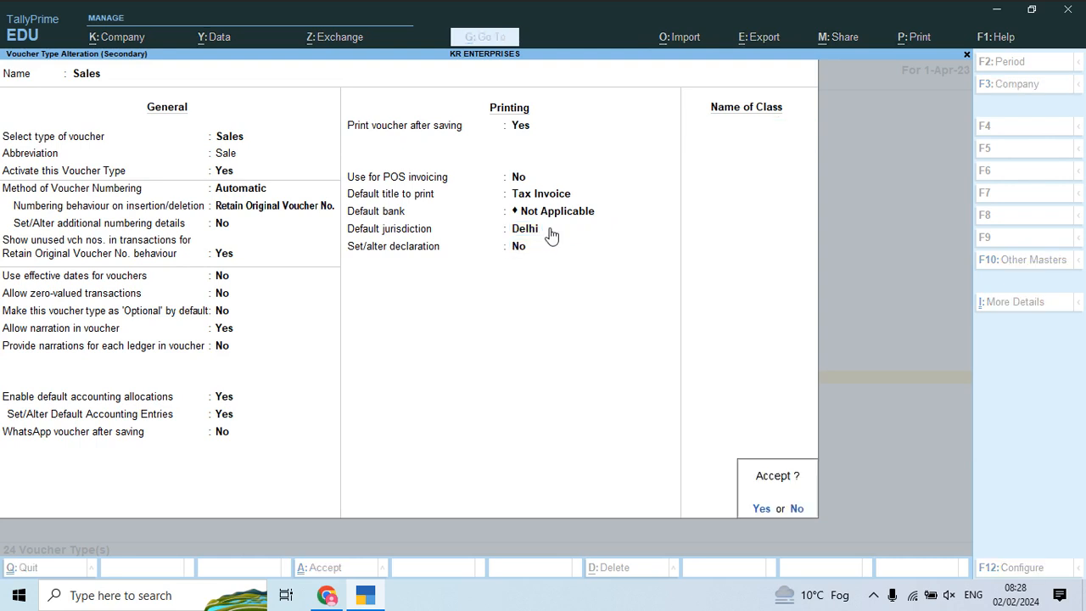
key("Return")
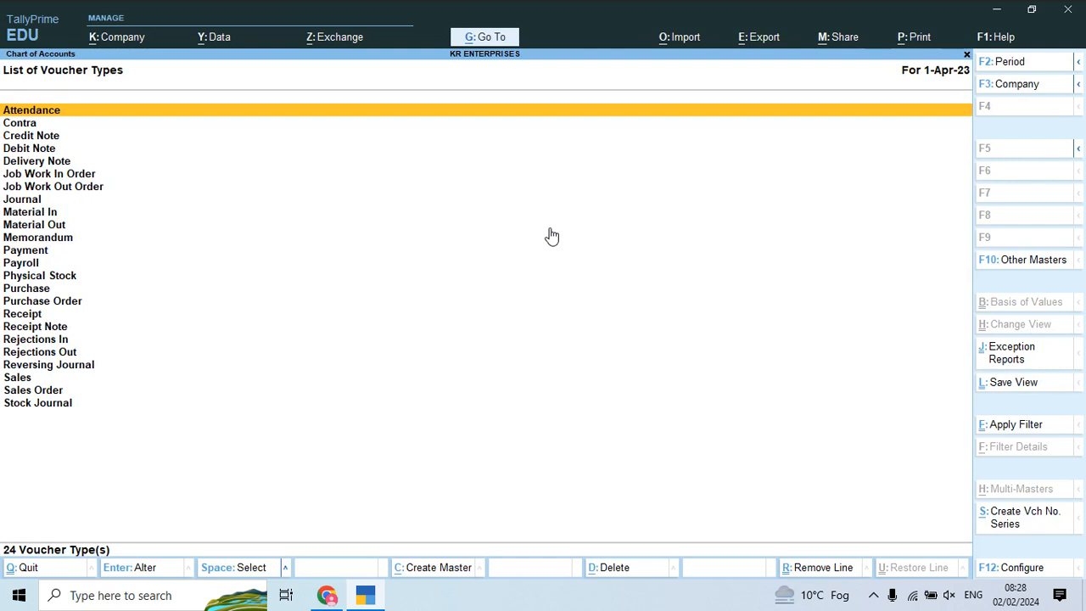
Step: Open Debit Note and enable default accounting allocations with Purchase Retrun Account Central as the ledger
key("Down")
key("Down")
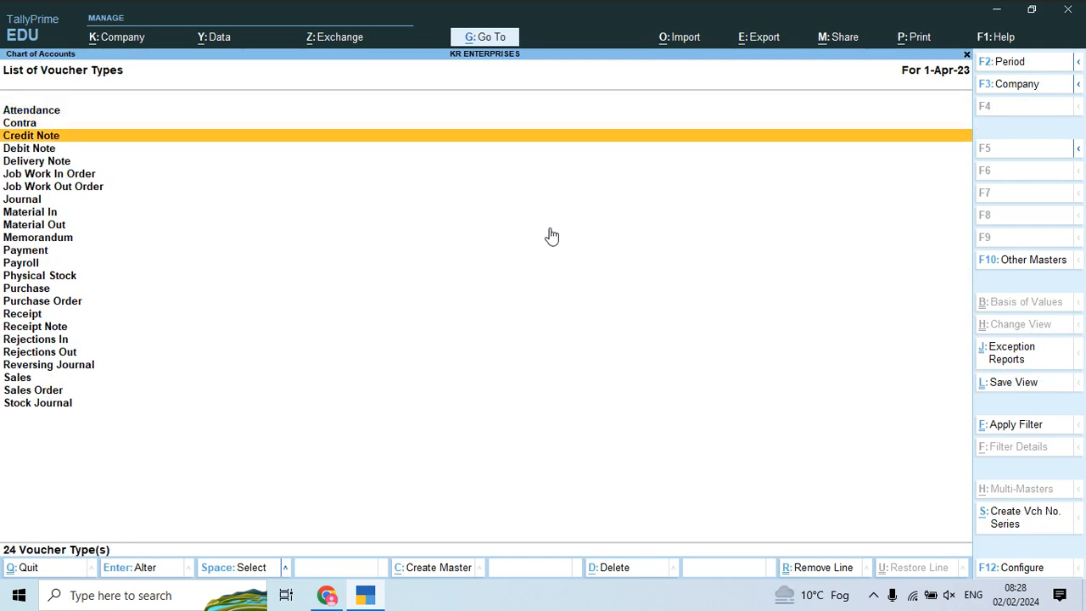
key("Down")
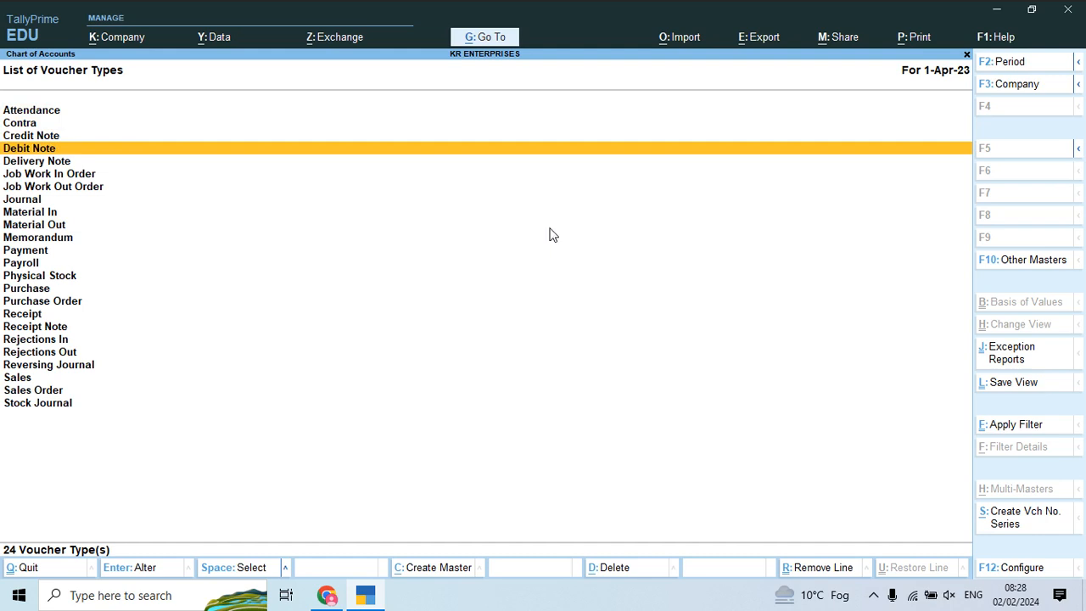
key("Return")
key("Return")
key("Return")
key("Return")
key("Return")
key("Return")
key("Return")
key("Return")
key("Return")
key("Return")
key("Return")
key("Return")
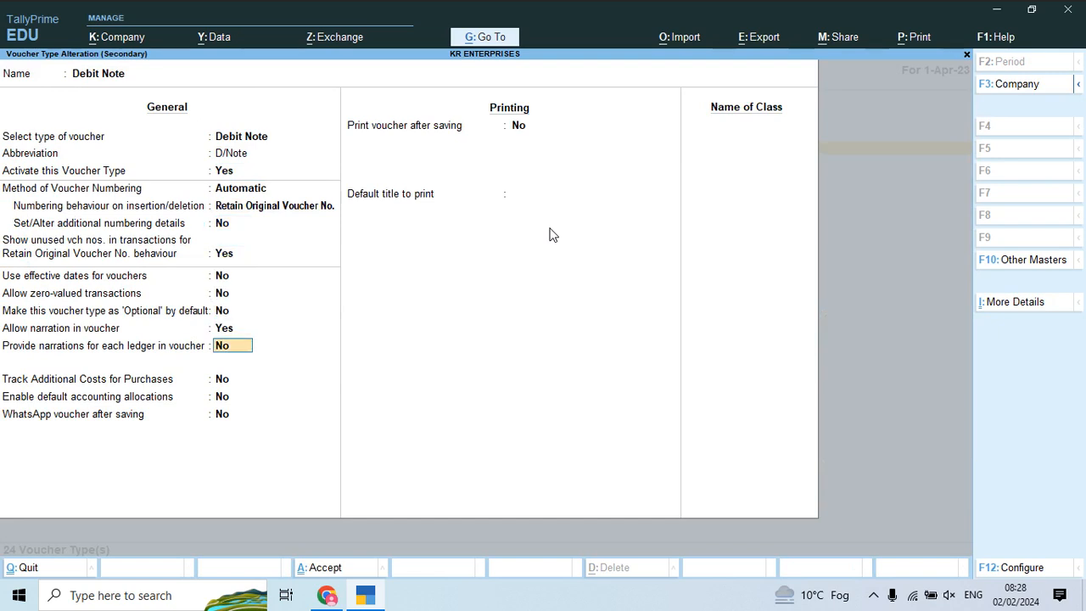
key("Return")
key("Return")
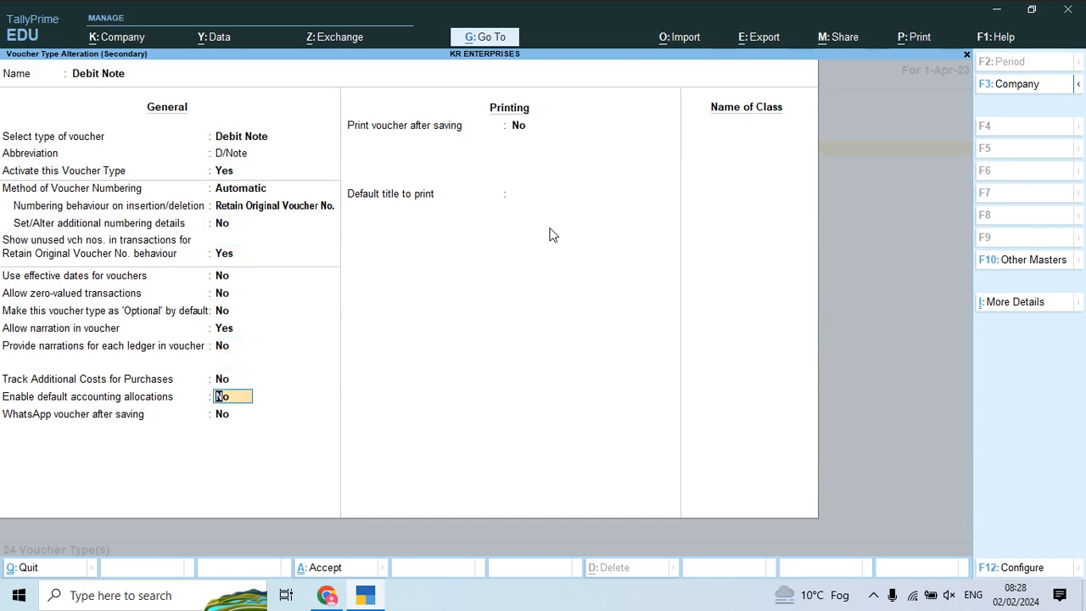
type("y")
key("Return")
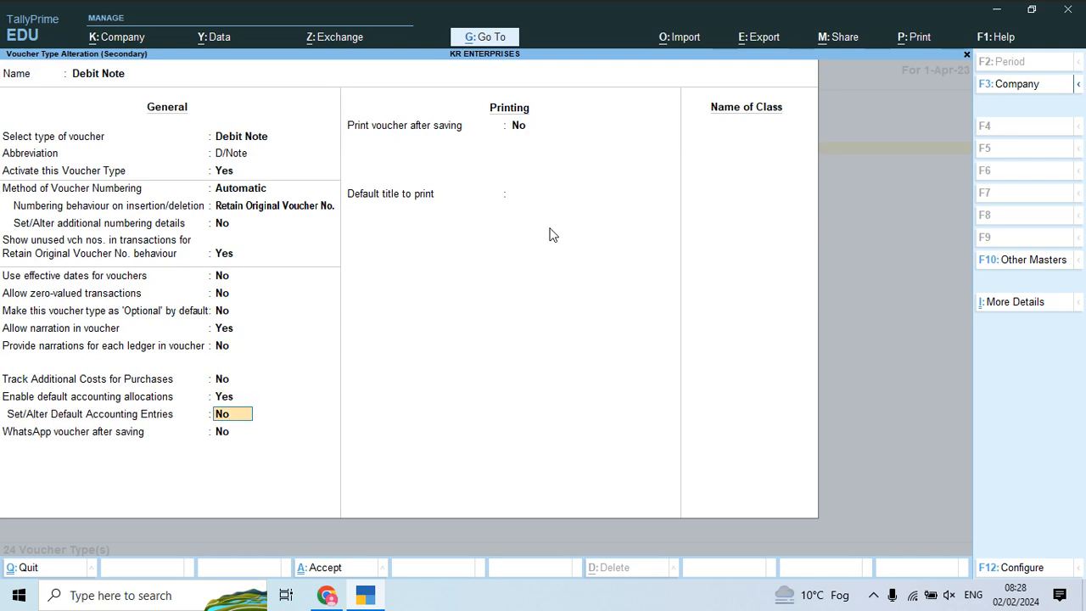
type("y")
key("Return")
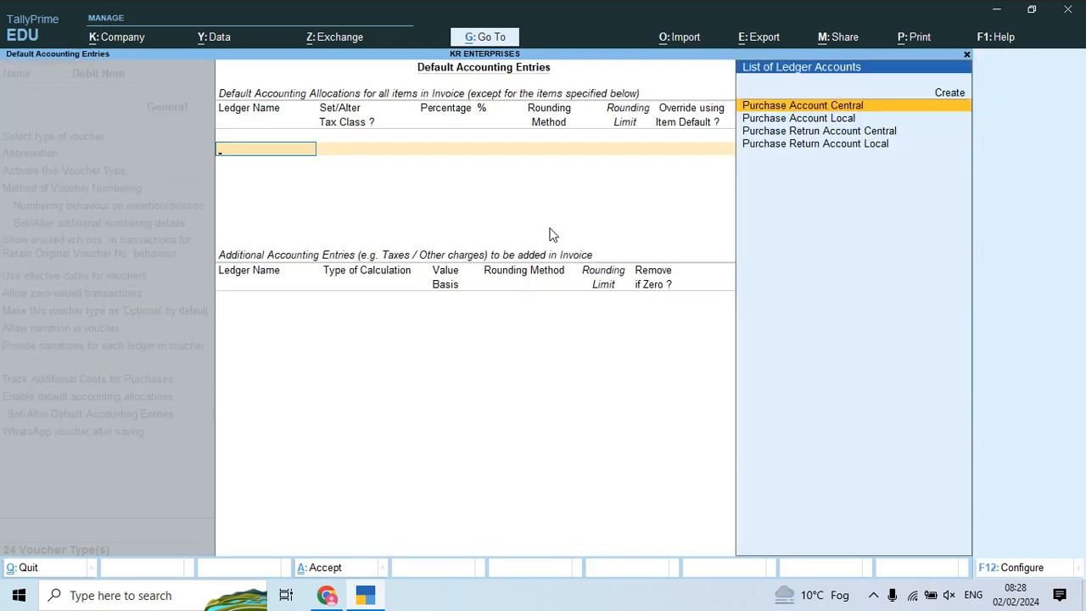
key("Down")
key("Down")
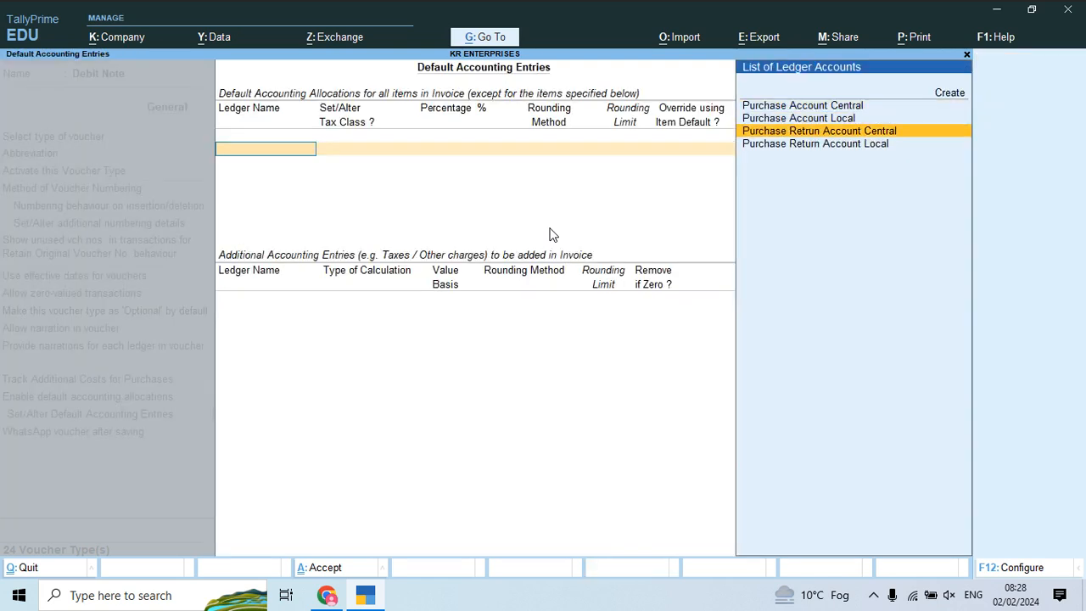
key("Return")
key("Return")
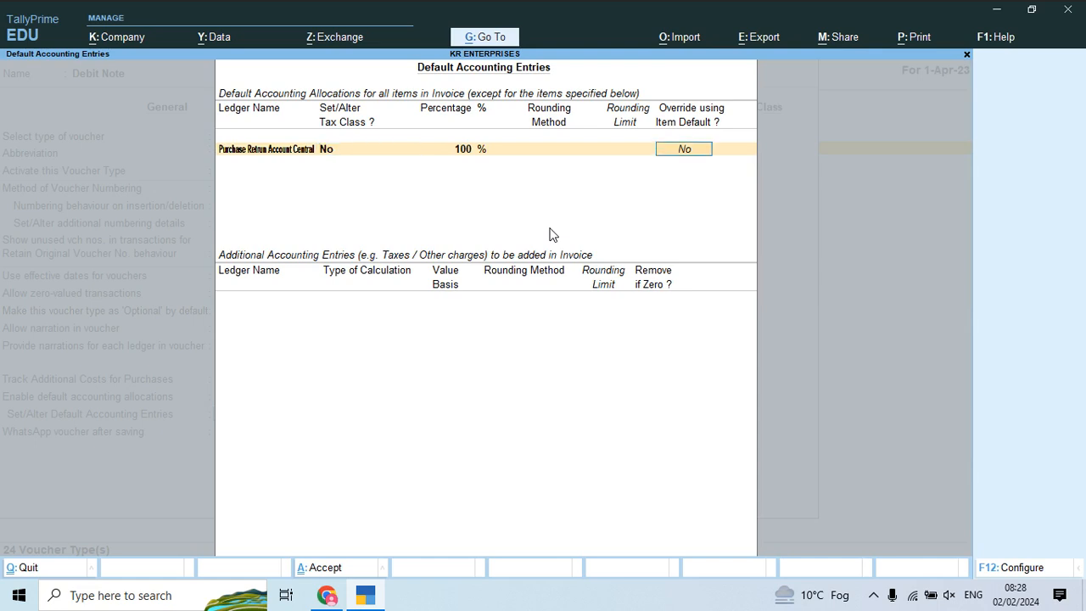
key("Return")
Step: Add Discount Received calculated on current subtotal, no rounding, removed if zero
type("Dis")
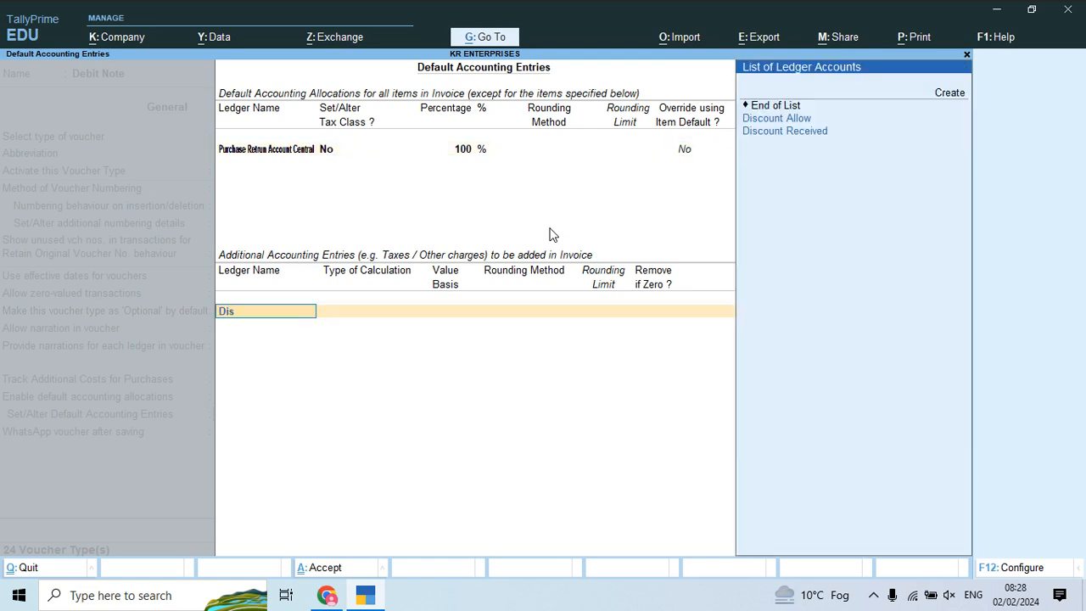
key("Down")
key("Return")
key("Down")
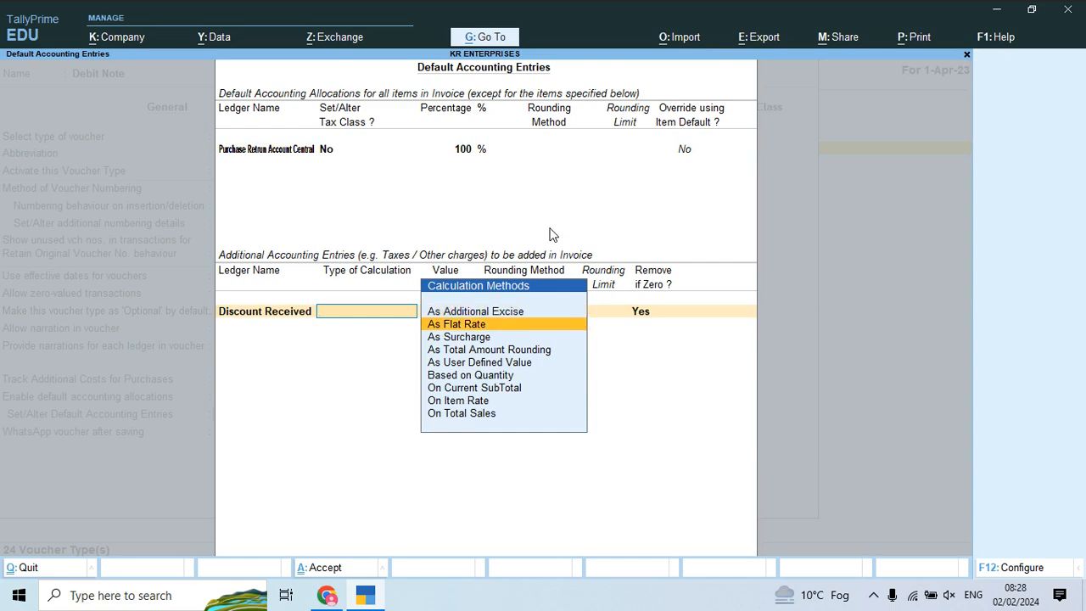
key("Escape")
type("Fr")
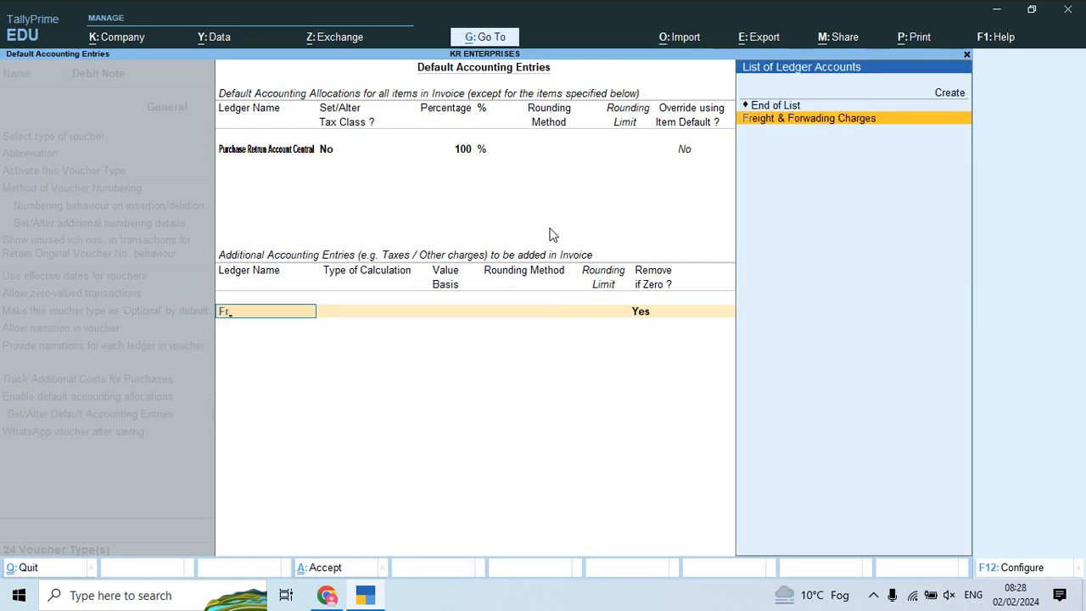
key("BackSpace")
key("Down")
key("Down")
key("Down")
key("Down")
key("Down")
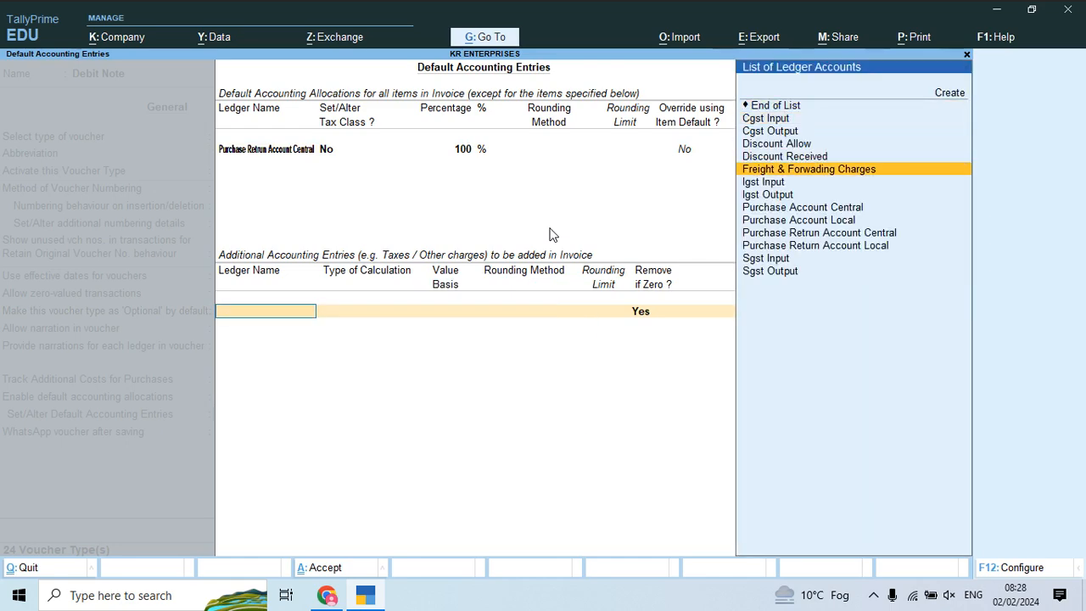
key("Up")
key("Return")
key("Down")
key("Down")
key("Down")
key("Down")
key("Down")
key("Down")
key("Down")
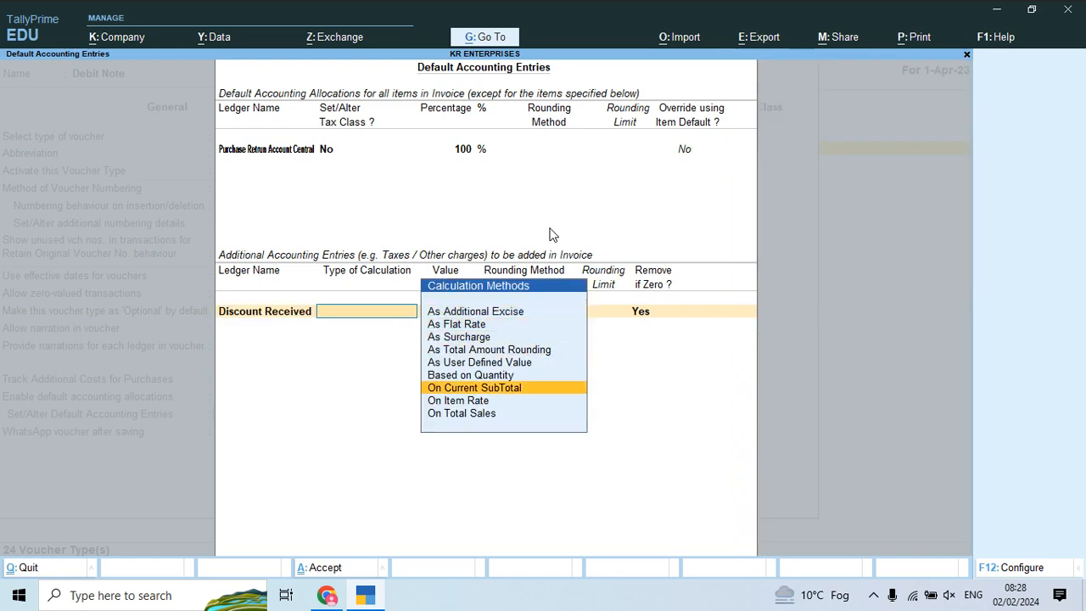
key("Up")
key("Return")
key("Return")
Step: Add Freight & Forwading Charges calculated as a flat rate
key("Return")
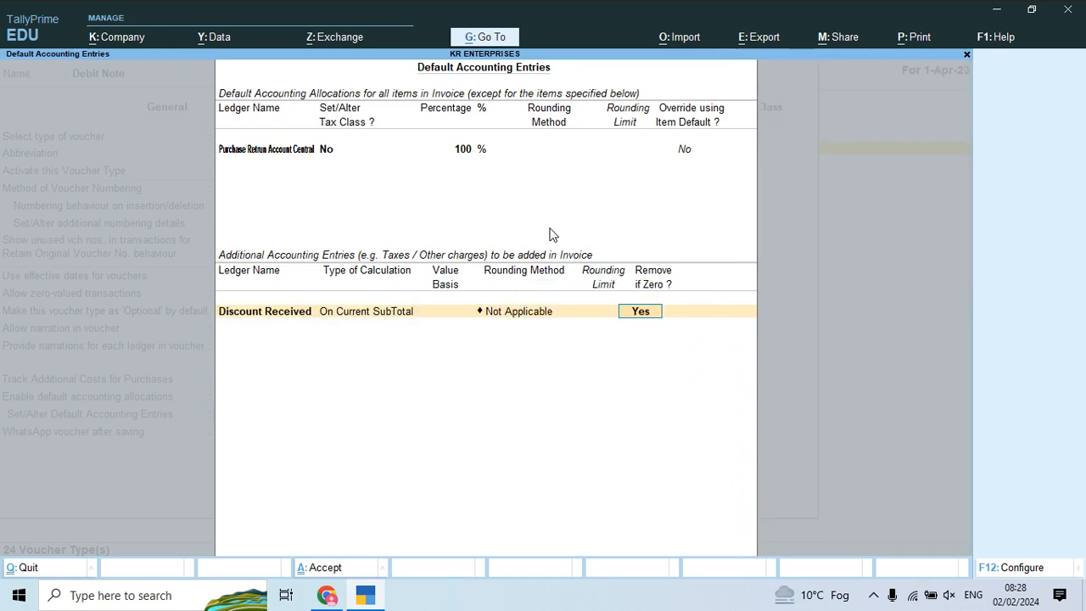
key("Return")
type("F")
key("Return")
key("Down")
key("Down")
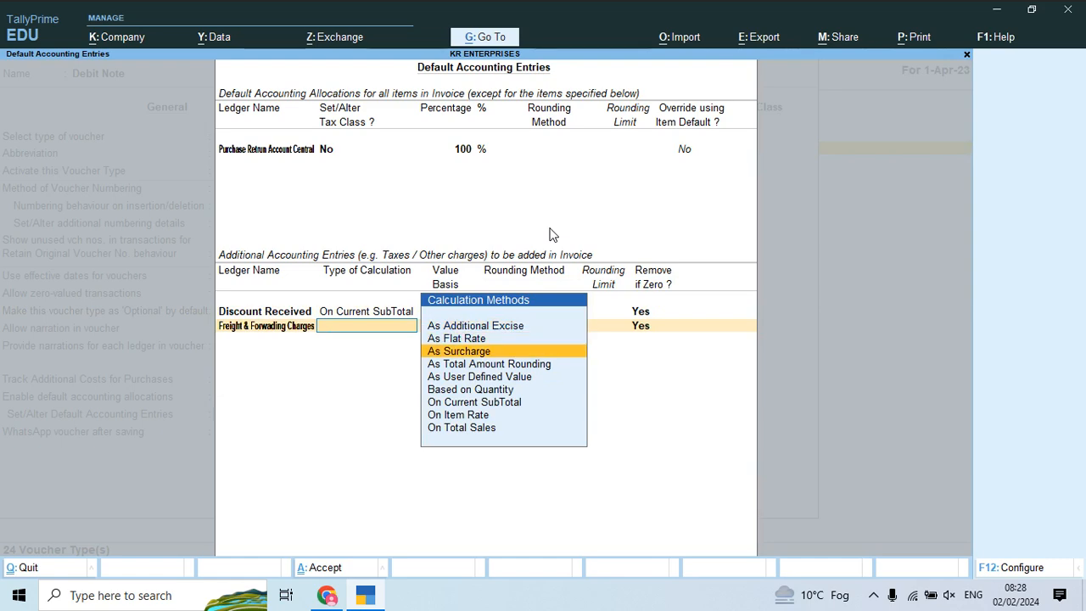
key("Down")
key("Down")
key("Down")
key("Up")
key("Up")
key("Up")
key("Up")
key("Up")
key("Up")
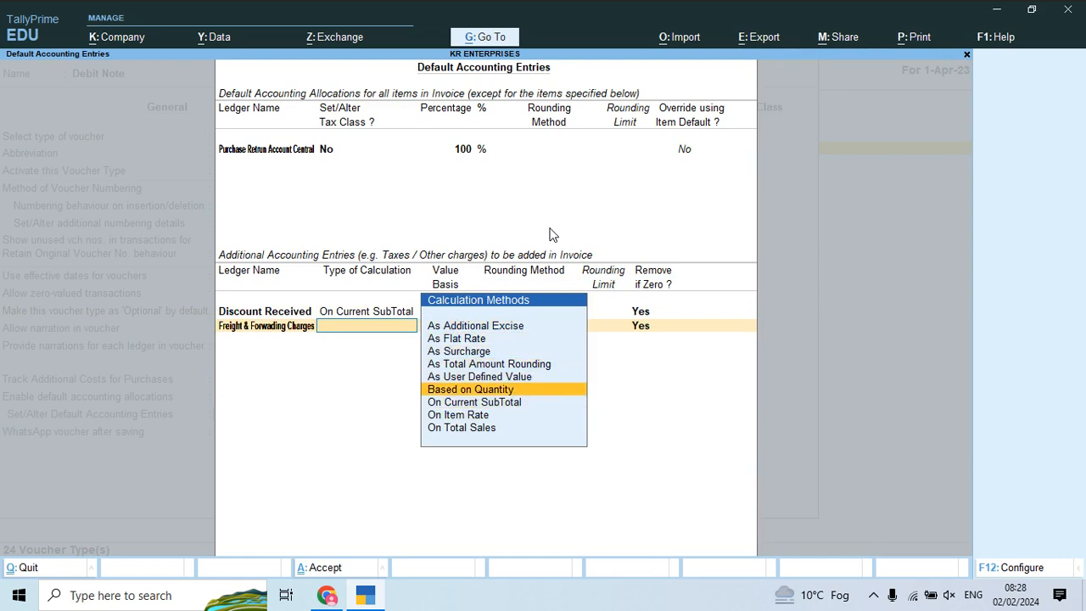
key("Return")
key("Return")
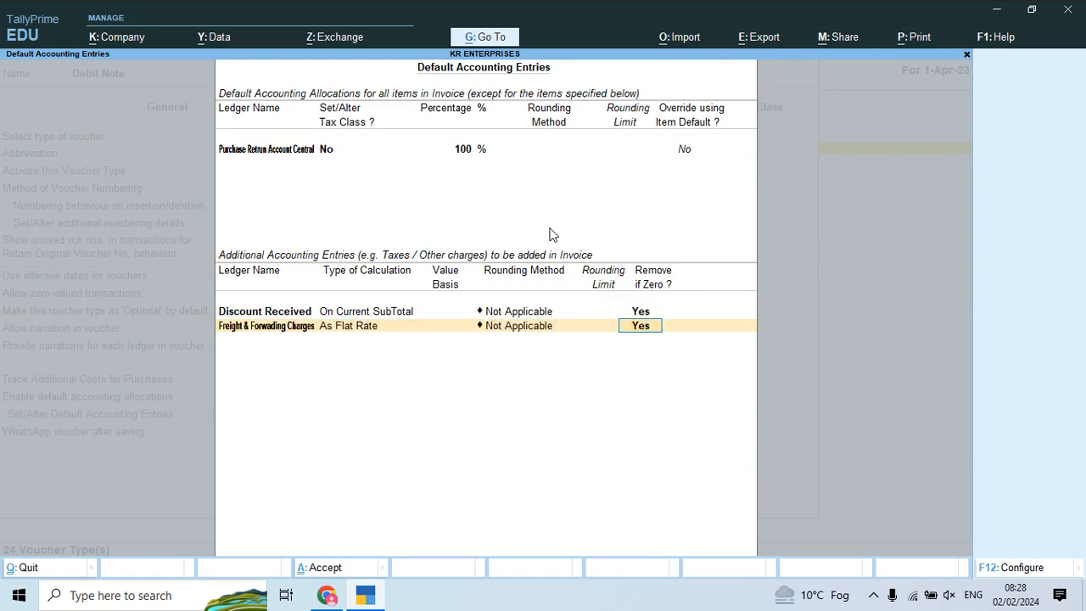
key("Return")
Step: Add Igst Input, Cgst Input and Sgst Input as additional entries
type("Ig")
key("Down")
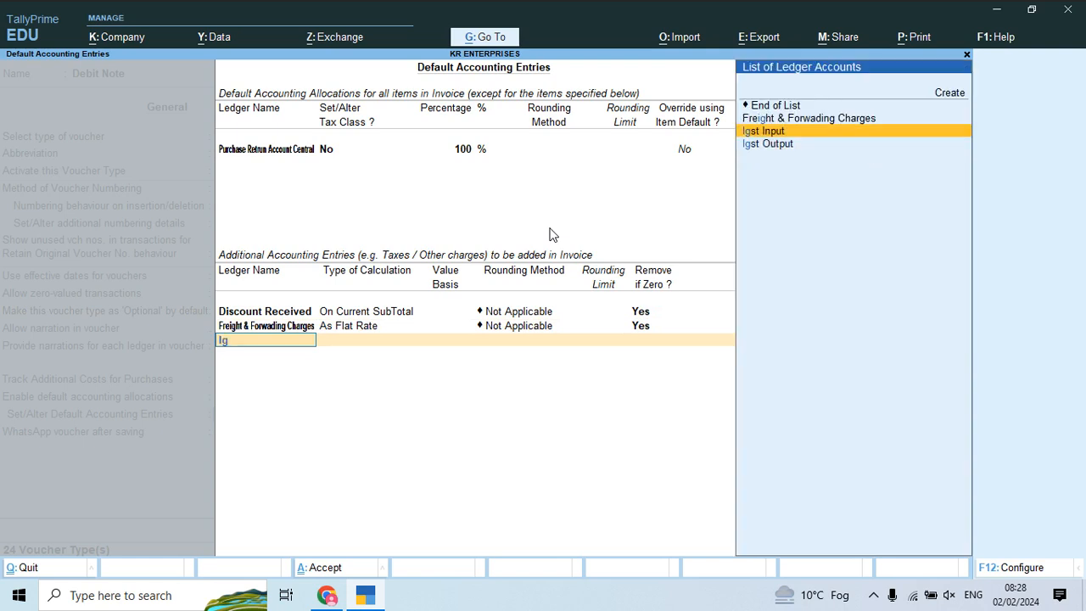
key("Return")
key("Return")
type("Cgs")
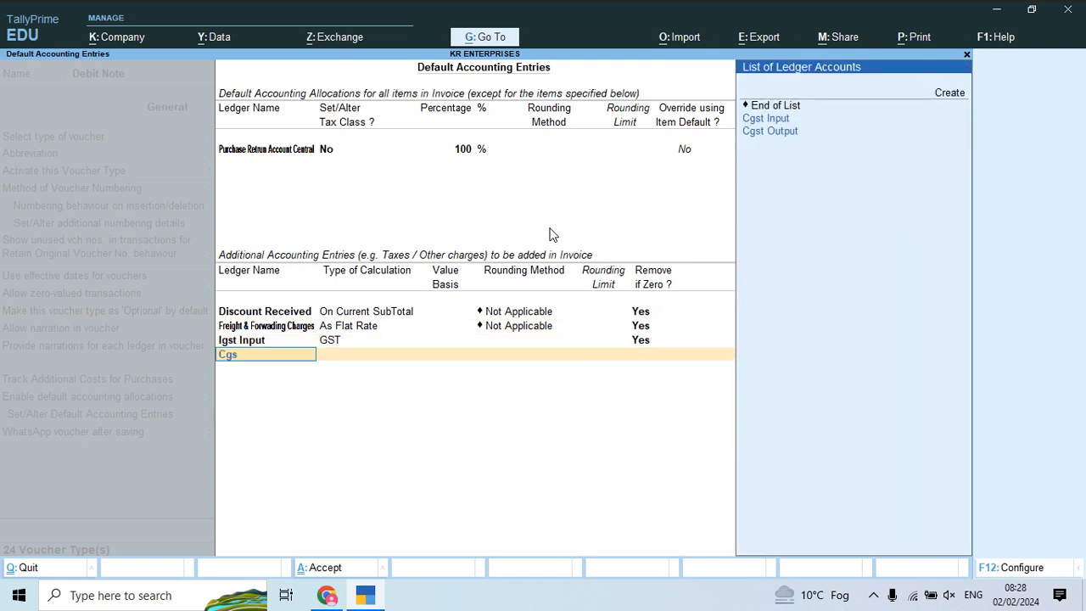
key("Return")
key("Return")
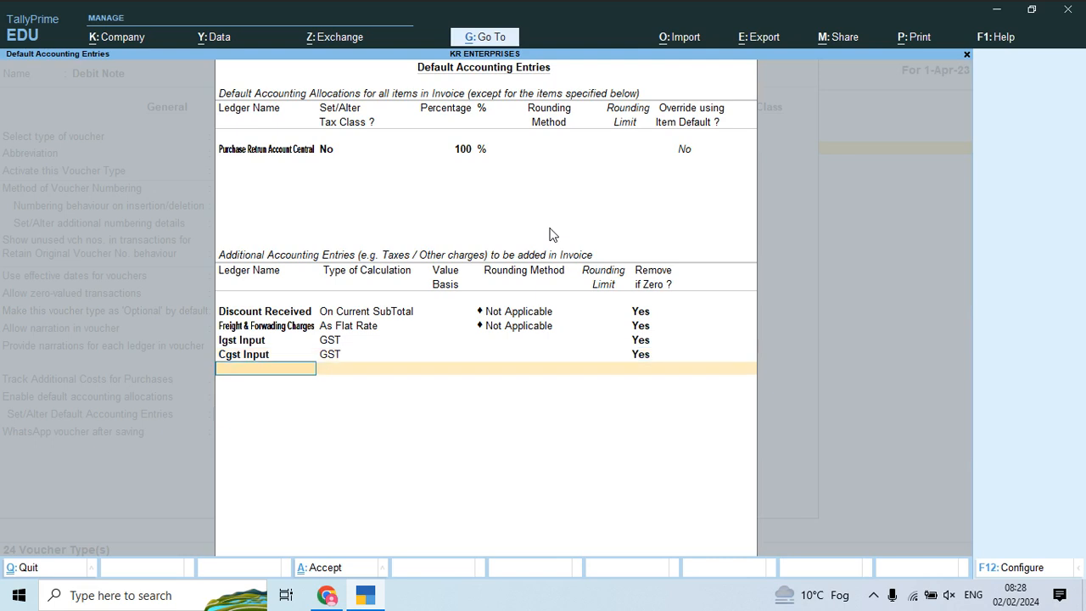
type("Sg")
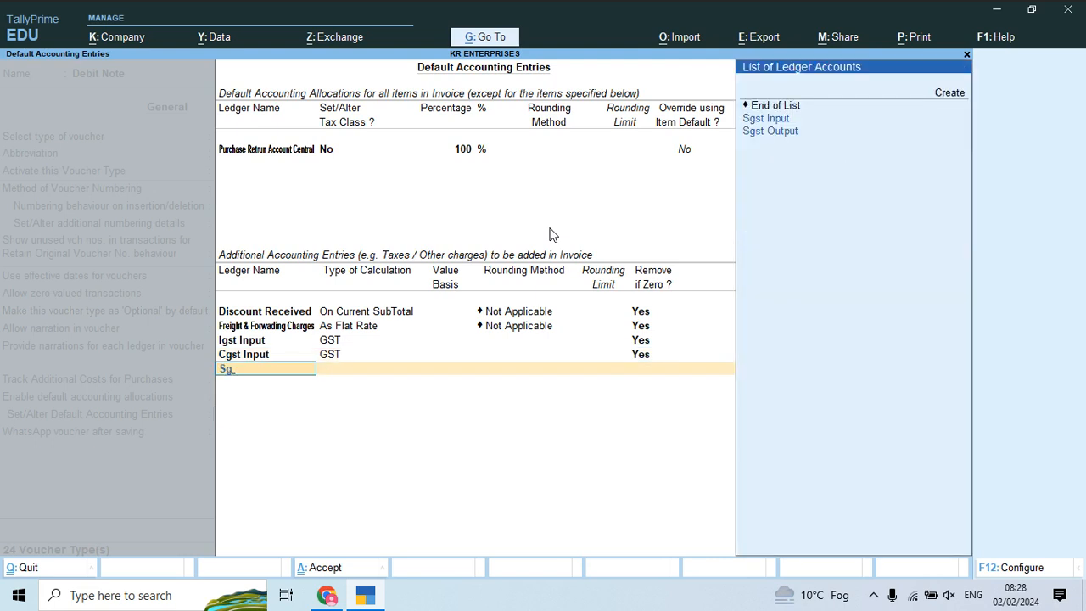
key("Return")
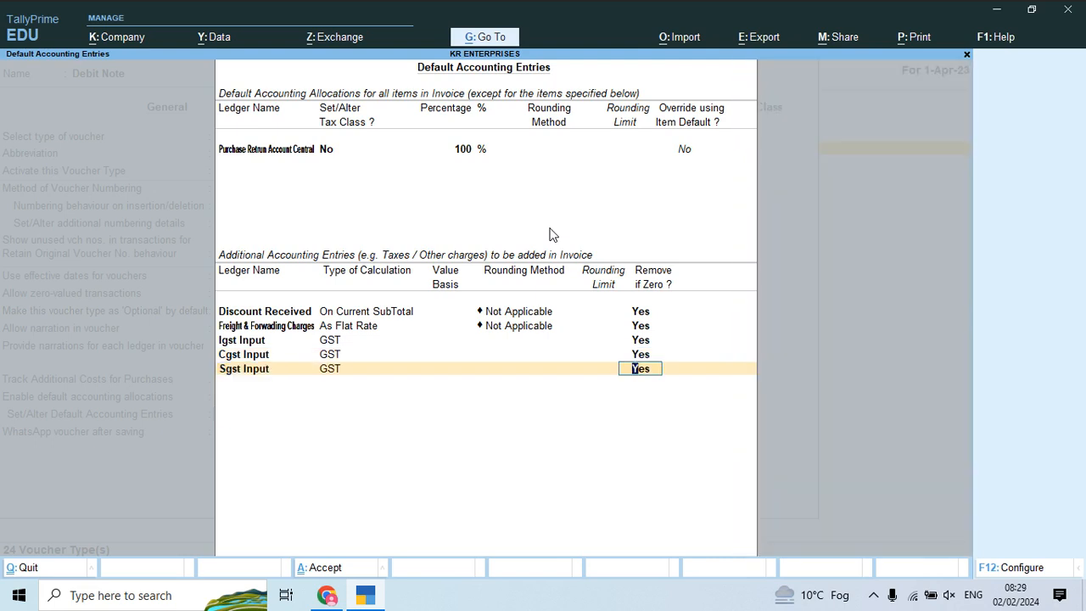
key("Return")
Step: Set Debit Note to print after saving with default title 'Debit Note' and save it
key("Return")
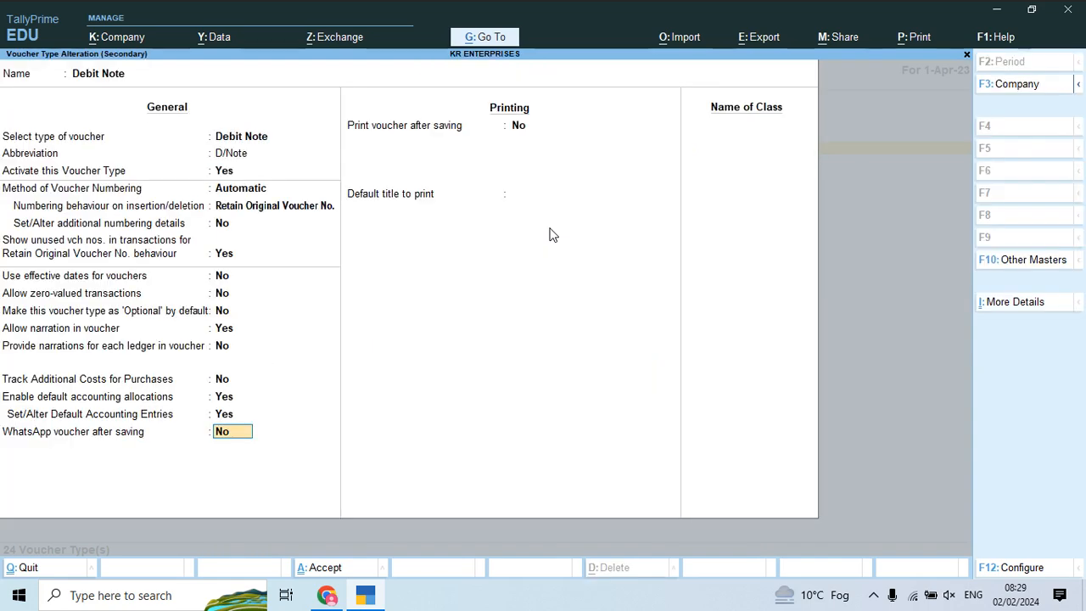
key("Return")
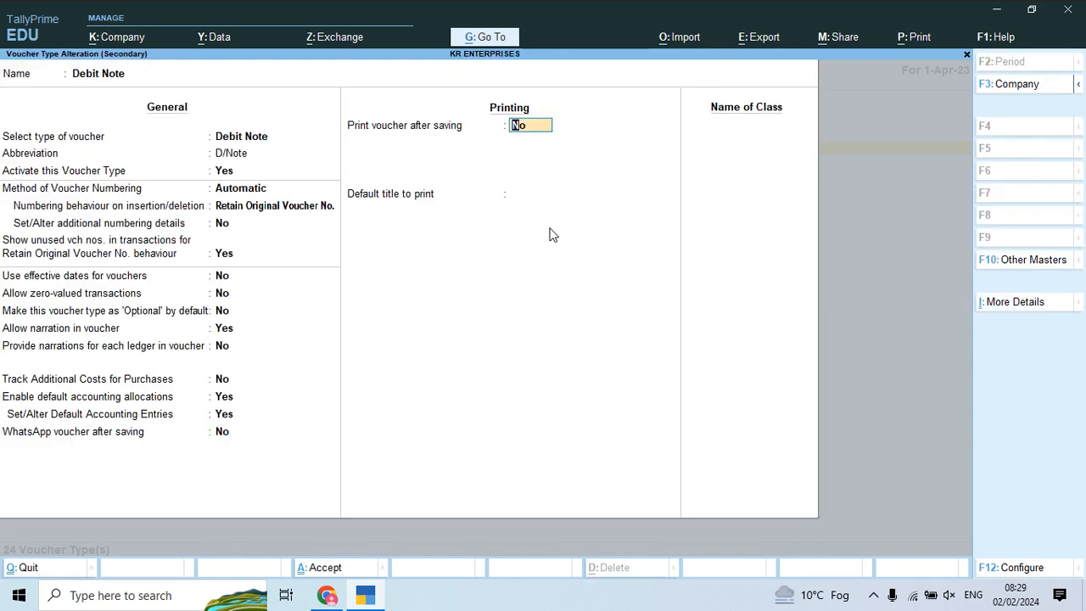
type("y")
key("Return")
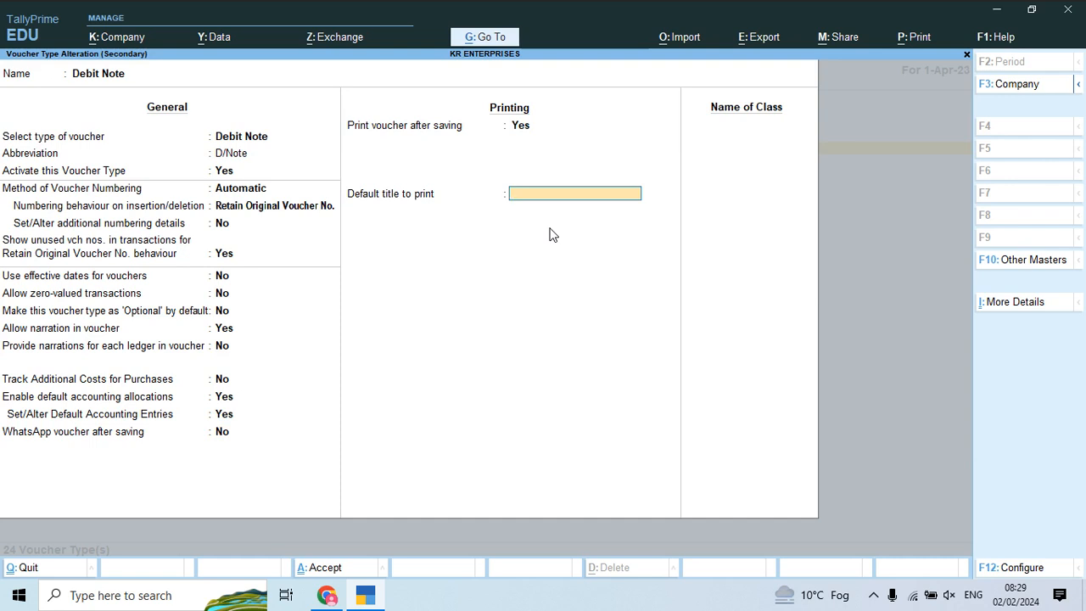
type("C")
key("BackSpace")
type("Debit Note")
key("Return")
key("Return")
key("Return")
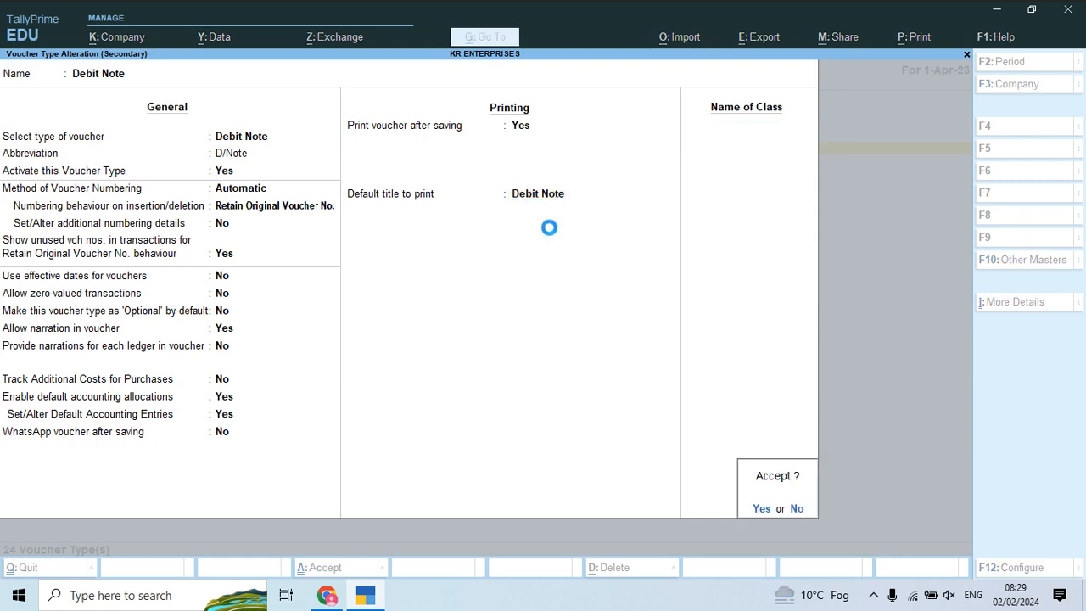
key("Down")
key("Down")
key("Down")
key("Down")
key("Down")
key("Down")
key("Down")
key("Down")
key("Down")
key("Down")
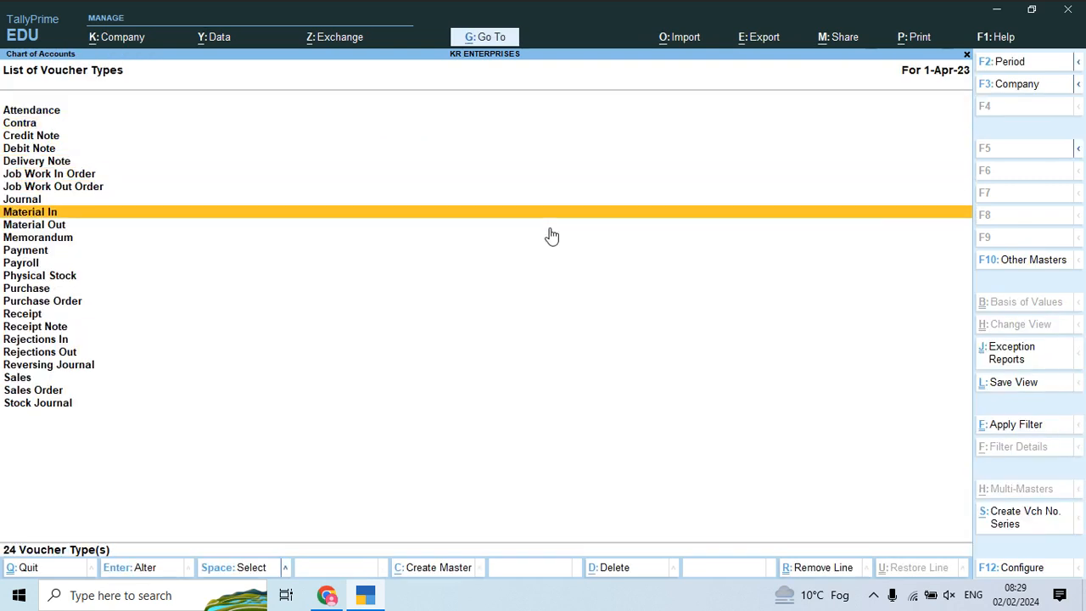
key("Up")
key("Up")
key("Up")
key("Up")
key("Up")
key("Up")
key("Up")
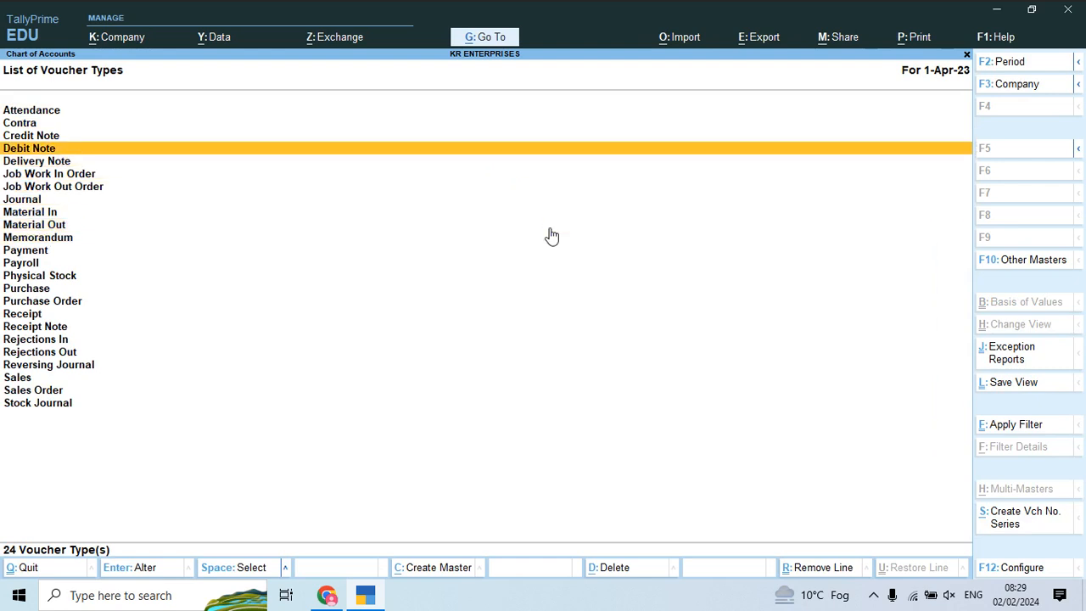
Step: Open Credit Note and enable default accounting allocations with Sales Return Account Central
key("Return")
key("Return")
key("Return")
key("Return")
key("Return")
key("Return")
key("Return")
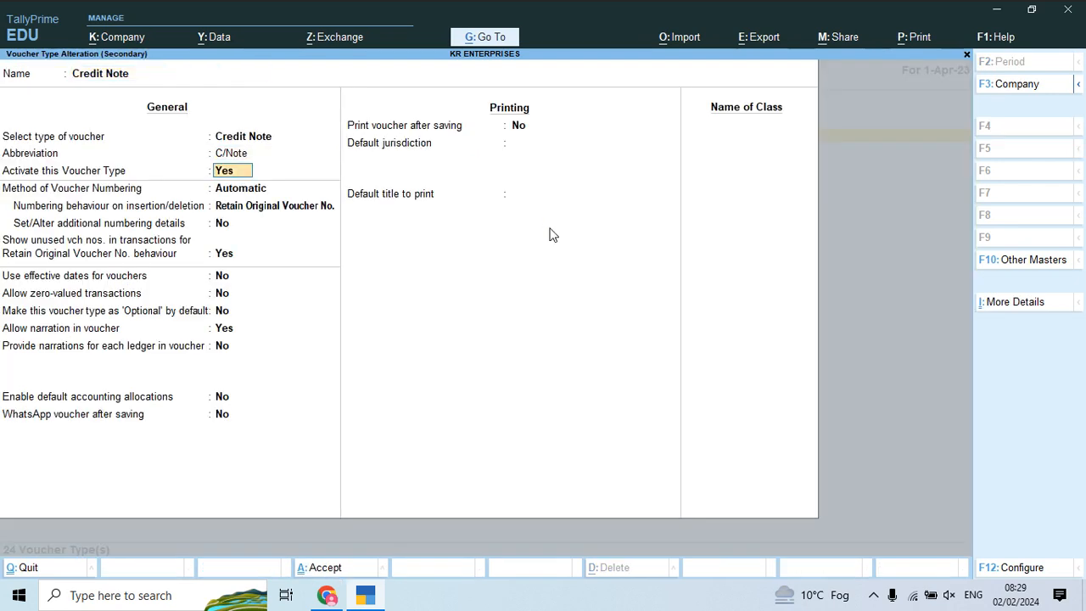
key("Return")
key("Return")
key("Return")
key("Return")
key("Return")
key("Return")
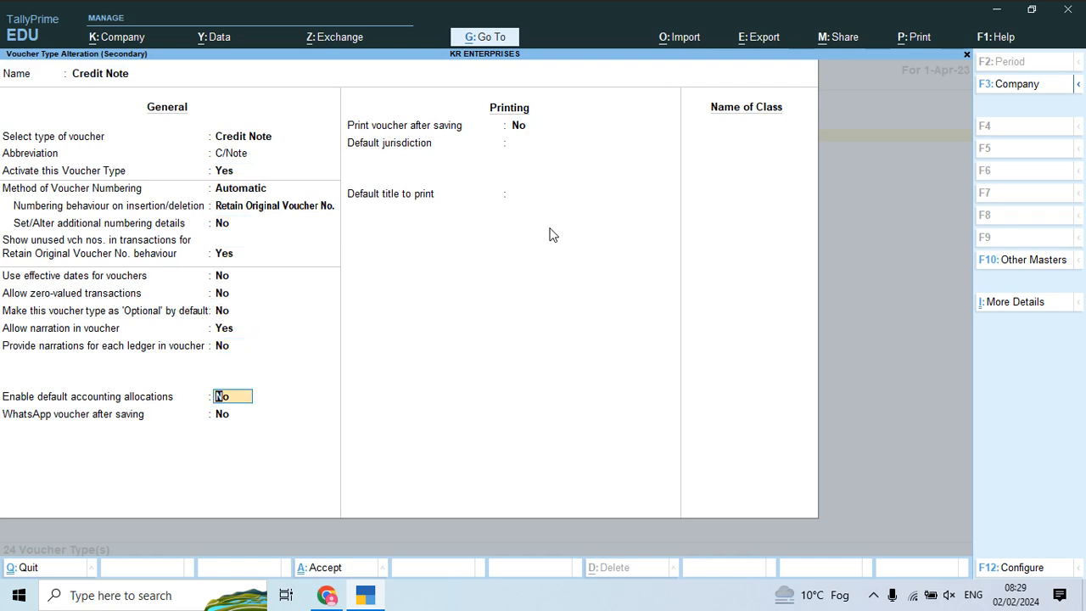
type("y")
key("Return")
type("y")
key("Return")
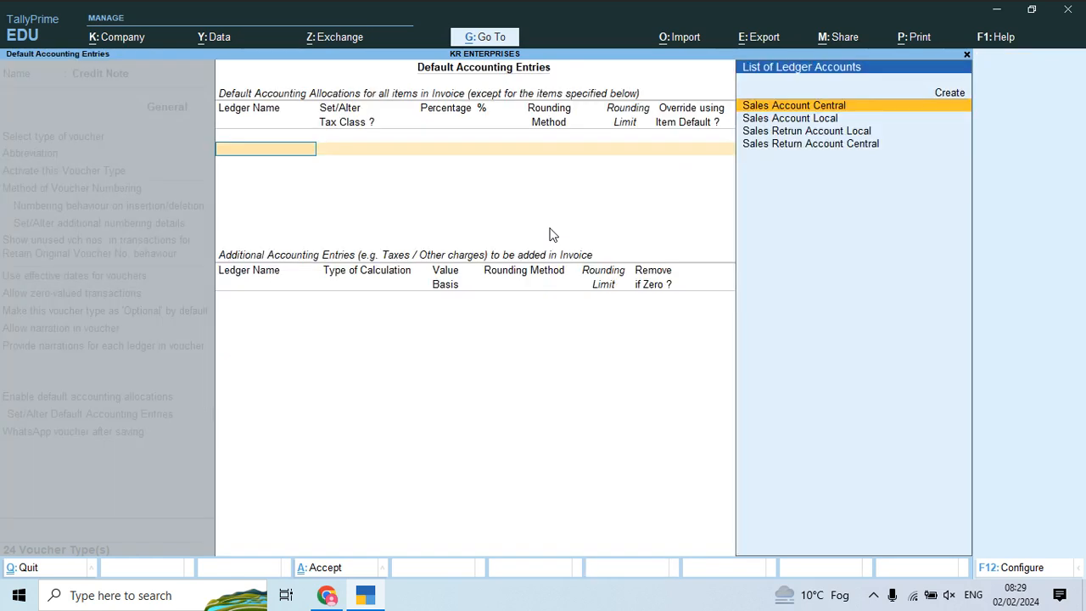
key("Down")
key("Down")
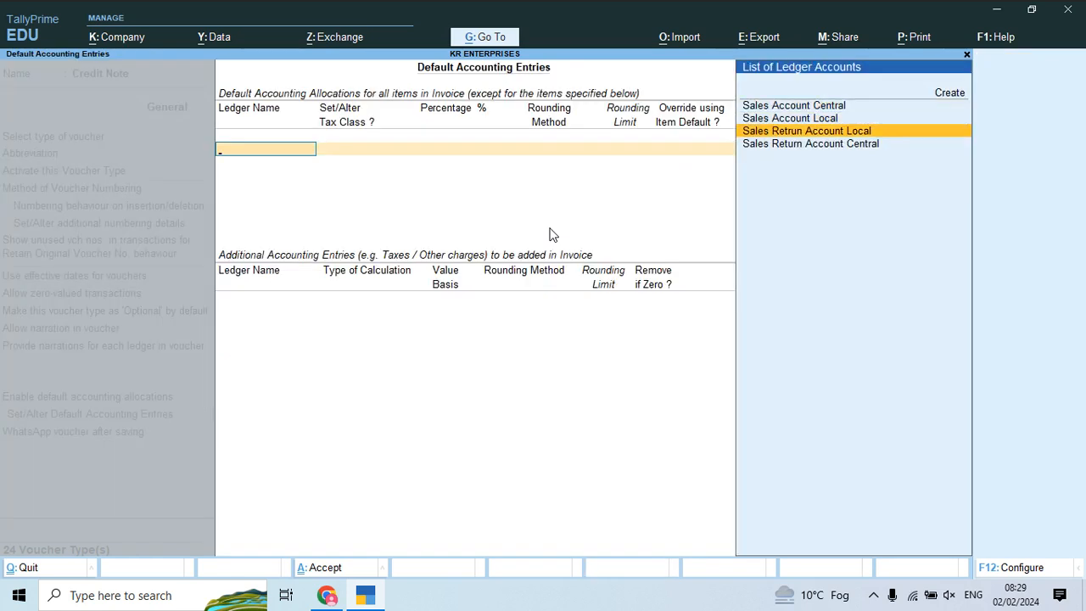
key("Down")
key("Return")
key("Return")
key("Return")
key("Return")
Step: Add Discount Allow on current subtotal and Freight & Forwading Charges at a flat rate
type("Dis")
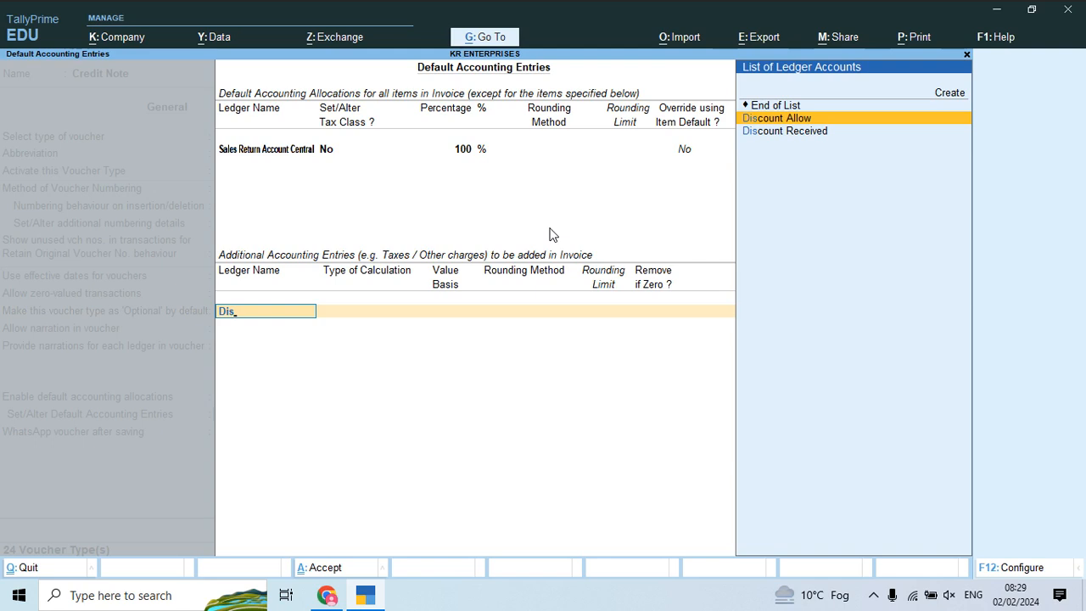
key("Return")
key("Down")
key("Down")
key("Down")
key("Down")
key("Down")
key("Down")
key("Down")
key("Down")
key("Up")
key("Up")
key("Return")
key("Return")
key("Return")
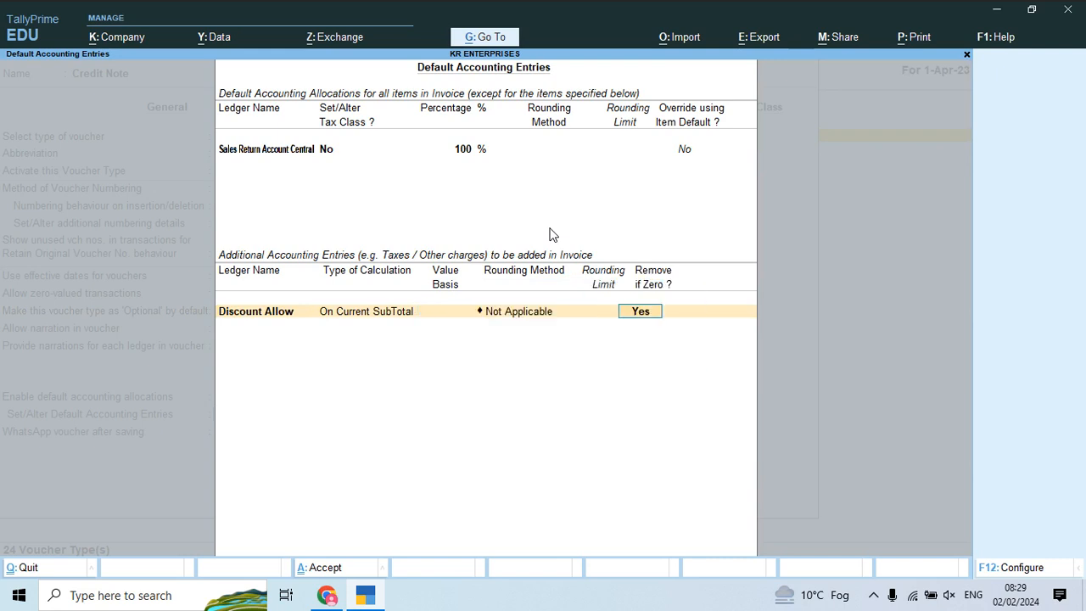
key("Return")
type("F")
key("Return")
key("Down")
key("Return")
key("Return")
key("Return")
key("Return")
Step: Add Igst Output, Cgst Output and Sgst Output with GST calculation
type("Ig")
key("Down")
key("Down")
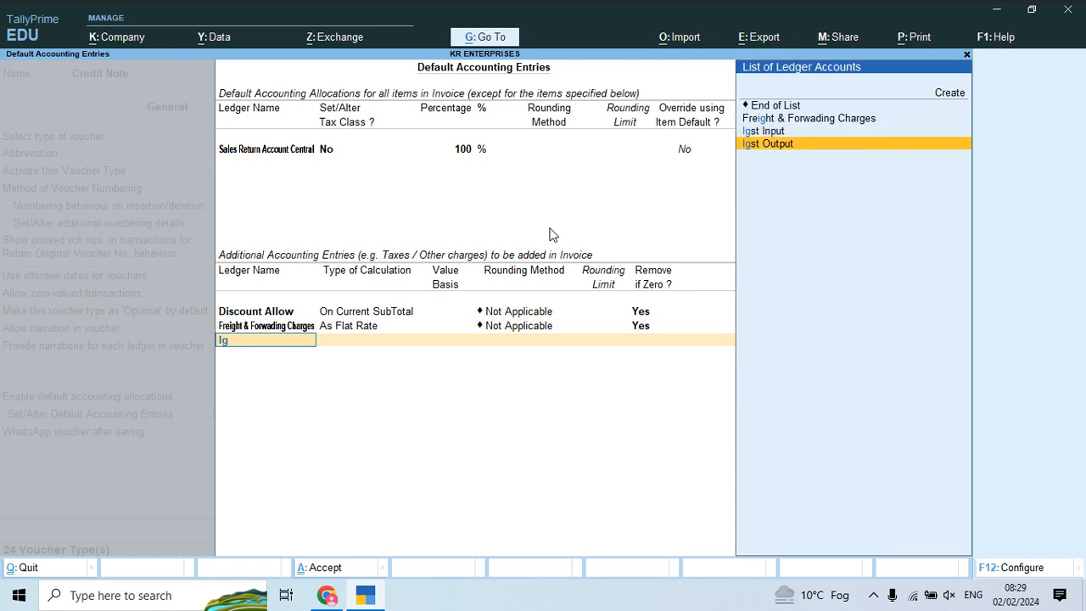
key("Return")
key("Return")
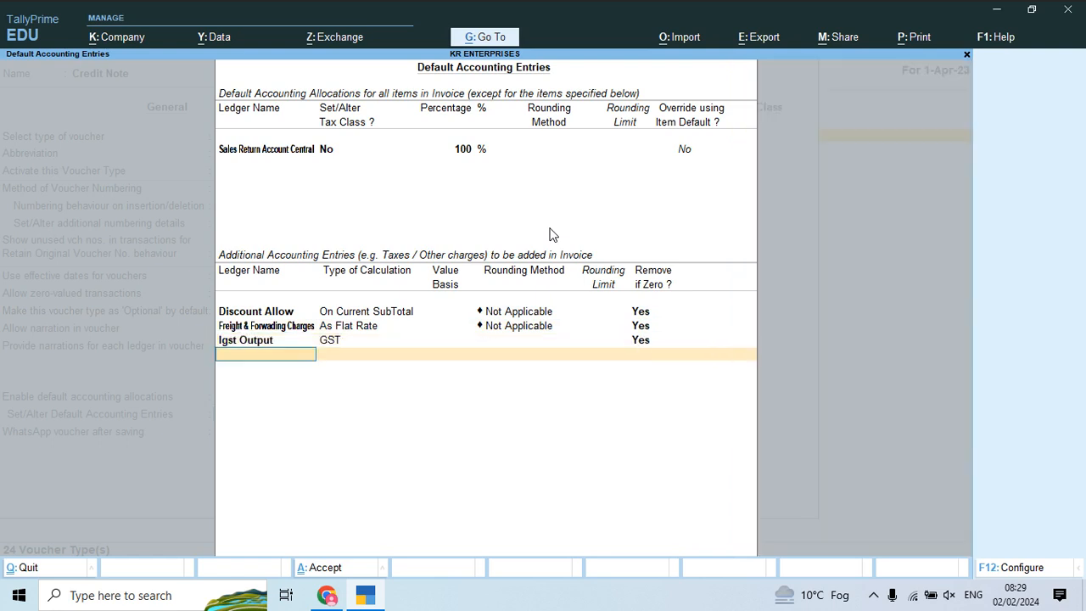
type("Cgs")
key("Down")
key("Return")
key("Return")
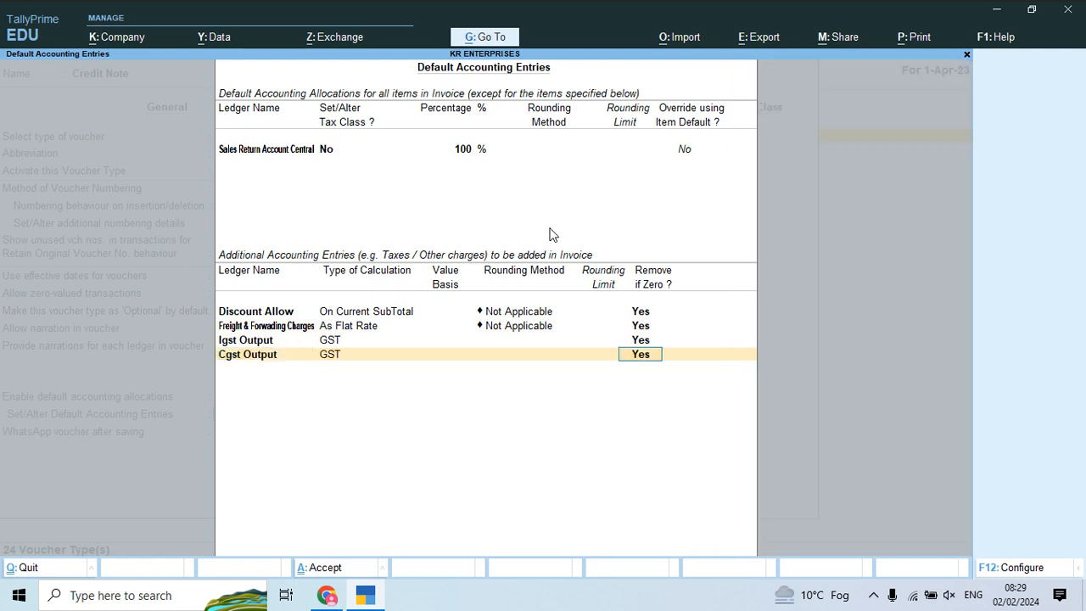
type("Sgs")
key("Down")
key("Return")
key("Return")
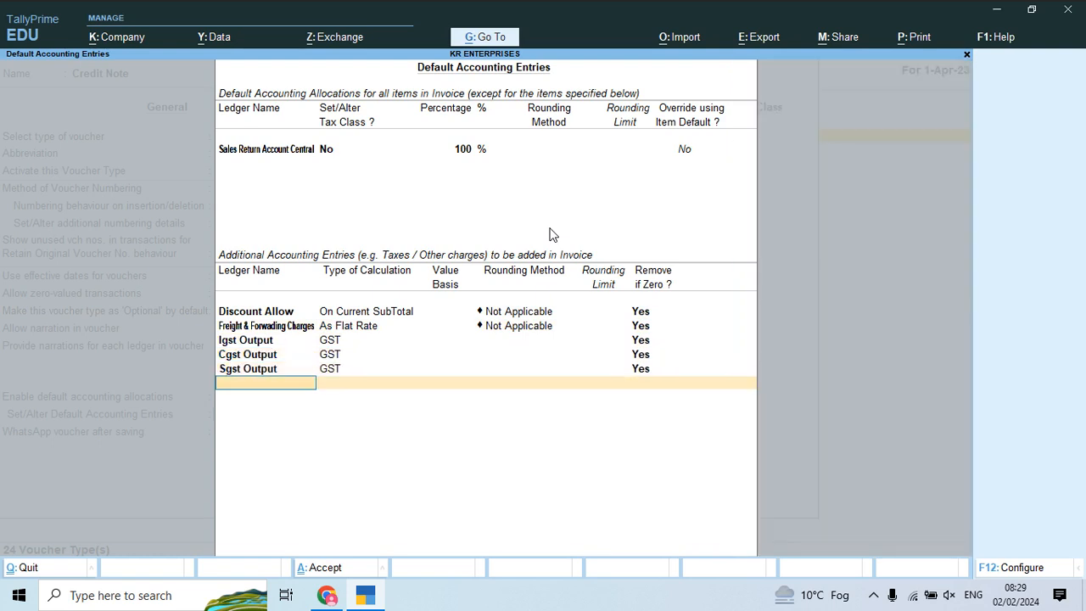
key("Return")
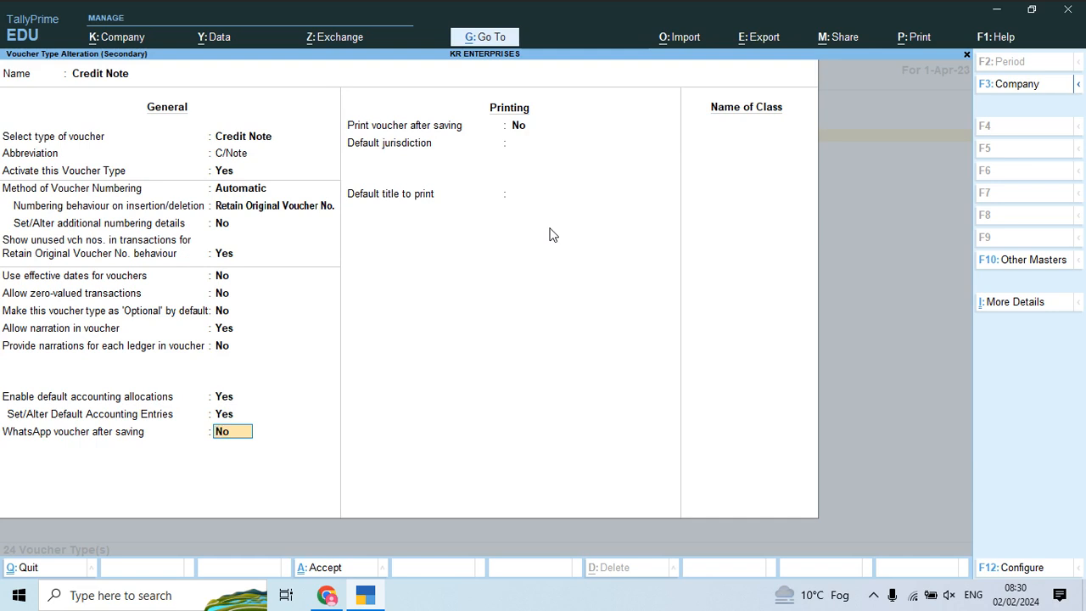
Step: Make Credit Note print after saving with jurisdiction Delhi and title 'Credit Note', then save
key("Return")
type("y")
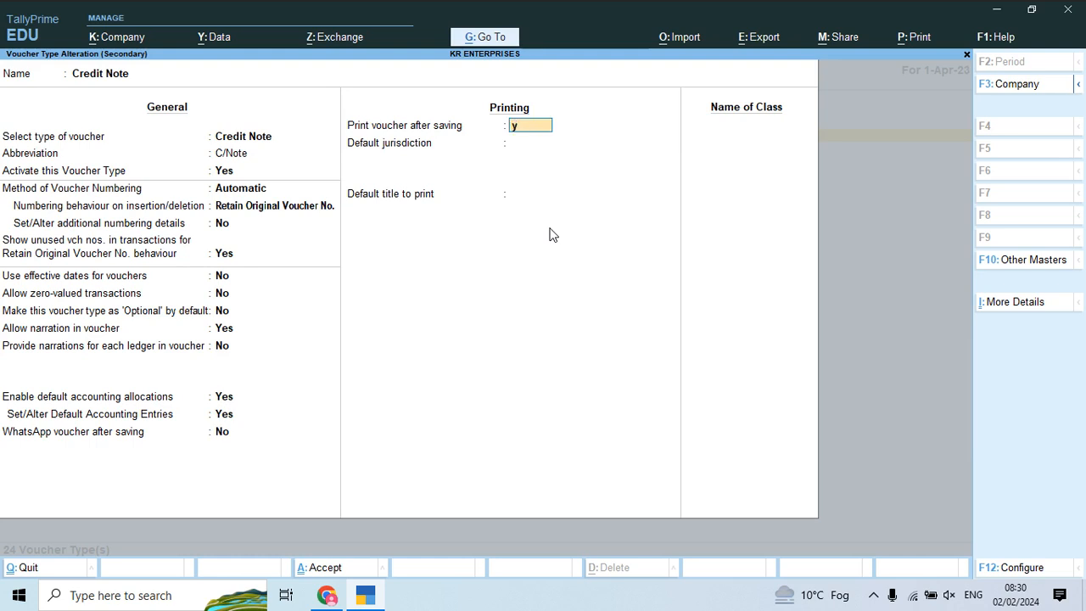
key("Return")
type("Delhi")
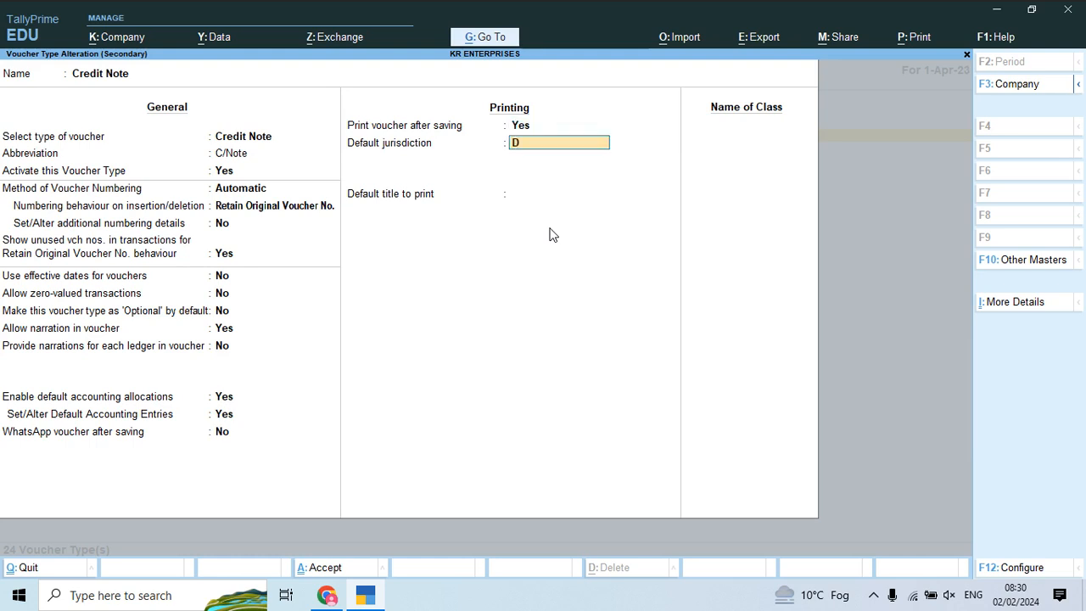
key("Return")
type("Credit Not")
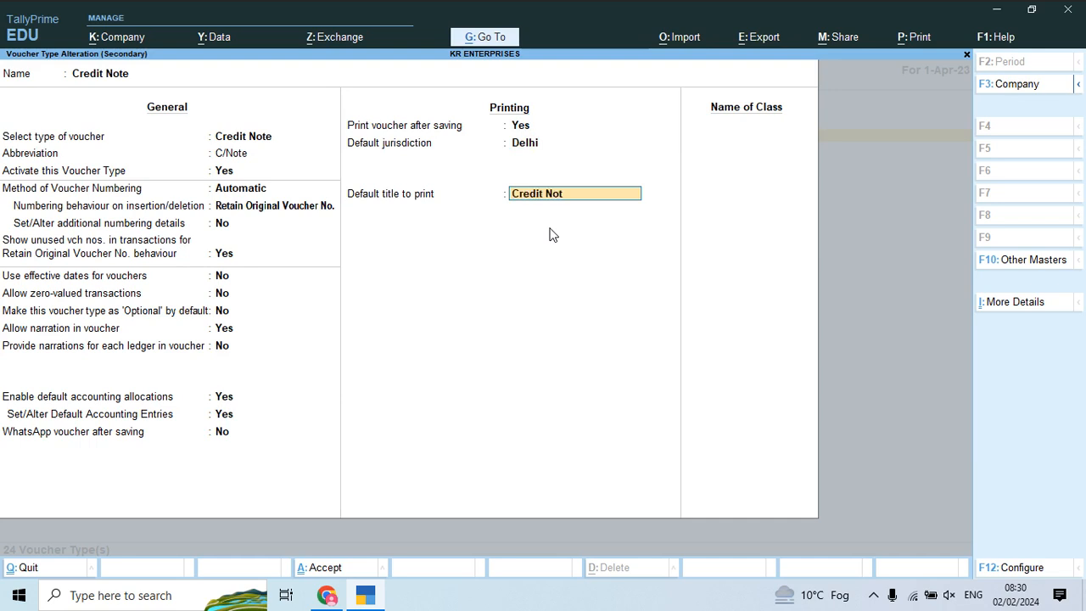
type("e")
key("Return")
key("Return")
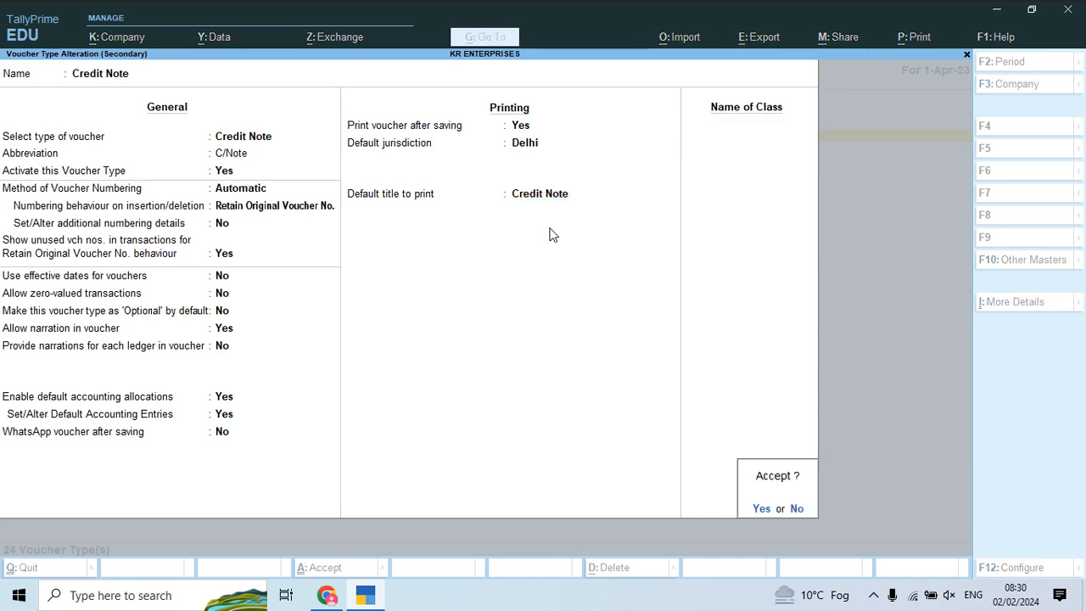
key("Return")
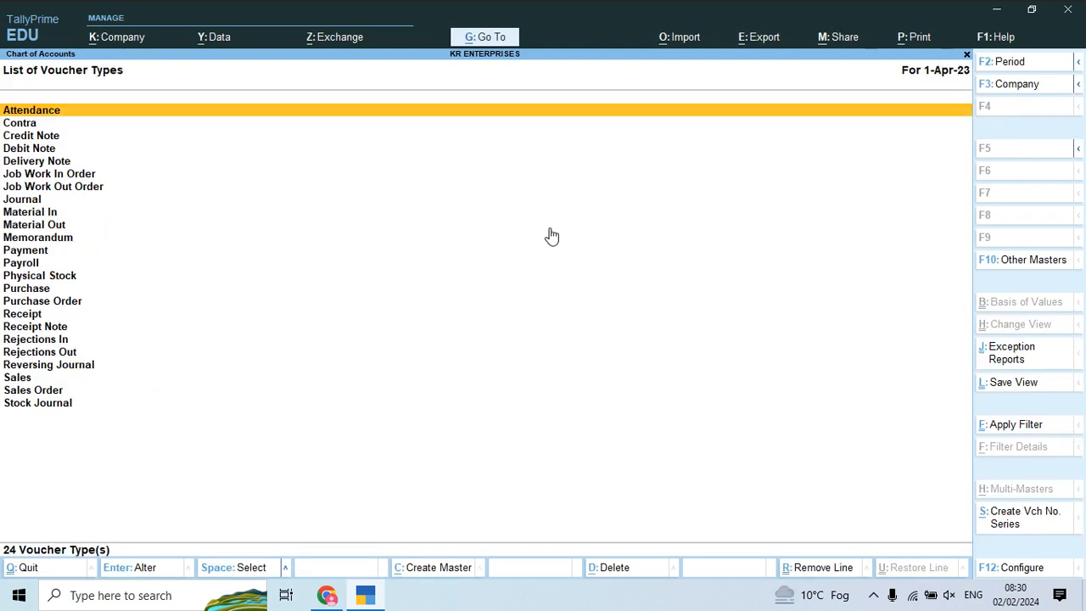
key("Down")
key("Down")
key("Down")
key("Down")
key("Down")
key("Down")
key("Down")
key("Down")
key("Down")
key("Down")
key("Down")
key("Down")
key("Down")
key("Down")
key("Down")
key("Down")
key("Down")
key("Down")
key("Down")
key("Down")
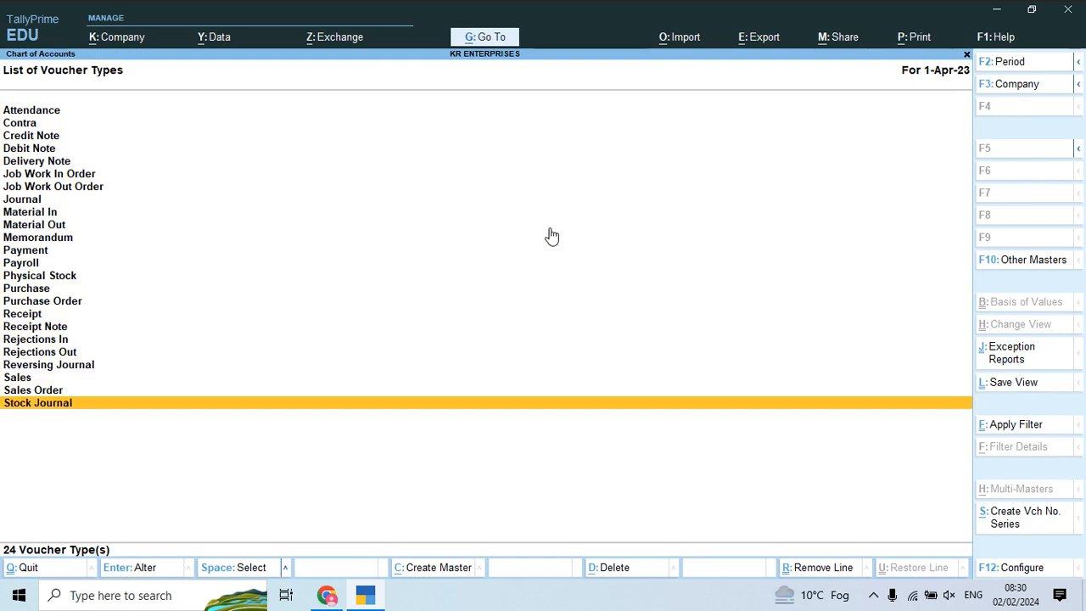
key("Escape")
key("Escape")
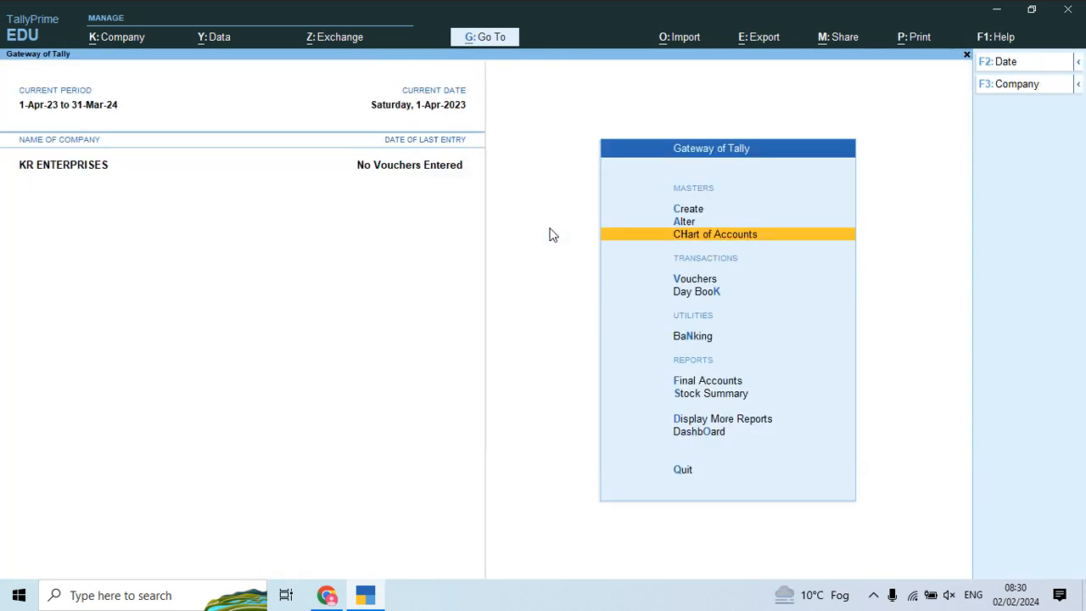
Step: Start a new Purchase voucher No. 1 dated 1-Apr-23, then bring up the Project 15.pdf notes
key("Down")
key("Return")
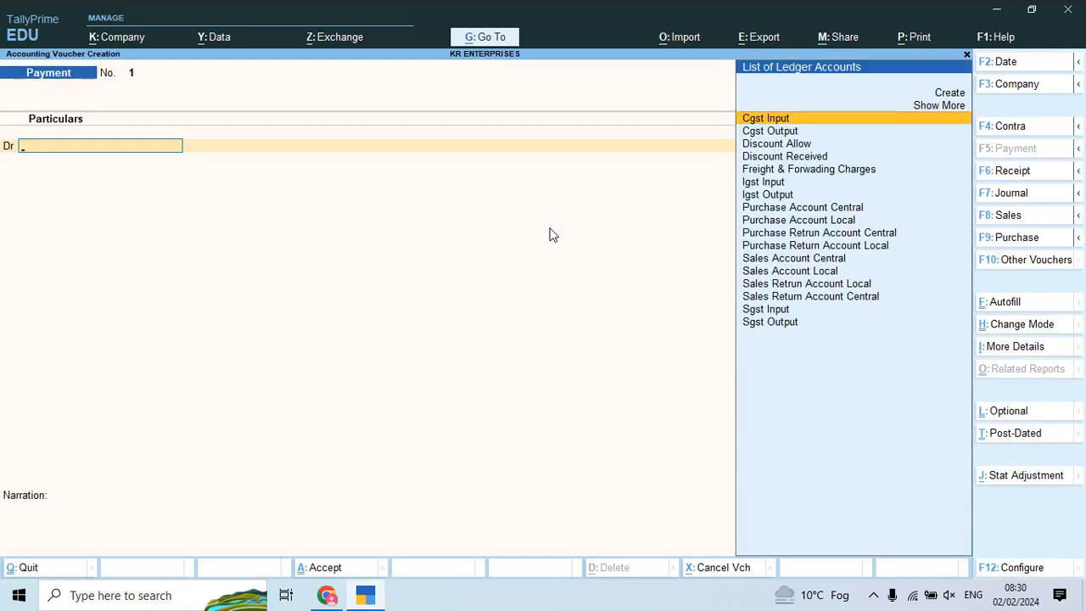
key("F9")
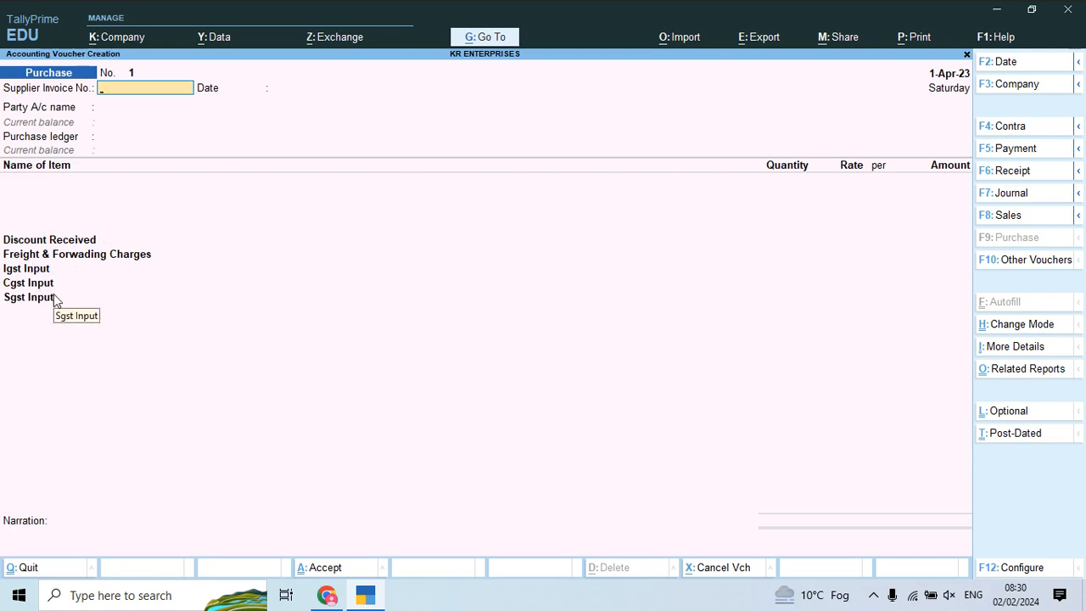
key("alt+Tab")
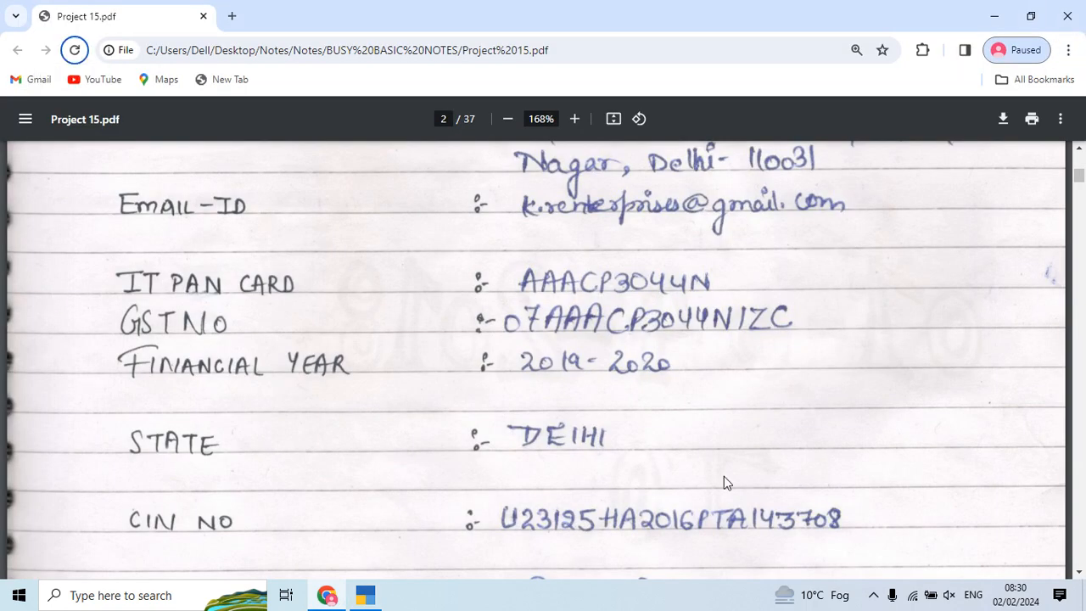
Step: Page to page 12 of Project 15.pdf and scroll to the Polylace India purchase invoice
key("Right")
key("Right")
key("Right")
key("Right")
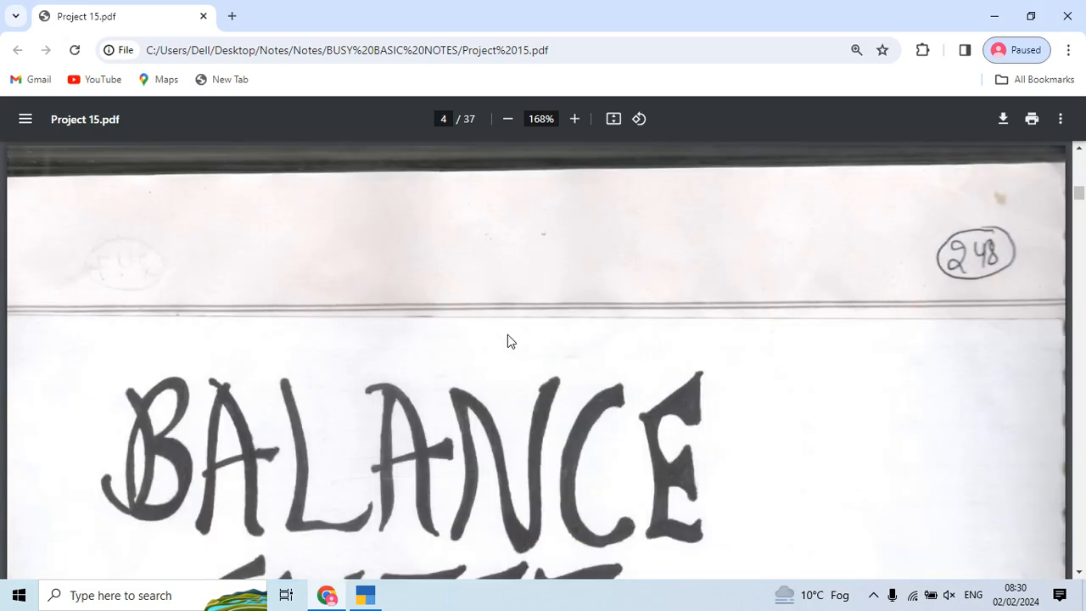
key("Right")
key("Right")
key("Right")
key("Right")
key("Right")
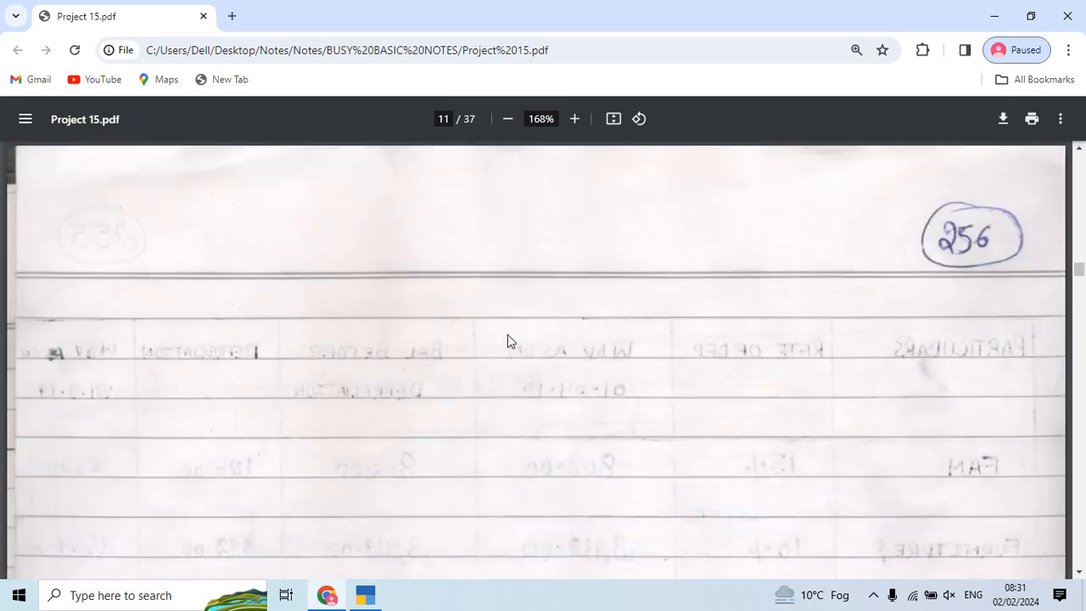
scroll(507, 341, "down", 10)
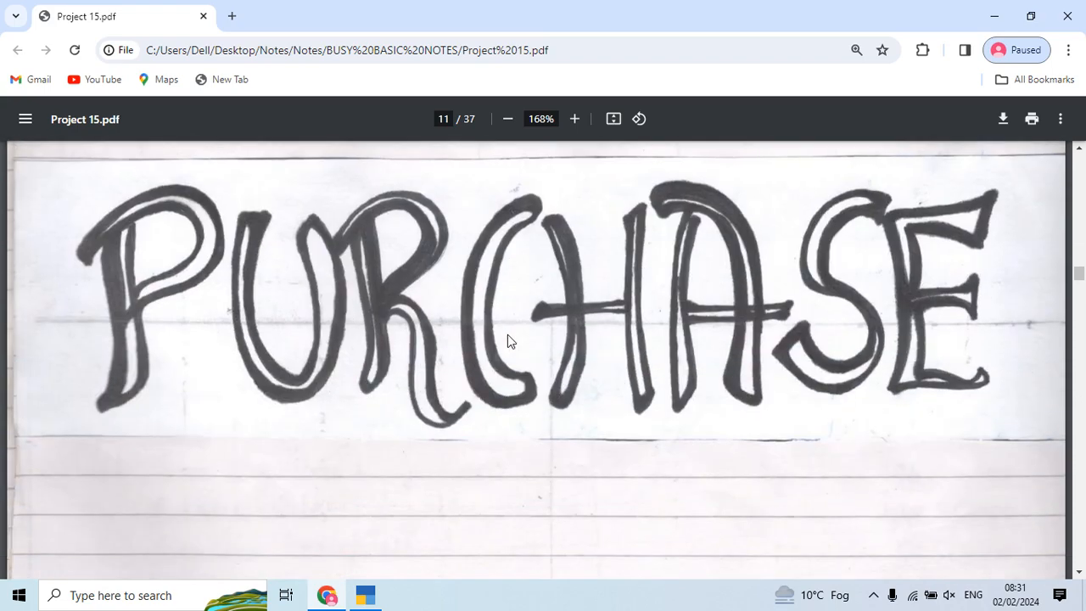
scroll(507, 340, "down", 10)
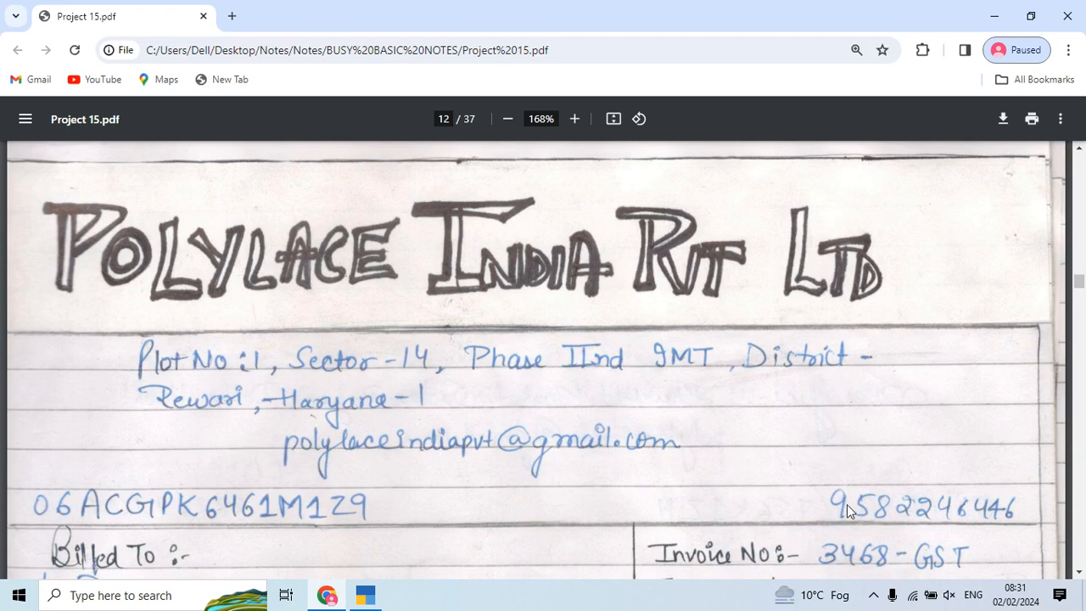
scroll(848, 508, "down", 1)
Step: Enter supplier invoice number 3468 dated 1-Apr-23 on the Purchase voucher
key("alt+Tab")
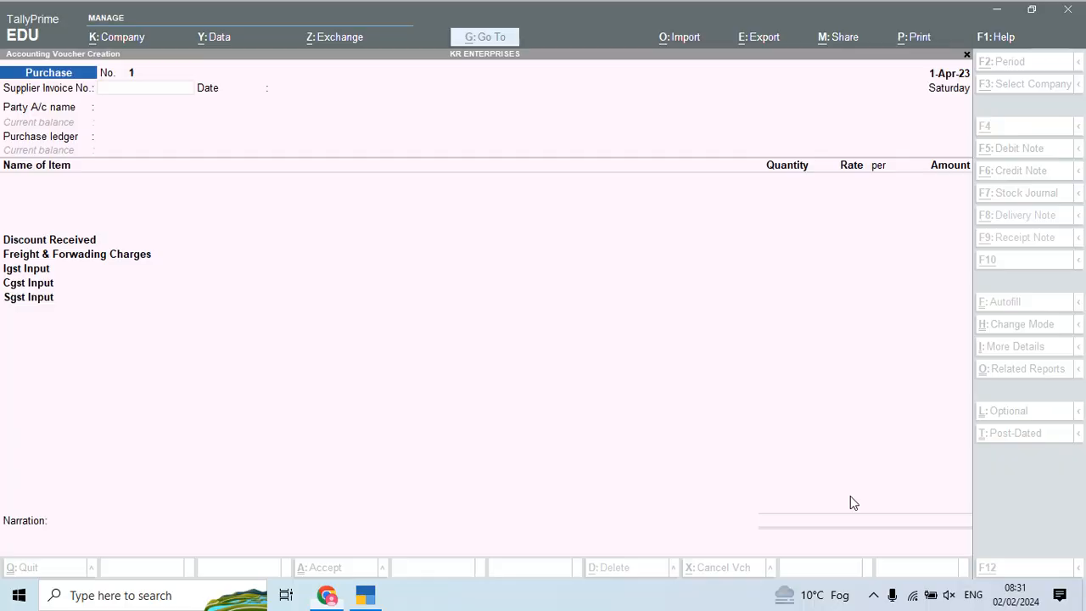
type("3468")
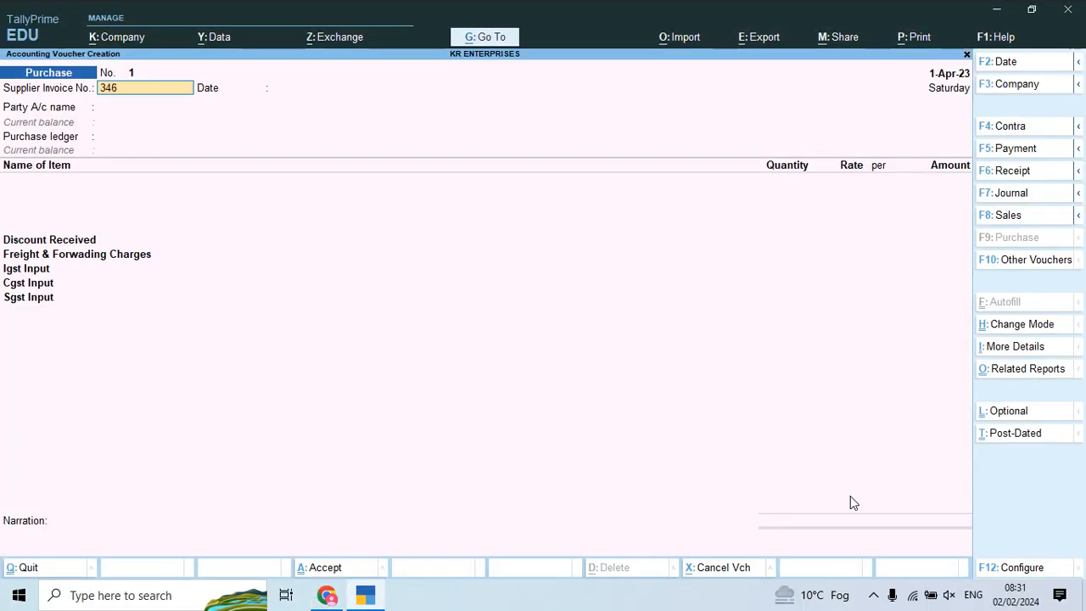
key("Return")
key("Return")
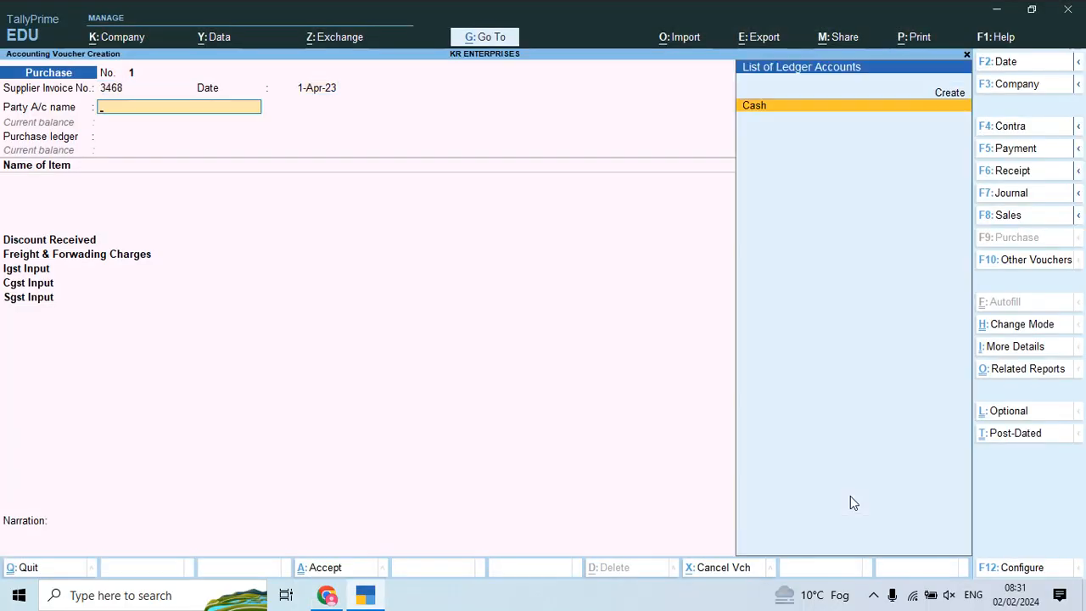
Step: Start a new ledger named Polylace India Pvt Ltd under Sundry Creditors
key("alt+c")
key("alt+Tab")
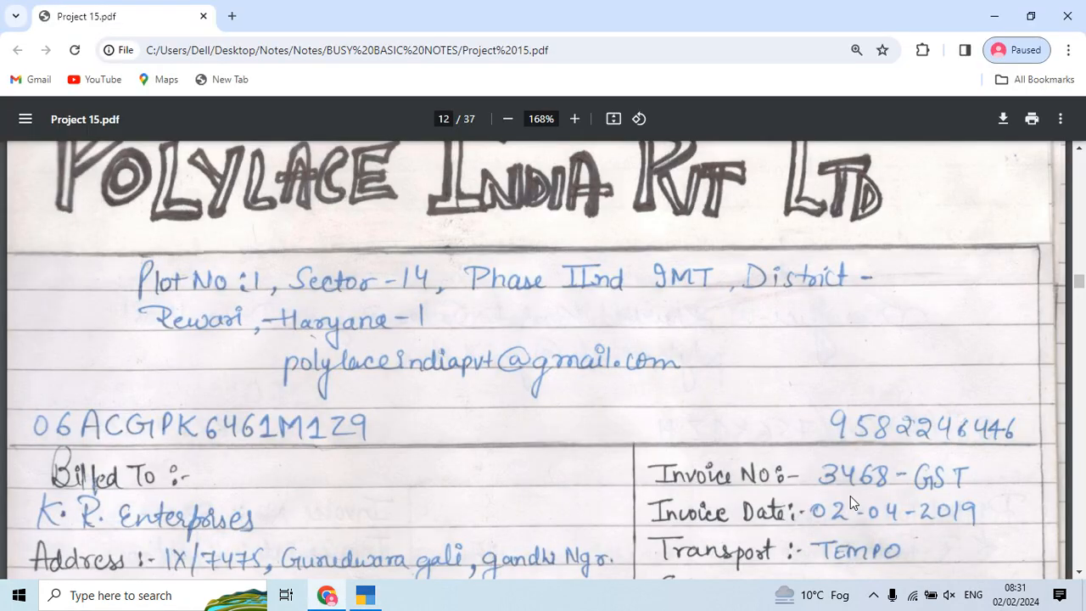
scroll(850, 495, "up", 1)
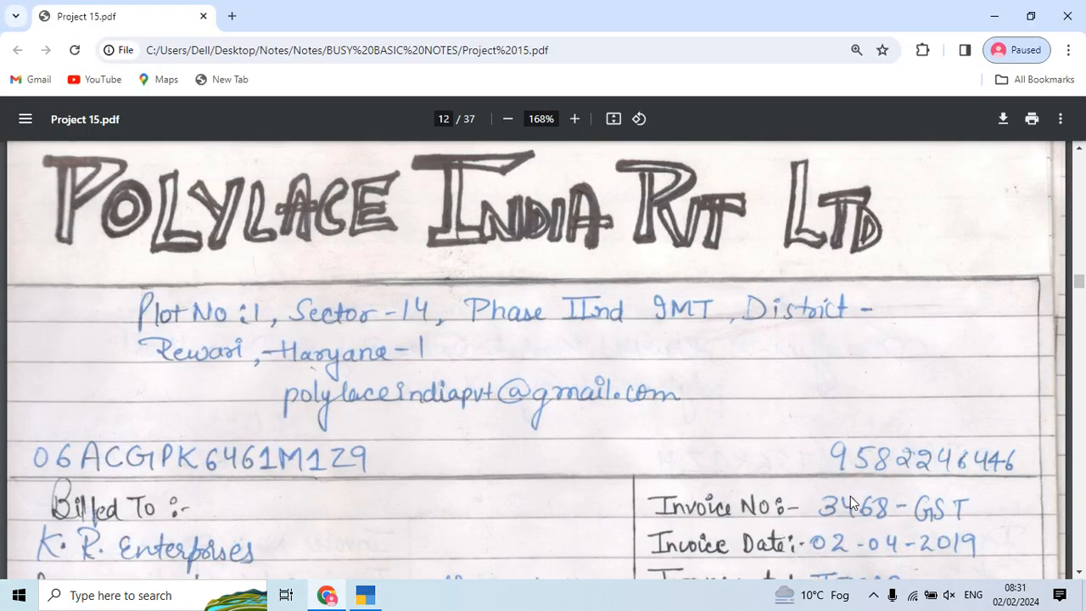
key("alt+Tab")
type("Po")
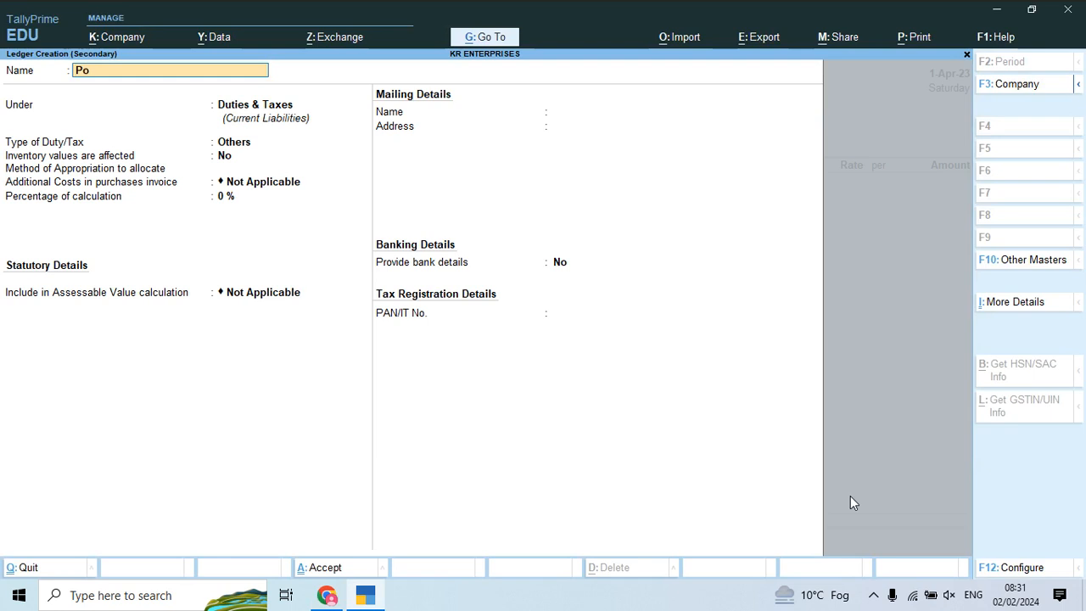
type("lylace inida")
key("BackSpace")
key("BackSpace")
type("dia Pvt Ltd")
key("Return")
type("Sun")
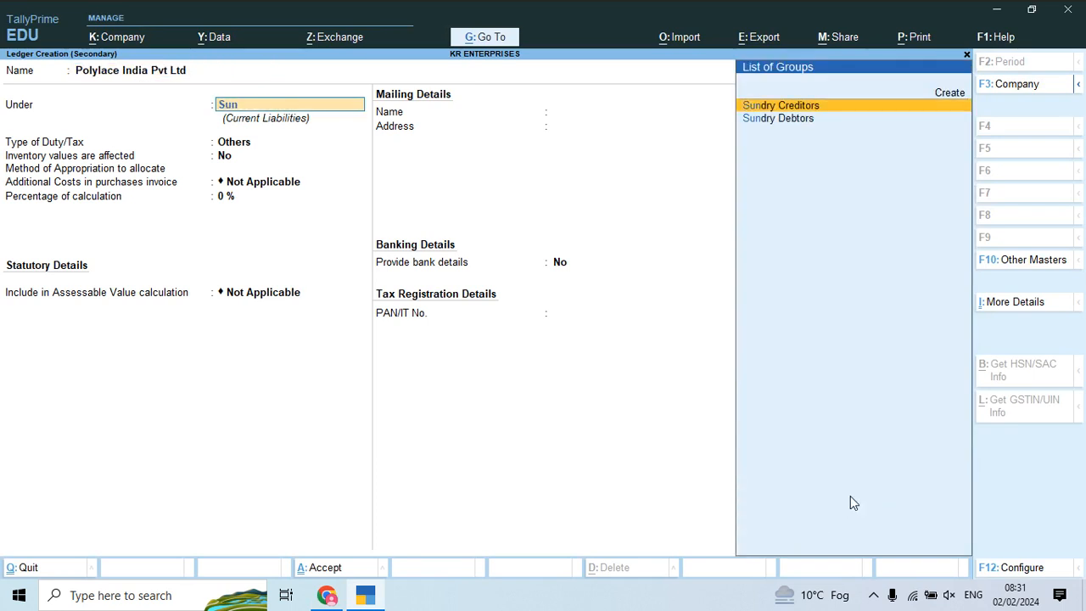
key("Return")
key("Return")
key("Return")
key("Return")
key("Return")
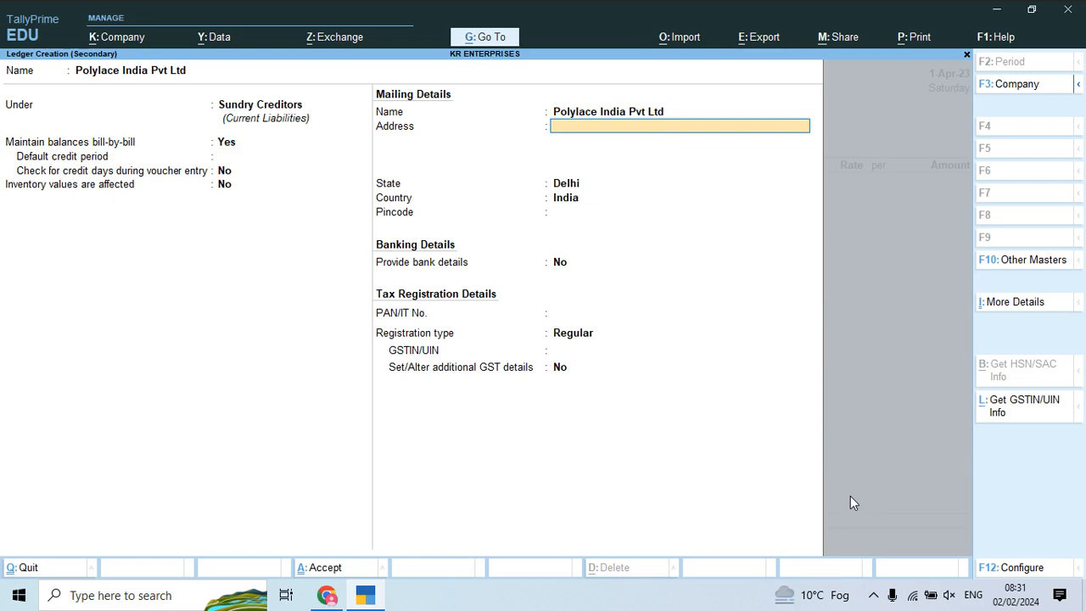
Step: Set the supplier ledger's state to Haryana and skip the bank details
type("Hry")
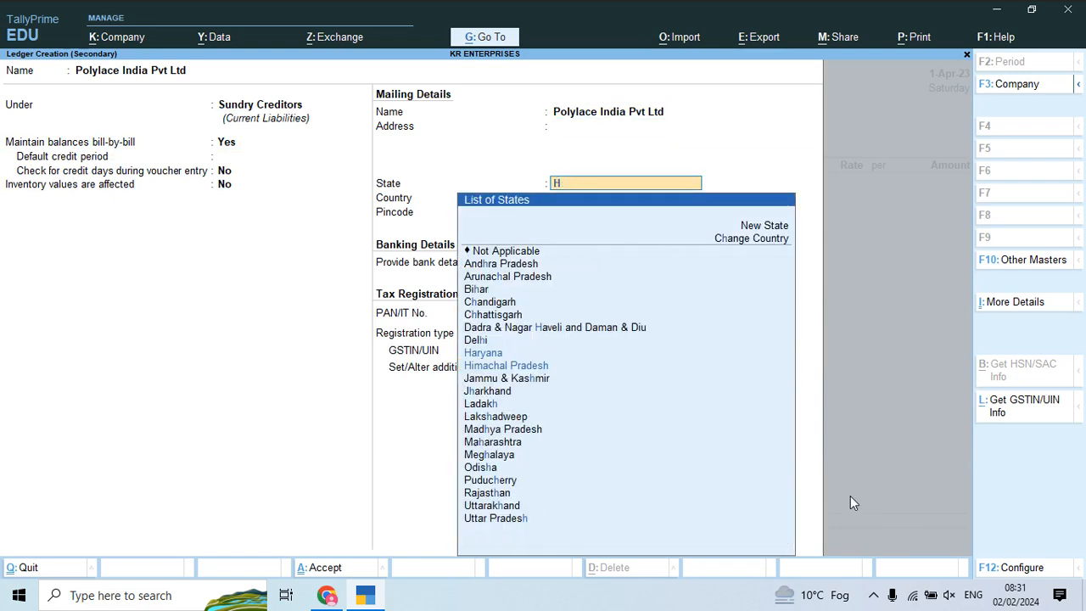
key("BackSpace")
type("ay")
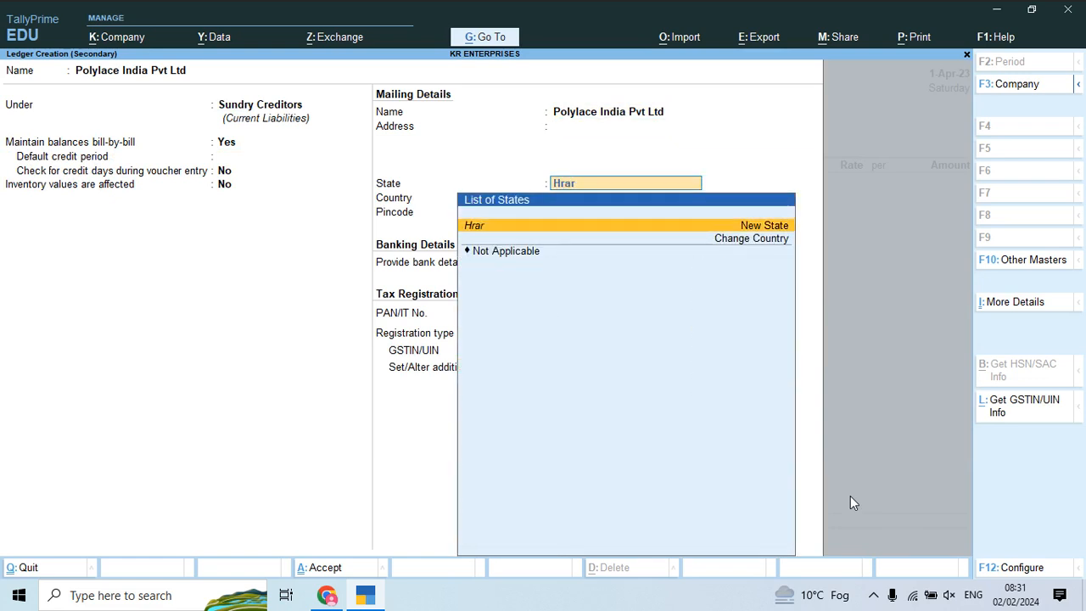
key("BackSpace")
key("BackSpace")
key("BackSpace")
key("BackSpace")
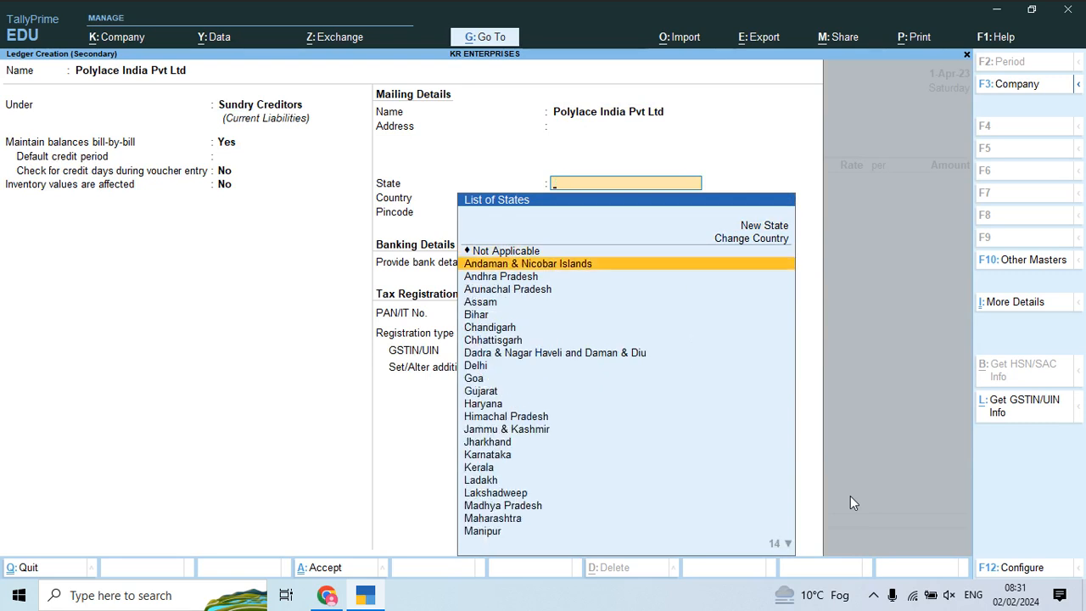
type("H")
key("Down")
key("Return")
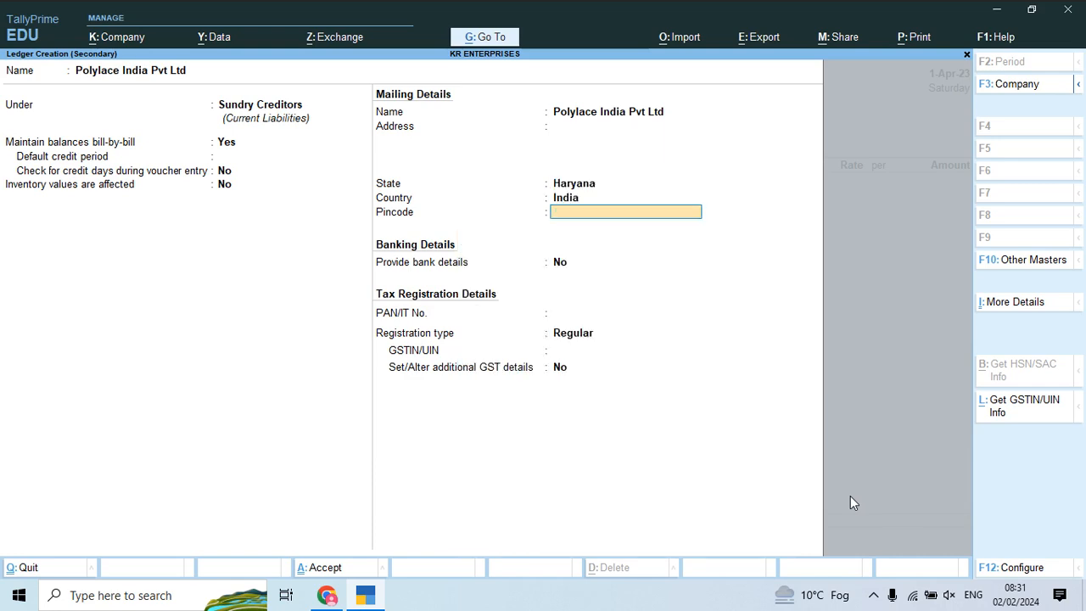
key("alt+Tab")
key("alt+Tab")
key("Return")
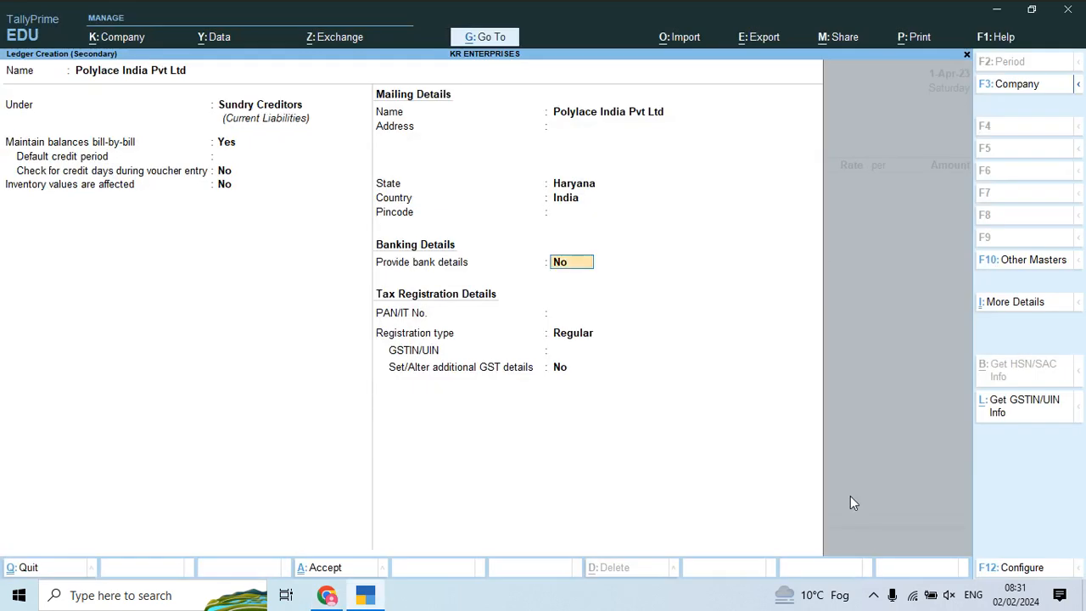
key("Return")
key("Return")
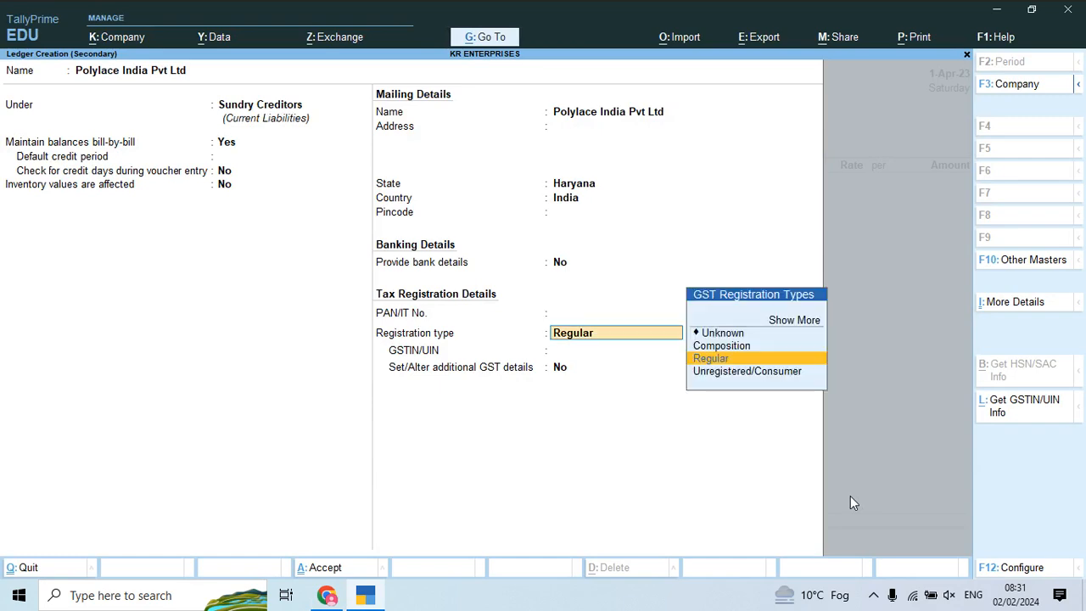
key("Return")
Step: Keep Regular GST registration, enter the supplier's GSTIN from the invoice, and save the ledger
key("alt+Tab")
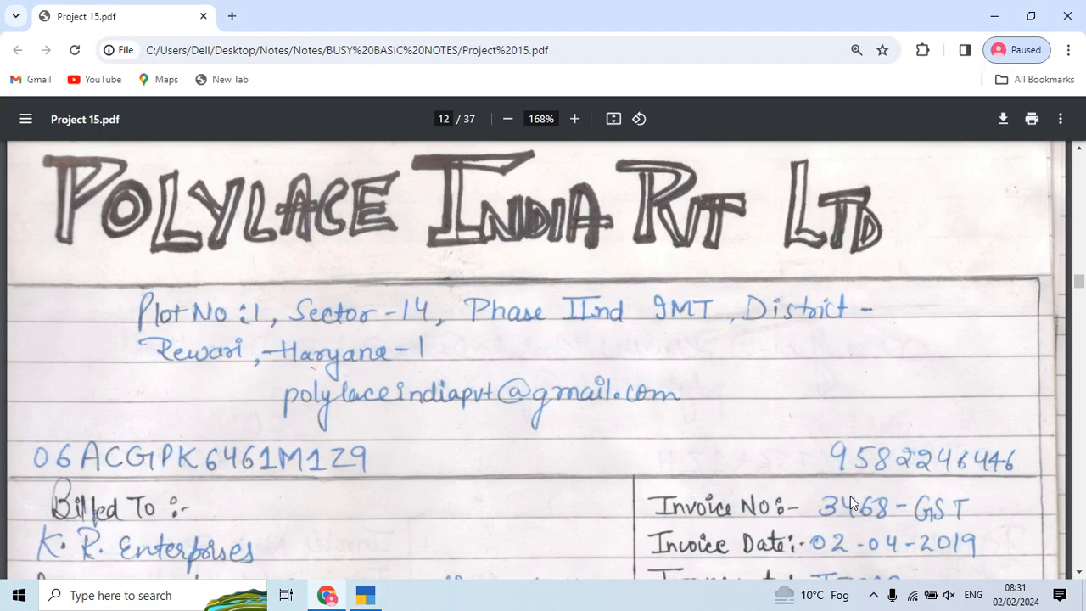
key("alt+Tab")
key("alt+Tab")
key("alt+Tab")
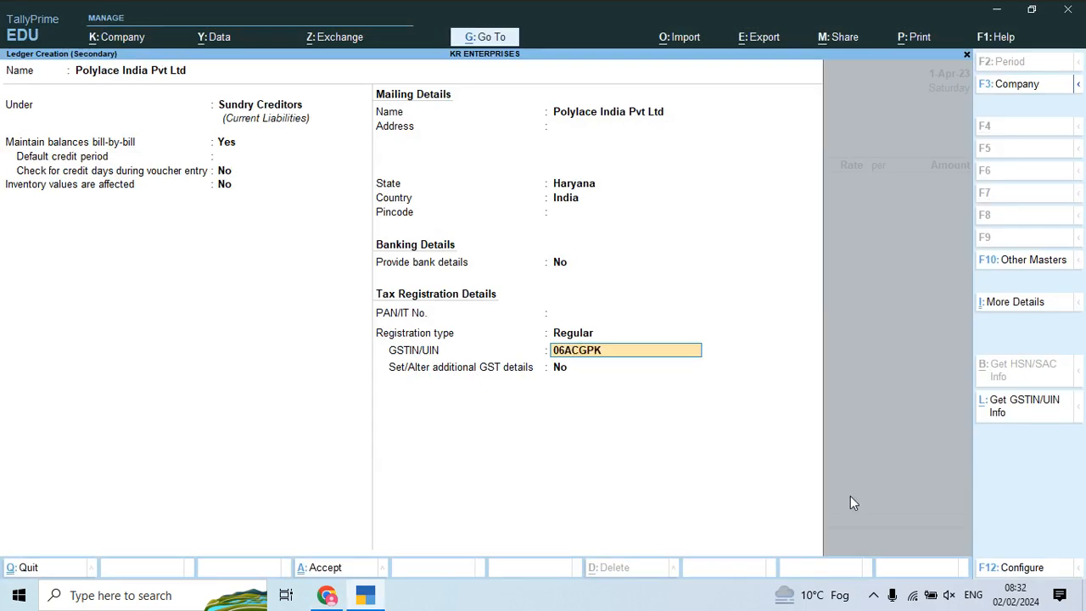
key("alt+Tab")
key("alt+Tab")
key("alt+Tab")
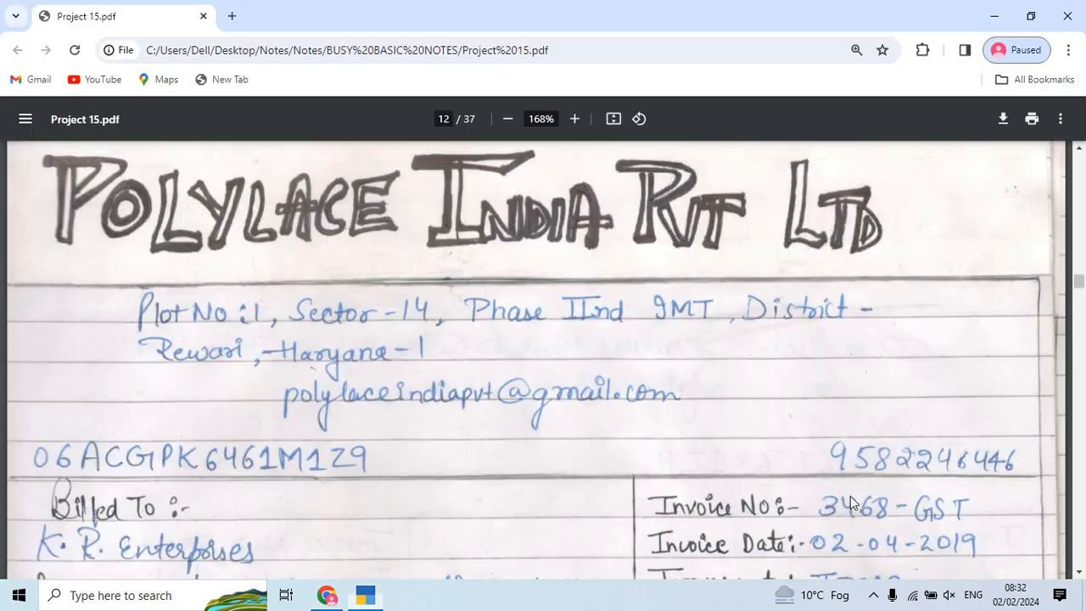
key("alt+Tab")
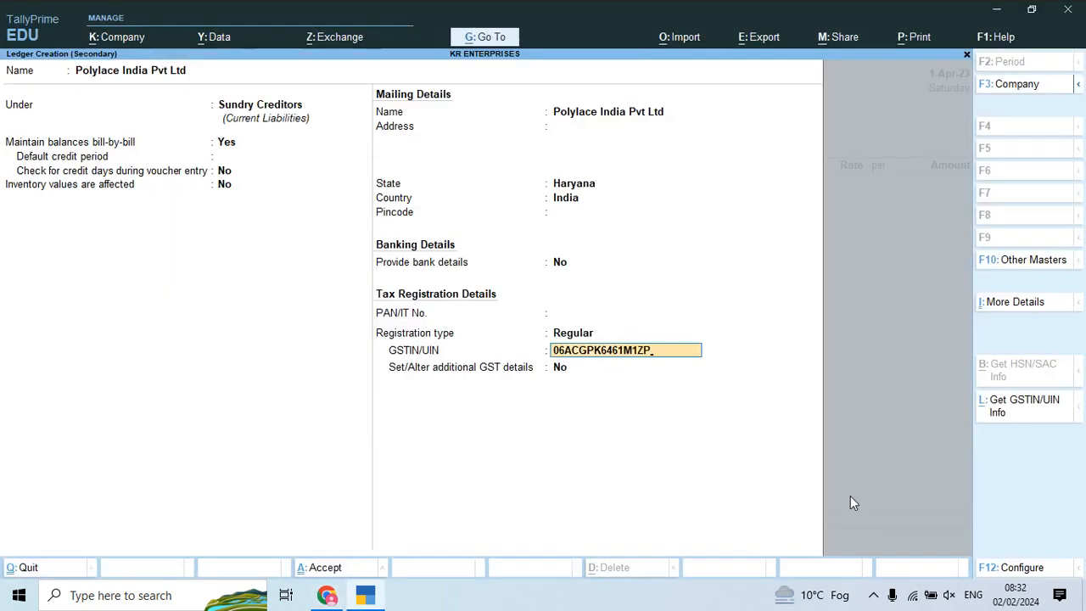
key("Return")
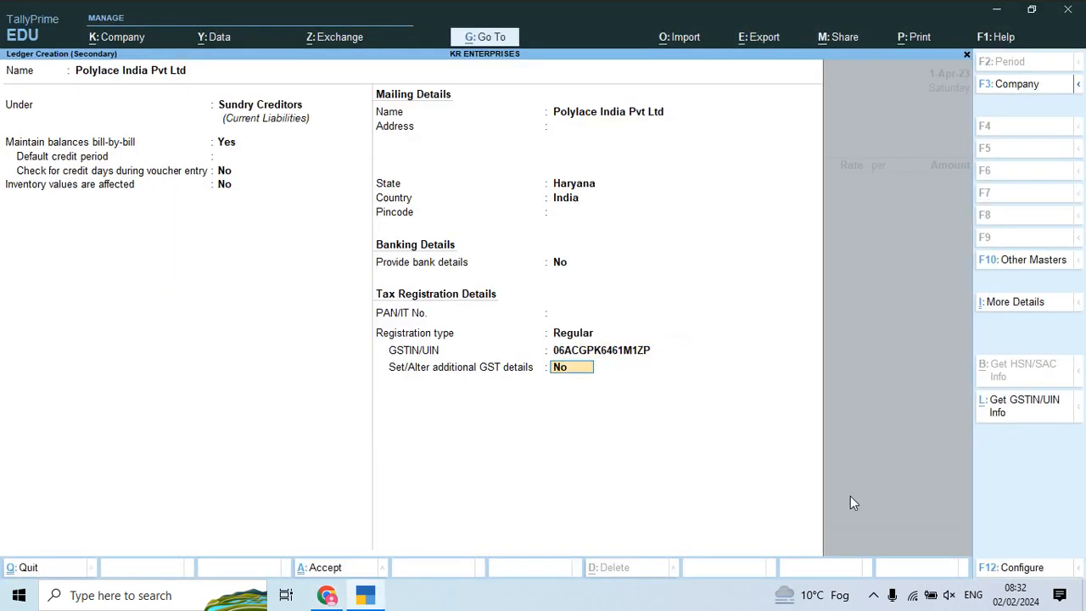
key("Up")
key("BackSpace")
type("9")
key("Return")
key("Return")
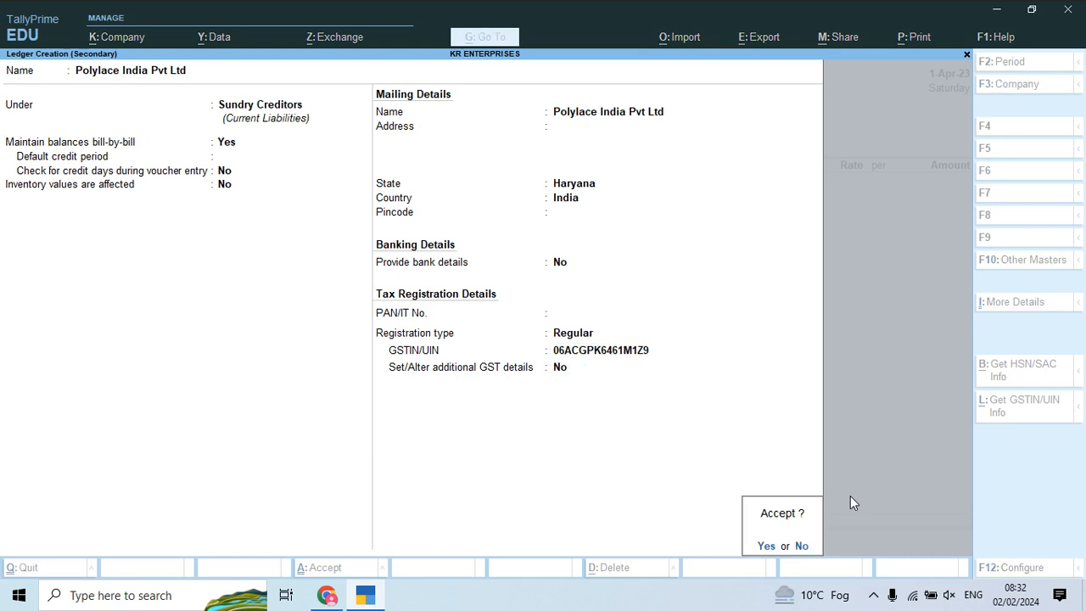
key("Return")
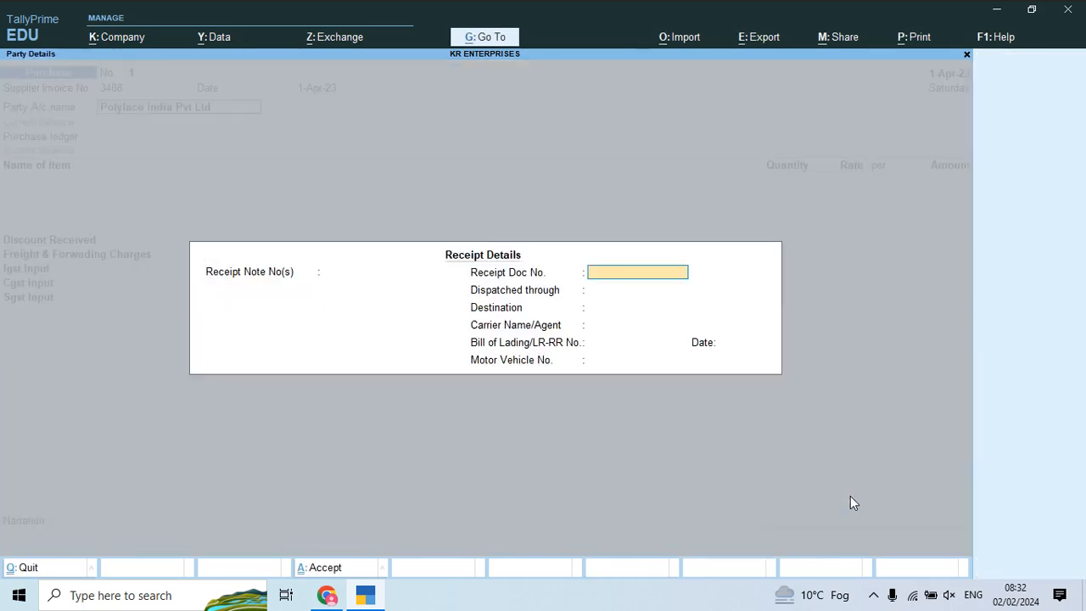
Step: Accept the party details and choose Purchase Account Central as the purchase ledger
key("ctrl+a")
key("Return")
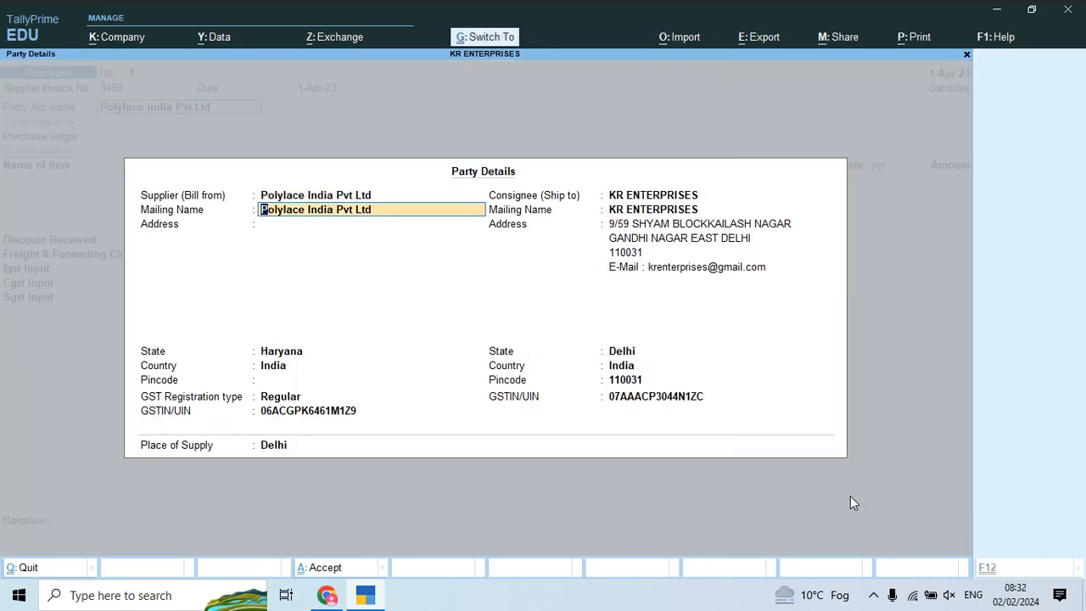
key("ctrl+a")
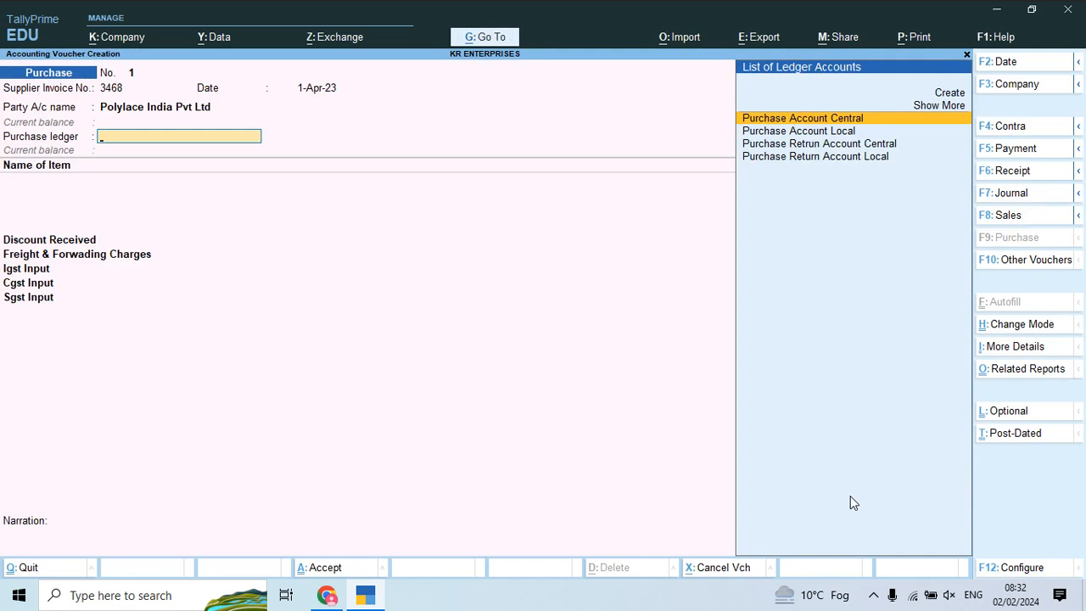
key("Down")
key("Up")
key("alt+Tab")
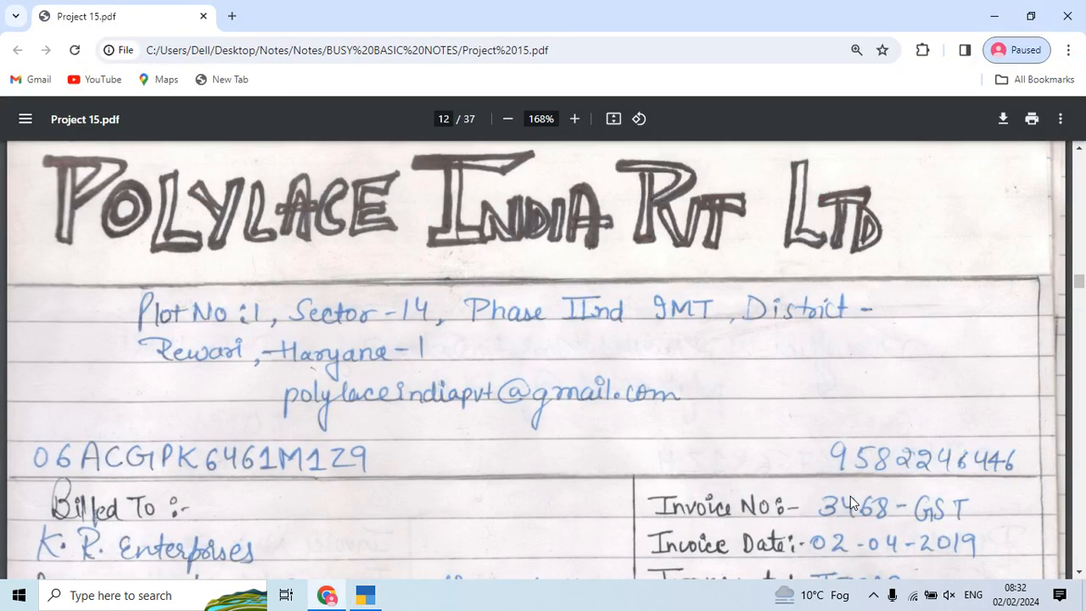
key("alt+Tab")
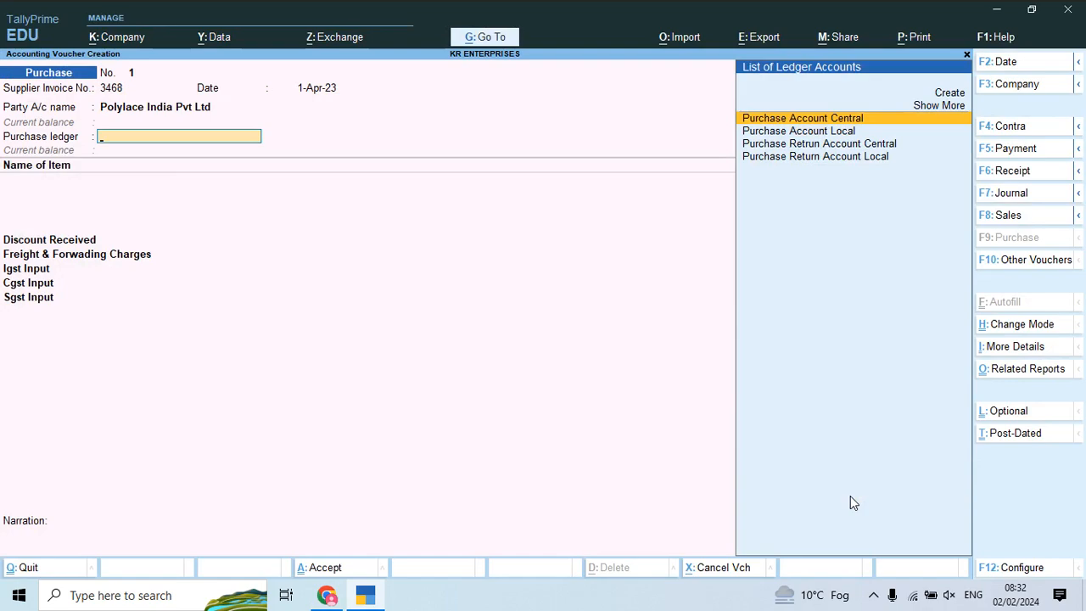
key("Return")
Step: Create a new stock item named Zip 01 for the first invoice line
key("alt+Tab")
scroll(850, 496, "down", 4)
scroll(849, 495, "down", 3)
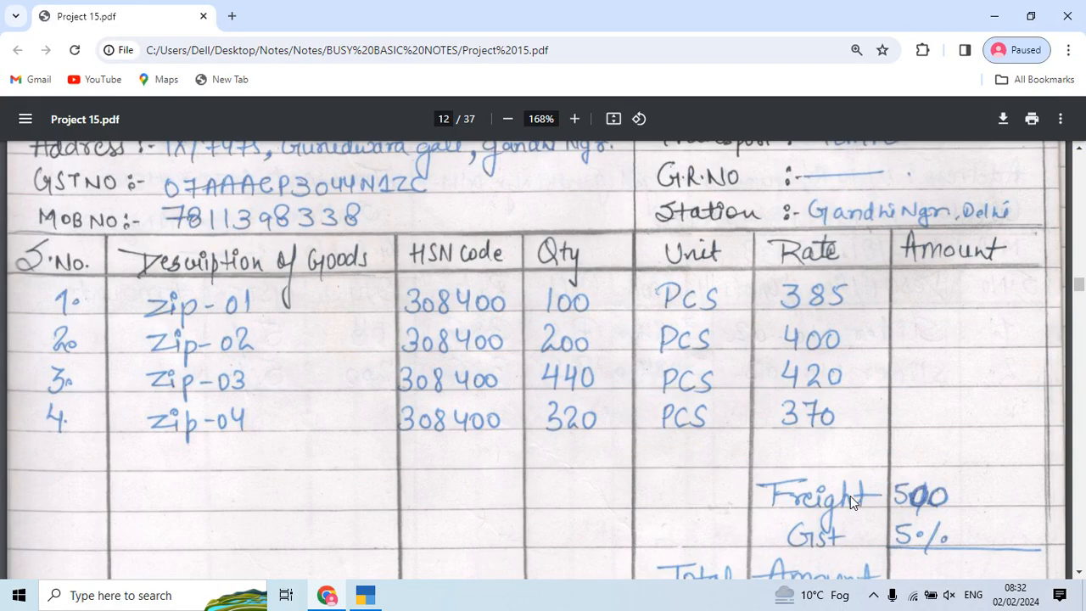
key("alt+Tab")
key("alt+c")
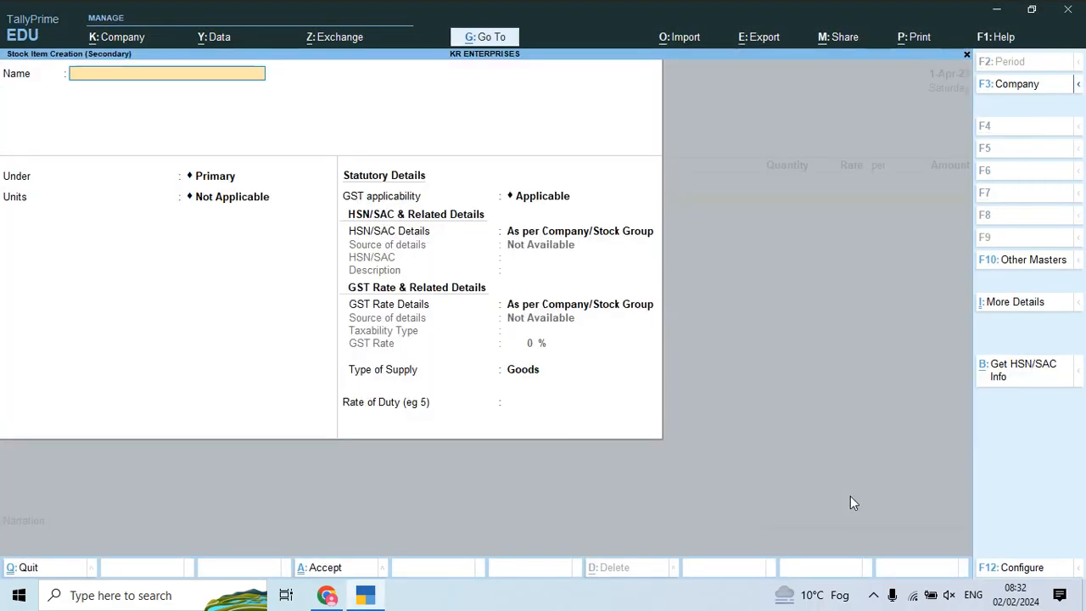
type("Zip 01")
key("Return")
Step: Create the unit Pcs with quantity code PCS-PIECES for Zip 01
key("Return")
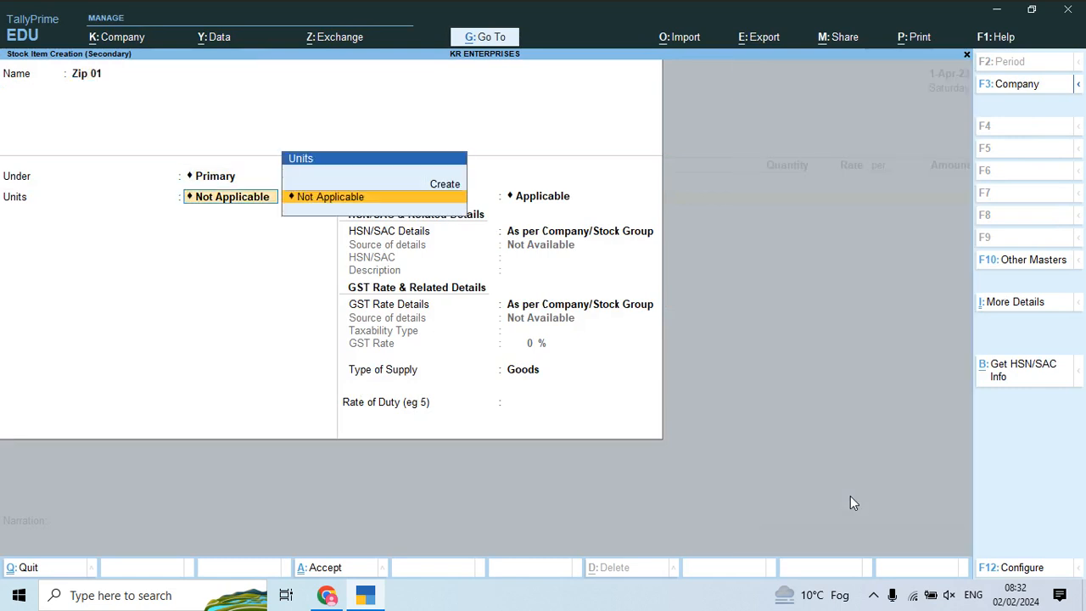
key("alt+c")
type("Pcs")
key("Return")
key("Return")
type("pc")
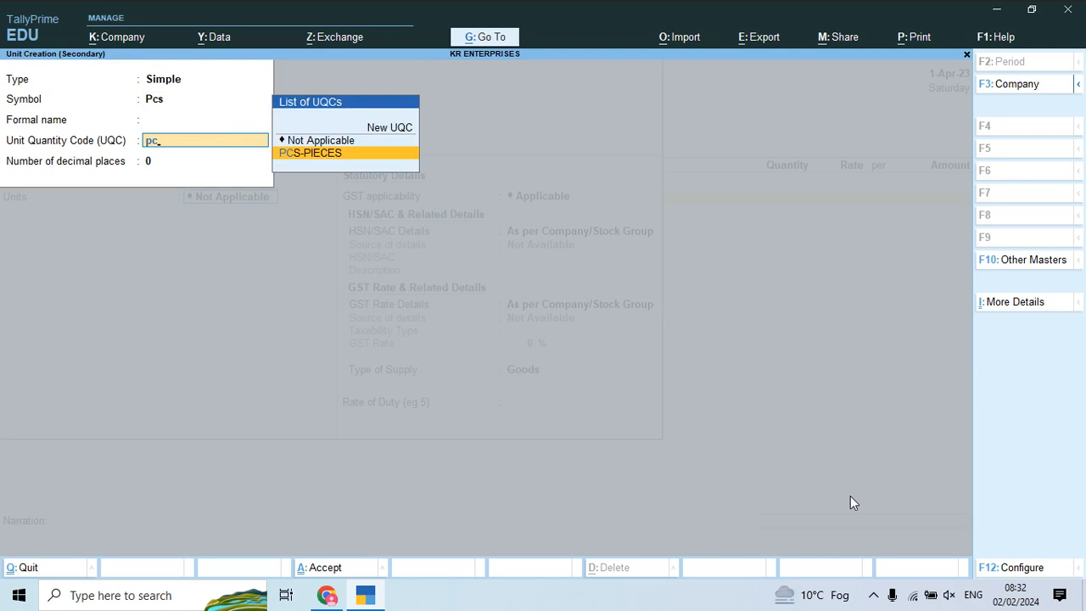
key("Return")
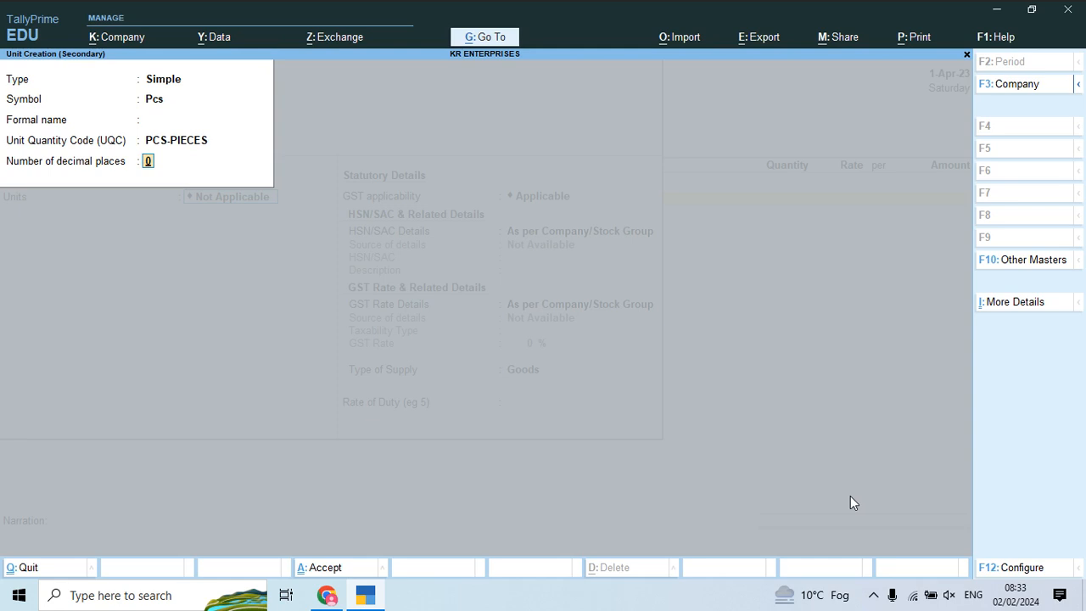
key("BackSpace")
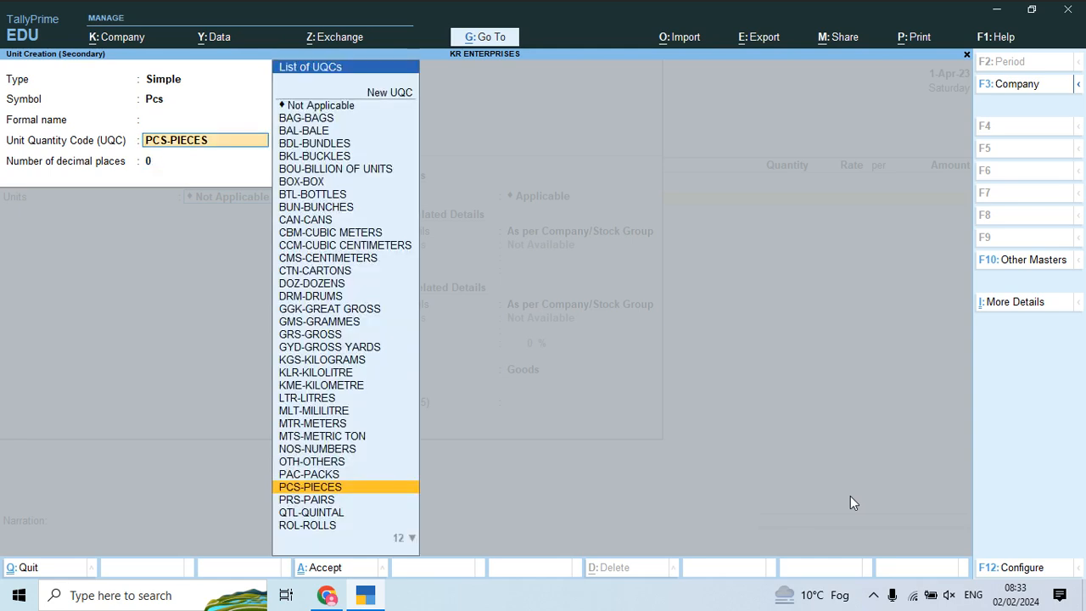
key("Return")
key("Return")
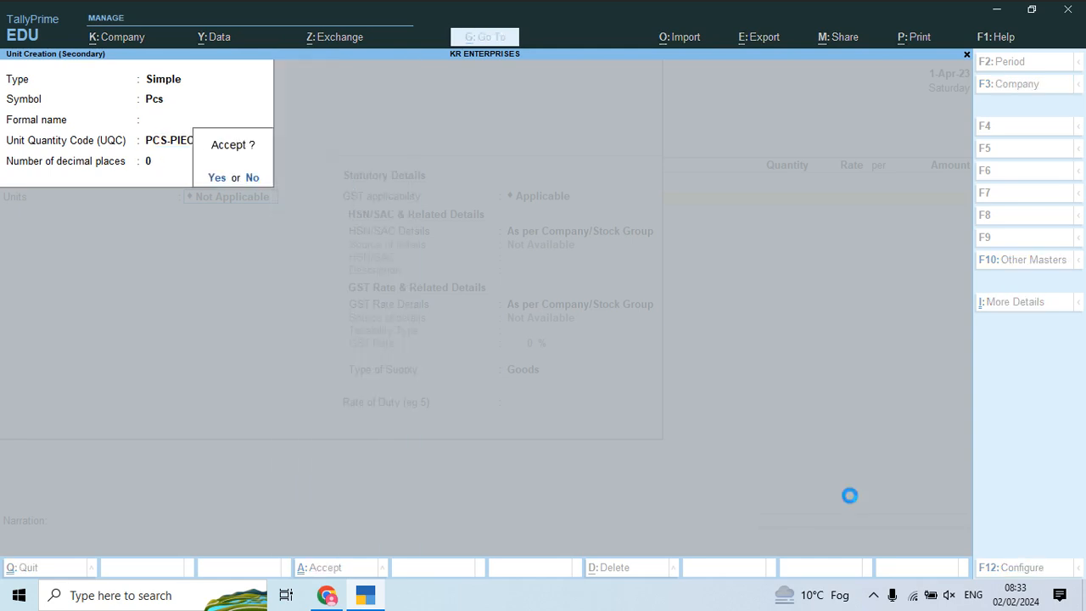
key("Return")
key("Return")
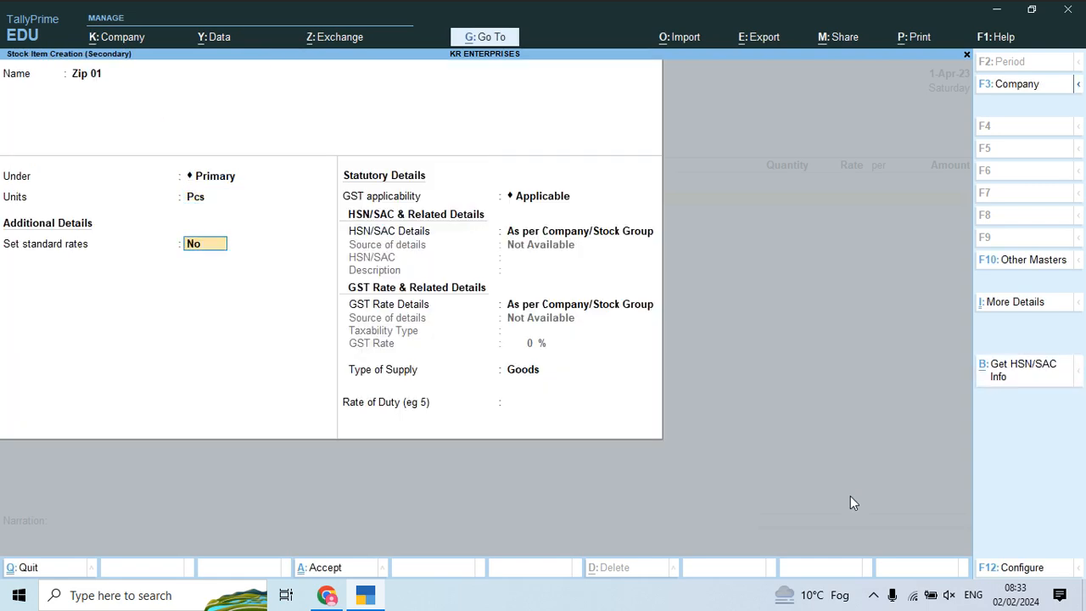
Step: Give Zip 01 HSN 308400, description Zip, and Taxable 5% GST as Goods
key("Return")
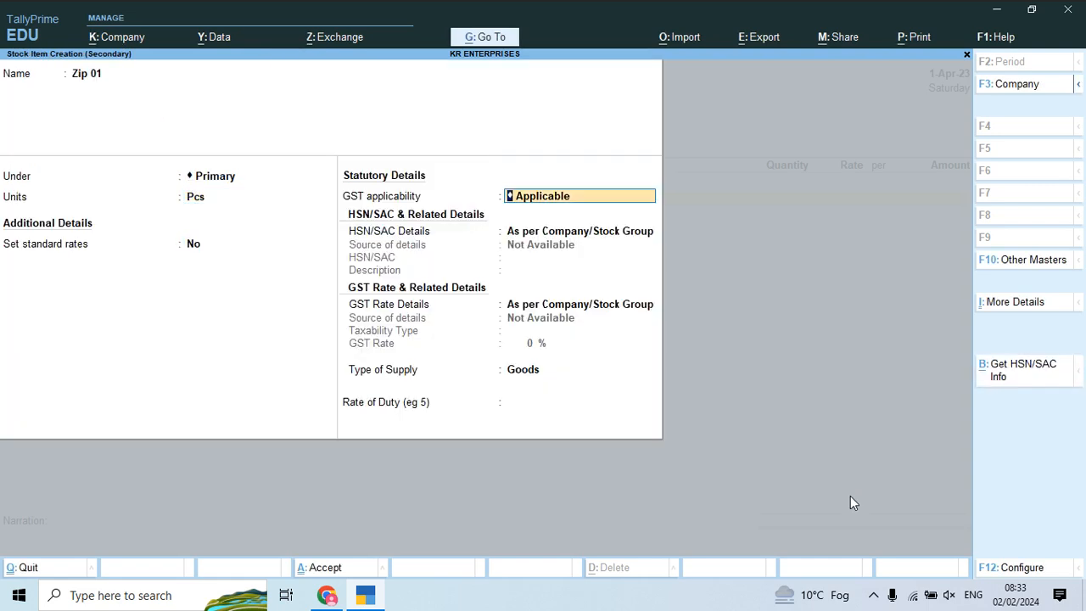
key("Return")
key("Down")
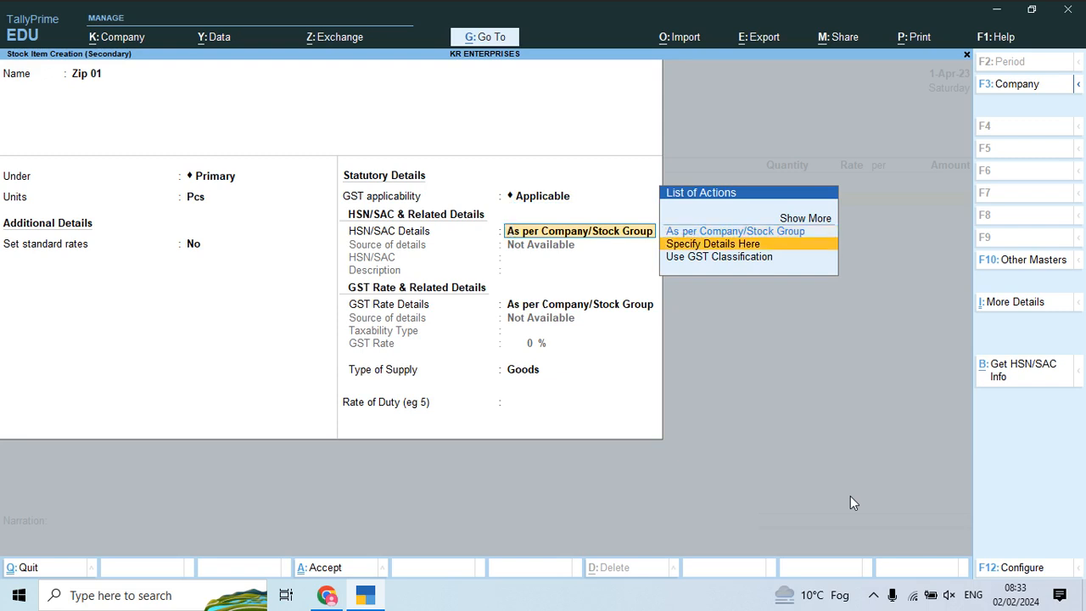
key("Return")
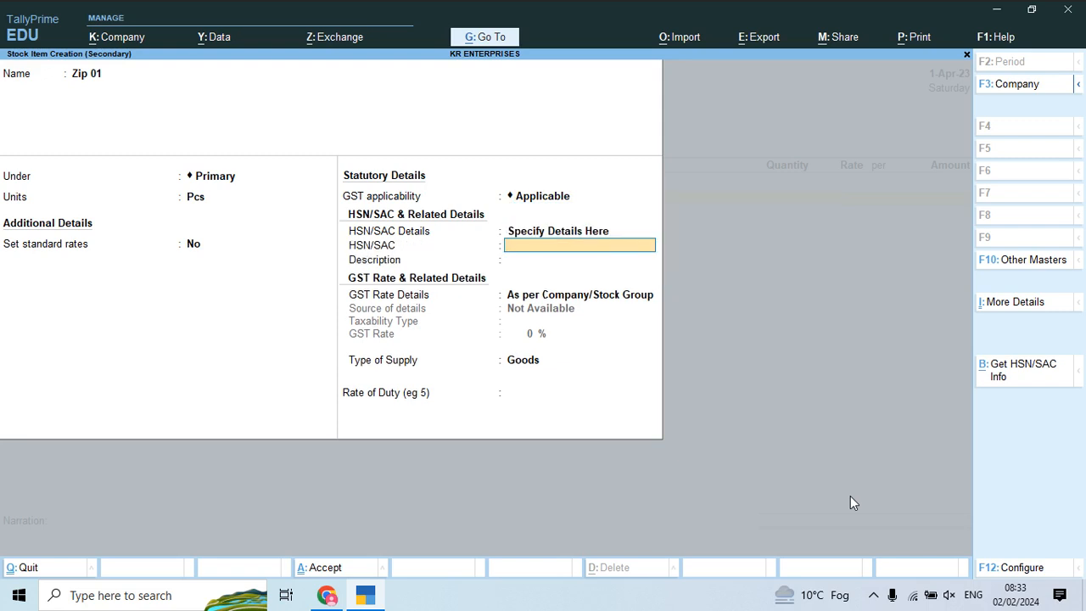
type("308400")
key("Return")
type("Zip")
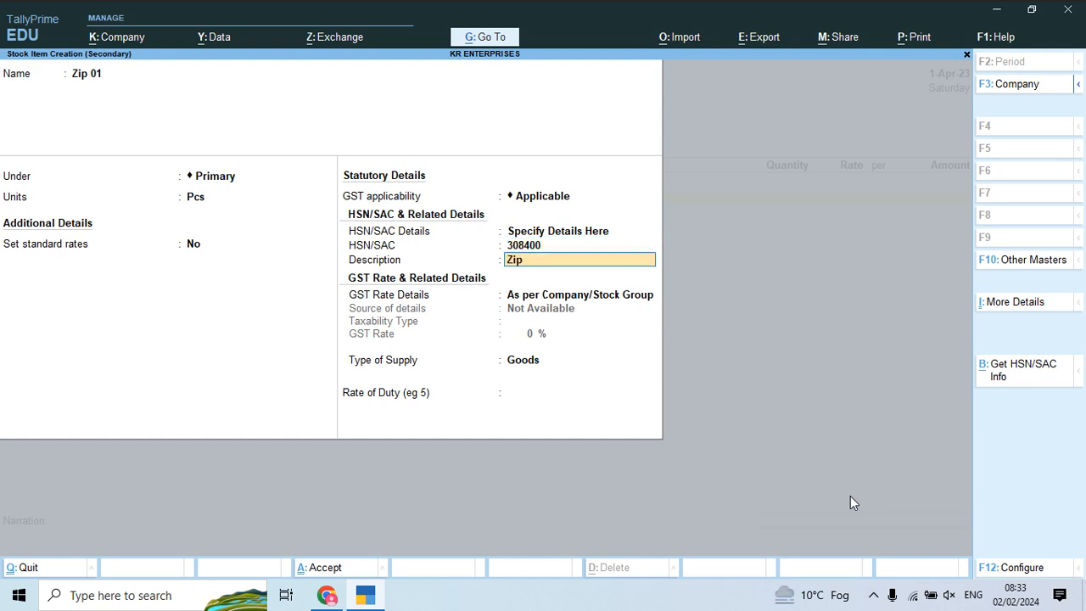
key("Return")
key("Down")
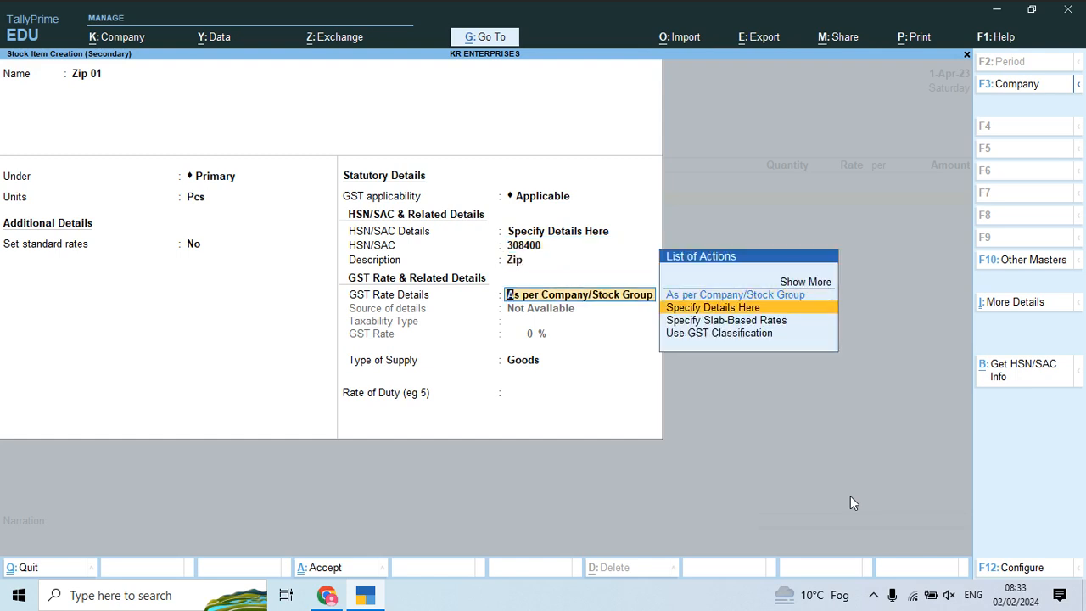
key("Return")
key("Return")
type("5")
key("Return")
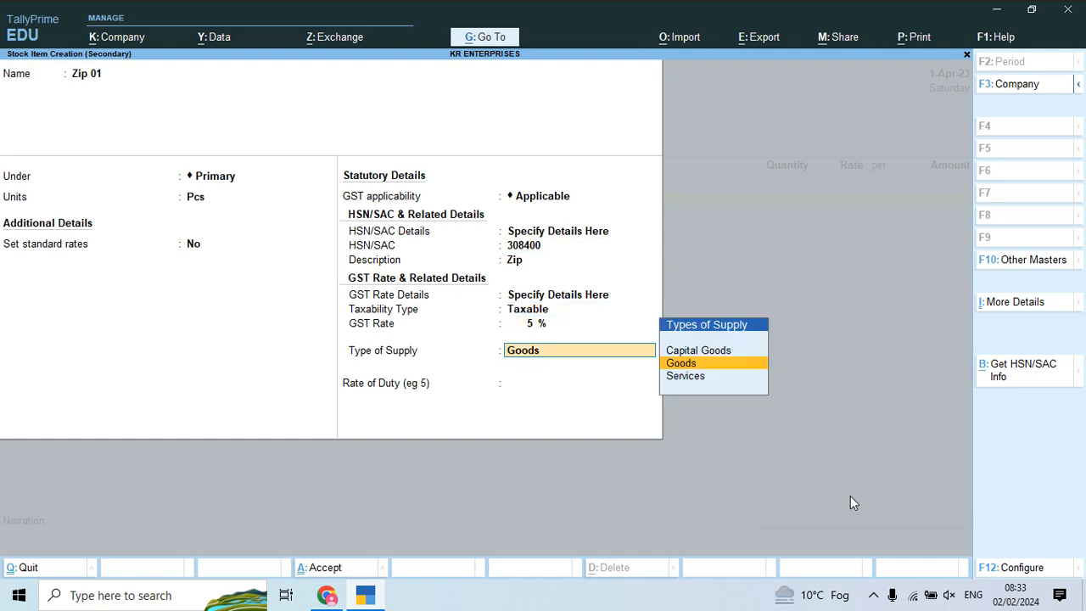
key("Up")
key("Down")
key("Return")
key("Return")
Step: Save Zip 01 and enter 100 Pcs at 385, giving an amount of 38,500.00
key("Return")
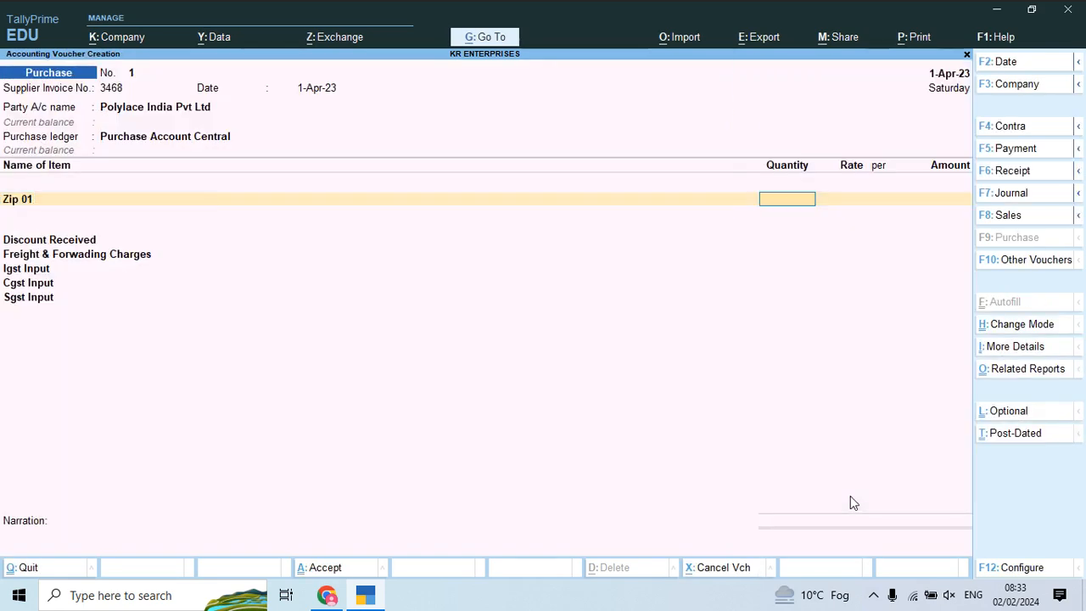
key("alt+Tab")
key("alt+Tab")
type("100")
key("Return")
type("385")
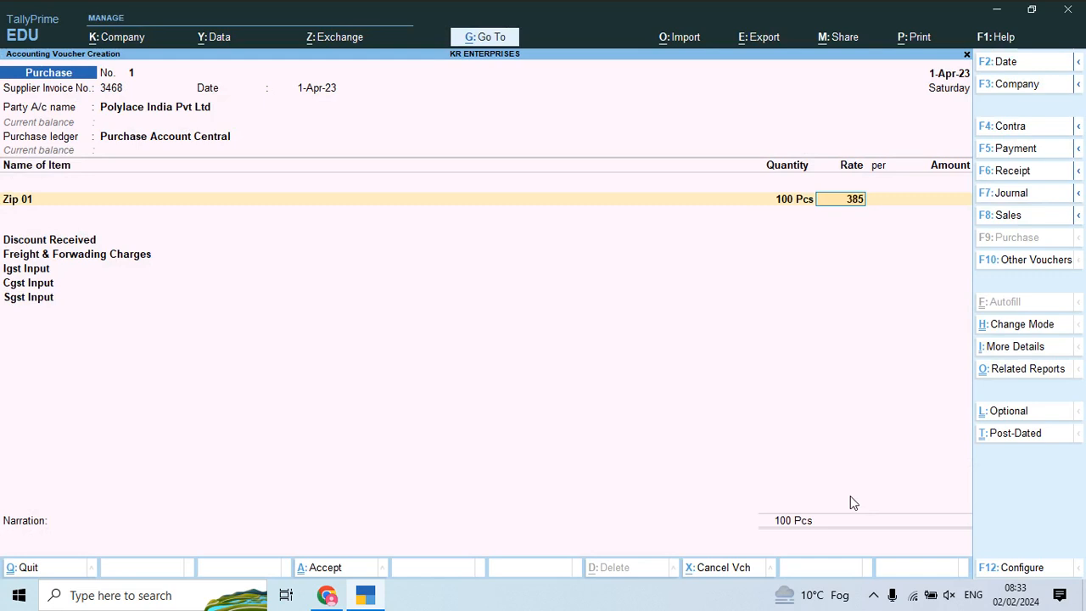
key("Return")
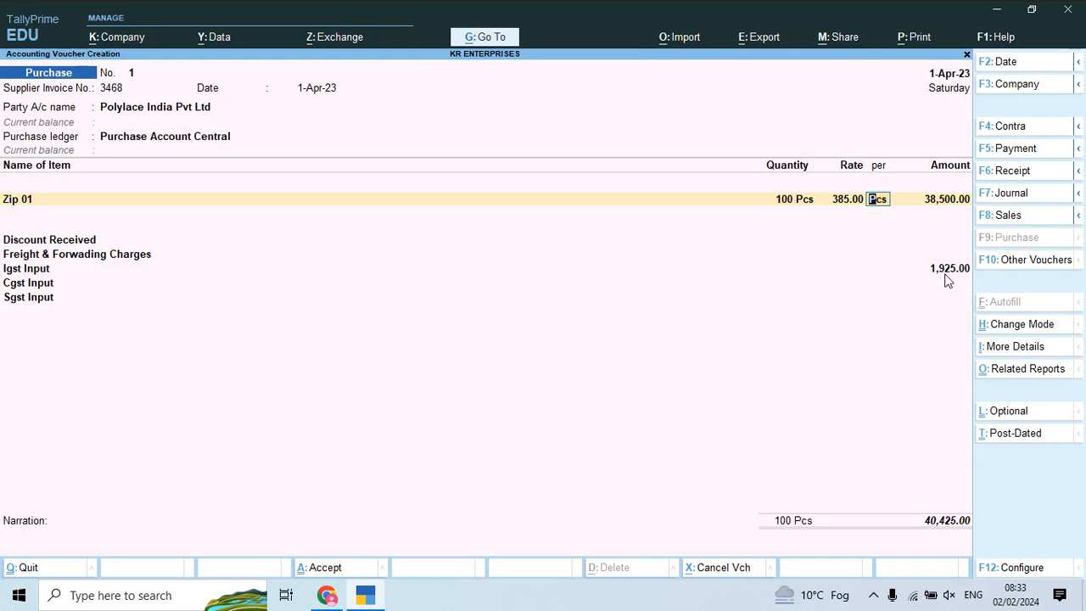
key("Return")
key("Return")
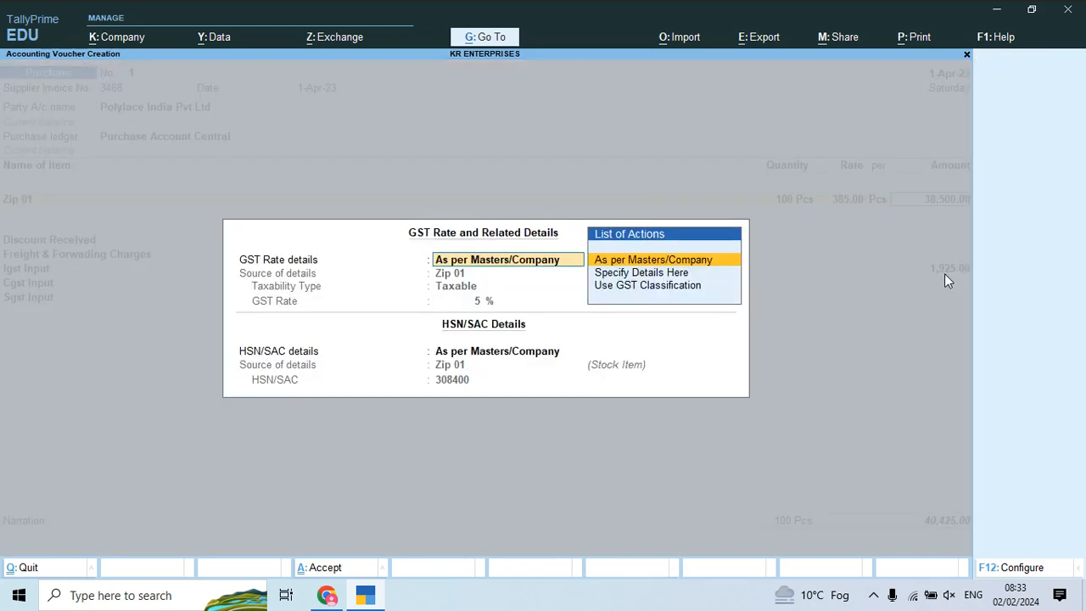
key("Return")
key("Return")
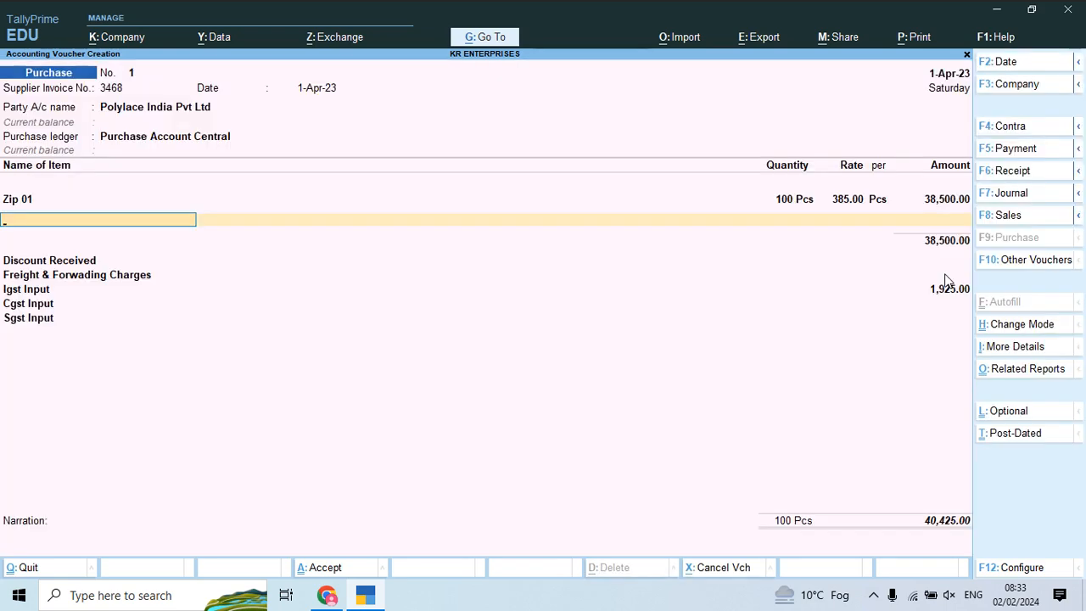
Step: Create stock item Zip 02 under Primary in Pcs, specifying HSN details directly
key("alt+c")
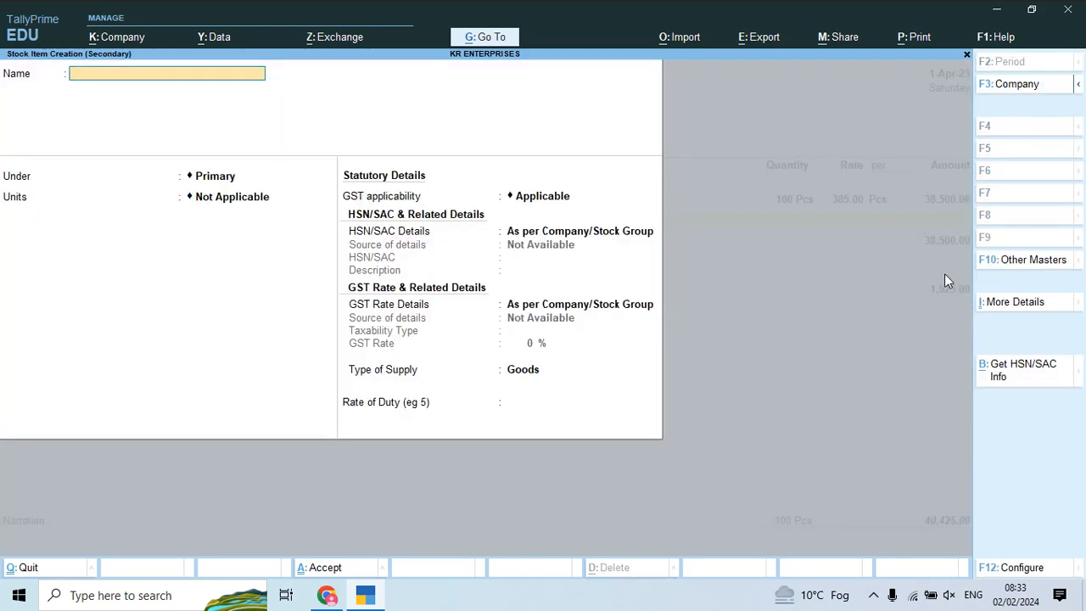
type("Zip 02")
key("Return")
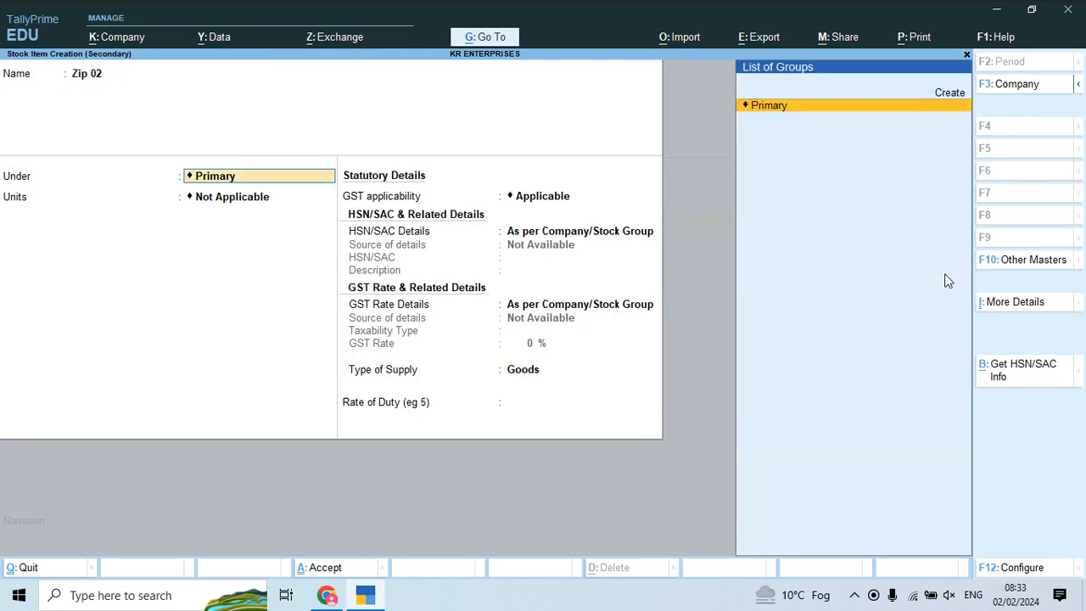
key("Return")
key("Down")
key("Return")
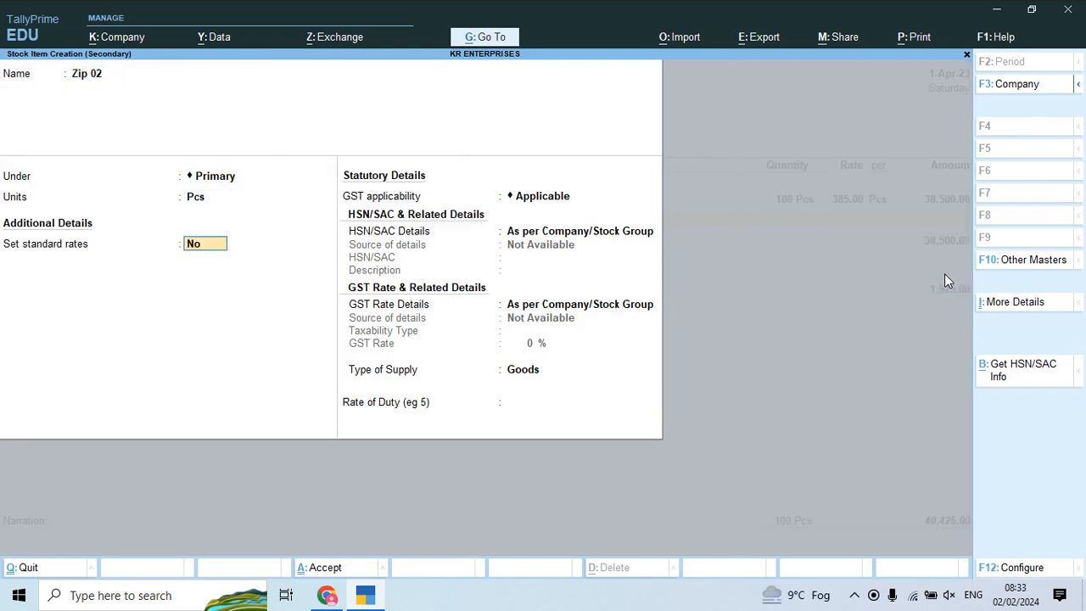
key("Return")
key("Return")
key("Down")
key("Return")
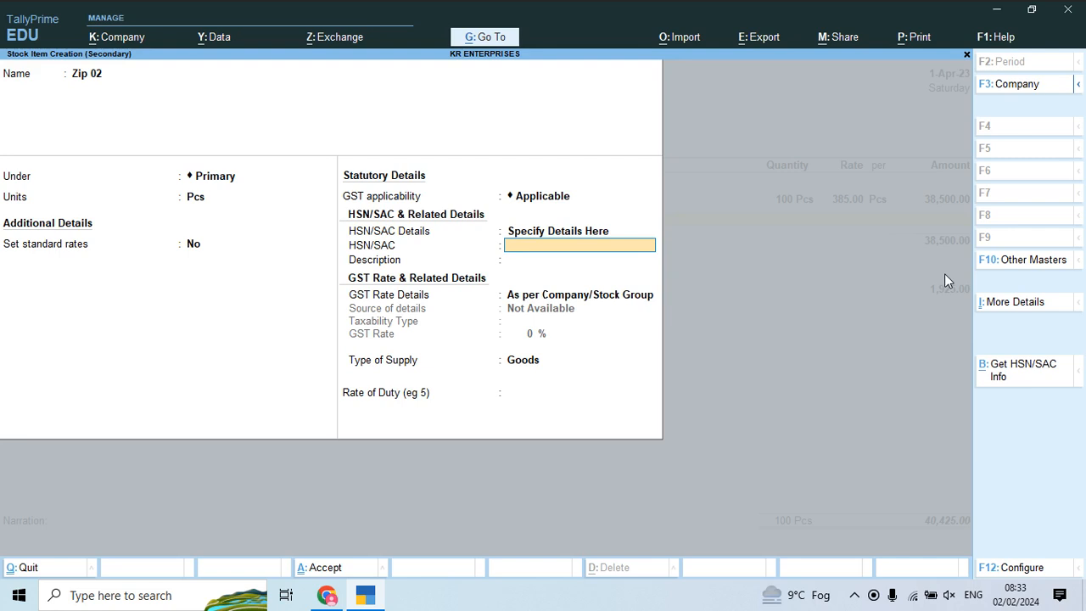
Step: Give Zip 02 HSN 308400, description Zip, Taxable 5% GST as Goods, and save it
type("308400")
key("Return")
type("Zip")
key("Return")
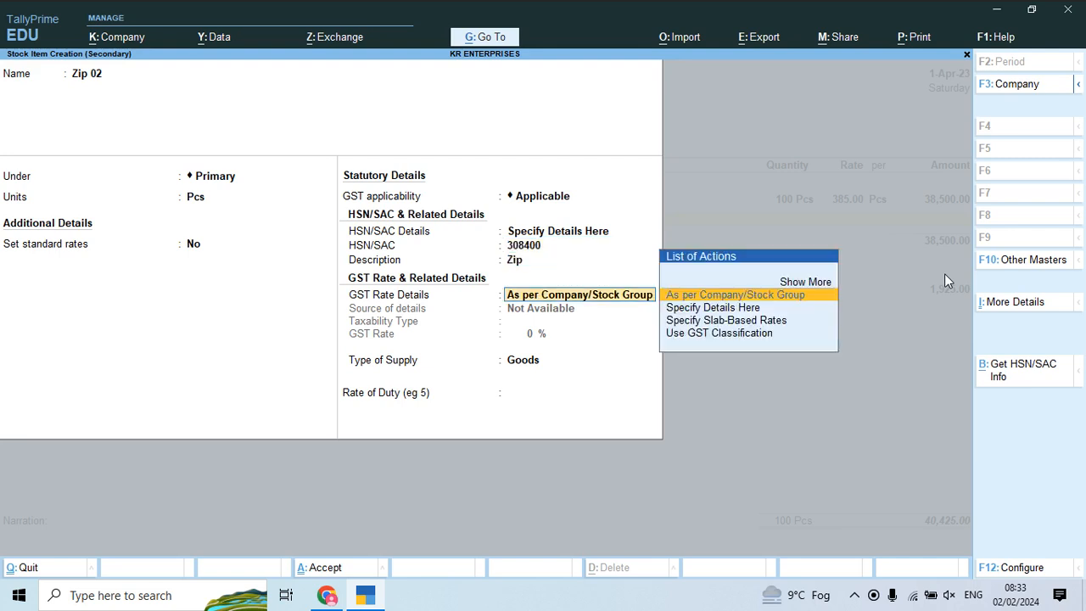
key("Down")
key("Return")
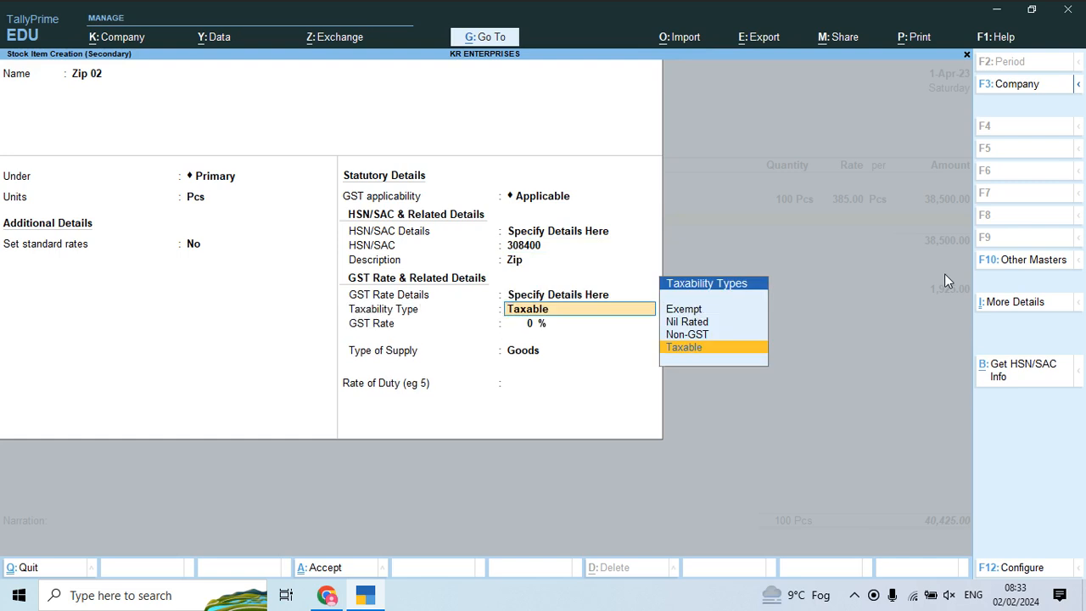
key("Return")
type("5")
key("Return")
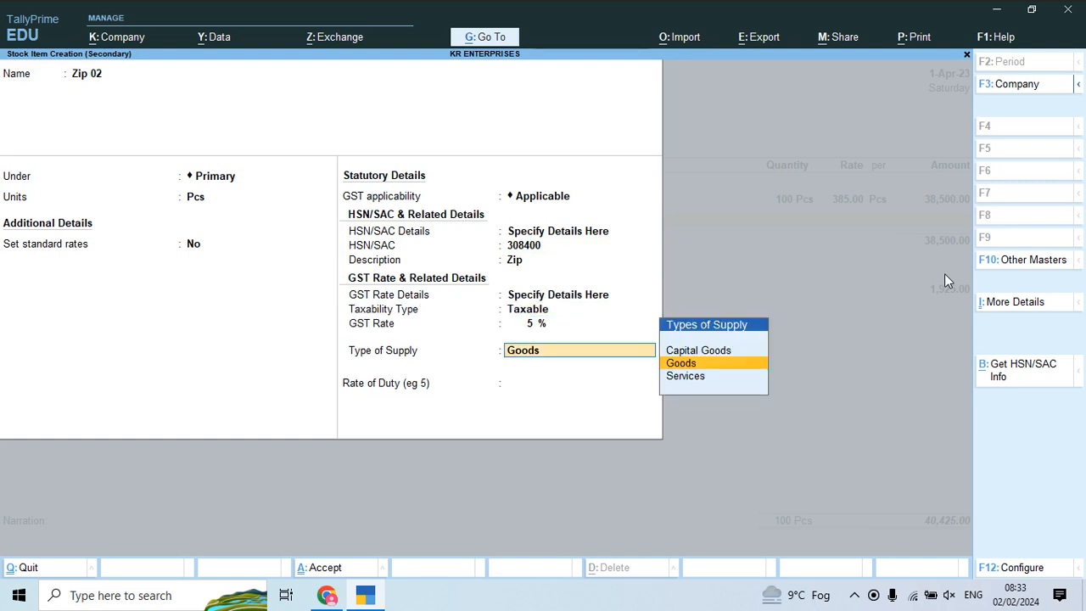
key("Return")
key("Return")
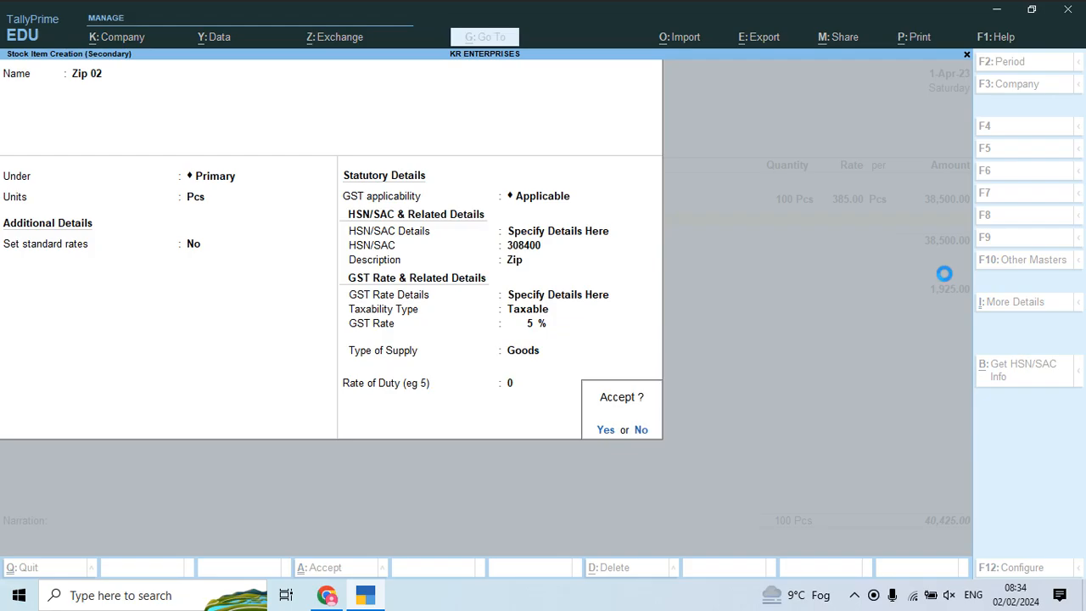
key("Return")
Step: Enter Zip 02 on the voucher as 200 Pcs at 400 and begin another stock item
key("alt+Tab")
key("alt+Tab")
type("200")
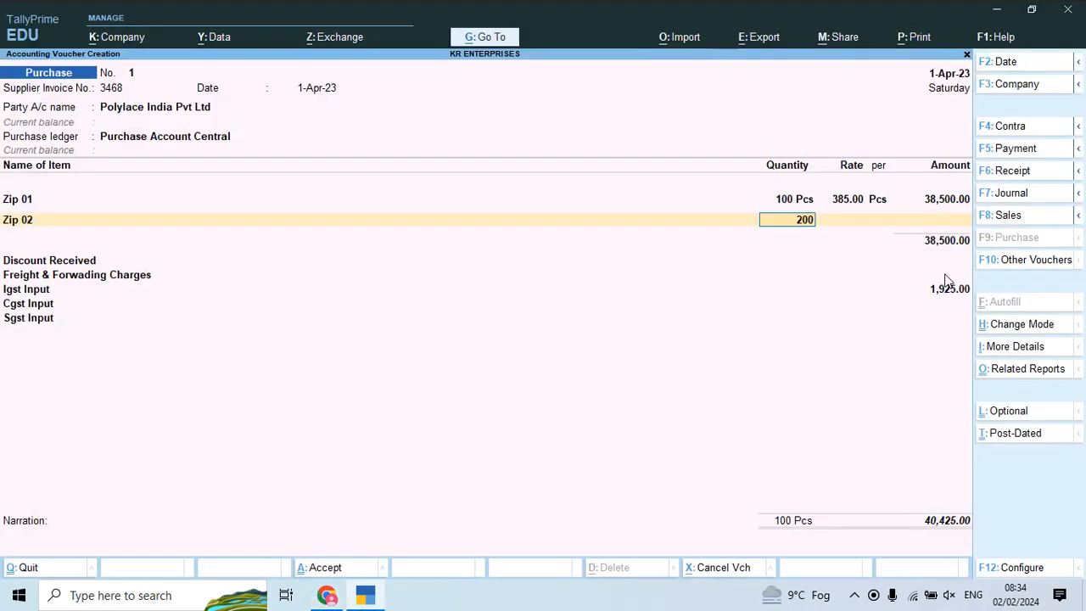
key("Return")
type("400")
key("Return")
key("Return")
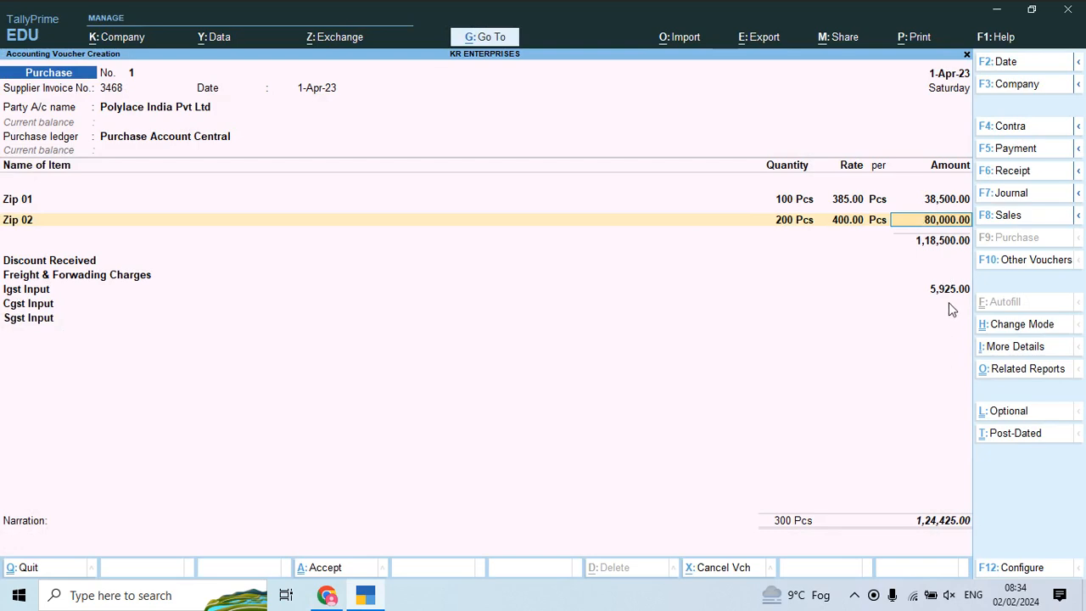
key("Return")
key("Return")
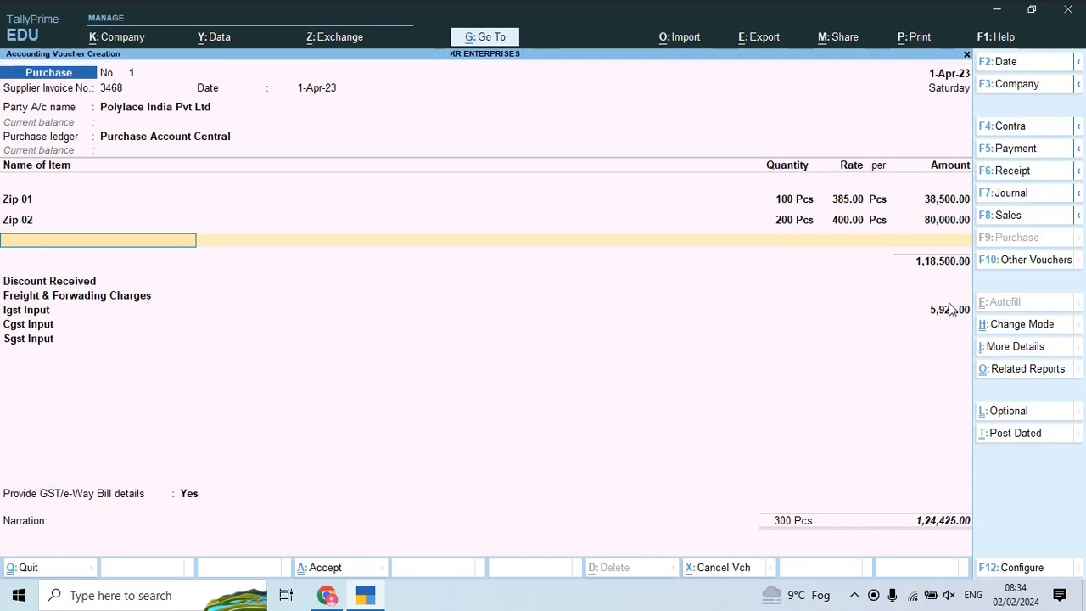
key("alt+c")
Step: Name the new stock item Zip 03 and dismiss the chat notification
type("Zip 03")
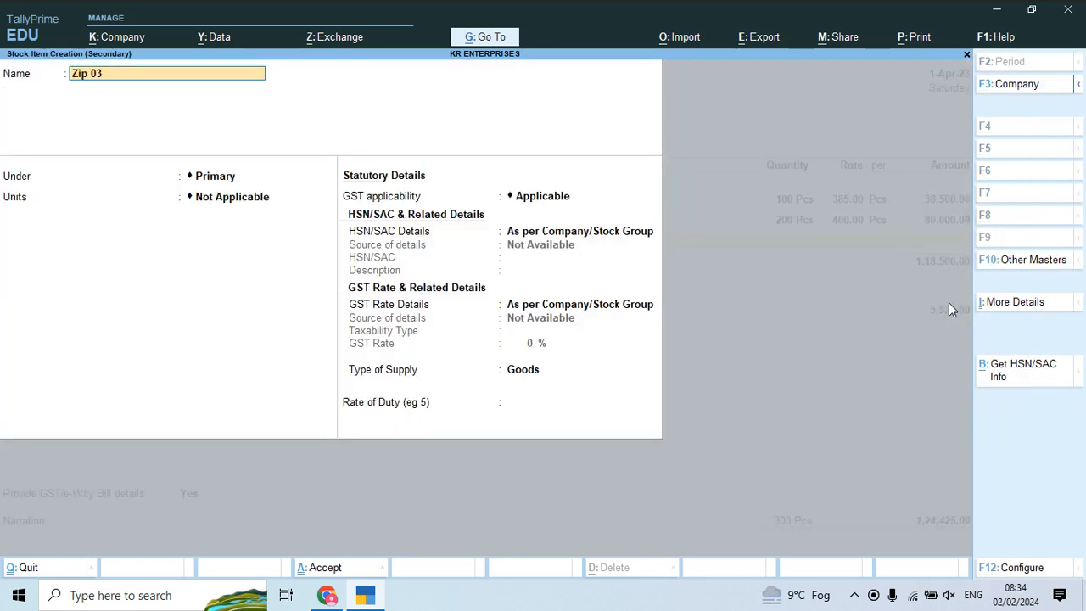
key("Return")
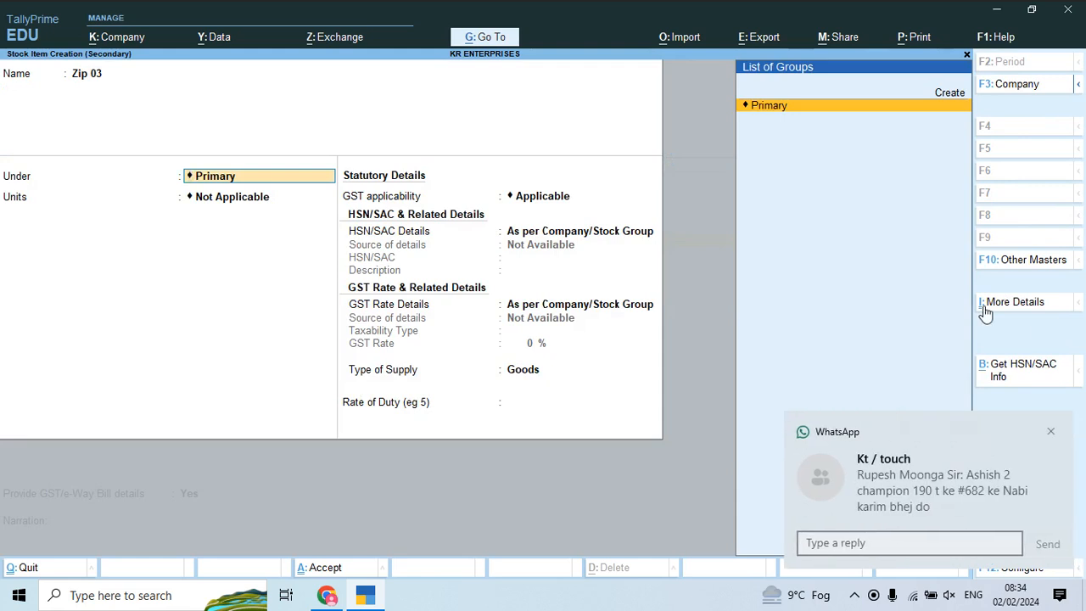
left_click(1049, 431)
left_click(243, 230)
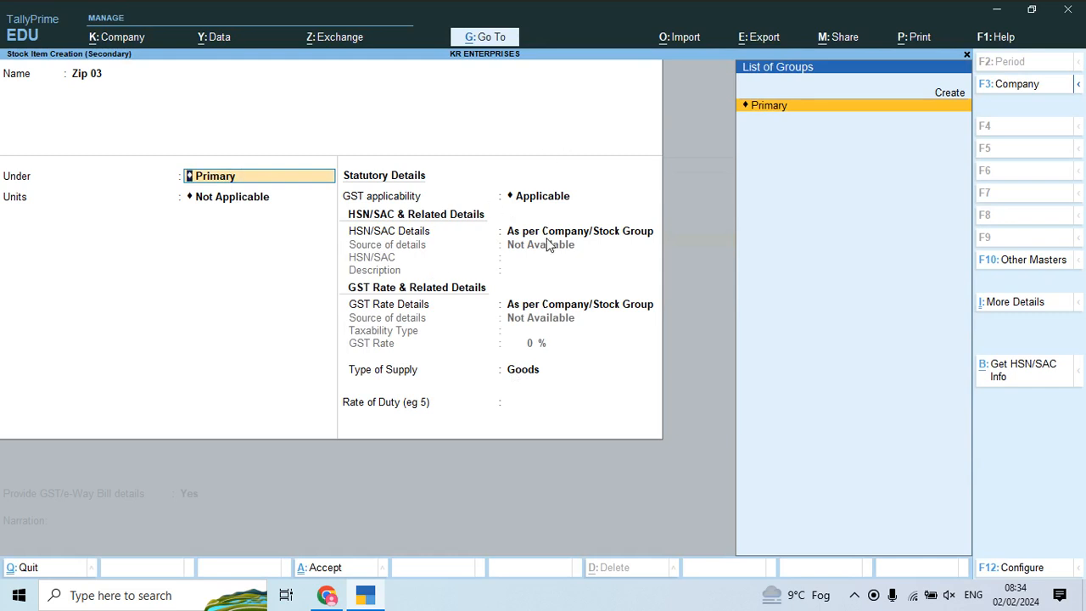
Step: Create stock group Zip with HSN 308400, description Zip, and Taxable 5% GST
key("alt+c")
type("Zip")
key("Return")
key("Return")
key("Return")
key("Down")
key("Return")
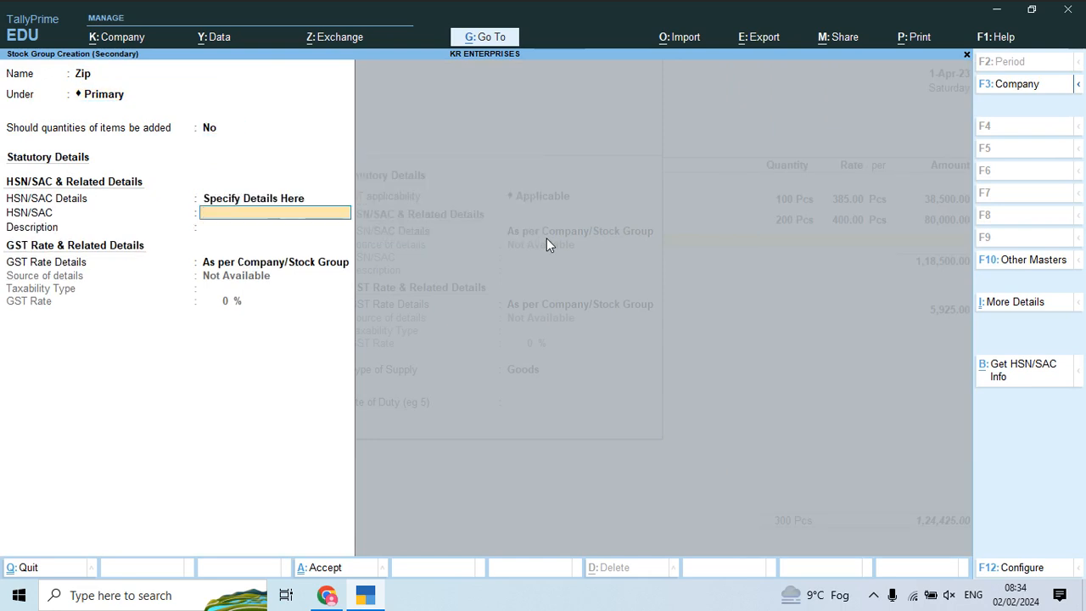
type("308400")
key("Return")
type("Zip")
key("Return")
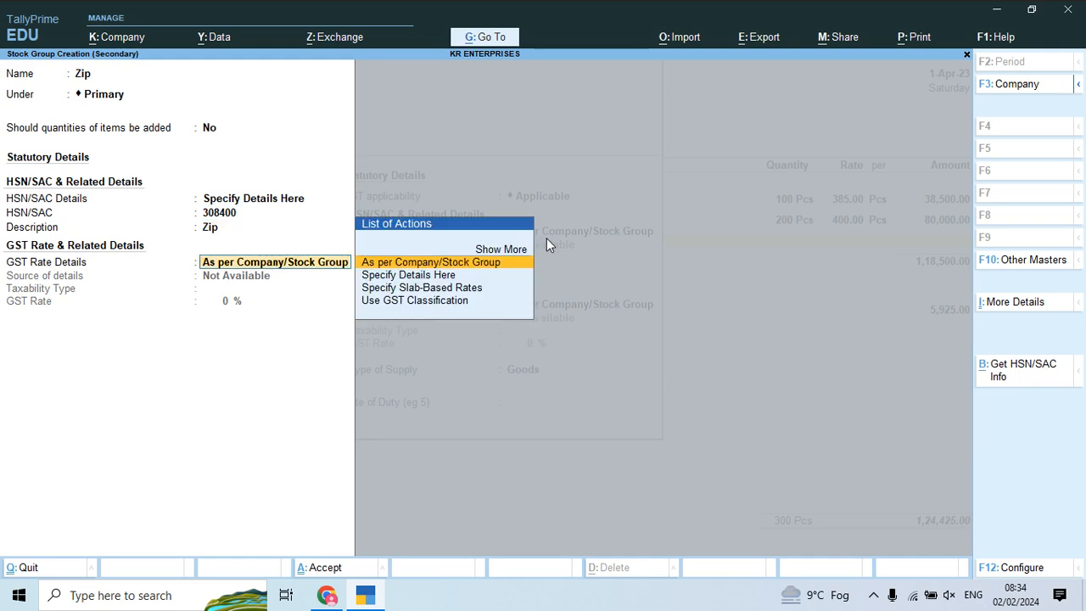
key("Down")
key("Return")
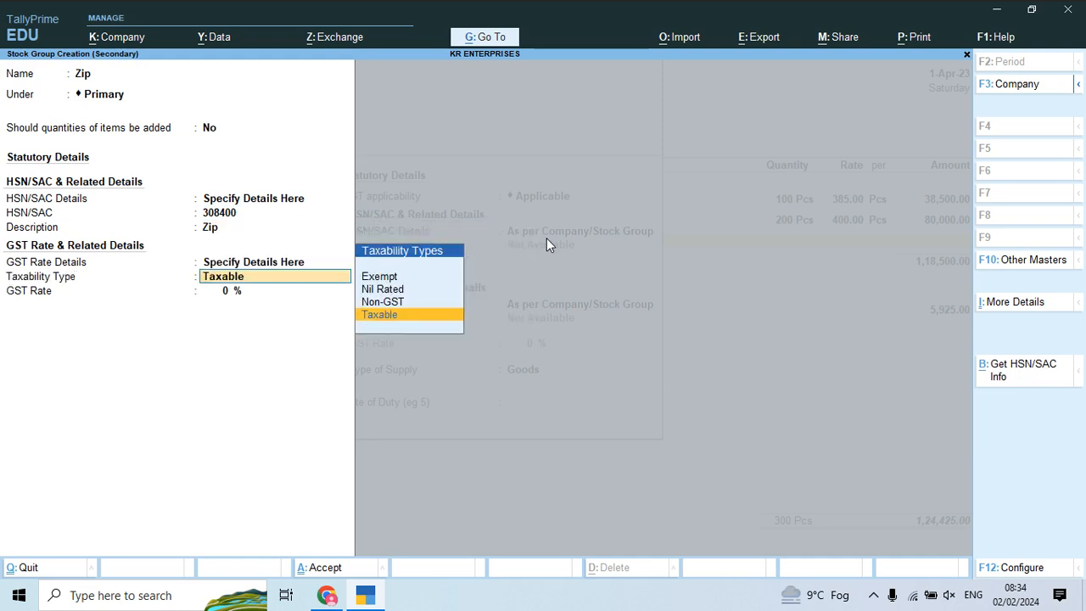
key("Return")
type("5")
key("Return")
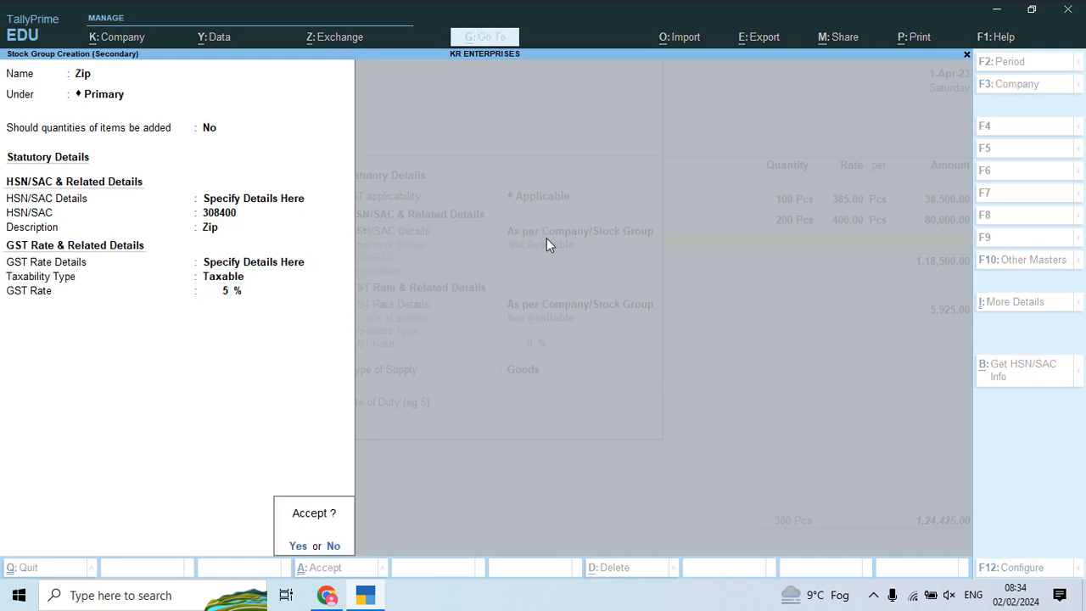
Step: Save the Zip 03 stock item in Pcs, then enter 440 Pcs at 420 on the voucher
key("Return")
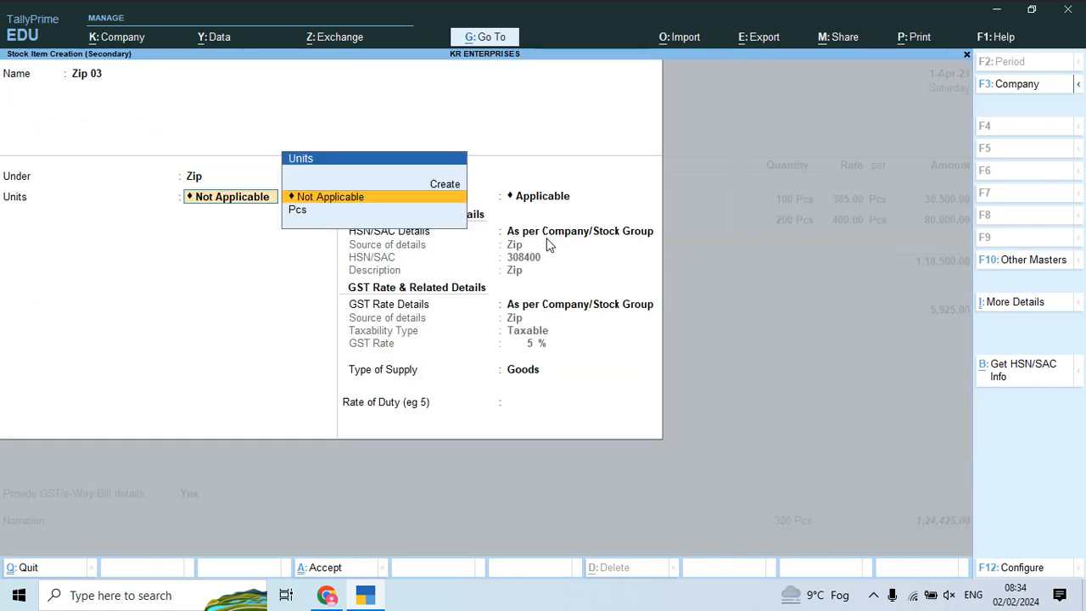
key("Down")
key("Return")
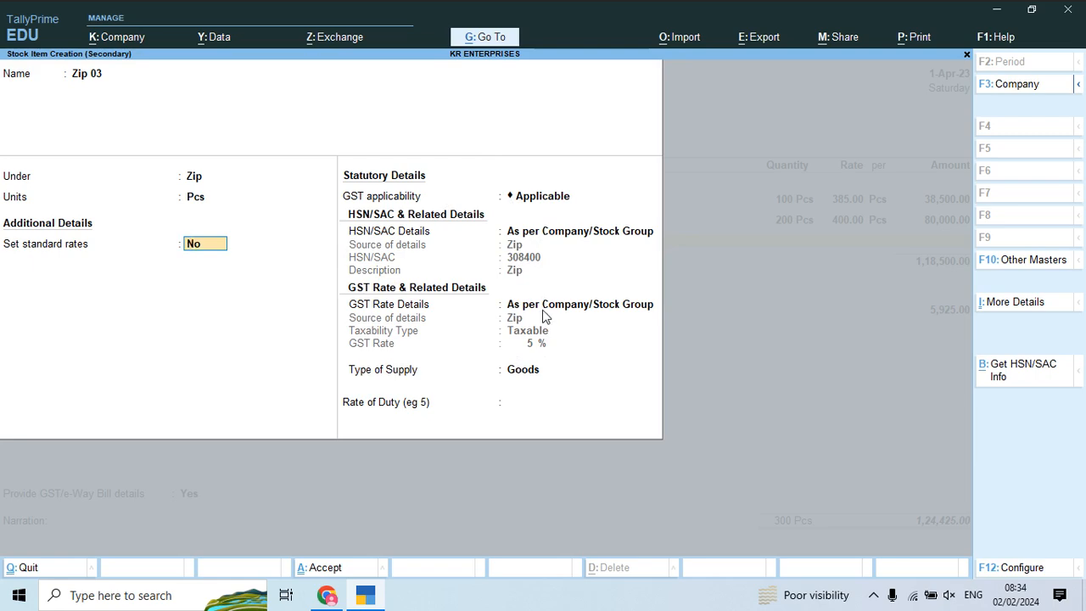
key("ctrl+a")
key("alt+Tab")
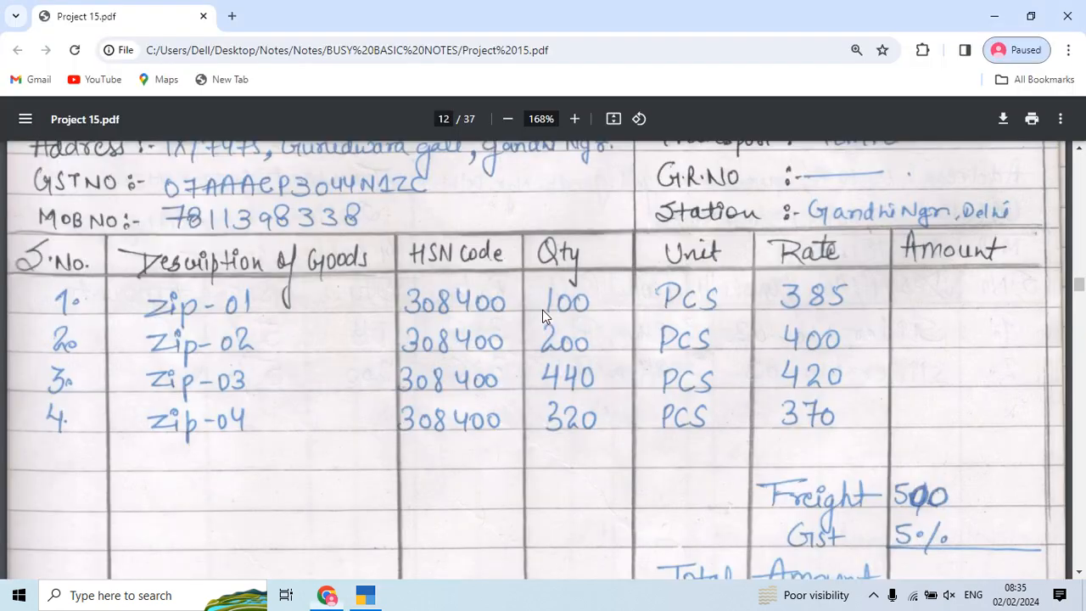
key("alt+Tab")
type("440")
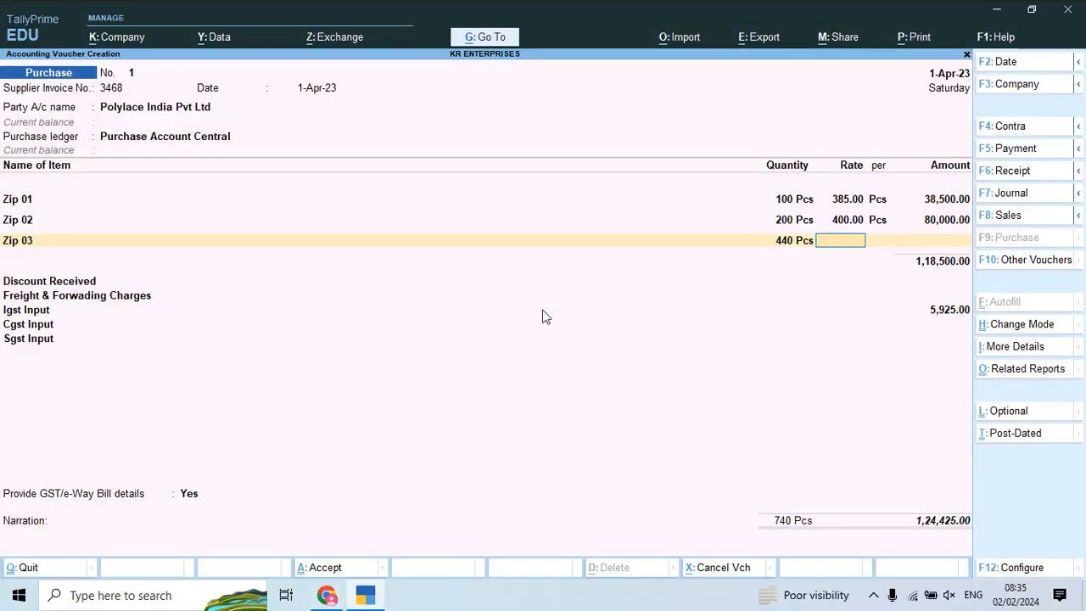
key("Return")
key("alt+Tab")
key("alt+Tab")
key("alt+Tab")
key("alt+Tab")
type("420")
key("Return")
key("Return")
key("Return")
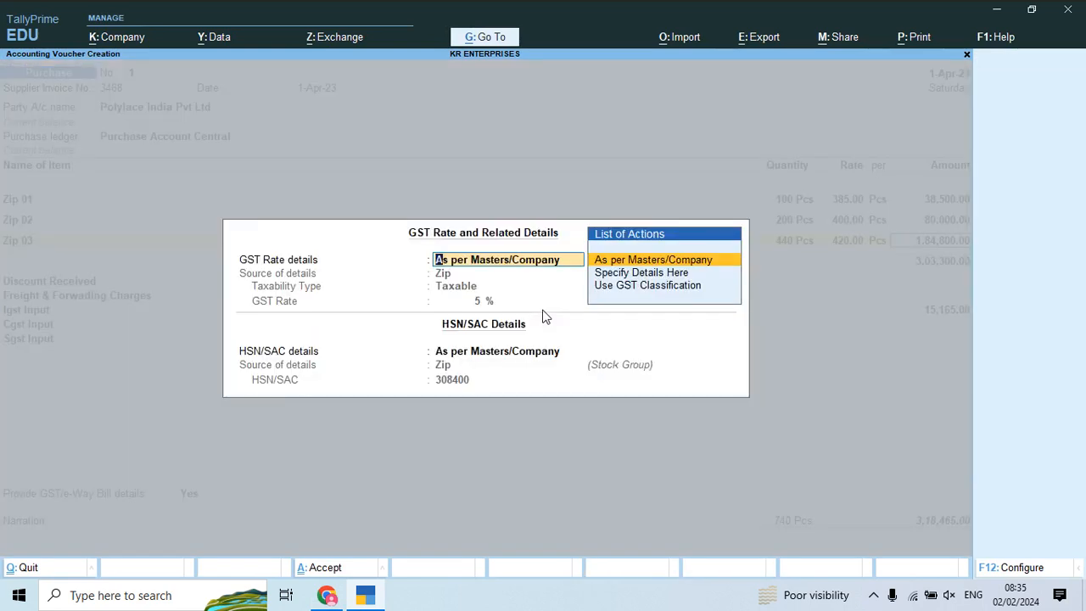
key("Return")
key("Return")
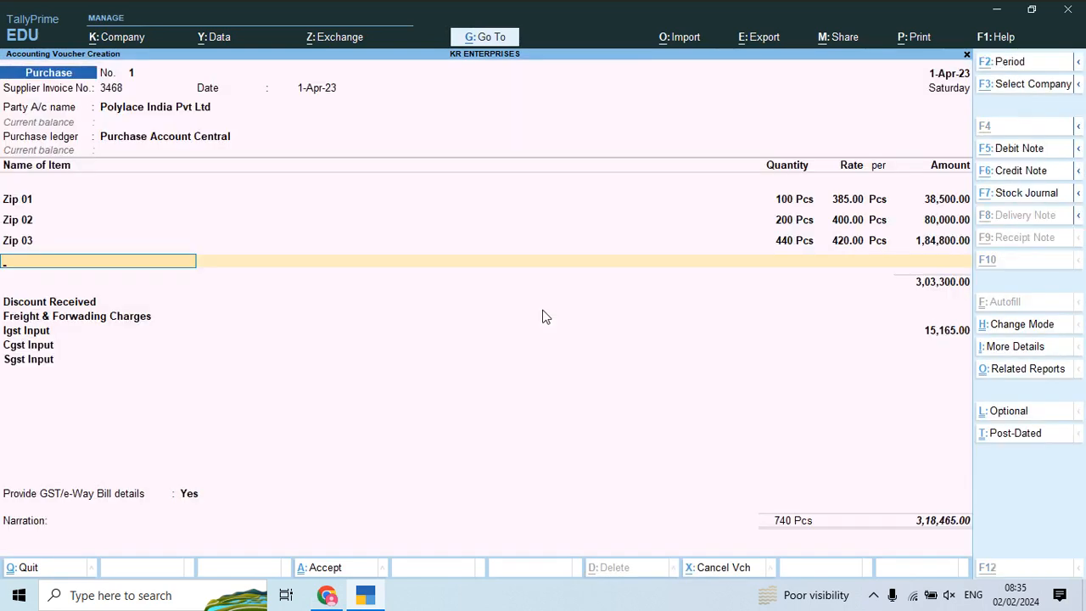
Step: Start a new stock item named Zip 04 on the next voucher line
key("alt+c")
key("alt+Tab")
key("alt+Tab")
type("Zip 04")
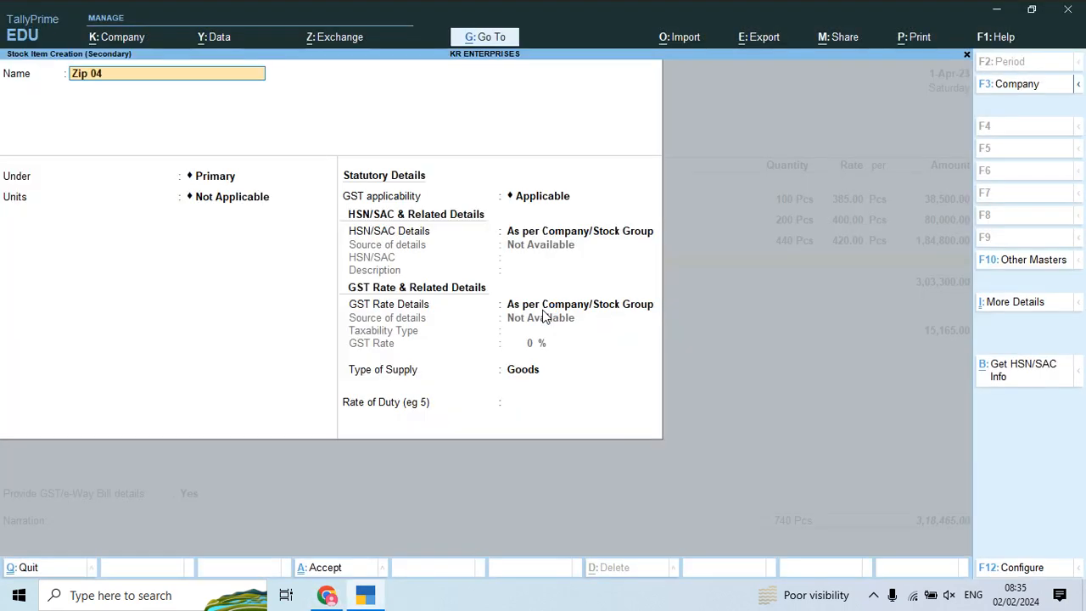
Step: Create stock item Zip 04 under the Zip group with Pcs units
key("Return")
key("Down")
key("Return")
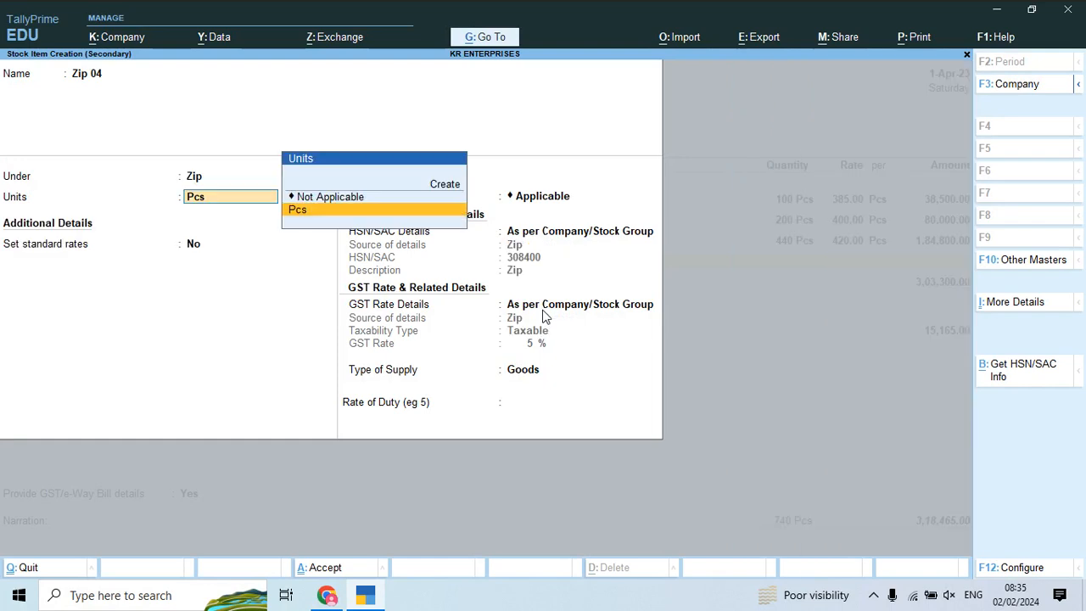
key("Return")
key("Return")
key("Return")
key("Return")
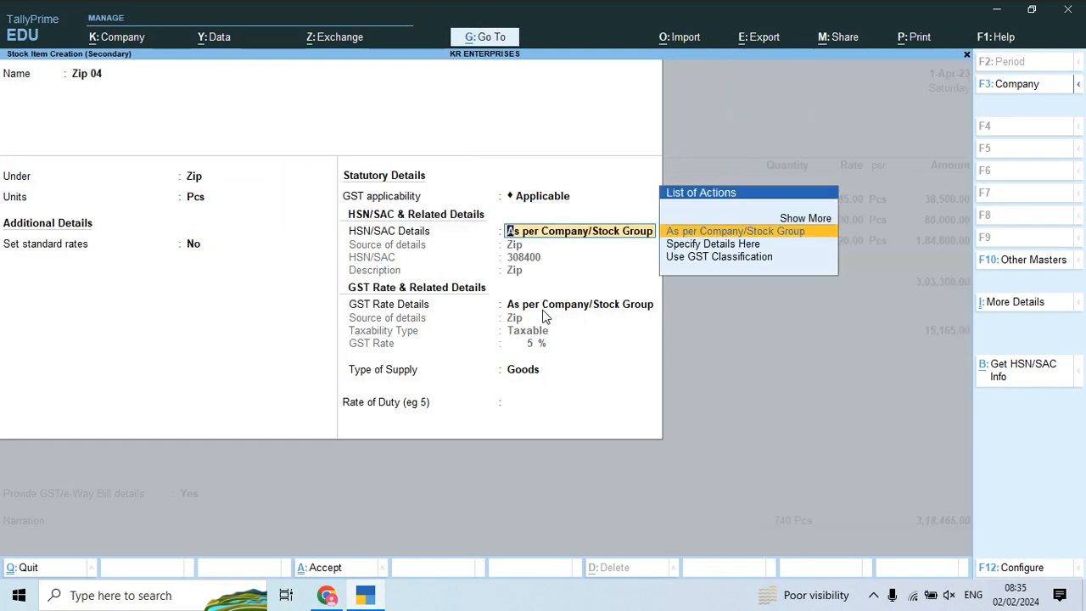
key("Return")
key("ctrl+a")
Step: Enter 320 Pcs at rate 370 for Zip 04, totalling 1,18,400
key("alt+Tab")
key("alt+Tab")
type("320")
key("Return")
type("370")
key("Return")
key("Return")
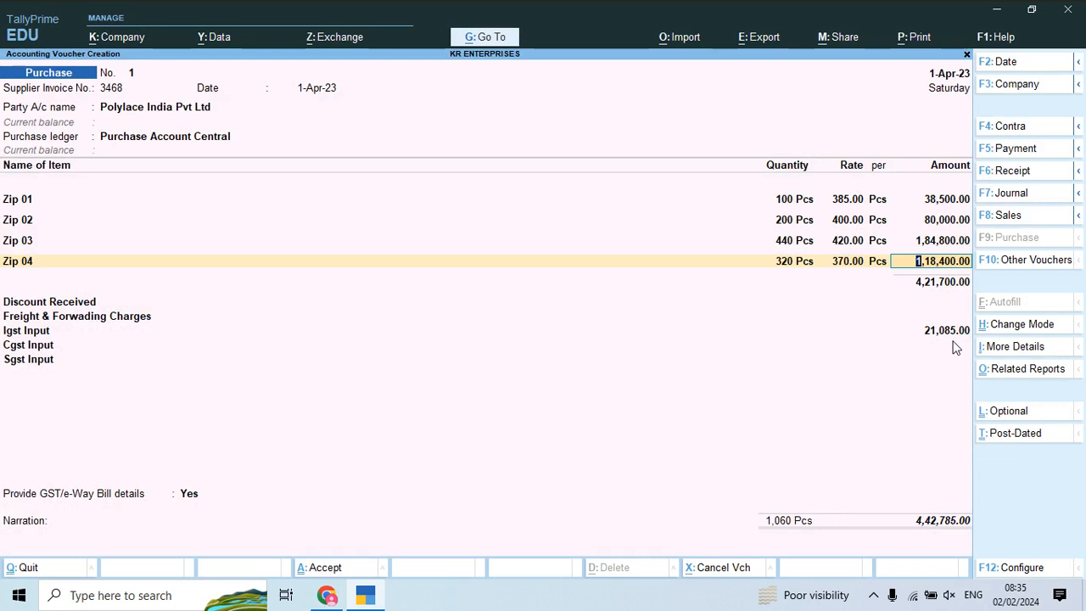
Step: Alter Zip 01 to sit under the Zip group with Pcs units
left_click(26, 200)
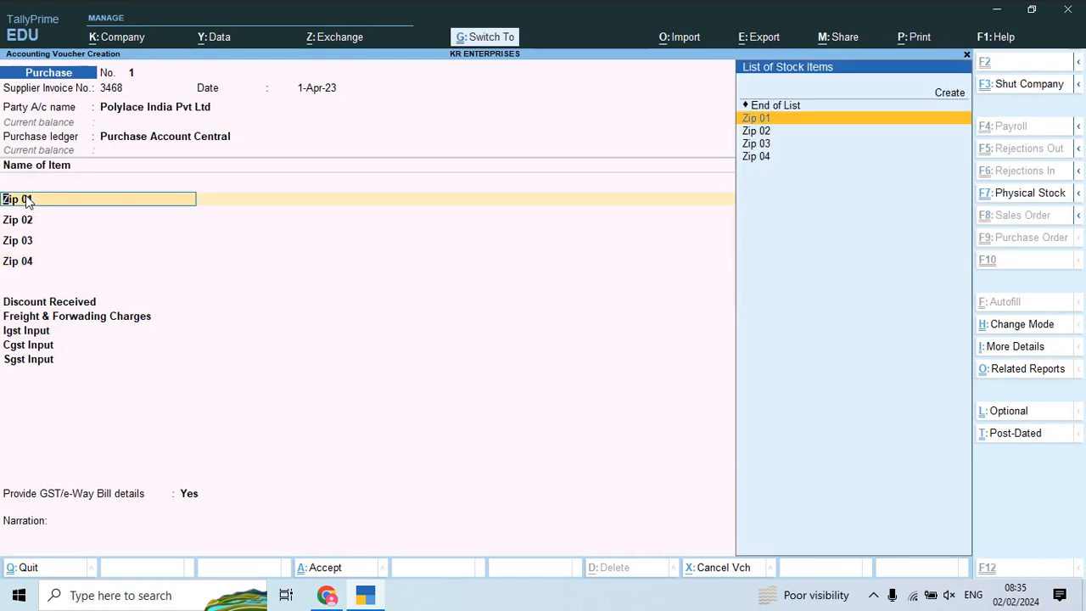
key("ctrl+Return")
key("Down")
key("Return")
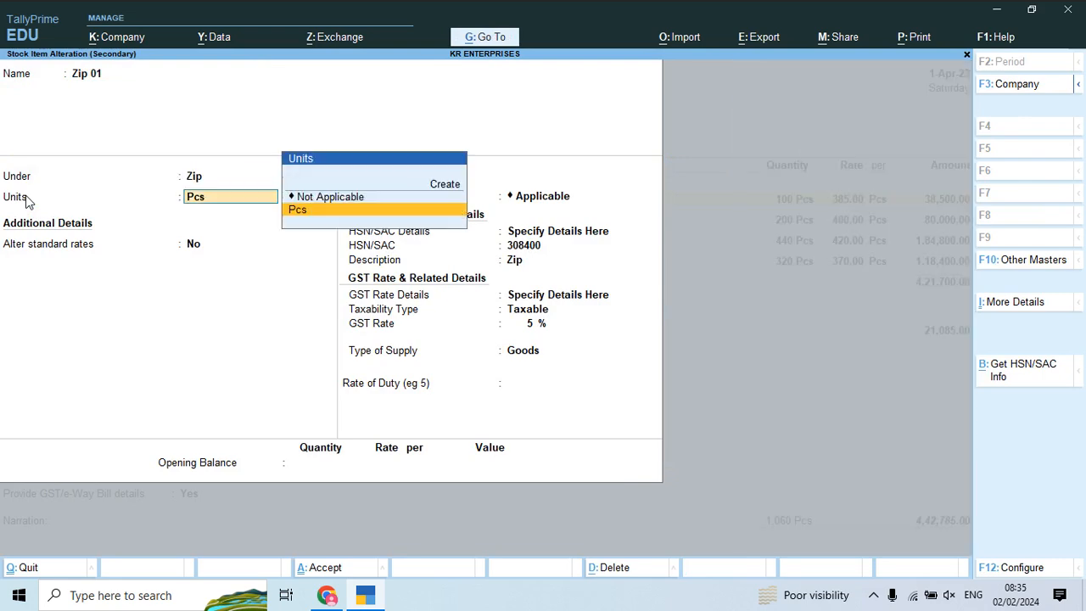
key("Return")
key("ctrl+a")
key("Return")
key("Return")
key("Return")
key("Return")
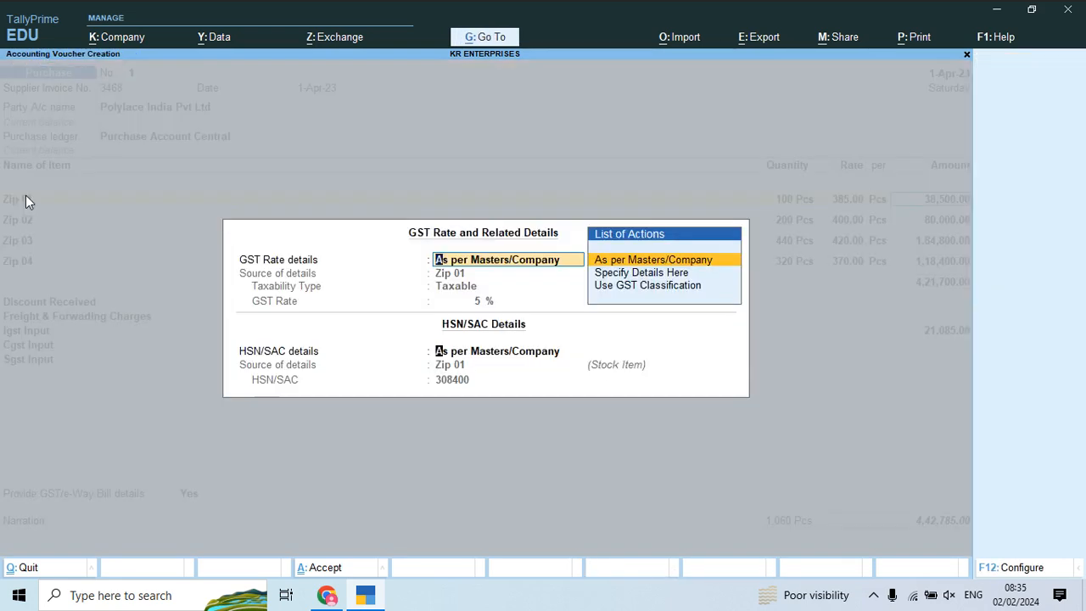
key("Return")
Step: Alter Zip 02 to the Zip group and accept GST details for the remaining lines
key("ctrl+a")
key("ctrl+Return")
key("Return")
key("Down")
key("Return")
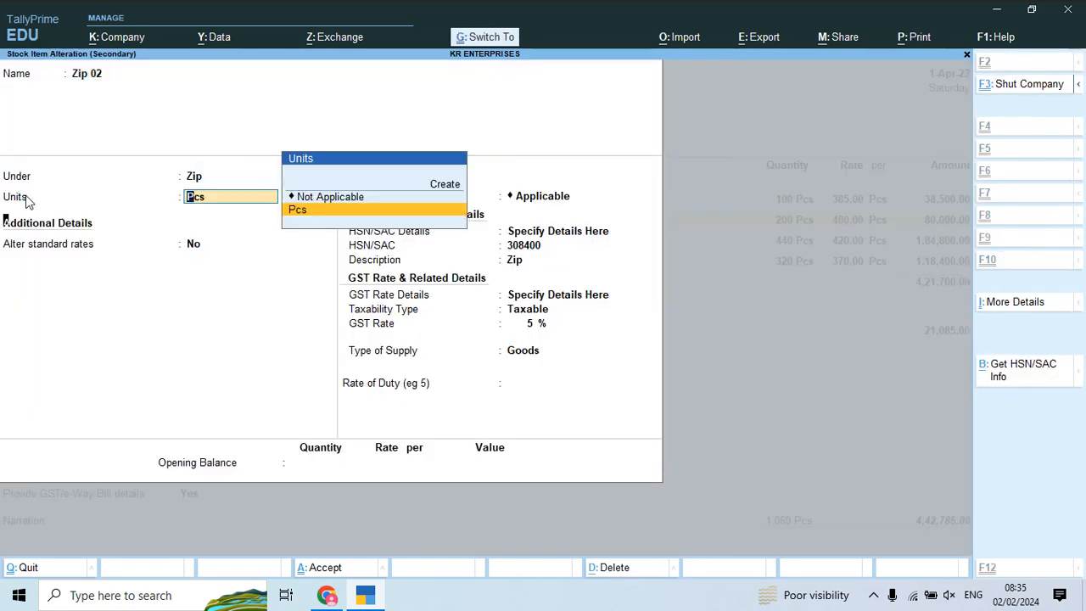
key("ctrl+a")
key("Return")
key("Return")
key("Return")
key("Return")
key("Return")
key("Return")
key("Return")
key("Return")
key("Return")
key("Return")
key("Return")
key("Return")
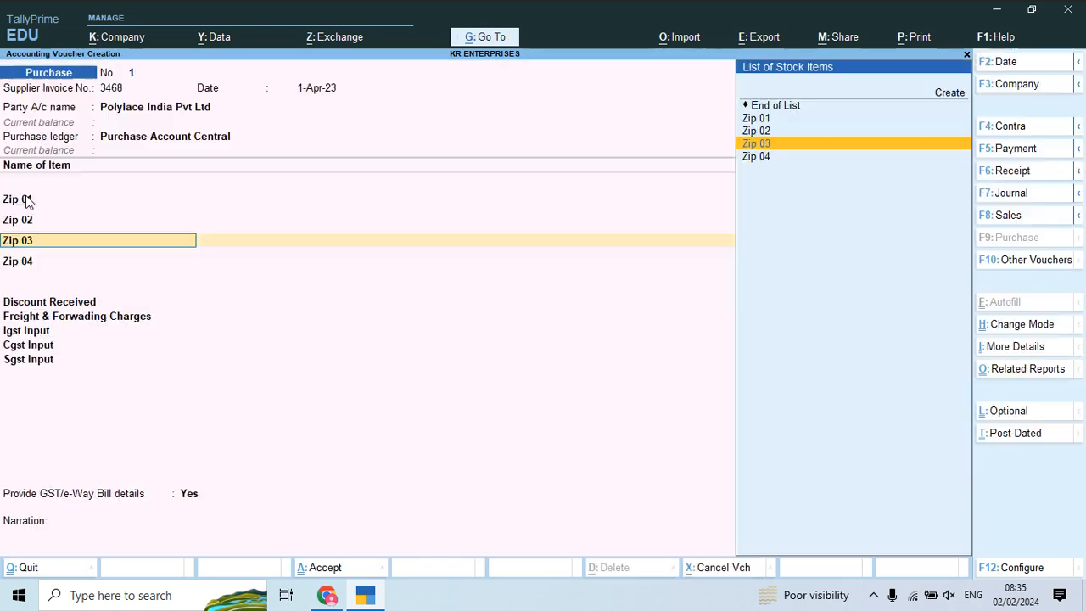
key("Return")
key("Return")
key("Return")
key("Return")
key("Return")
key("Return")
key("Return")
key("Return")
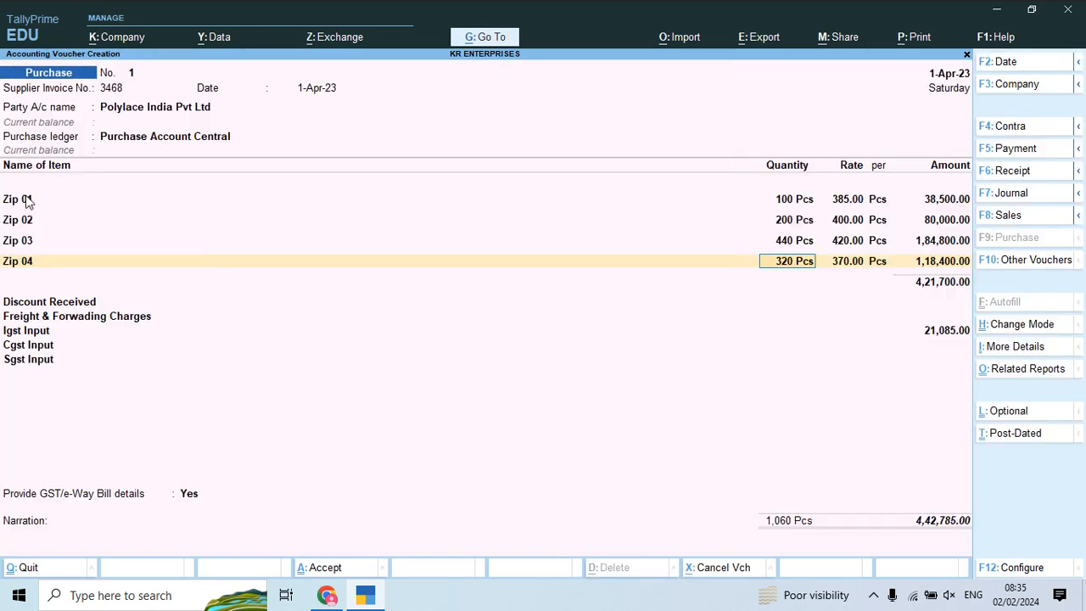
key("Return")
key("Return")
key("Return")
key("Return")
key("Return")
key("Return")
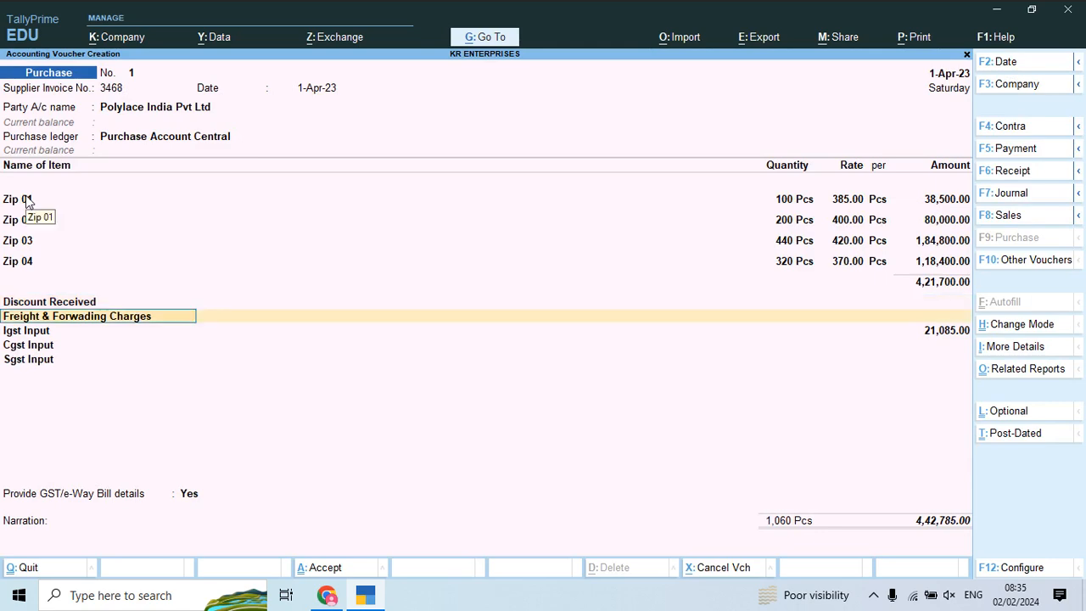
Step: Add a 500 Freight & Forwarding charge and accept the recalculated IGST input
key("alt+Tab")
scroll(26, 201, "down", 1)
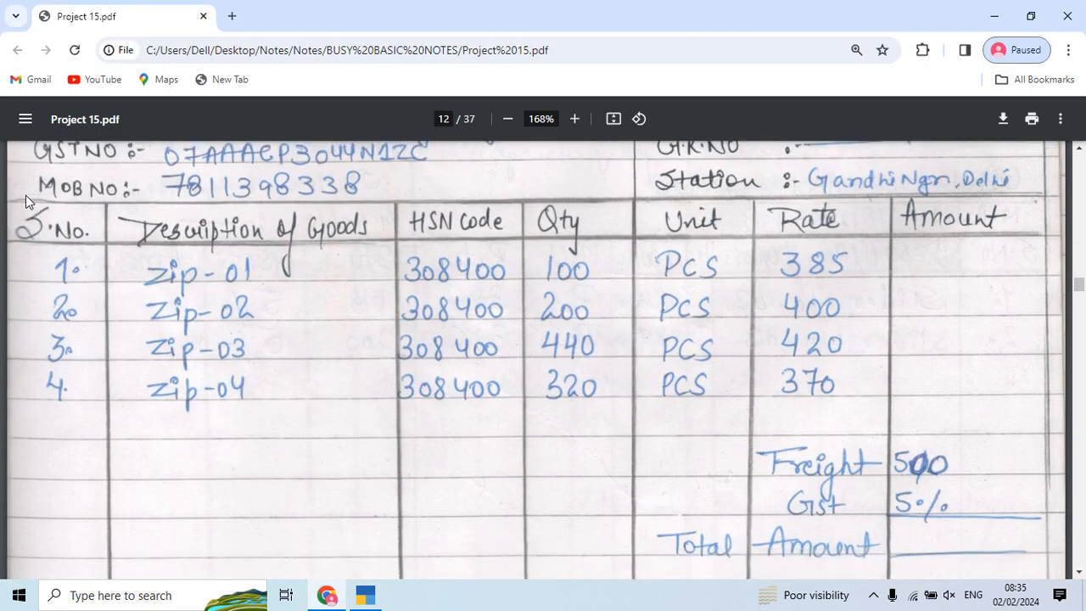
key("alt+Tab")
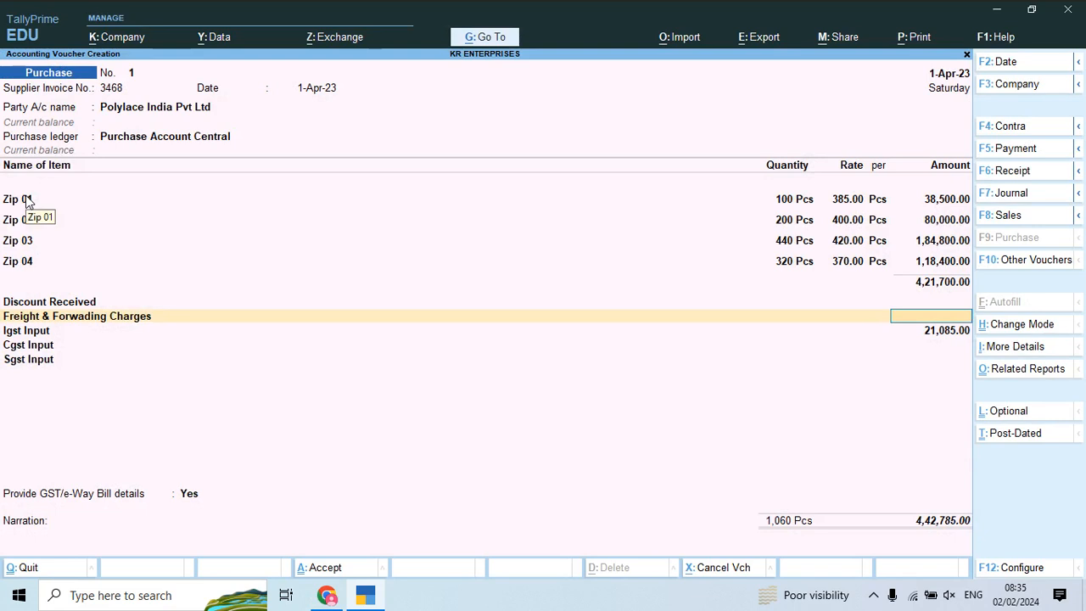
type("500")
key("Return")
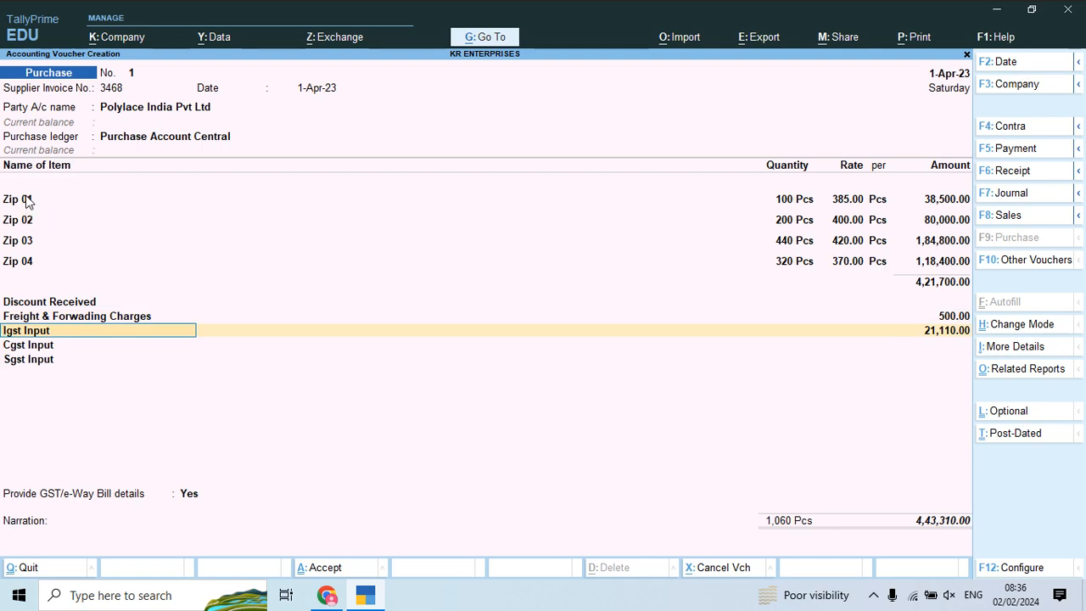
key("Return")
key("Return")
key("Return")
key("Return")
key("Return")
key("Return")
key("Return")
key("Return")
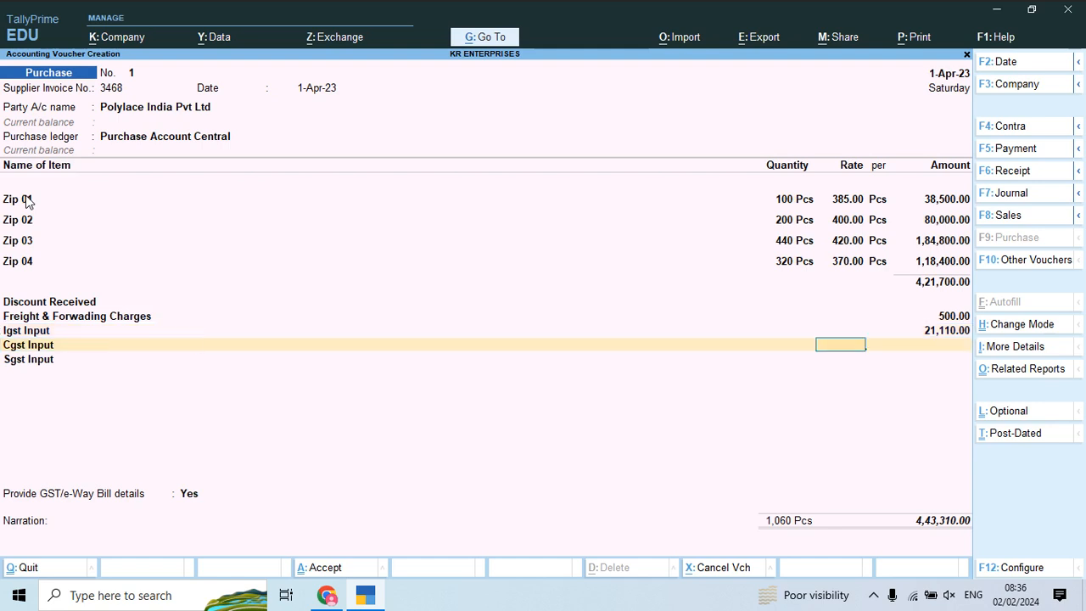
key("Return")
key("Return")
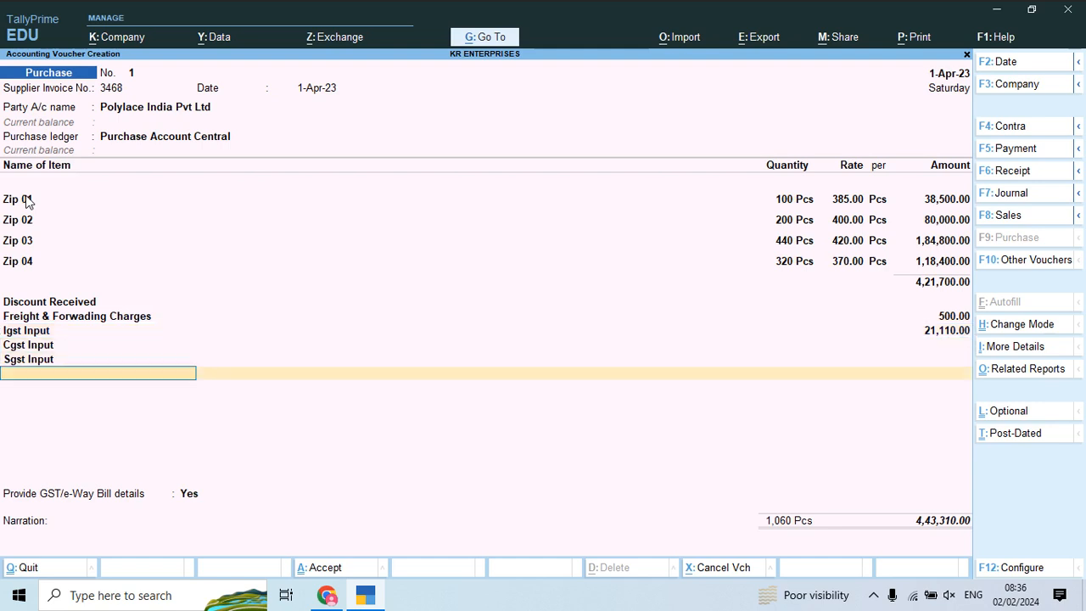
Step: Set GST/e-Way bill details to No and save Purchase voucher No. 1
key("Up")
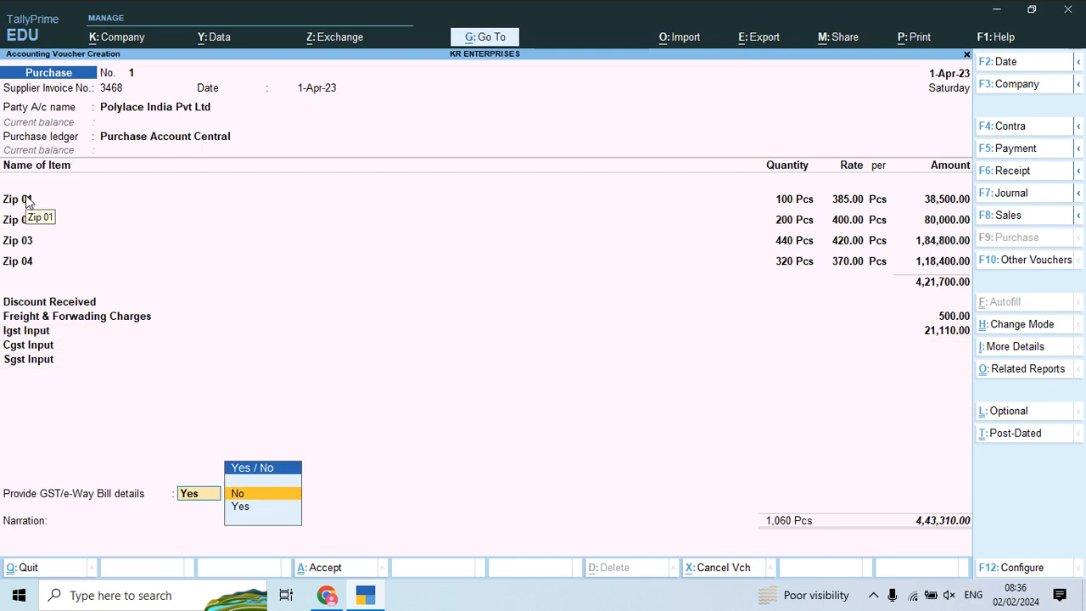
key("Return")
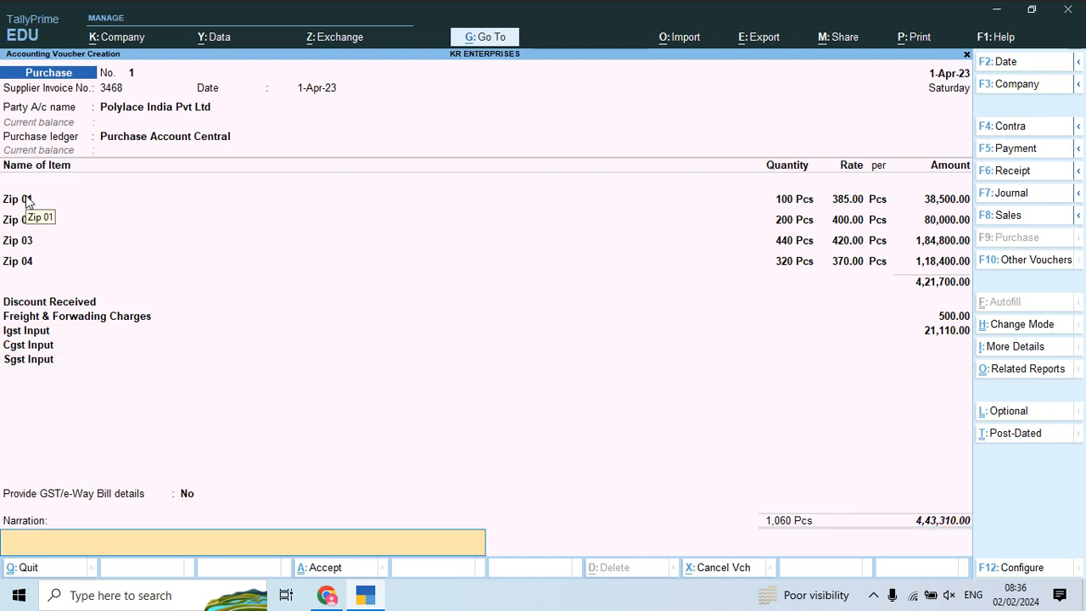
key("Return")
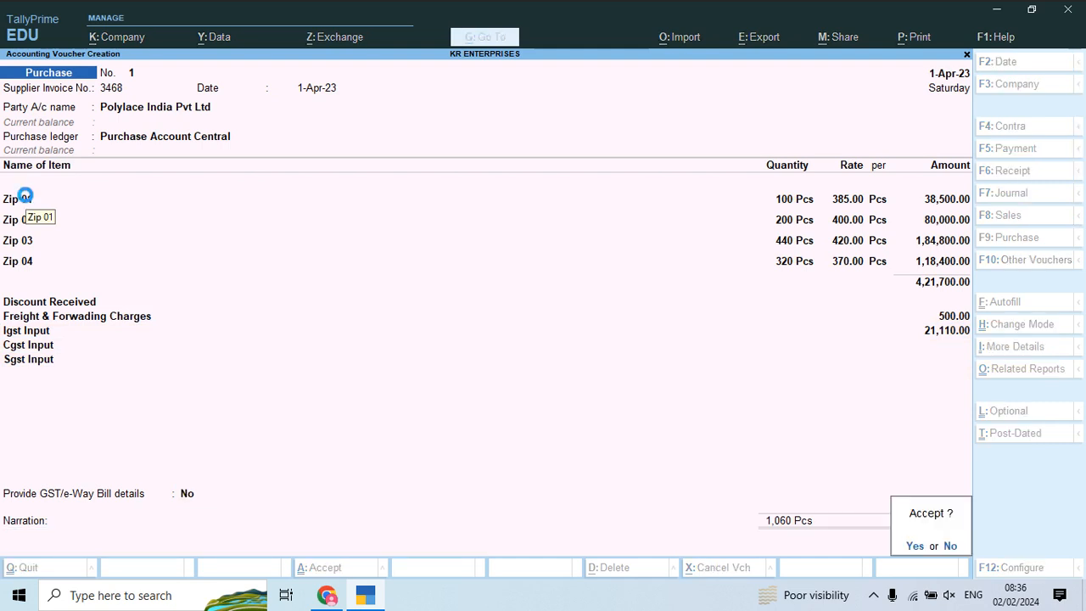
key("Return")
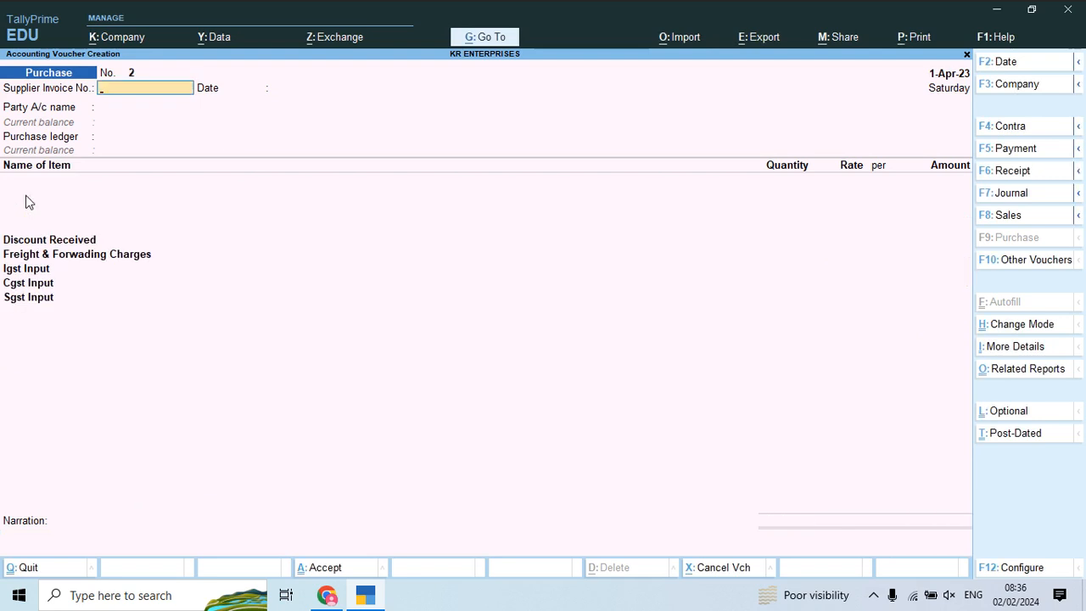
Step: Quit the blank Purchase voucher No. 2 and open the Day Book
key("Escape")
key("y")
key("Down")
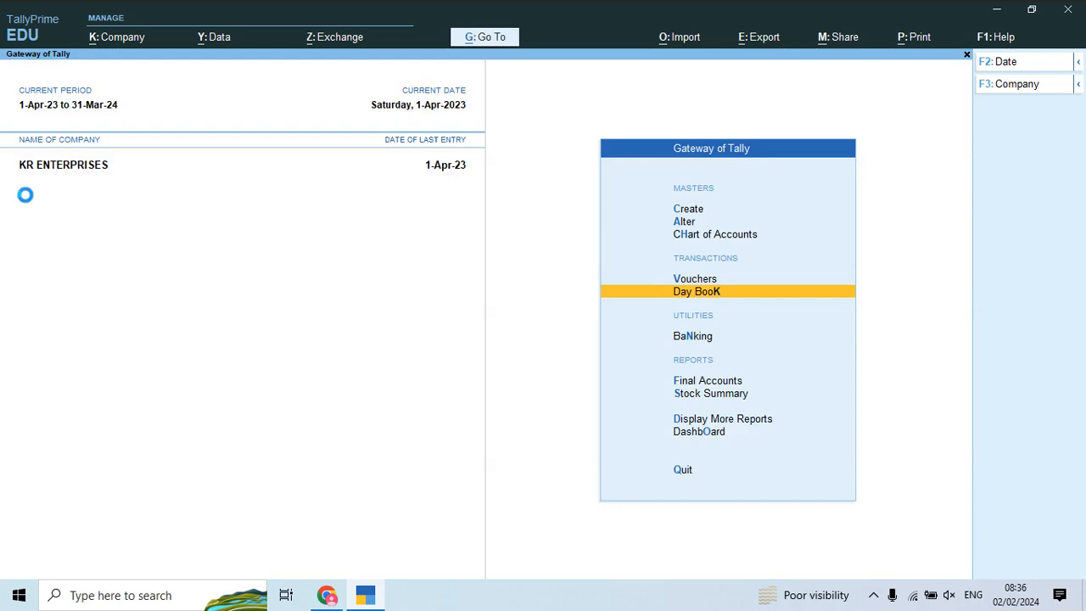
key("Return")
key("Return")
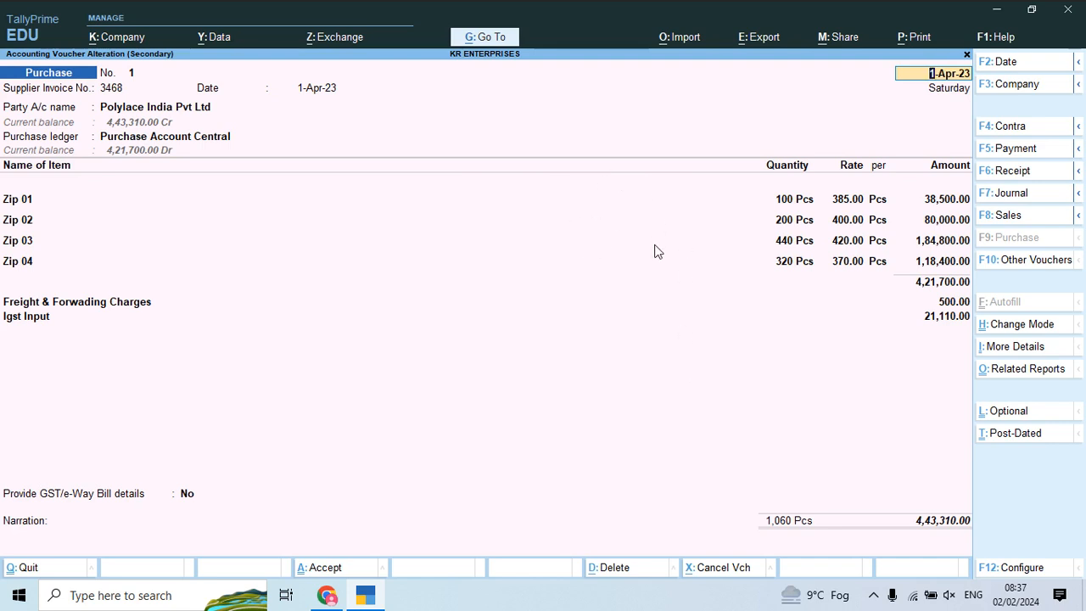
Step: Quit voucher No. 1 without changes and close the Day Book to the Gateway
key("BackSpace")
key("Escape")
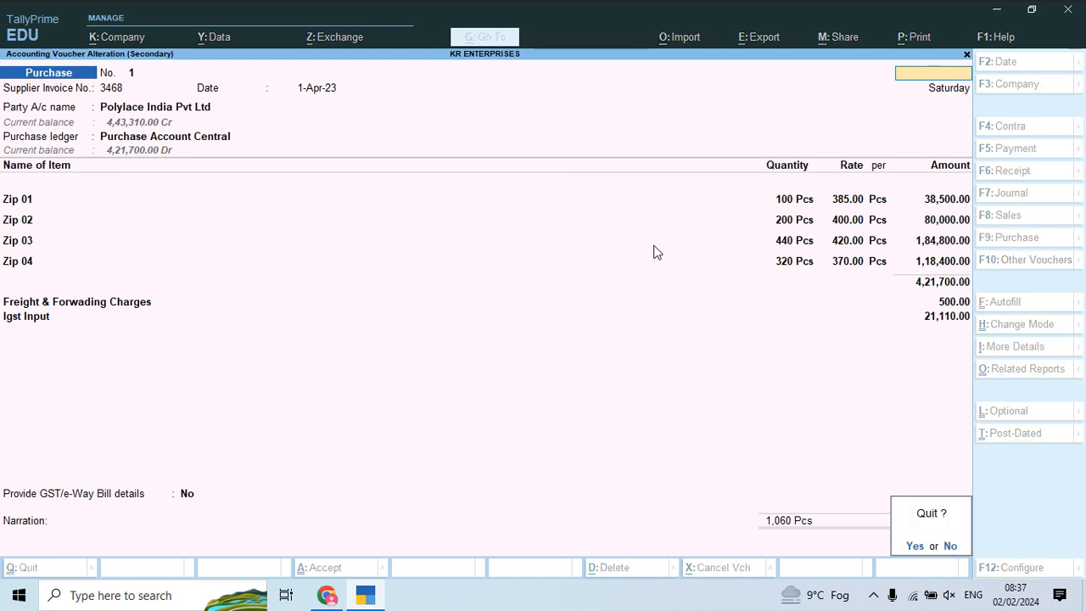
key("y")
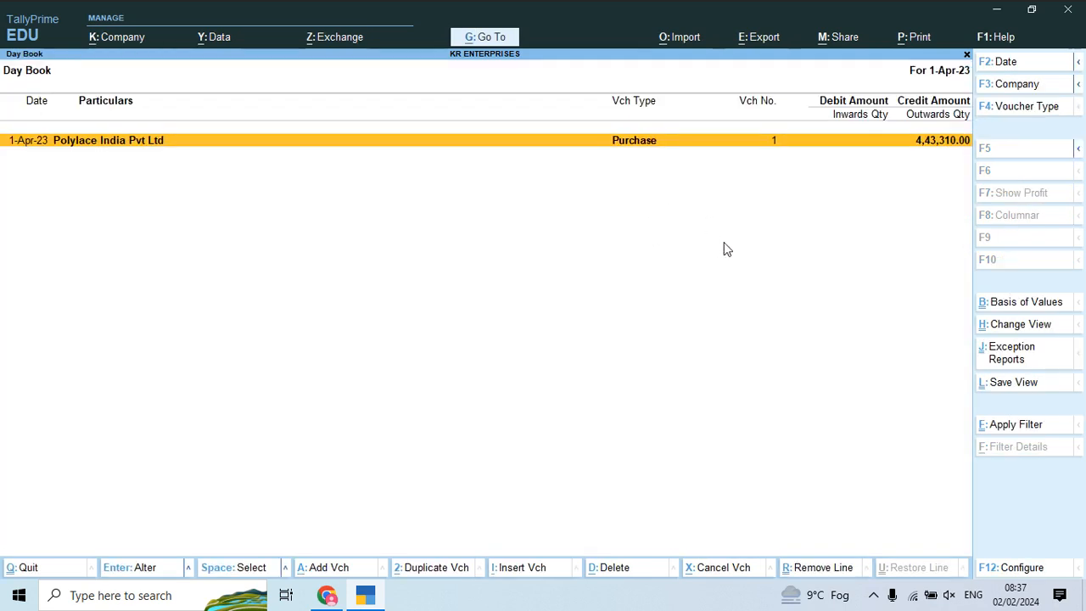
key("Escape")
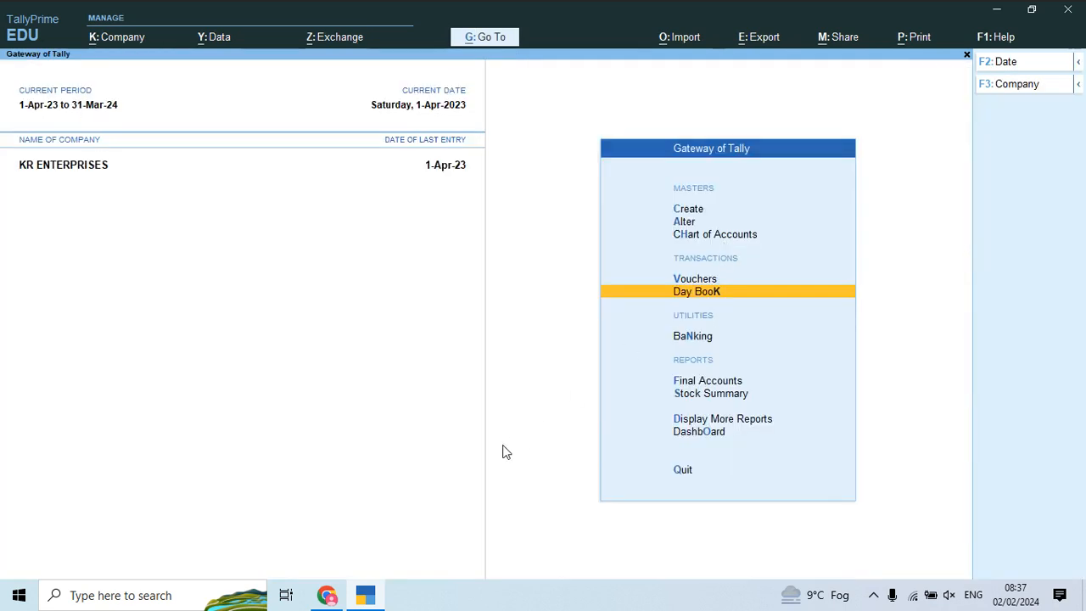
Step: Open the local TDL configuration from Help's TDLs & Add-Ons options
left_click(998, 38)
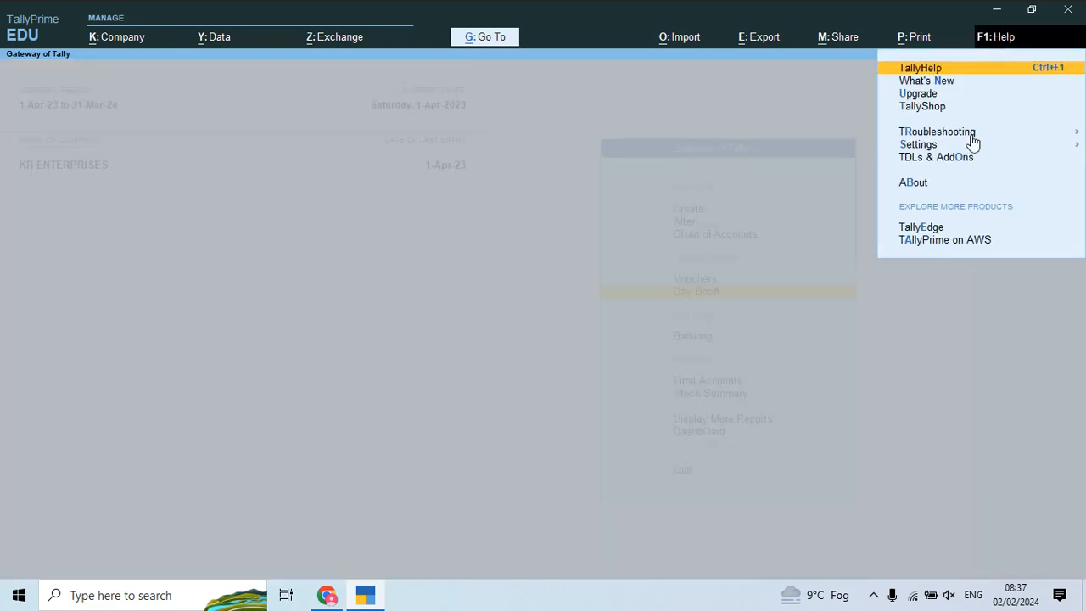
left_click(963, 157)
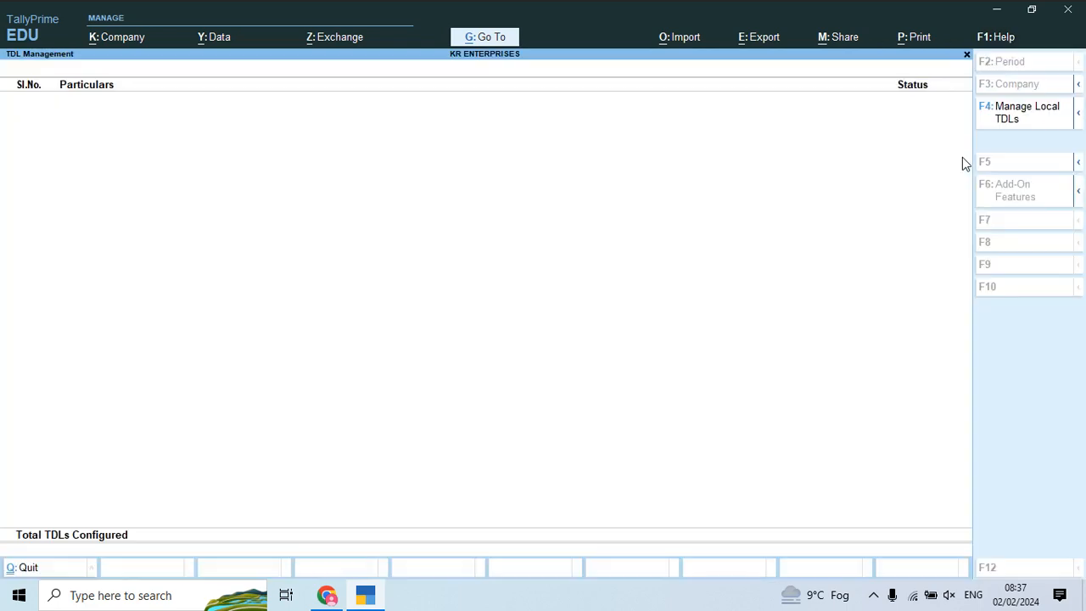
left_click(1016, 112)
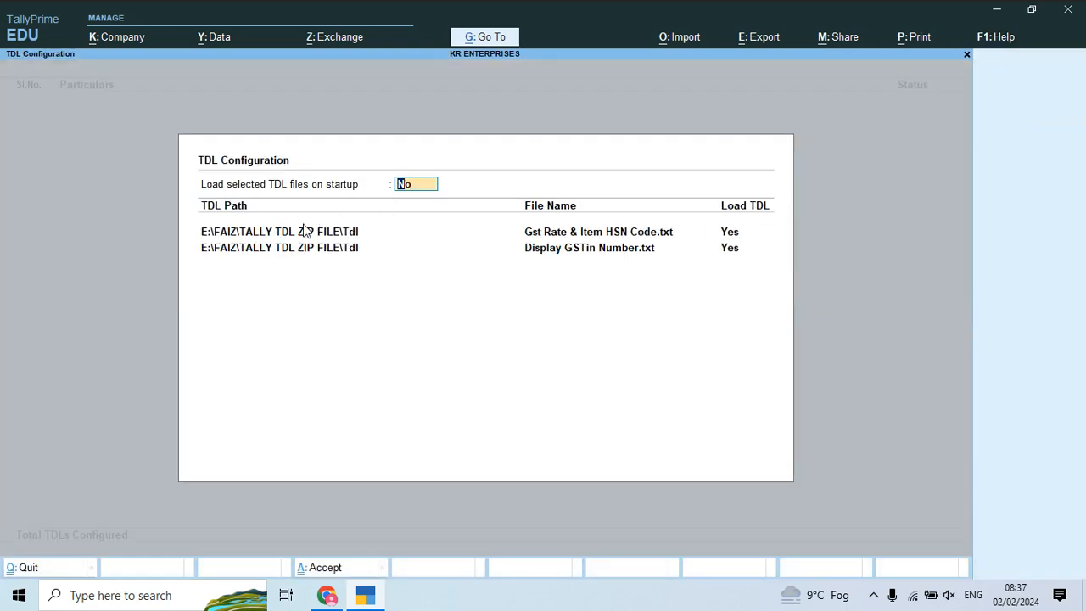
type("e")
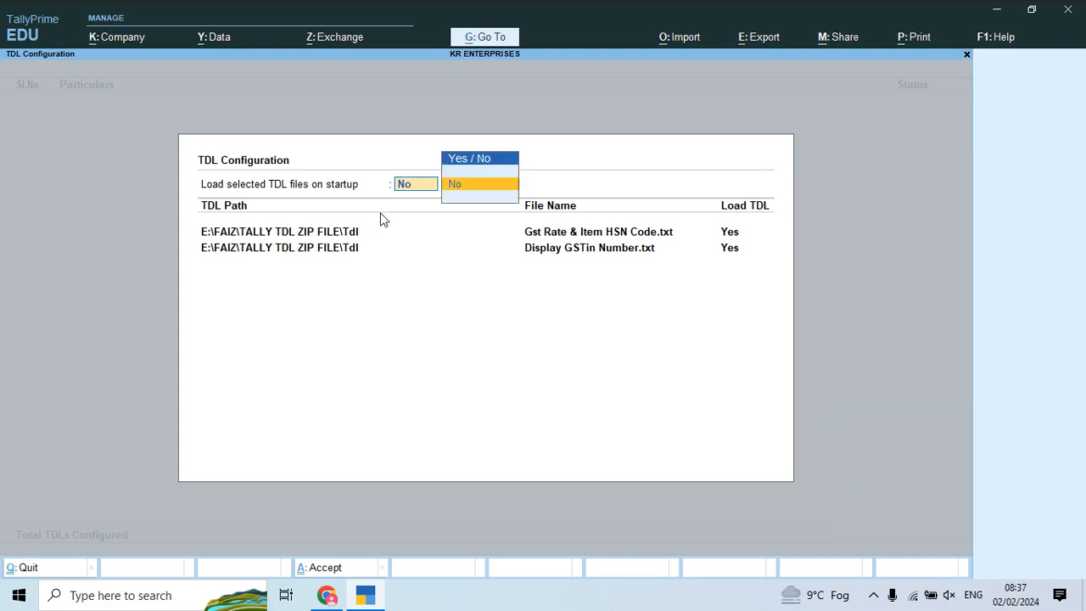
key("Escape")
key("F4")
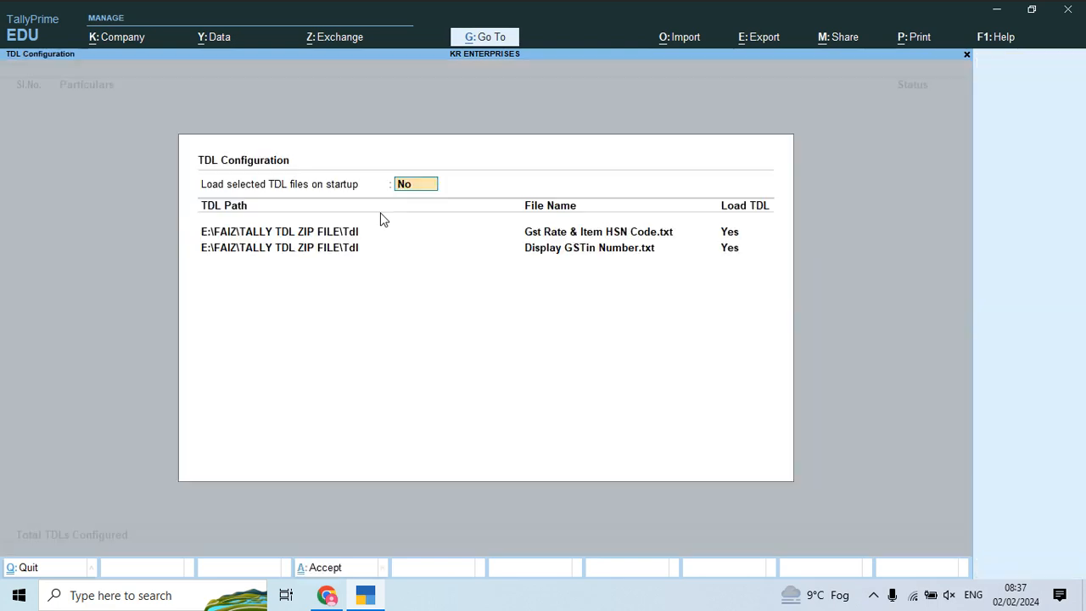
Step: Set TDL load on startup to Yes, keeping Gst Rate & Item HSN Code.txt and disabling Display GSTin Number.txt
type("y")
key("Return")
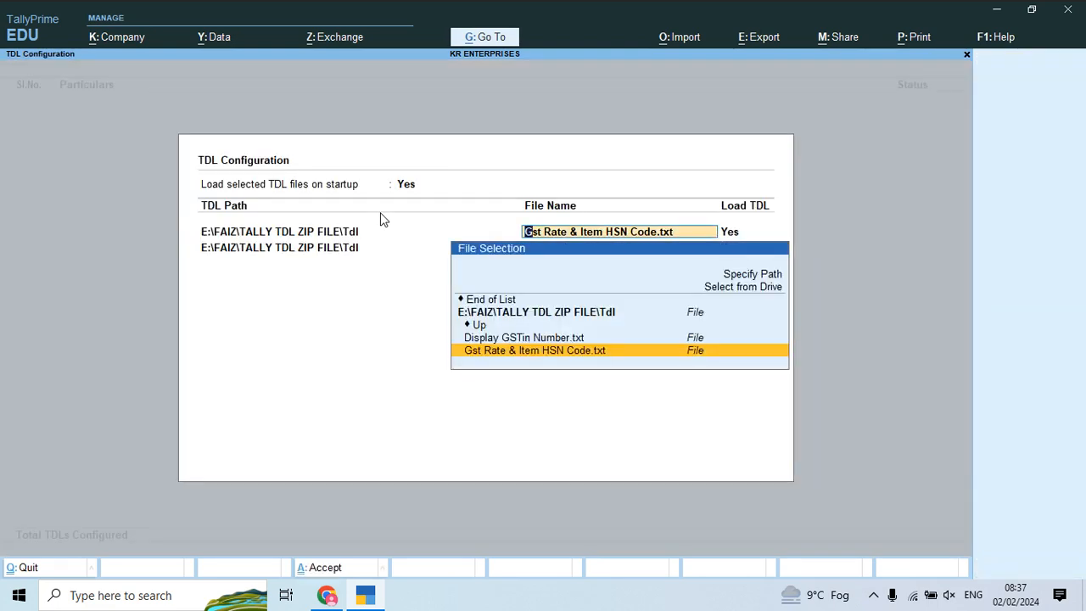
key("Return")
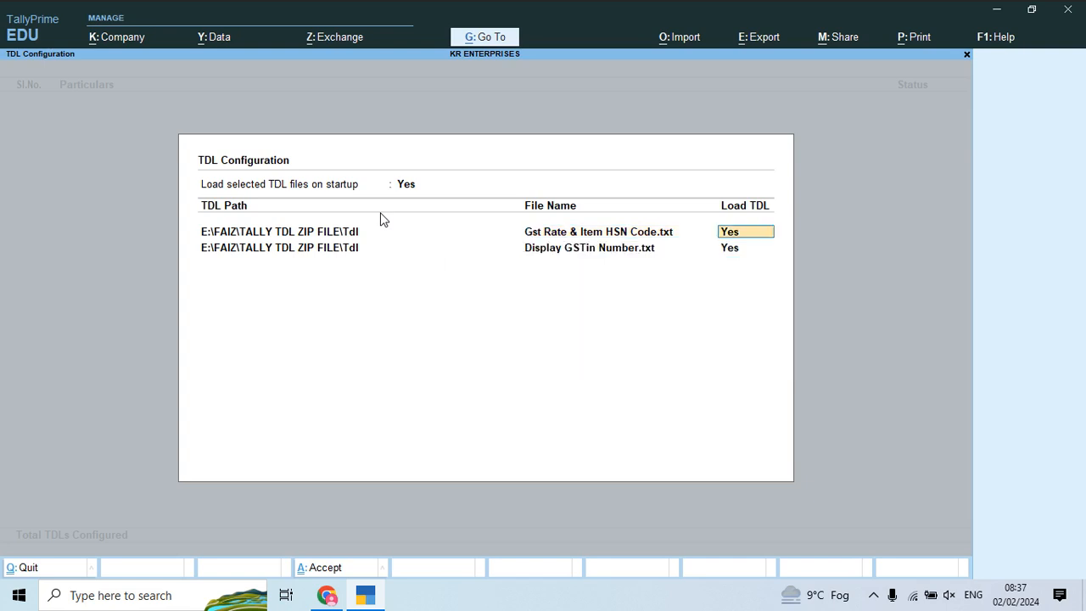
key("Return")
key("Return")
type("n")
key("Return")
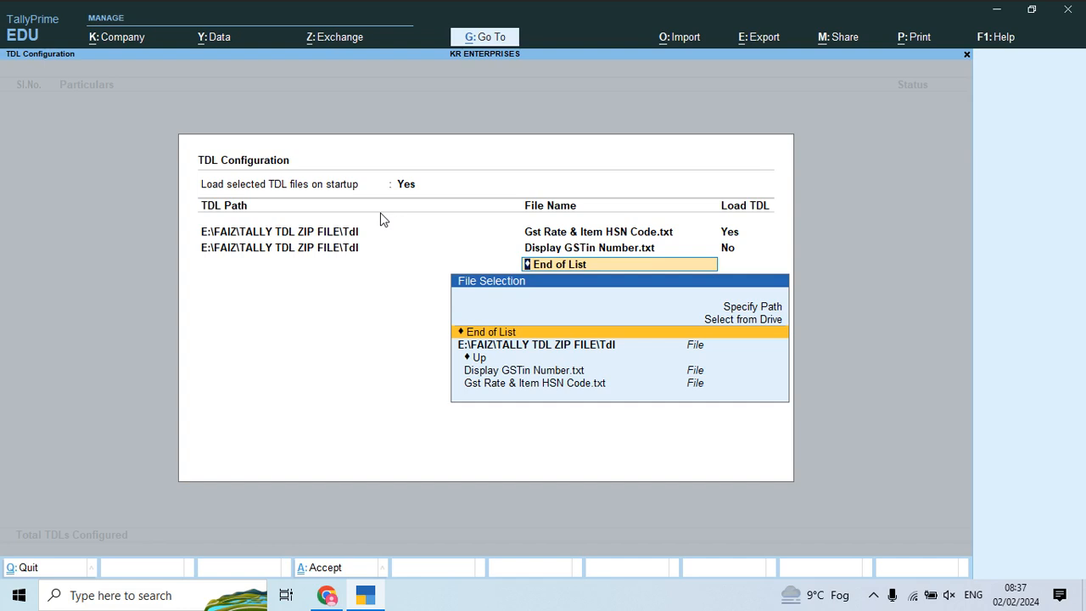
key("Return")
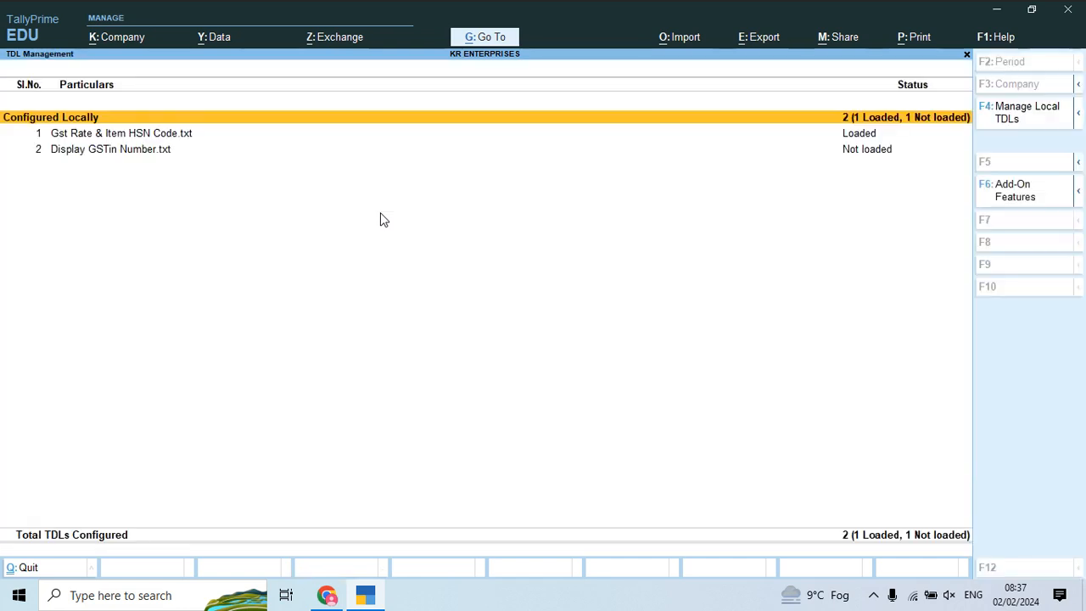
key("Escape")
key("Up")
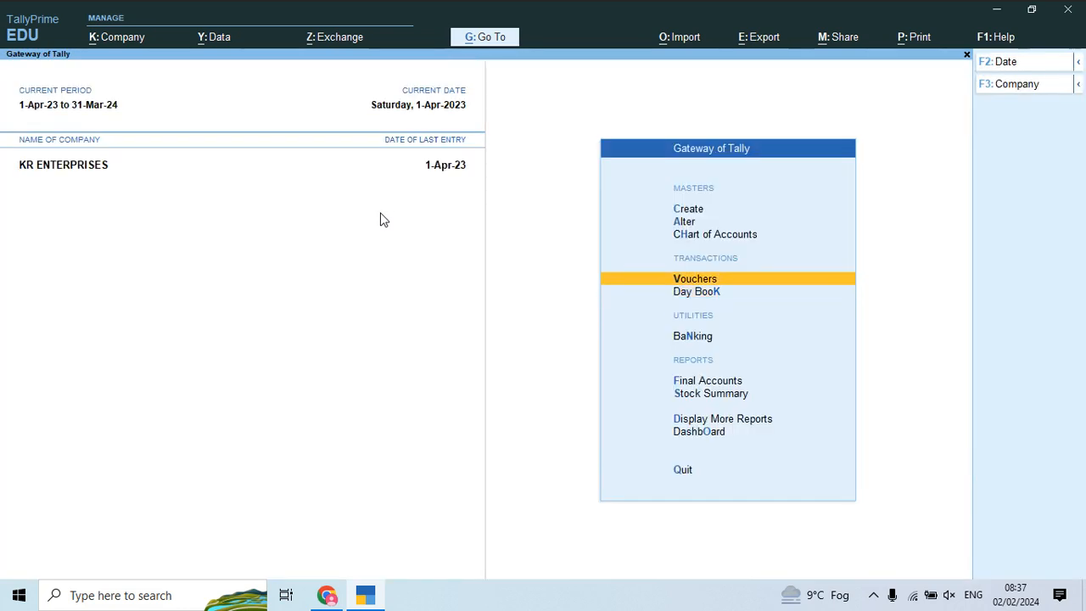
Step: Reopen Purchase voucher 1 from the Day Book to check the HSN/SAC and IGST% columns, then close it
key("Down")
key("Return")
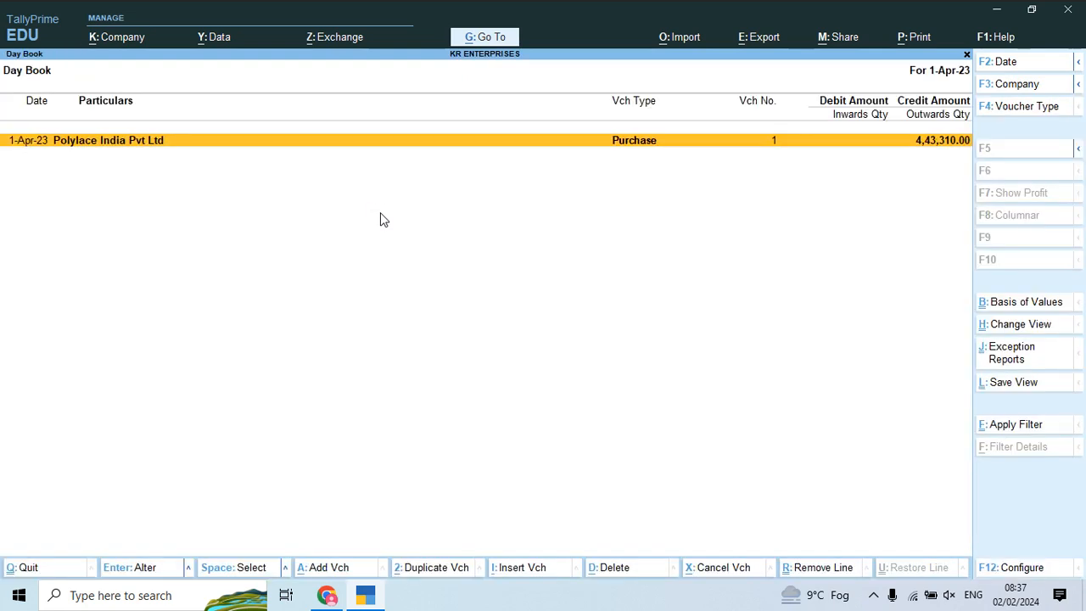
key("Return")
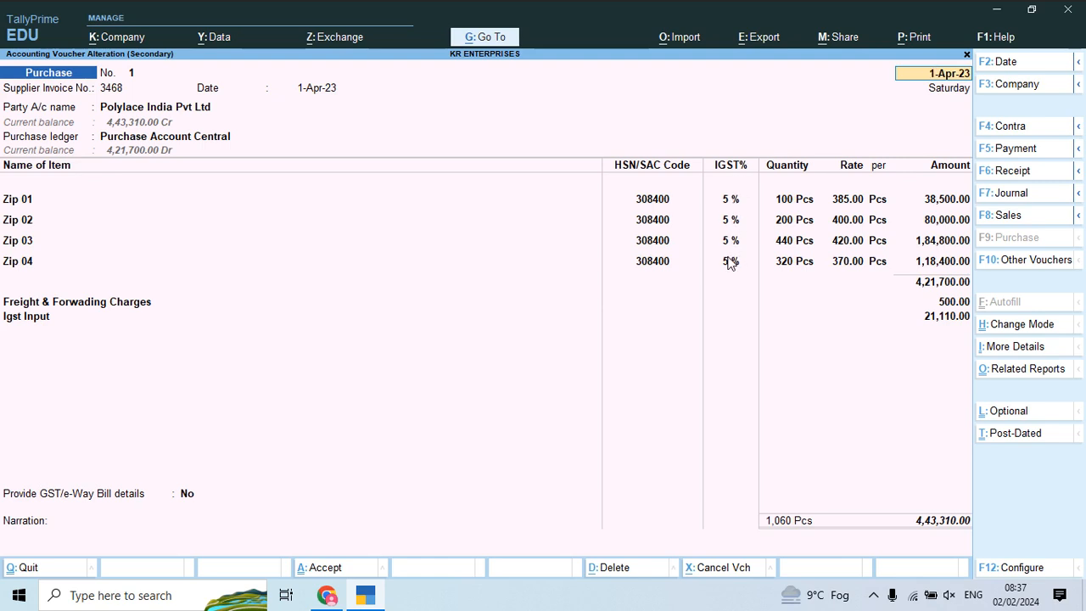
key("Escape")
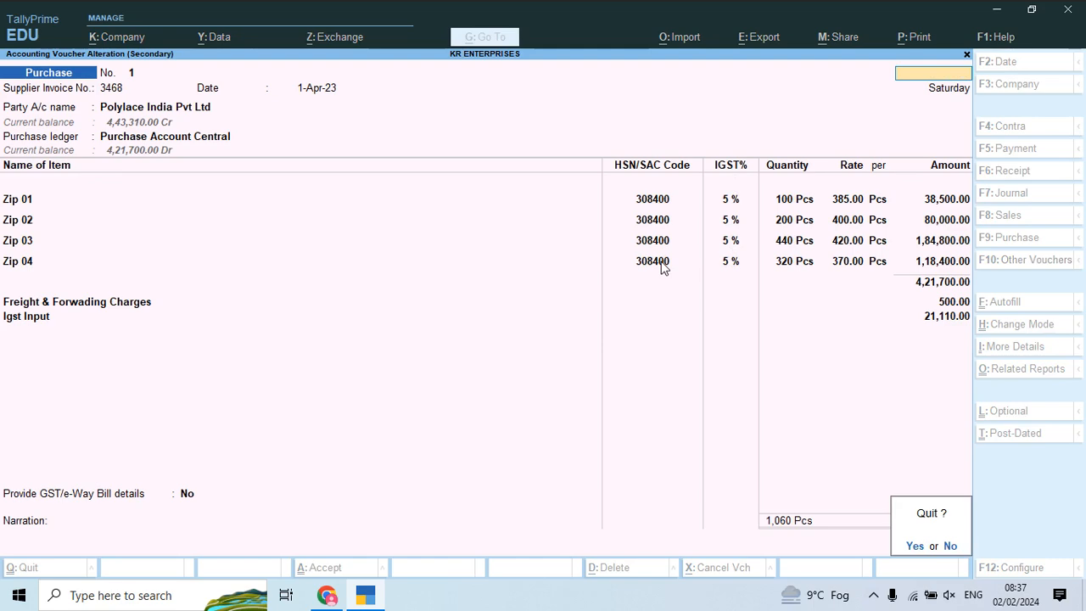
key("Return")
key("Escape")
Step: Start a new purchase voucher and bring up page 13's Polylace India invoice in the PDF
key("v")
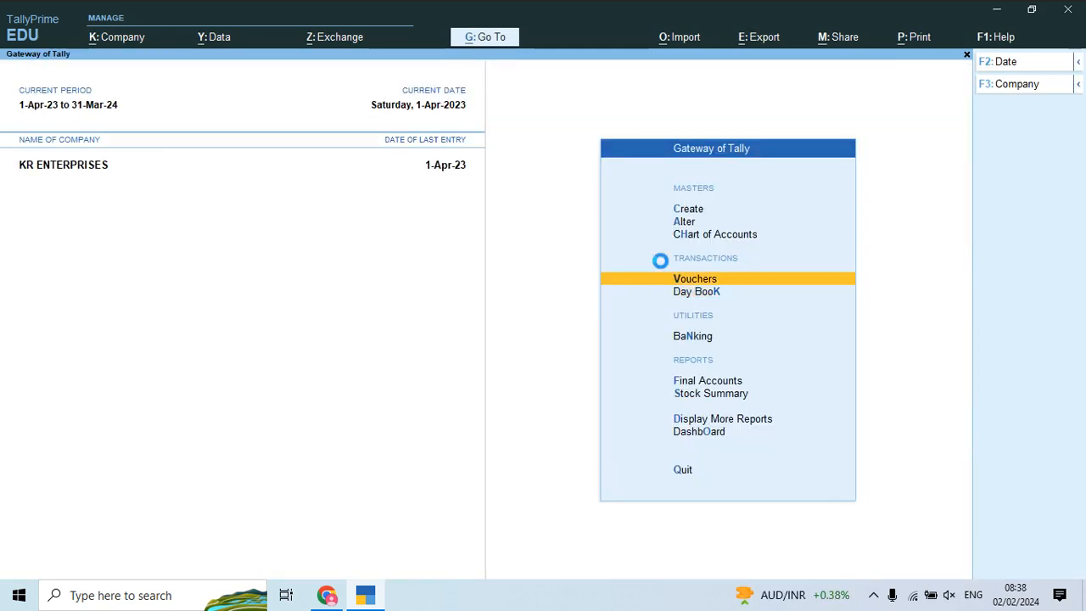
key("alt+Tab")
scroll(664, 268, "down", 10)
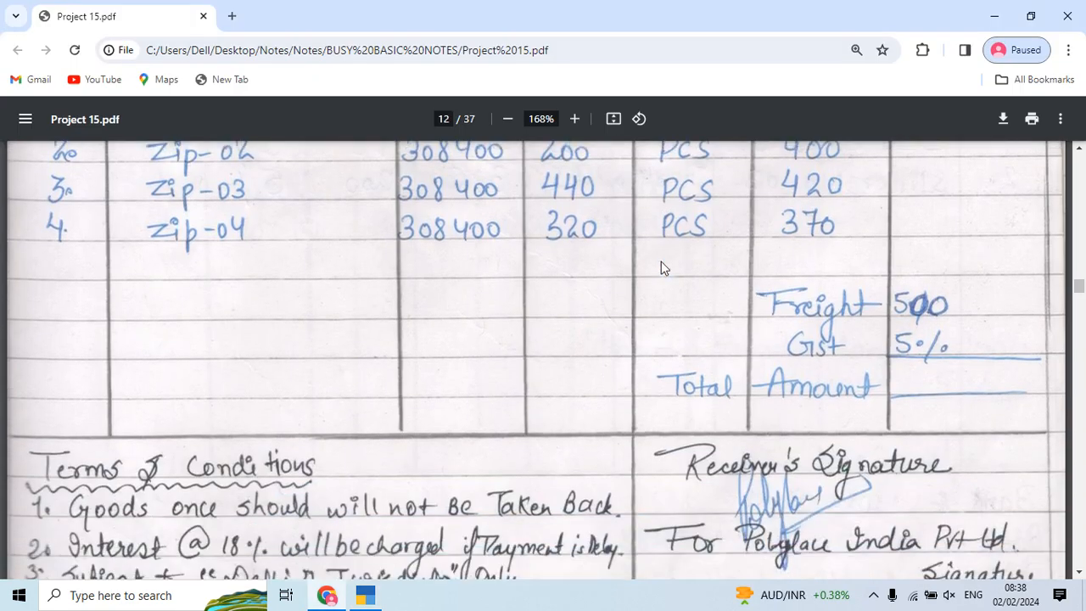
scroll(664, 268, "down", 4)
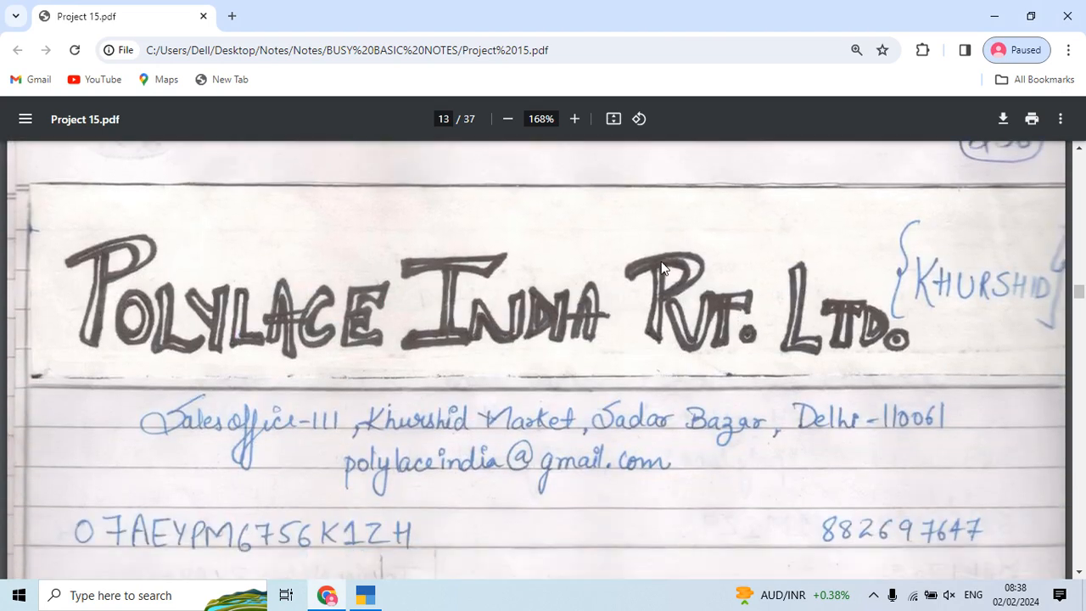
scroll(663, 267, "down", 1)
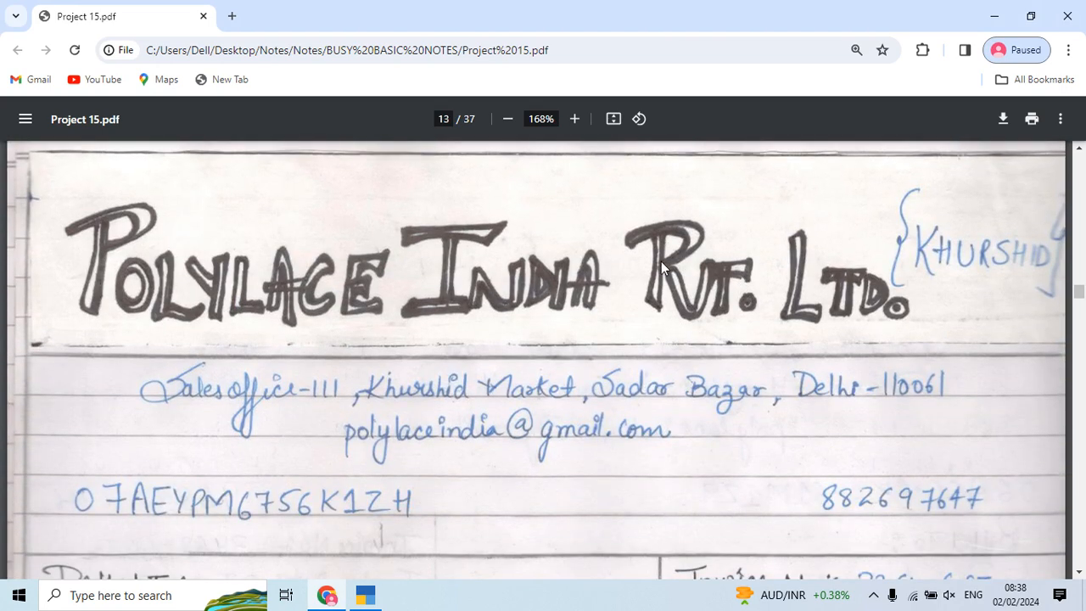
scroll(661, 261, "down", 1)
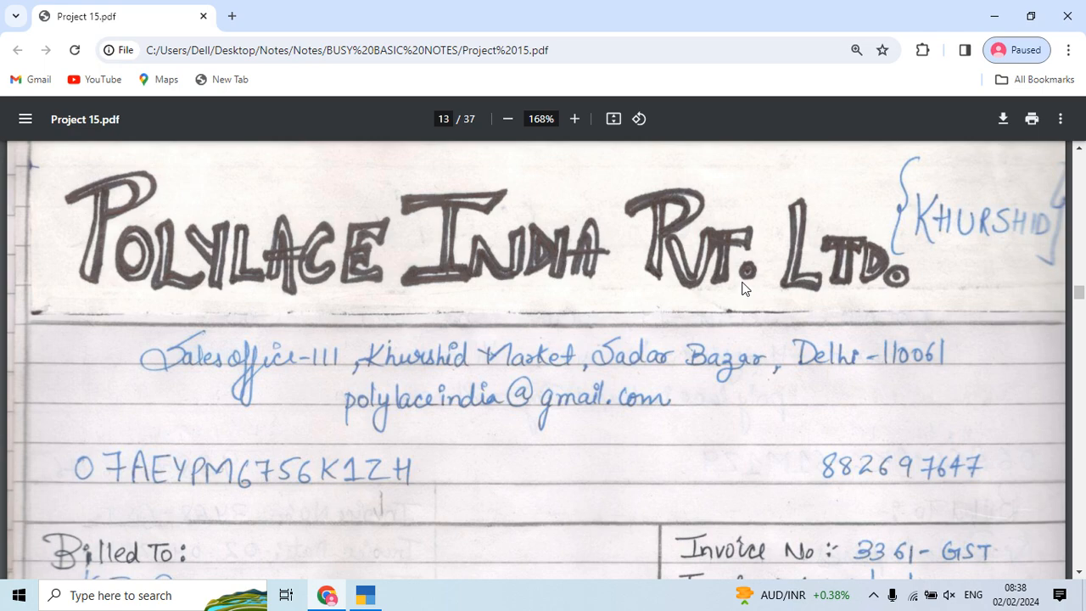
key("alt+Tab")
key("alt+Tab")
key("alt+Tab")
Step: Enter supplier invoice number 3361 and create party ledger Polylace India Pvt Ltd Delhi under Sundry Creditors
type("3361")
key("Return")
key("Return")
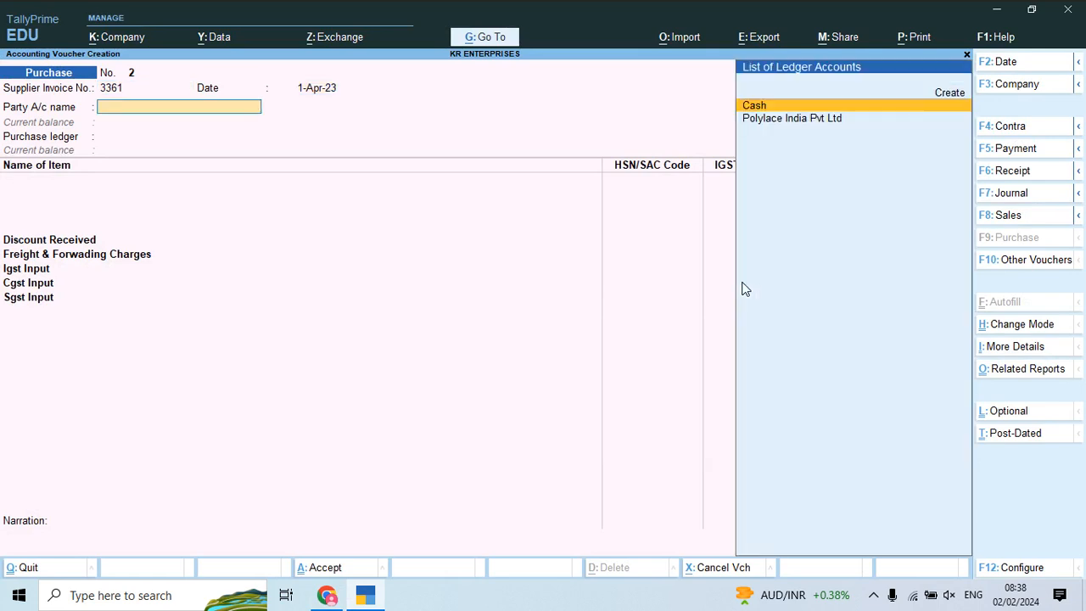
key("alt+c")
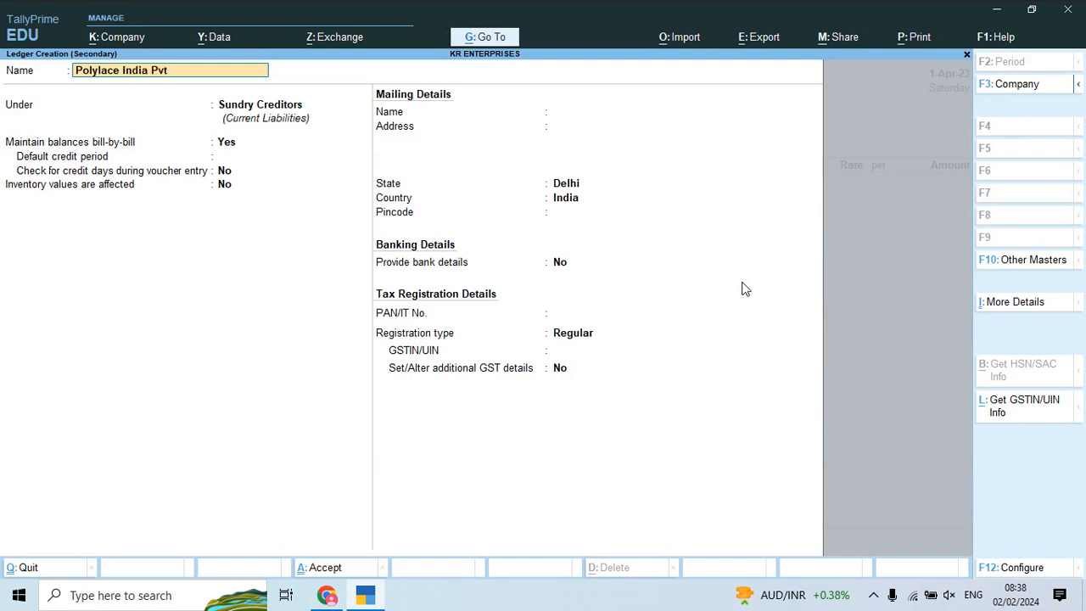
type("elhi")
key("Return")
key("Return")
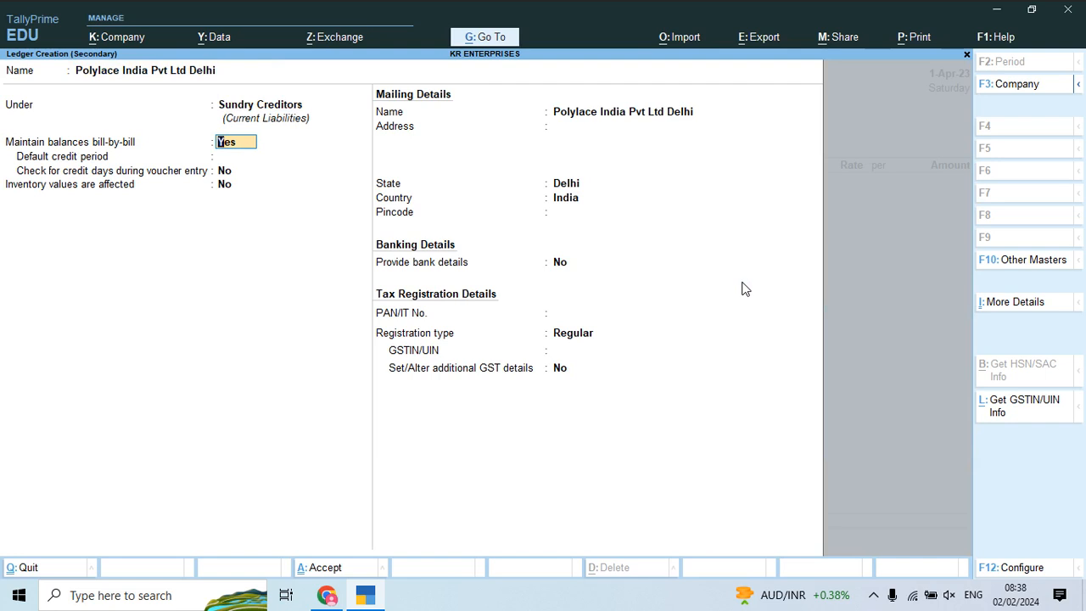
key("Return")
key("Return")
key("Return")
key("Return")
Step: Set the ledger to Delhi, Regular registration, enter the supplier's GSTIN from the invoice, and save it
key("Return")
key("Return")
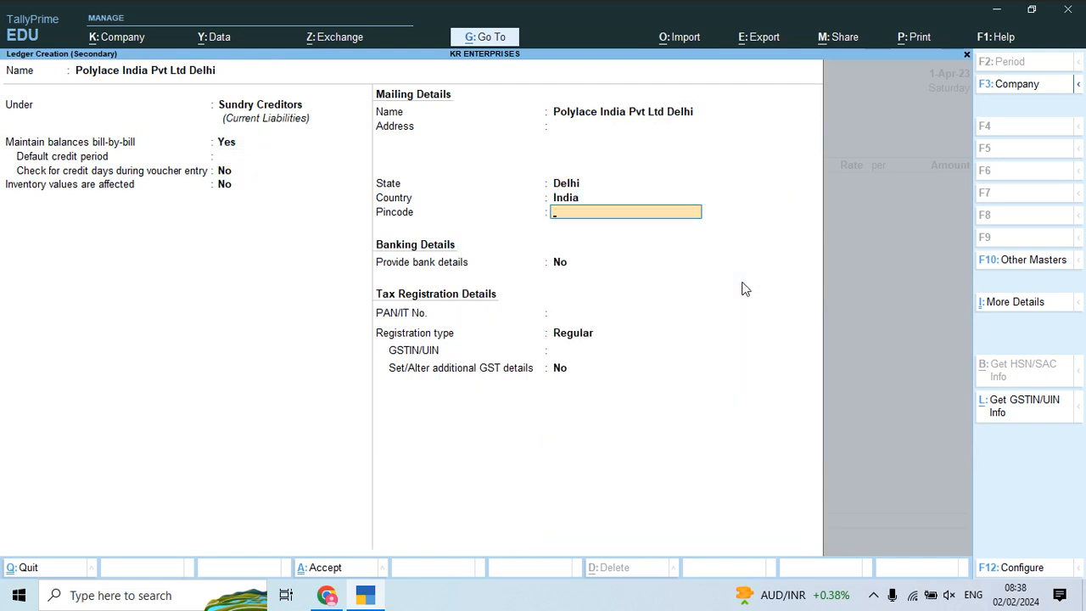
key("Return")
key("Return")
key("Return")
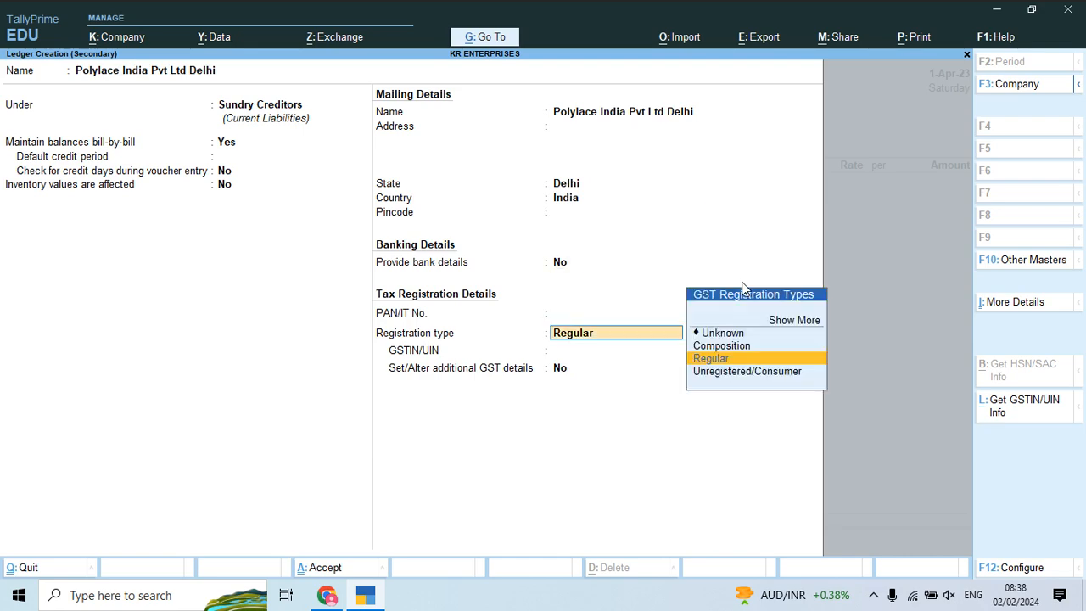
key("Return")
key("alt+Tab")
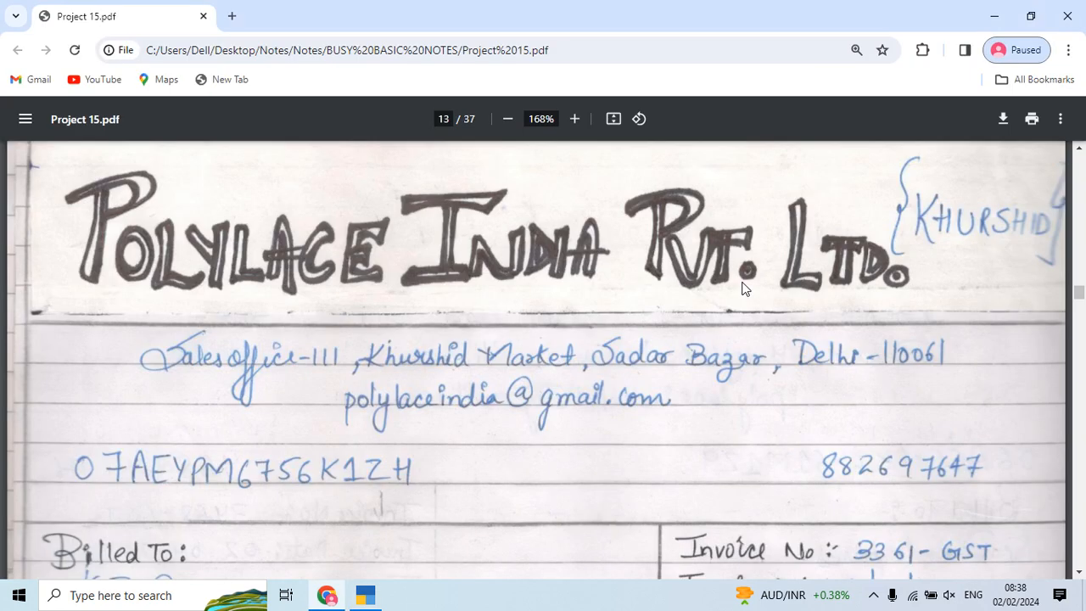
key("alt+Tab")
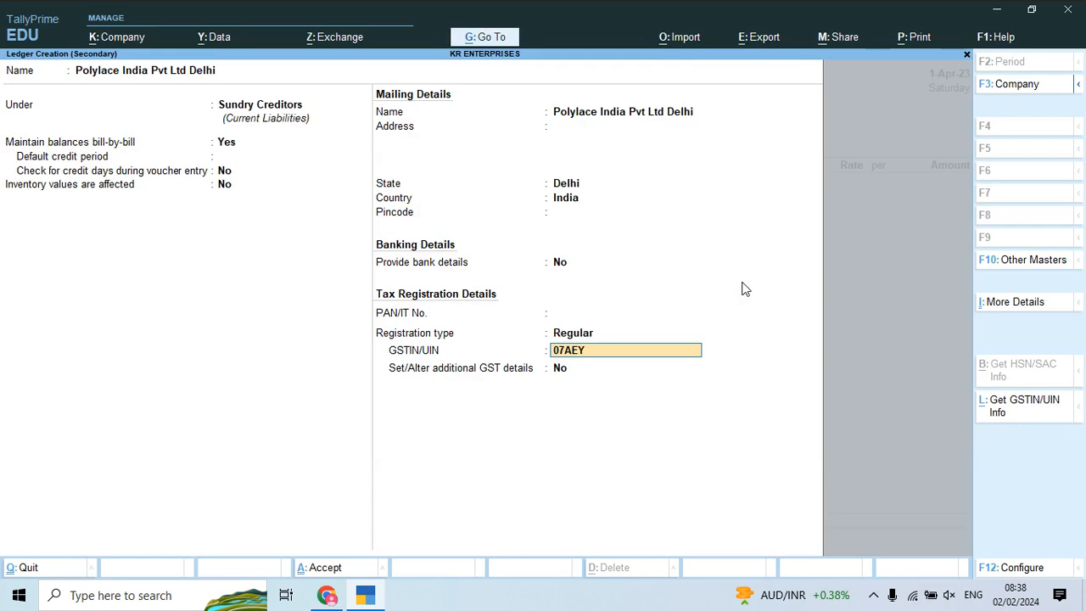
key("alt+Tab")
key("alt+Tab")
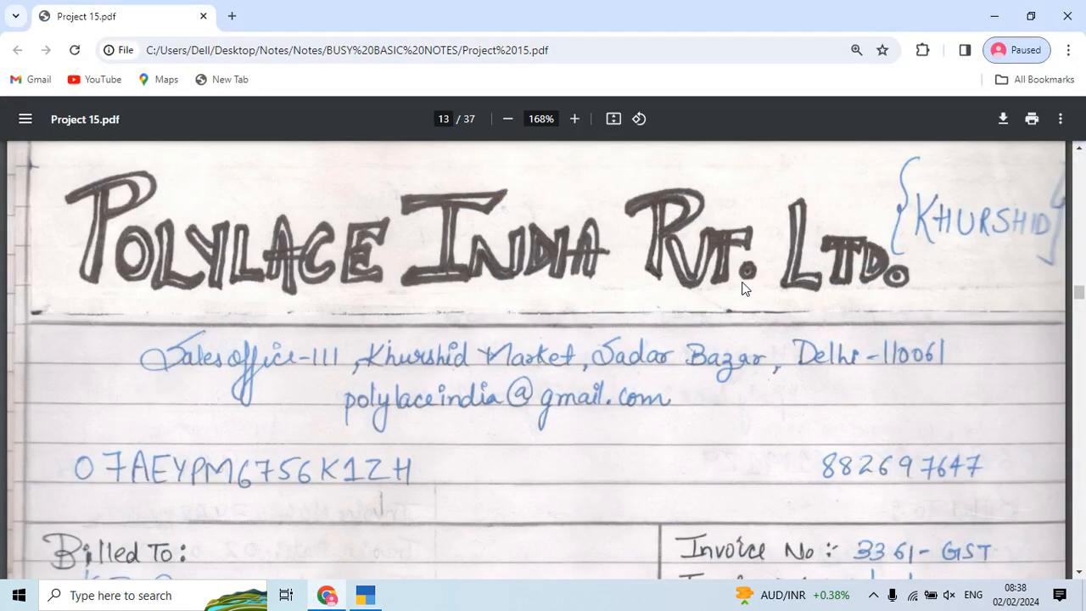
key("alt+Tab")
key("alt+Tab")
key("alt+Tab")
key("Return")
key("ctrl+a")
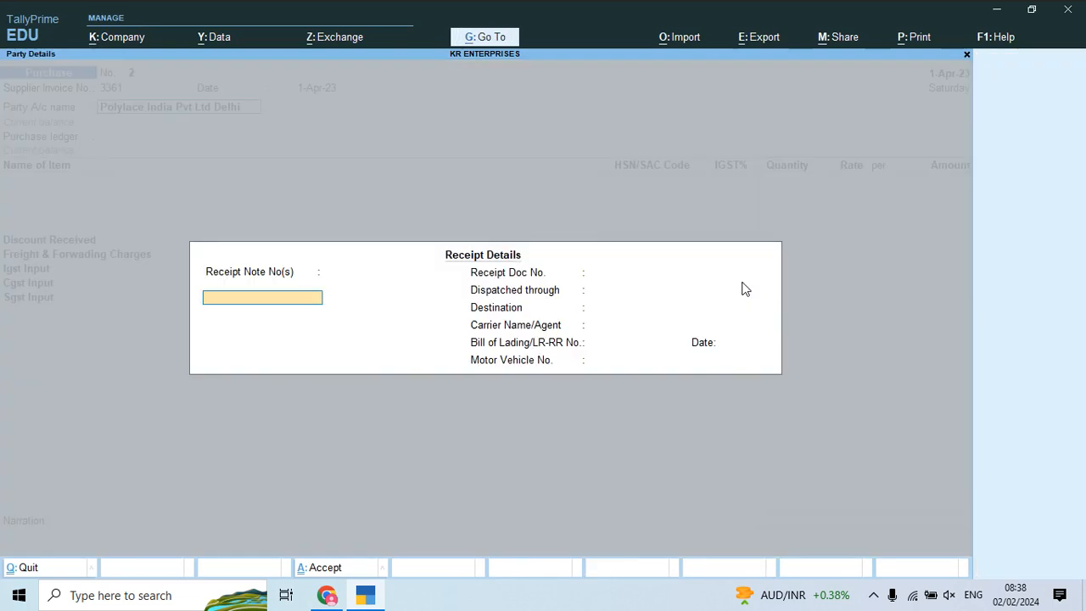
Step: Accept the receipt details and set the purchase ledger to Purchase Account Local
key("Return")
key("ctrl+a")
key("ctrl+a")
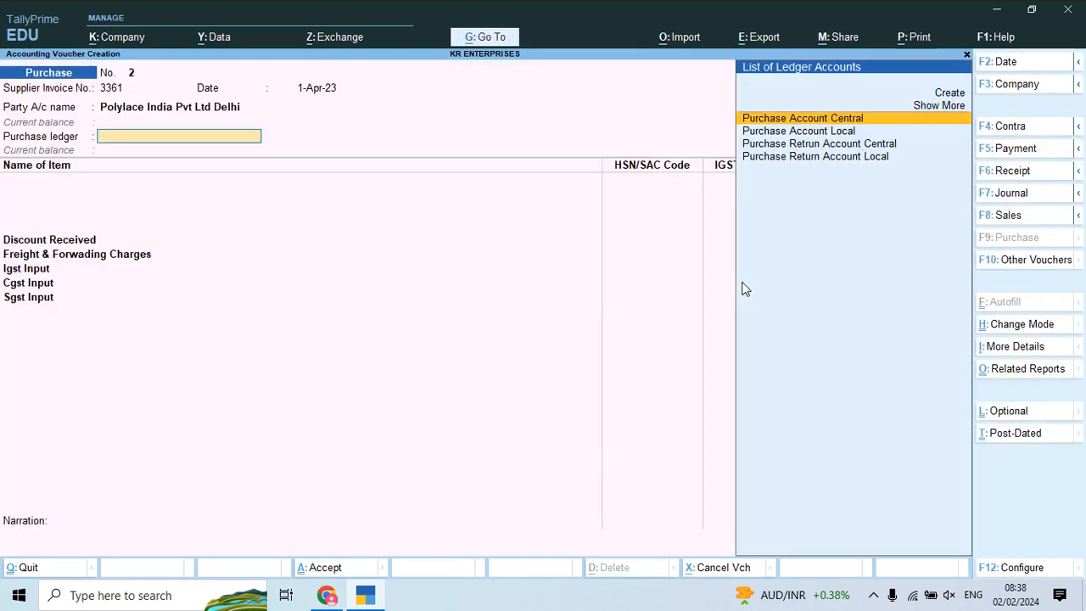
key("Down")
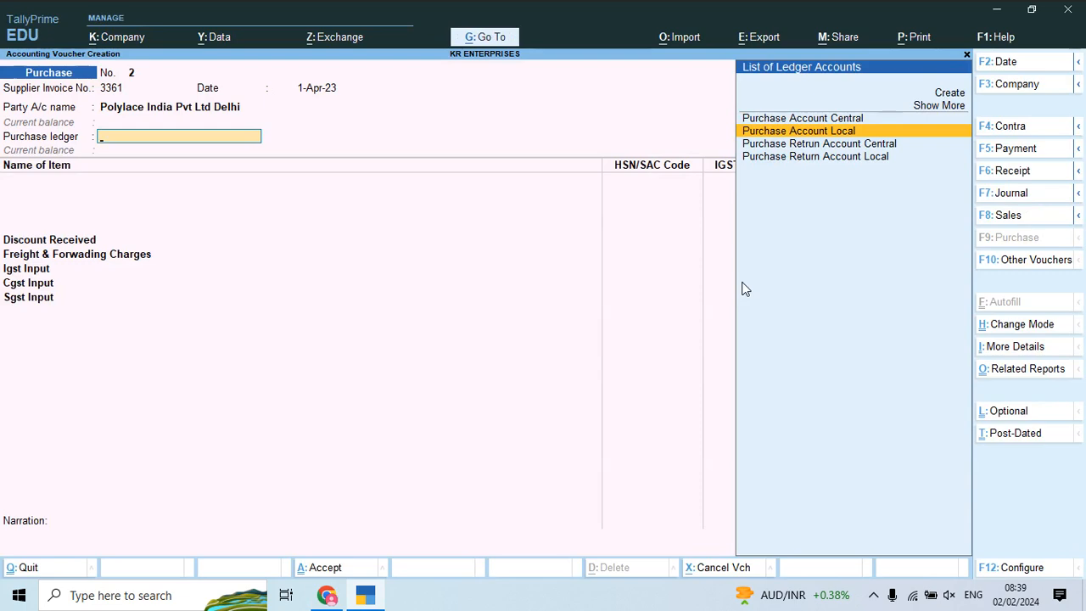
key("Return")
Step: Start a new stock item and check the invoice PDF for the slider item details
key("alt+c")
key("alt+Tab")
scroll(741, 288, "down", 2)
scroll(742, 289, "down", 3)
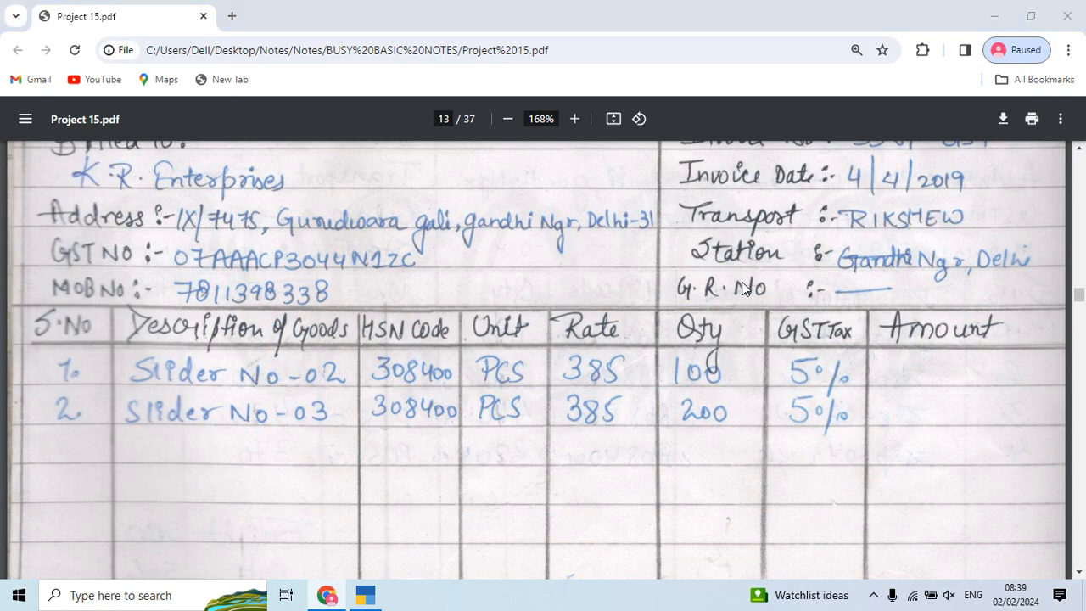
key("alt+Tab")
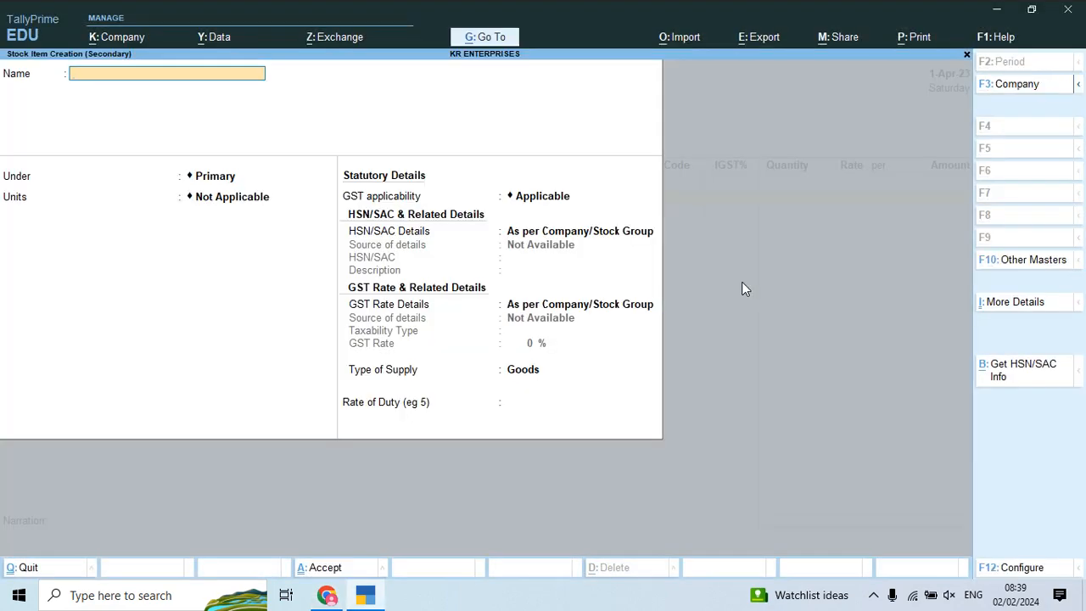
Step: Name the item Slider No 02 and create a Slider group under Primary with HSN 308400
type("Slider No 02")
key("Return")
key("Down")
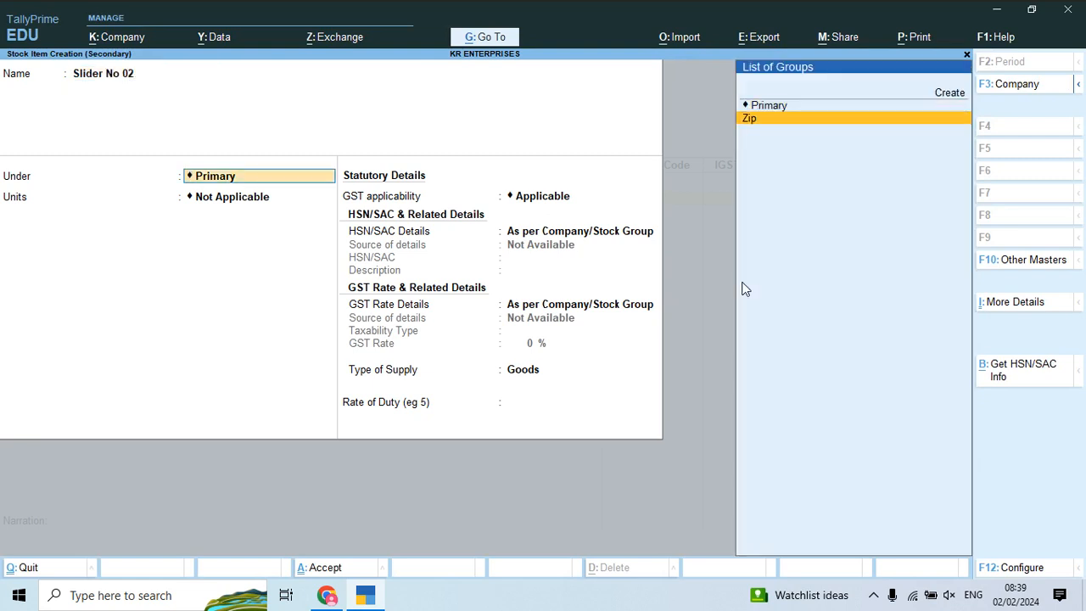
key("alt+c")
type("Slider")
key("Return")
key("Return")
key("Return")
key("Down")
key("Return")
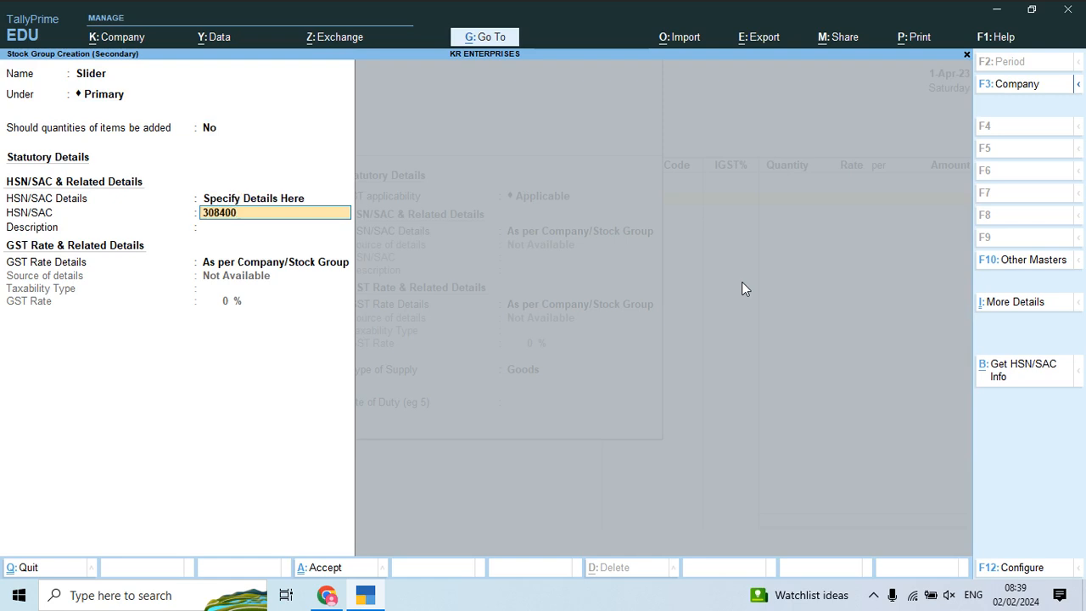
key("Return")
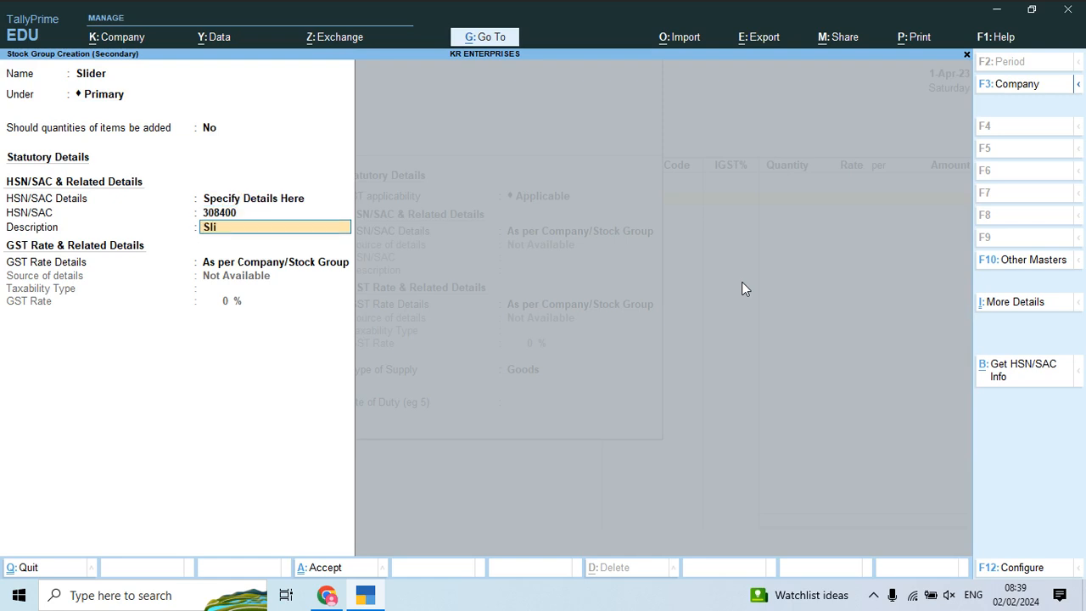
key("Return")
Step: Give the Slider group taxable GST at 5% with standard rates set to No
key("Down")
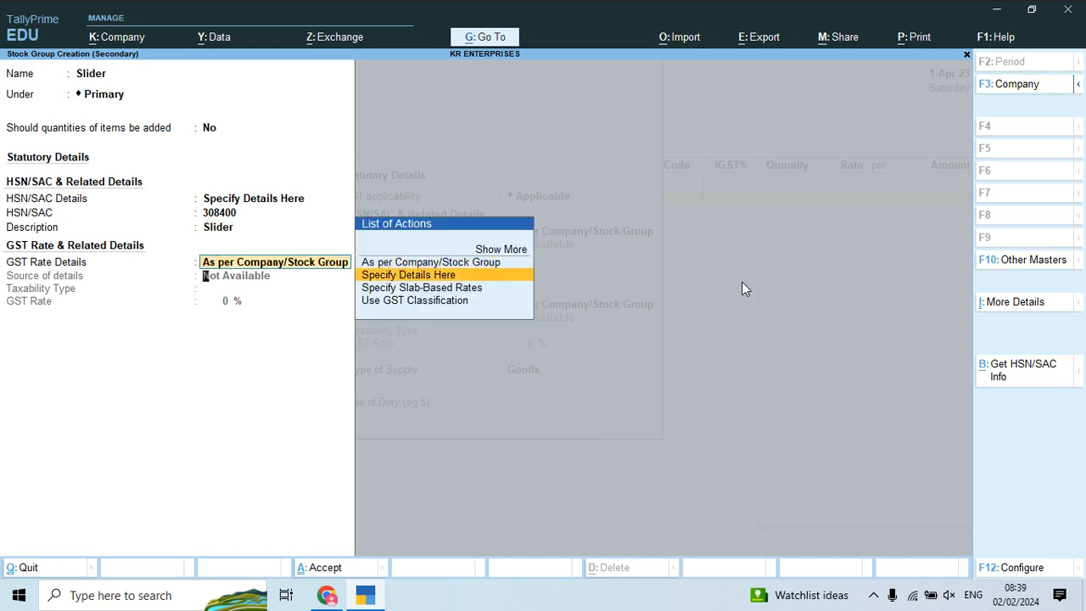
key("Return")
key("Return")
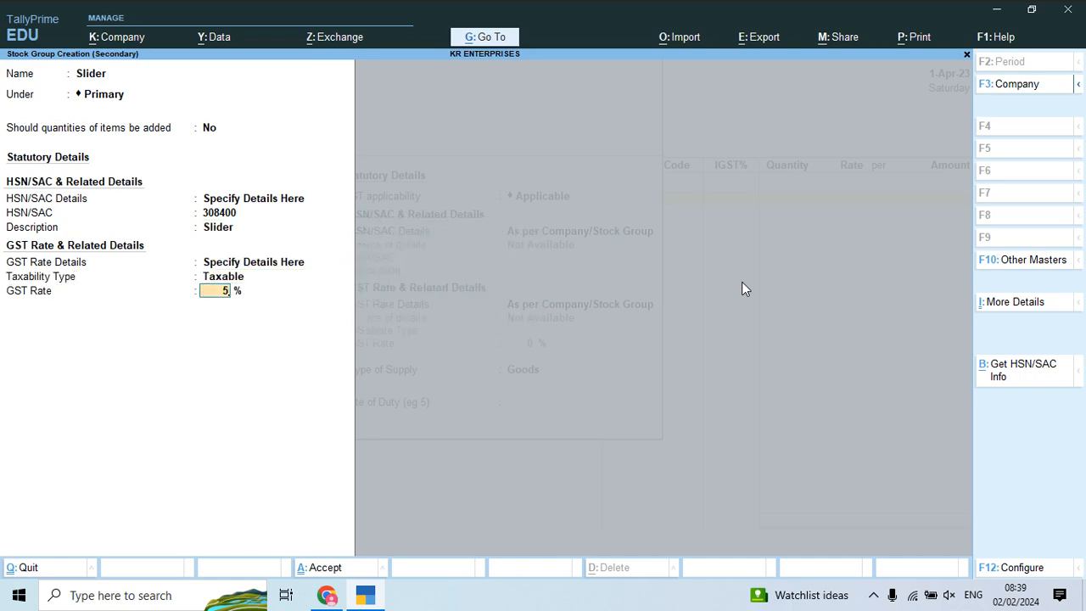
type("5")
key("Return")
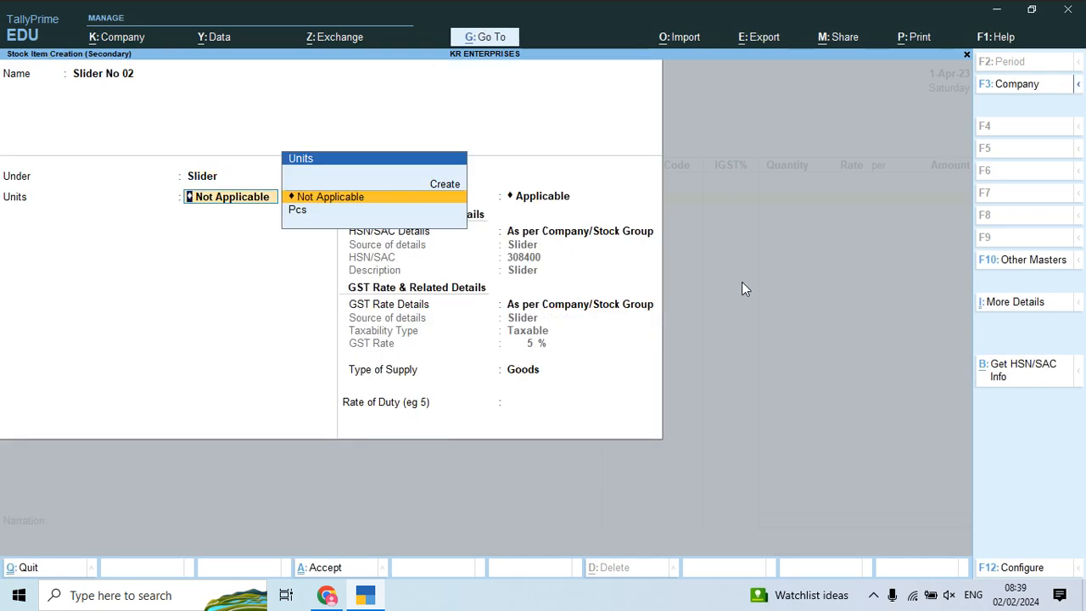
key("Down")
key("Return")
key("Return")
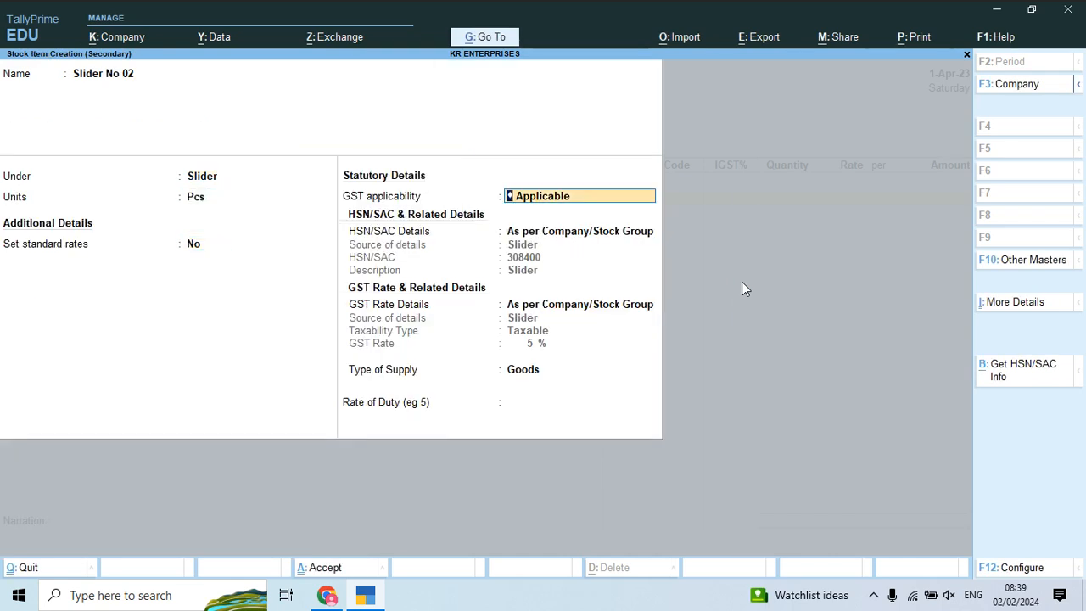
Step: Save Slider No 02 in Pcs with the group's inherited GST details onto voucher 2
key("Return")
key("Return")
key("Return")
key("Return")
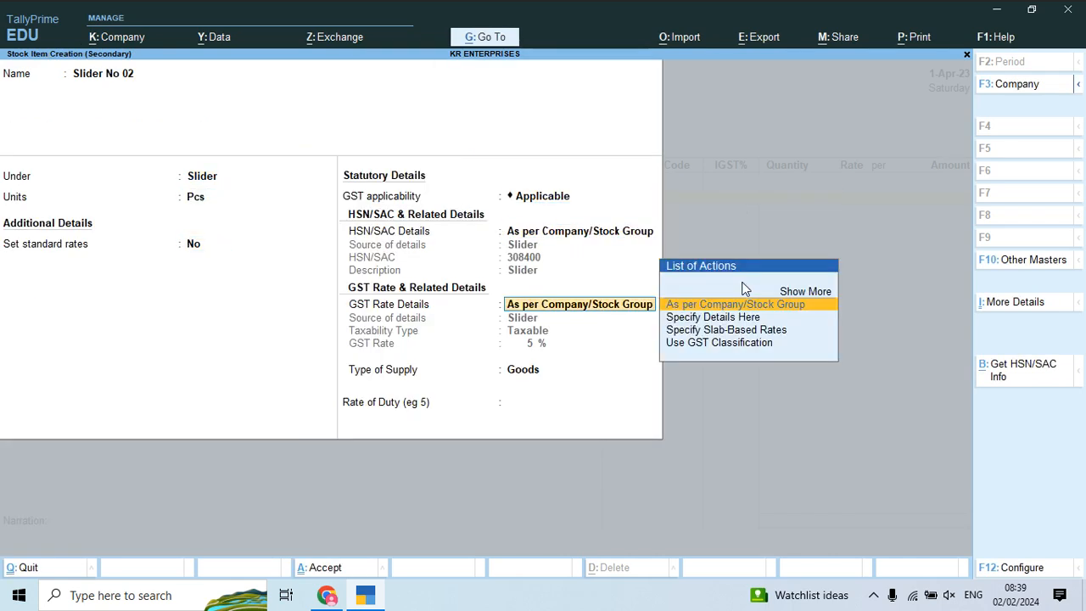
key("Return")
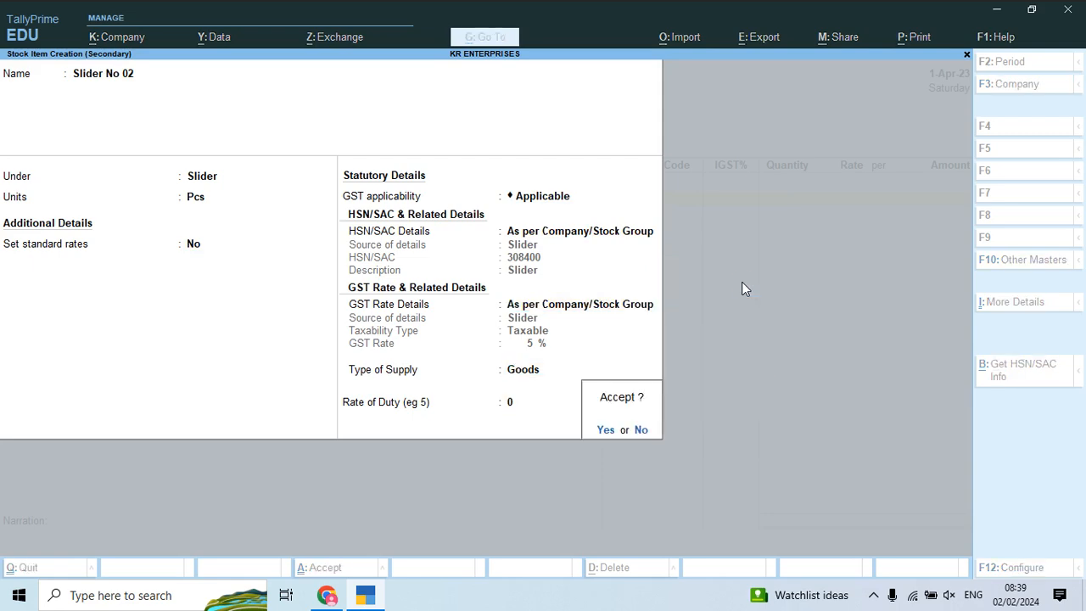
key("Return")
key("Return")
key("alt+Tab")
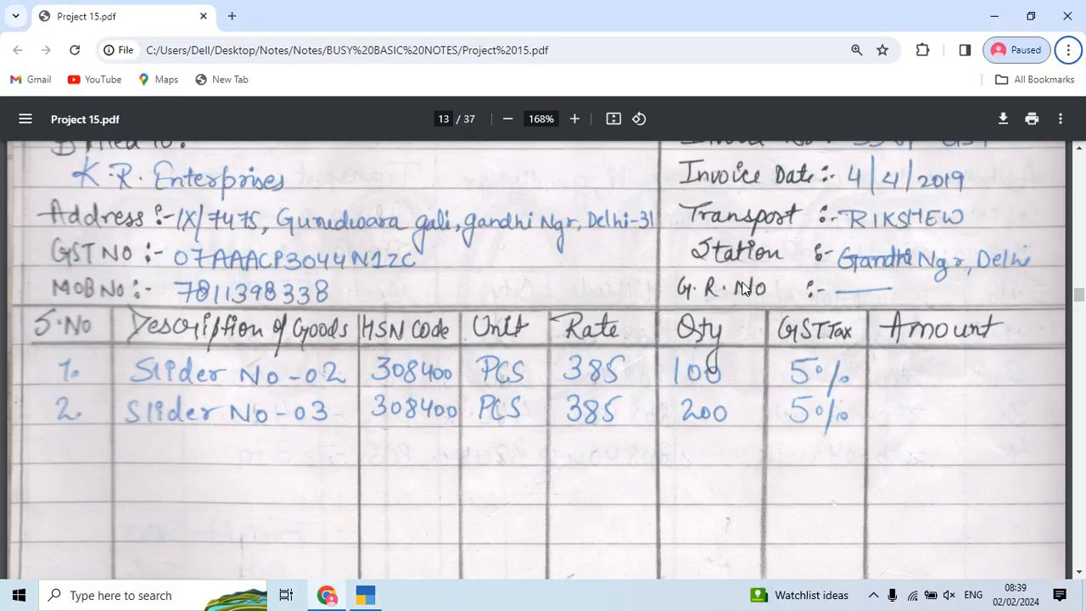
key("alt+Tab")
Step: Price Slider No 02 at 100.00 and move on to a new item line
type("100")
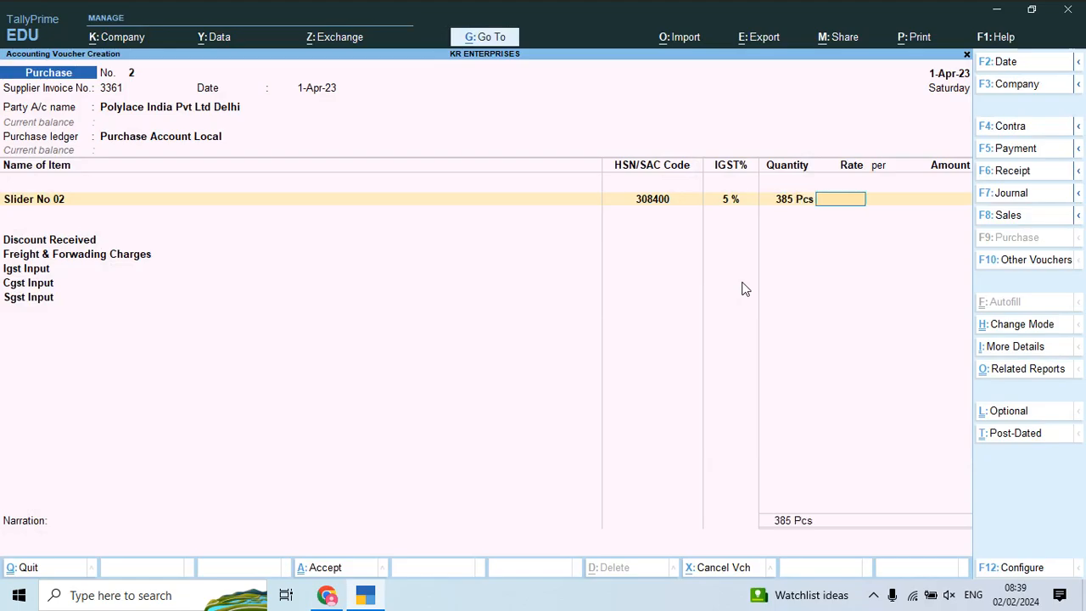
key("alt+Tab")
key("alt+Tab")
type("00")
key("Return")
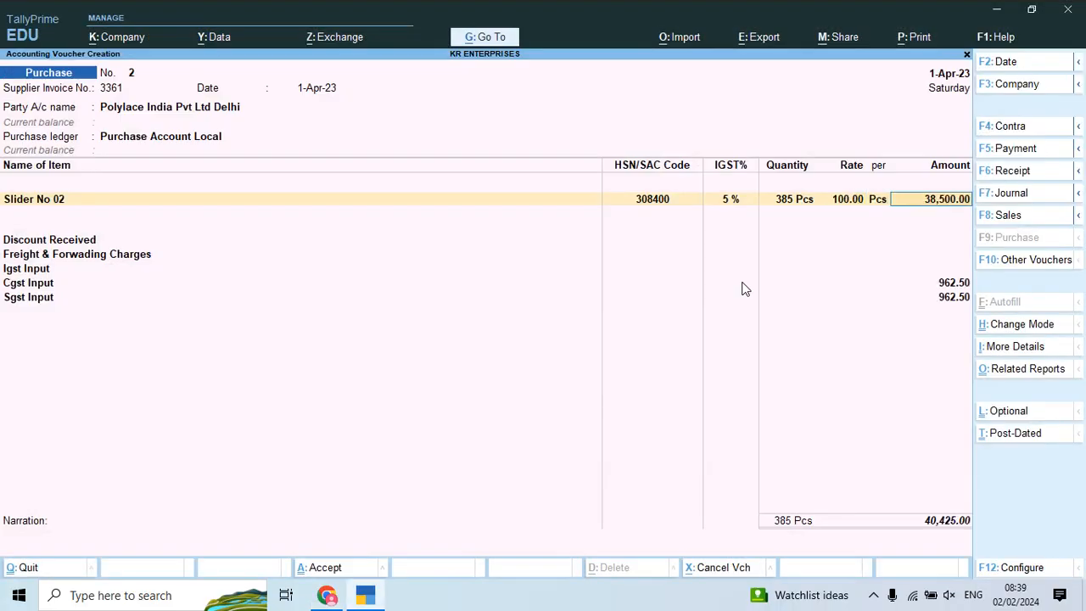
key("Return")
key("Return")
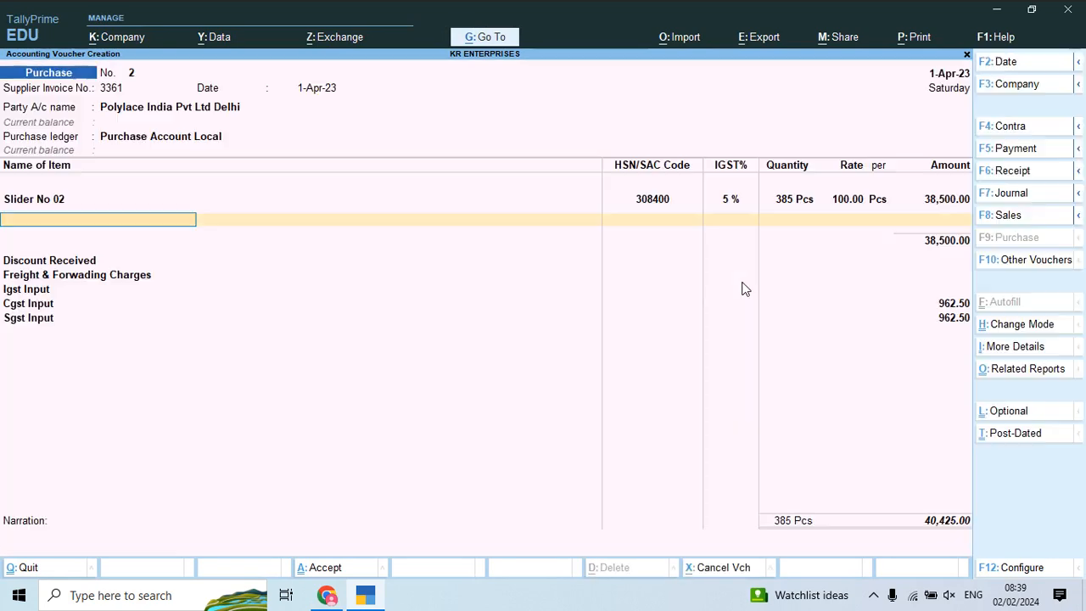
Step: Create a new stock item named Slider No 03, checking the name on the invoice
key("alt+c")
key("alt+Tab")
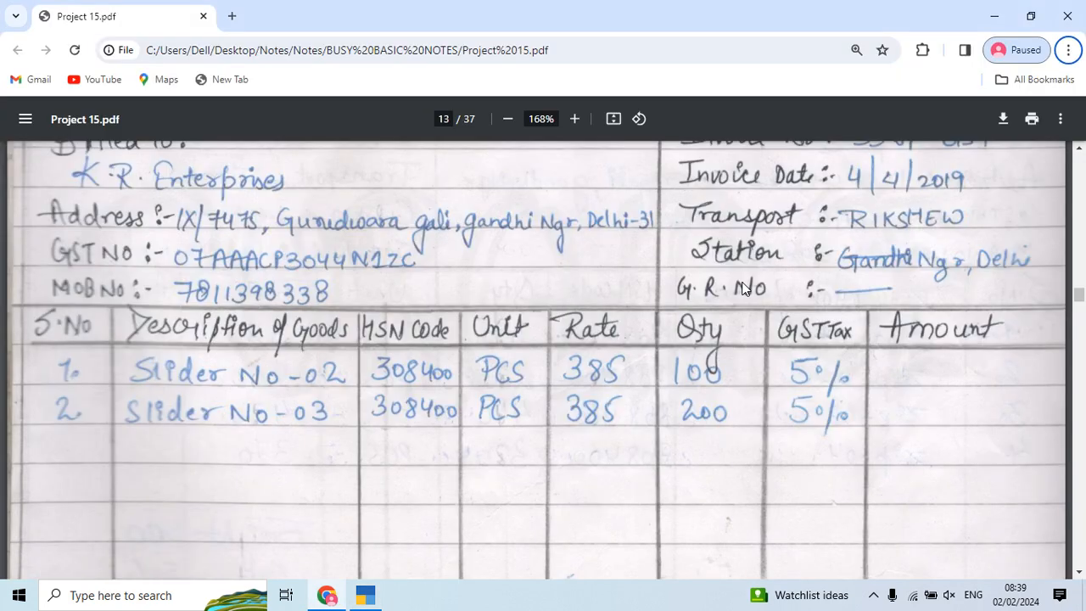
key("alt+Tab")
type("Slider No")
key("alt+Tab")
key("alt+Tab")
type("03")
key("Return")
Step: Place Slider No 03 under the Slider group in Pcs and save it to the voucher
key("Return")
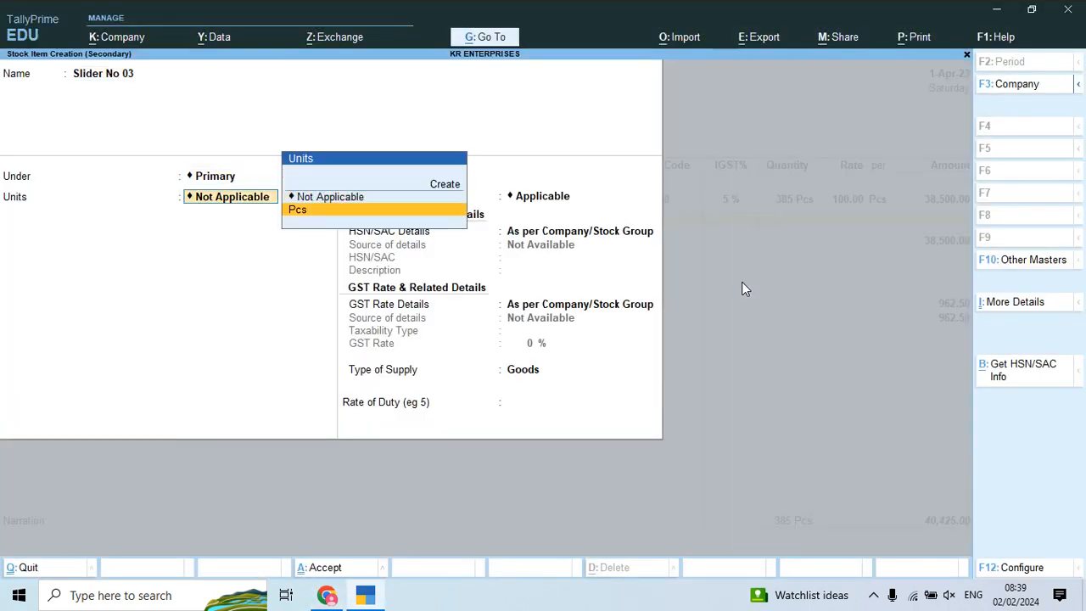
key("Down")
key("Return")
key("Return")
key("Return")
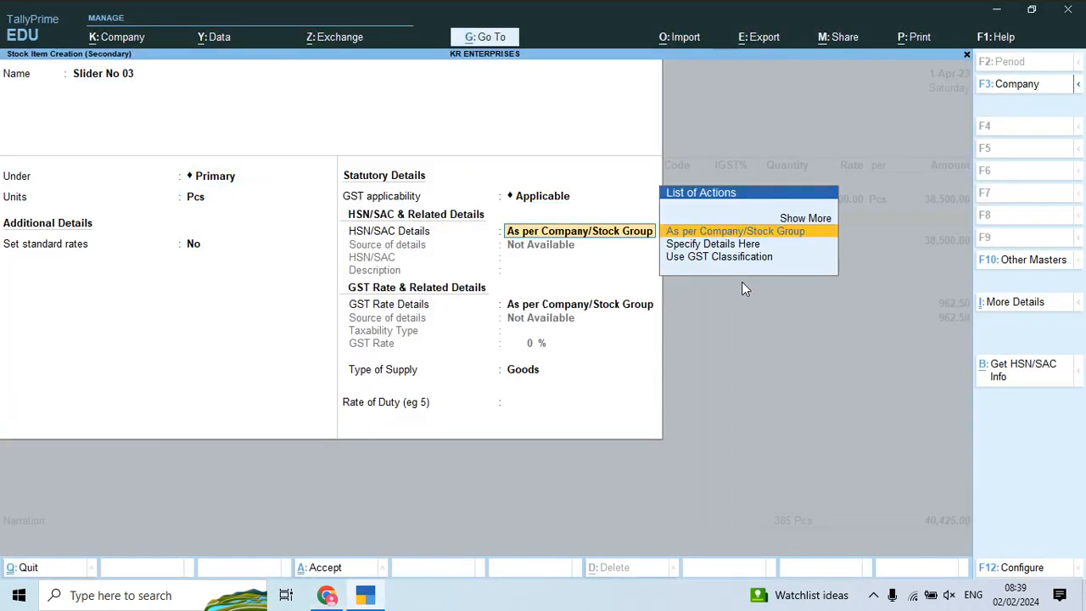
key("BackSpace")
key("BackSpace")
key("BackSpace")
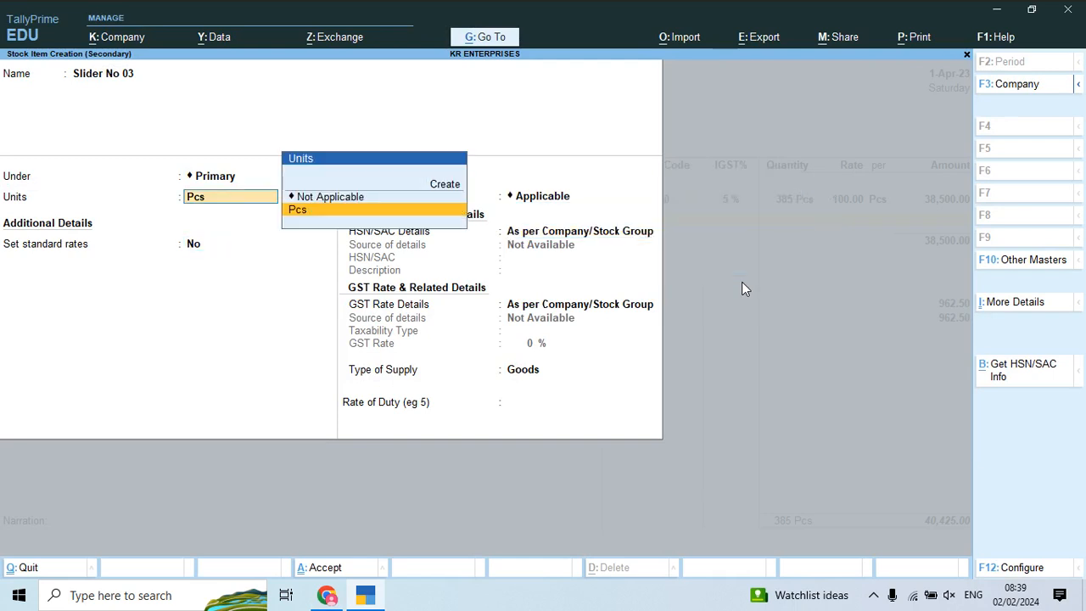
key("BackSpace")
key("Down")
key("Return")
key("Return")
key("Return")
key("Return")
key("Return")
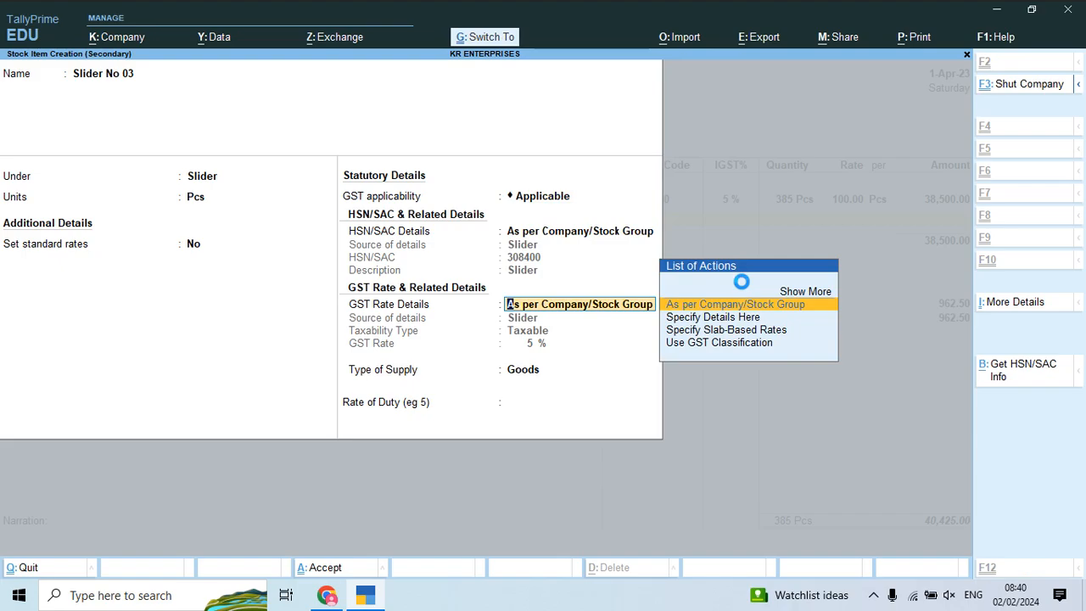
key("ctrl+a")
key("alt+Tab")
key("alt+Tab")
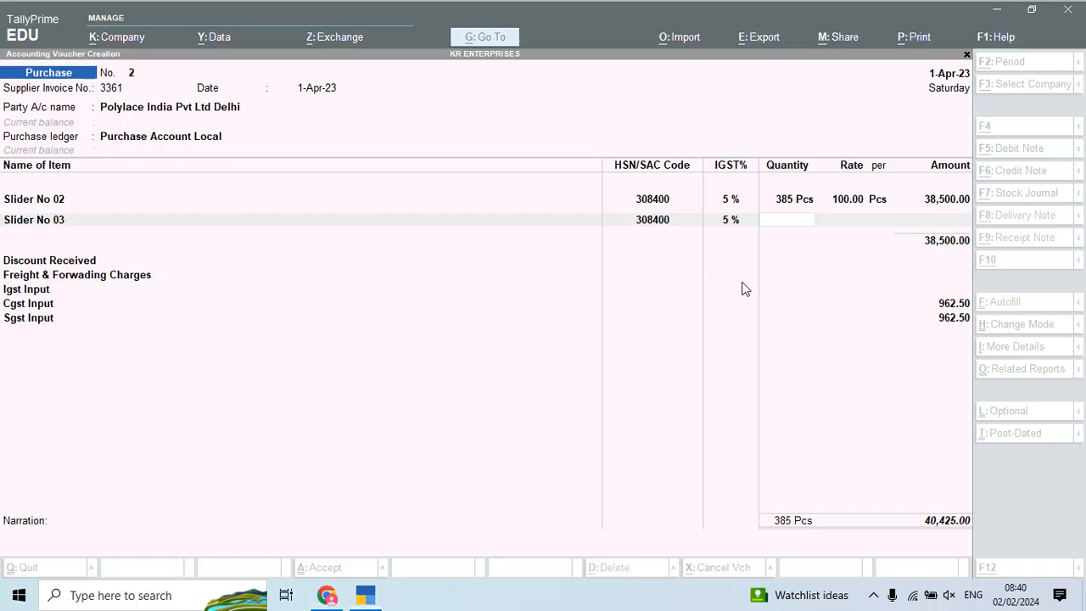
Step: Correct Slider No 02 to 100 Pcs at a rate of 385.00
type("385")
key("Return")
key("alt+Tab")
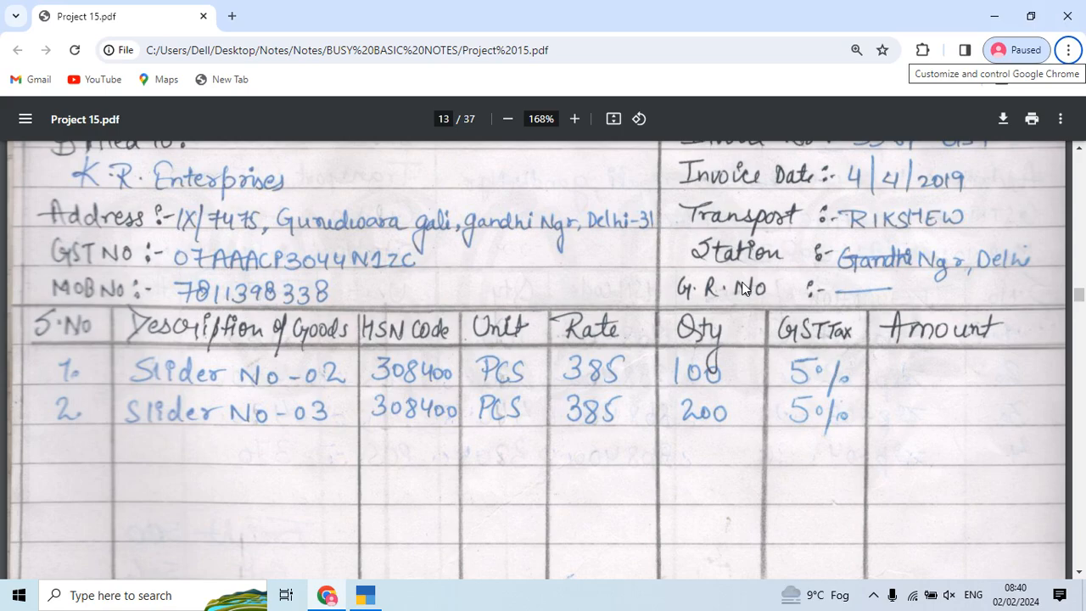
key("alt+Tab")
key("BackSpace")
key("BackSpace")
key("BackSpace")
key("BackSpace")
key("BackSpace")
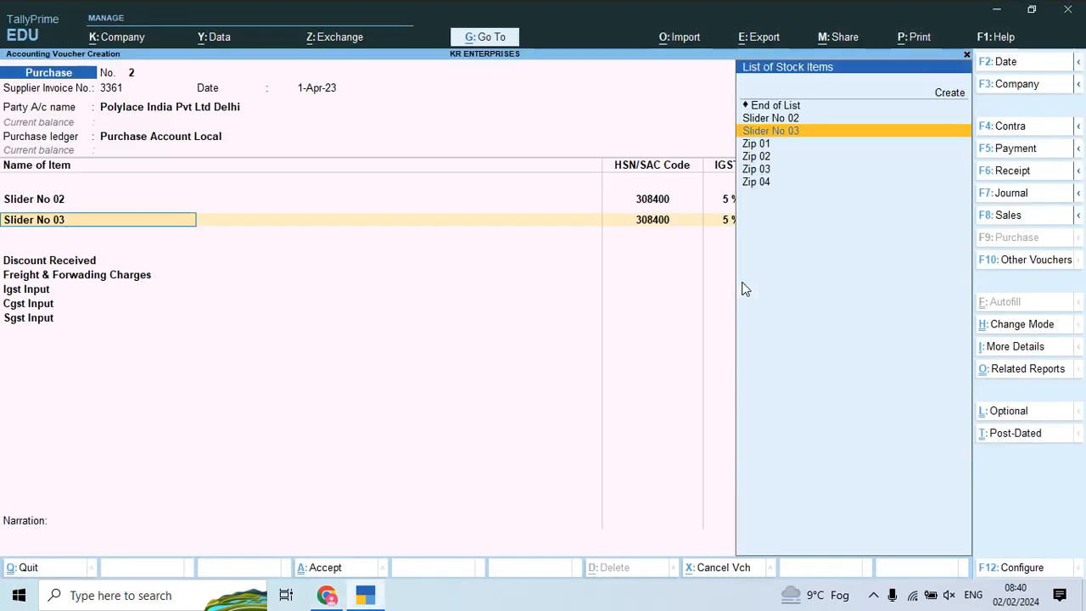
key("alt+Tab")
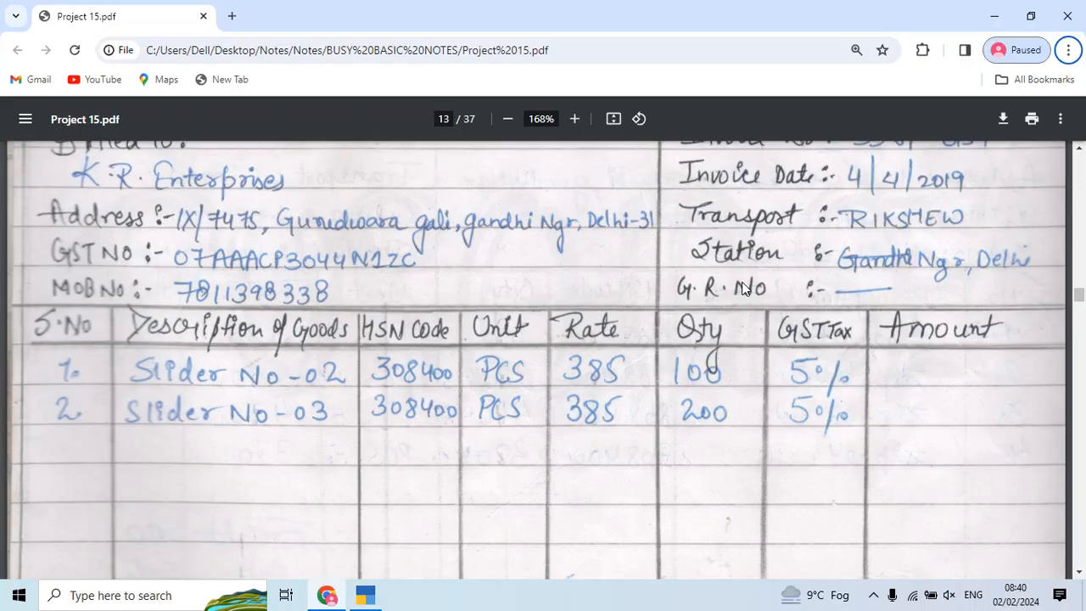
key("alt+Tab")
type("100")
key("Return")
type("385")
key("Return")
key("Return")
key("Return")
key("Return")
key("Return")
key("Return")
key("Return")
Step: Enter Slider No 03 as 200 Pcs at 385.00 and finish the item lines
key("BackSpace")
key("alt+Tab")
key("alt+Tab")
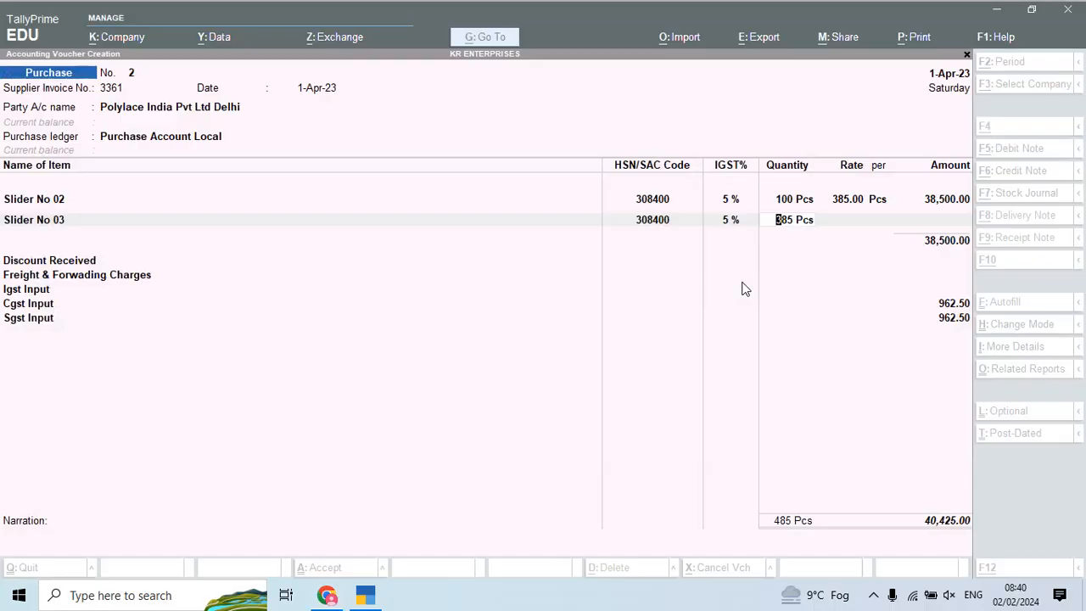
type("200")
key("Return")
type("385")
key("Return")
key("Return")
key("Return")
key("Return")
key("Return")
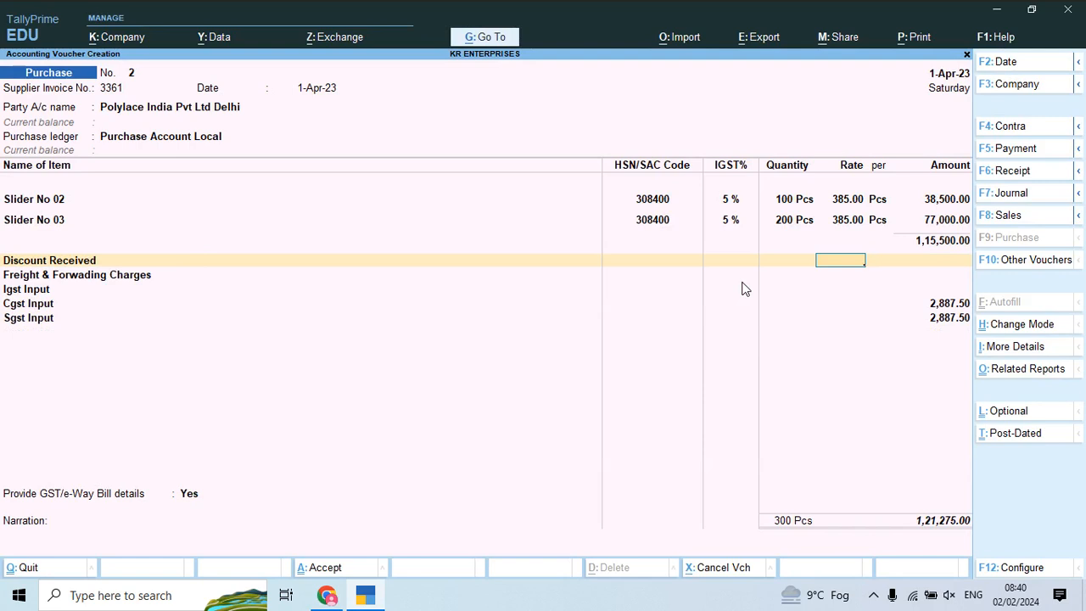
key("Return")
key("Return")
key("Return")
key("Return")
key("Return")
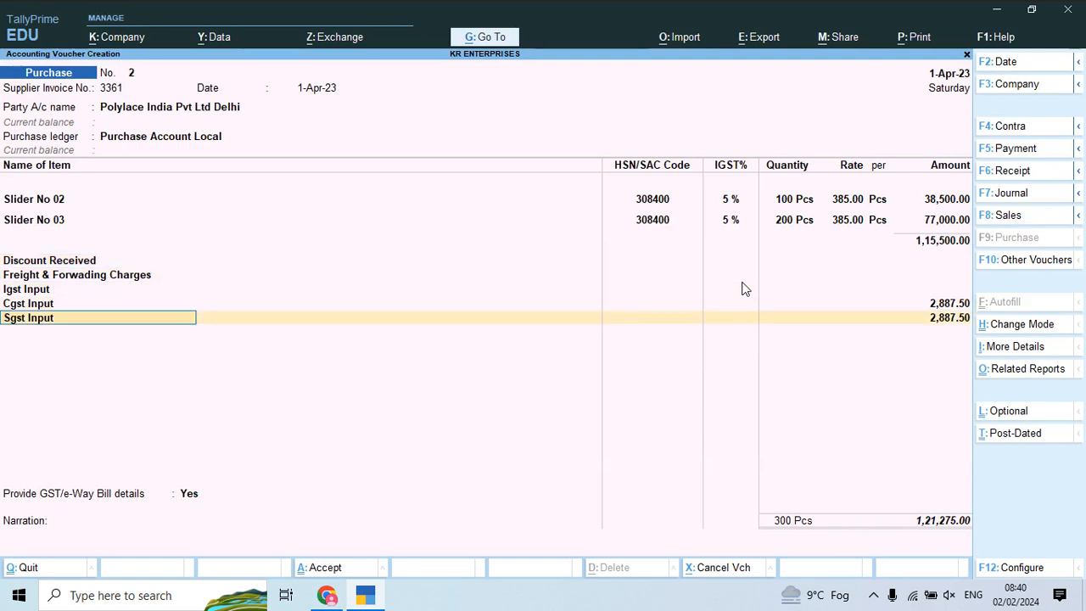
Step: Save purchase voucher 2 for 1,21,275.00 and close the entry screen
key("ctrl+a")
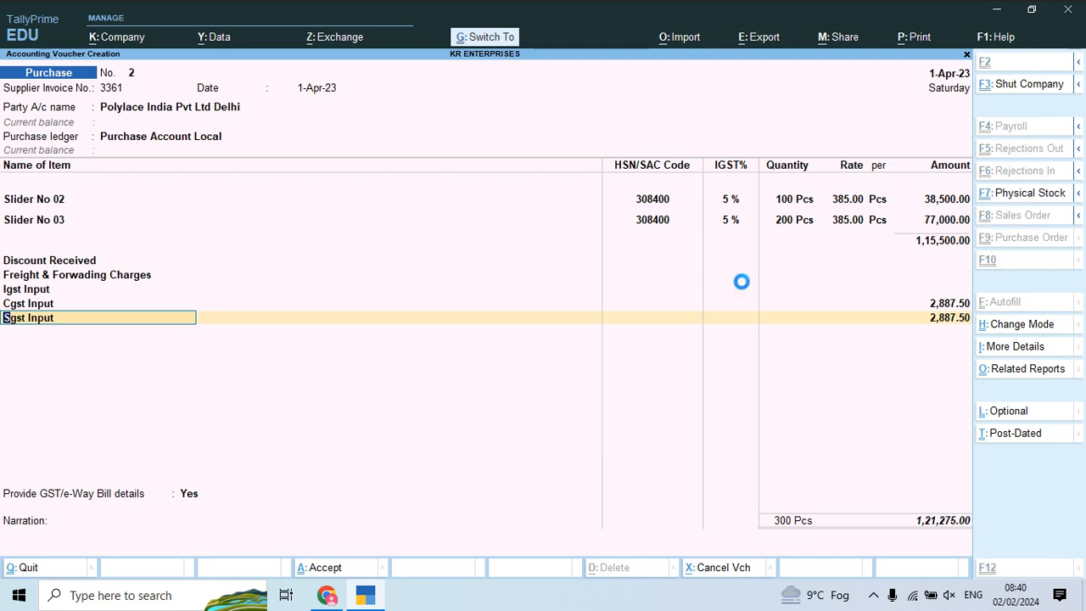
key("ctrl+a")
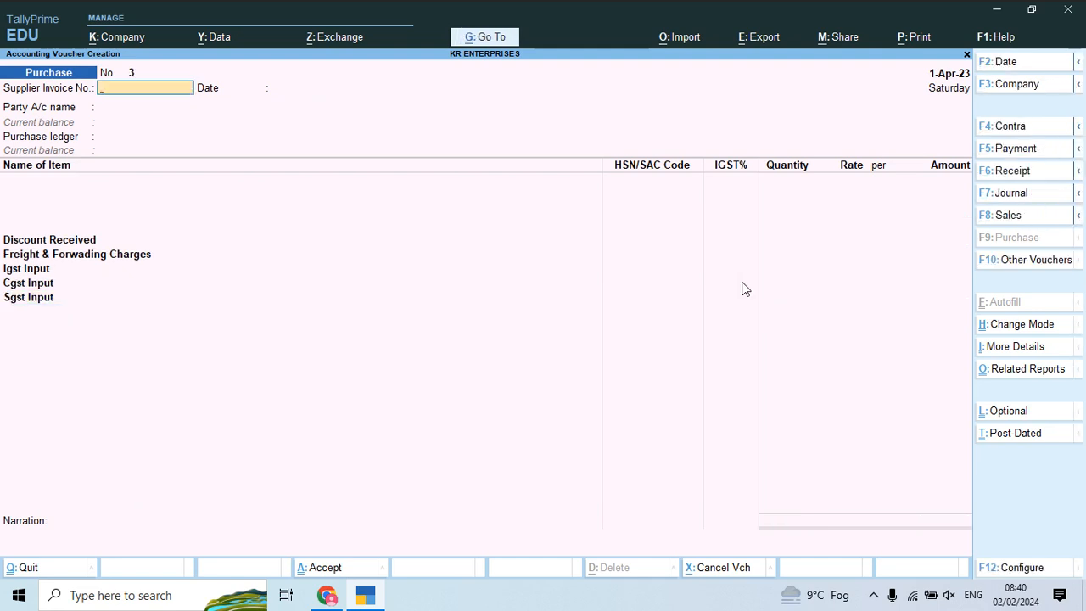
key("Escape")
Step: Open the Day Book and reopen purchase voucher 2 for review
left_click(741, 289)
key("Down")
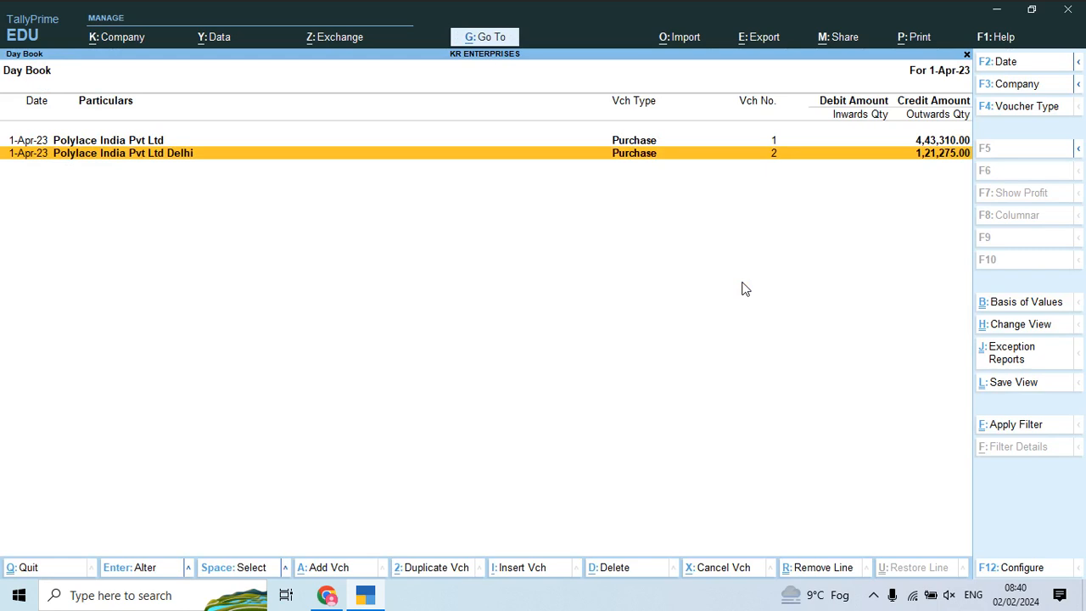
key("Return")
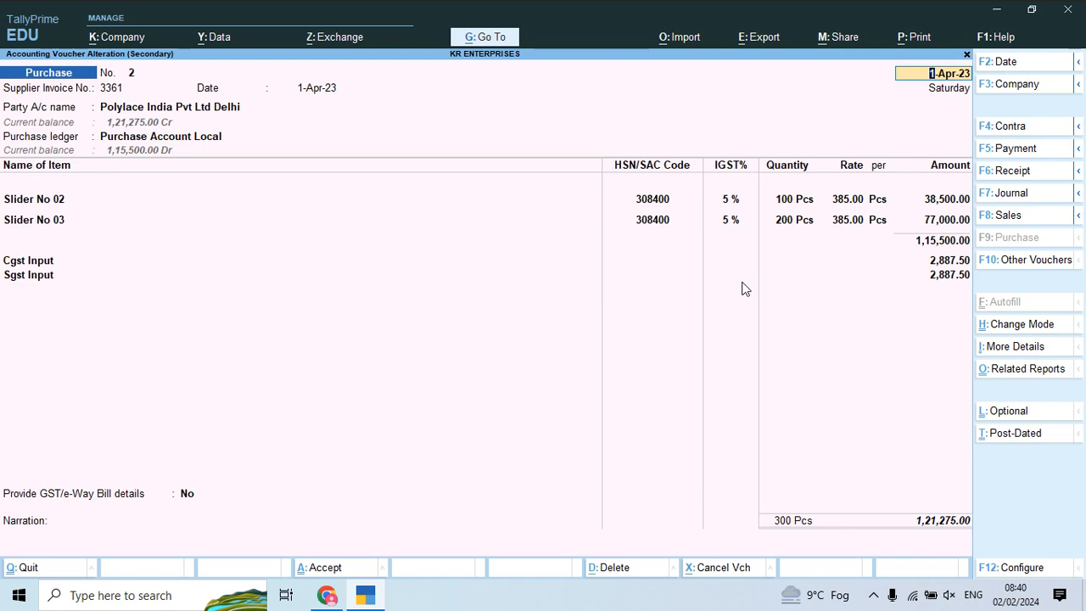
Step: Quit altering purchase voucher 2 without changes and start a new purchase voucher
key("Escape")
key("y")
key("Escape")
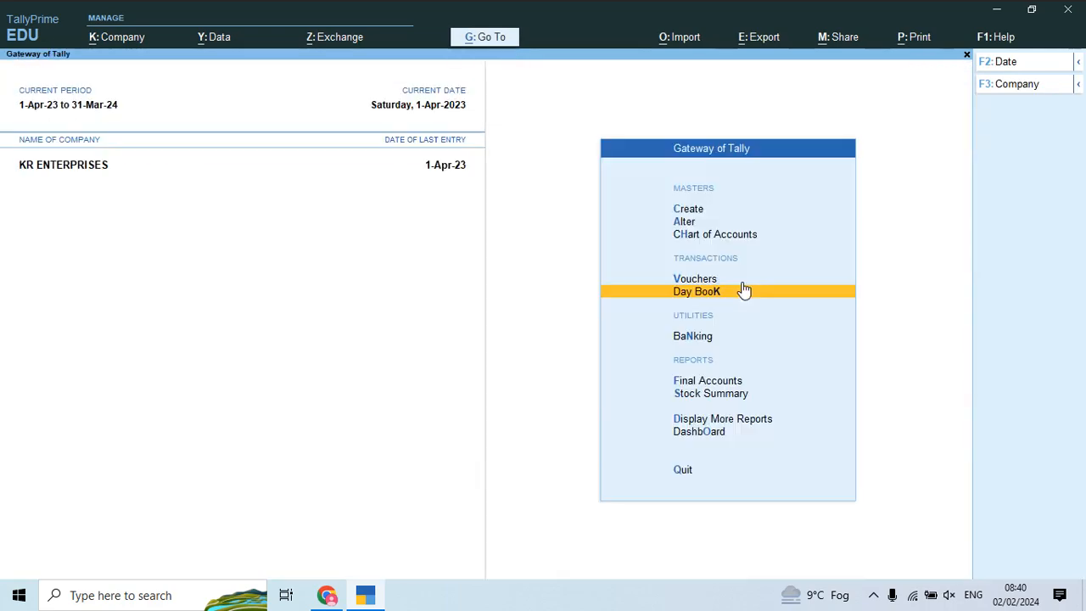
left_click(744, 291)
Step: Scroll the bills PDF in Chrome to page 14, the Toni Industries Pvt. Ltd. bill
key("alt+Tab")
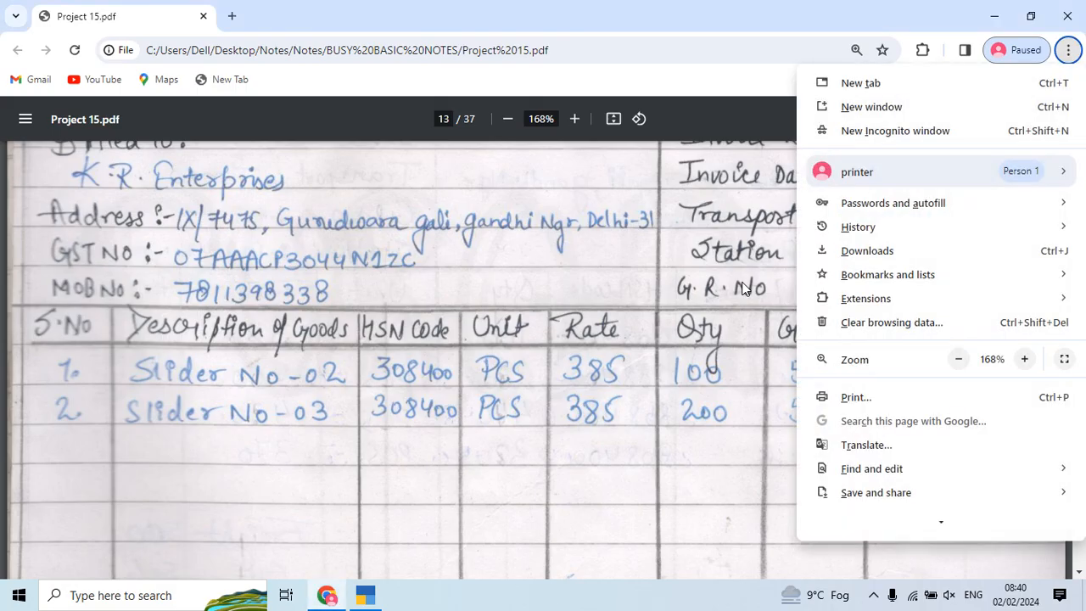
left_click(594, 369)
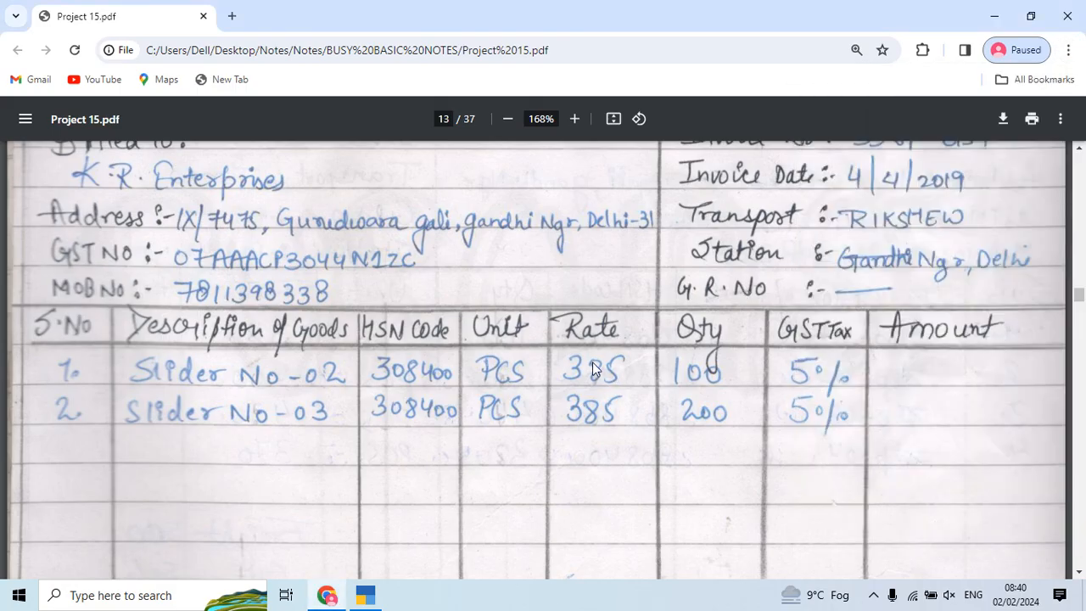
scroll(593, 369, "down", 10)
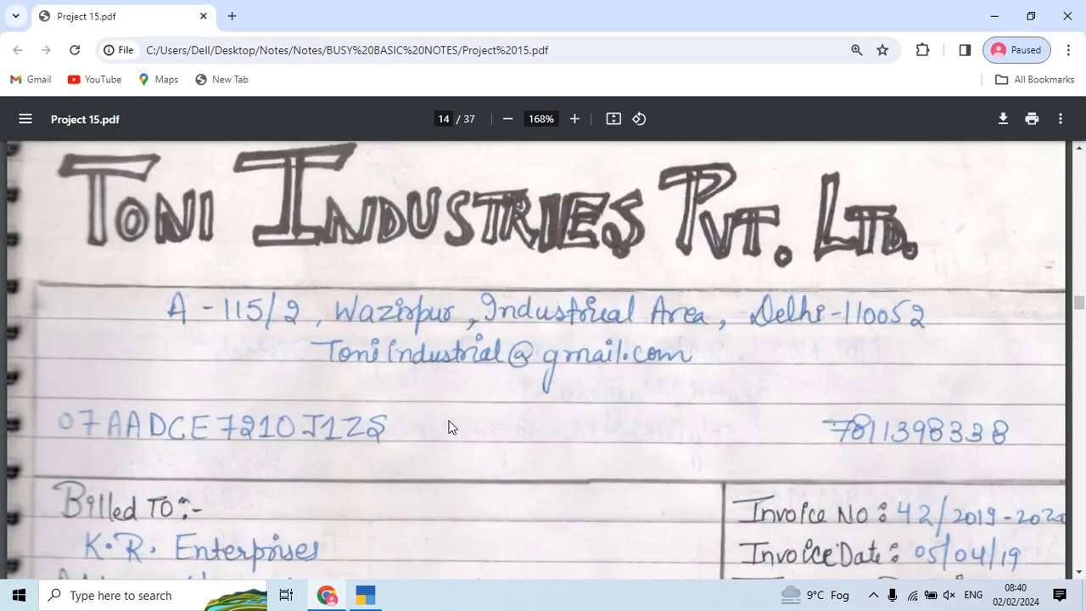
key("alt+Tab")
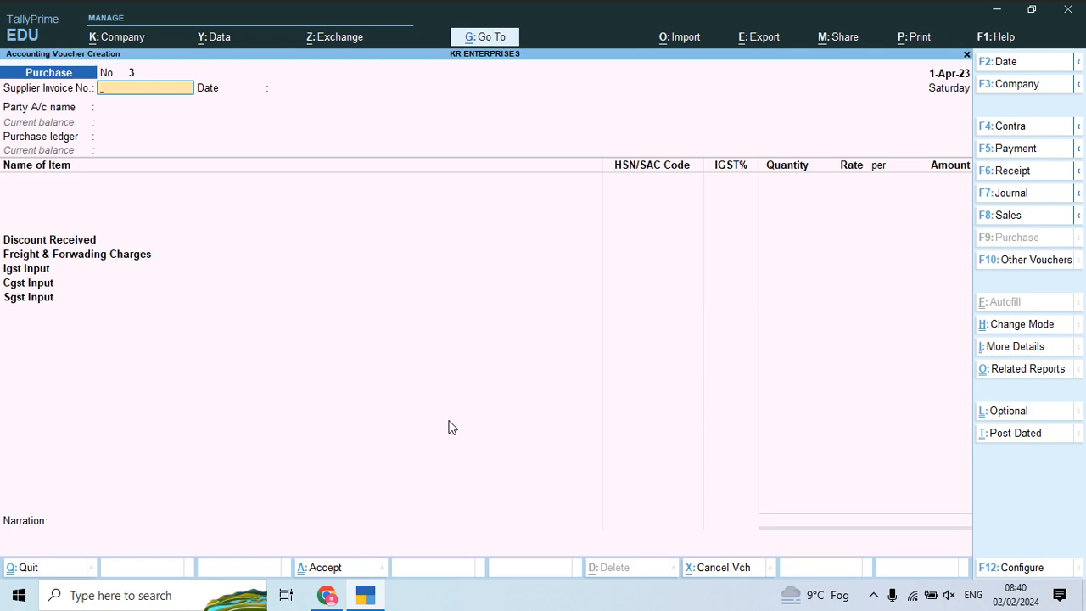
Step: Enter supplier invoice 42 and create a new party ledger named Toni Industries Pvt Ltd
type("42")
key("Return")
key("Return")
key("alt+c")
key("alt+Tab")
key("alt+Tab")
type("Toni")
key("alt+Tab")
key("alt+Tab")
type("Indus")
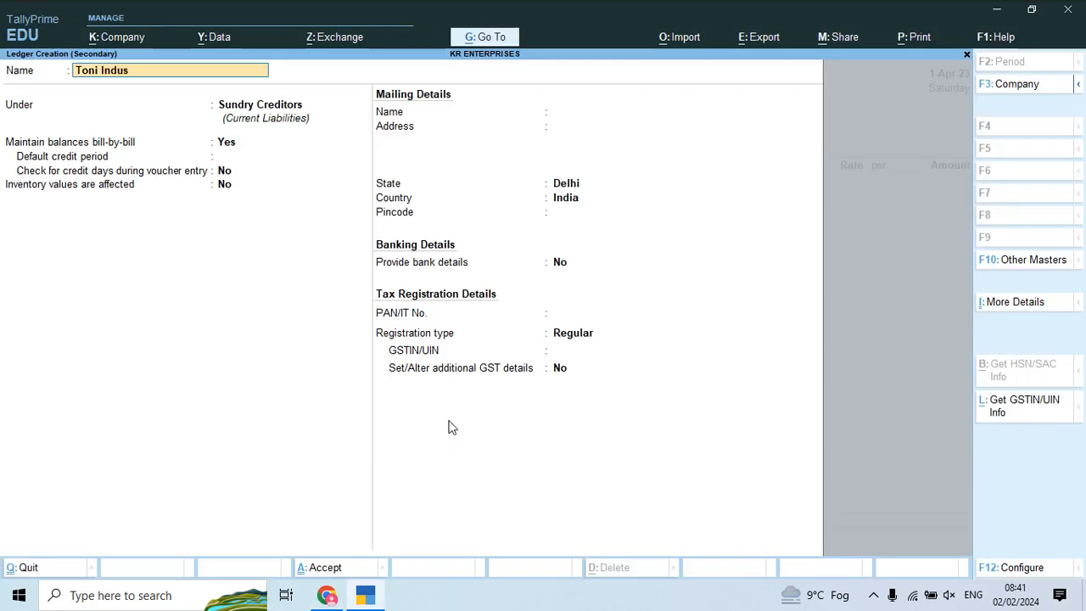
key("alt+Tab")
key("alt+Tab")
type("tries Pvt Ltd")
key("Return")
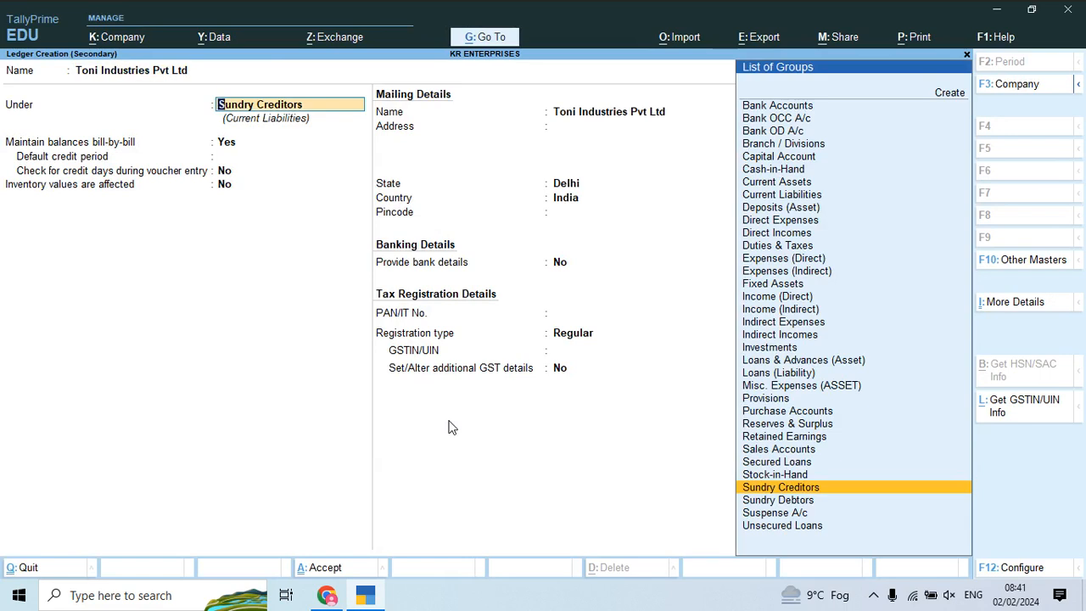
Step: Keep the ledger under Sundry Creditors with Regular GST registration and the supplier's GSTIN from the bill
key("Return")
key("Return")
key("Return")
key("Return")
key("Return")
key("Return")
key("Return")
key("Return")
key("Return")
key("Return")
key("Return")
key("Return")
key("alt+Tab")
key("alt+Tab")
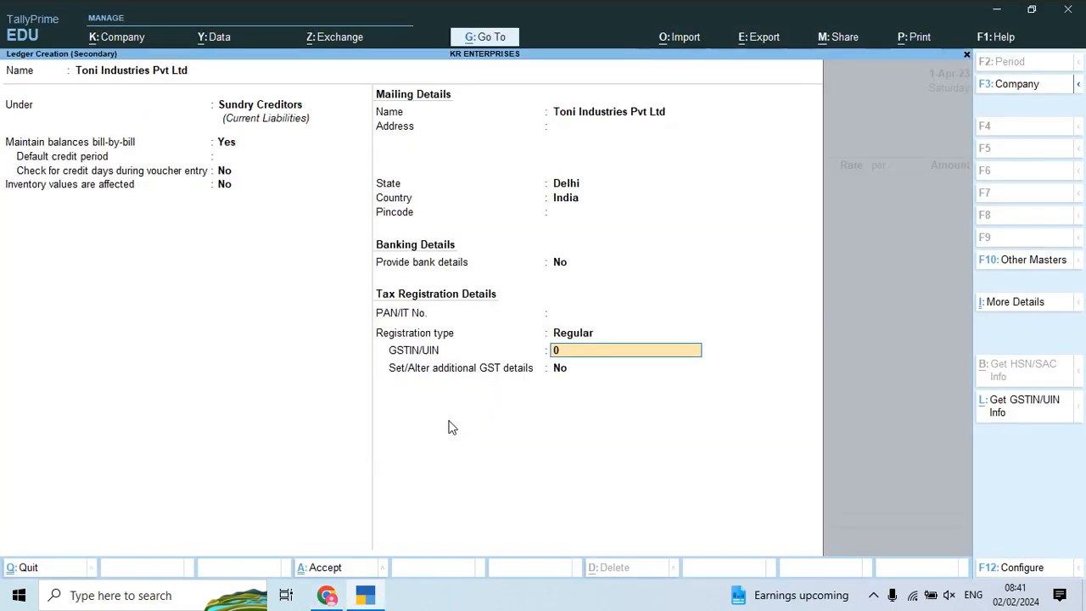
key("alt+Tab")
key("alt+Tab")
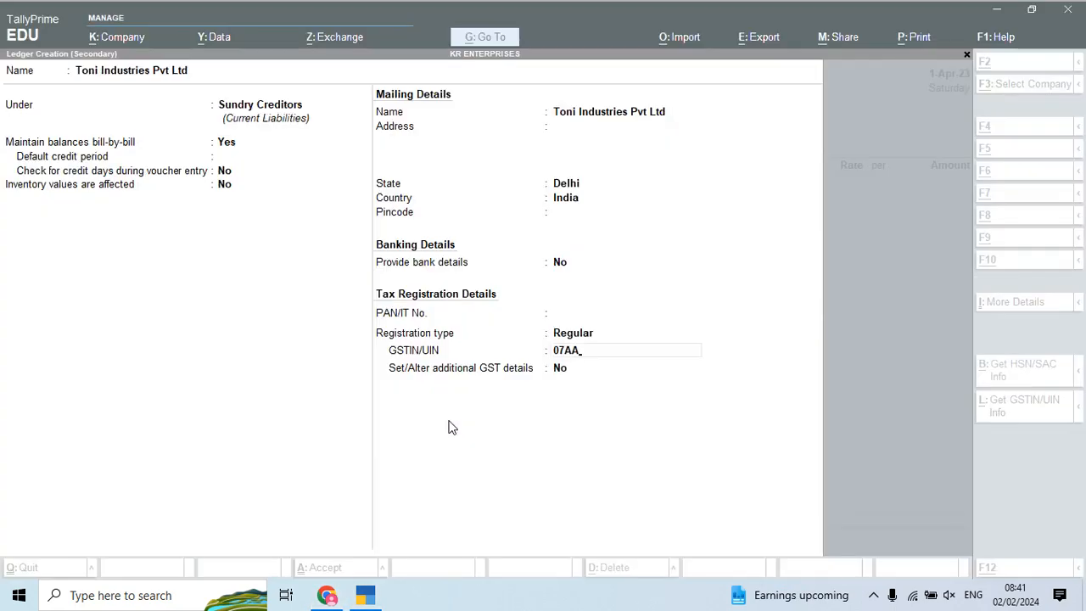
key("alt+Tab")
key("alt+Tab")
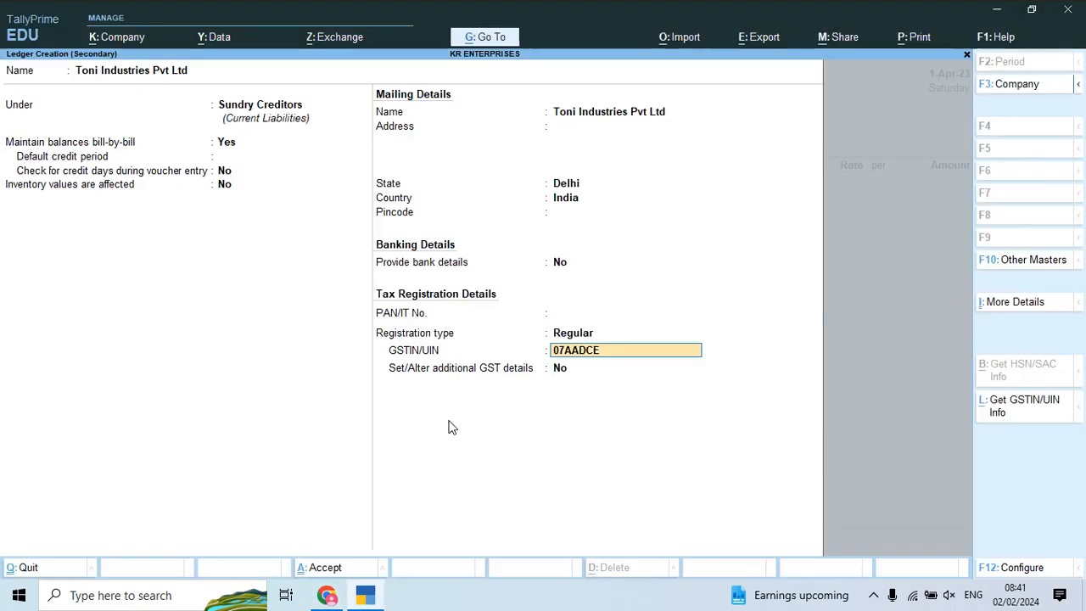
key("alt+Tab")
key("alt+Tab")
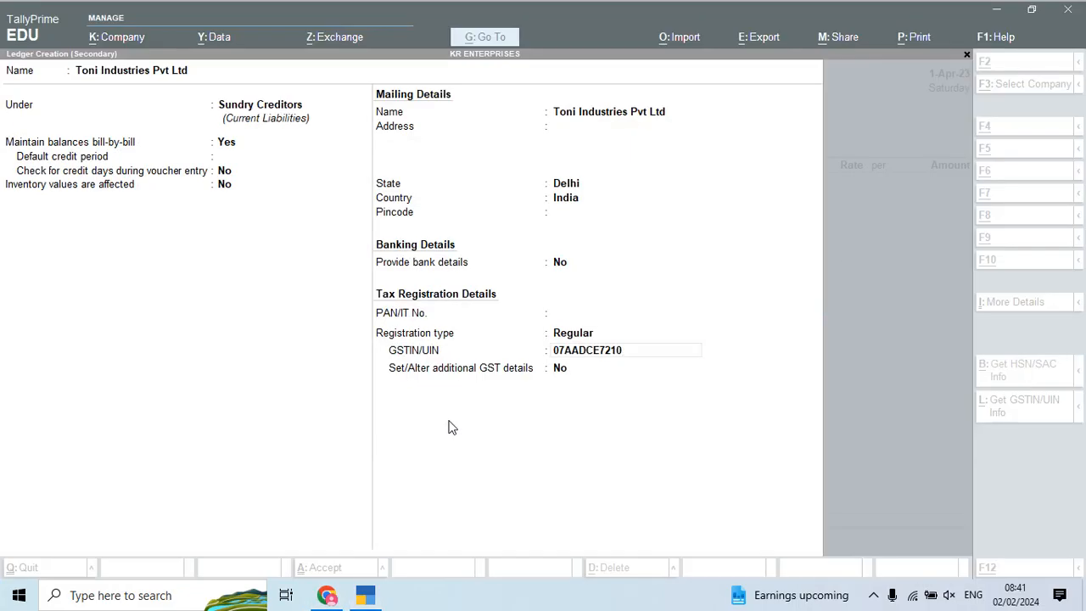
key("alt+Tab")
key("alt+Tab")
key("Return")
key("Return")
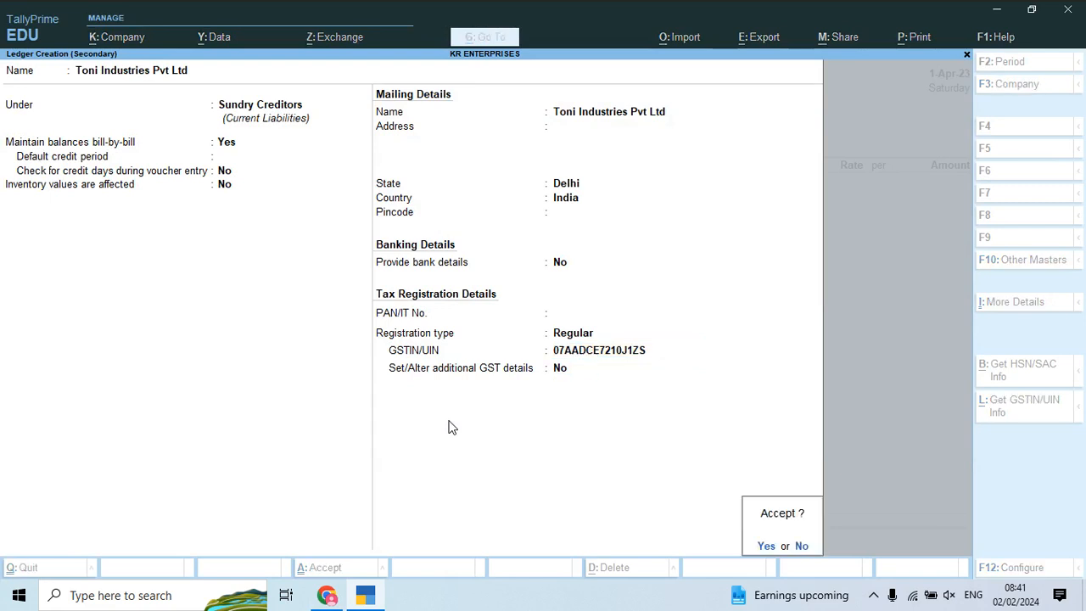
key("Return")
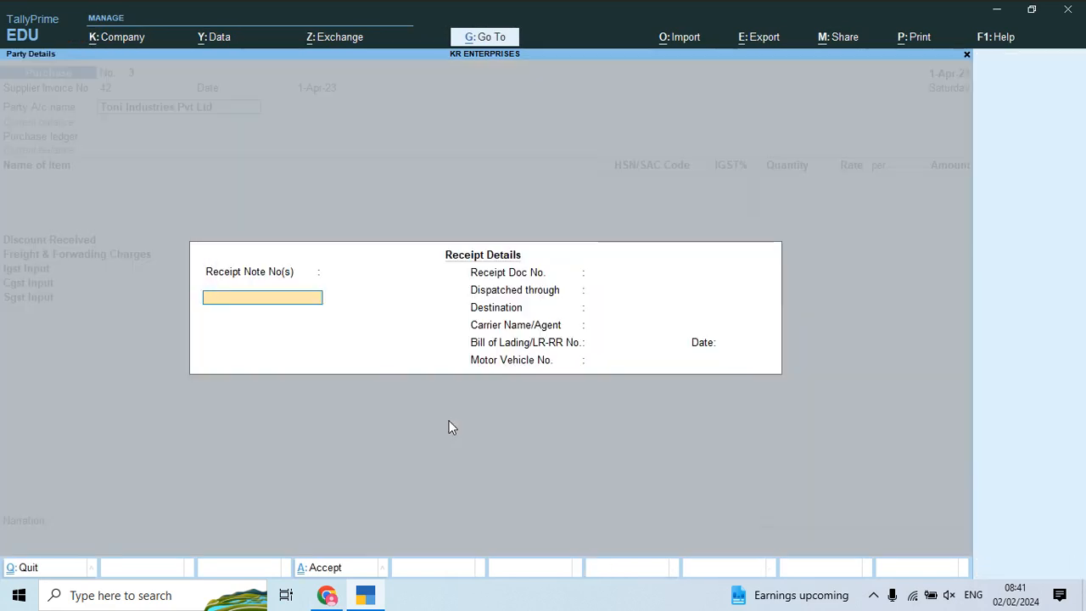
Step: Skip the receipt details and choose Purchase Account Local as the purchase ledger
key("ctrl+a")
key("Return")
key("ctrl+a")
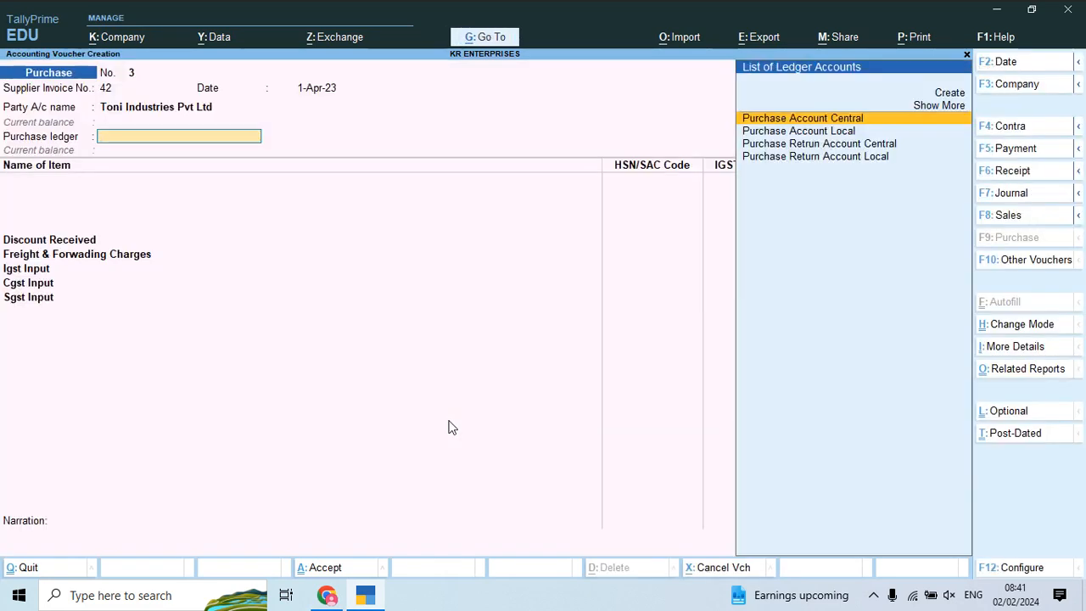
key("Down")
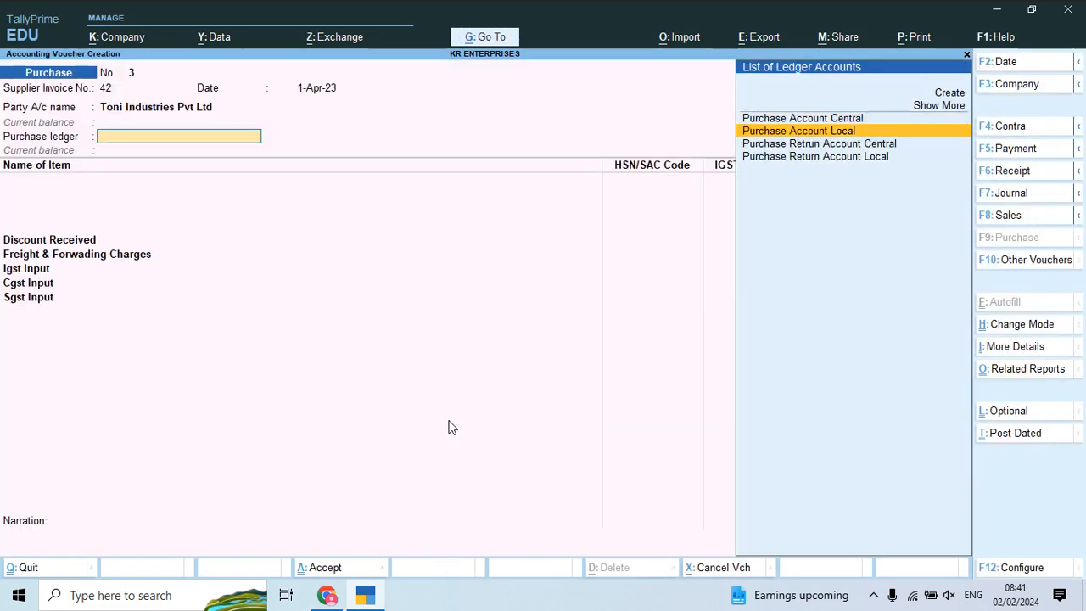
key("Return")
Step: Create stock item Slider No 05 under the Slider group with unit Pcs
key("alt+c")
key("alt+Tab")
scroll(451, 426, "down", 6)
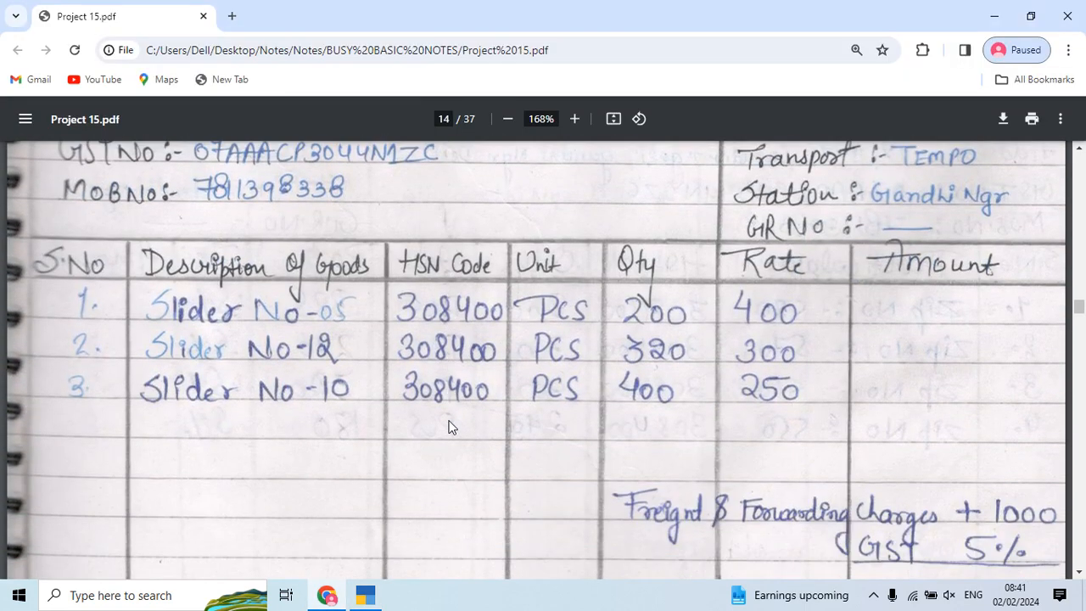
key("alt+Tab")
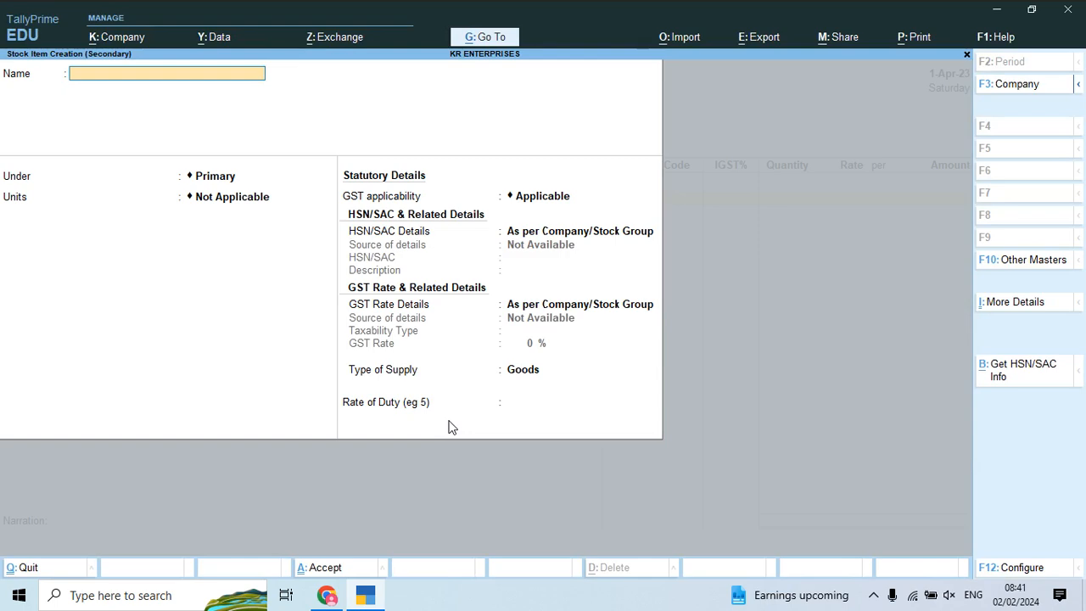
type("Slider No")
key("alt+Tab")
Step: Enter Slider No 05 on the voucher as 200 Pcs at rate 400
key("alt+Tab")
type("05")
key("Return")
key("Return")
key("BackSpace")
key("Down")
key("Return")
key("Return")
key("Return")
key("Return")
key("ctrl+a")
key("Return")
key("alt+Tab")
key("alt+Tab")
type("200")
key("Return")
type("400")
key("Return")
key("Return")
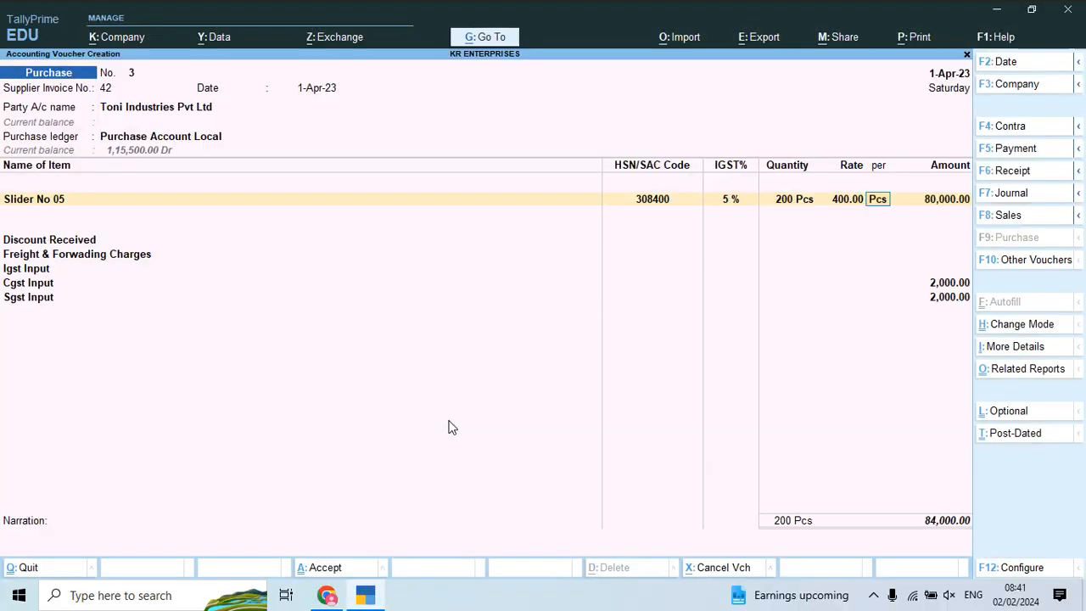
key("Return")
key("Return")
Step: Create stock item Slider No 12 under the Slider group in Pcs
key("Return")
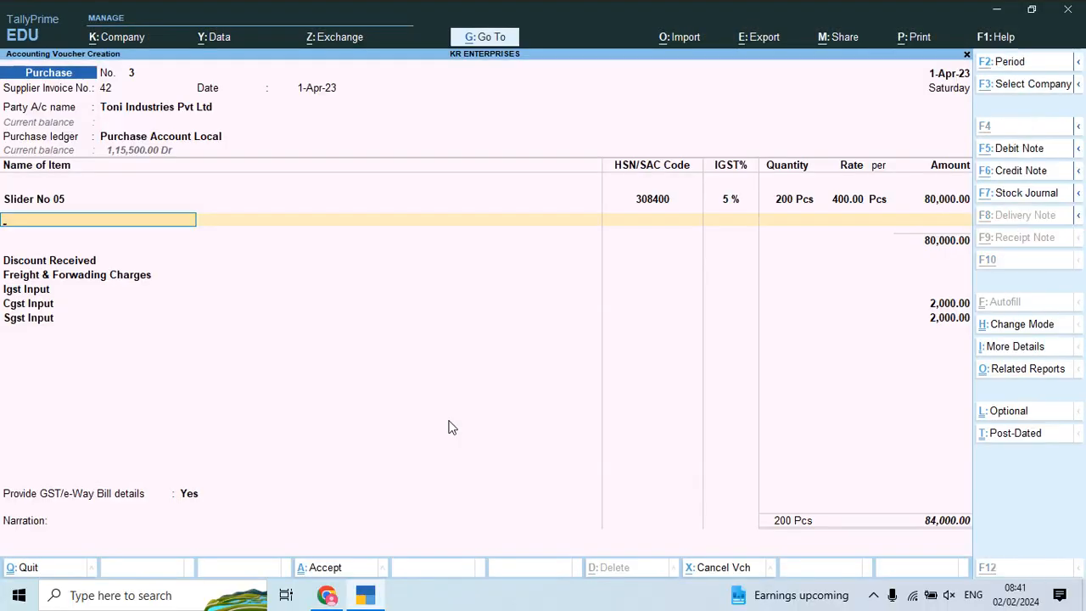
key("alt+c")
key("alt+Tab")
key("alt+Tab")
type("Slider")
key("alt+Tab")
key("alt+Tab")
type("No 12")
key("Return")
key("Down")
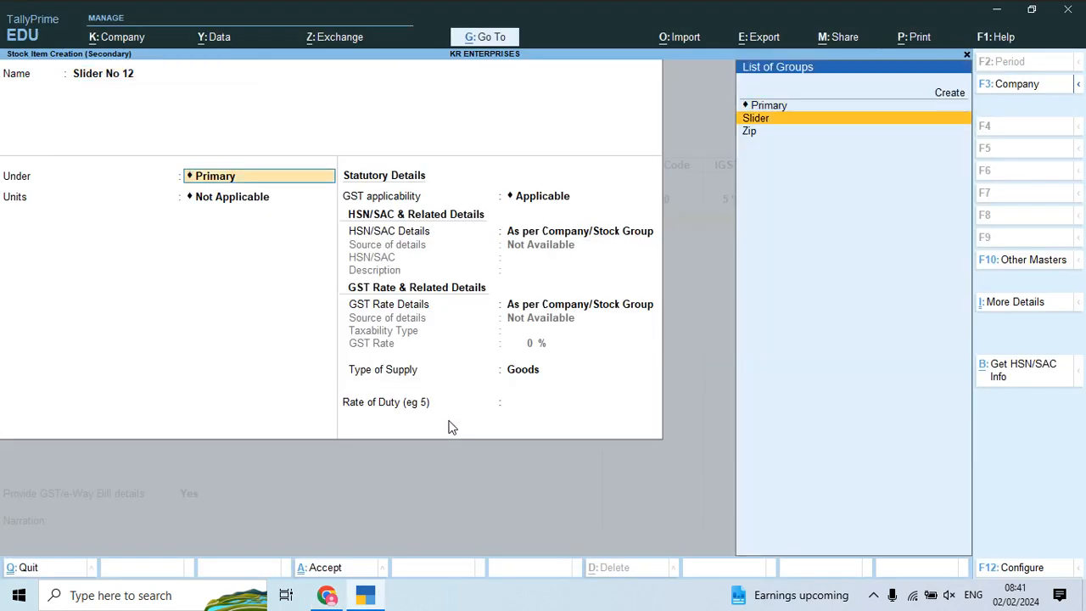
key("Return")
key("Return")
key("ctrl+a")
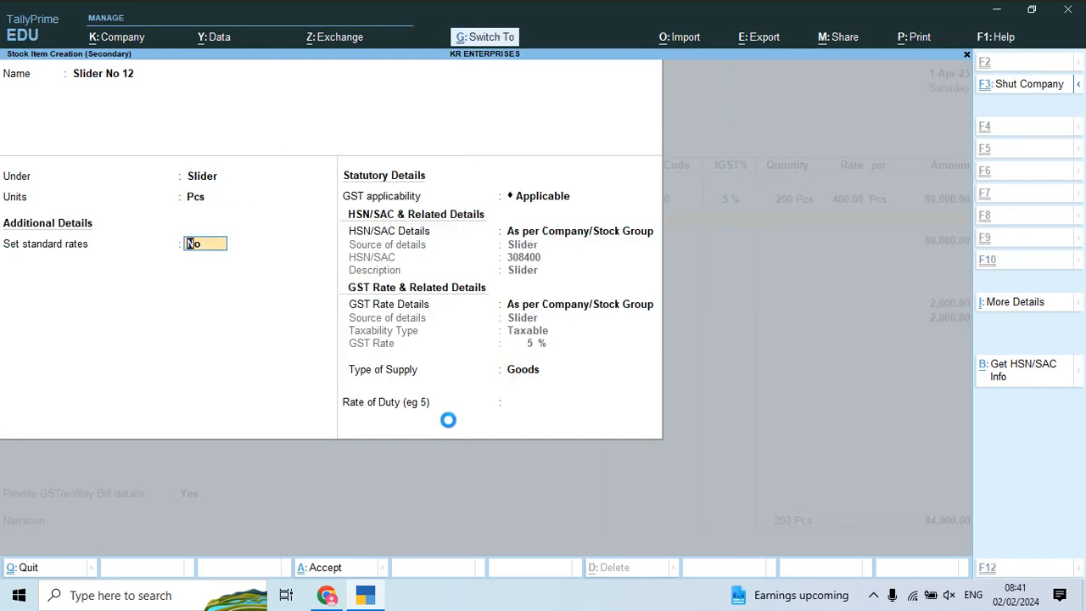
Step: Enter Slider No 12 as 320 Pcs at 300, for an amount of 96,000
key("alt+Tab")
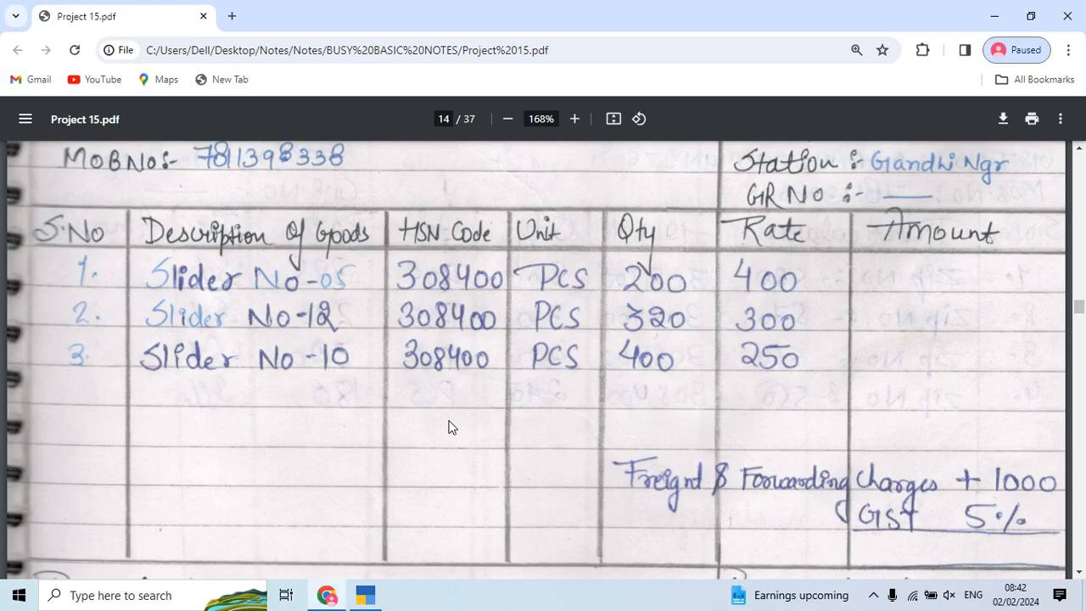
key("alt+Tab")
type("320")
key("Return")
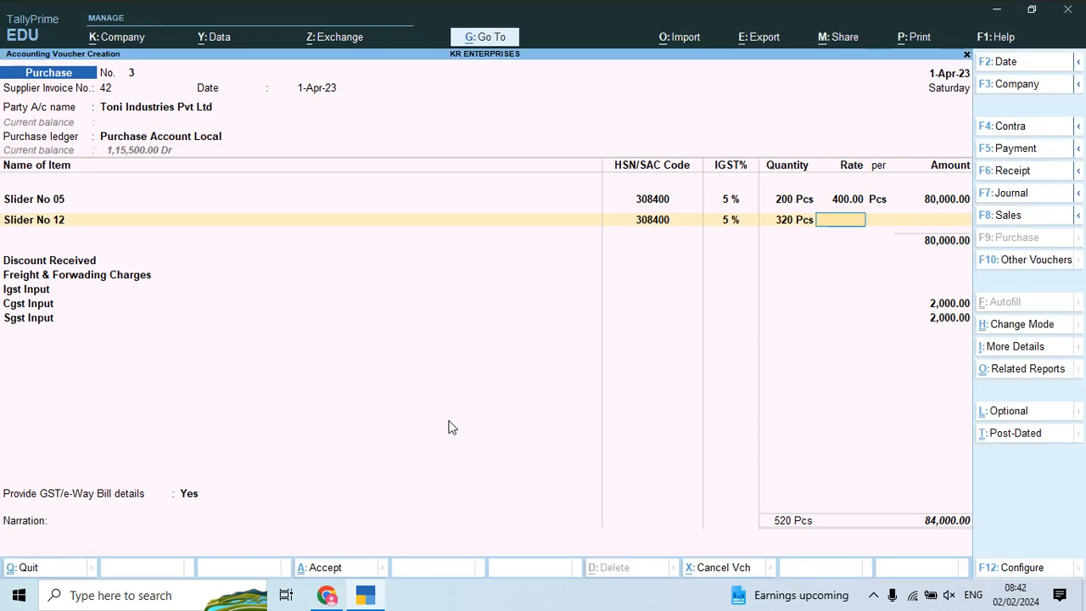
key("alt+Tab")
key("alt+Tab")
type("300")
key("Return")
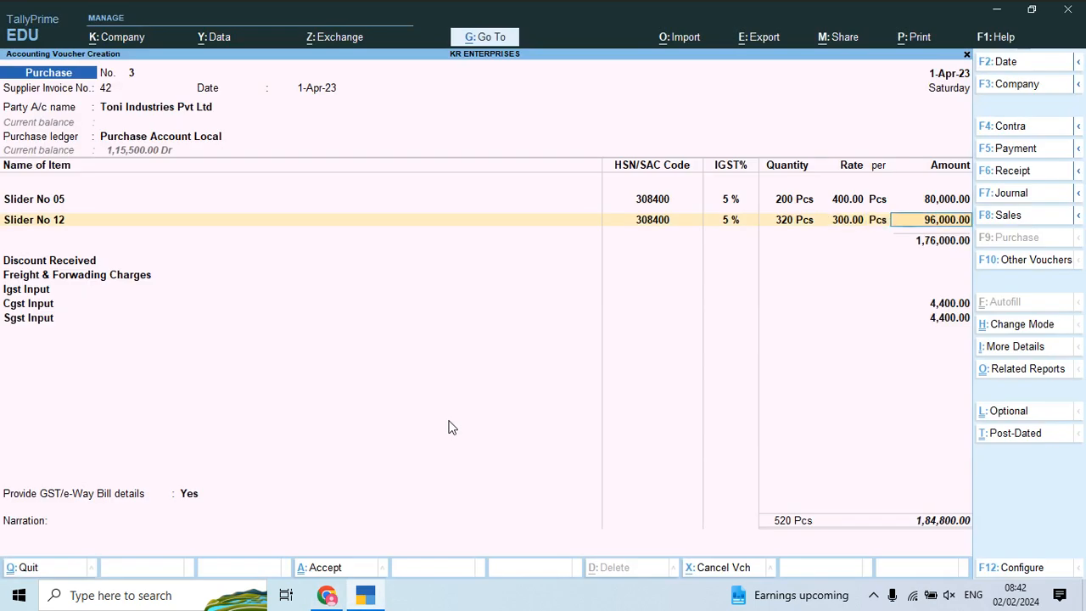
key("Return")
key("Return")
key("Return")
key("Return")
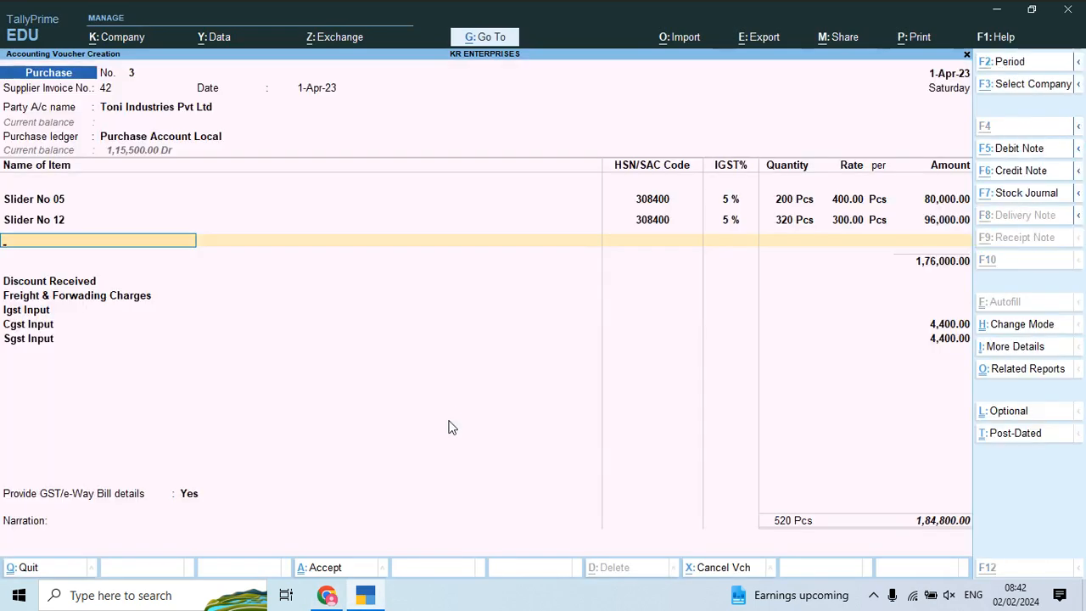
Step: Create stock item Slider No 10 under the Slider group with unit Pcs
key("alt+c")
key("alt+Tab")
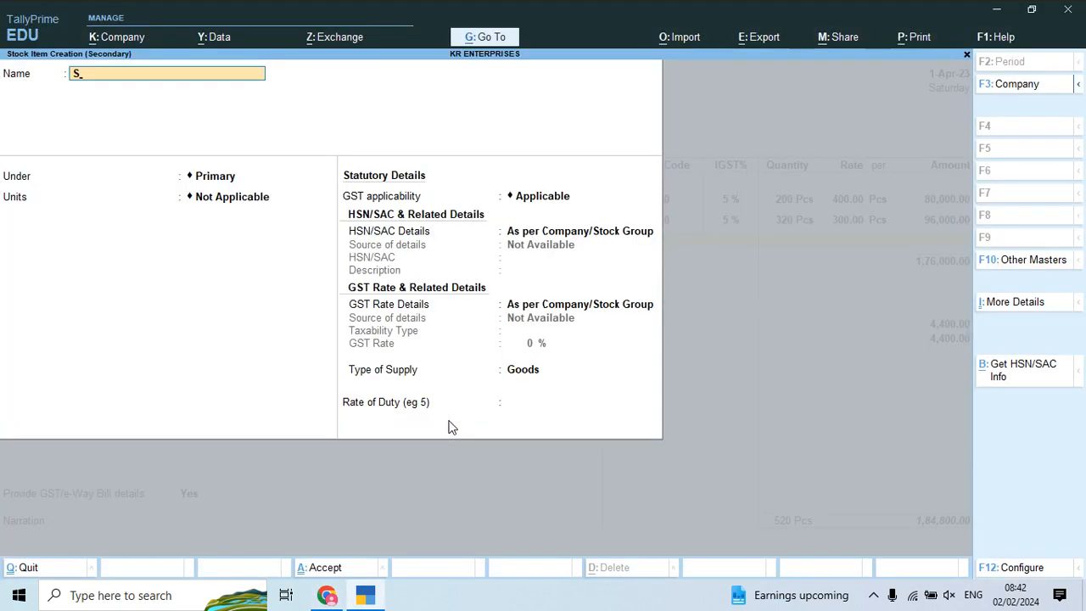
type("No")
key("alt+Tab")
key("alt+Tab")
type("10")
key("Return")
key("Return")
key("Return")
key("BackSpace")
key("BackSpace")
key("Down")
key("Return")
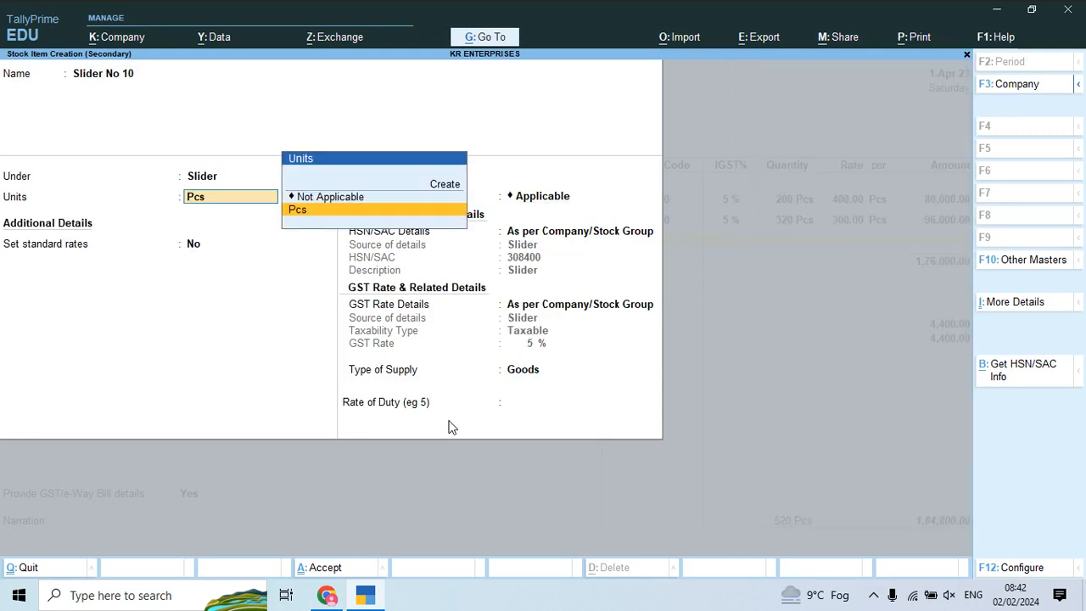
key("Return")
key("alt+Tab")
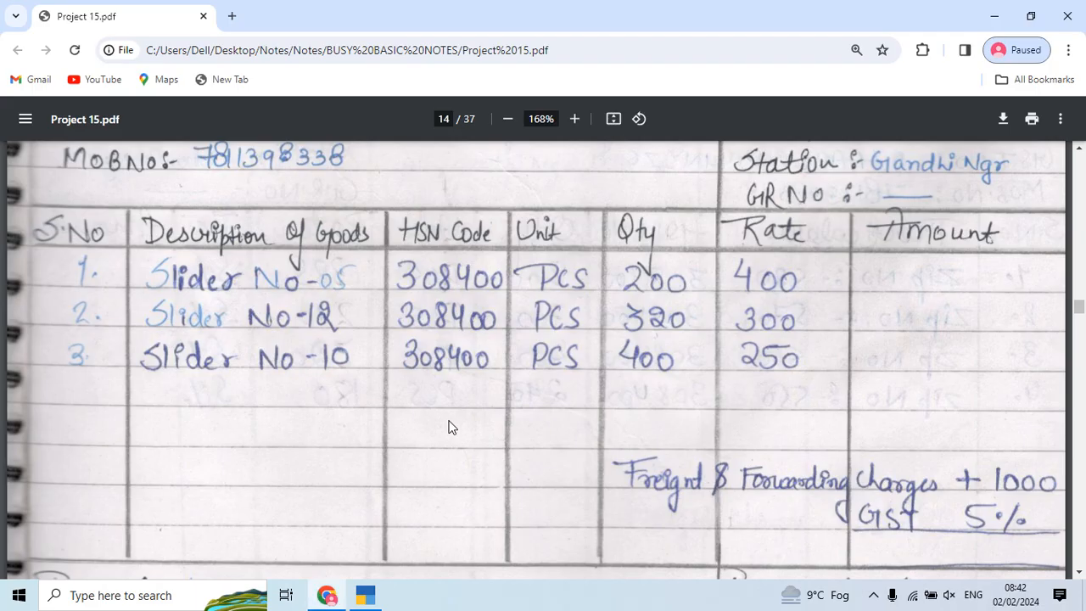
Step: Enter Slider No 10 as 400 Pcs at 250, amounting to 1,00,000
key("alt+Tab")
type("400")
key("Return")
key("alt+Tab")
key("alt+Tab")
type("250")
key("Return")
key("Return")
key("Return")
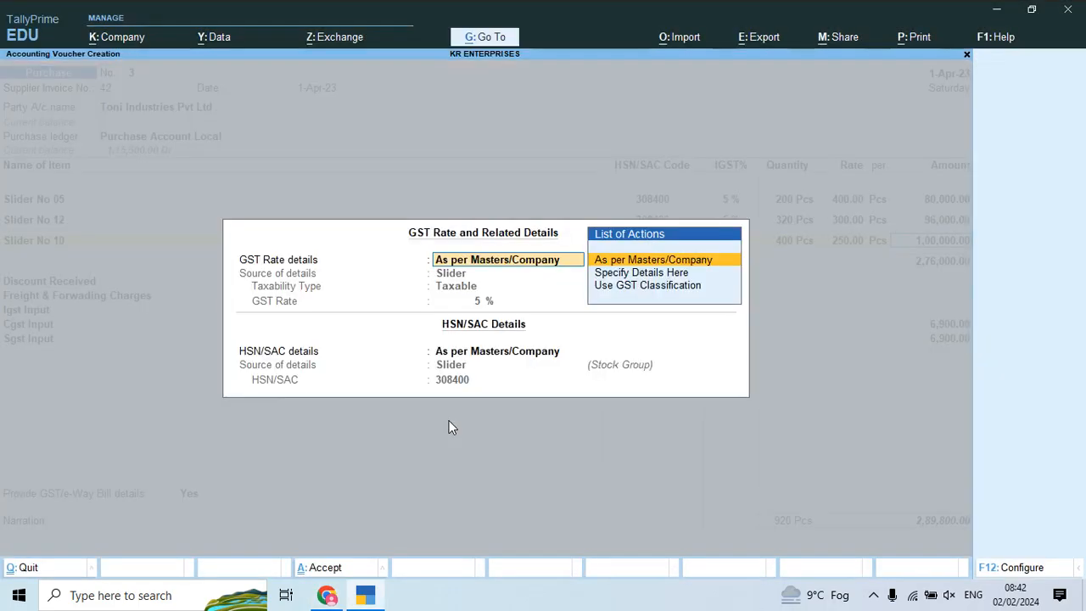
key("Return")
Step: Skip the discount line and enter freight and forwarding charges of 1,000
key("alt+Tab")
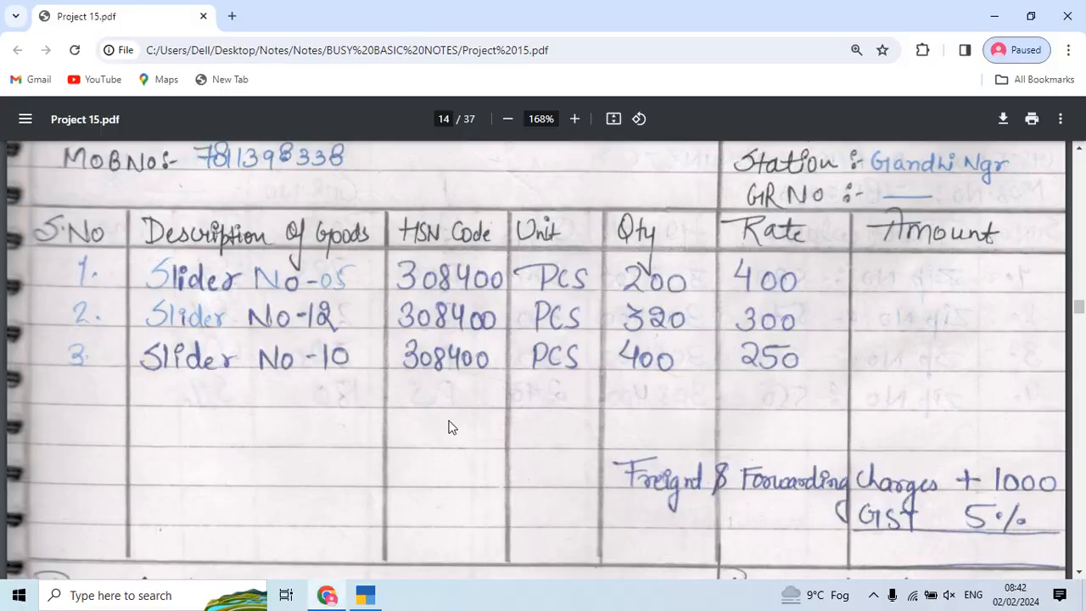
key("alt+Tab")
key("Return")
key("Return")
key("Return")
key("Return")
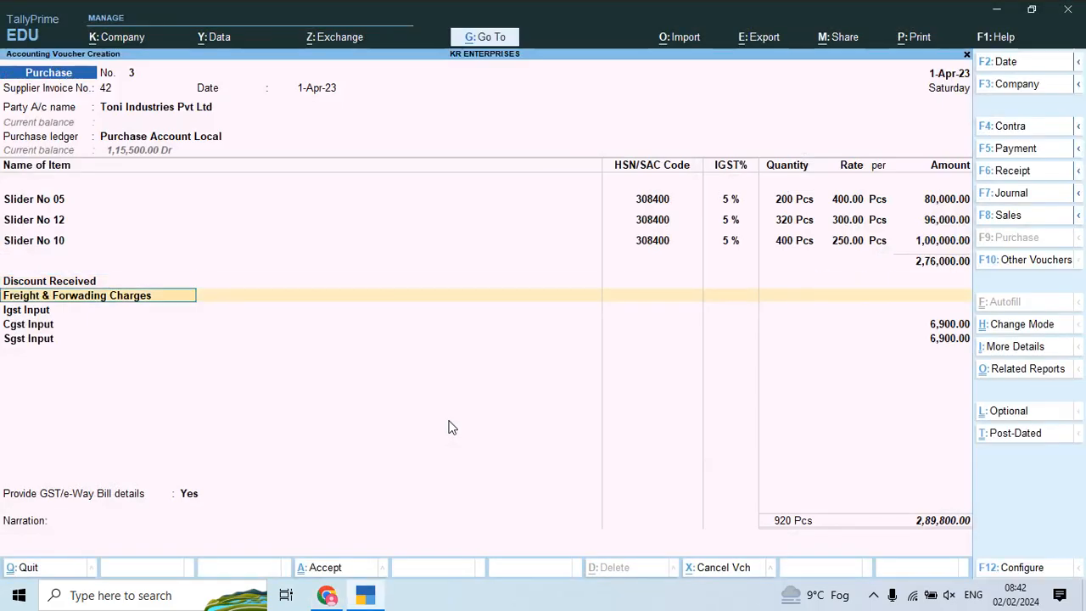
key("Return")
key("alt+Tab")
key("alt+Tab")
type("1000")
key("Return")
Step: Move past the CGST/SGST rows of 6,925.01 each to a new empty ledger row
key("alt+Tab")
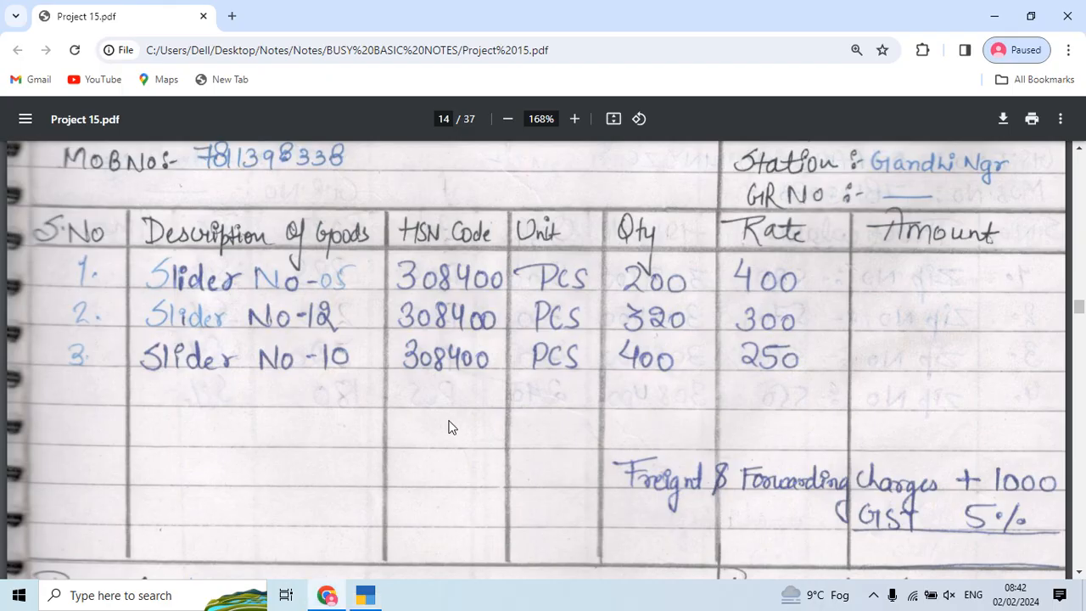
key("alt+Tab")
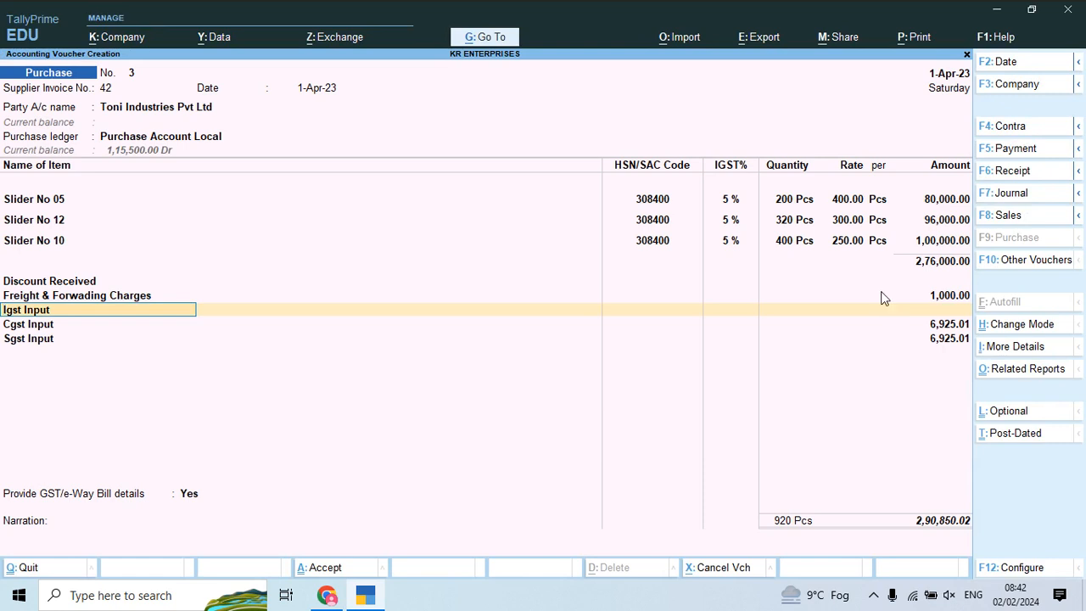
key("Return")
key("Return")
key("Return")
key("Return")
key("Return")
key("Return")
key("Return")
key("Return")
key("Return")
key("alt")
key("alt")
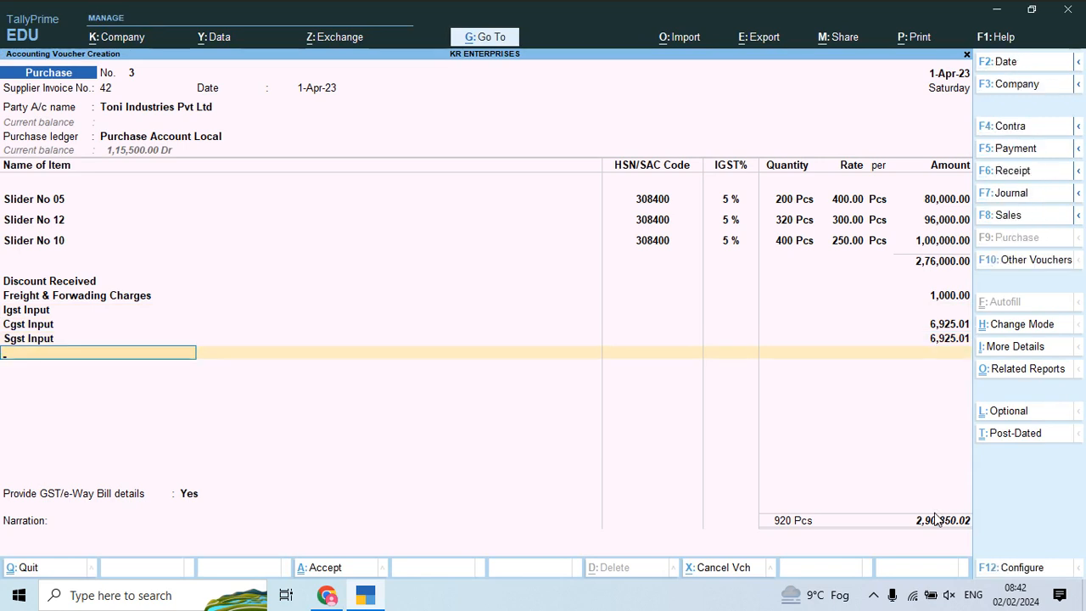
key("Return")
key("BackSpace")
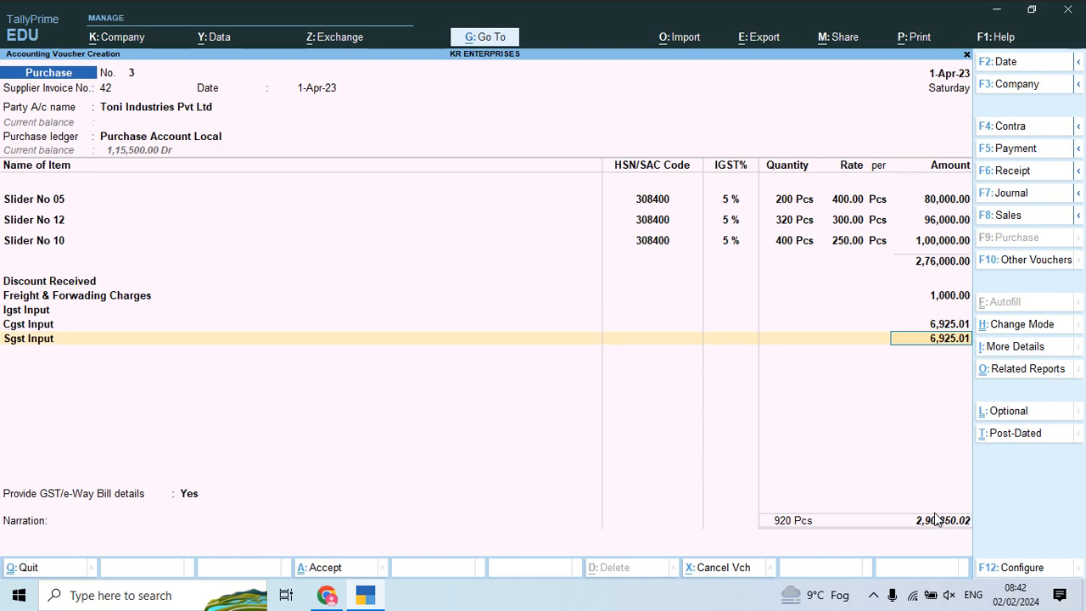
key("Return")
Step: Create ledger Round Off under Indirect Expenses as Invoice Rounding, normal rounding, limit 1, applying (-)0.02
key("alt+c")
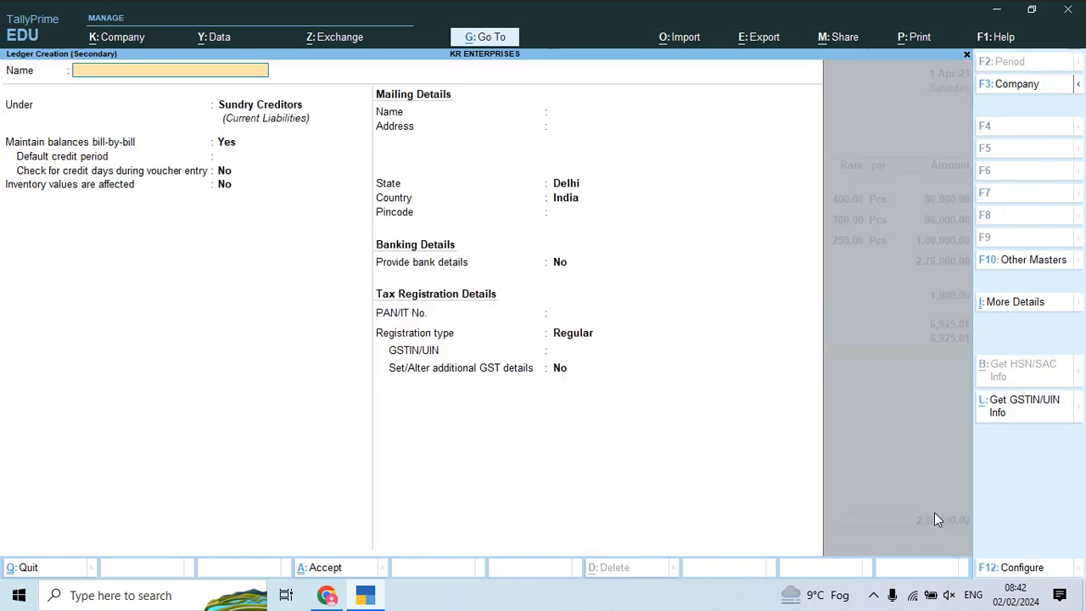
type("Round off")
key("Return")
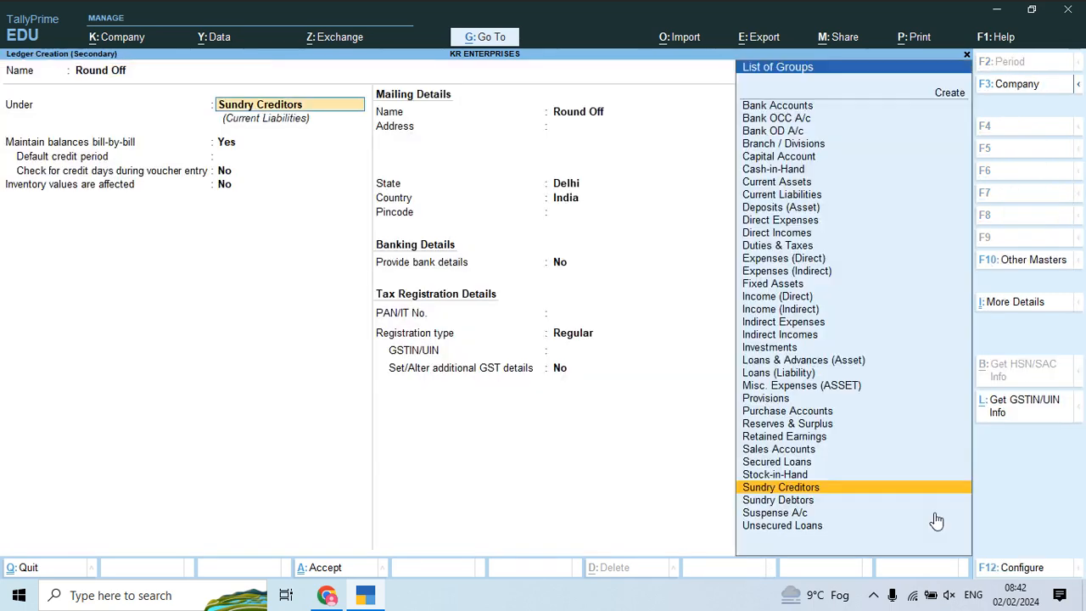
type("Ex")
key("Down")
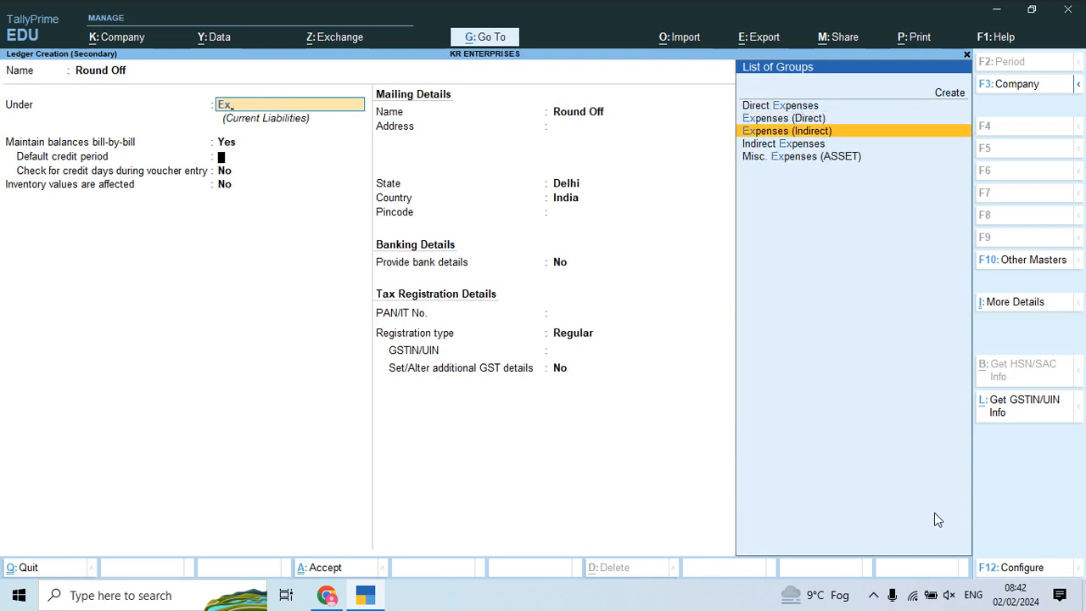
key("Return")
key("Return")
key("Down")
key("Down")
key("Return")
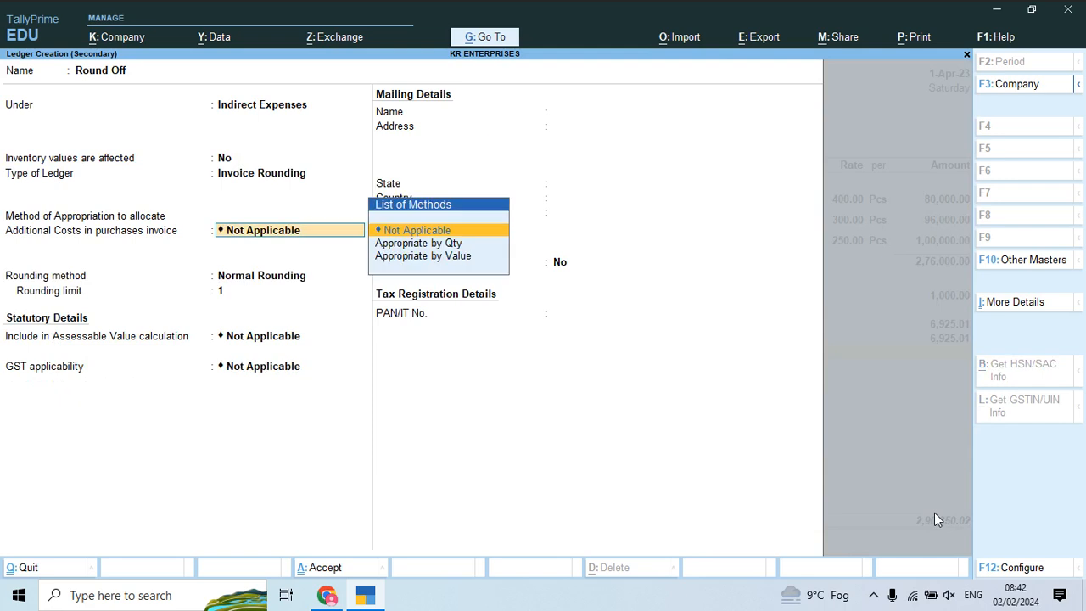
key("Return")
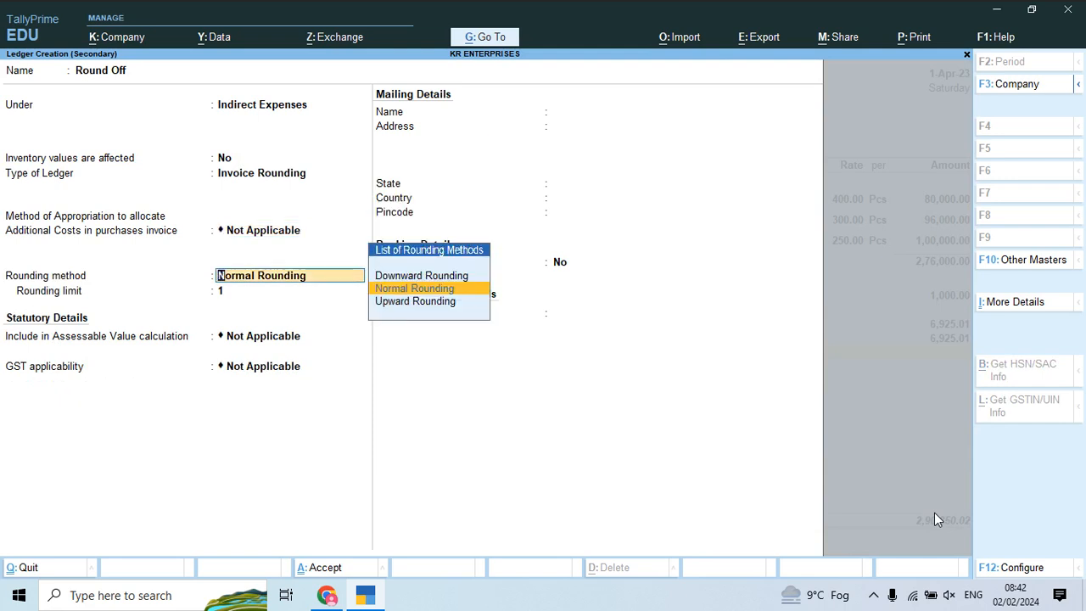
key("Return")
key("Return")
key("ctrl")
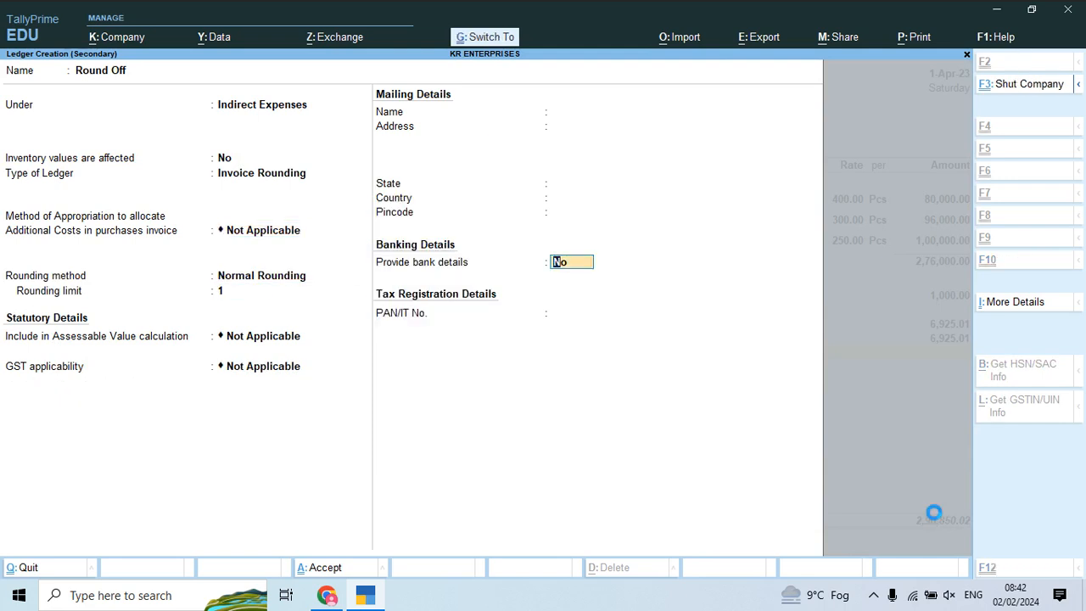
key("ctrl+a")
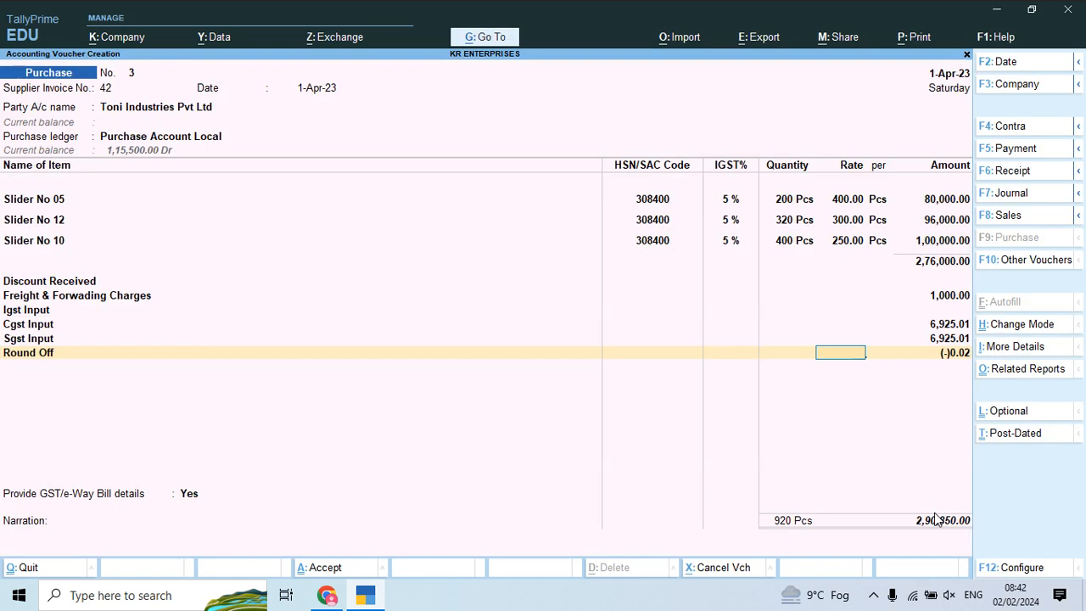
key("Return")
key("Up")
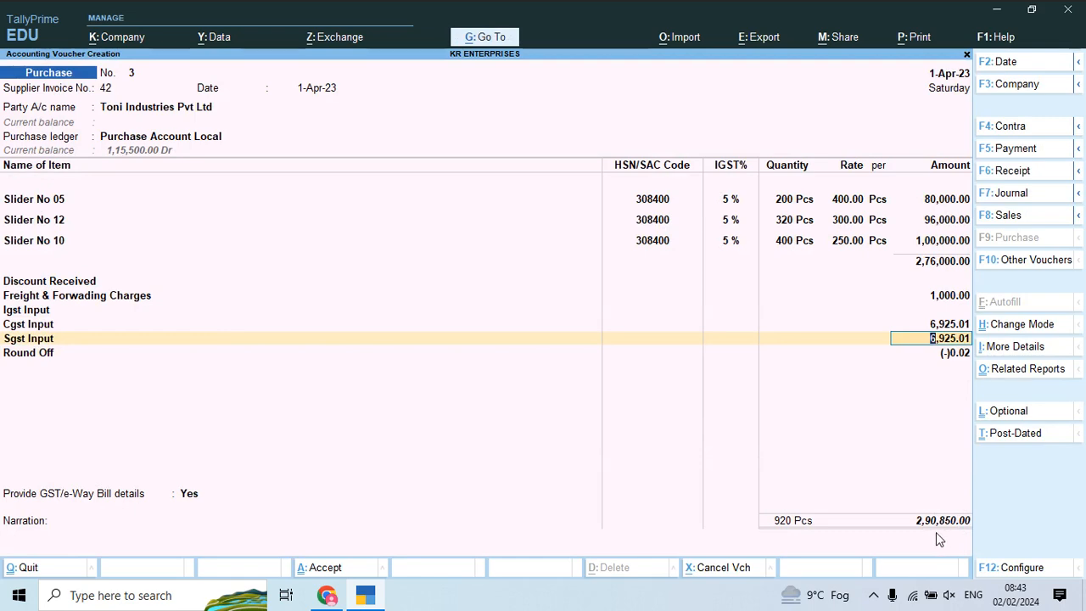
Step: Accept the (-)0.02 Round Off row and save purchase voucher 3 at 2,90,850.00
key("Return")
key("Return")
key("Return")
key("Return")
key("Return")
key("Return")
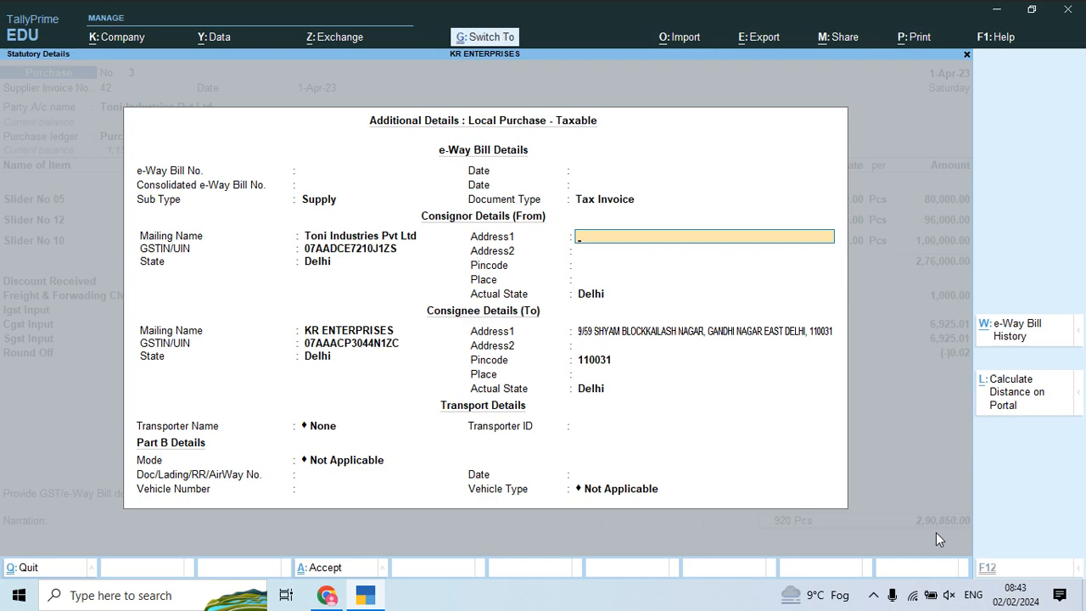
key("ctrl+a")
key("Return")
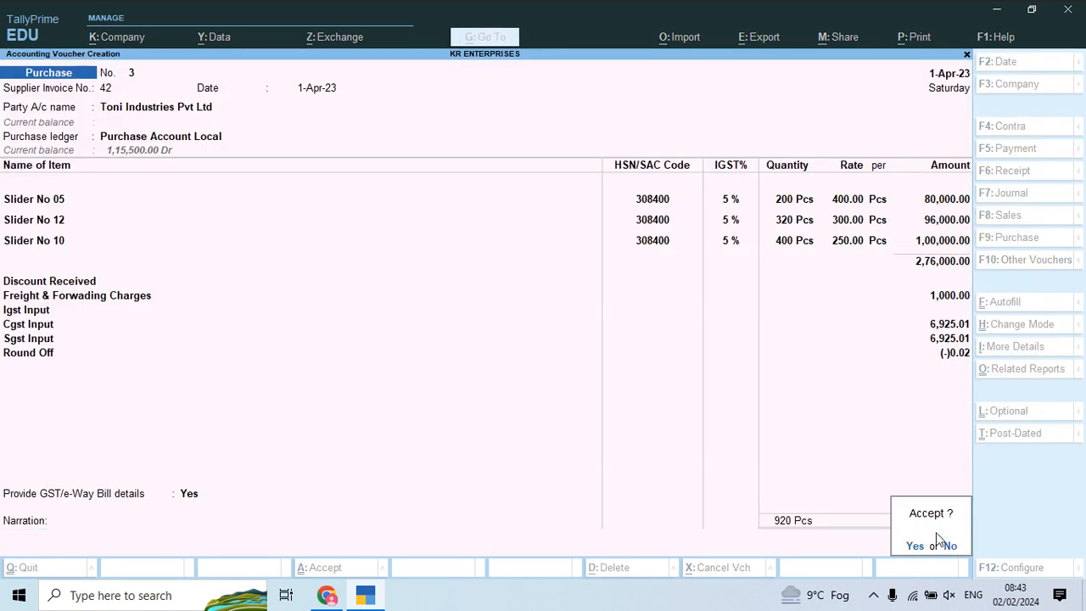
key("Return")
Step: Scroll the invoice PDF to page 15, the Polylace India Pvt. Ltd. bill
key("alt+Tab")
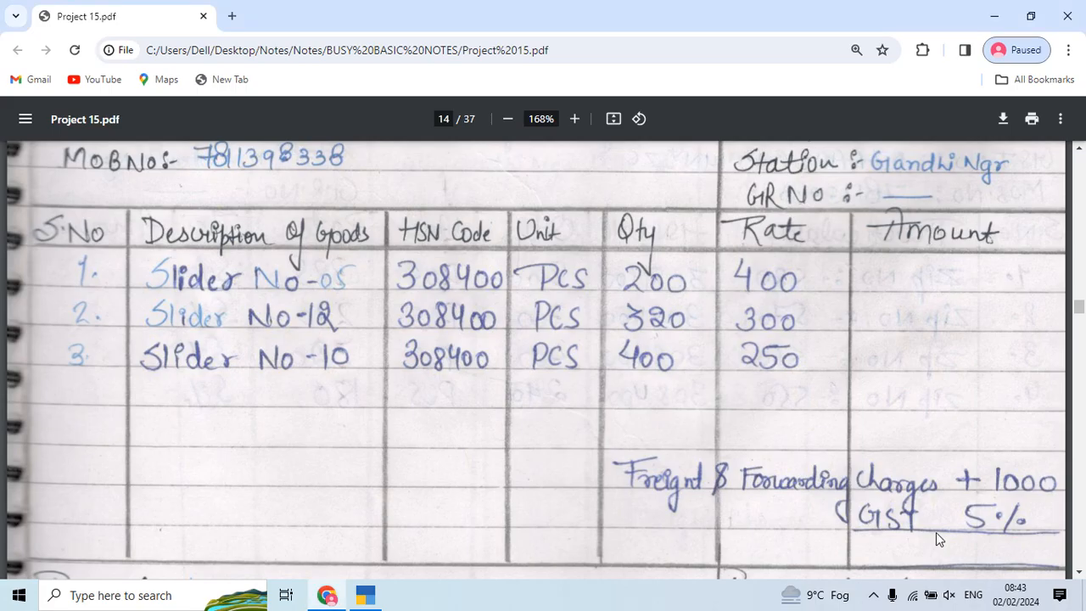
scroll(704, 255, "down", 10)
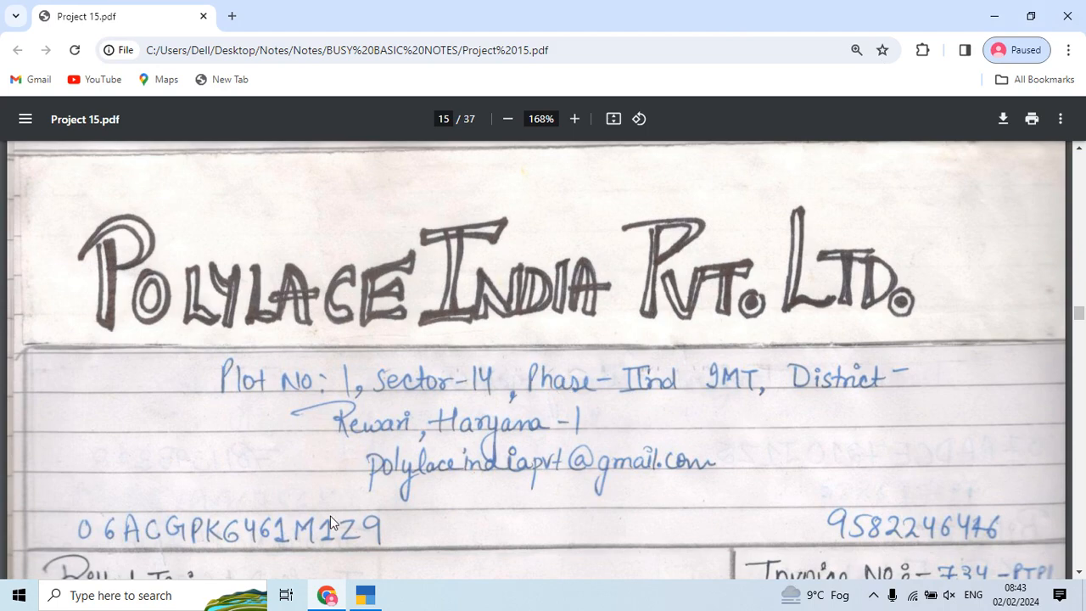
Step: Accept supplier invoice 734 and date 1-Apr-23, and choose Polylace India Pvt Ltd as party
key("alt+Tab")
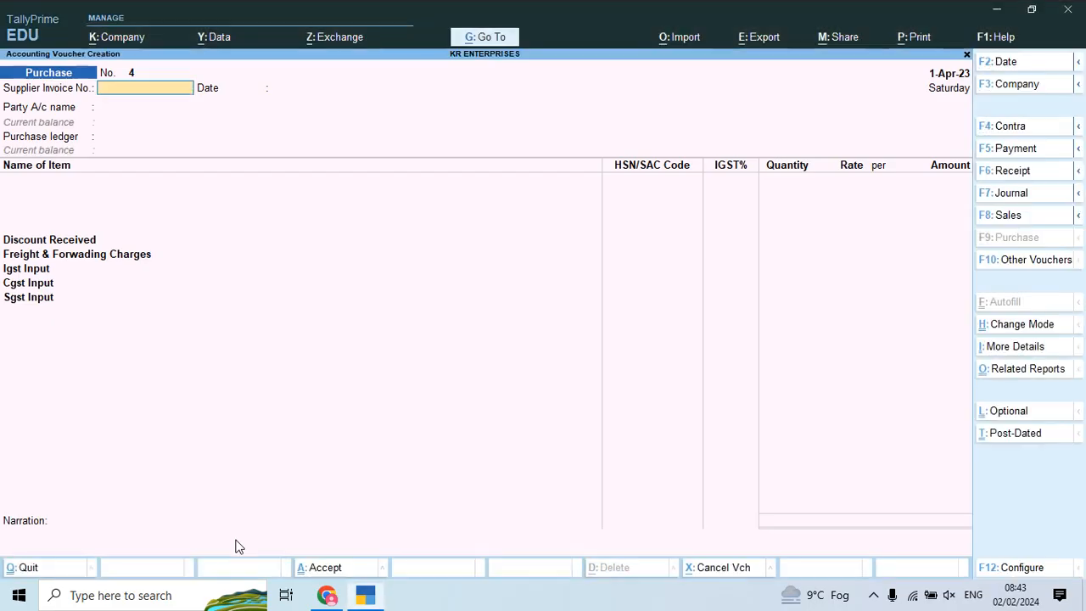
key("alt+Tab")
scroll(236, 546, "down", 2)
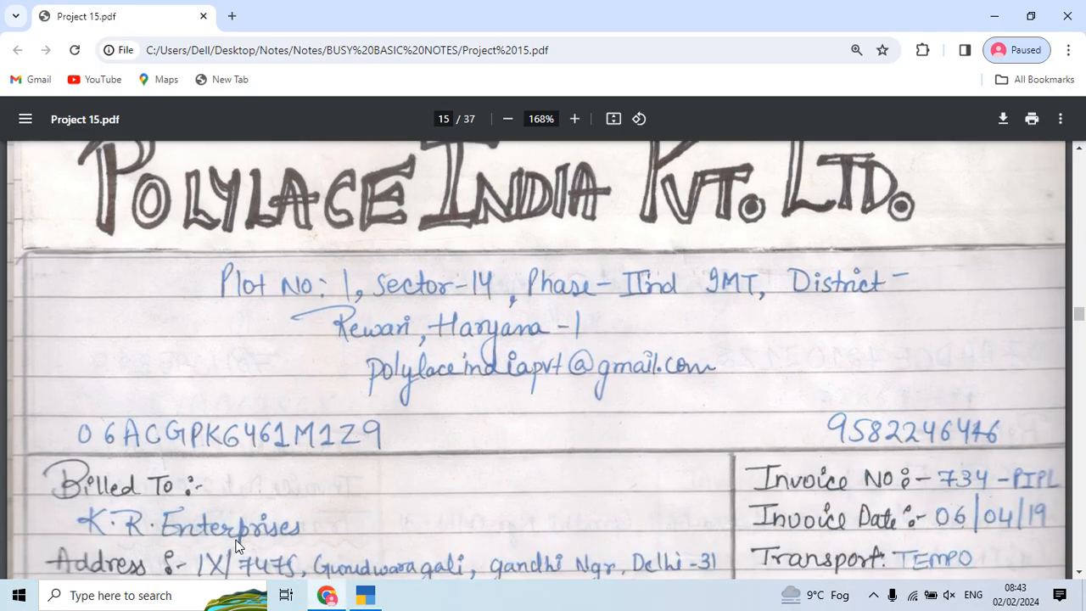
key("alt+Tab")
key("Return")
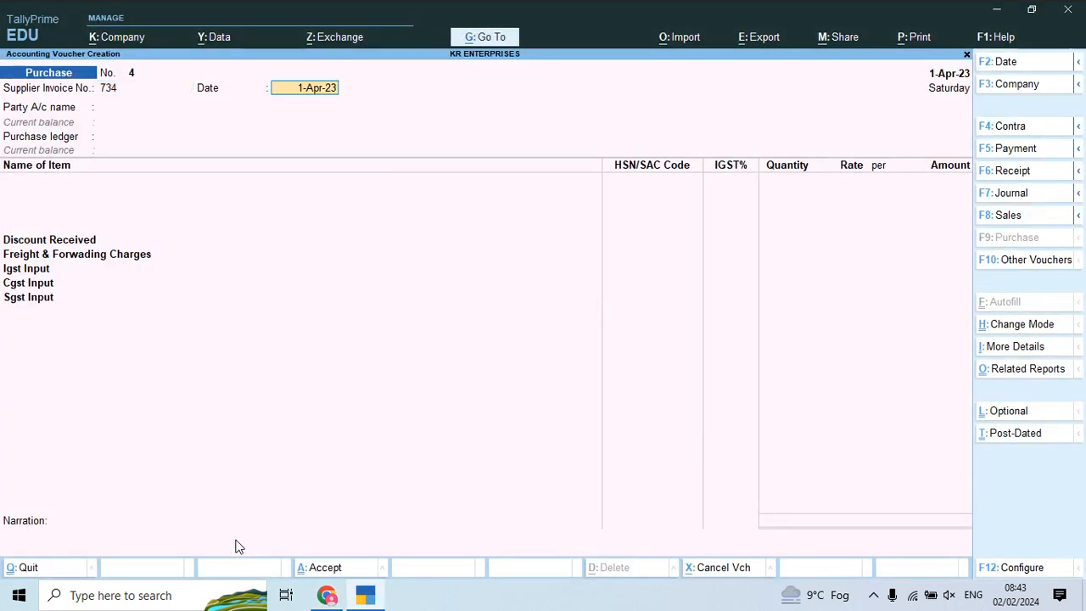
key("Return")
key("Down")
key("Return")
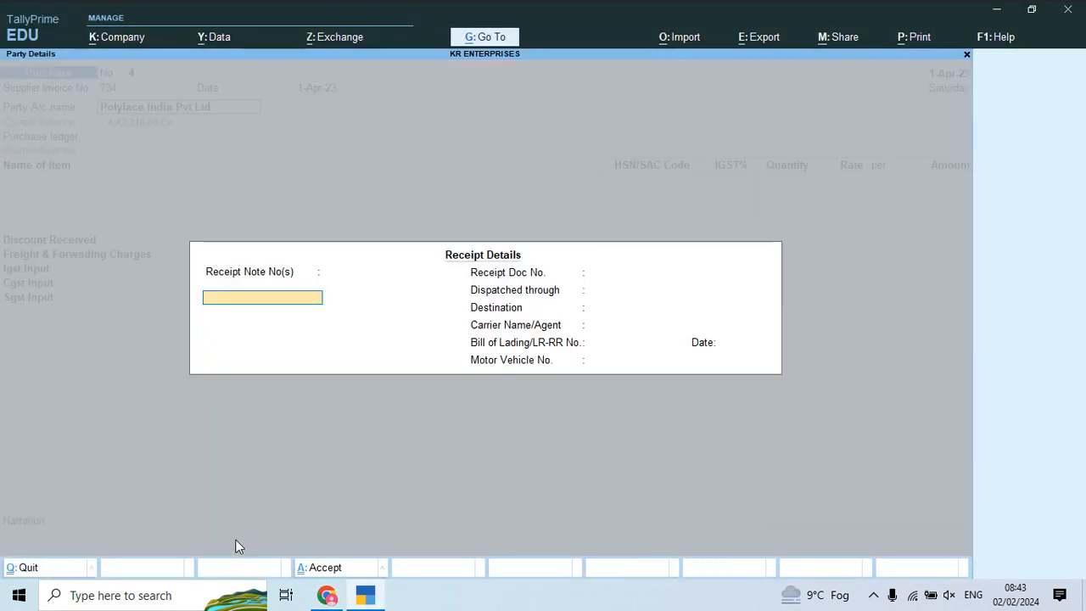
Step: Accept the party details, choose Purchase Account Central as ledger, and start an item with 'Zip'
key("ctrl+a")
key("Return")
key("ctrl+a")
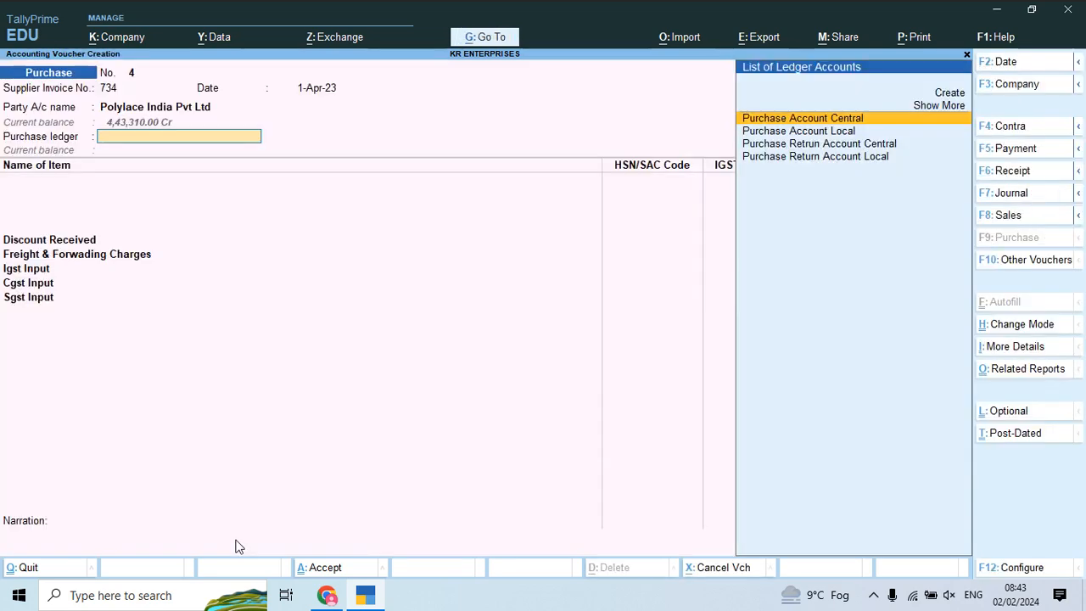
key("Return")
key("alt+Tab")
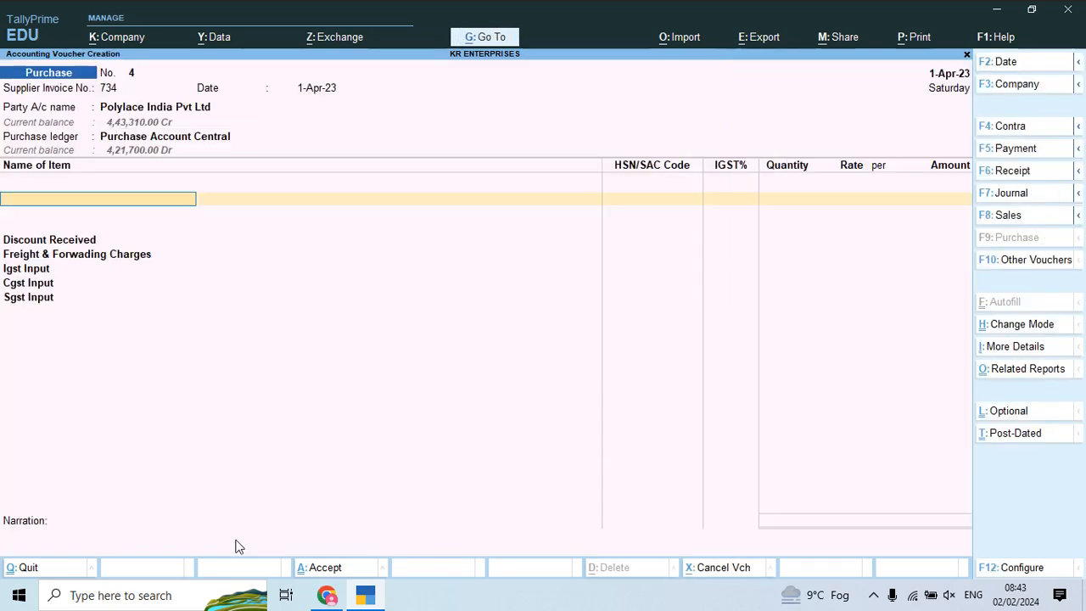
scroll(236, 547, "down", 5)
scroll(236, 547, "down", 2)
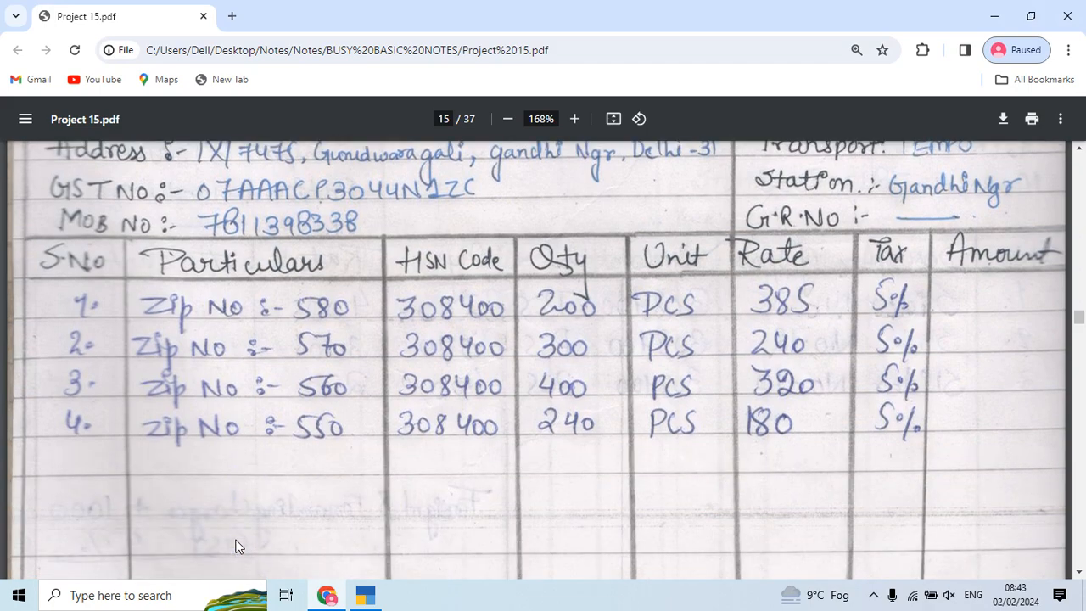
key("alt+Tab")
type("Zip")
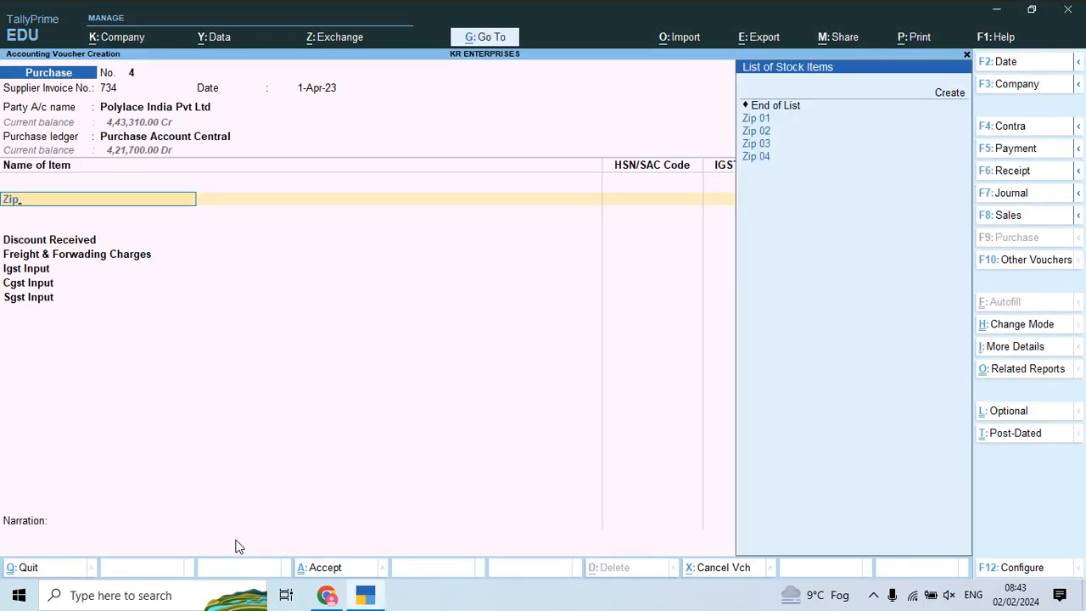
key("alt+Tab")
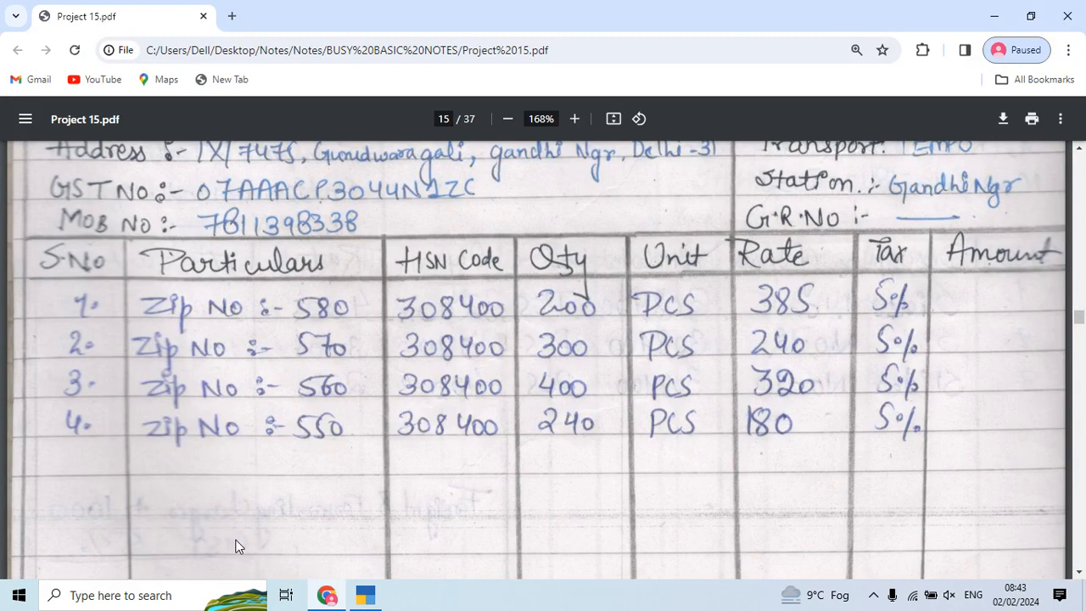
Step: Create stock item Zip No 580 under group Zip with unit Pcs
key("alt+Tab")
key("alt+c")
type("Zip No")
key("alt+Tab")
key("alt+Tab")
type("5")
key("Return")
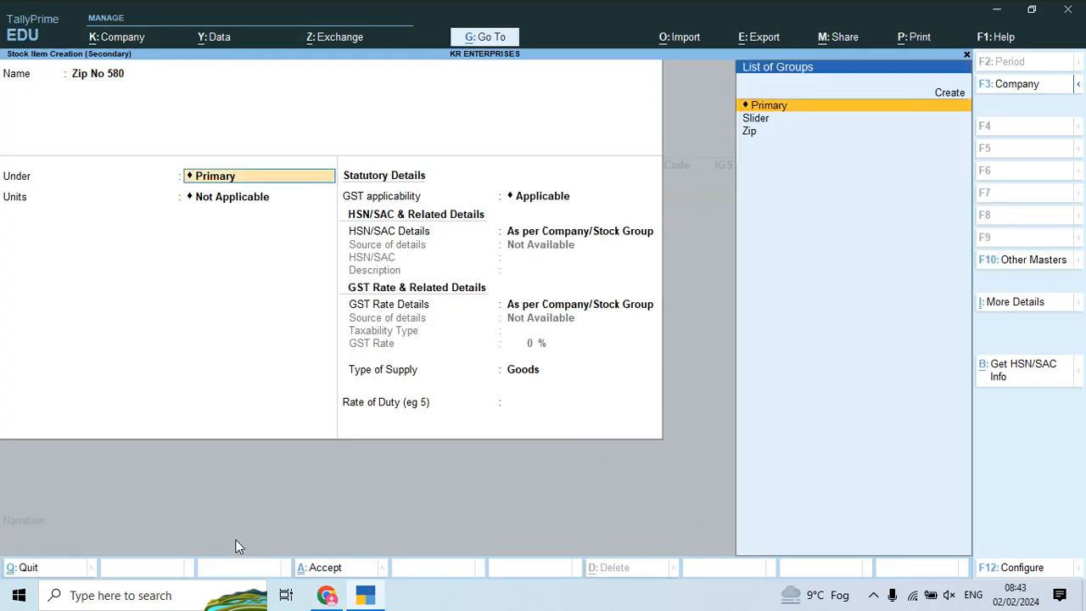
key("Down")
key("Down")
key("Return")
key("Return")
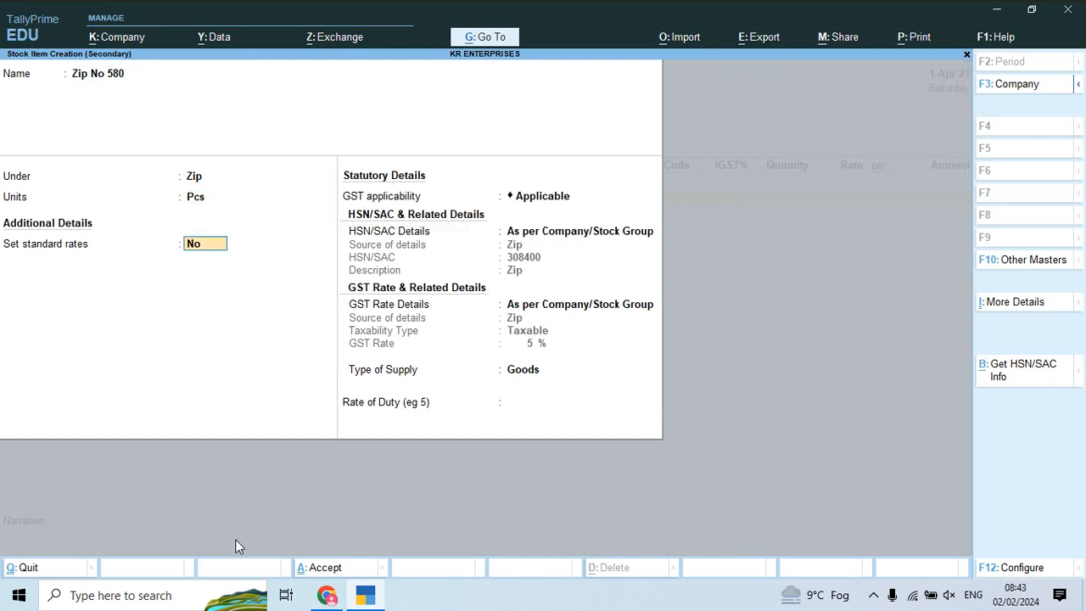
key("Return")
key("ctrl+a")
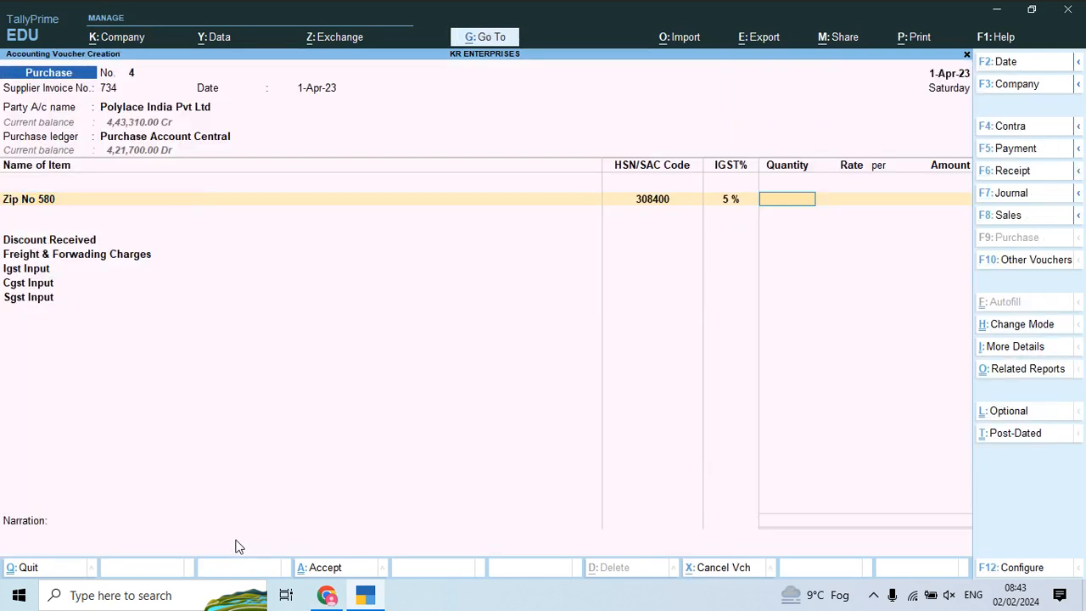
Step: Enter 200 Pcs of Zip No 580 at a rate of 385
key("alt+Tab")
key("alt+Tab")
type("200")
key("Return")
key("alt+Tab")
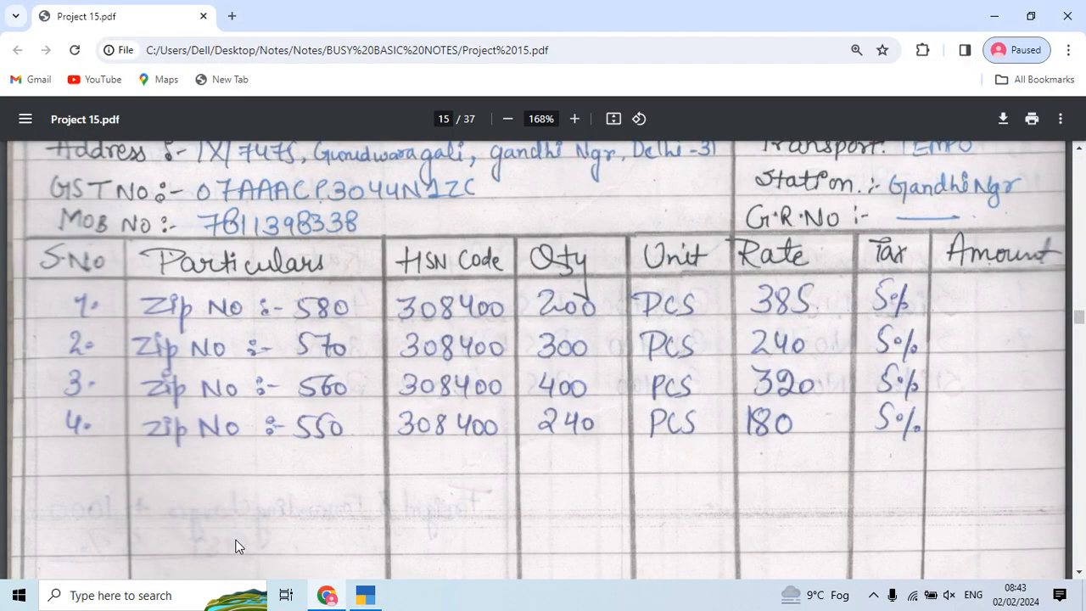
key("alt+Tab")
type("385")
key("Return")
key("Return")
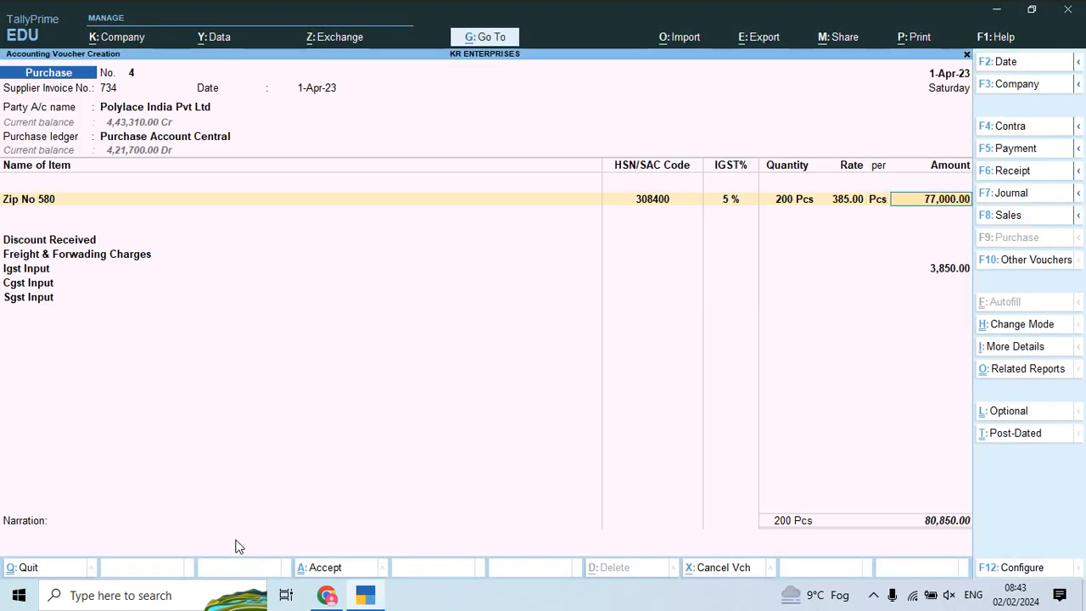
key("Return")
key("Return")
key("Return")
Step: Create stock item Zip No 570 under group Zip with unit Pcs
key("alt+c")
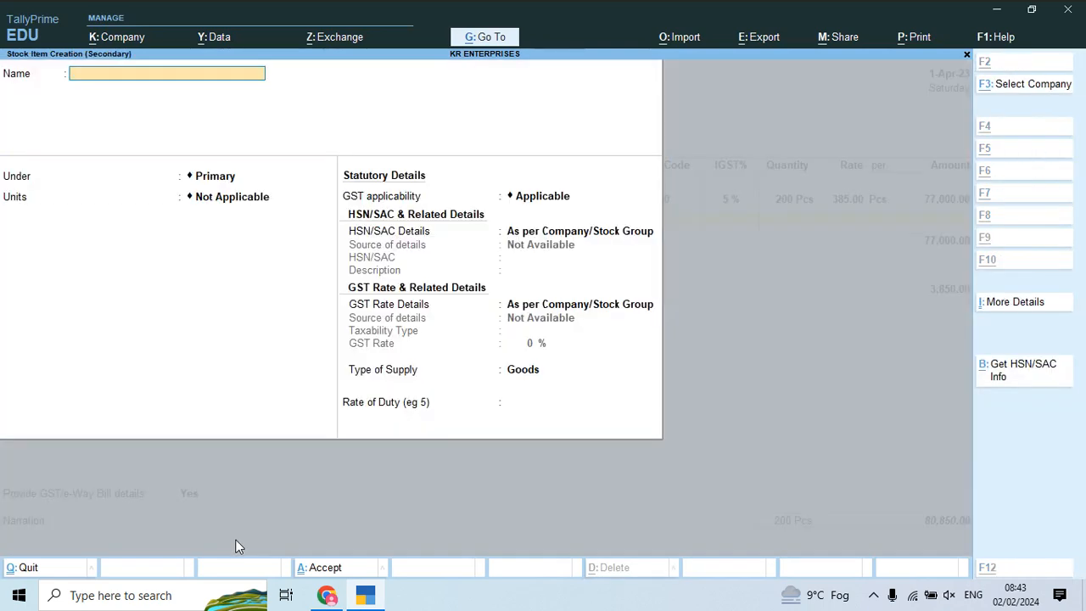
key("alt+Tab")
key("alt+Tab")
type("Zip No")
key("alt+Tab")
key("alt+Tab")
type("570")
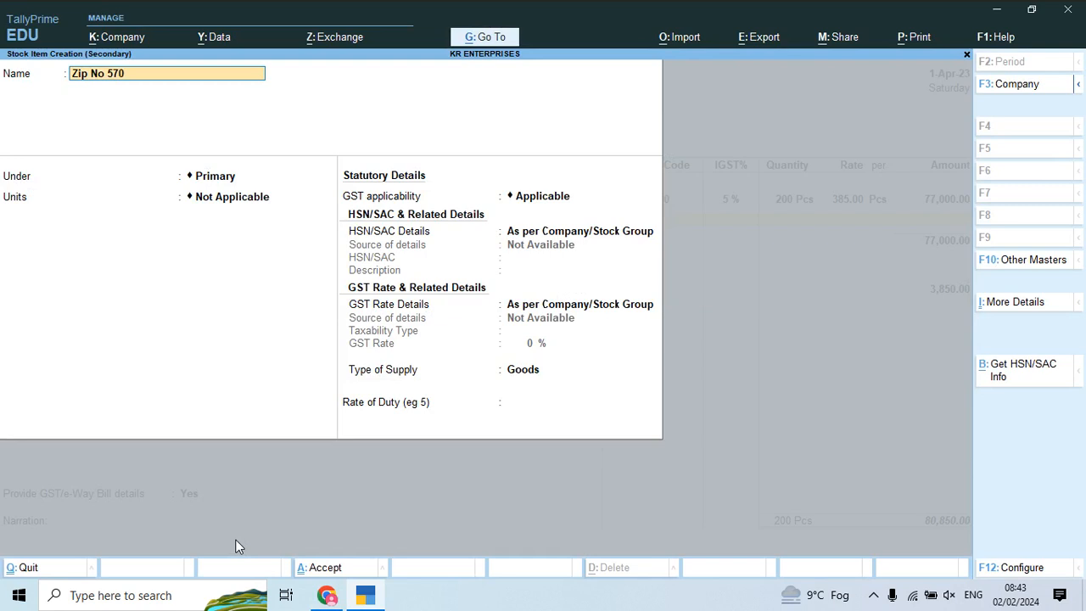
key("Return")
key("Return")
key("BackSpace")
key("Down")
key("Down")
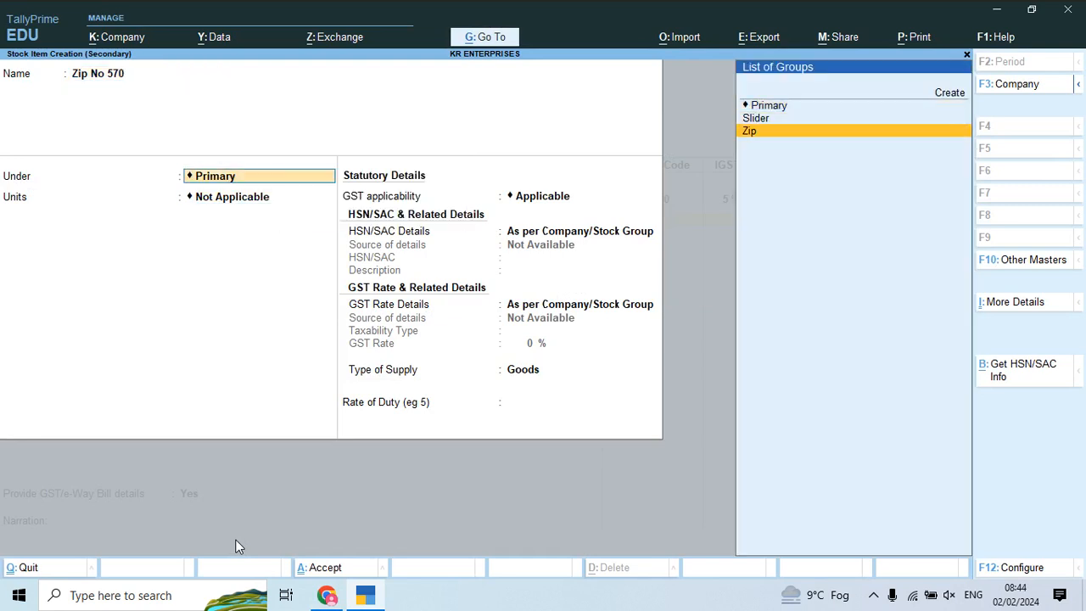
key("Return")
key("Return")
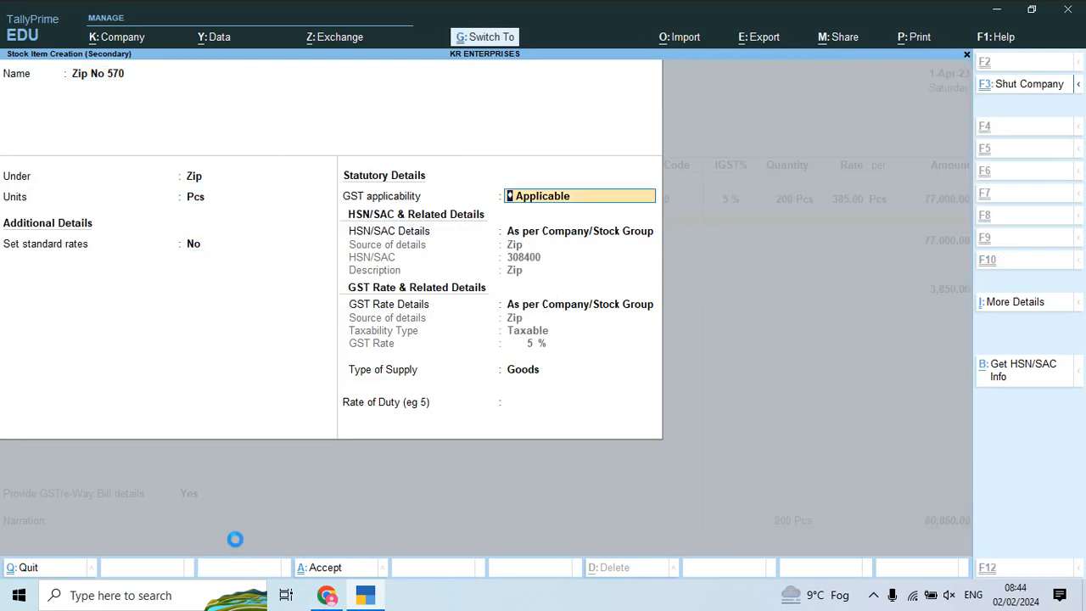
key("ctrl+a")
key("alt+Tab")
key("alt+Tab")
Step: Enter 300 Pcs of Zip No 570 at 240, giving an amount of 72,000
type("300")
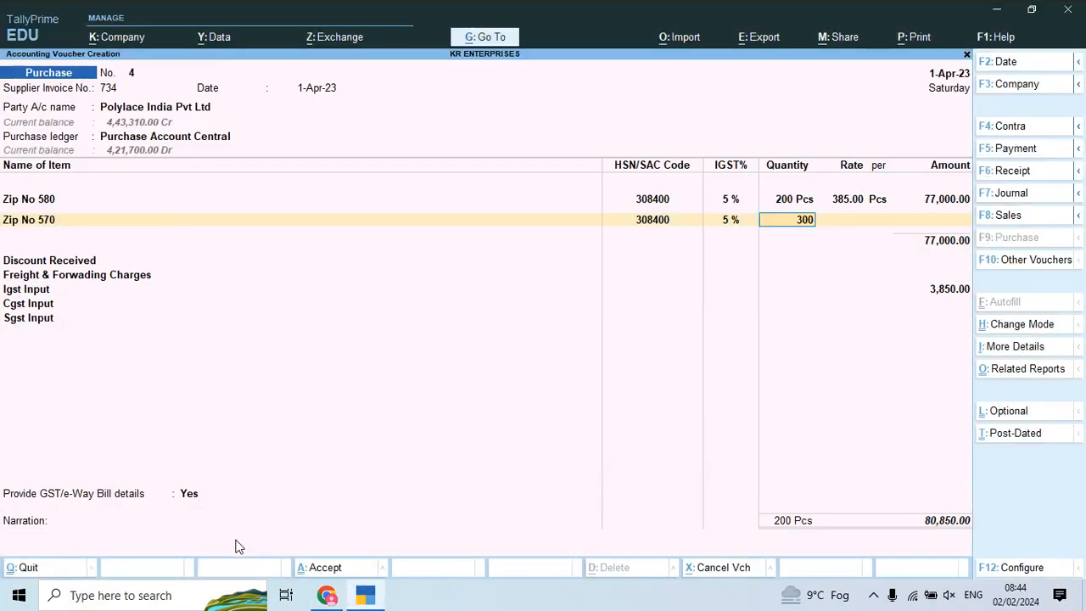
key("Return")
type("240")
key("Return")
key("Return")
key("Return")
key("Return")
key("Up")
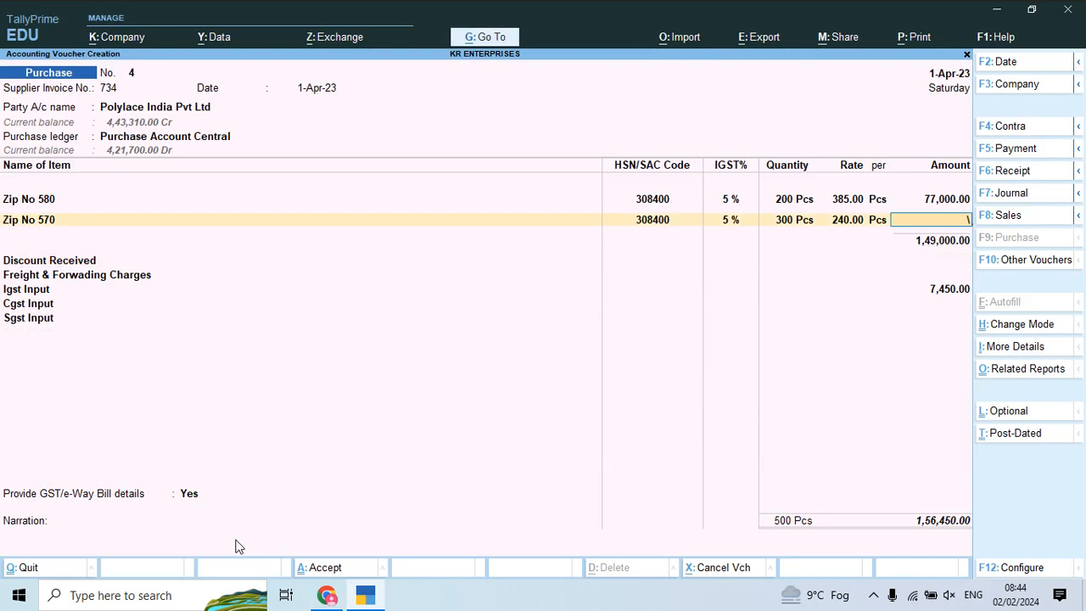
key("BackSpace")
key("BackSpace")
type("240")
key("Return")
key("BackSpace")
key("BackSpace")
key("Return")
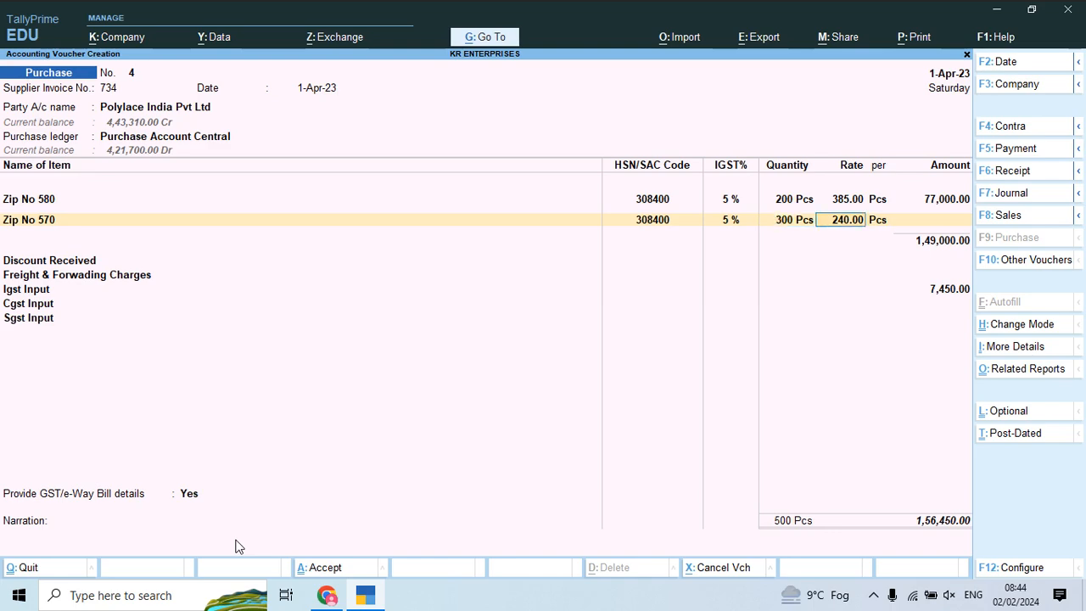
key("Return")
key("Return")
key("Return")
key("Return")
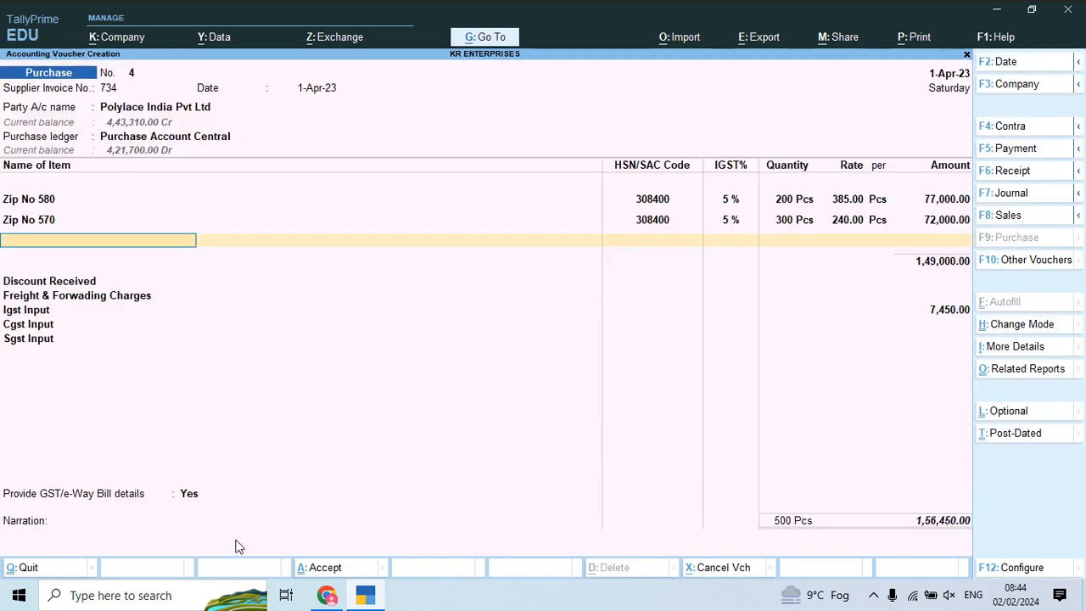
Step: Create stock item Zip No 560 under group Zip with unit Pcs
key("alt+c")
key("alt+Tab")
key("alt+Tab")
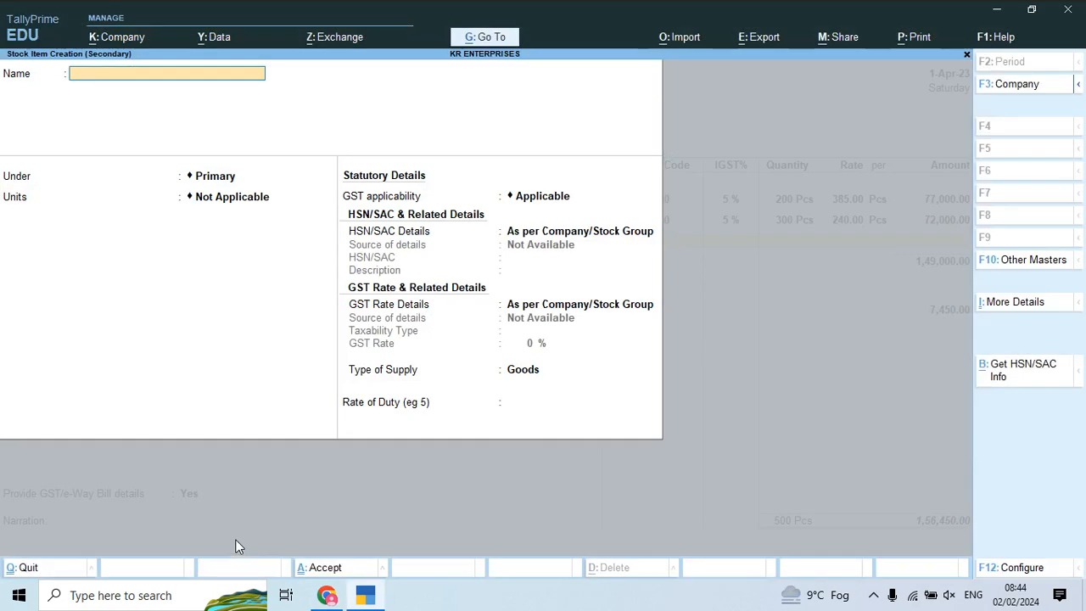
type("Zip No")
key("alt+Tab")
key("alt+Tab")
type("560")
key("Return")
key("Down")
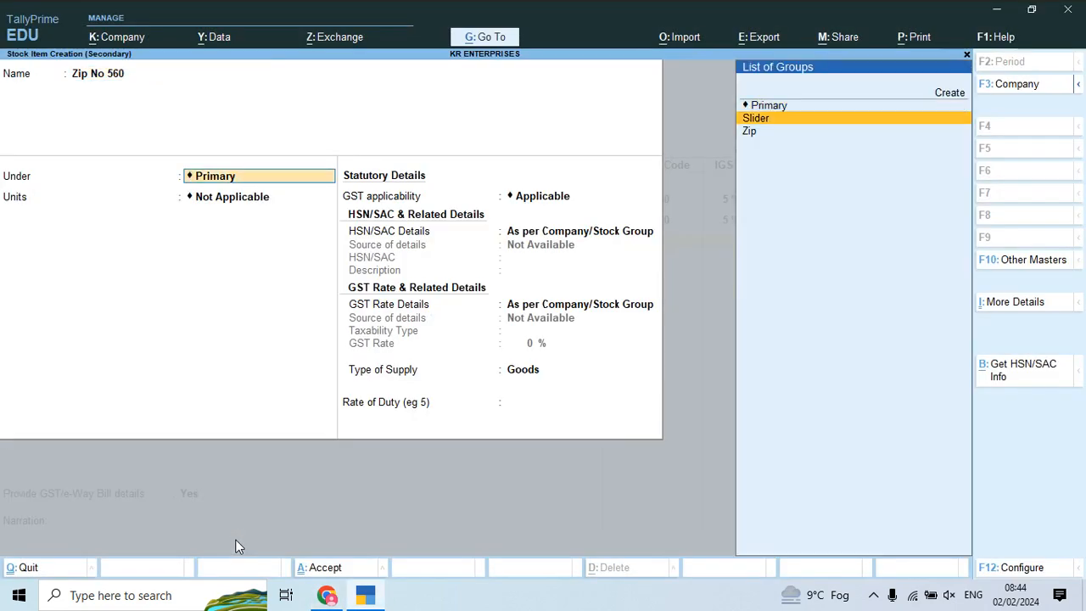
key("Down")
key("Return")
key("Down")
key("Return")
key("Return")
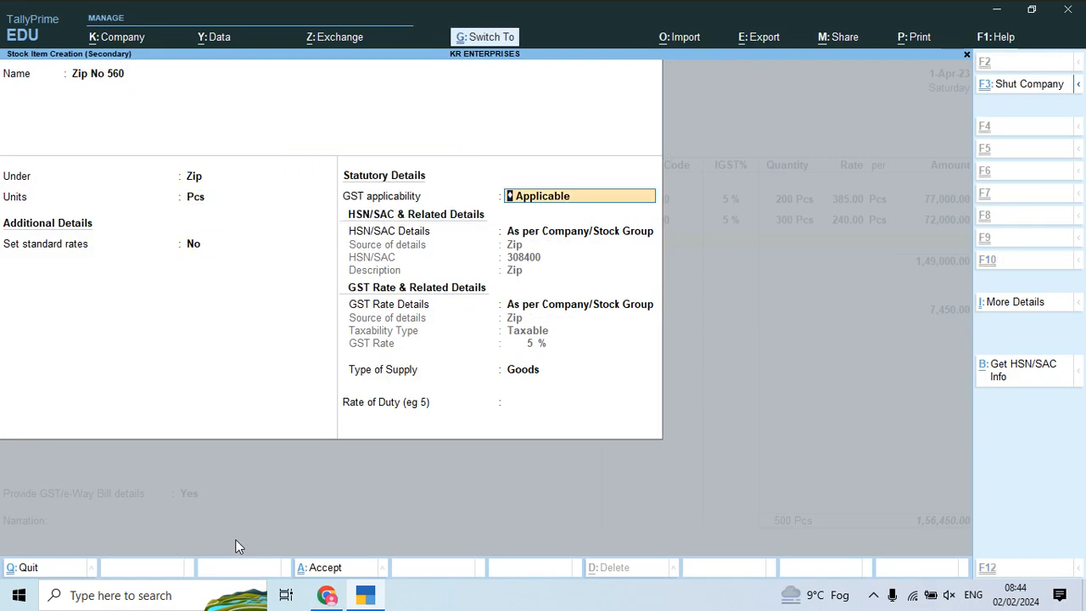
key("ctrl+a")
Step: Enter 400 Pcs of Zip No 560 at 320, an amount of 1,28,000
key("alt+Tab")
key("alt+Tab")
type("400")
key("Return")
key("alt+Tab")
key("alt+Tab")
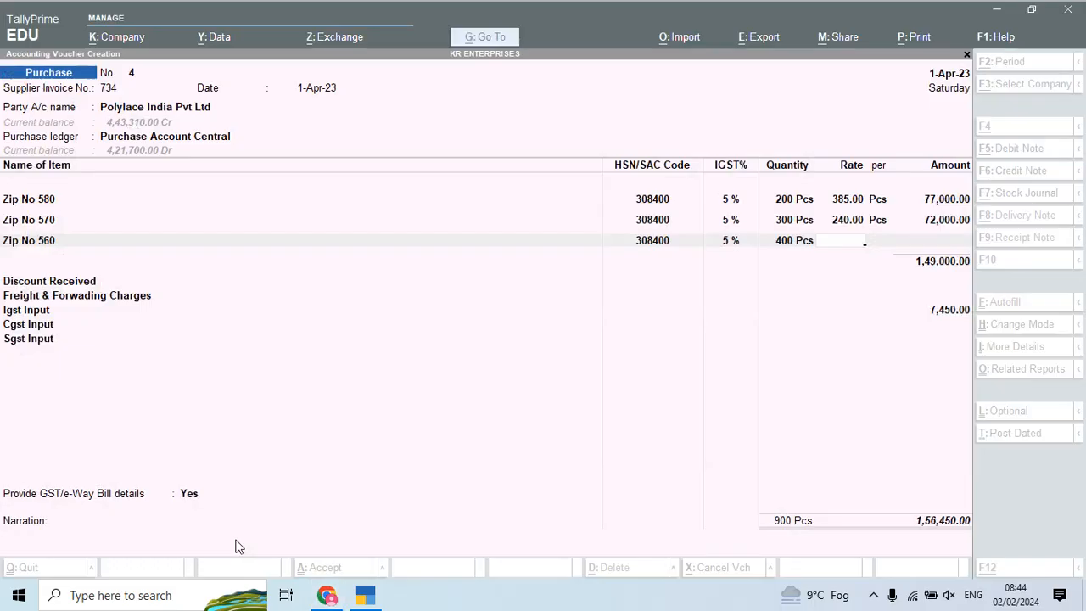
type("320")
key("Return")
key("Return")
key("Return")
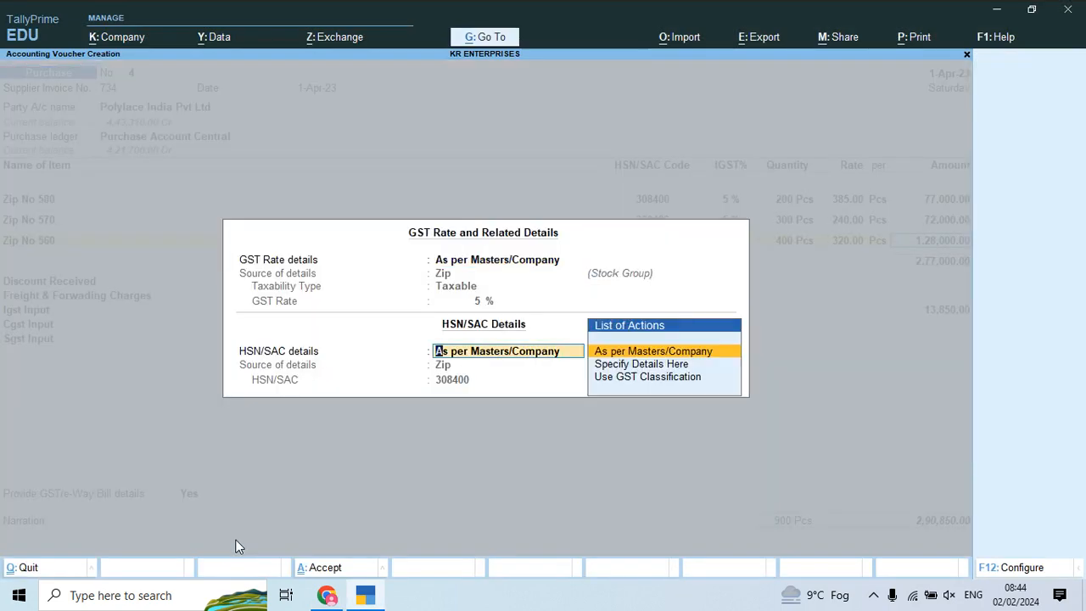
key("Return")
Step: Create stock item Zip No 550 under group Zip
key("alt+c")
key("alt+Tab")
key("alt+Tab")
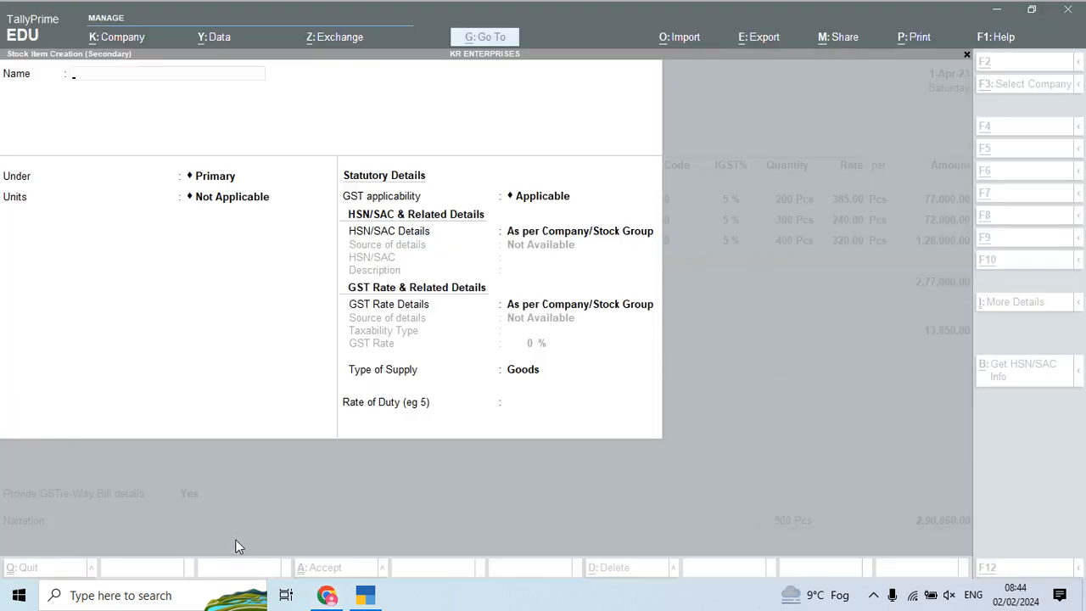
type("Zip No")
key("alt+Tab")
key("alt+Tab")
type("550")
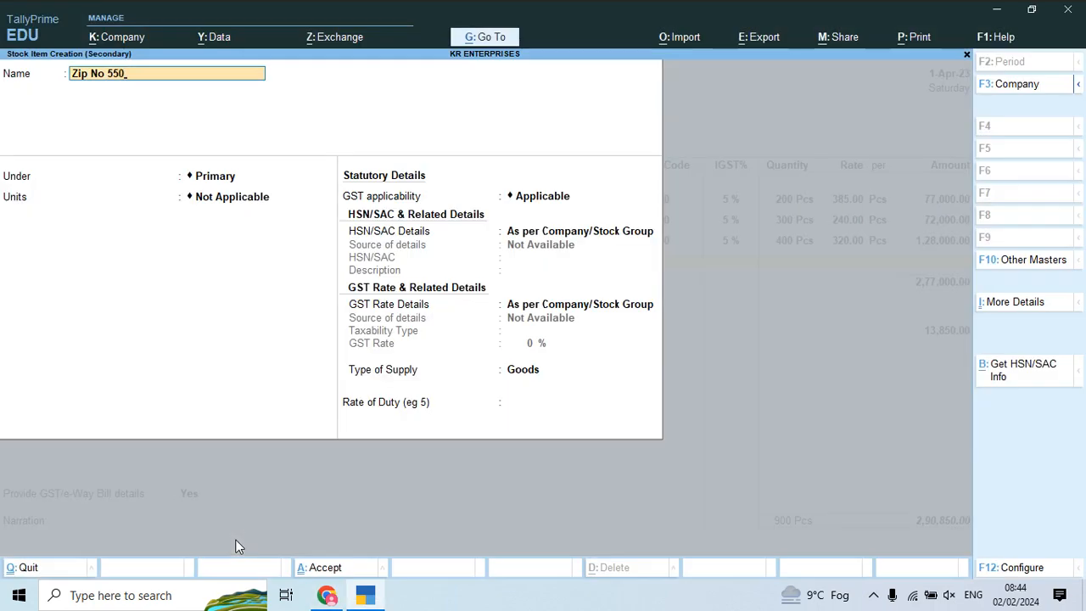
key("Return")
key("Down")
key("Down")
key("Return")
key("Return")
key("Return")
key("ctrl+a")
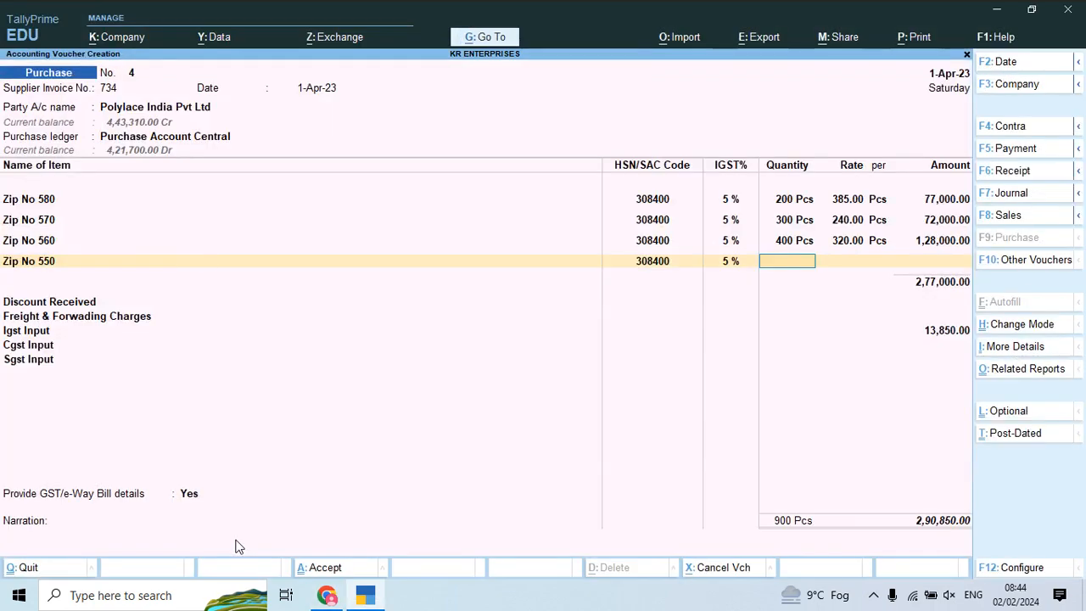
Step: Enter 240 Pcs of Zip No 550 at 180 and move on to Discount Received
key("alt+Tab")
key("alt+Tab")
type("240")
key("Return")
key("alt+Tab")
key("alt+Tab")
type("1")
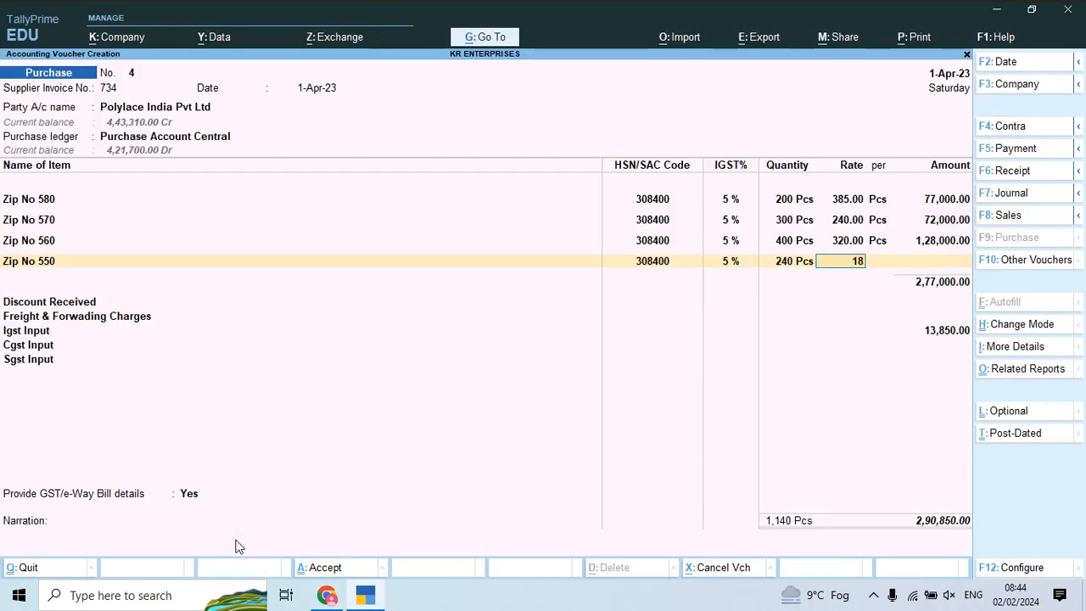
key("Return")
key("Return")
key("Return")
key("alt+Tab")
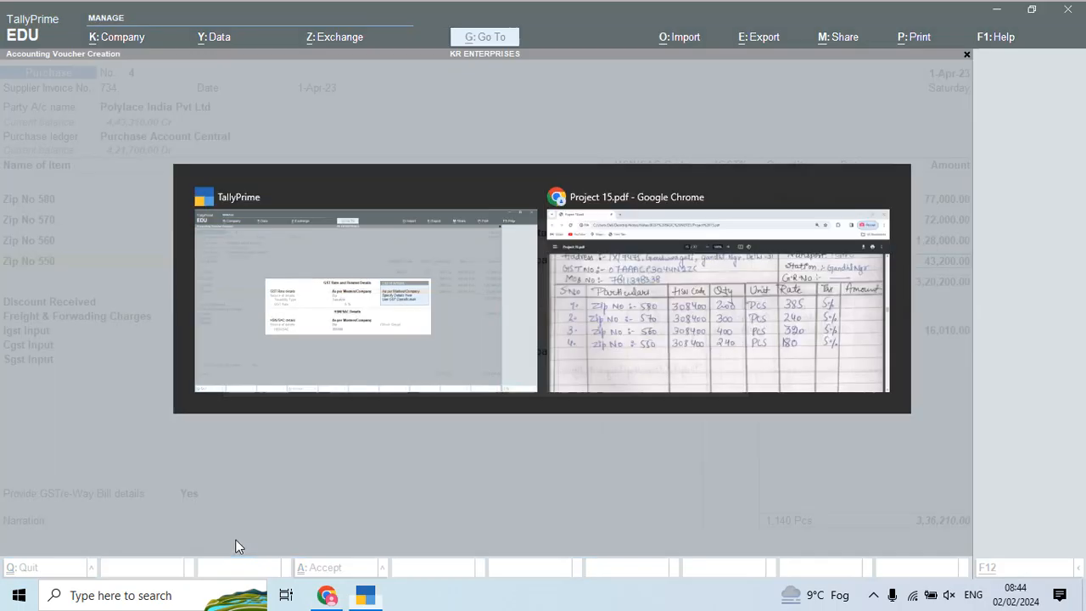
scroll(236, 546, "down", 4)
key("alt+Tab")
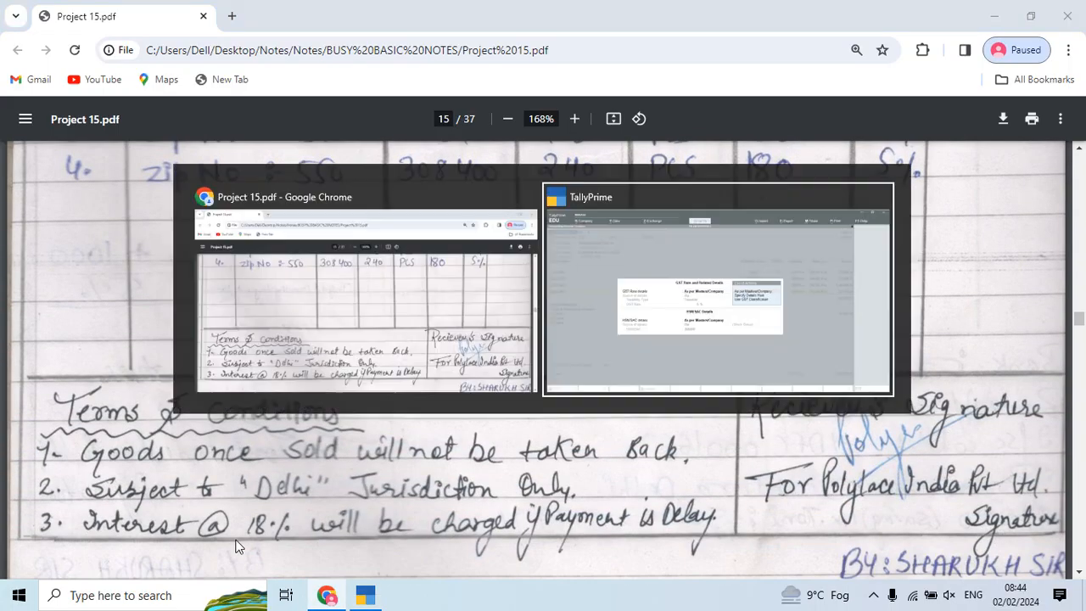
key("Return")
key("Return")
key("Return")
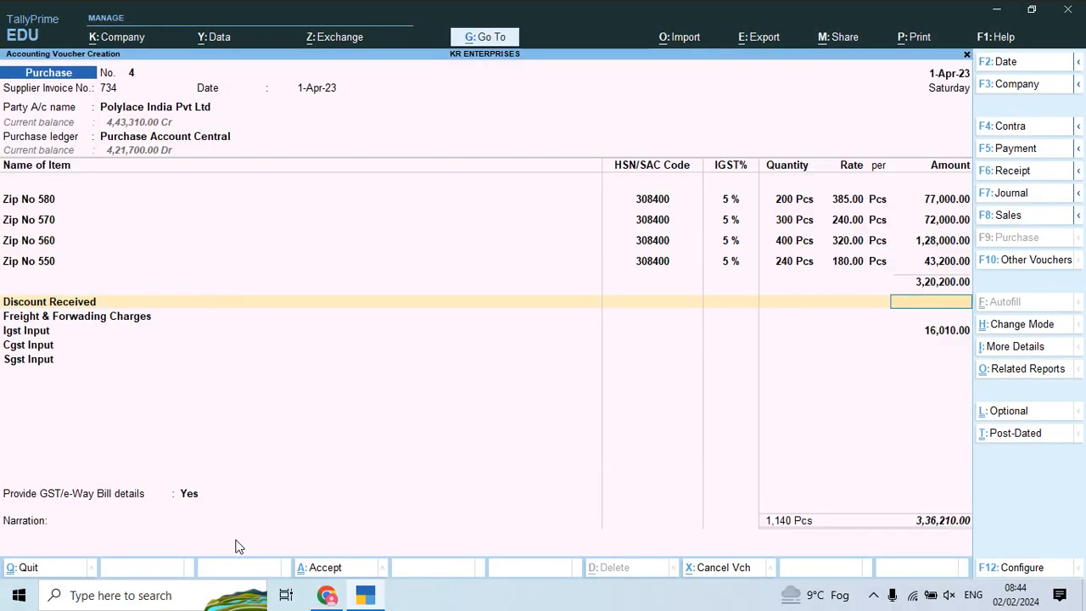
key("Return")
key("Return")
key("Return")
key("Return")
key("Return")
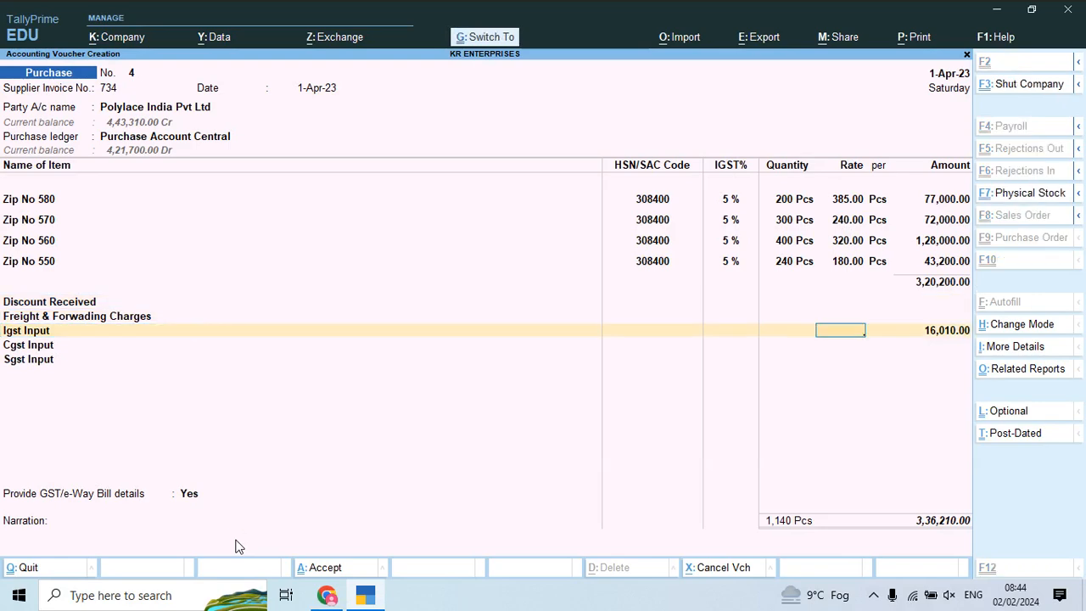
Step: Save purchase voucher 4 totalling 3,36,210.00 and find the Toni Industries invoice in the PDF
key("ctrl+a")
key("alt+Tab")
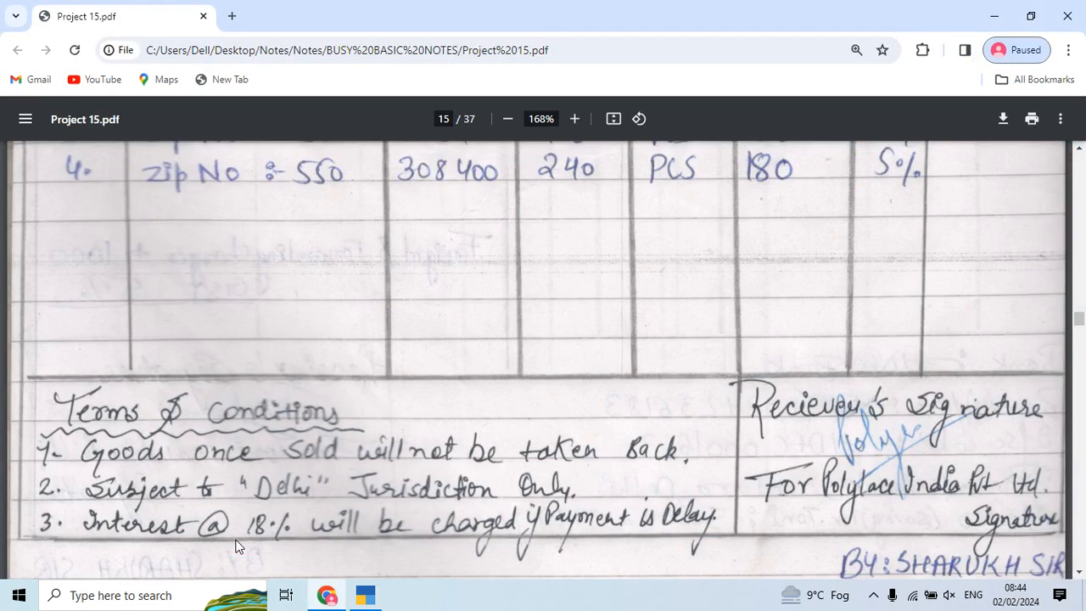
scroll(371, 322, "down", 10)
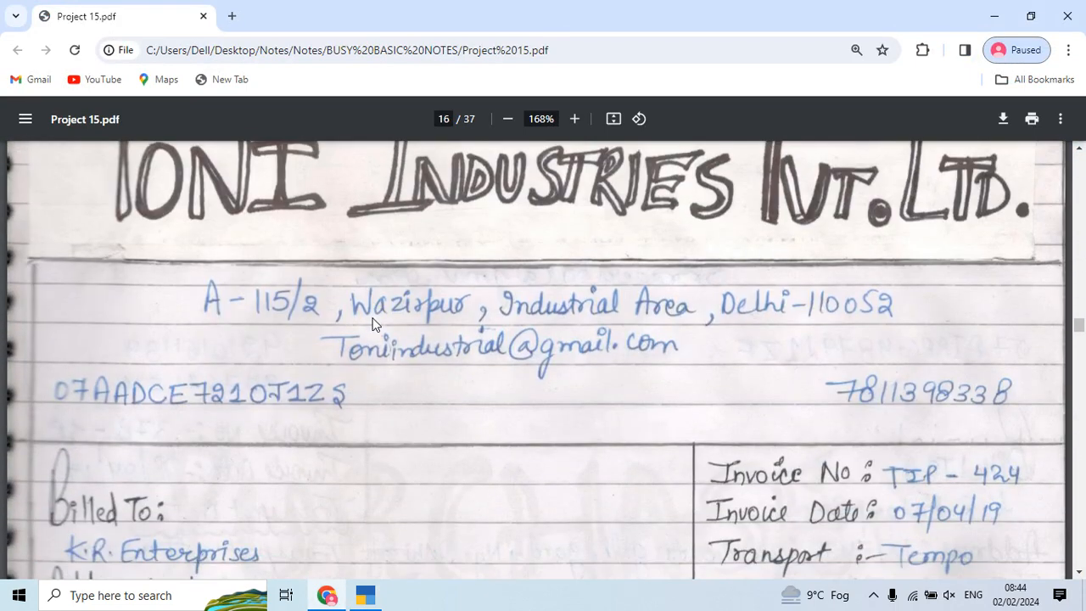
scroll(473, 383, "up", 1)
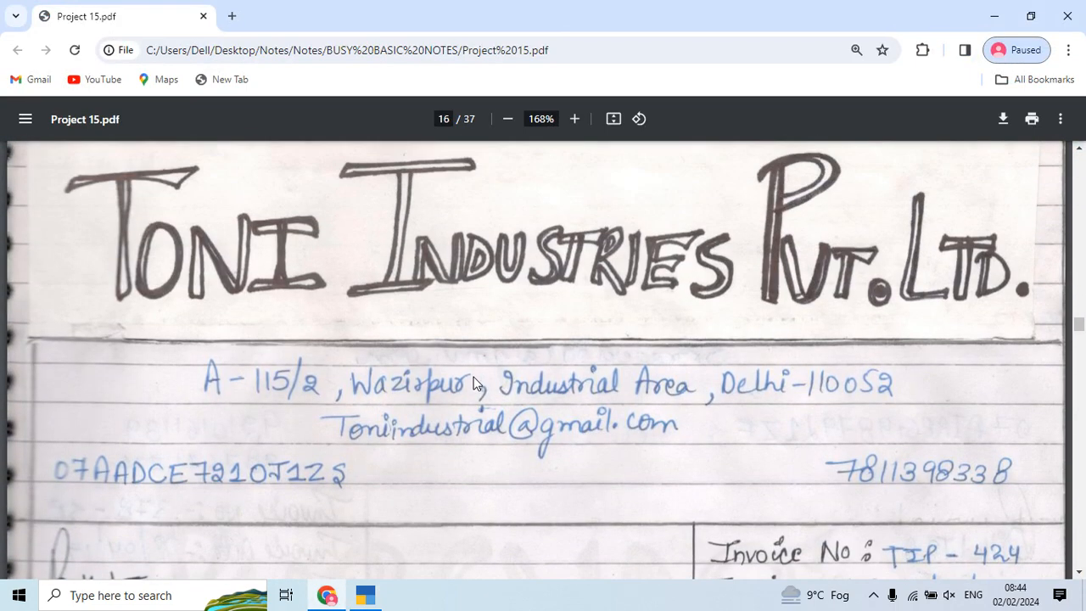
key("alt+Tab")
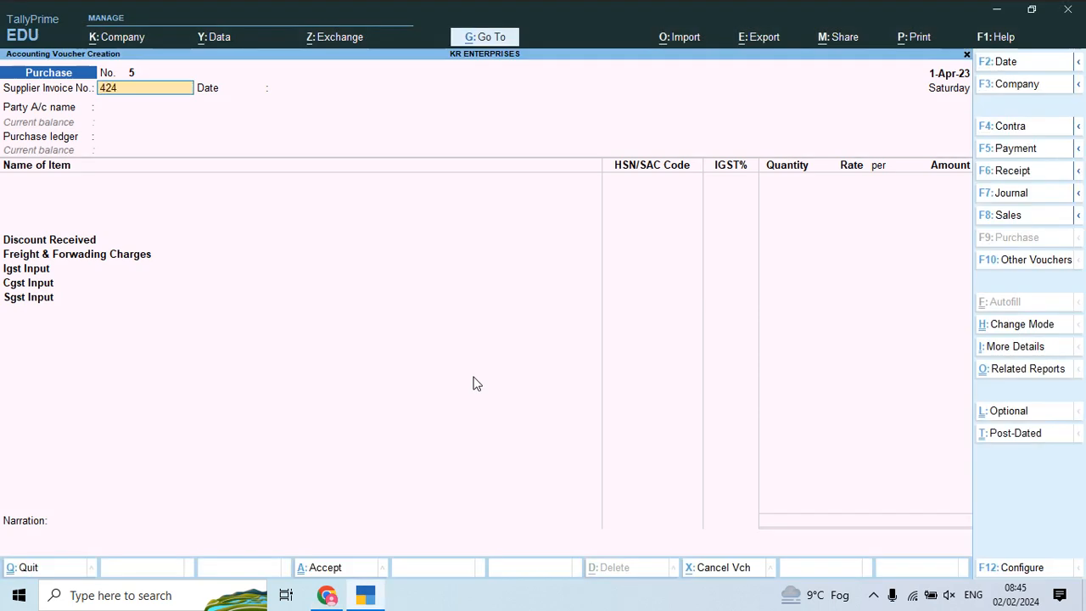
Step: Confirm supplier invoice 424 and date 1-Apr-23, and choose Toni Industries Pvt Ltd as party
key("Return")
key("Return")
key("Down")
key("Down")
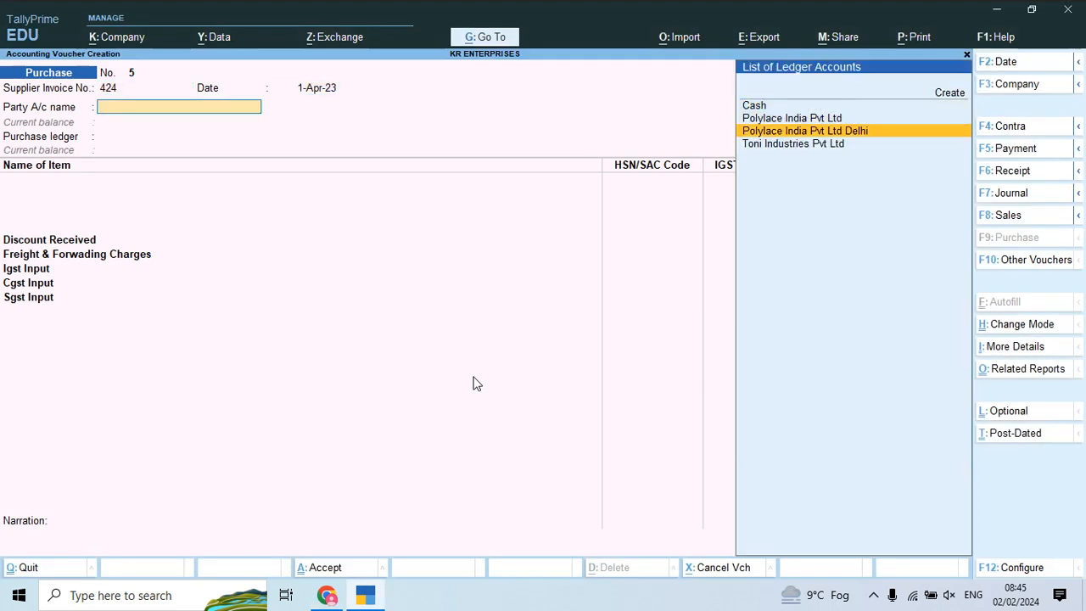
key("Down")
key("Return")
Step: Choose Purchase Account Local as the purchase ledger
key("Return")
key("Return")
key("ctrl+a")
key("Return")
key("ctrl+a")
key("Down")
key("Return")
key("alt+Tab")
scroll(473, 383, "down", 3)
scroll(474, 384, "down", 2)
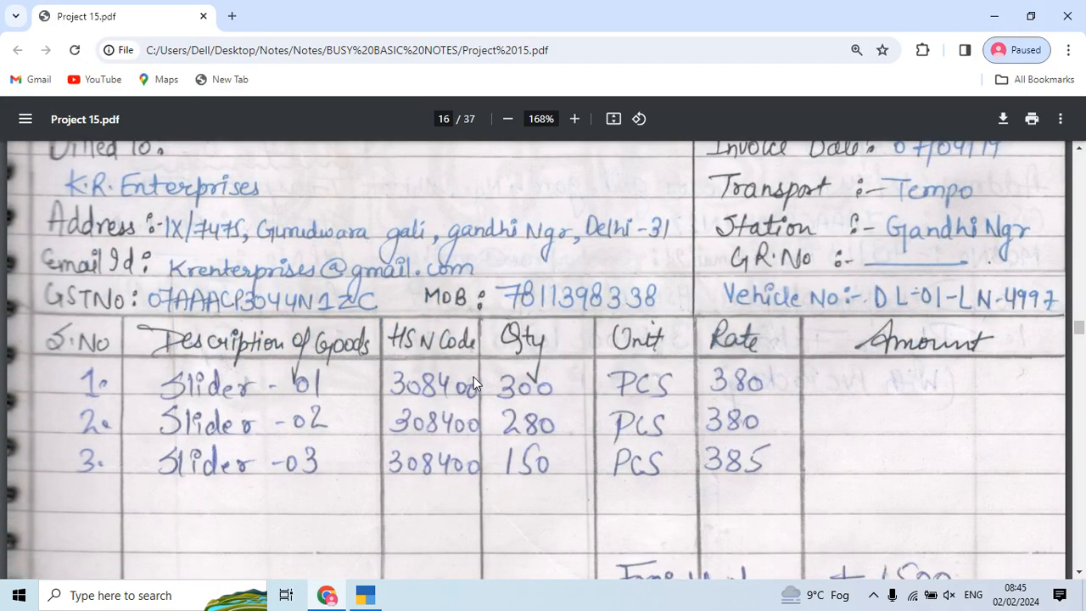
key("alt+Tab")
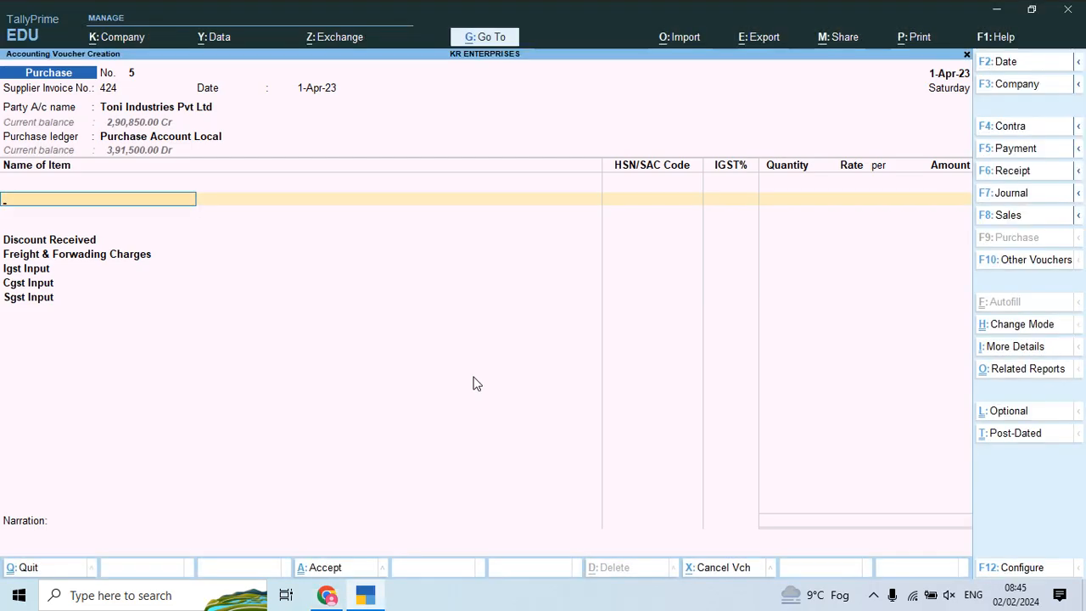
Step: Compare the stock item list with the invoice's item names before creating a new item
type("S")
key("Down")
key("Down")
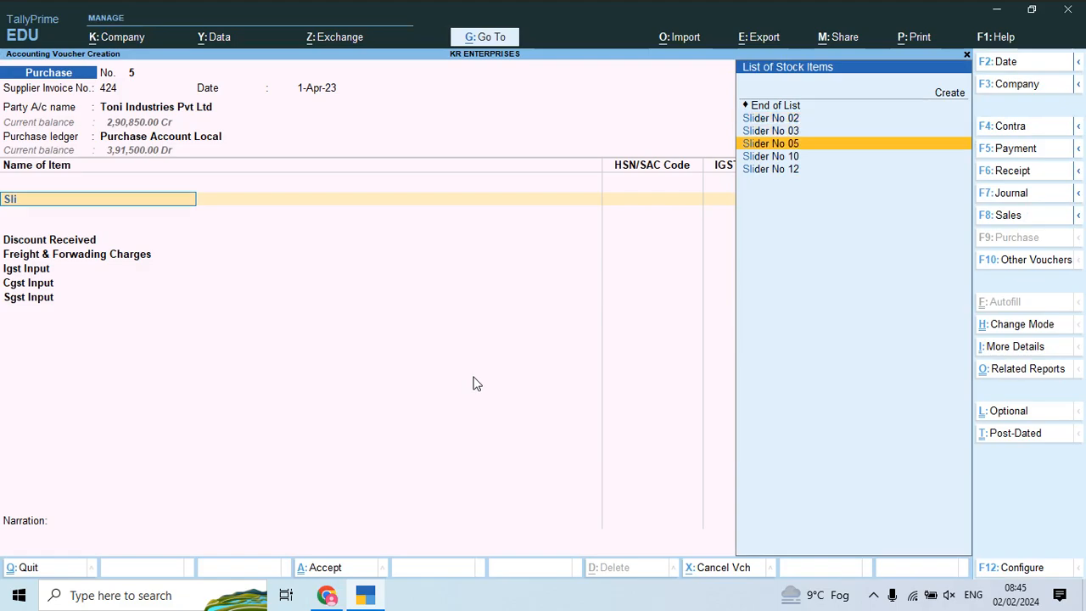
key("alt+Tab")
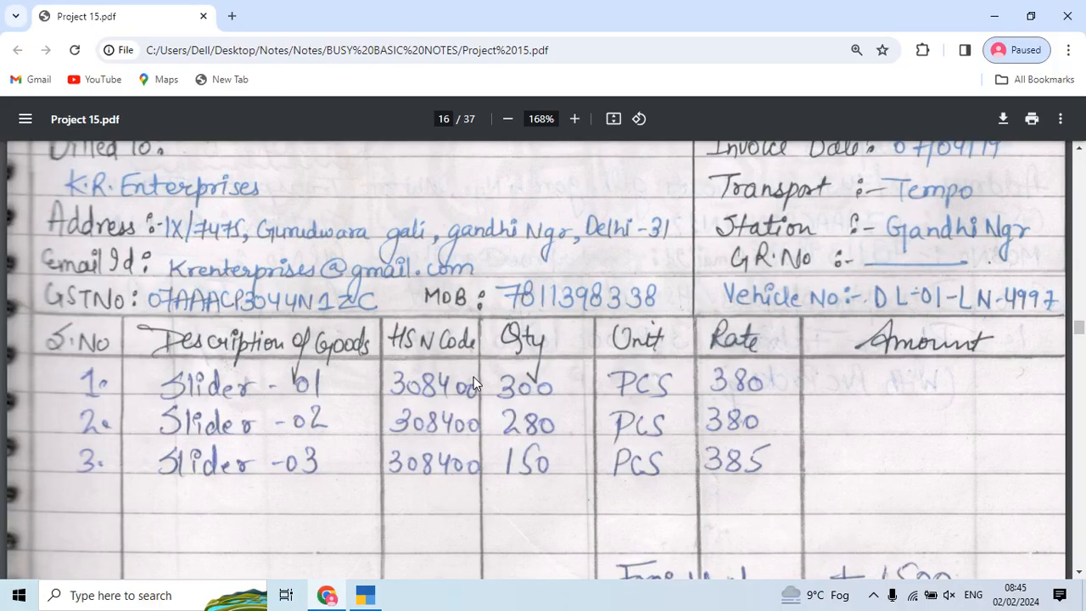
key("alt+Tab")
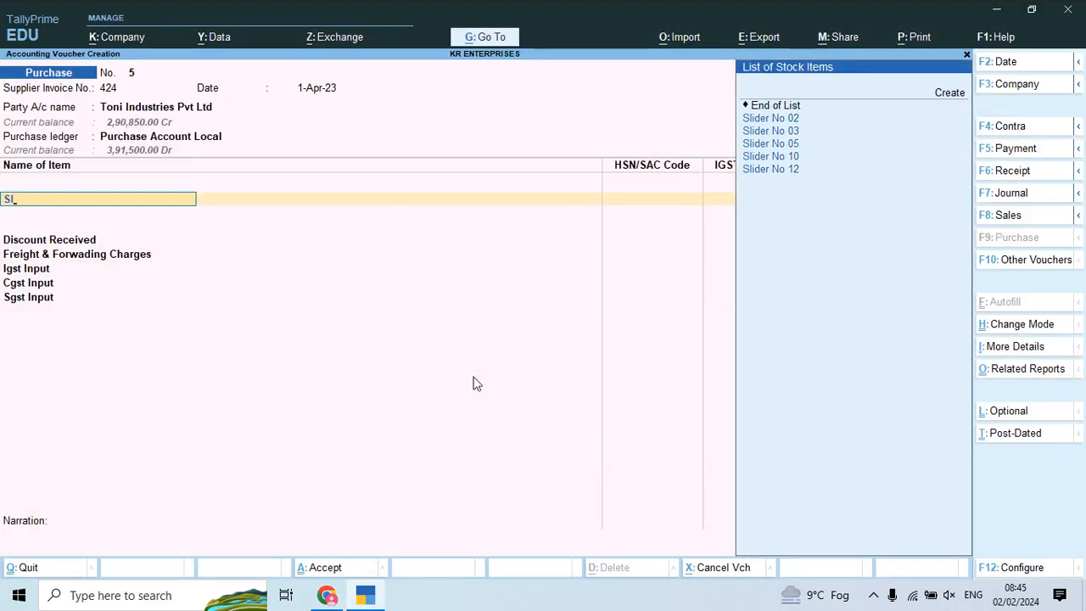
key("BackSpace")
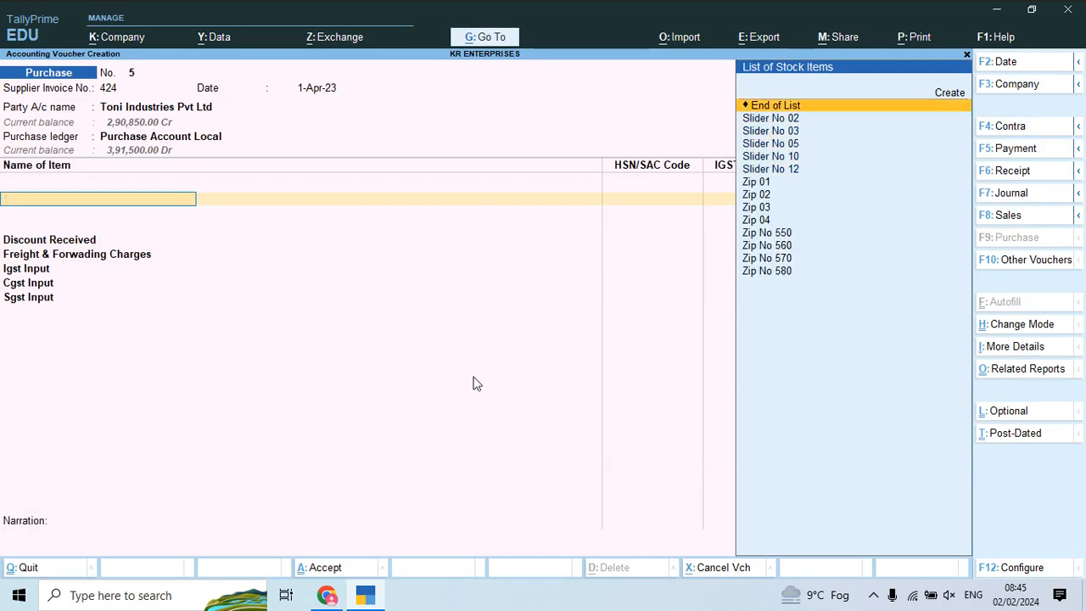
key("Down")
key("Down")
key("Up")
key("Up")
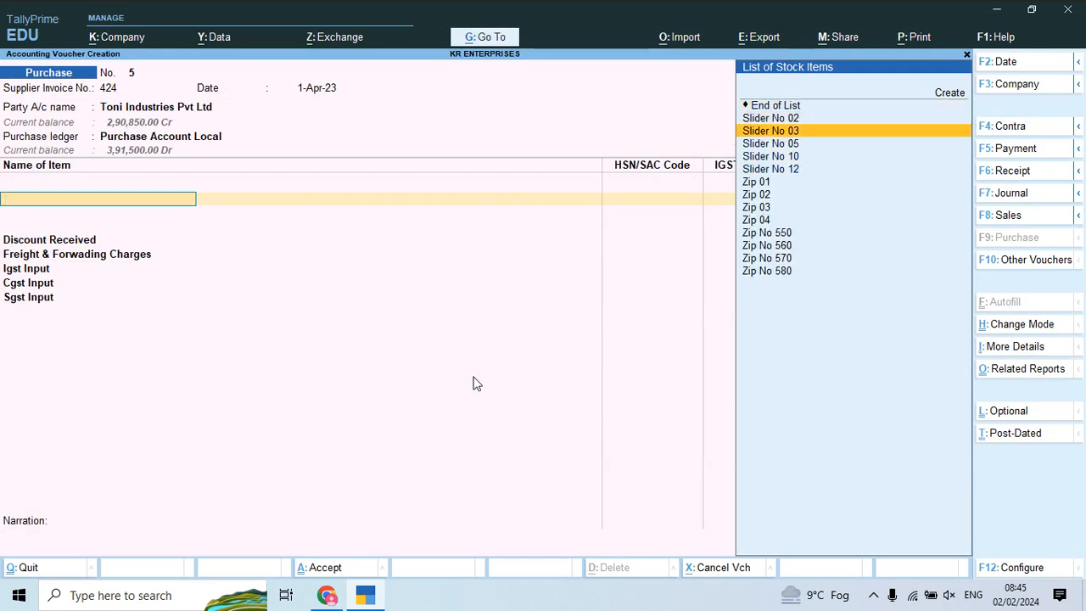
key("alt+Tab")
key("alt+Tab")
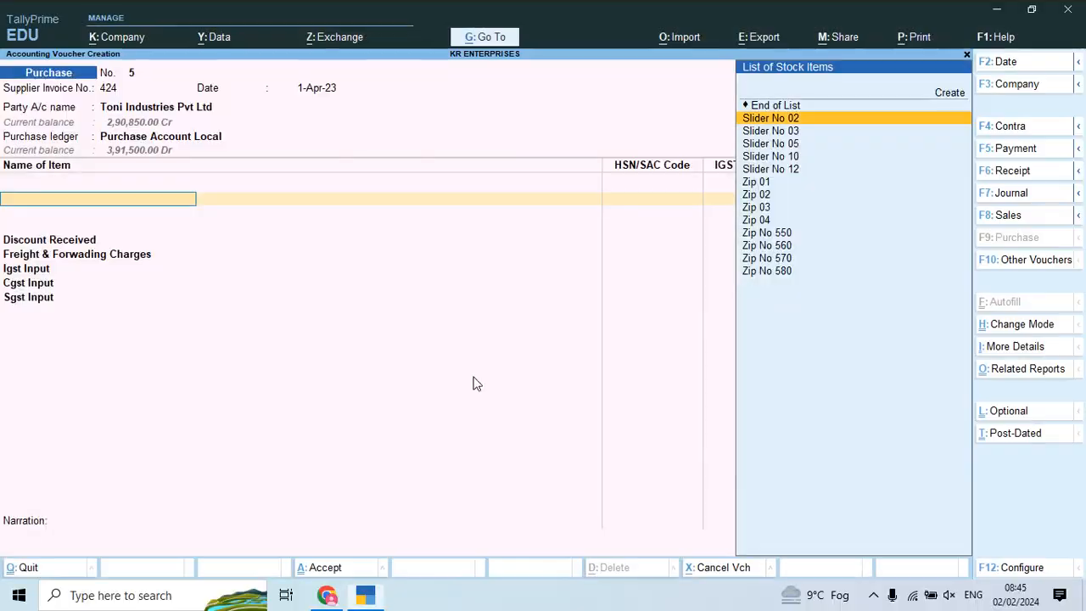
key("alt+c")
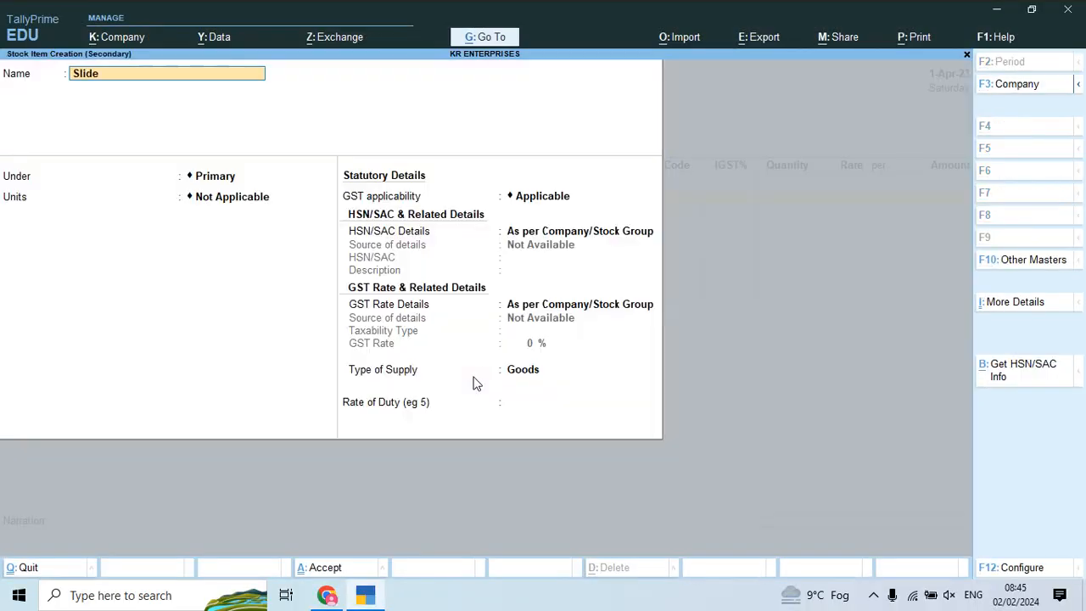
Step: Create stock item Slider No 01 under the Slider group with unit Pcs
type("1")
key("Return")
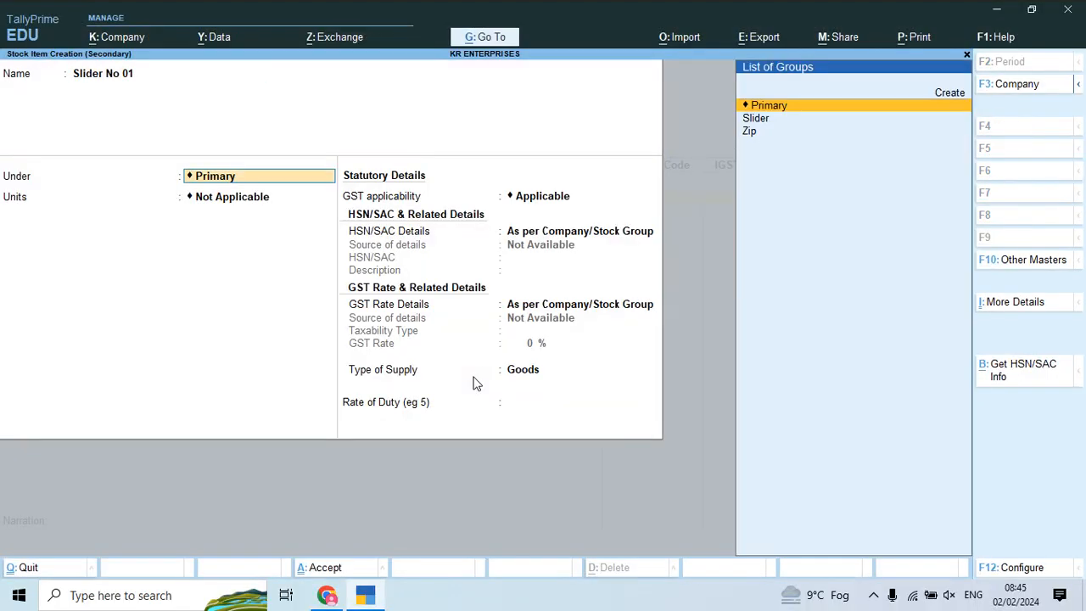
key("Down")
key("Return")
key("Return")
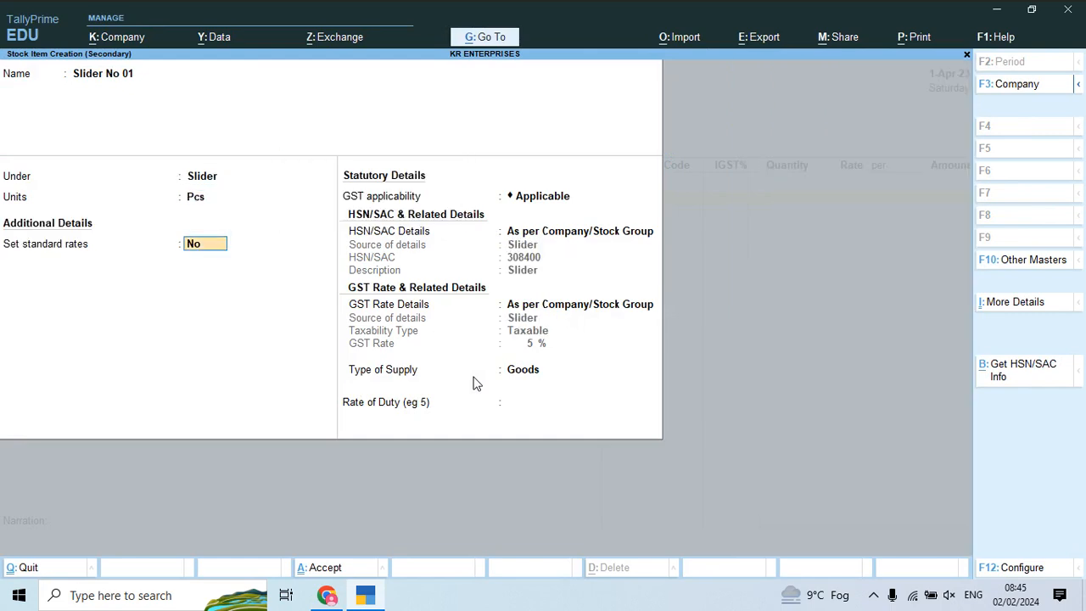
key("ctrl+a")
Step: Bill Slider No 01 on voucher 5 as 300 Pcs at a rate of 380
key("alt+Tab")
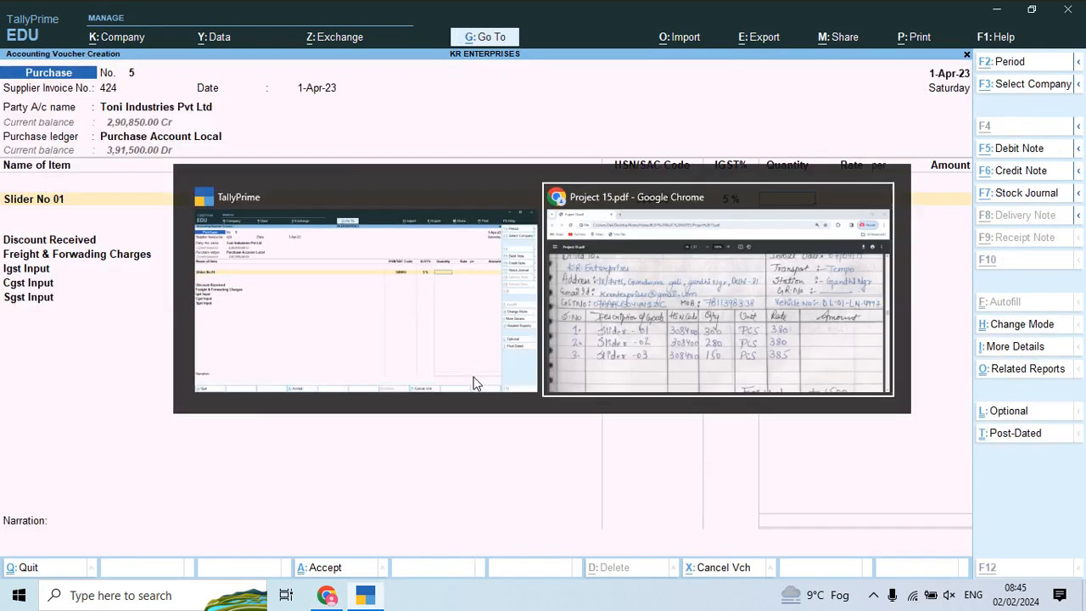
key("alt+Tab")
type("00")
key("Return")
key("BackSpace")
type("300")
key("Return")
key("alt+Tab")
key("alt+Tab")
type("80")
key("Return")
key("Return")
key("Escape")
key("BackSpace")
type("380")
Step: Add Slider No 02 as the second line, 280 Pcs at 380
key("Return")
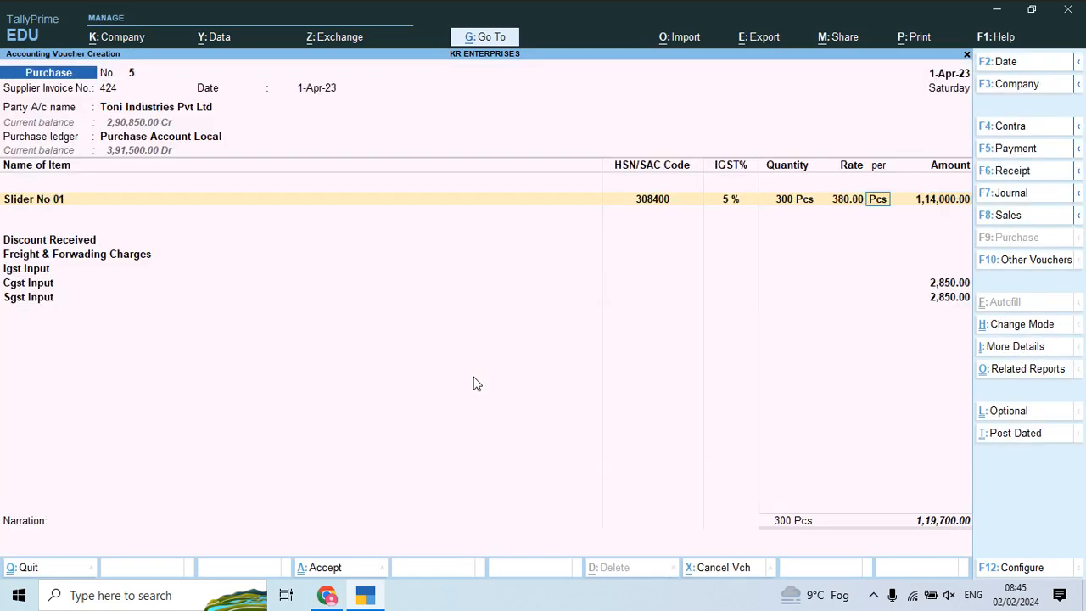
key("Return")
key("Return")
key("Return")
key("Return")
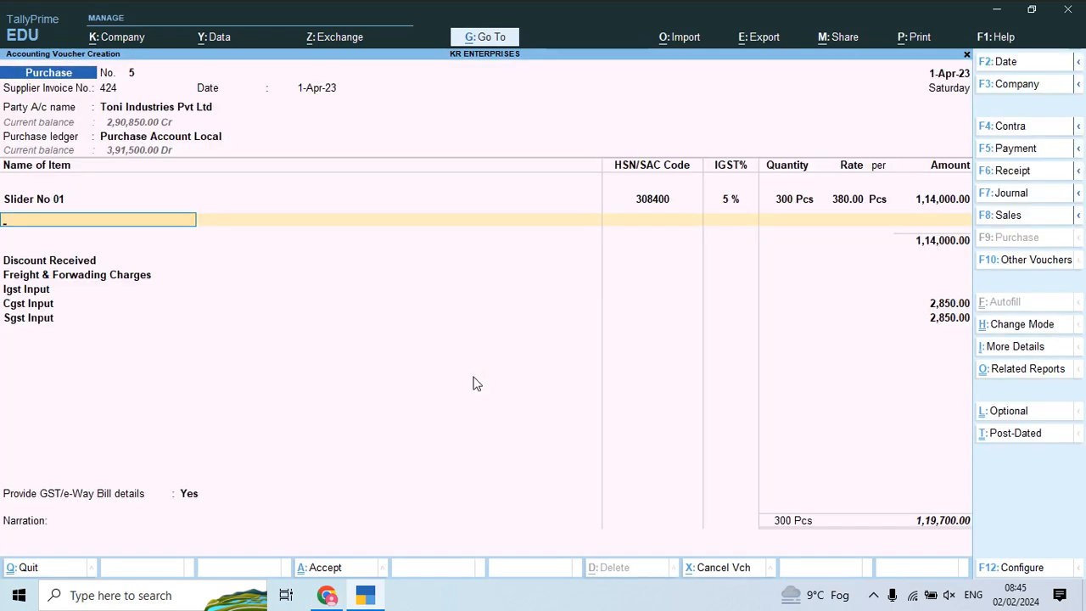
type("Sli")
key("Down")
key("Return")
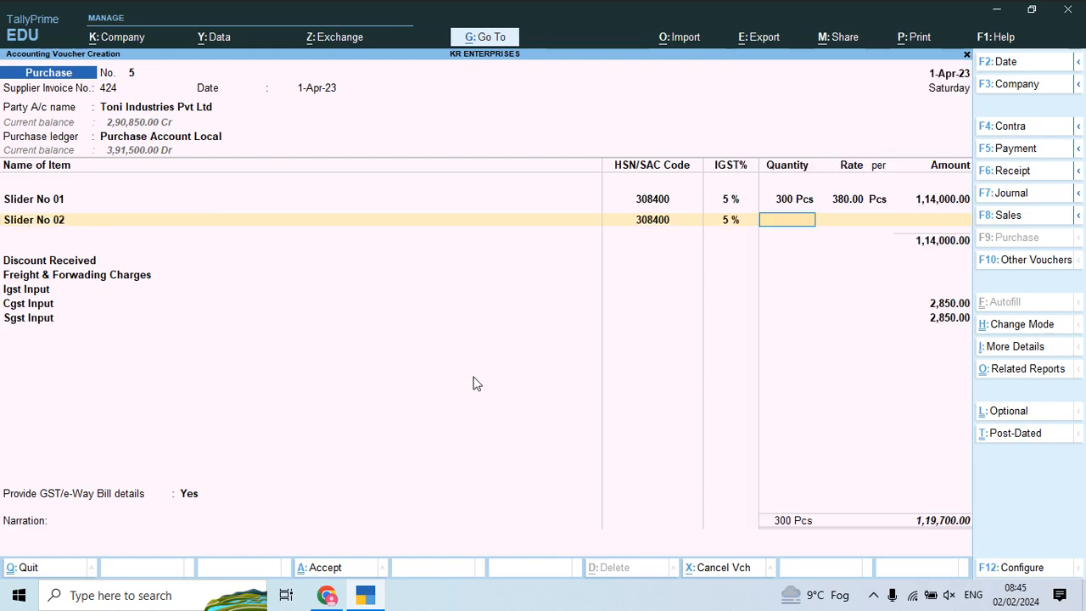
key("alt+Tab")
key("alt+Tab")
type("3")
type("80")
key("Return")
key("alt+Tab")
key("alt+Tab")
key("alt+Tab")
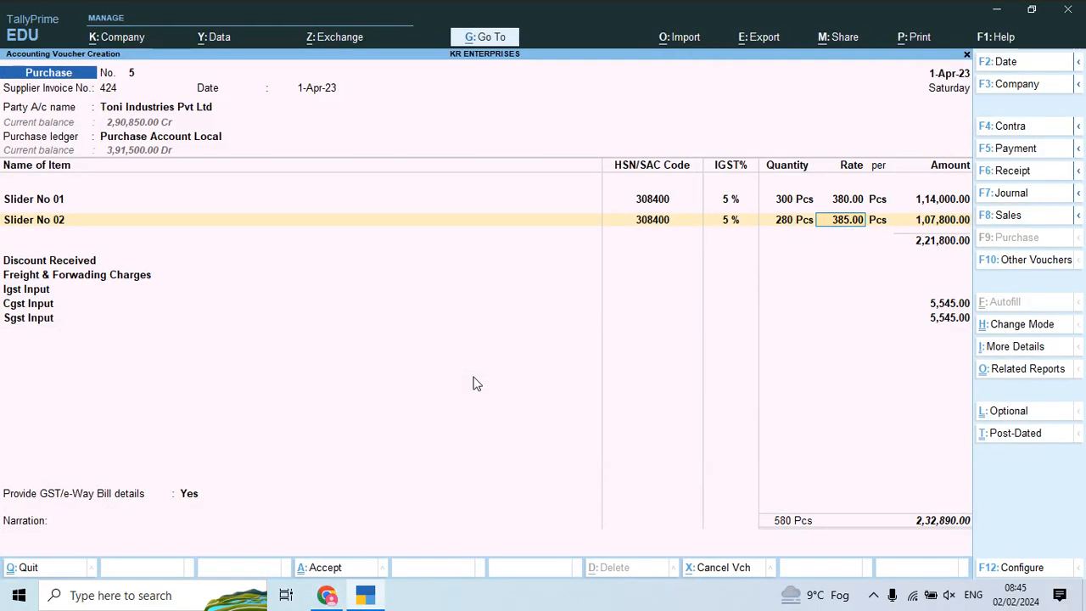
key("alt+Tab")
key("alt+Tab")
type("380")
key("Return")
key("Return")
key("Return")
key("Return")
key("Return")
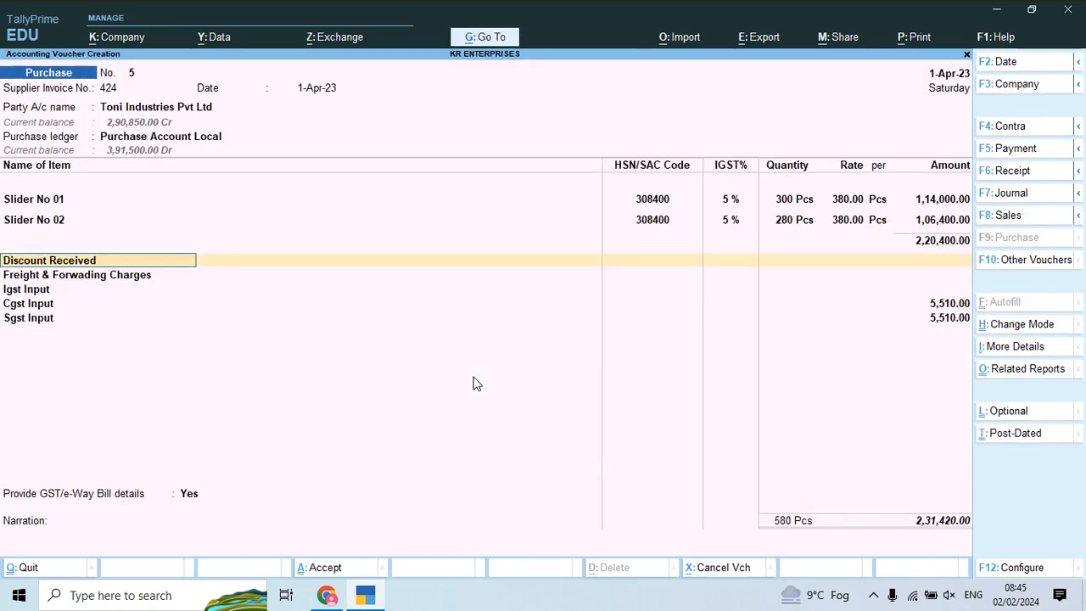
key("BackSpace")
Step: Add Slider No 03 as the third line, 150 Pcs at 385
key("Return")
key("Return")
key("Return")
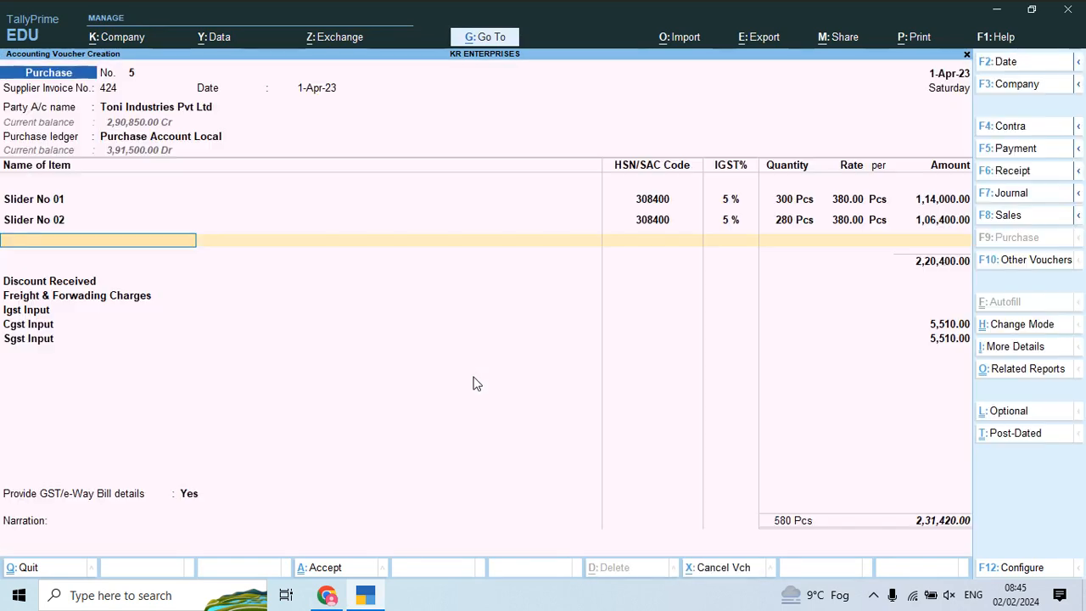
type("Sli")
key("Down")
key("Down")
key("Return")
key("alt+Tab")
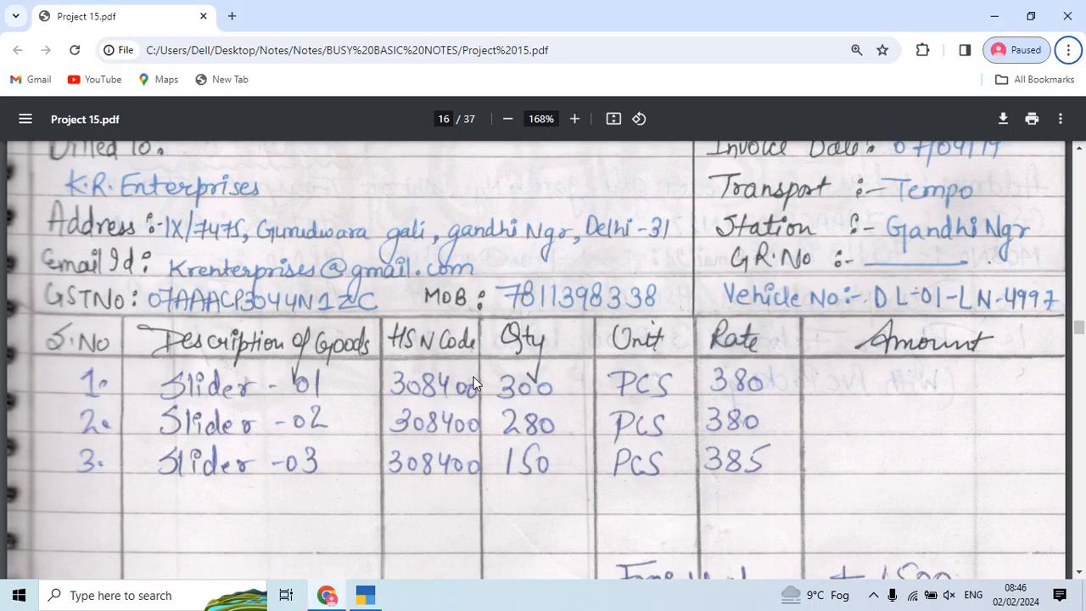
key("alt+Tab")
type("15")
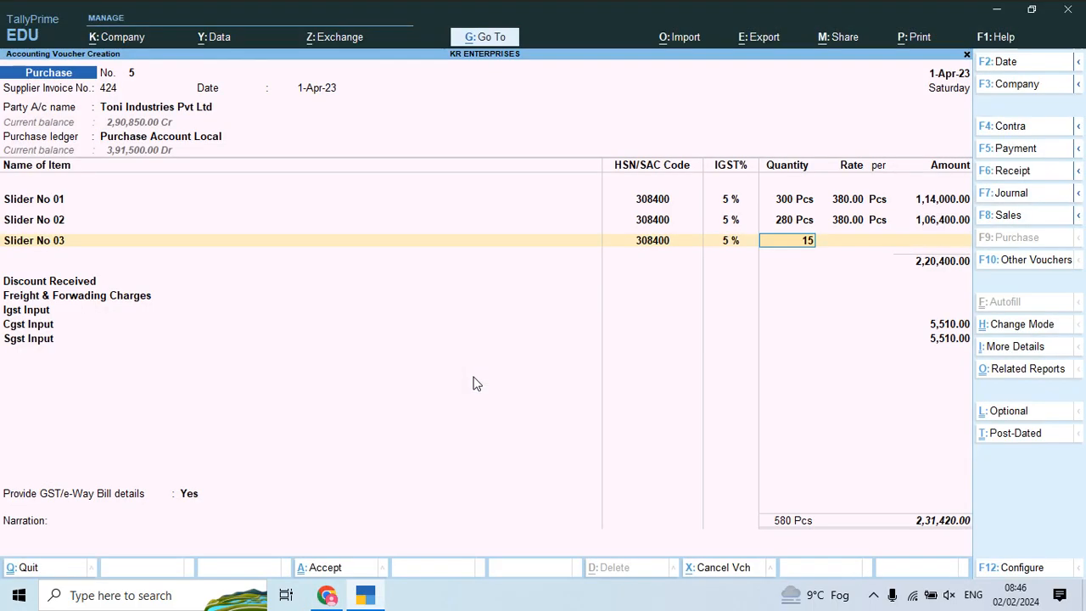
type("0")
key("Return")
key("alt+Tab")
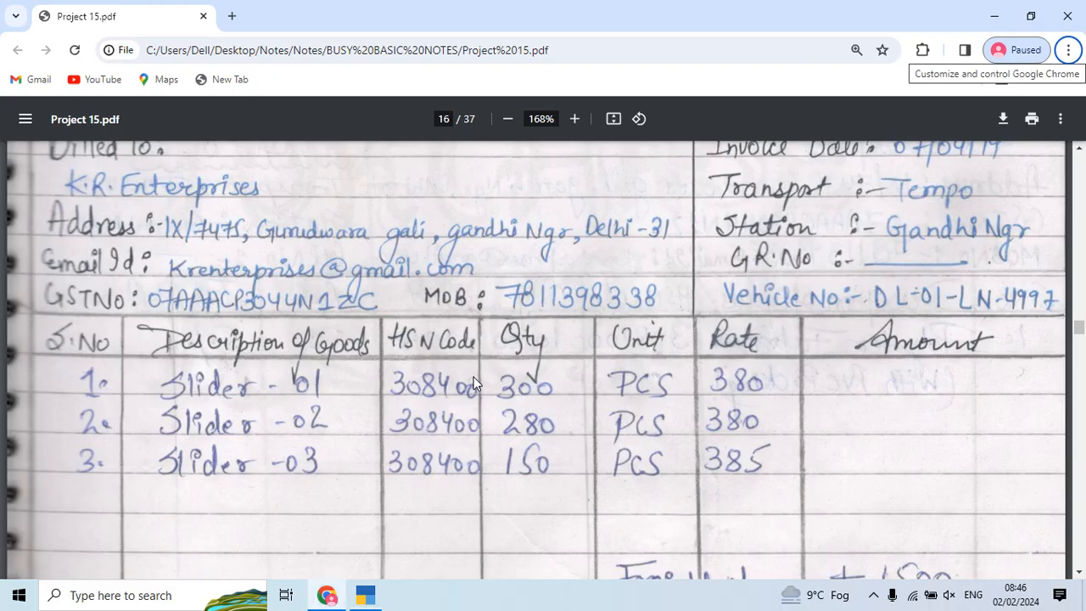
key("alt+Tab")
key("alt+Tab")
key("alt+Tab")
key("alt+Tab")
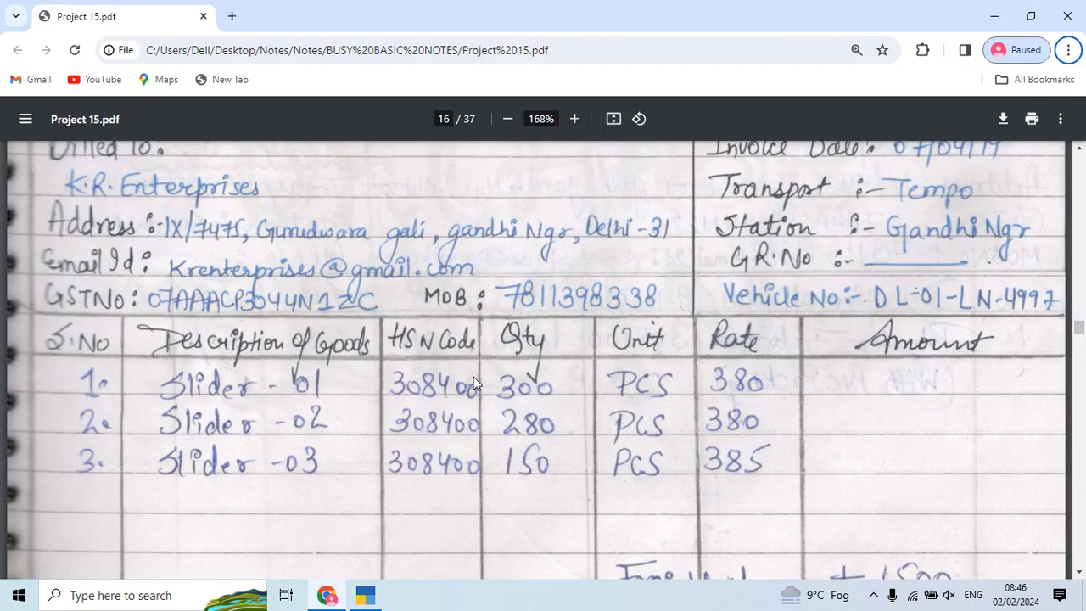
key("alt+Tab")
key("Return")
key("Return")
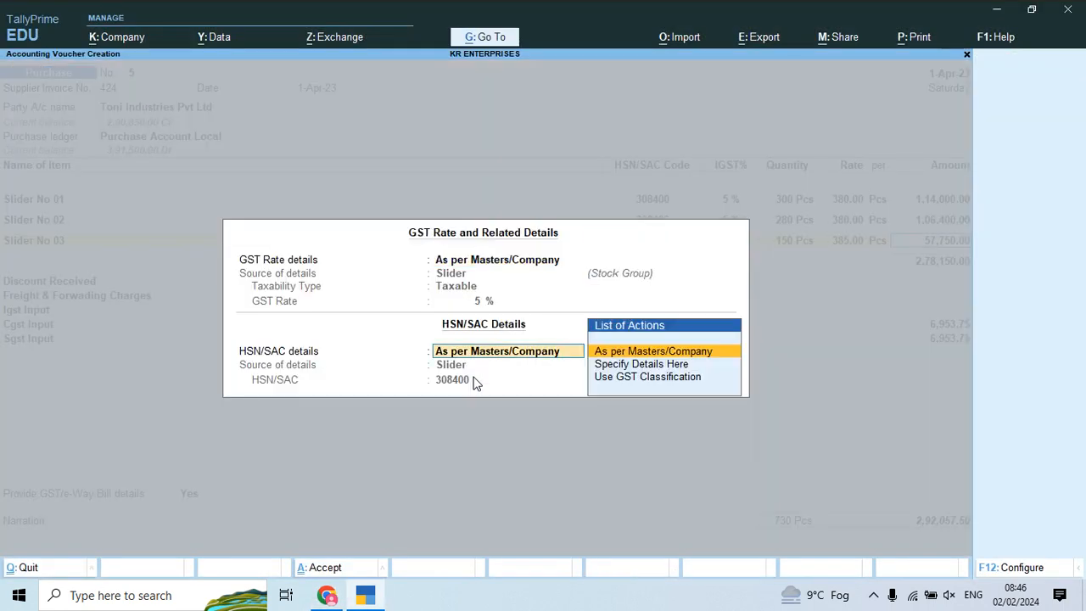
key("Return")
key("Return")
key("ctrl")
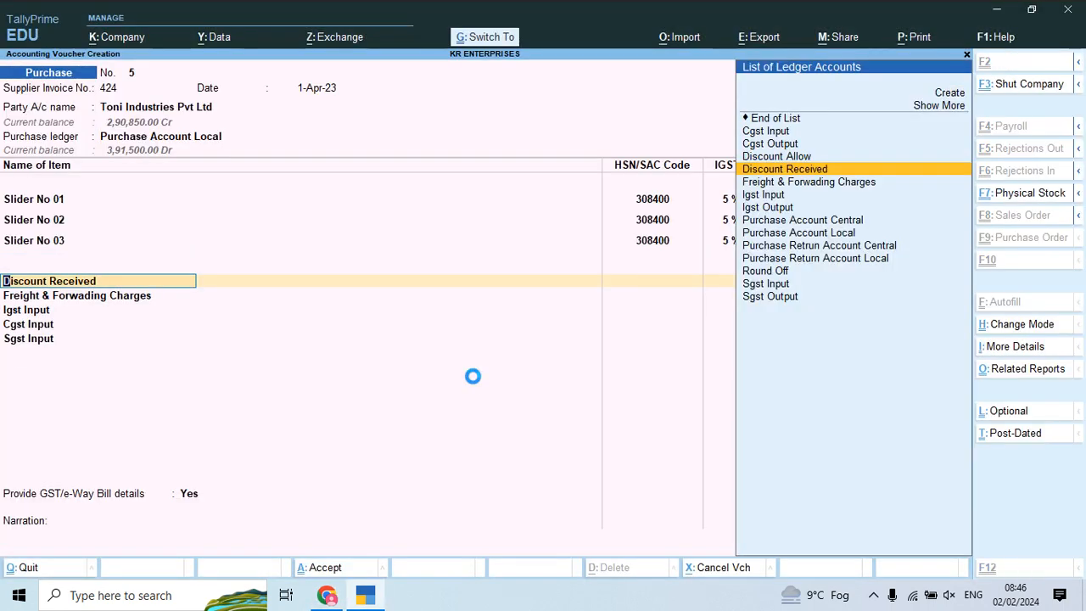
Step: Save purchase voucher 5 and review the next supplier invoice in the PDF
key("alt+Tab")
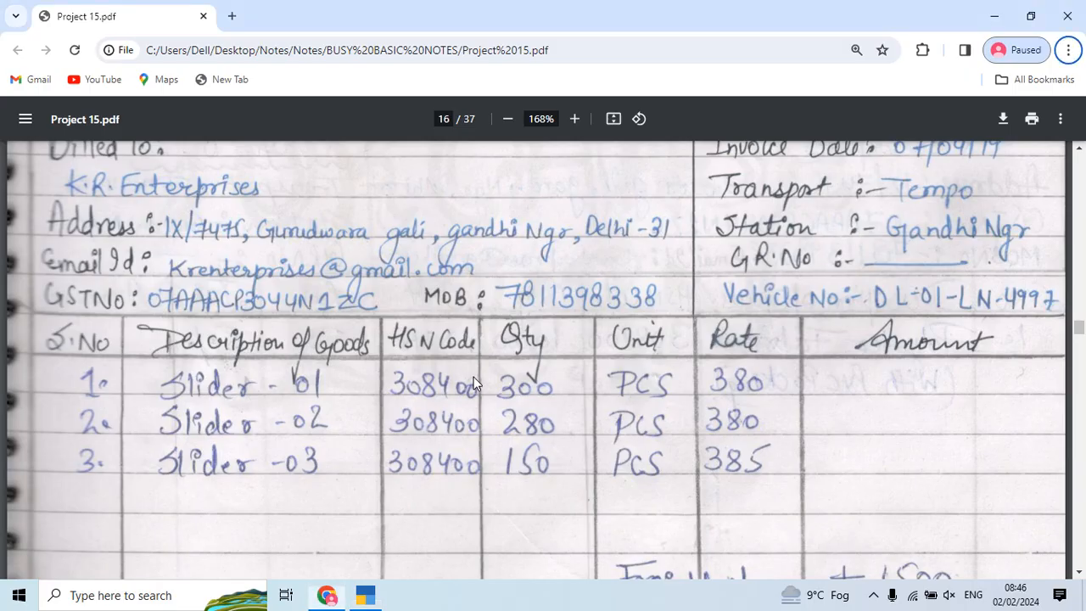
scroll(426, 487, "down", 3)
scroll(426, 487, "down", 10)
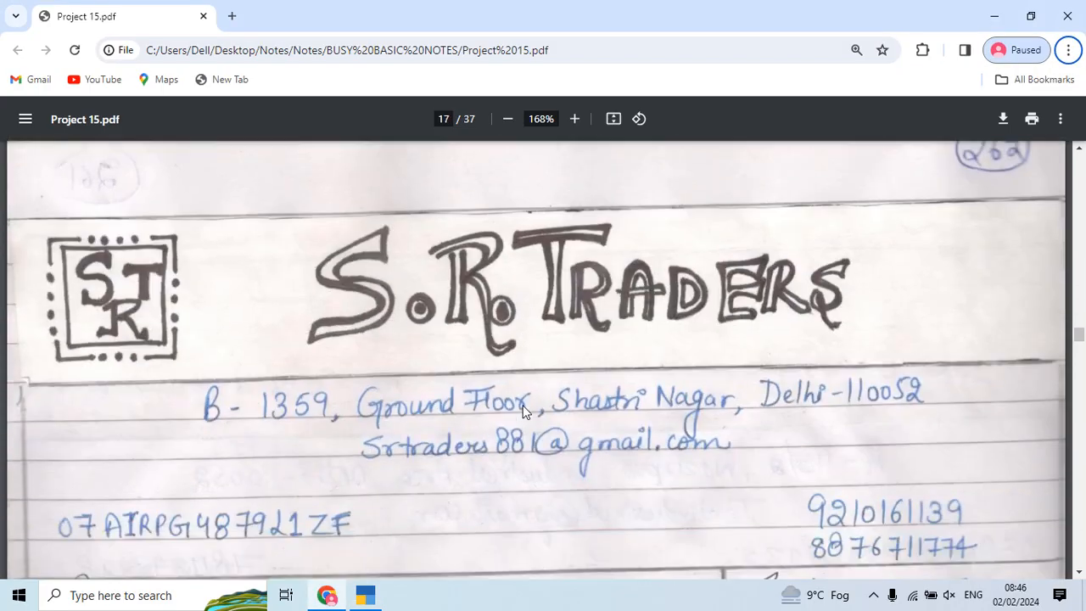
scroll(523, 411, "up", 1)
key("alt+Tab")
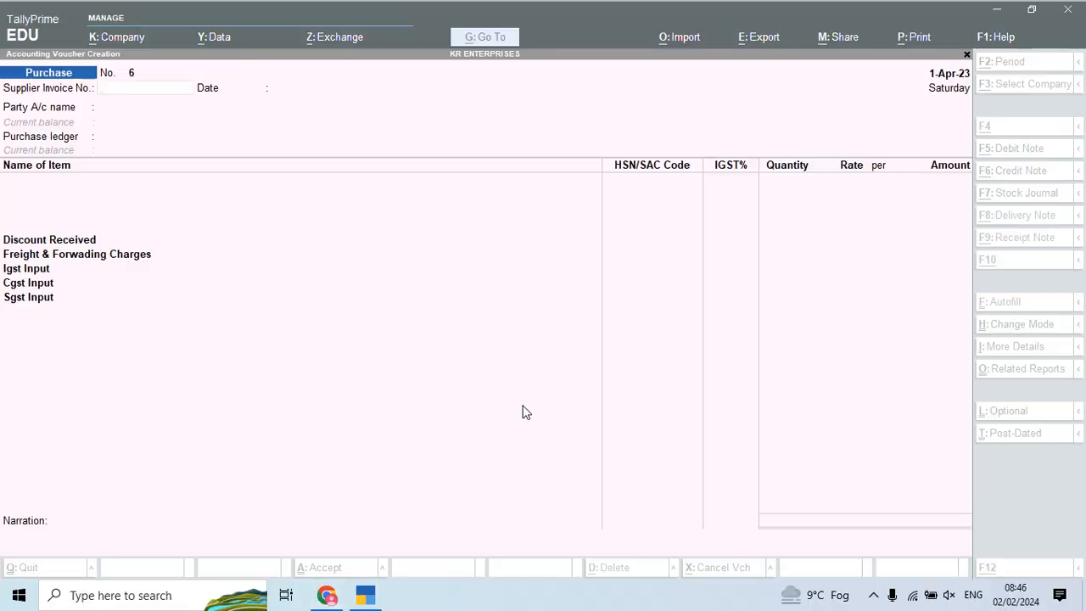
key("alt+Tab")
key("alt+Tab")
Step: Enter supplier invoice number 378 on voucher 6 and start a new party ledger
type("378")
key("Return")
key("Return")
key("ctrl")
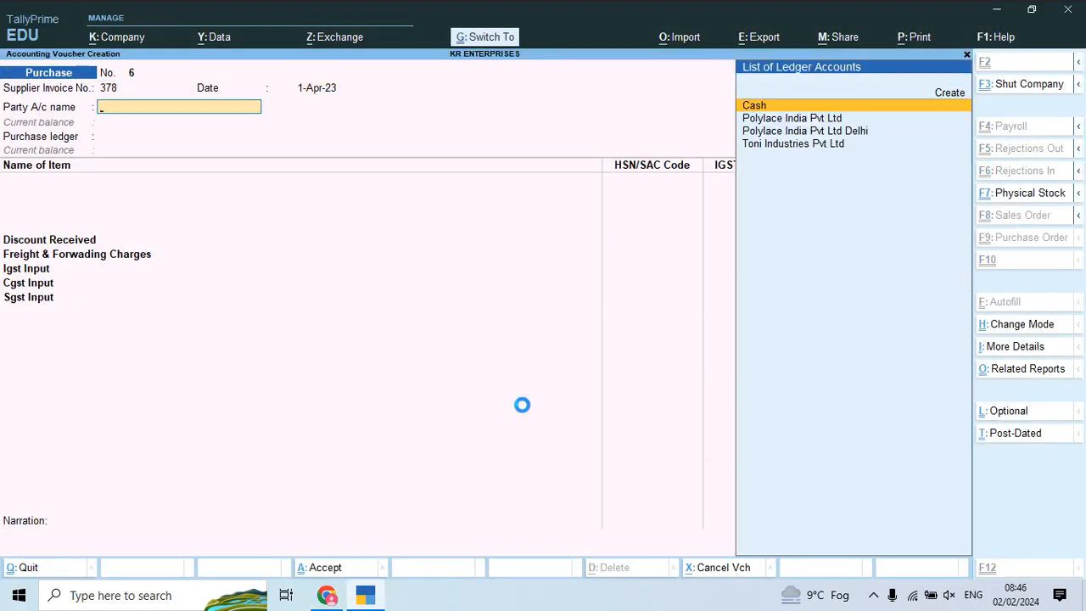
key("ctrl+a")
key("Return")
key("Return")
key("Return")
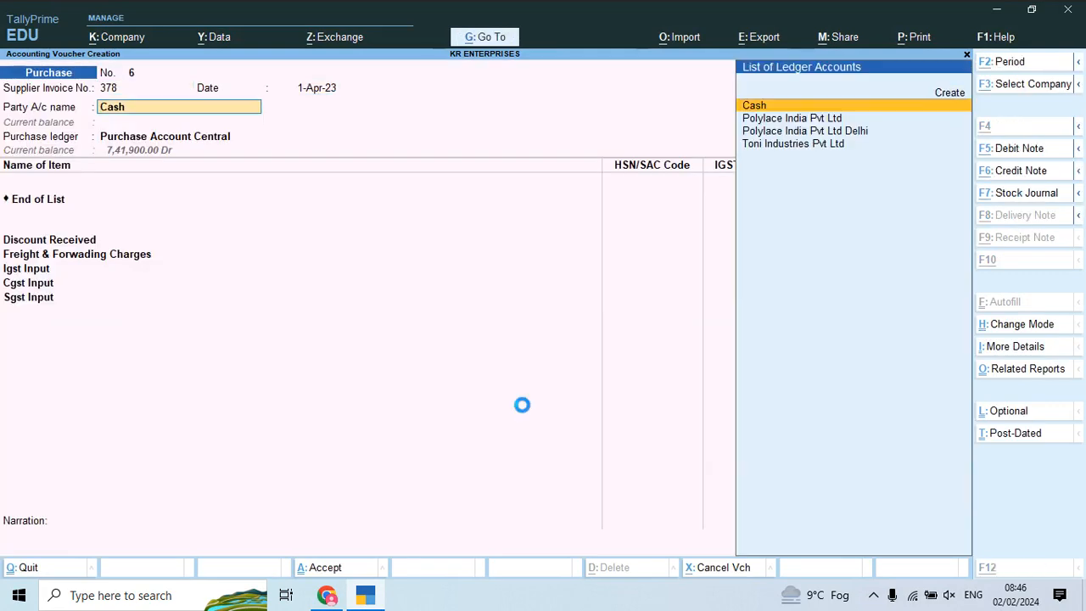
key("alt+c")
key("alt+Tab")
key("alt+Tab")
Step: Name the new ledger Sr Traders under Sundry Creditors, with State Delhi and Regular GST registration
type("S")
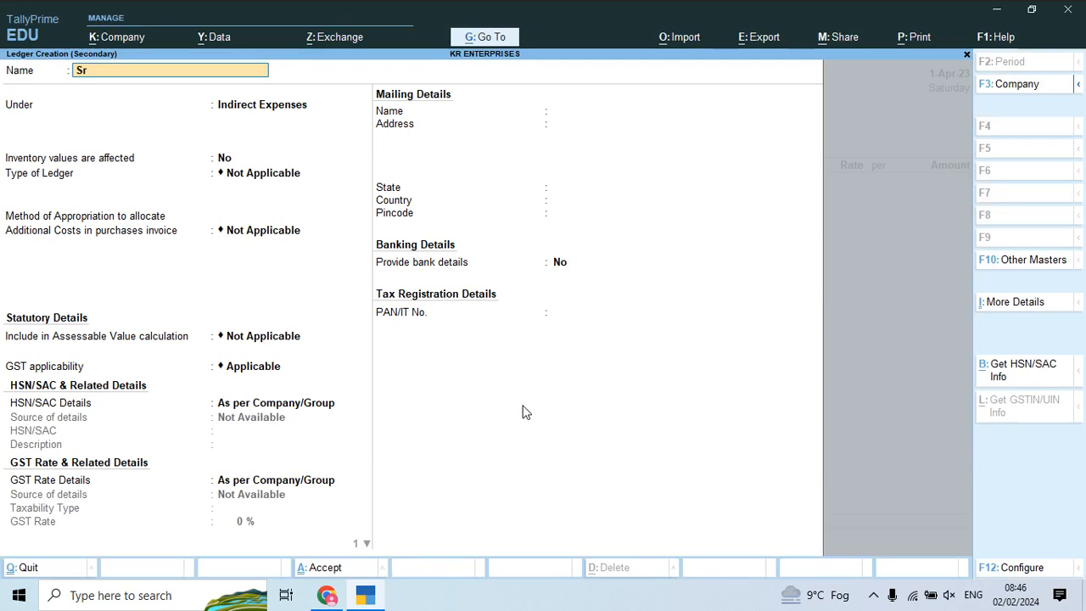
type("r traders")
key("Return")
type("Sun")
key("Return")
key("Return")
key("Return")
key("Return")
key("Return")
key("Return")
key("Return")
key("Return")
key("Return")
key("Return")
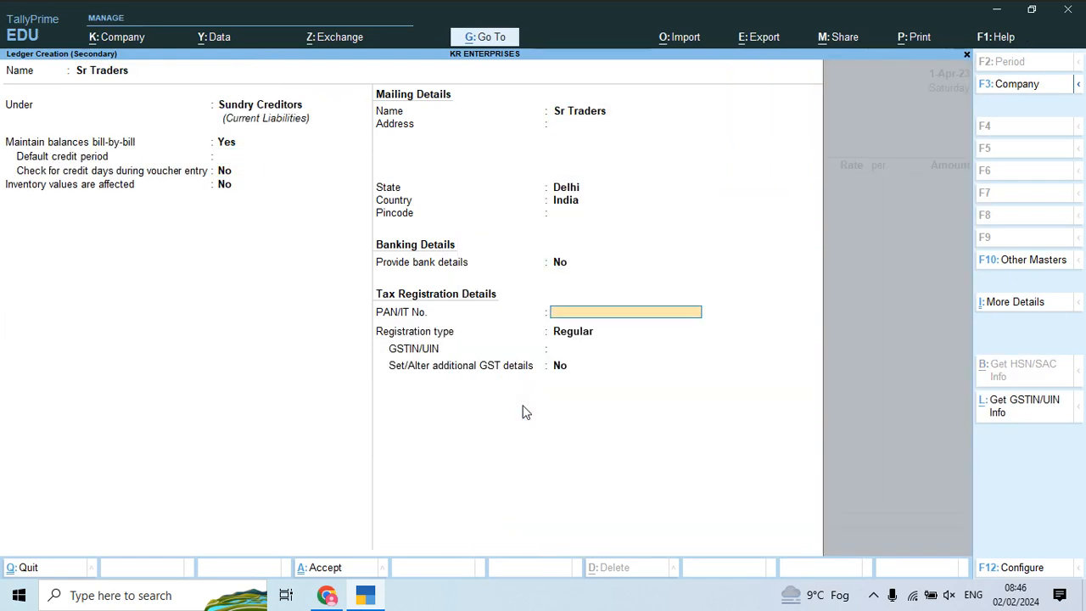
key("Return")
key("Return")
key("alt+Tab")
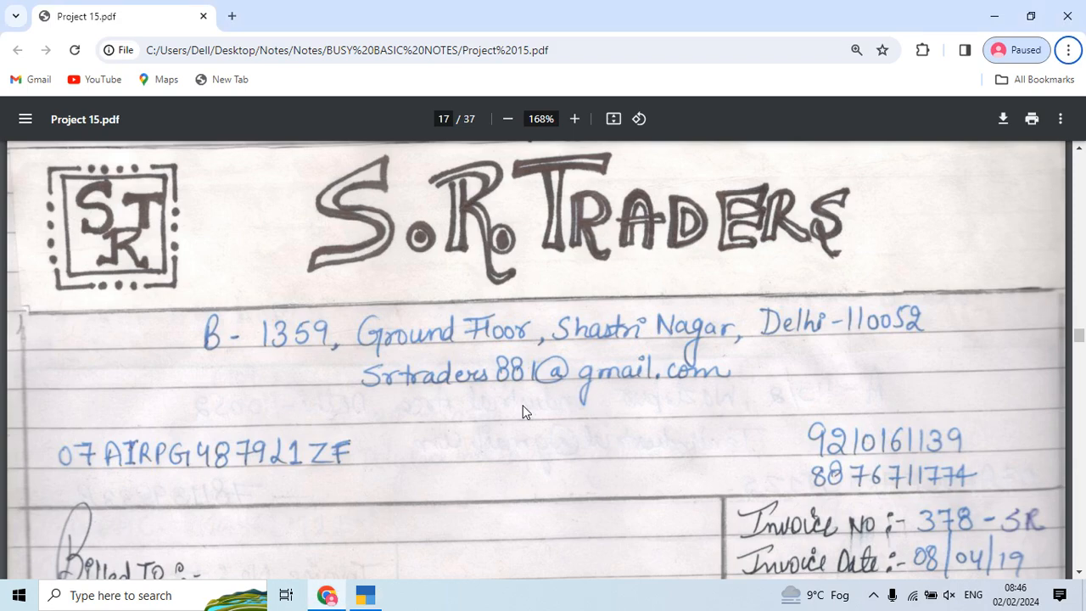
key("alt+f")
left_click(367, 323)
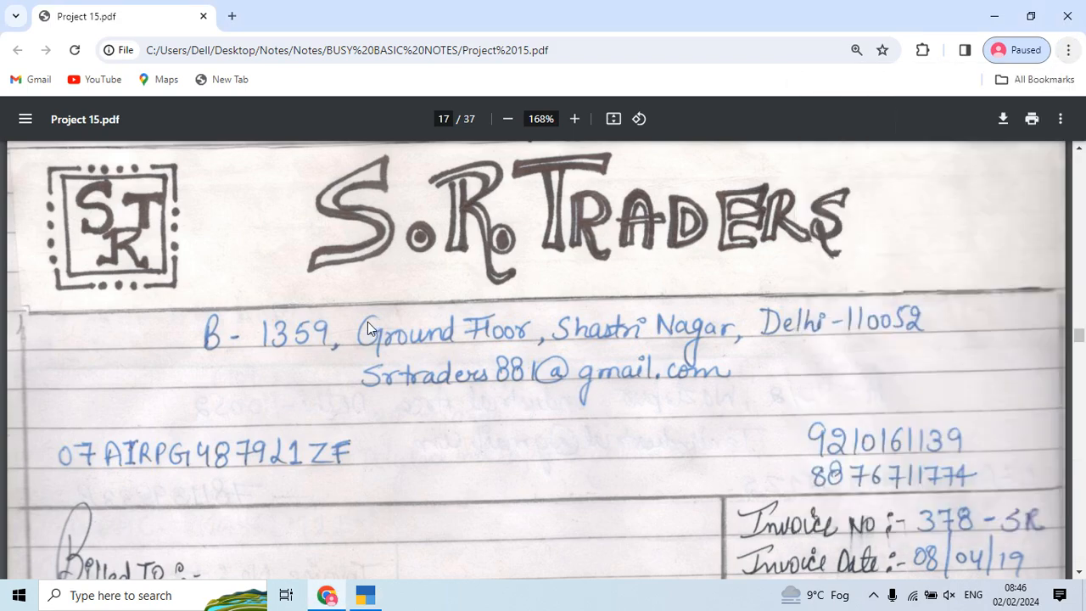
scroll(367, 323, "down", 3)
key("alt+Tab")
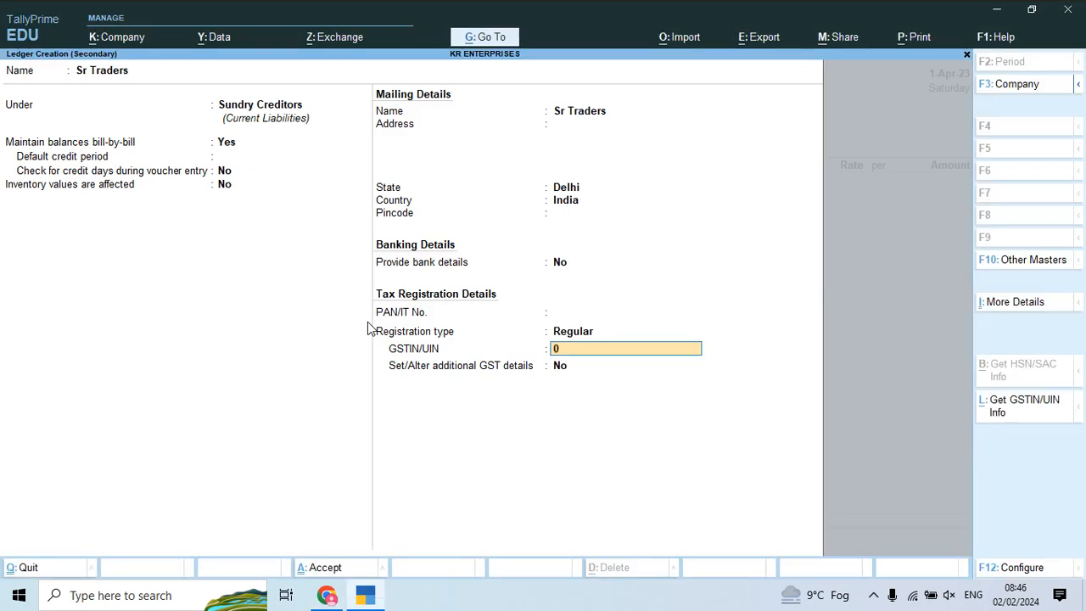
Step: Enter the supplier's GSTIN from the invoice and save the Sr Traders ledger
key("alt+Tab")
key("alt+Tab")
key("alt+Tab")
key("alt+Tab")
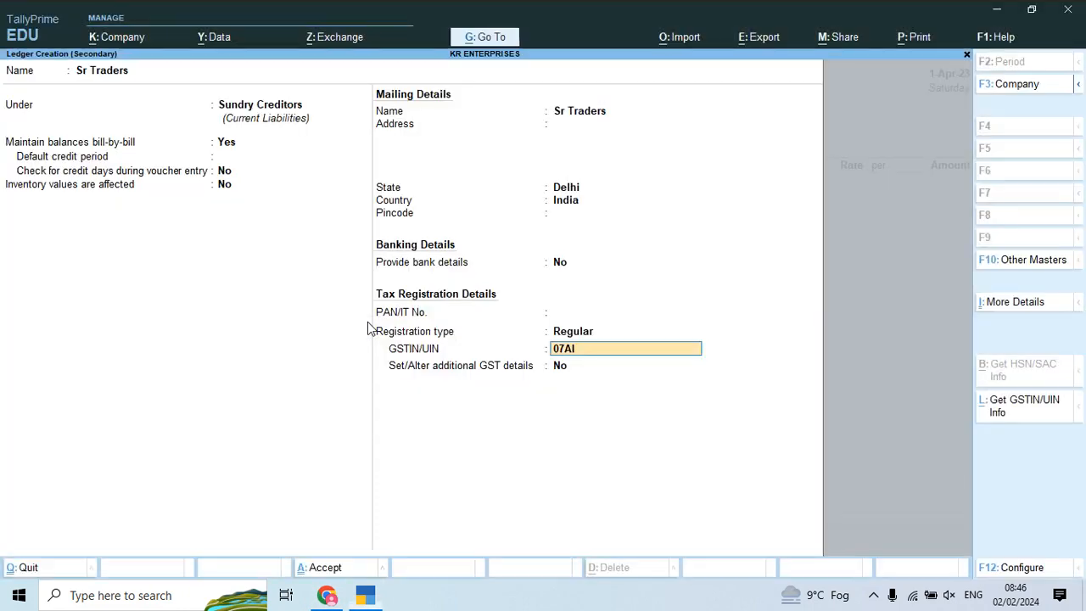
key("alt+Tab")
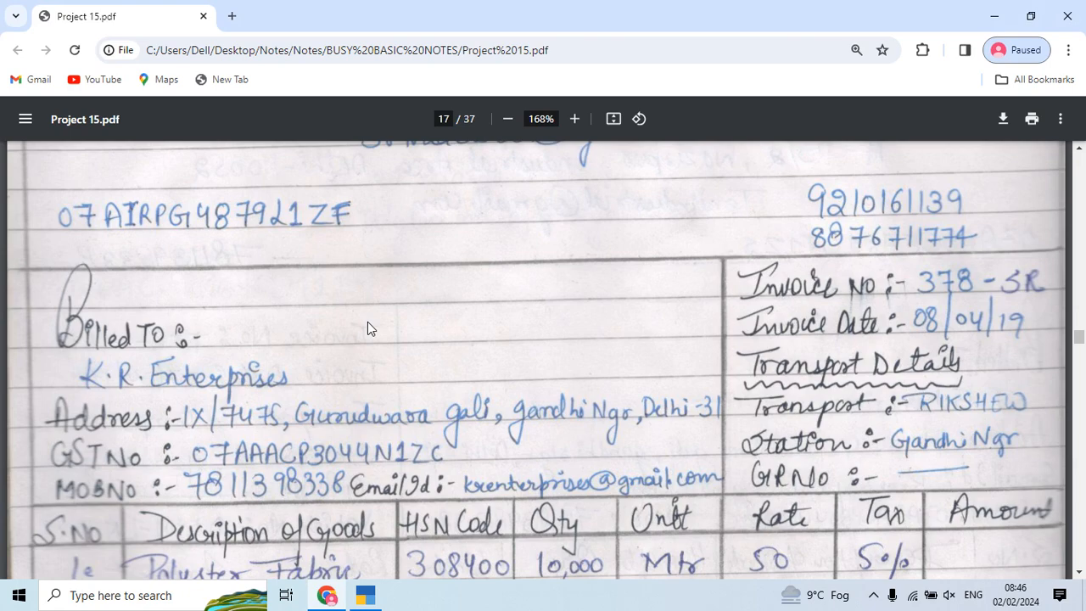
key("alt+Tab")
key("alt+Tab")
key("alt+Tab")
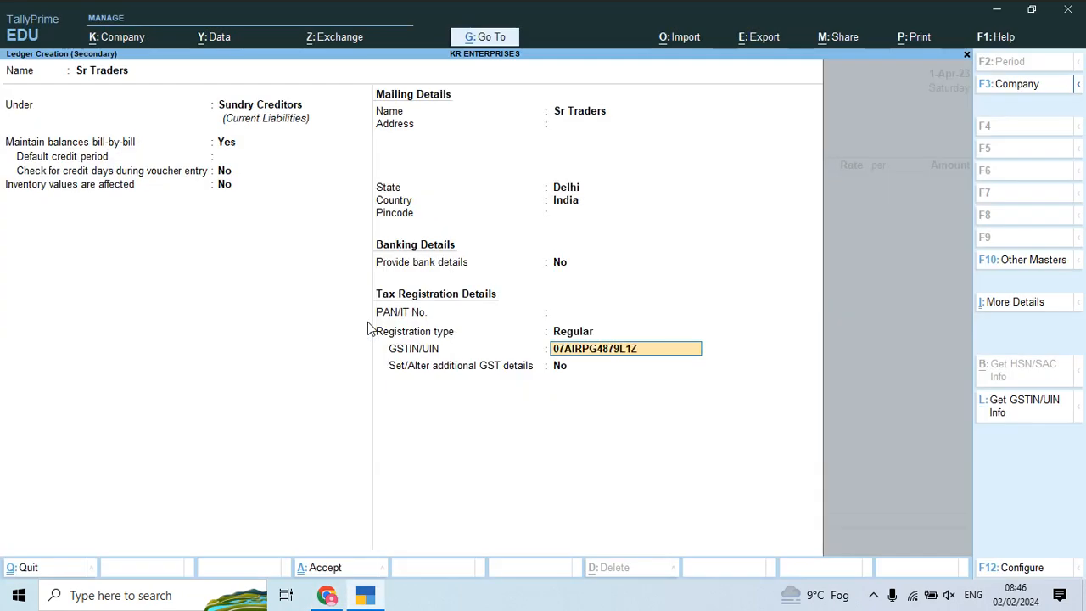
key("alt+Tab")
key("alt+Tab")
key("Return")
key("ctrl+a")
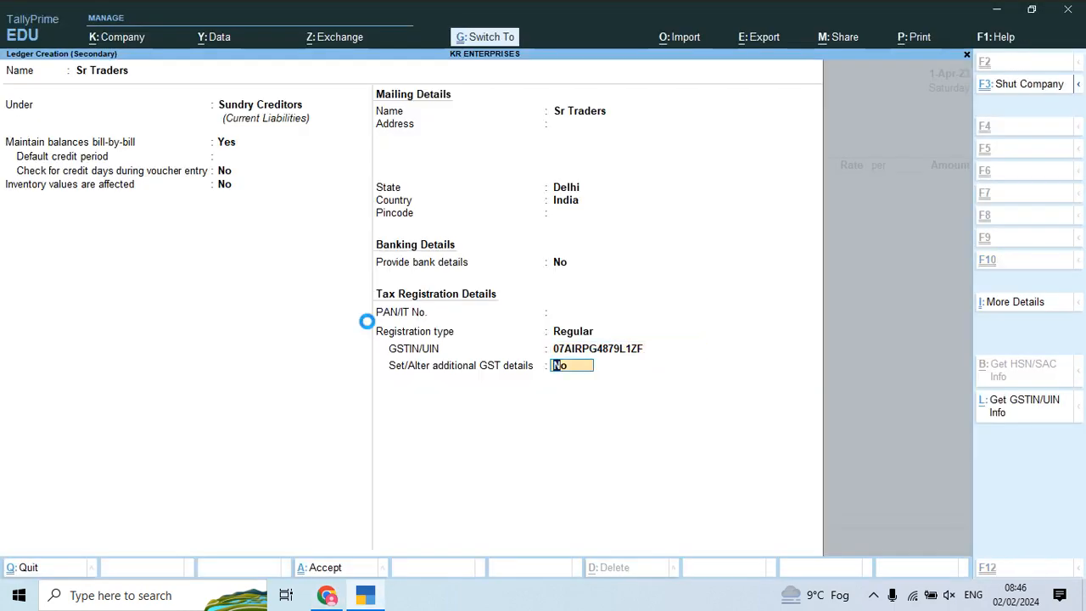
Step: Accept the party details and select Purchase Account Local as the purchase ledger
key("Return")
key("ctrl+a")
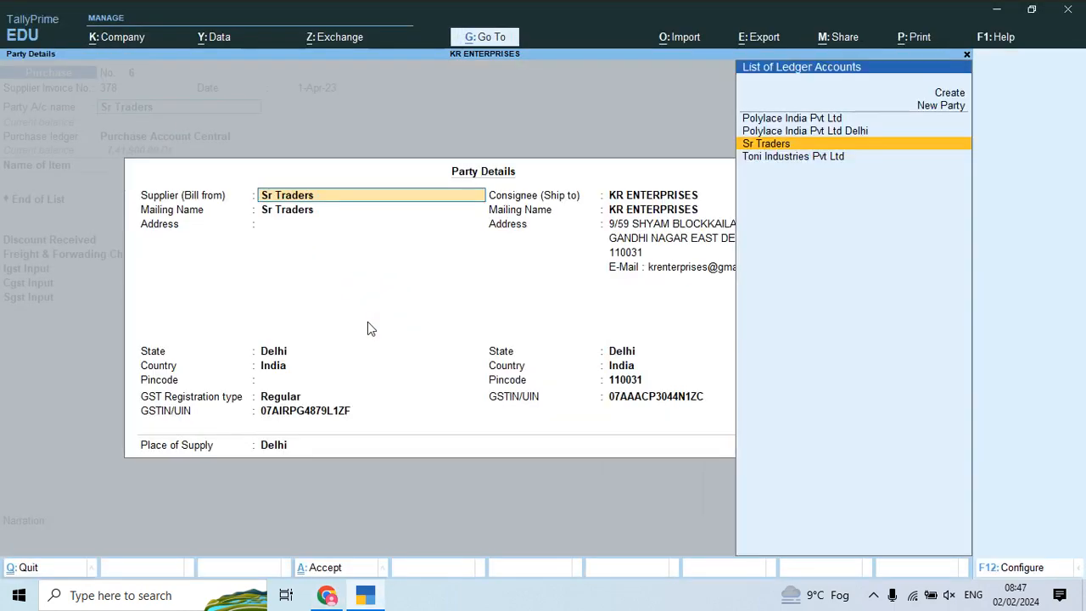
key("ctrl+a")
key("alt+Tab")
key("alt+Tab")
key("Down")
key("Up")
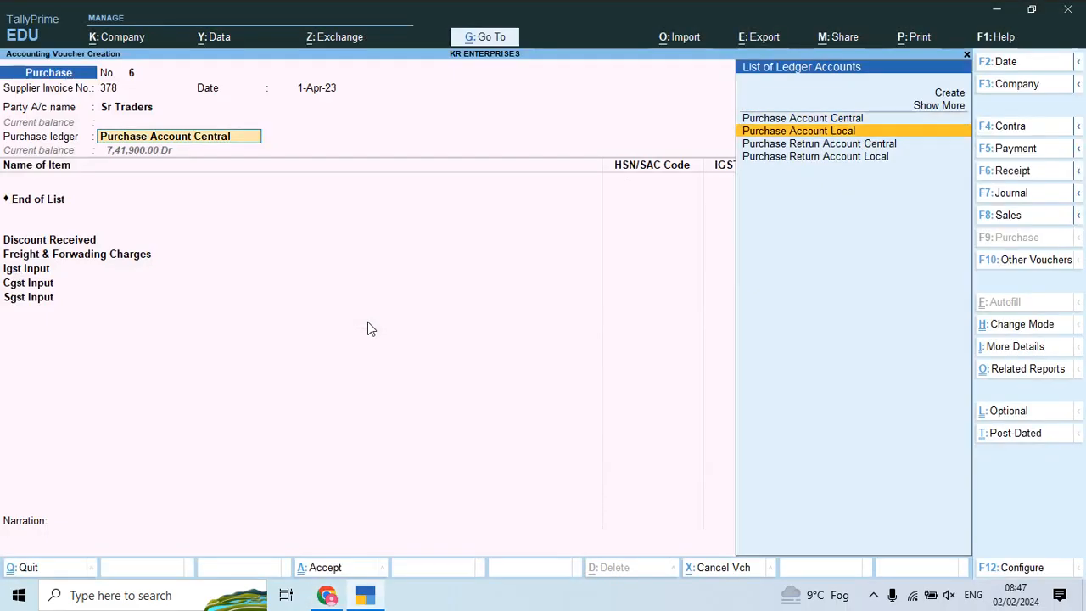
key("Down")
key("Return")
key("alt+Tab")
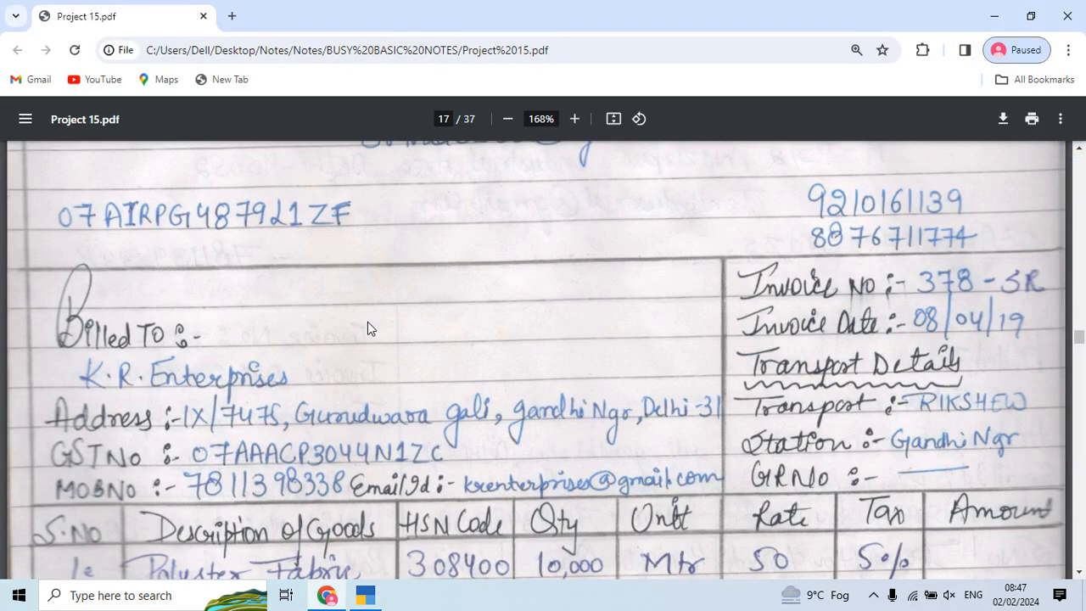
scroll(360, 344, "down", 3)
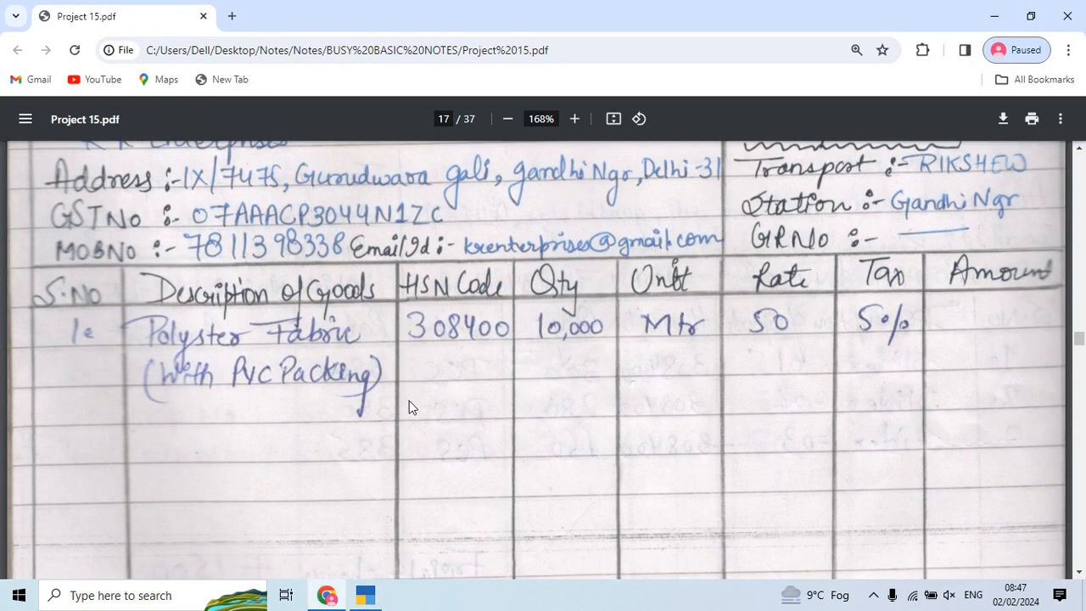
Step: Start a new stock item named Polyester Fabrics with Pvc under the Primary group
key("alt+Tab")
key("alt+c")
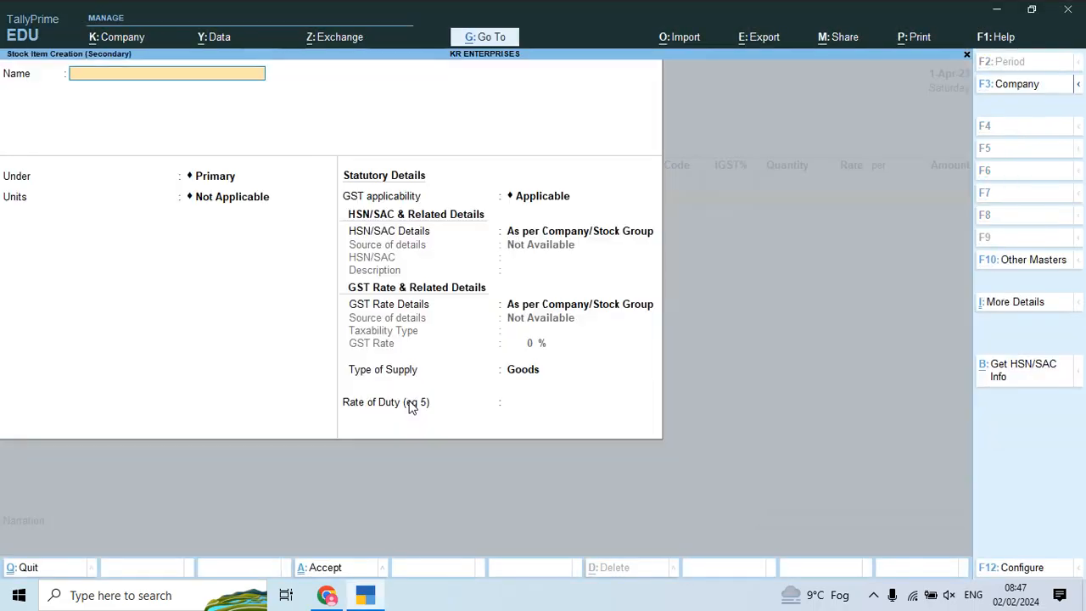
type("Polyester Fabrics with Pv")
key("Return")
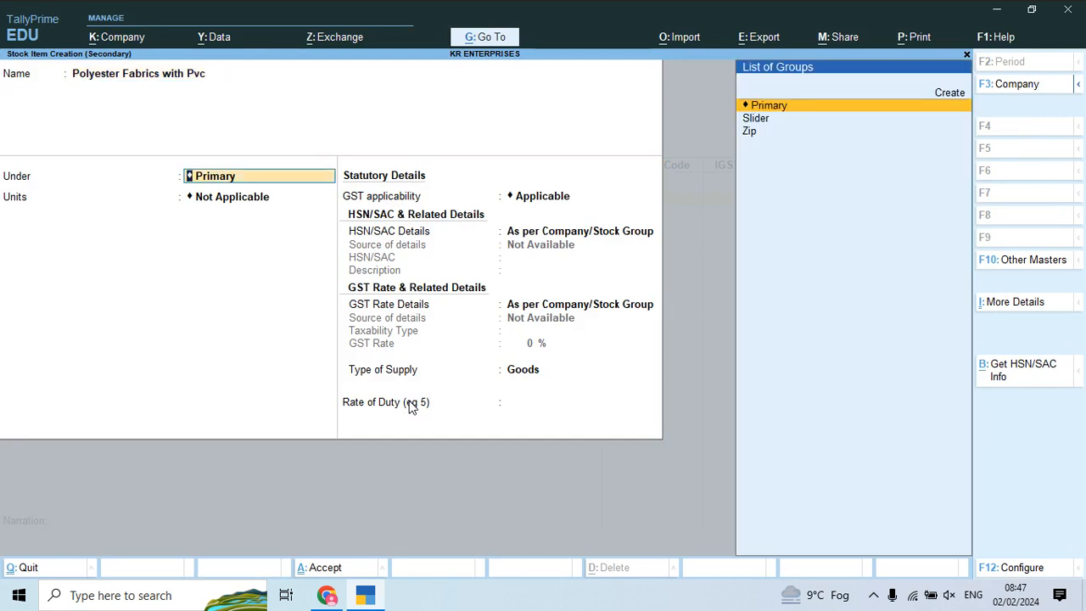
key("alt+c")
key("Escape")
key("y")
key("Return")
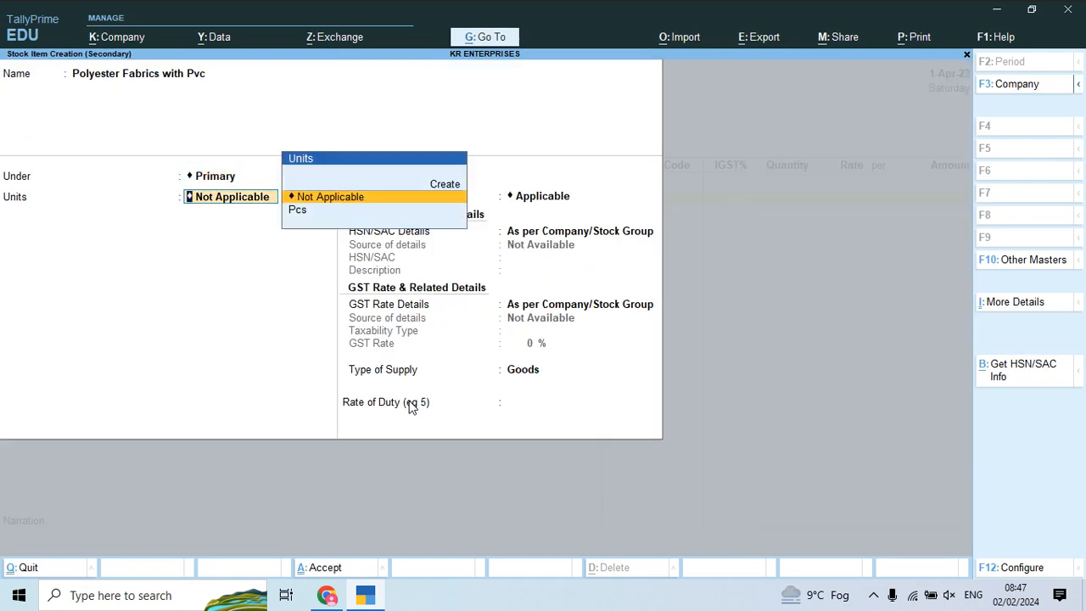
Step: Create unit Mtr with quantity code MTR-METERS for the item
key("Down")
key("alt+c")
type("Mtr")
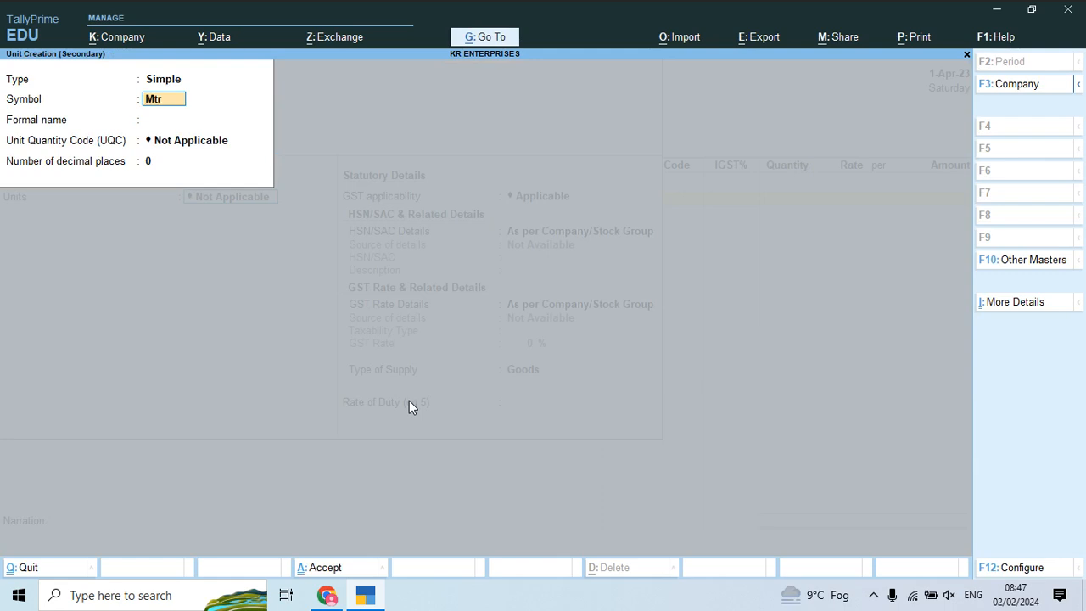
key("Return")
key("Return")
type("met")
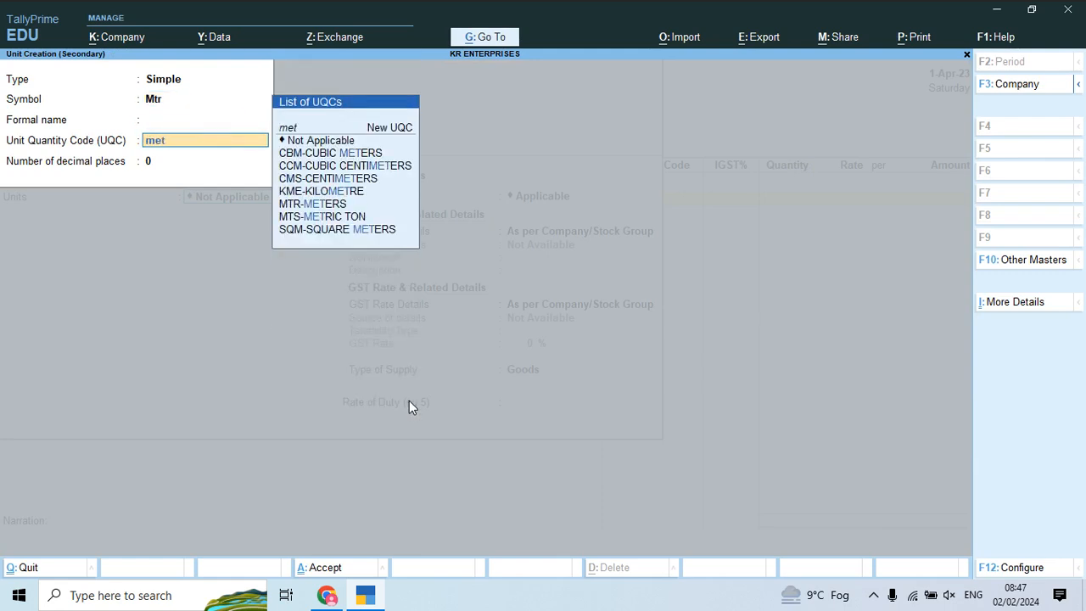
key("Down")
key("Down")
key("Down")
key("Down")
key("Down")
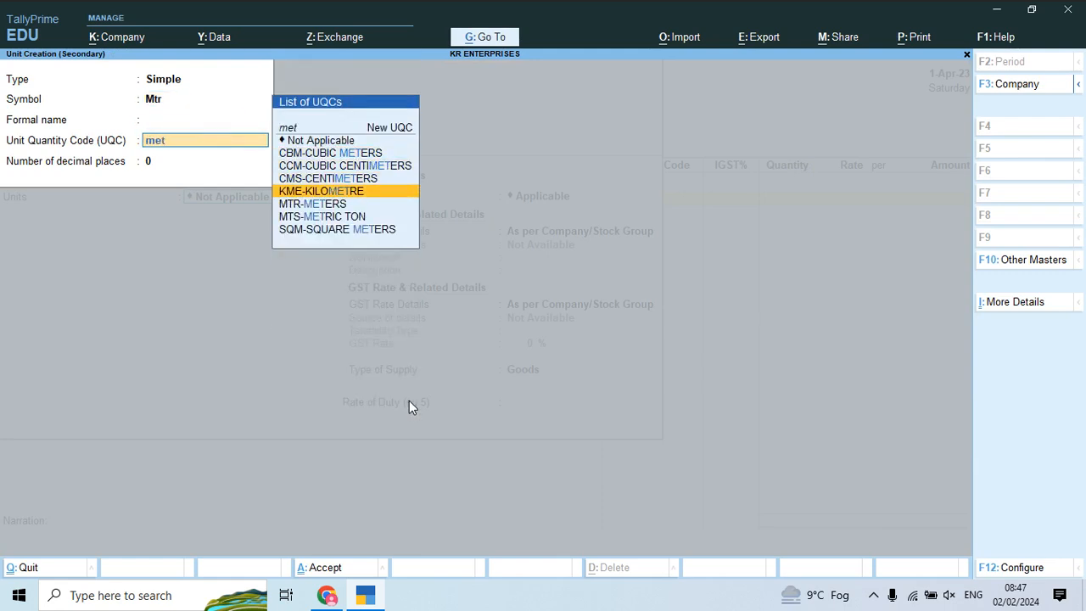
key("Return")
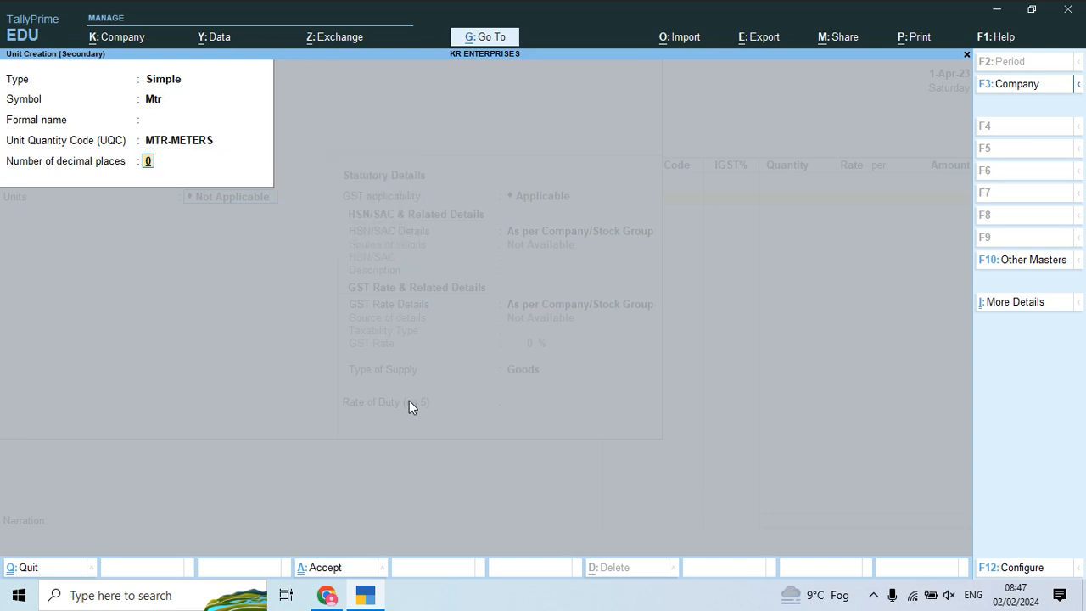
key("ctrl+a")
key("Return")
key("Return")
Step: Specify HSN code 308400 with description Pvc for the item
key("Return")
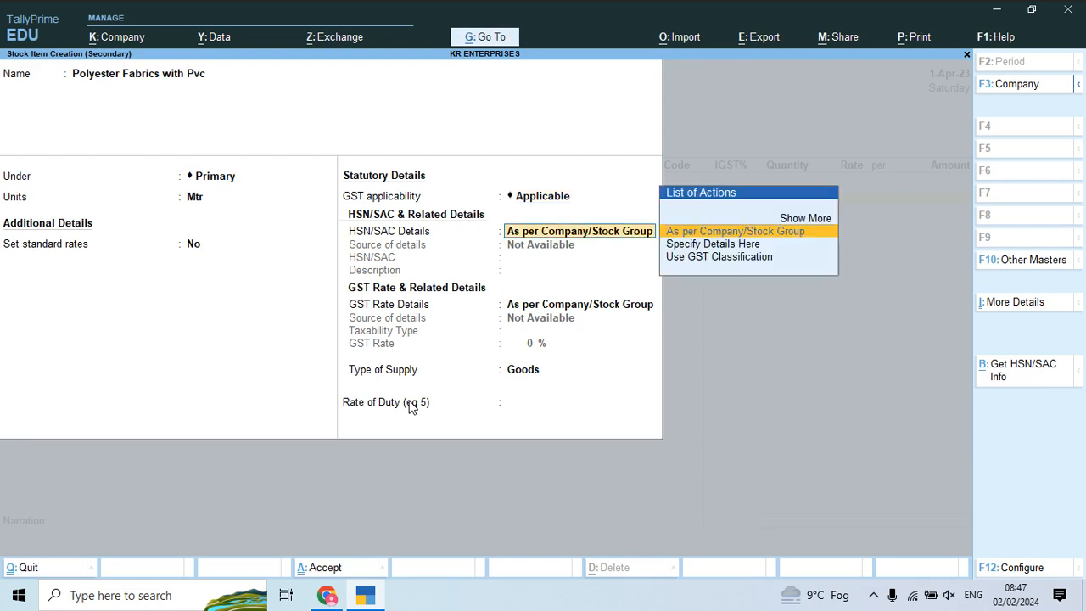
key("Down")
key("Return")
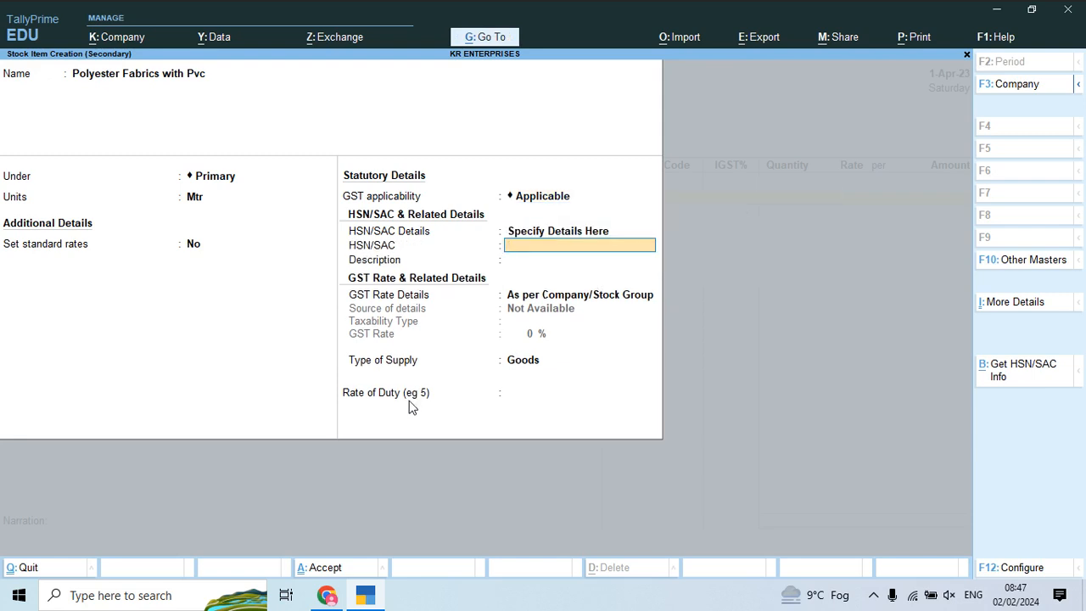
type("308400")
key("Return")
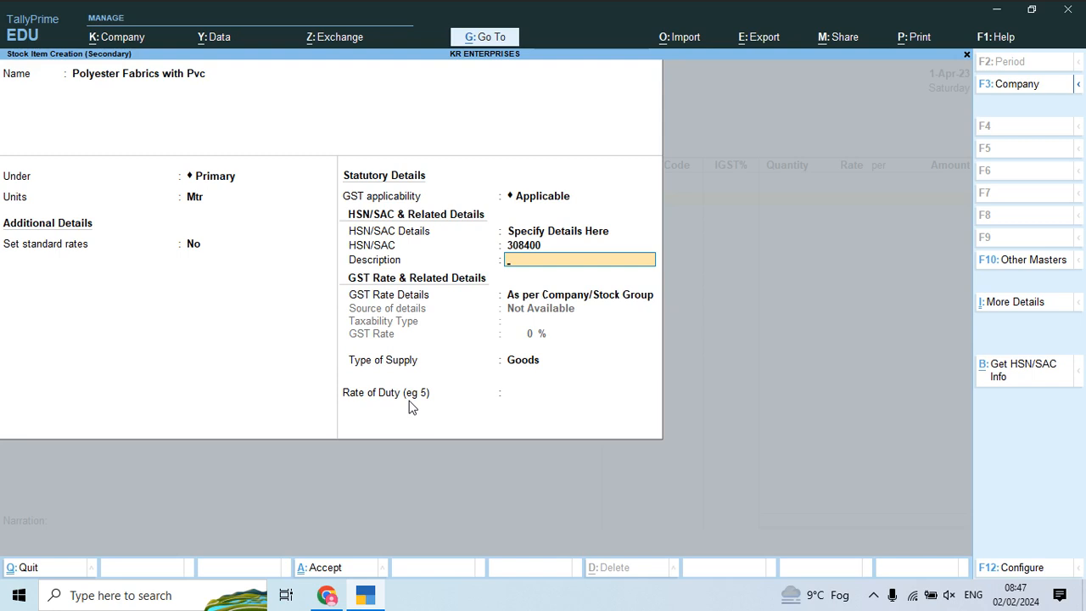
key("Return")
Step: Set the item's GST as Taxable at 5% and save the stock item
key("Return")
key("BackSpace")
key("Down")
key("Return")
key("Return")
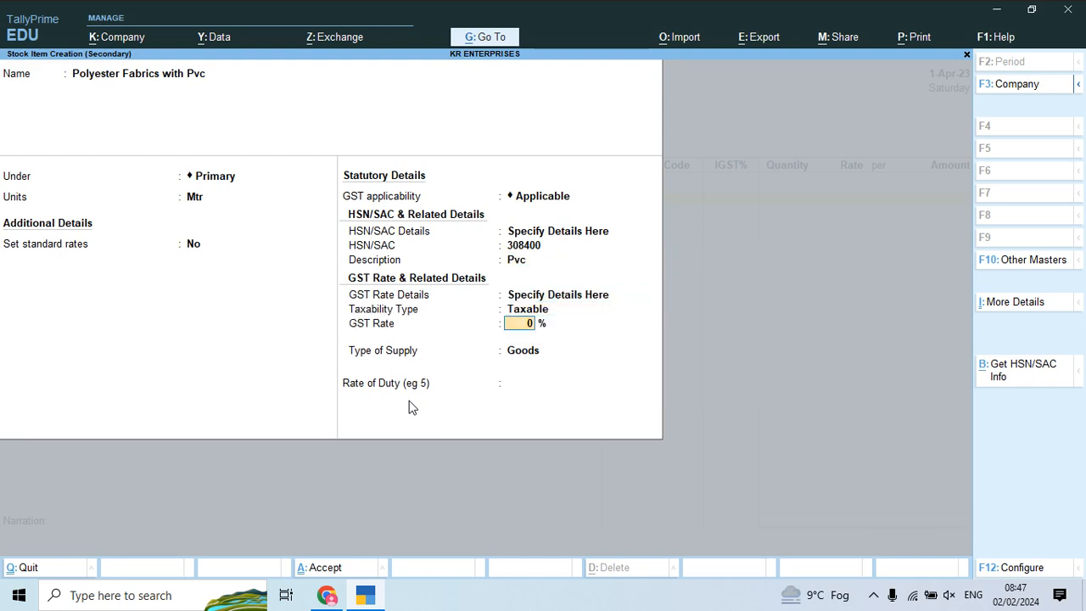
key("Return")
key("Return")
key("ctrl+a")
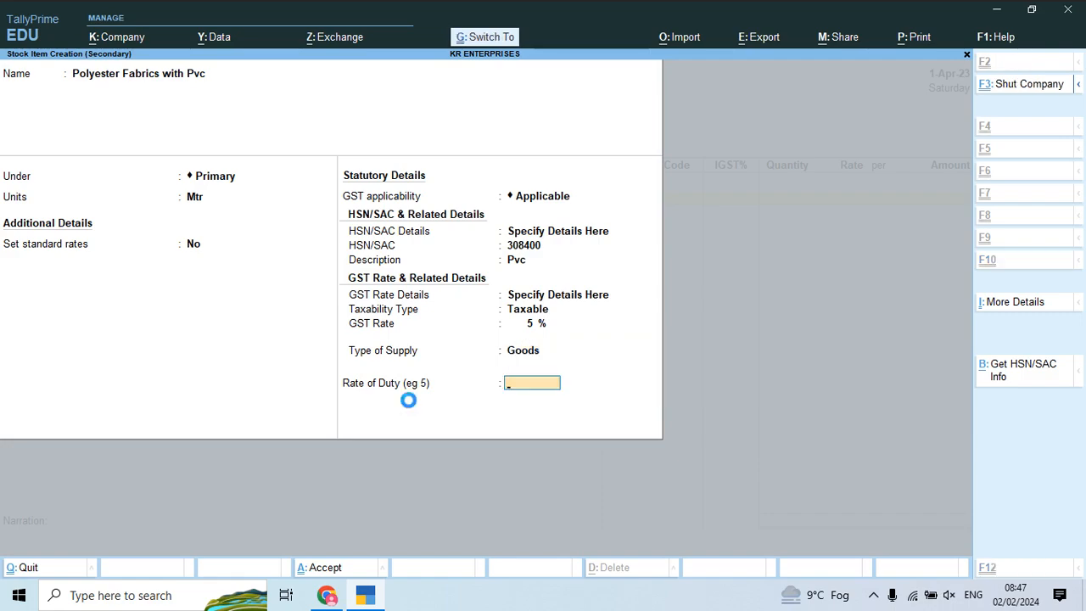
key("Return")
key("alt+Tab")
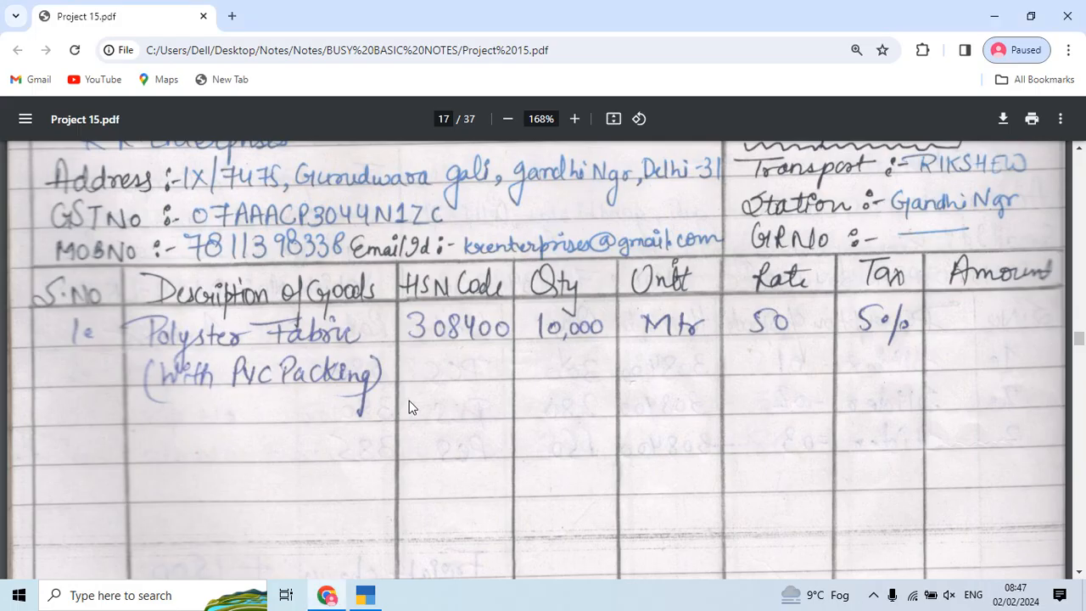
key("alt+Tab")
Step: Enter 10,000 Mtr at 50 and save purchase voucher 6 at 5,25,000.00
type("10,000")
key("Return")
type("50")
key("Return")
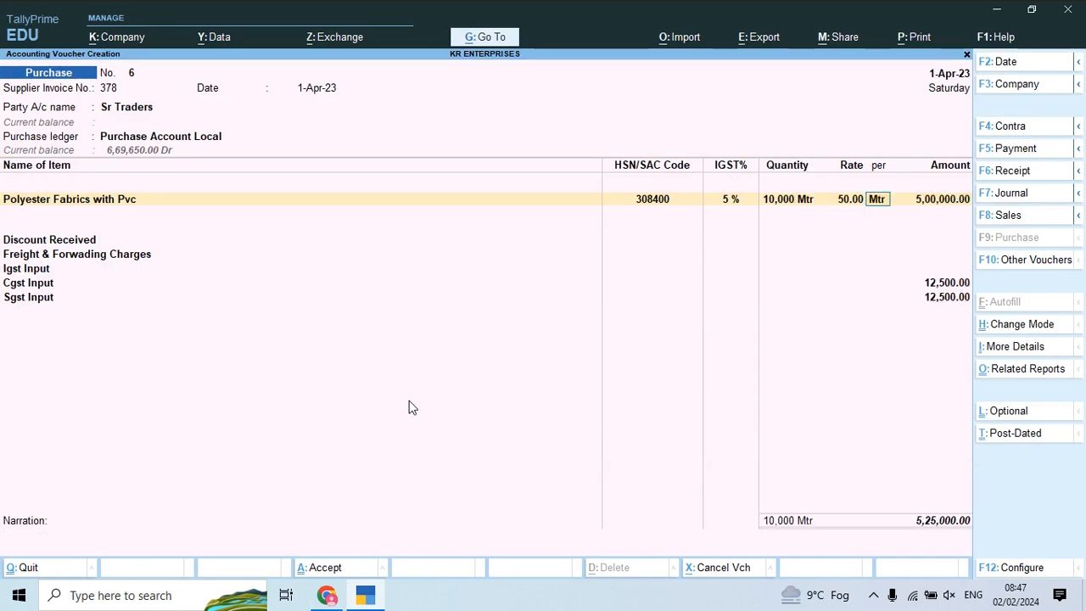
key("Return")
key("Return")
key("Return")
key("Return")
key("Return")
key("Return")
key("Return")
key("Return")
key("Return")
key("Return")
key("Return")
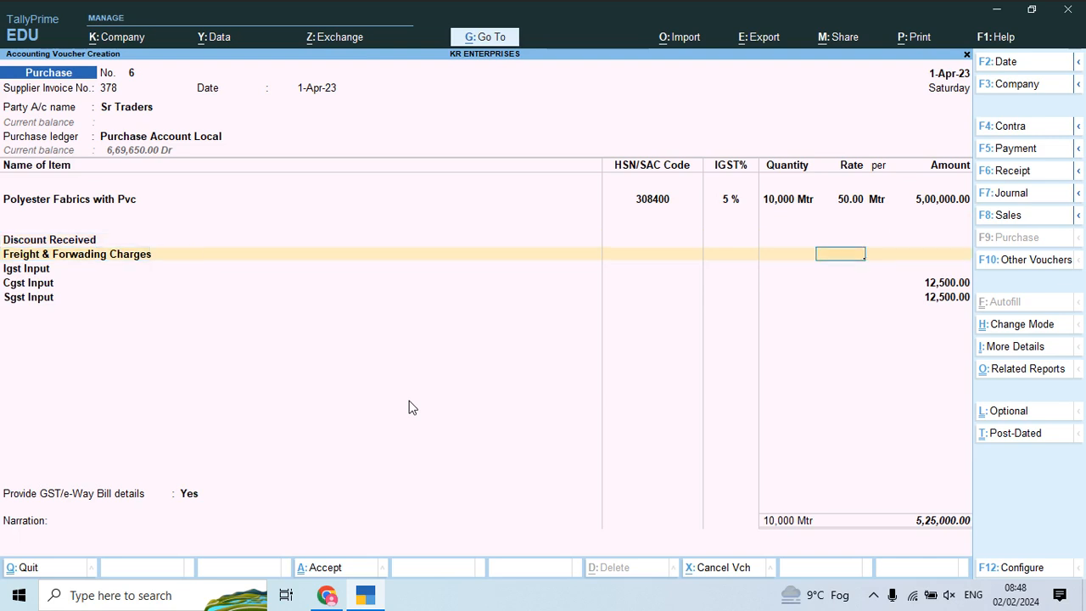
key("ctrl")
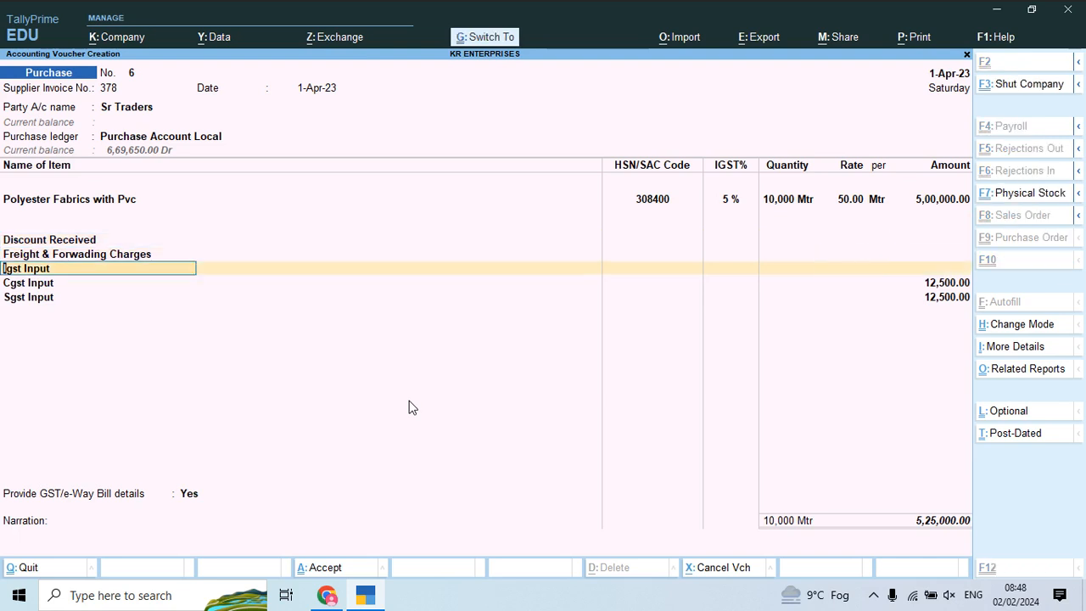
key("ctrl+a")
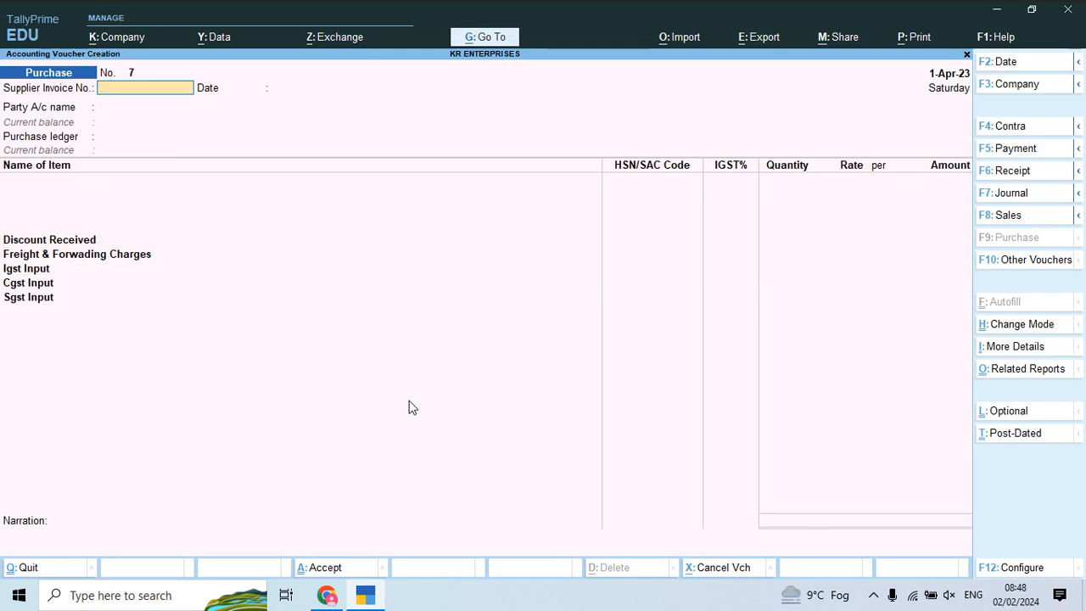
key("alt+Tab")
Step: Scroll the PDF to sales invoice NO-001 for Lucky Trading Co on page 19
scroll(550, 363, "down", 2)
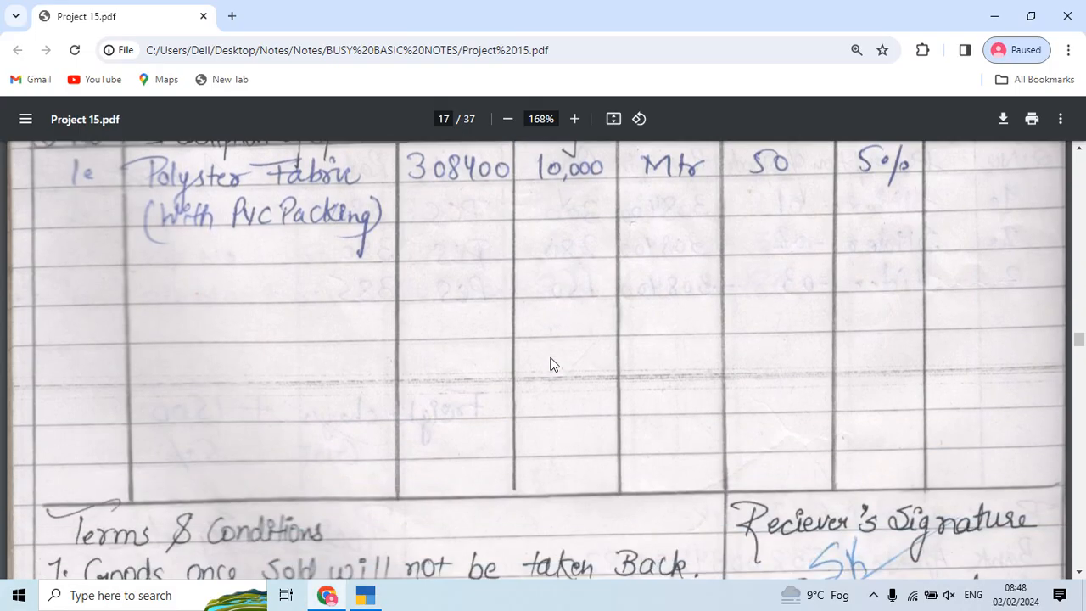
scroll(550, 363, "down", 10)
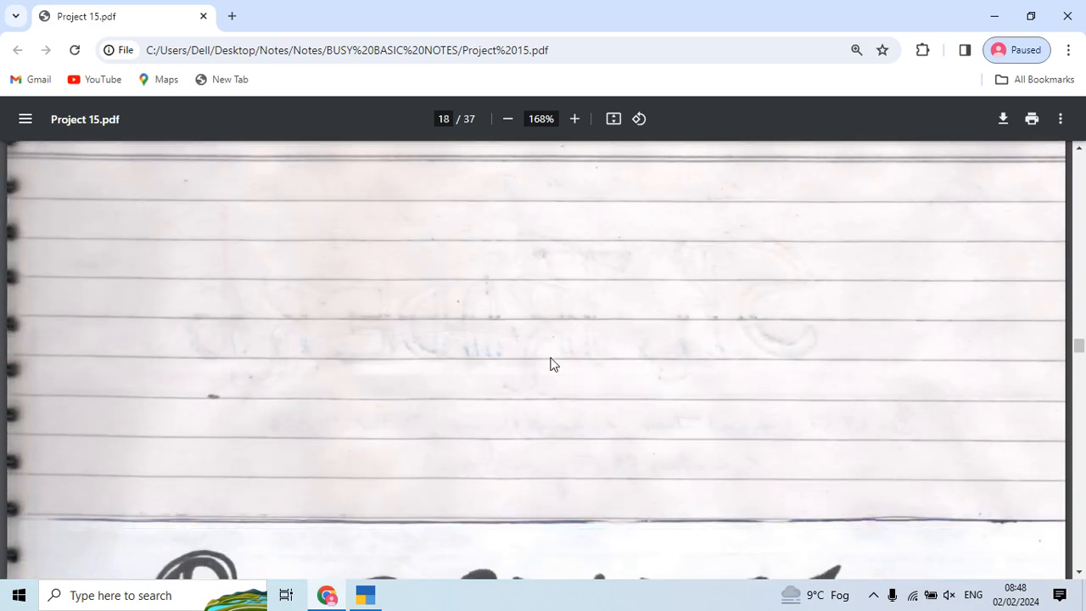
scroll(550, 363, "down", 10)
scroll(549, 363, "down", 10)
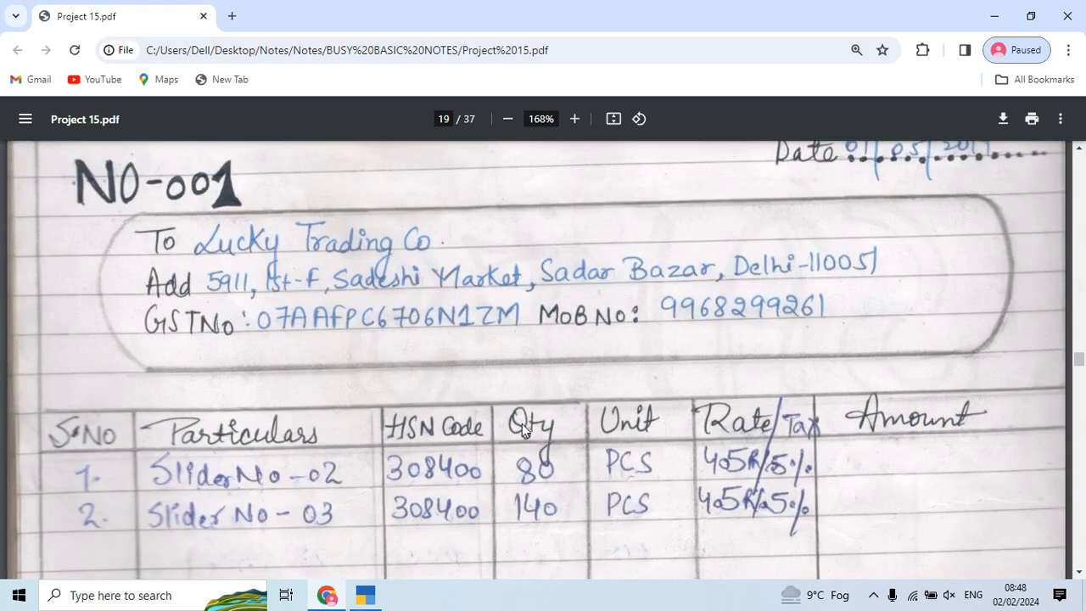
scroll(218, 468, "up", 3)
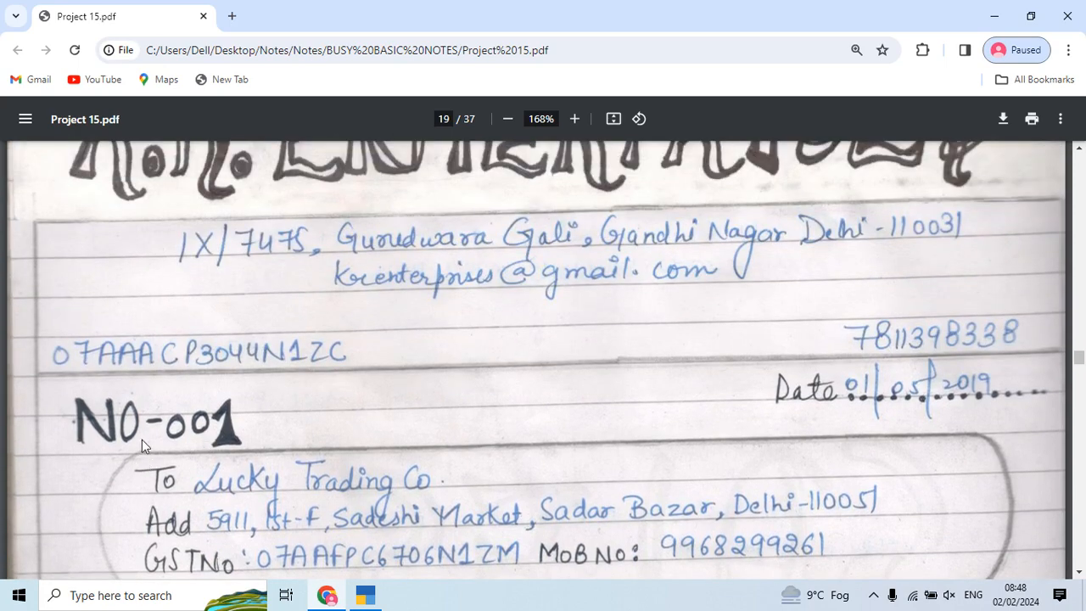
scroll(123, 441, "up", 3)
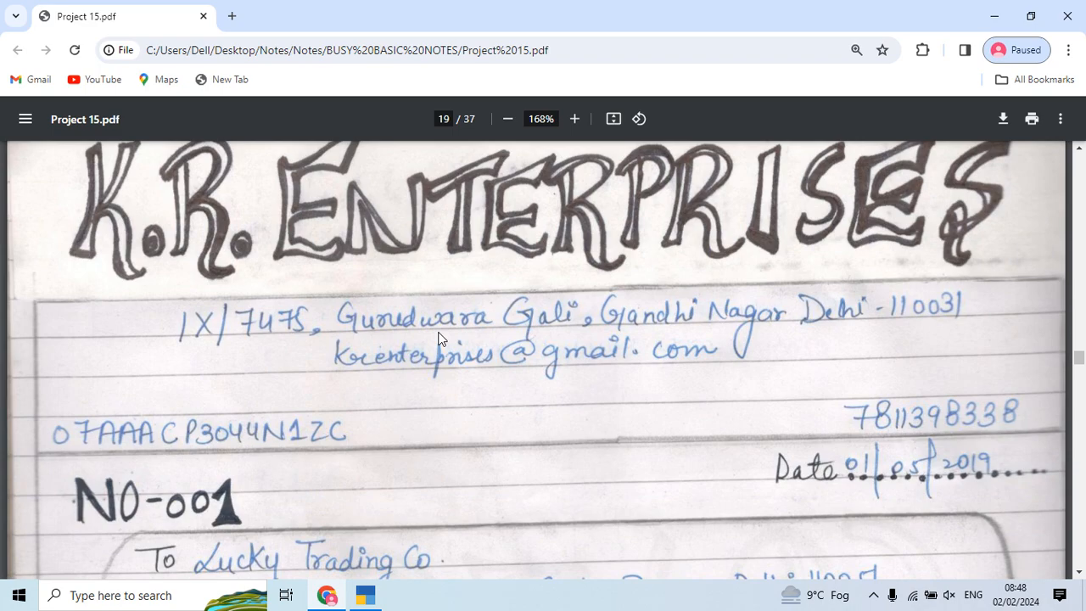
Step: Switch the TallyPrime voucher type to Sales, opening blank Sales voucher No. 1
key("alt+Tab")
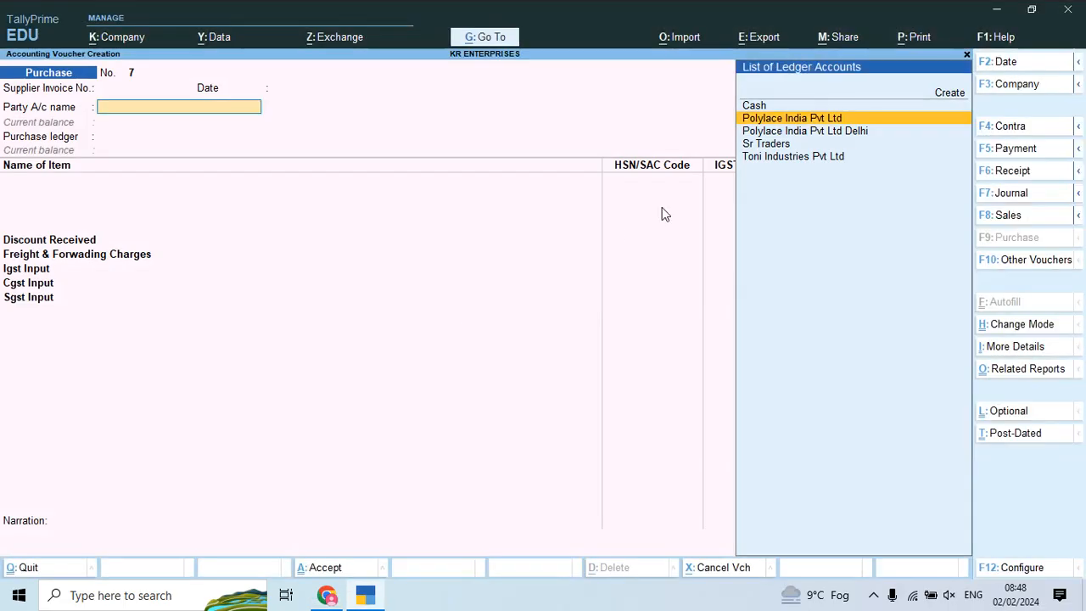
left_click(1010, 219)
key("alt+Tab")
scroll(882, 373, "down", 3)
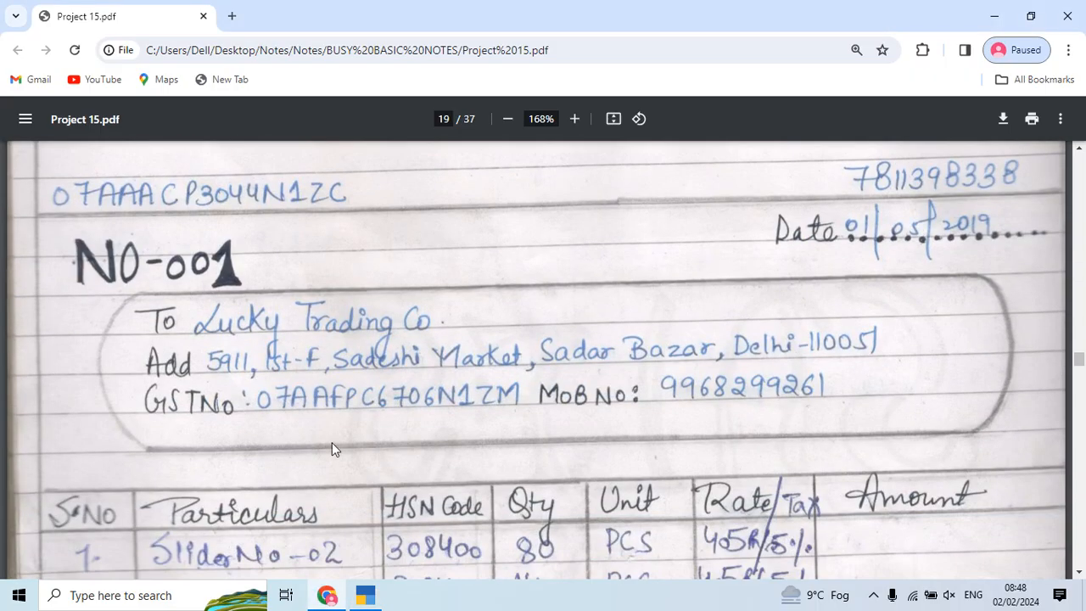
scroll(308, 371, "down", 2)
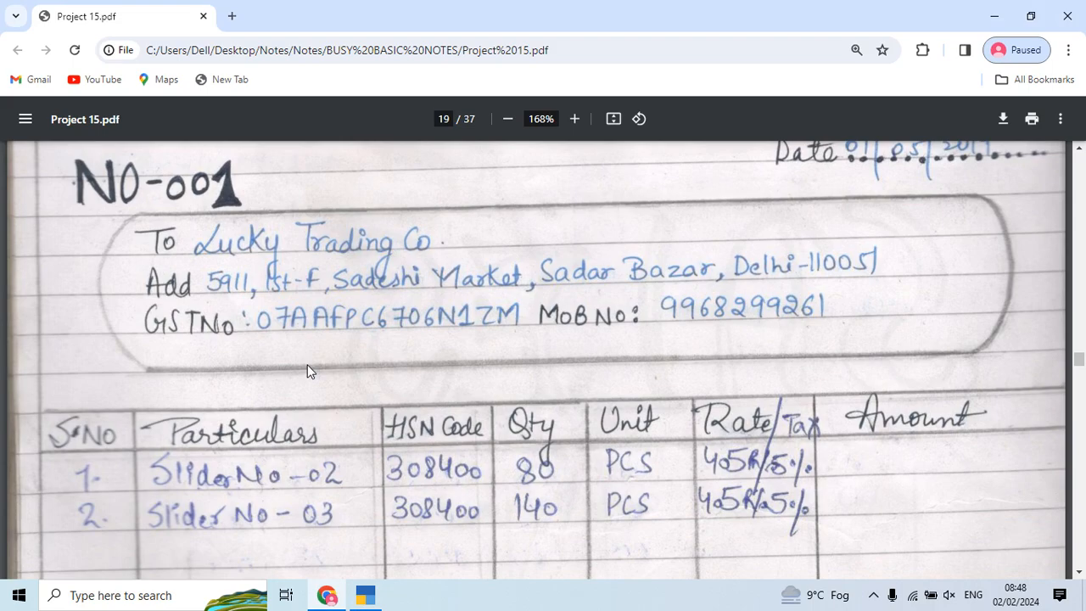
key("alt+Tab")
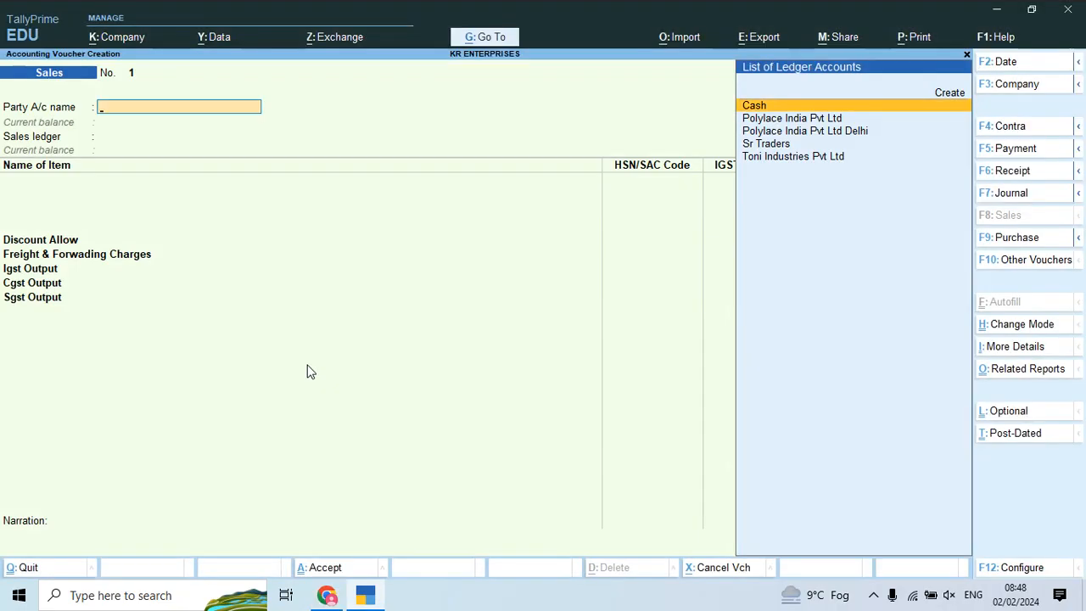
Step: Create a new party ledger named Lucky Trading Co under Sundry Debtors
key("alt+c")
type("Lucky trading Nco")
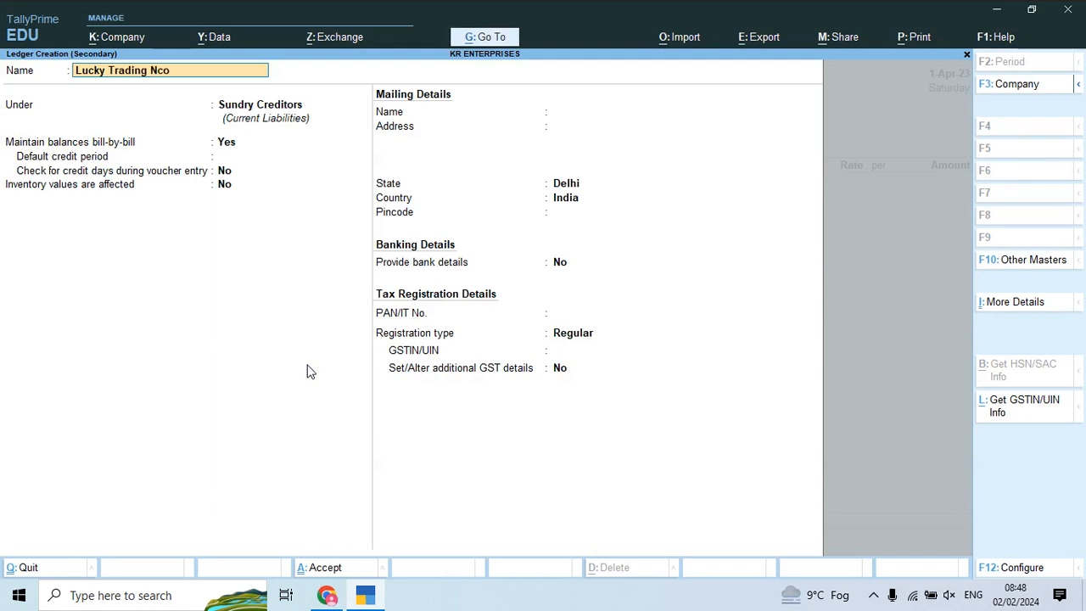
key("BackSpace")
type("Co")
key("Return")
type("Sun")
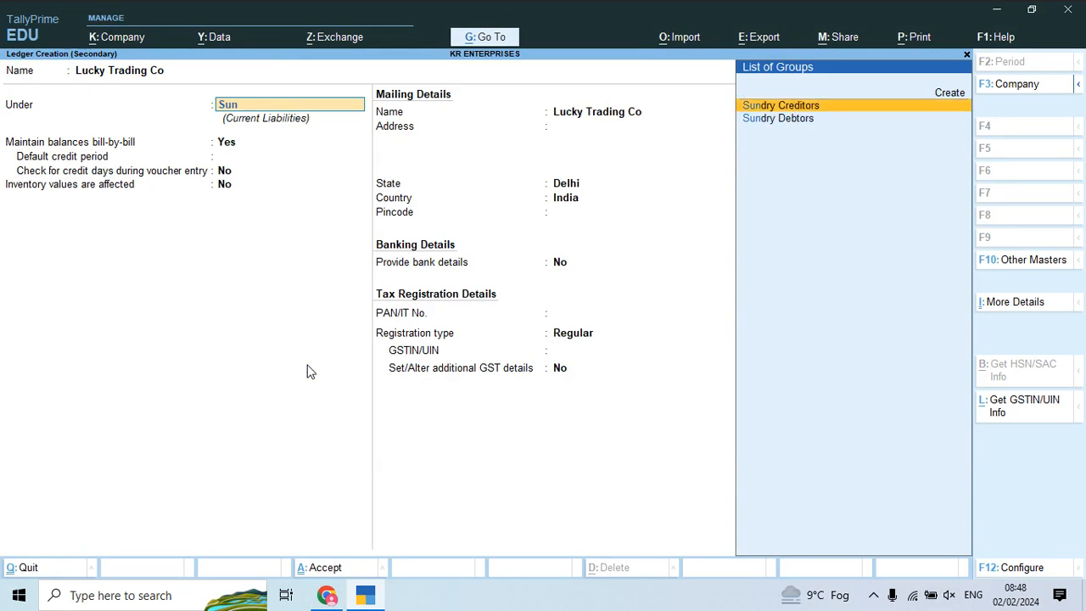
key("Down")
key("Return")
key("Return")
key("Return")
key("Return")
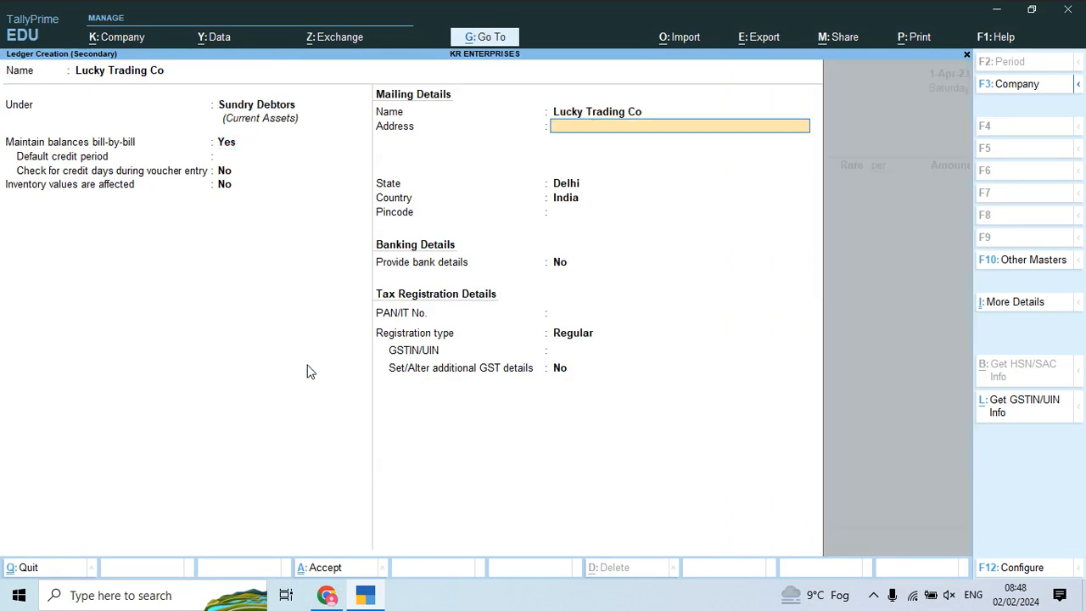
Step: Enter the ledger's street address line, copied from the PDF invoice, leaving line two blank
key("alt+Tab")
key("alt+Tab")
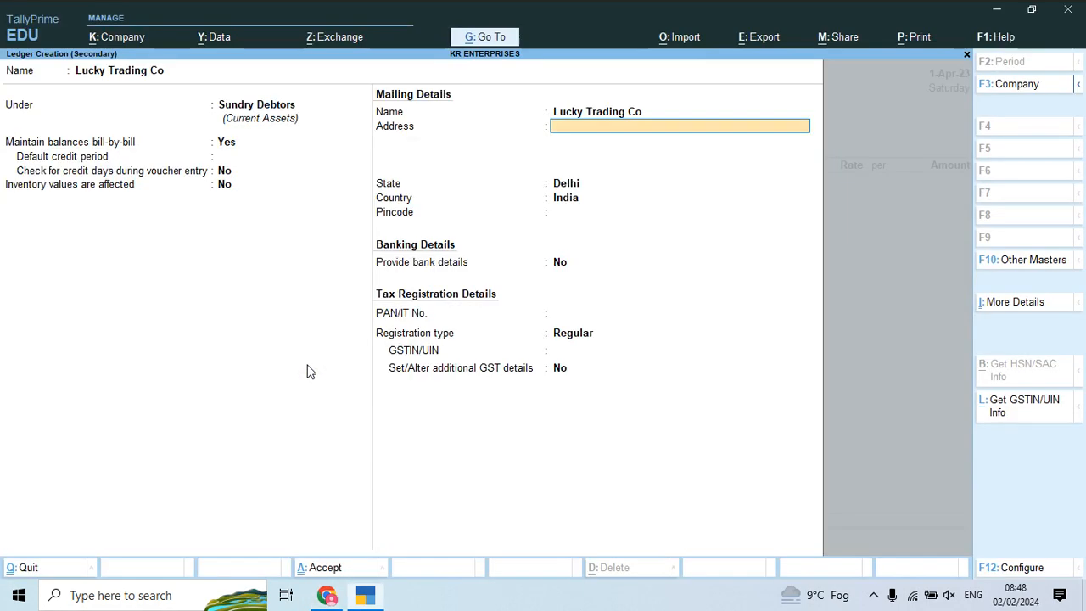
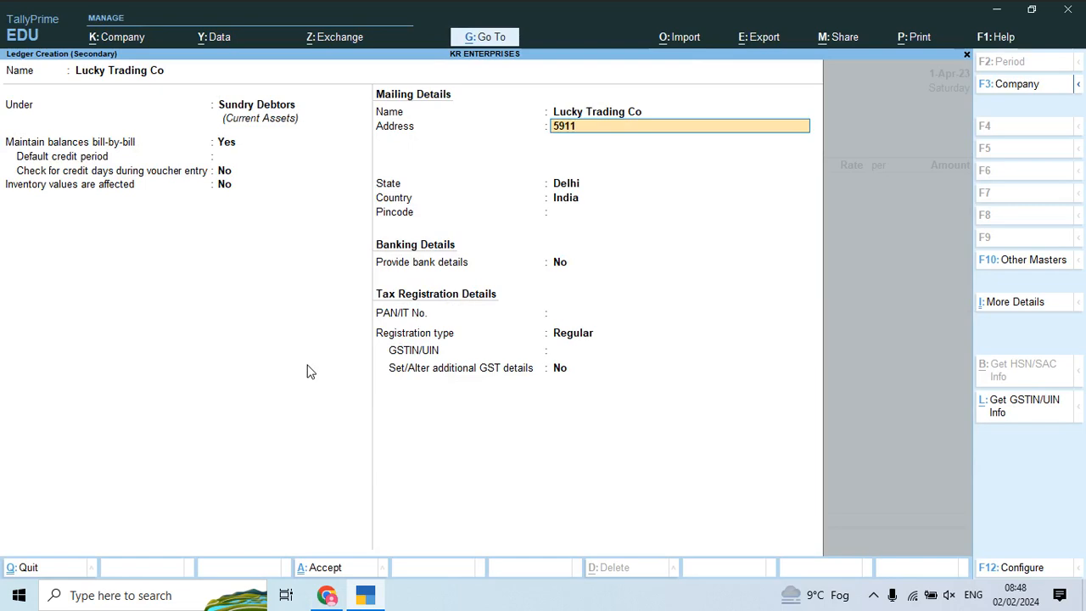
key("alt+space")
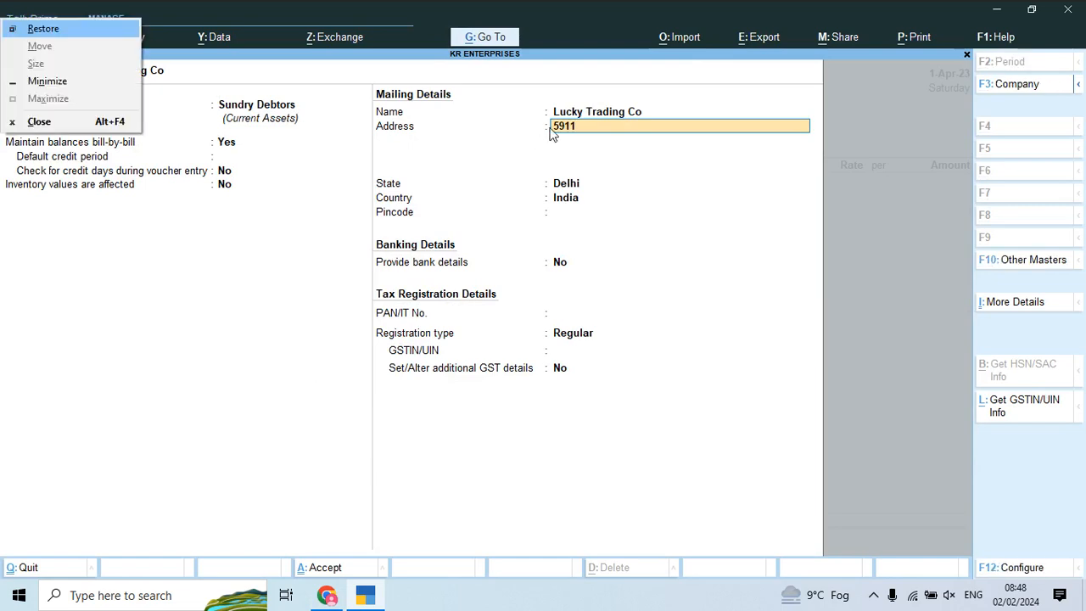
key("Escape")
key("alt+Tab")
key("alt+Tab")
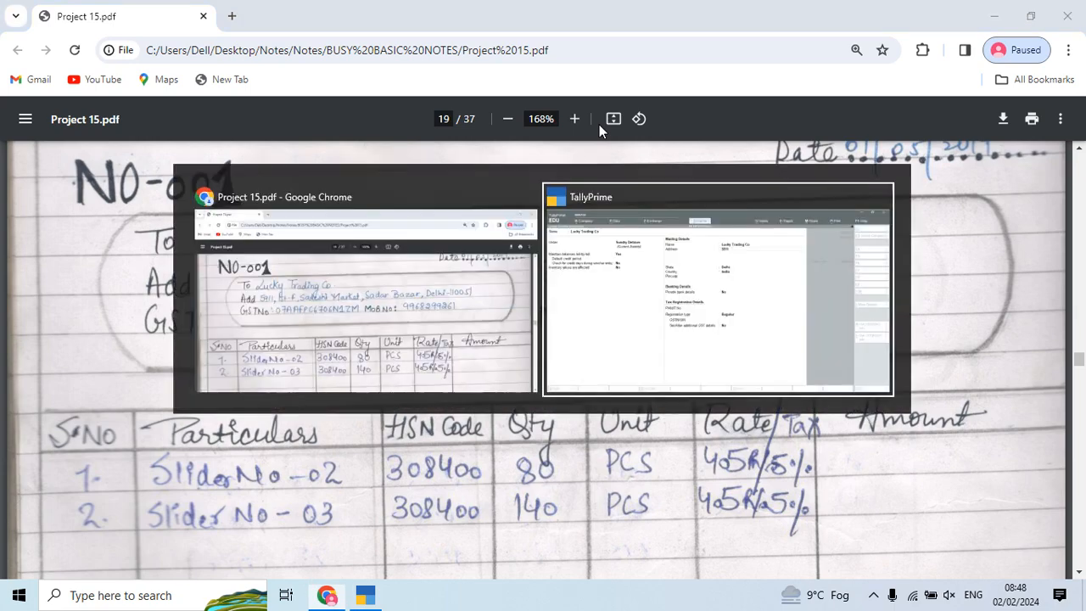
key("alt+Tab")
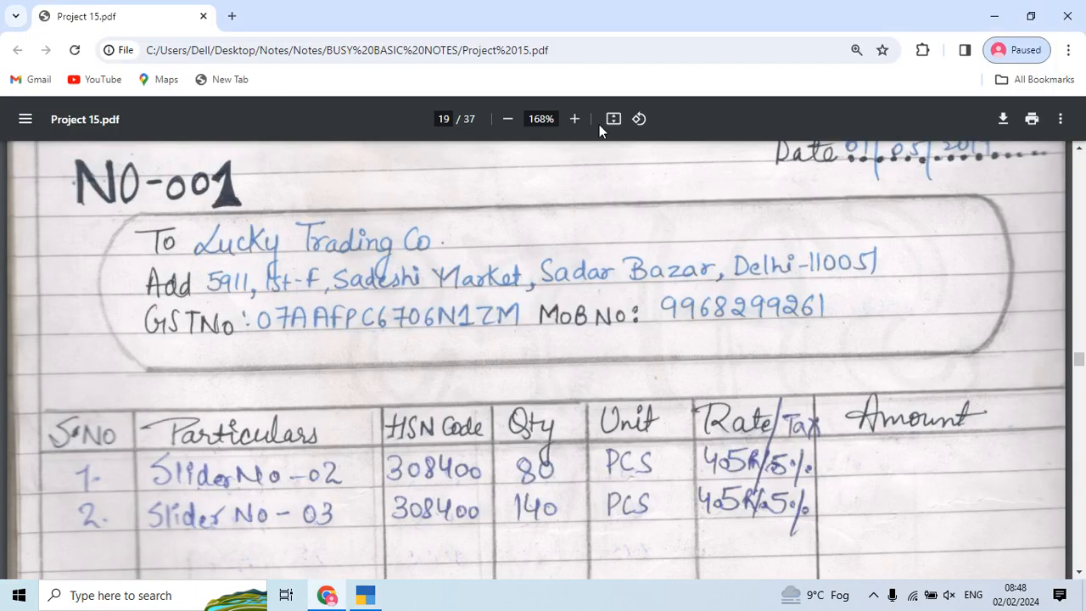
key("alt+Tab")
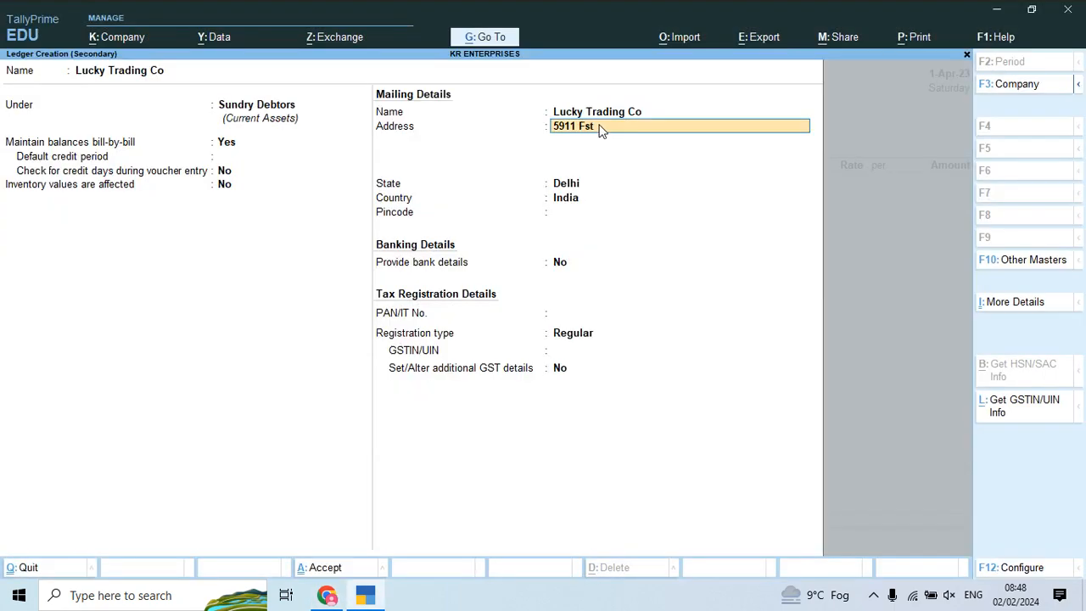
key("alt+Tab")
key("alt+Tab")
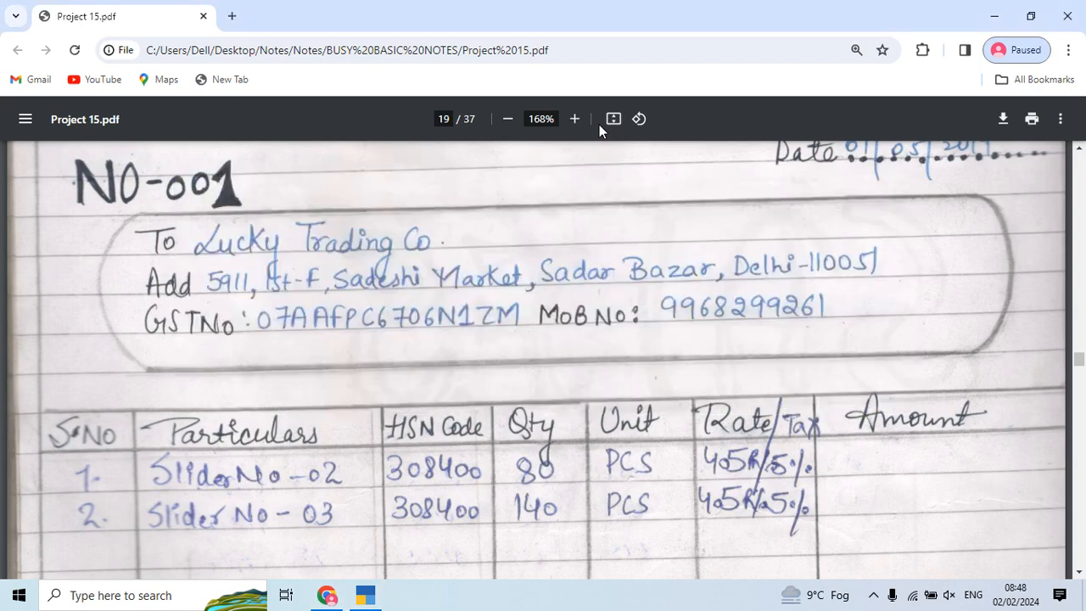
key("alt+Tab")
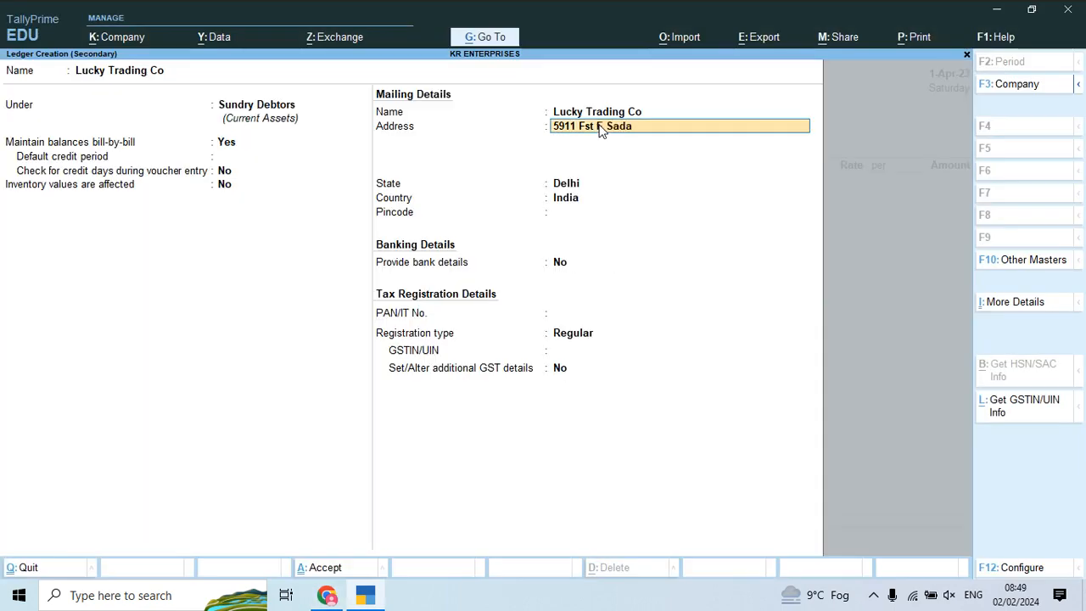
key("alt+Tab")
key("alt+Tab")
key("alt+Tab")
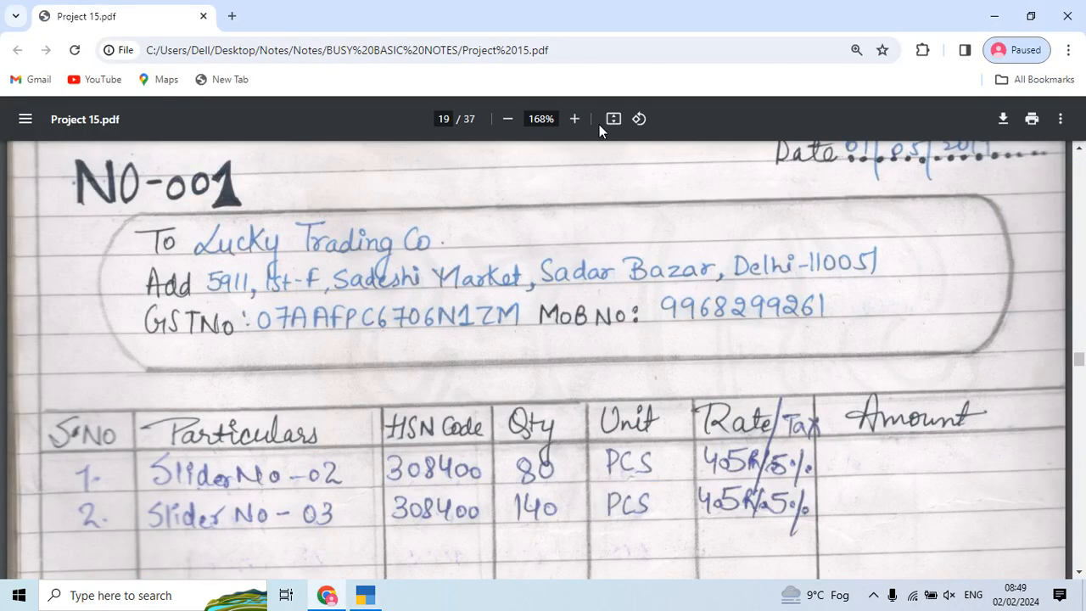
key("alt+Tab")
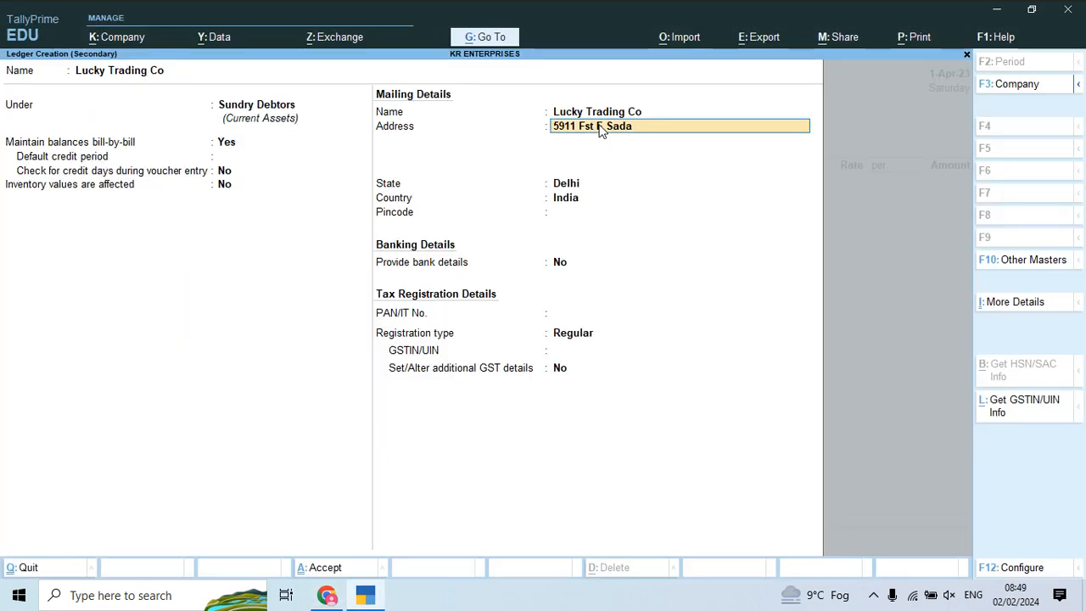
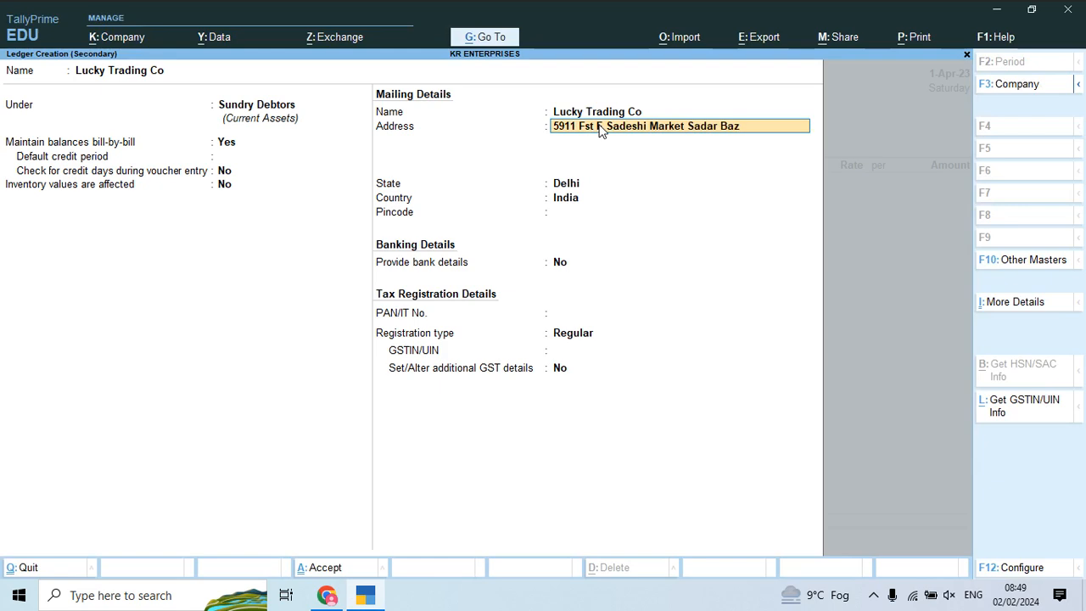
key("Return")
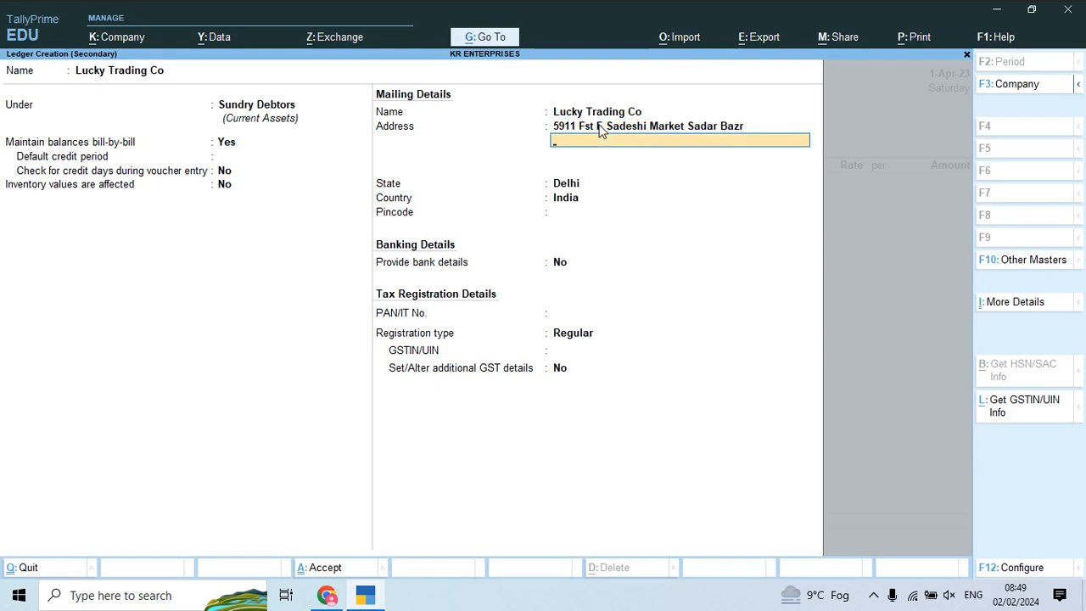
key("Return")
key("Return")
Step: Keep state Delhi and Regular registration, enter the GSTIN from the invoice, and save the ledger
key("alt+Tab")
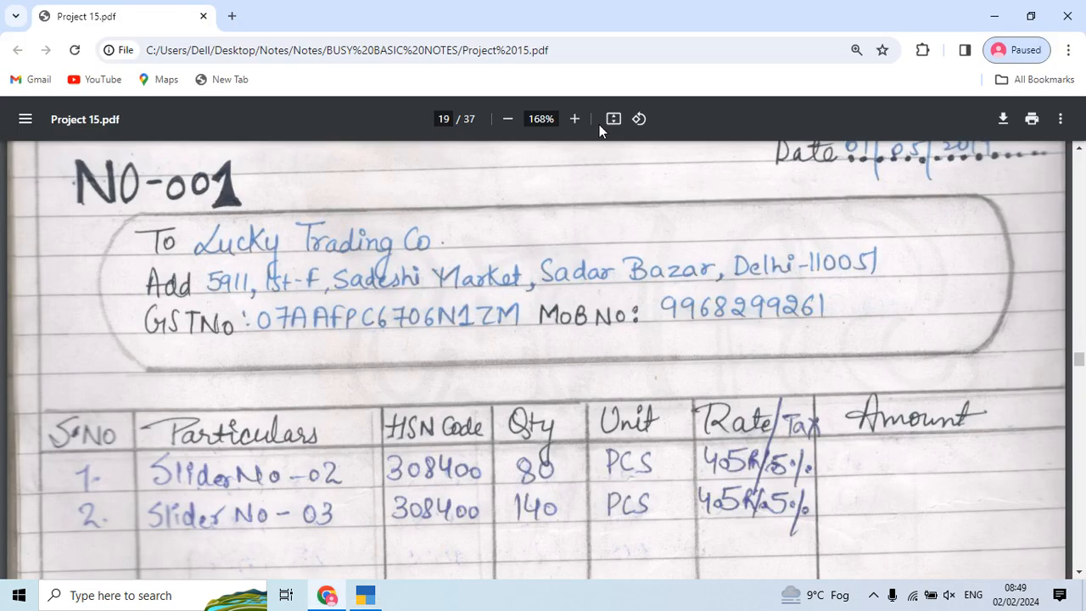
key("alt+Tab")
key("Return")
key("Return")
key("Return")
key("Return")
key("alt+Tab")
key("alt+Tab")
key("alt+Tab")
key("alt+Tab")
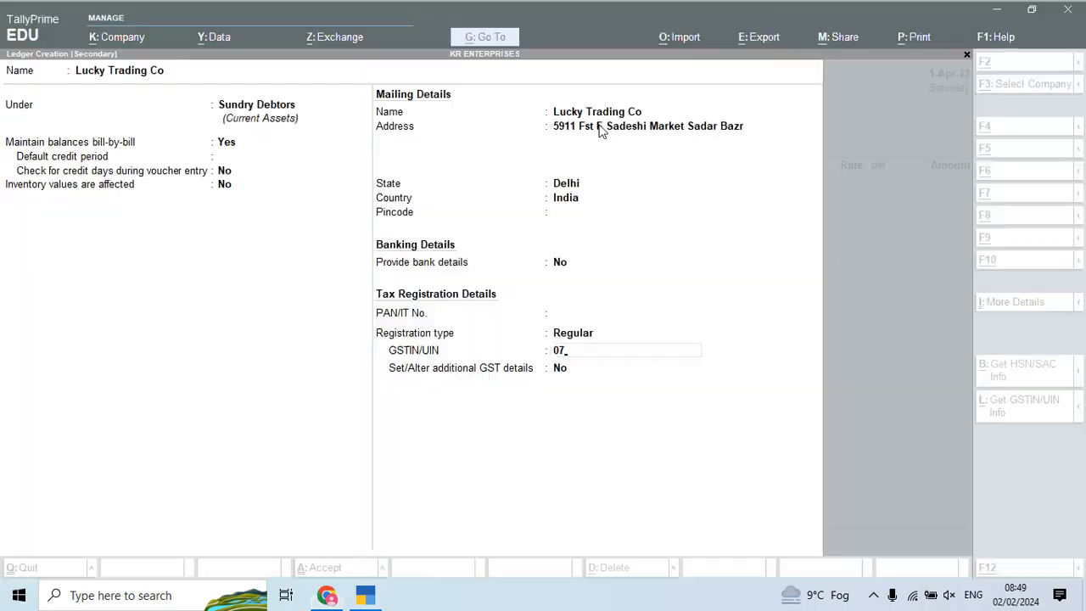
key("alt+Tab")
key("alt+Tab")
key("alt+Tab")
key("alt+Tab")
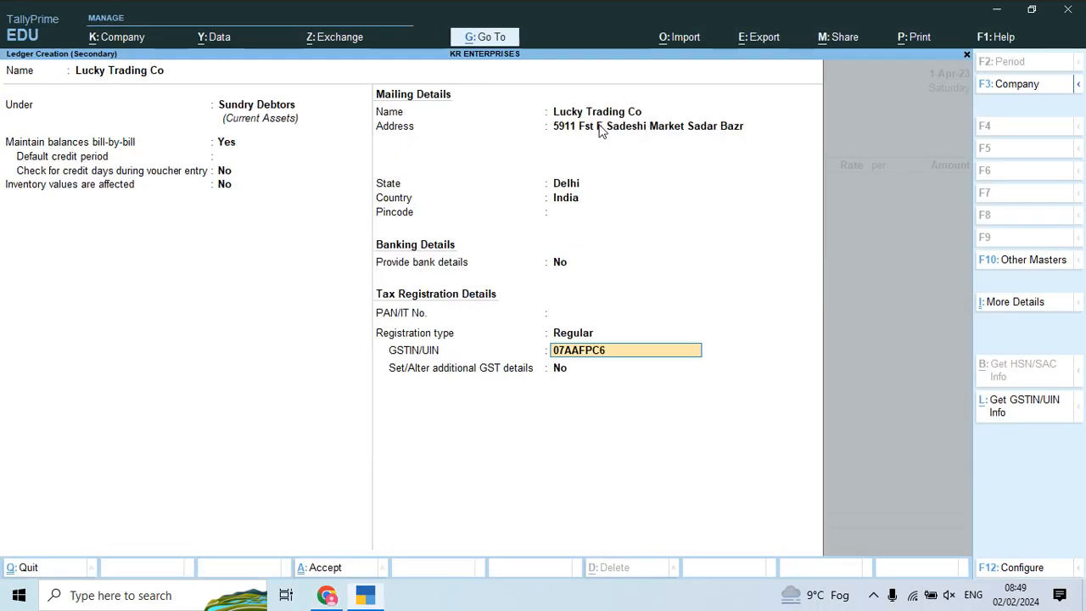
key("alt+Tab")
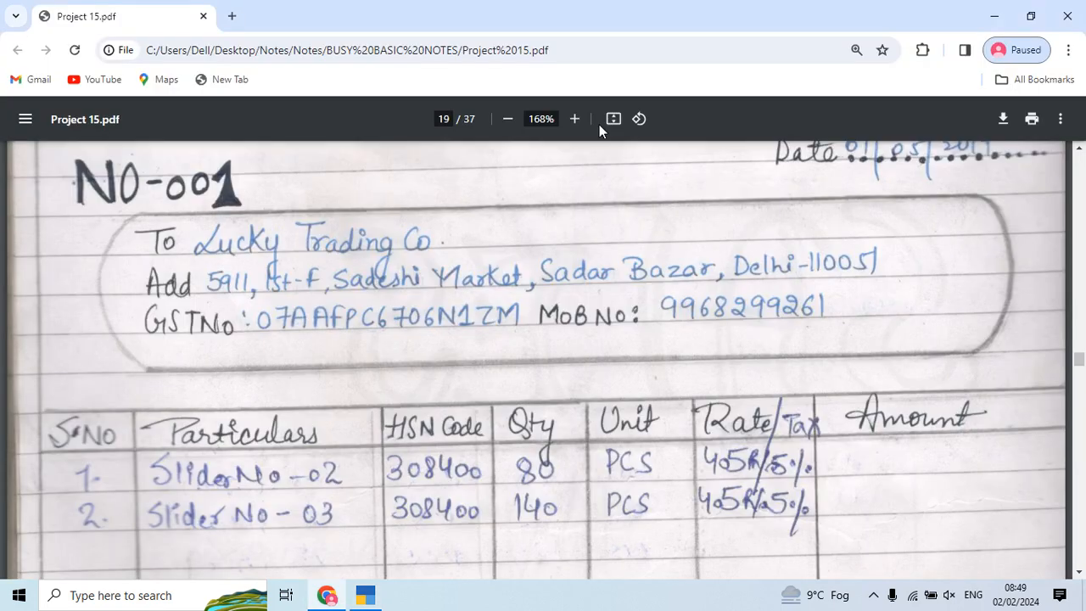
key("alt+Tab")
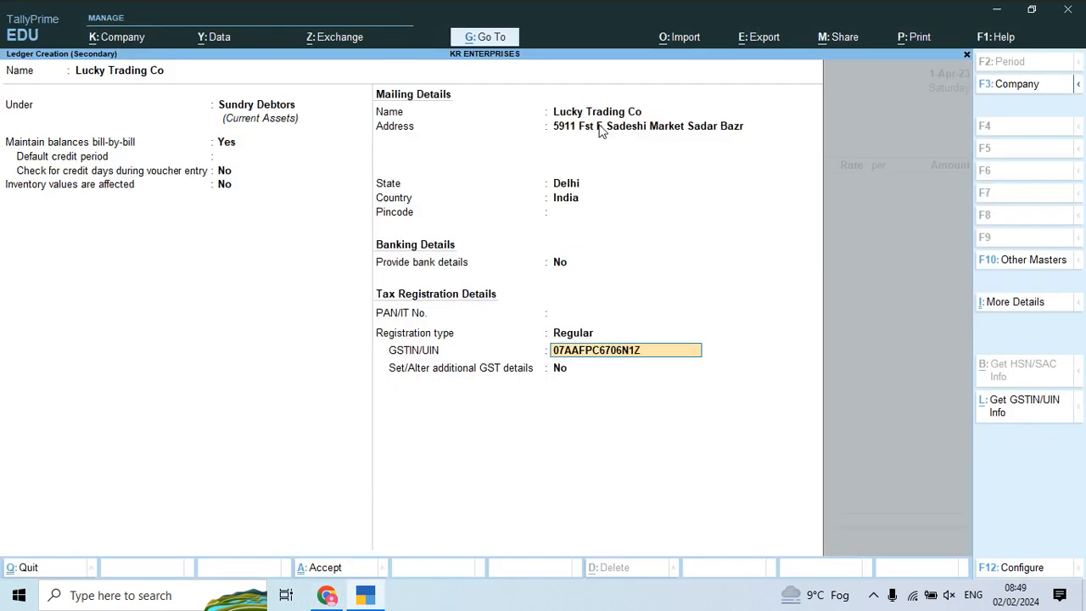
key("Return")
key("Return")
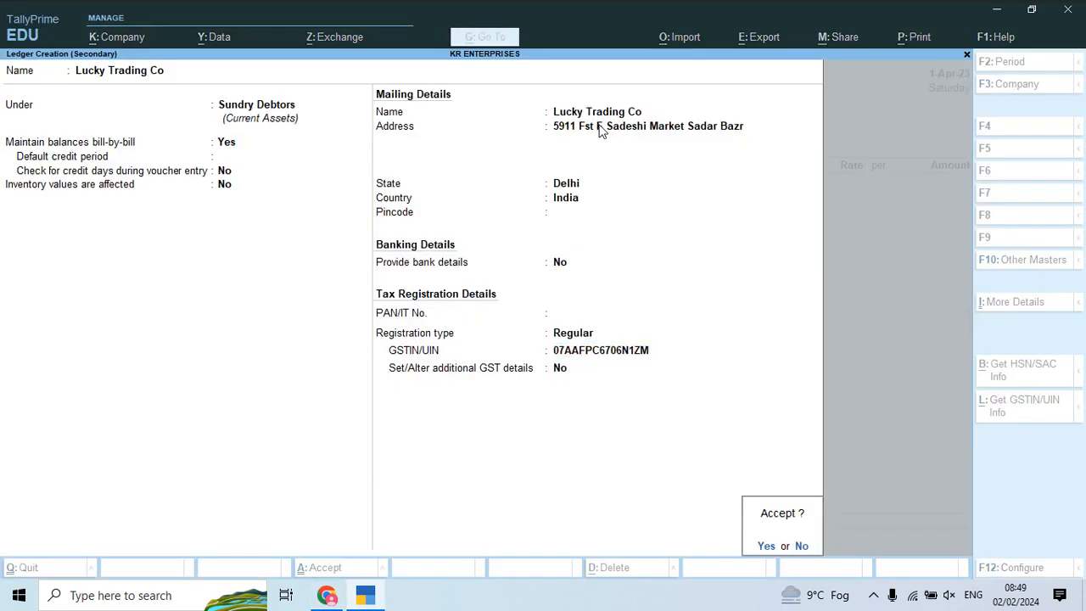
key("Return")
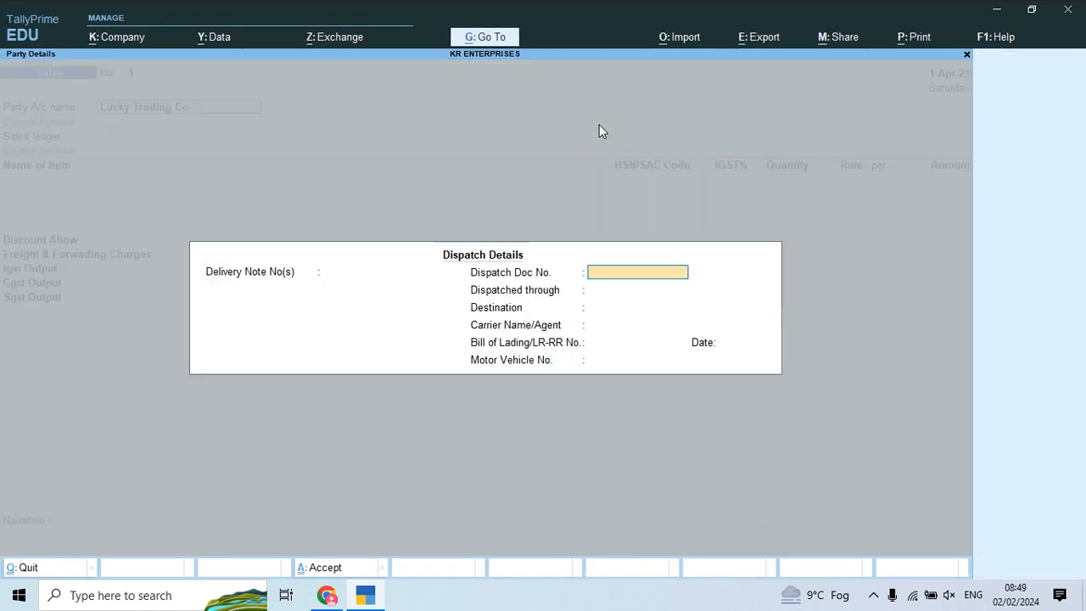
Step: Accept the dispatch and party details and select Sales Account Local as the sales ledger
key("ctrl+a")
key("Return")
key("ctrl+a")
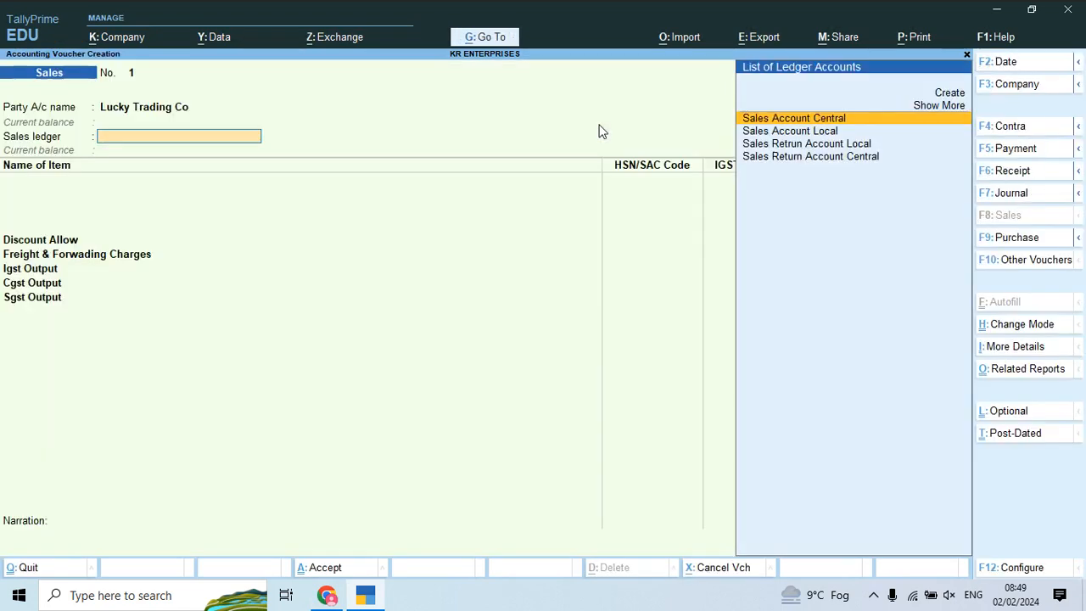
key("Down")
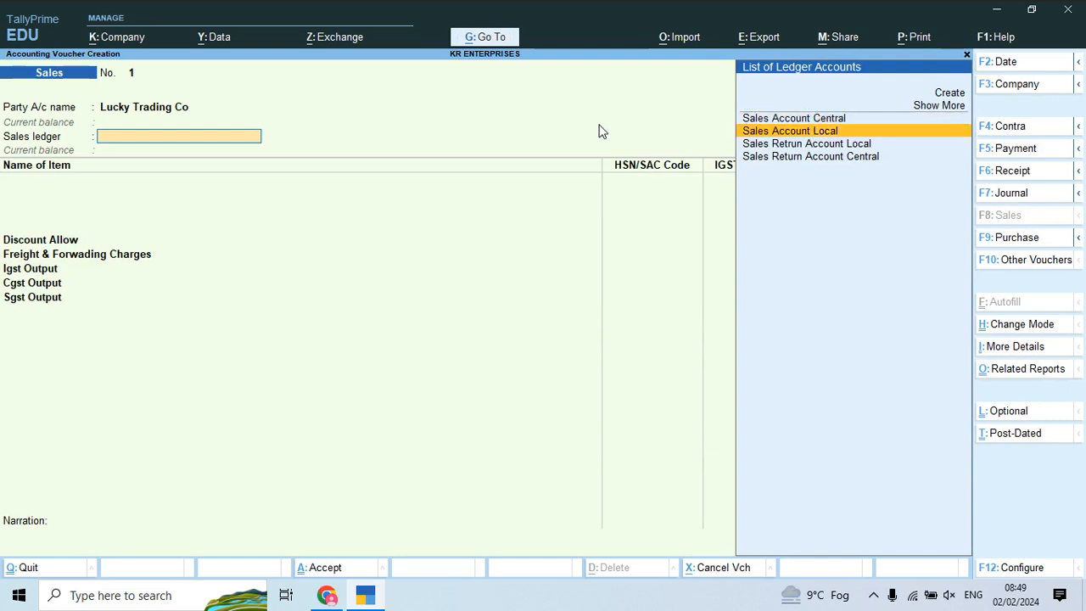
key("Up")
key("Down")
key("Return")
Step: Add Slider No 02 as the first item: 80 Pcs at 405
key("alt+Tab")
scroll(599, 128, "down", 1)
key("alt+Tab")
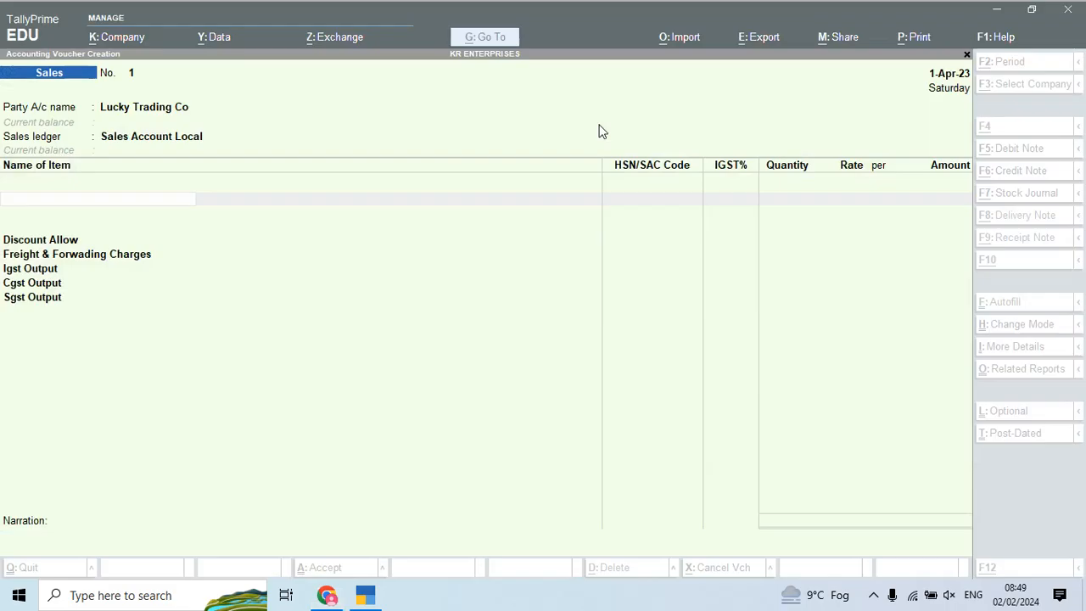
type("Sli")
key("Down")
key("Down")
key("Return")
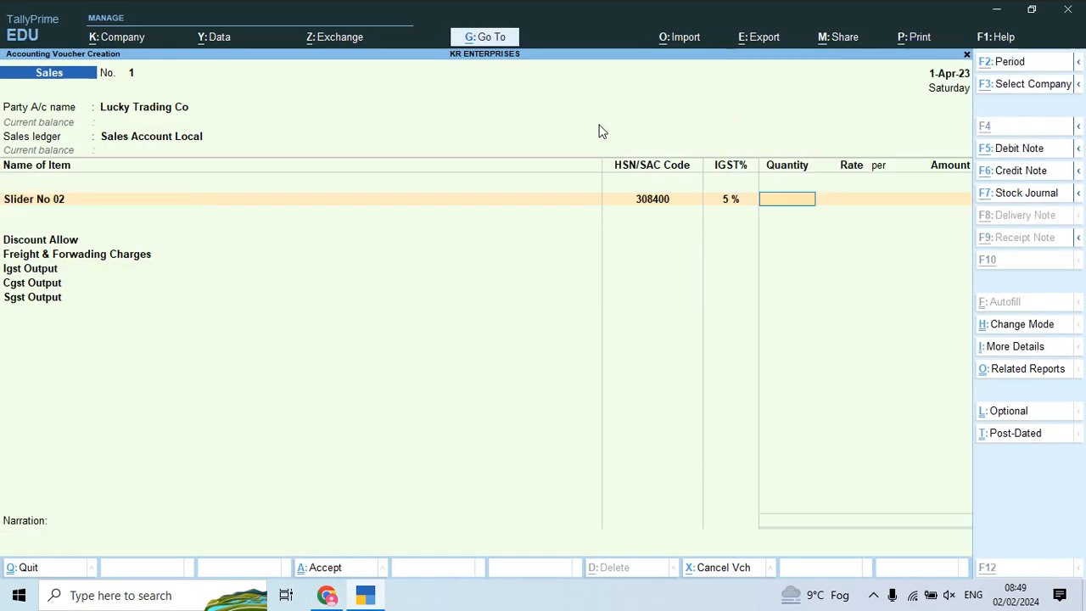
key("alt+Tab")
key("alt+Tab")
type("80")
key("Return")
key("alt+Tab")
key("alt+Tab")
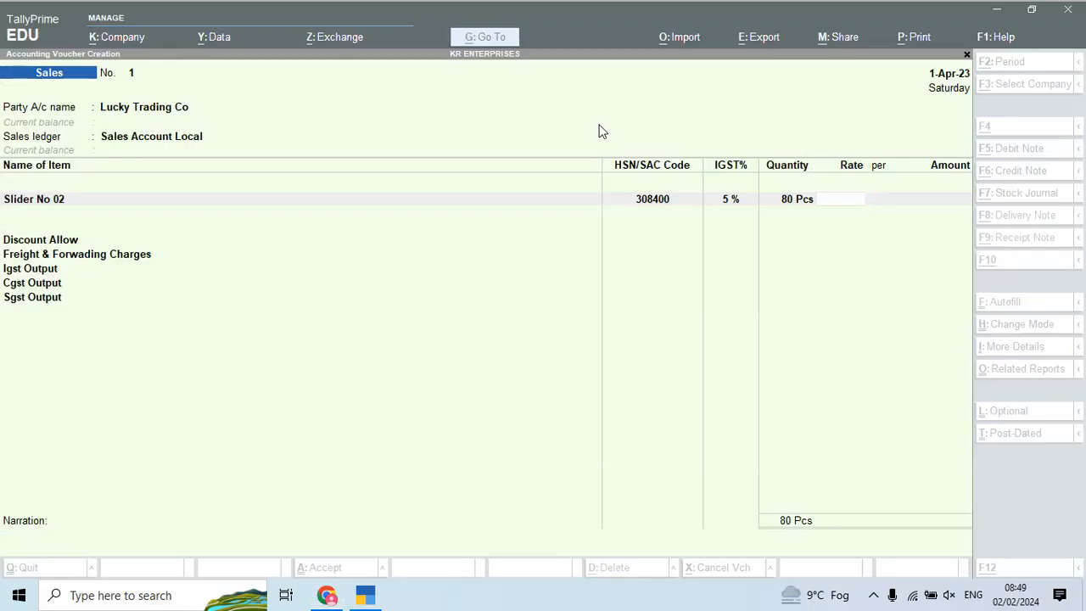
type("405")
key("Return")
key("Return")
key("Return")
key("Return")
key("Return")
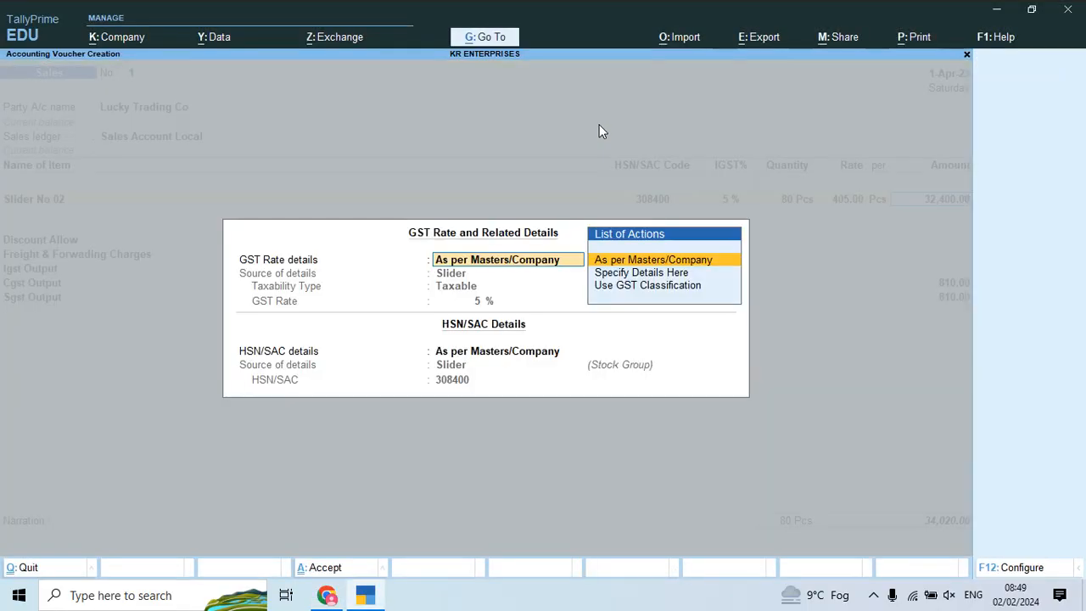
Step: Add Slider No 03 as the second item: 140 Pcs at 405, accepting the GST details
type("Sli")
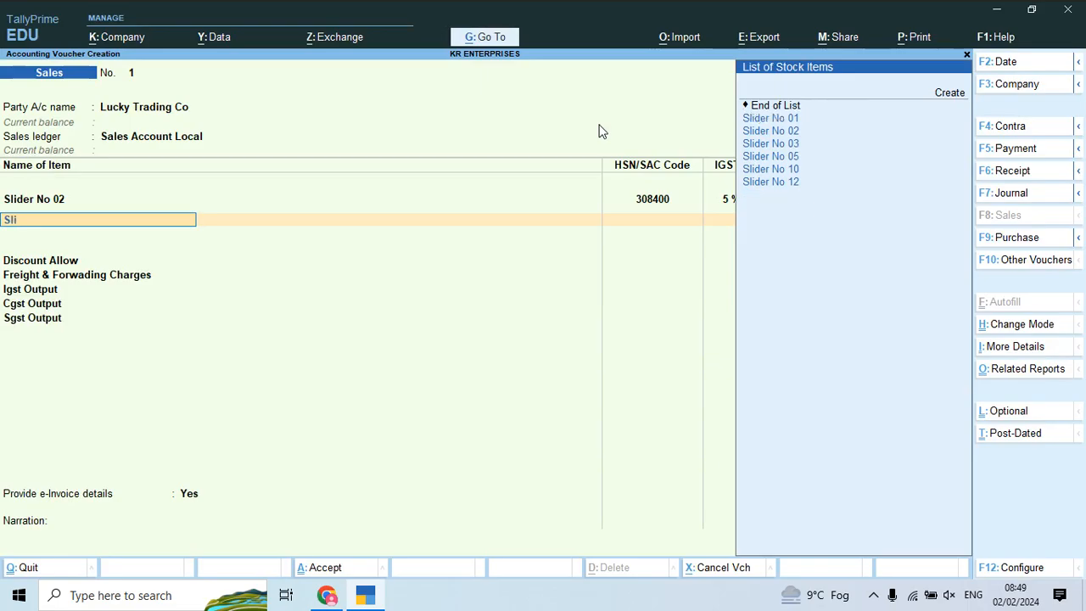
key("alt+Tab")
key("alt+Tab")
key("Down")
key("Down")
key("Return")
key("alt+Tab")
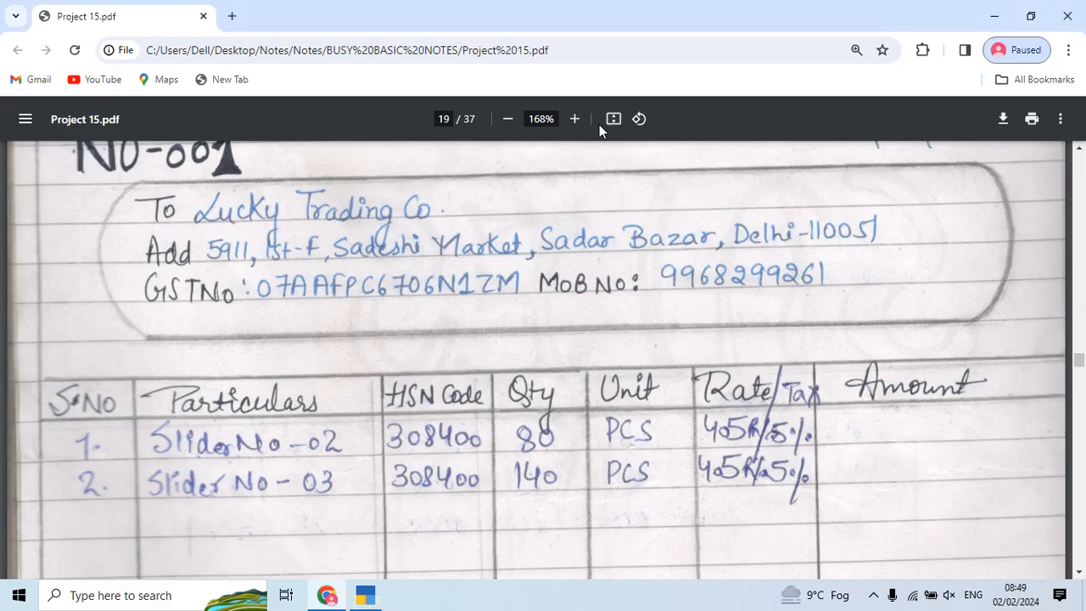
key("alt+Tab")
type("140")
key("Return")
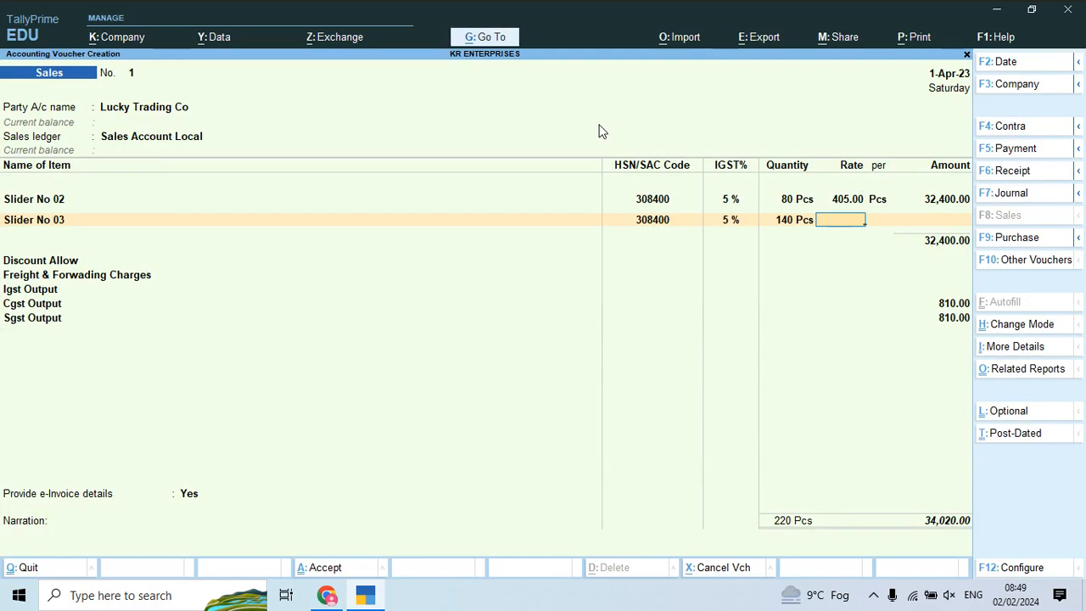
key("alt+Tab")
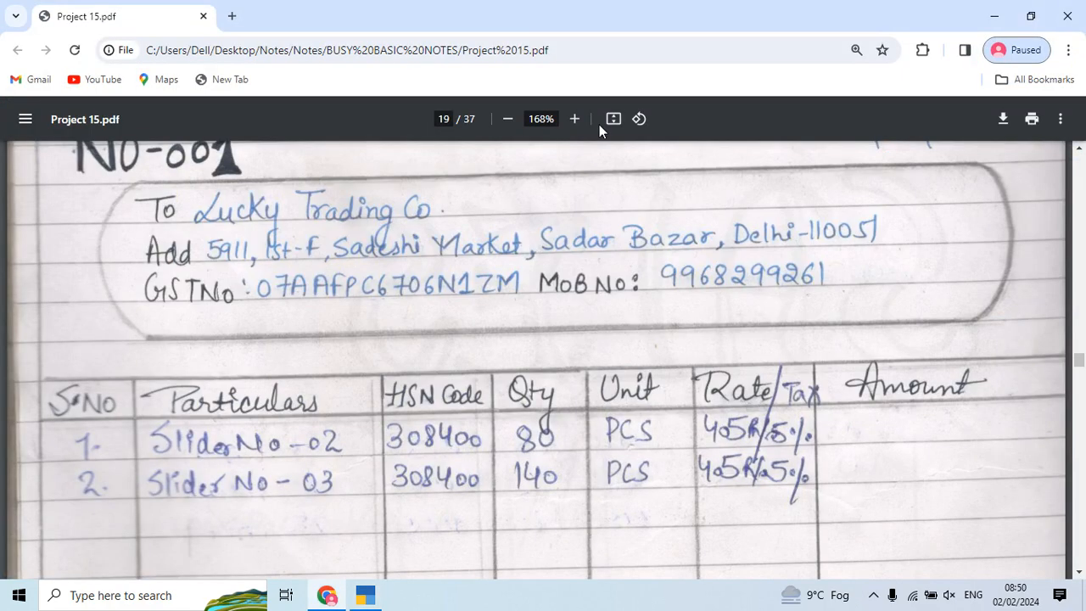
key("alt+Tab")
type("405")
key("Return")
key("Return")
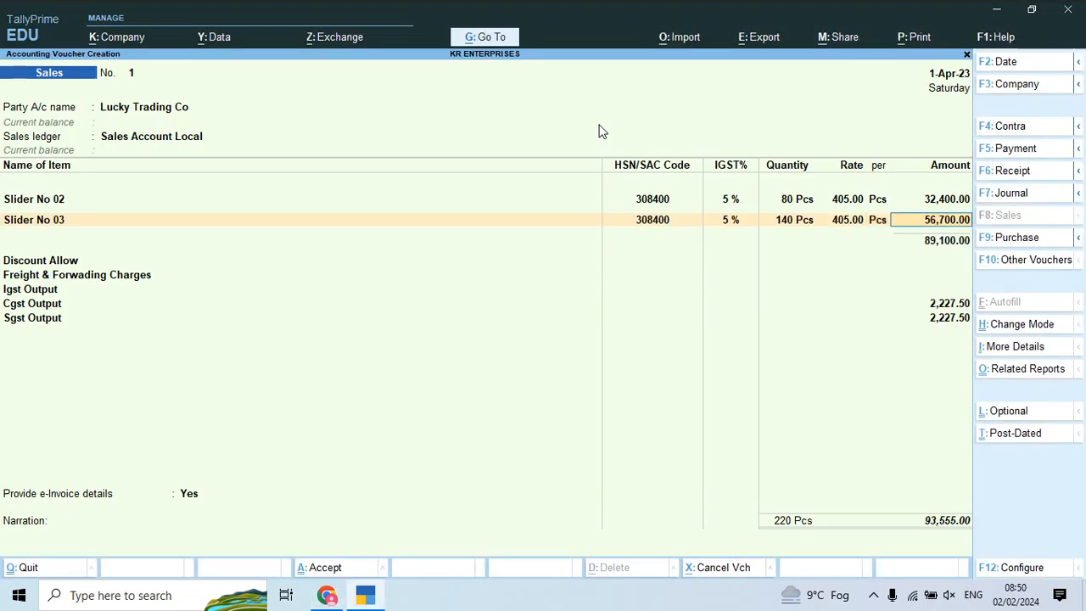
key("Return")
key("Return")
key("Return")
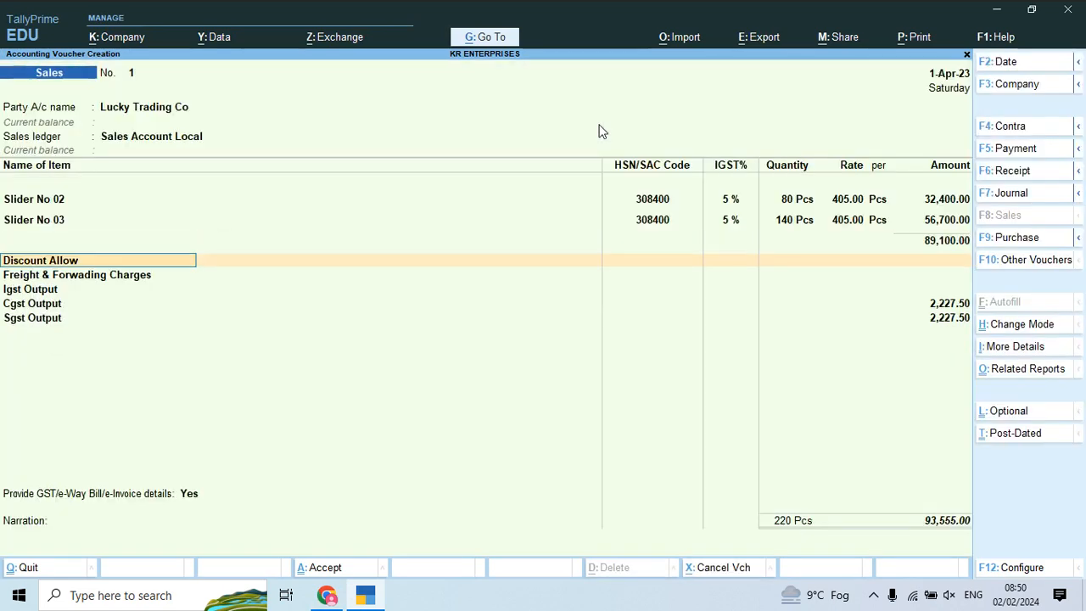
Step: Save the 93,555.00 voucher, decline the e-Invoice prompt, and choose Preview for printing
key("alt")
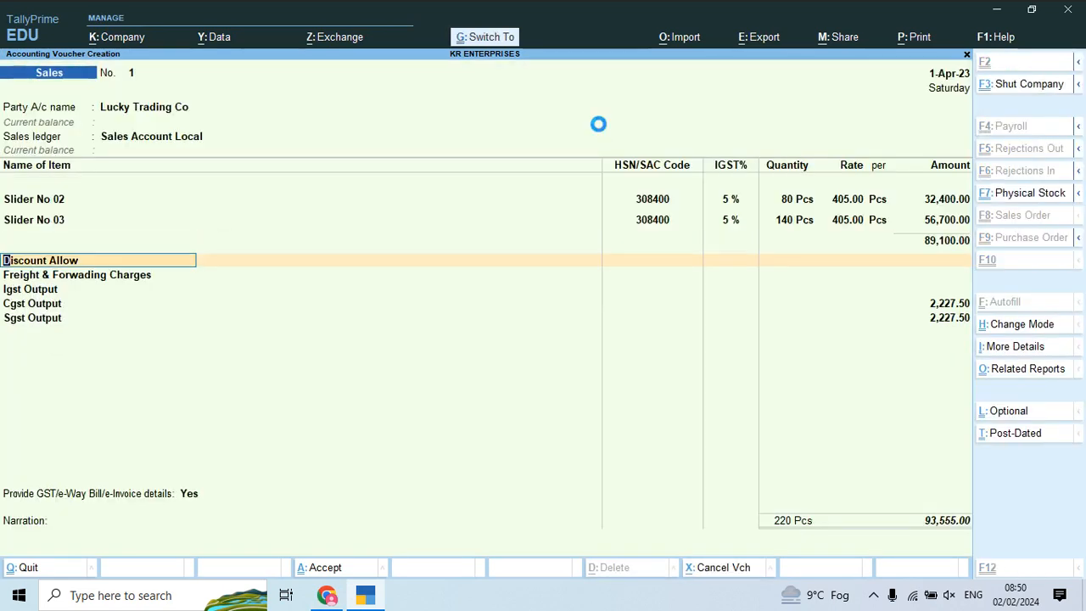
key("ctrl+a")
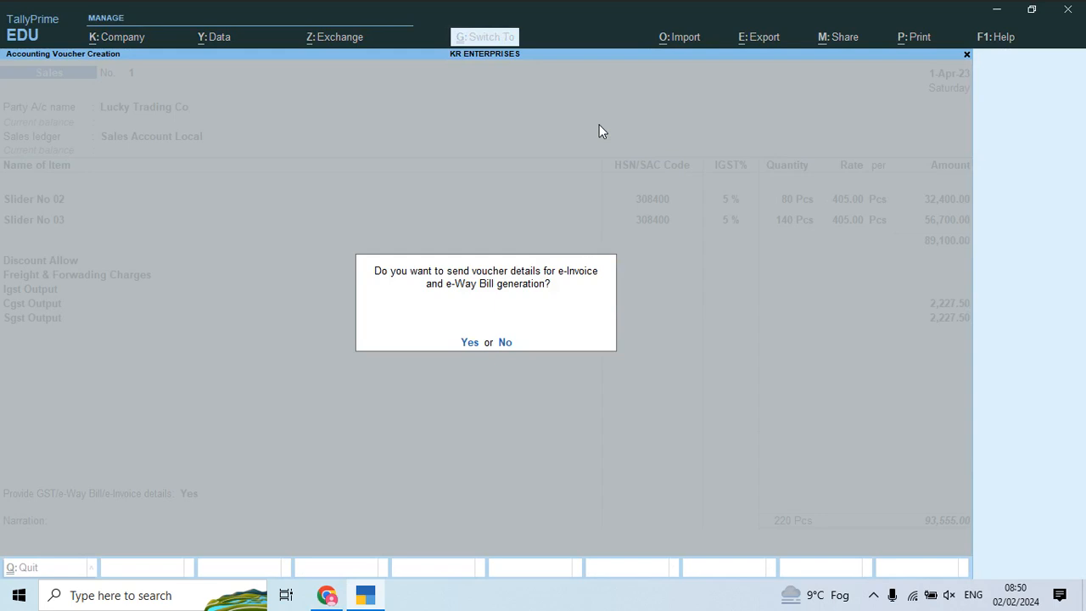
key("n")
key("Left")
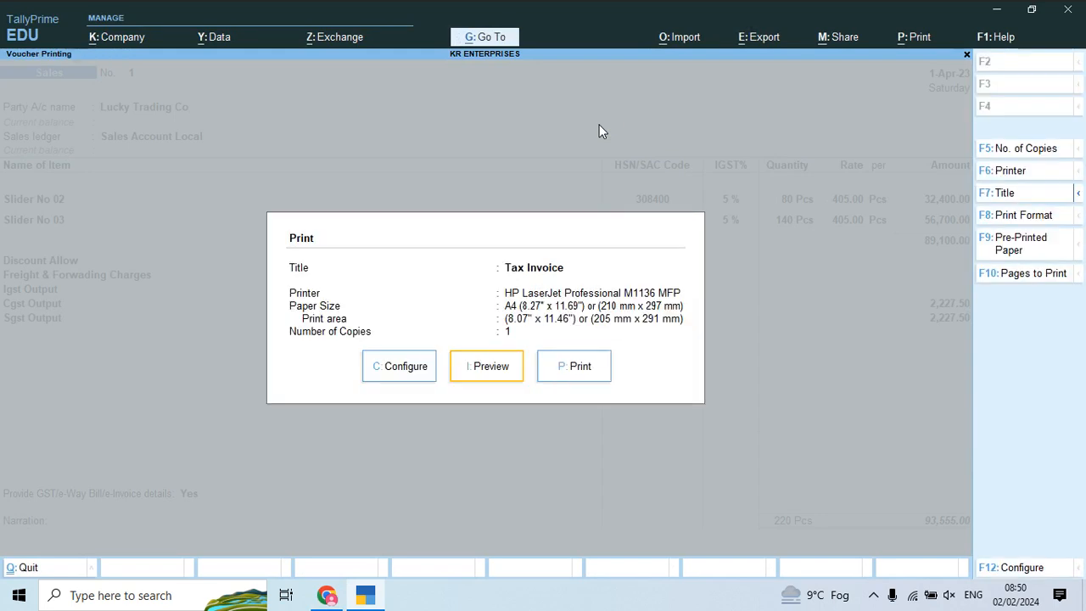
Step: Preview voucher 1's Tax Invoice zoomed to full width, scroll through it, then return to blank voucher No. 2
key("Return")
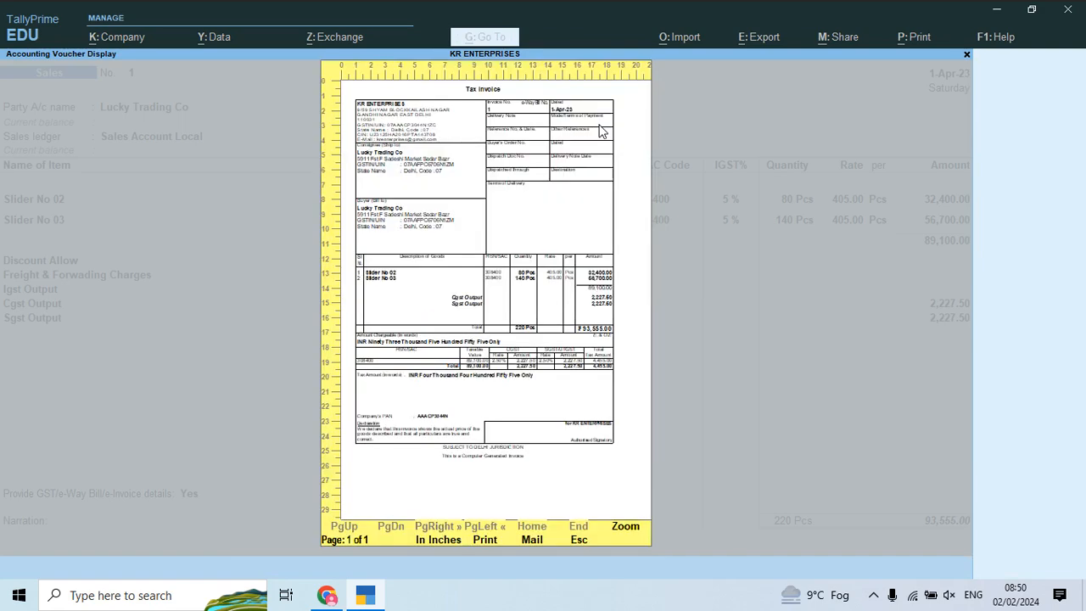
key("Return")
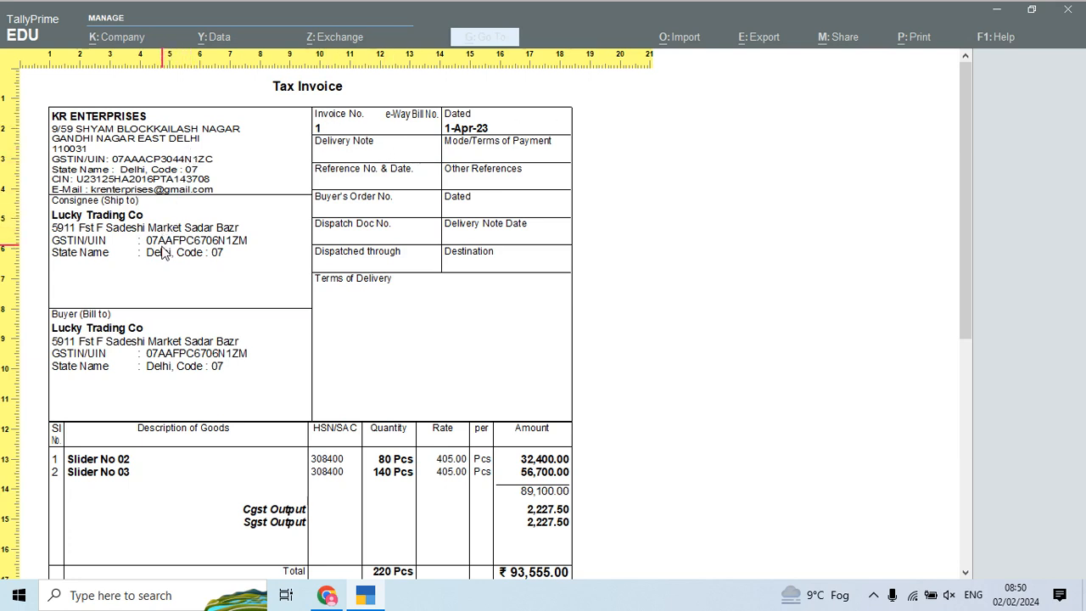
scroll(969, 218, "down", 1)
left_click_drag(970, 218, 972, 394)
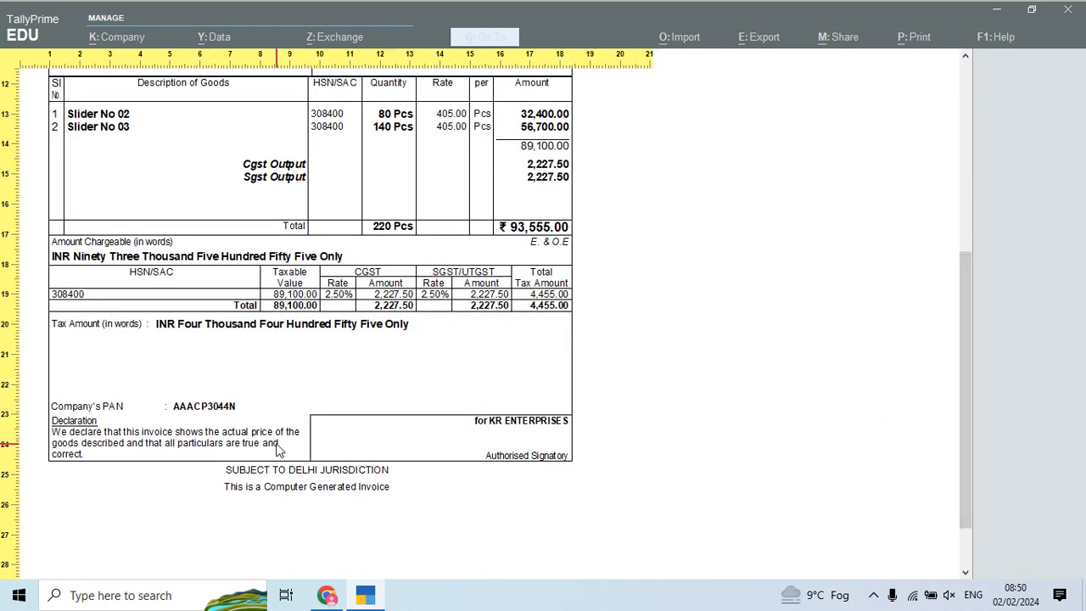
left_click_drag(959, 329, 946, 110)
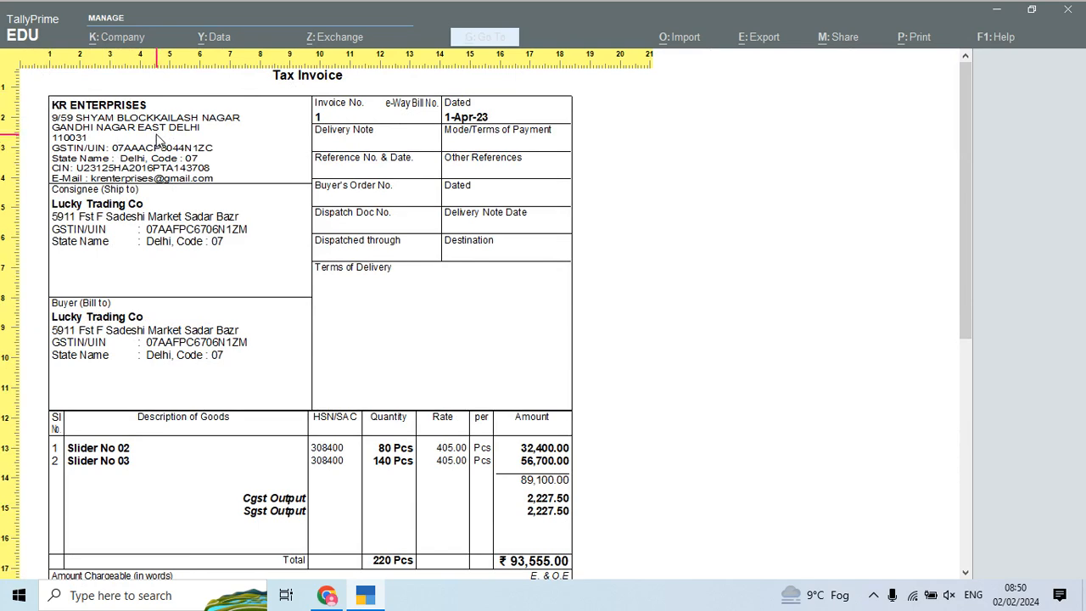
key("Escape")
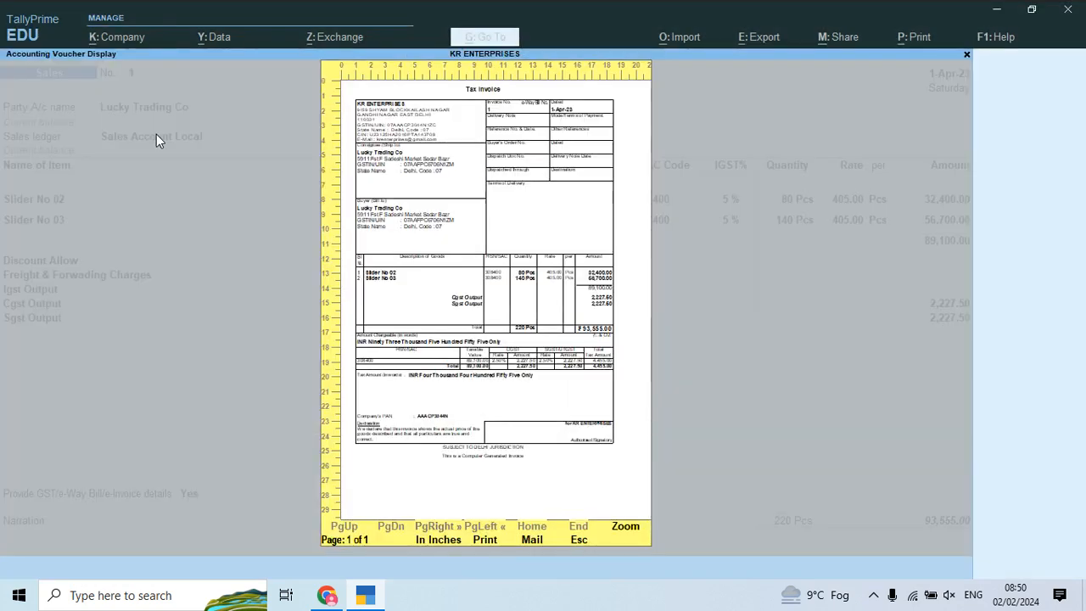
key("Escape")
key("Escape")
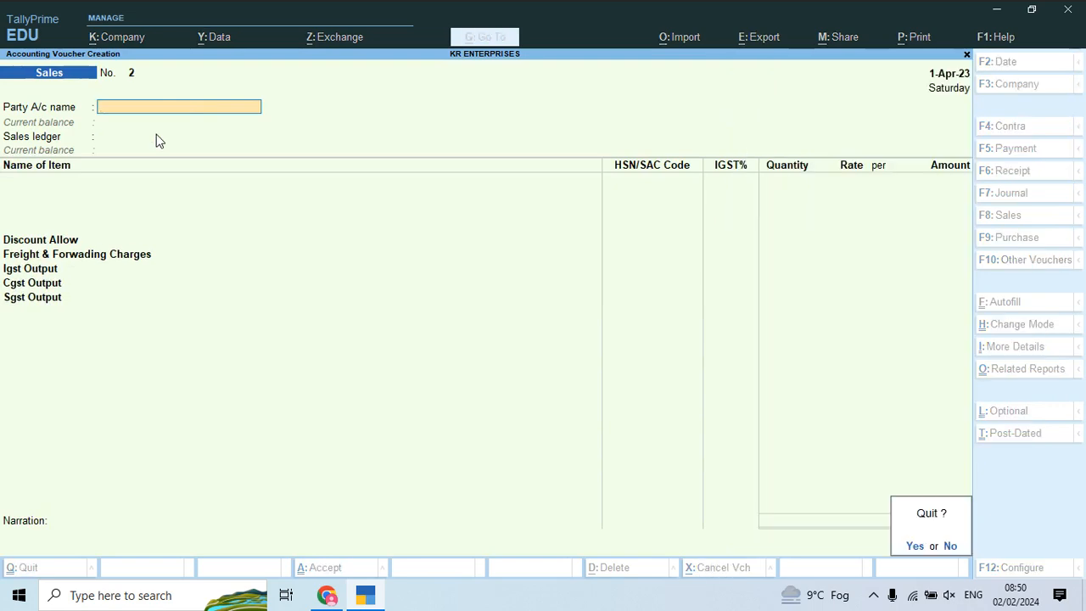
Step: Quit voucher entry and start a new ledger 'Icici bank a/c' under Bank Accounts
key("Return")
key("Up")
key("Up")
key("Up")
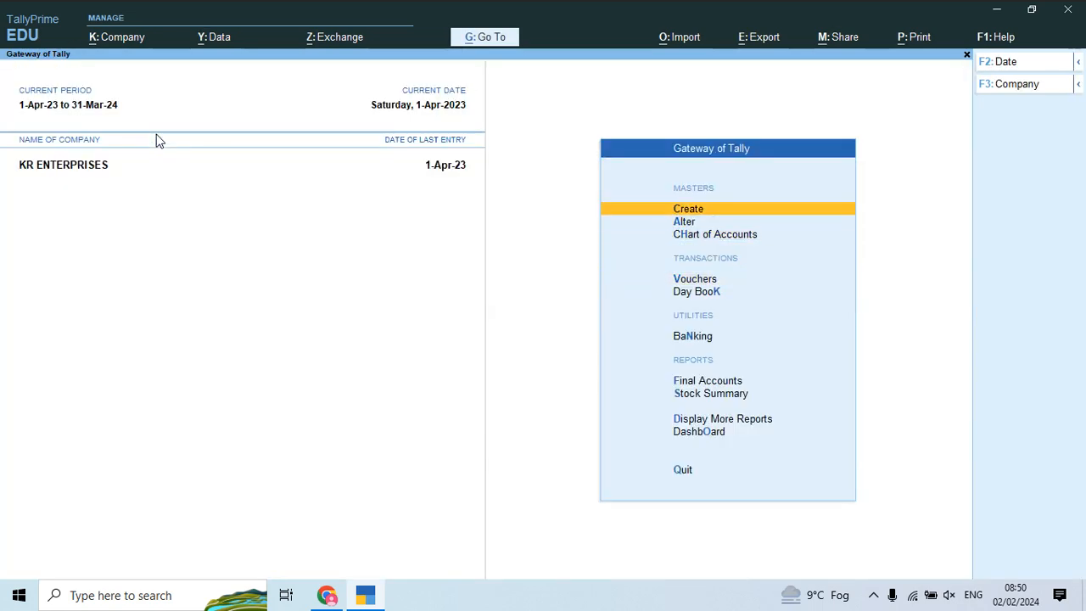
key("Return")
key("Down")
key("Return")
type("Icici bank ")
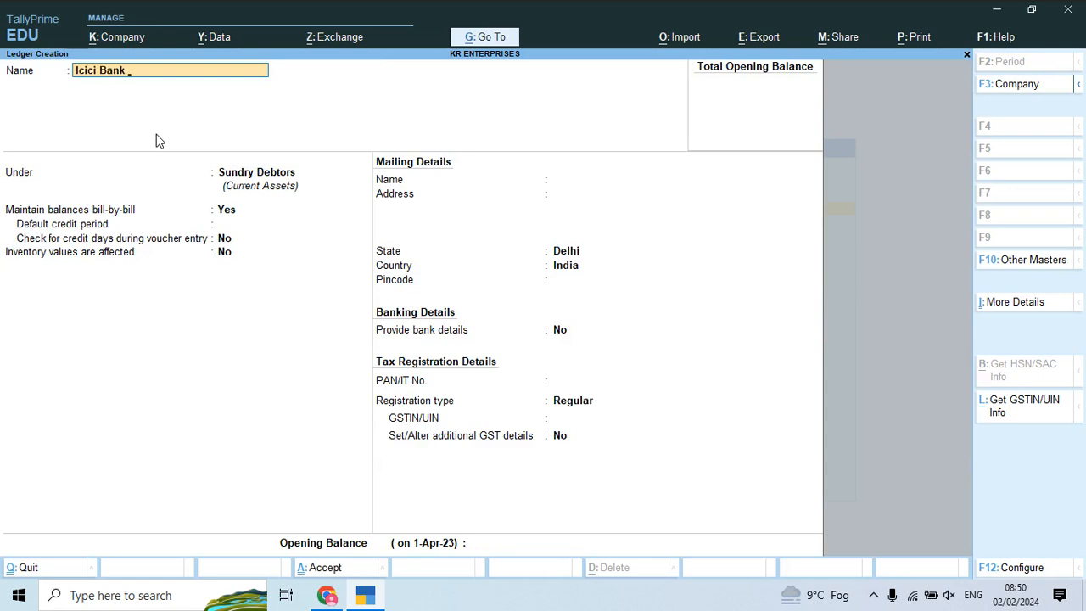
type("a/c")
key("Return")
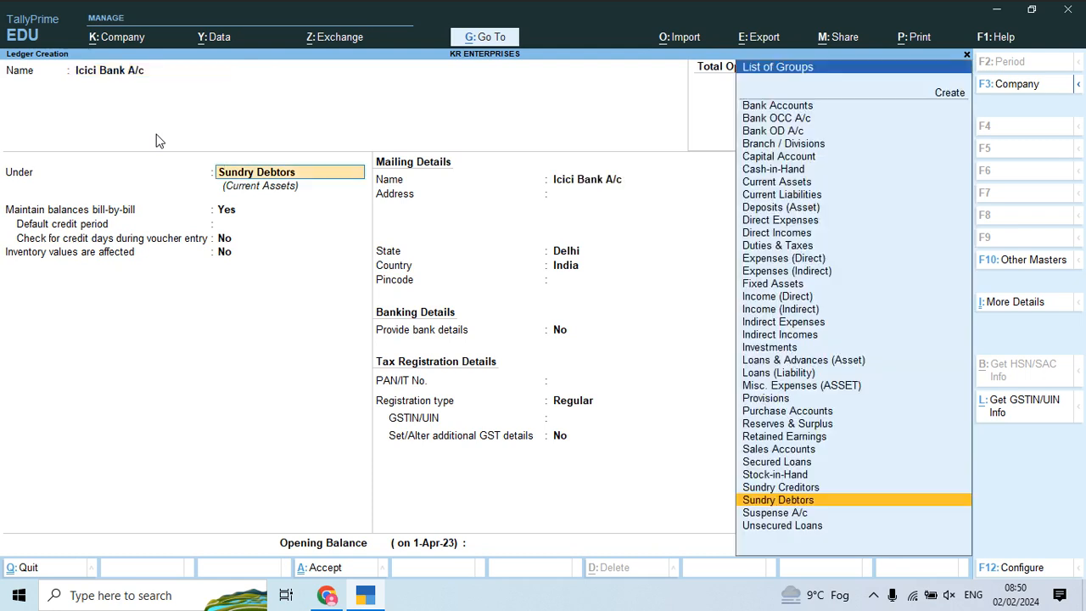
type("bank")
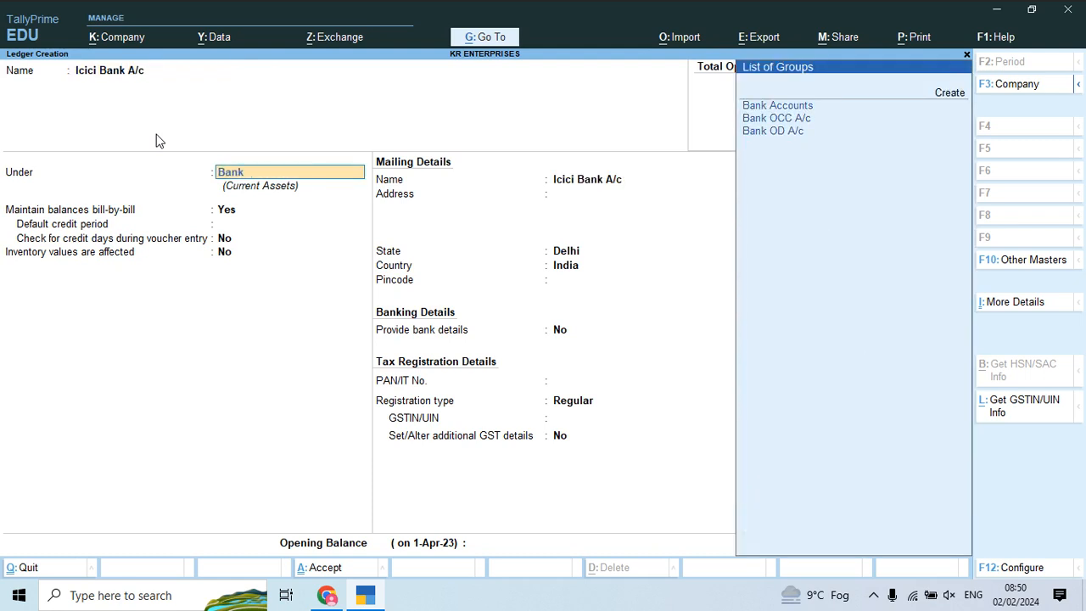
key("Return")
Step: Enter the bank account number, IFS code ICICI1525AD and Gandhi Nagar branch, then save and return to Gateway
key("Return")
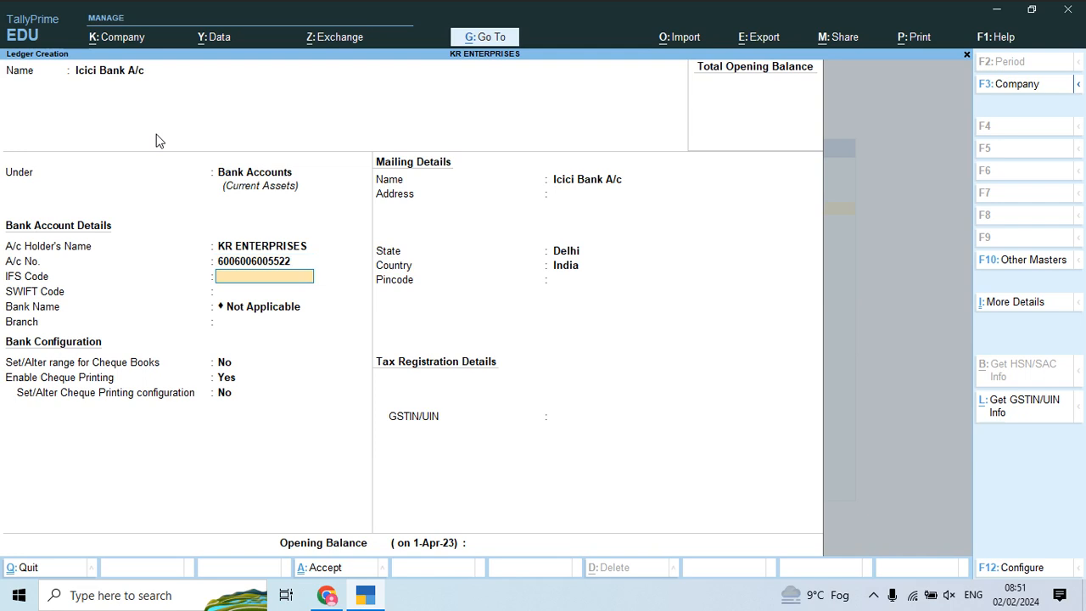
type("ICICI1525AD")
key("Return")
key("Return")
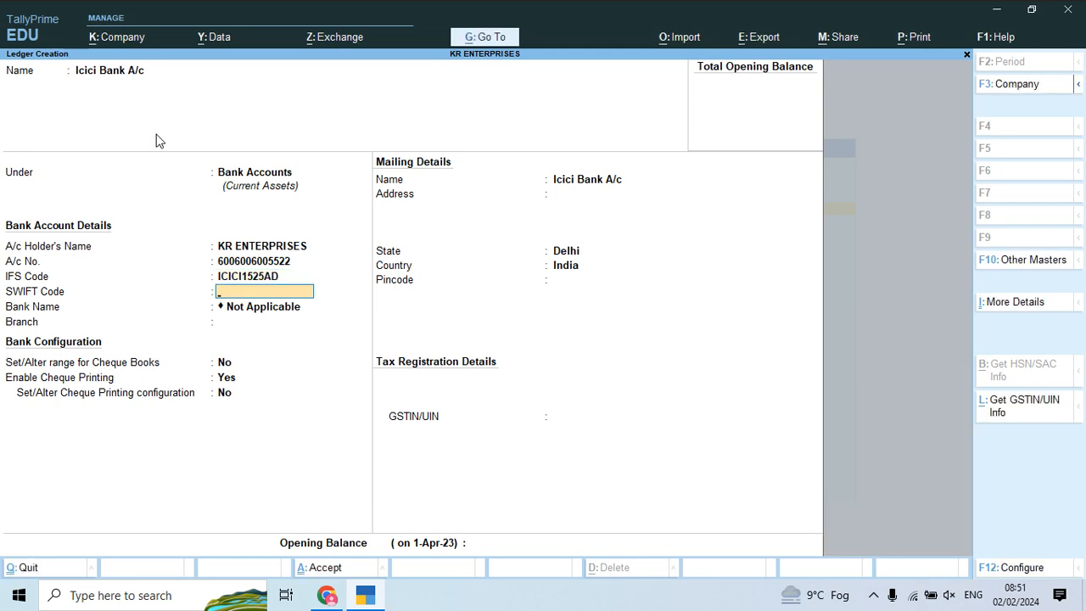
key("Return")
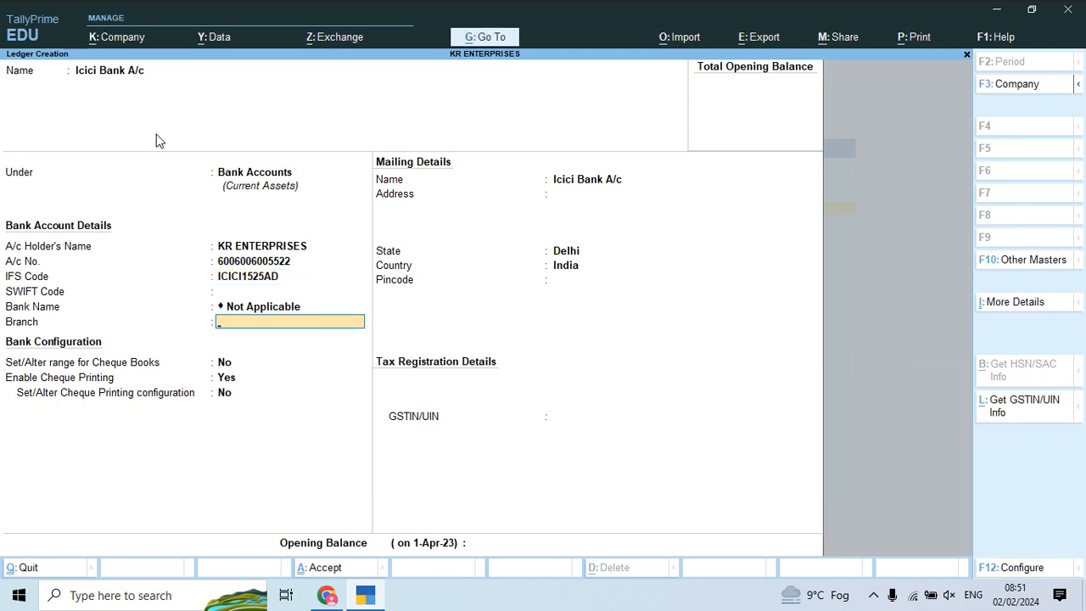
type("Icici Bank")
key("Return")
key("BackSpace")
type("Gandhi Nagar")
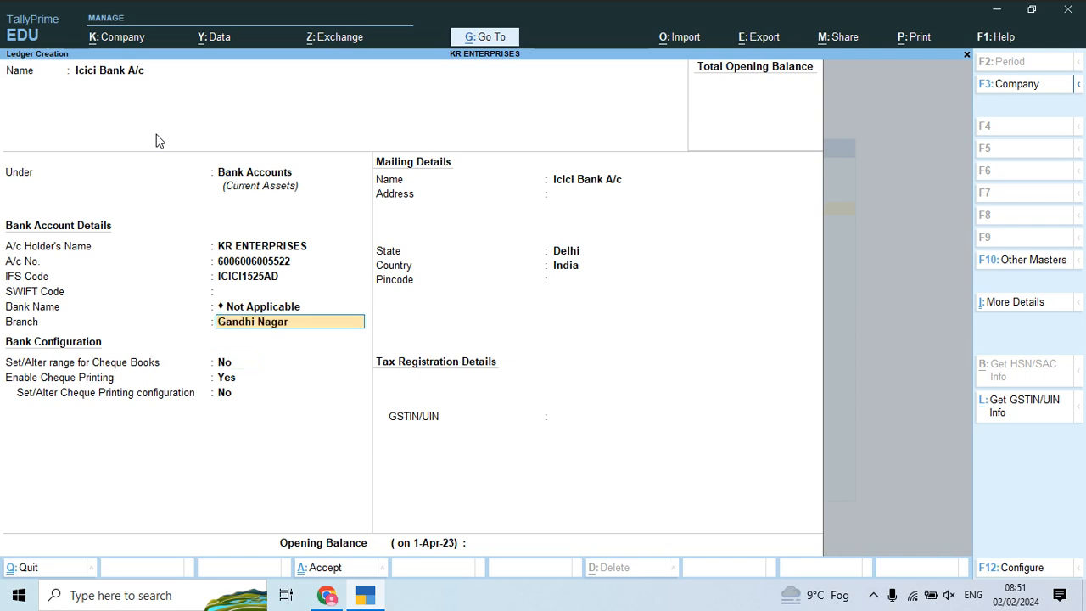
key("Return")
key("ctrl")
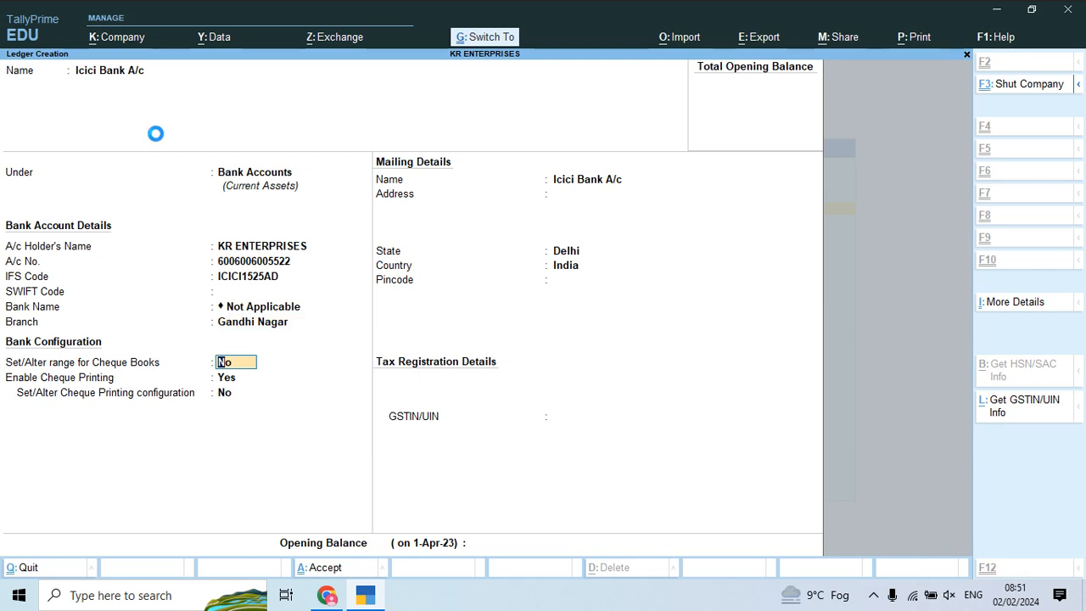
key("ctrl+a")
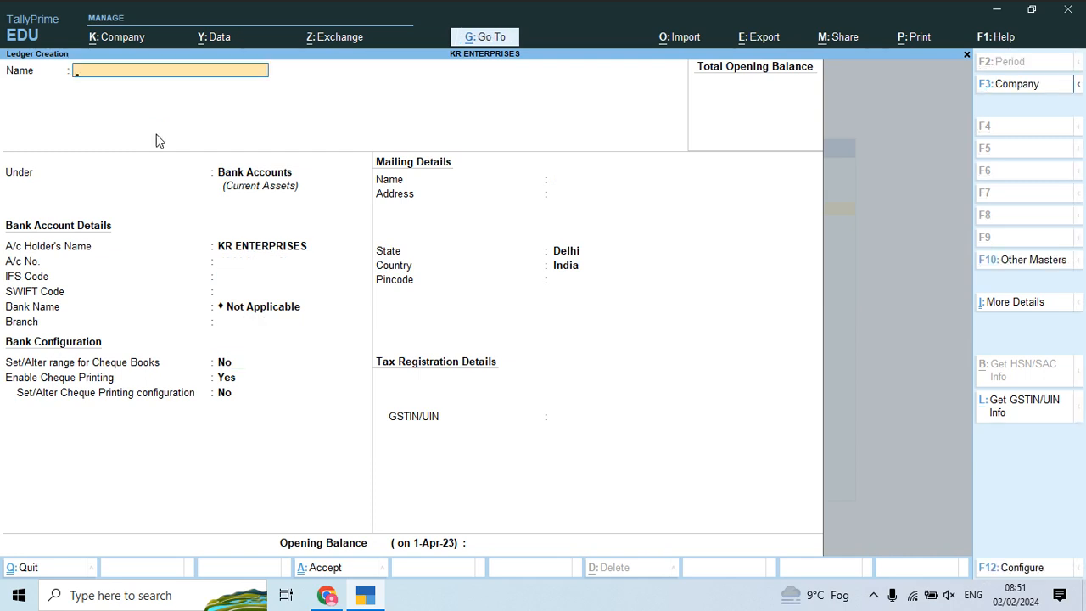
key("Escape")
key("y")
key("Escape")
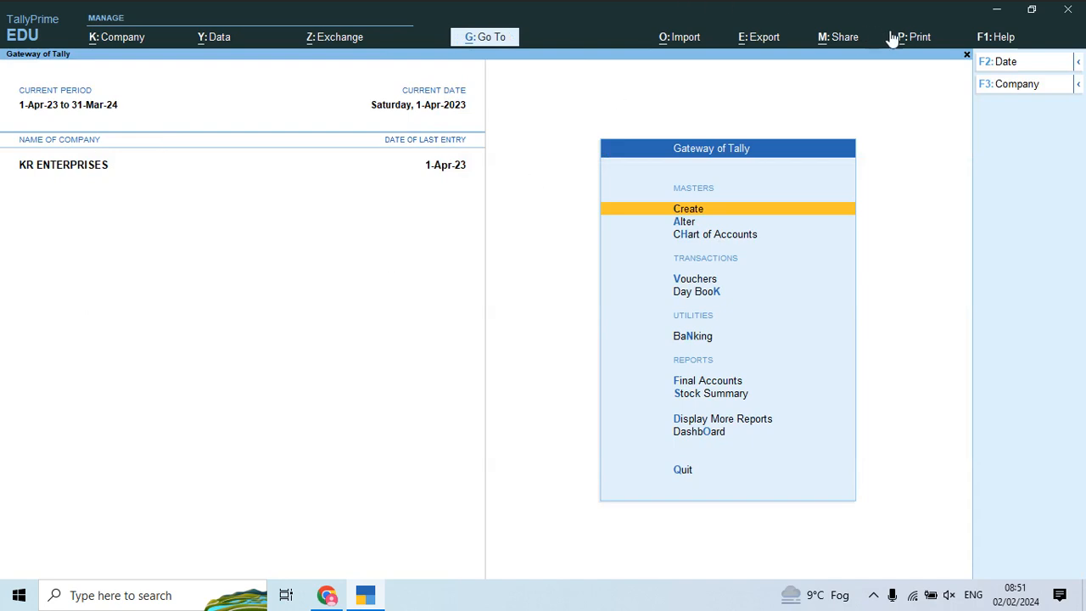
Step: In Print Configuration, set Include company logo to Yes using Downloads\download.jpeg as the image
left_click(918, 44)
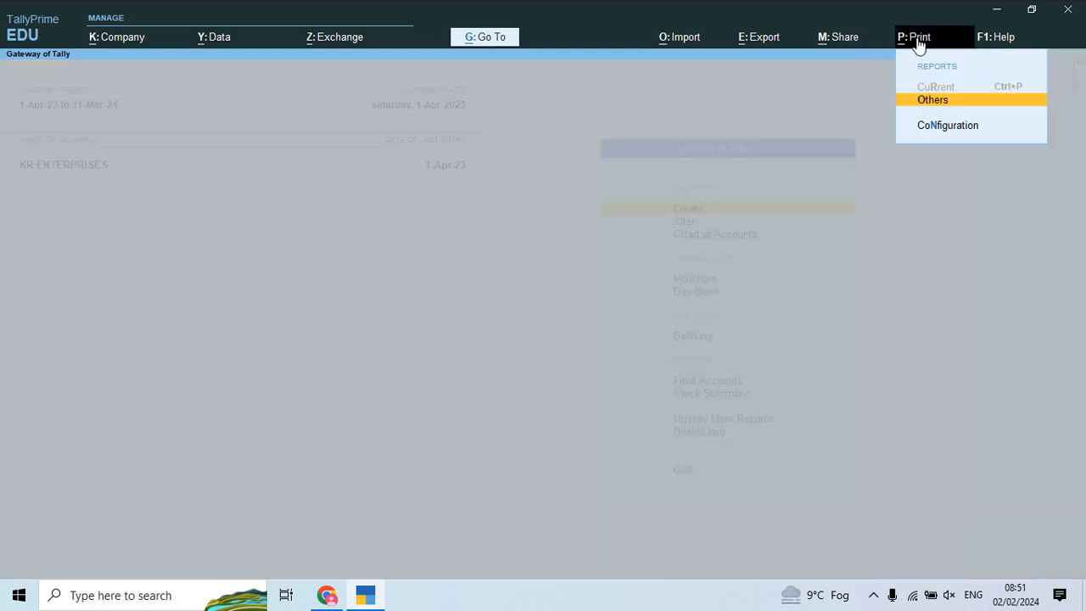
key("Down")
key("Return")
key("Down")
key("Down")
key("Down")
key("Down")
key("Down")
key("Down")
key("Down")
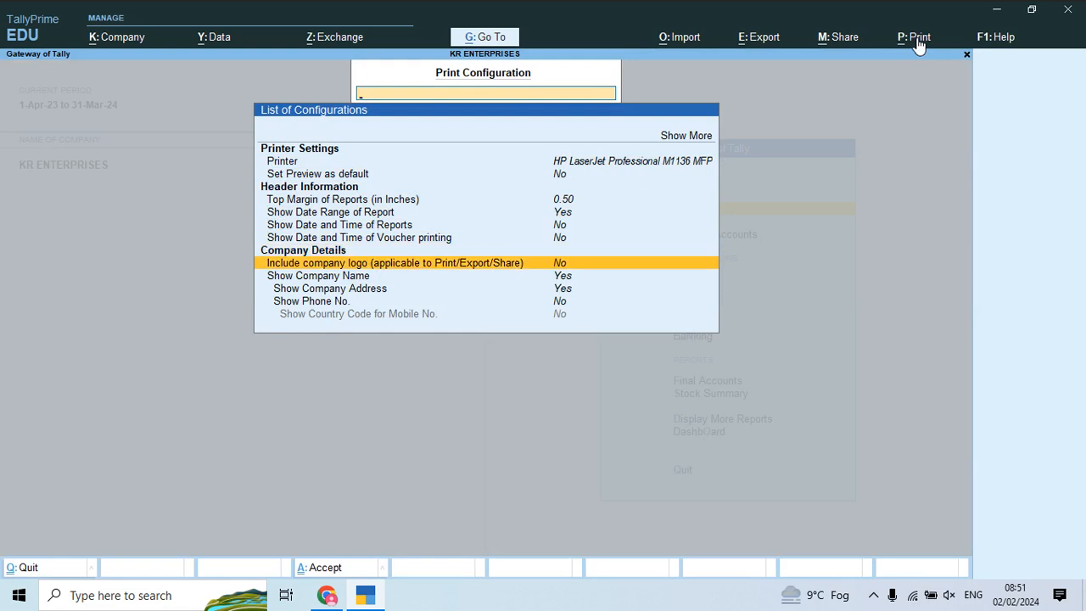
key("Return")
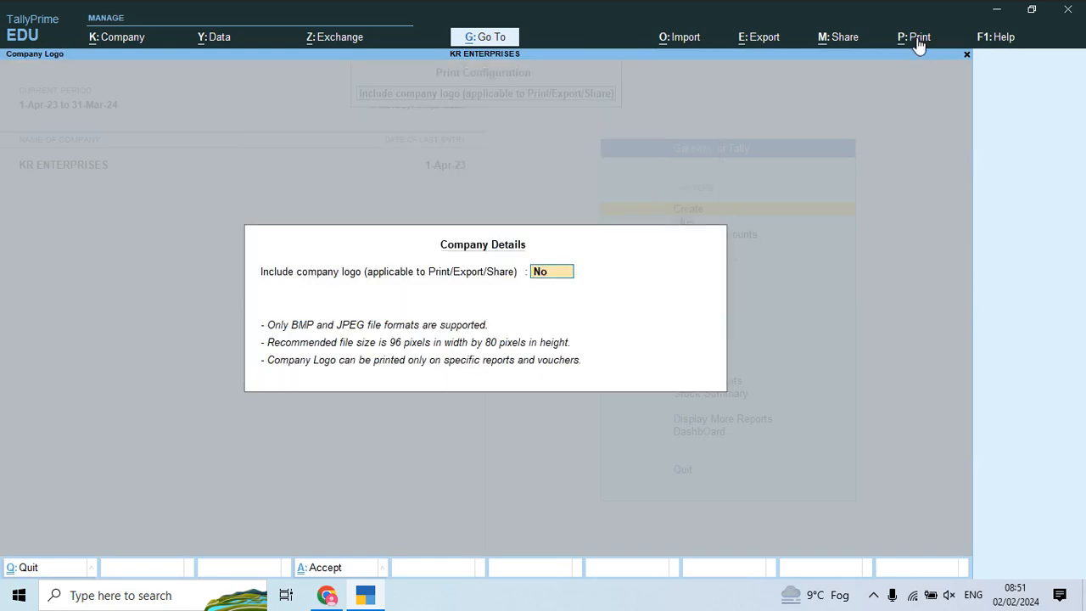
type("y")
key("Return")
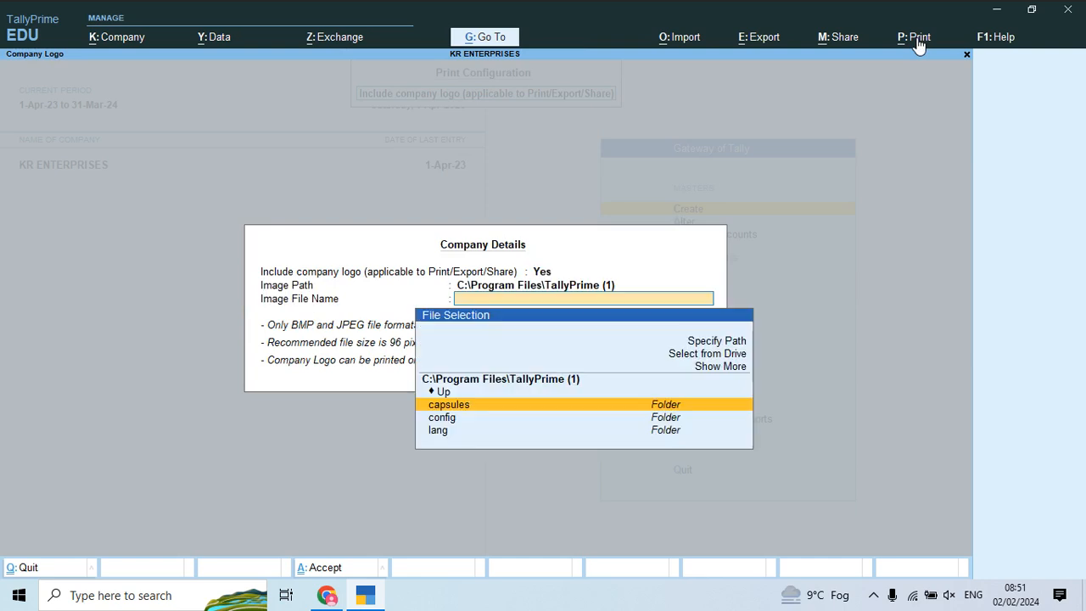
key("Up")
key("Up")
key("Up")
key("Up")
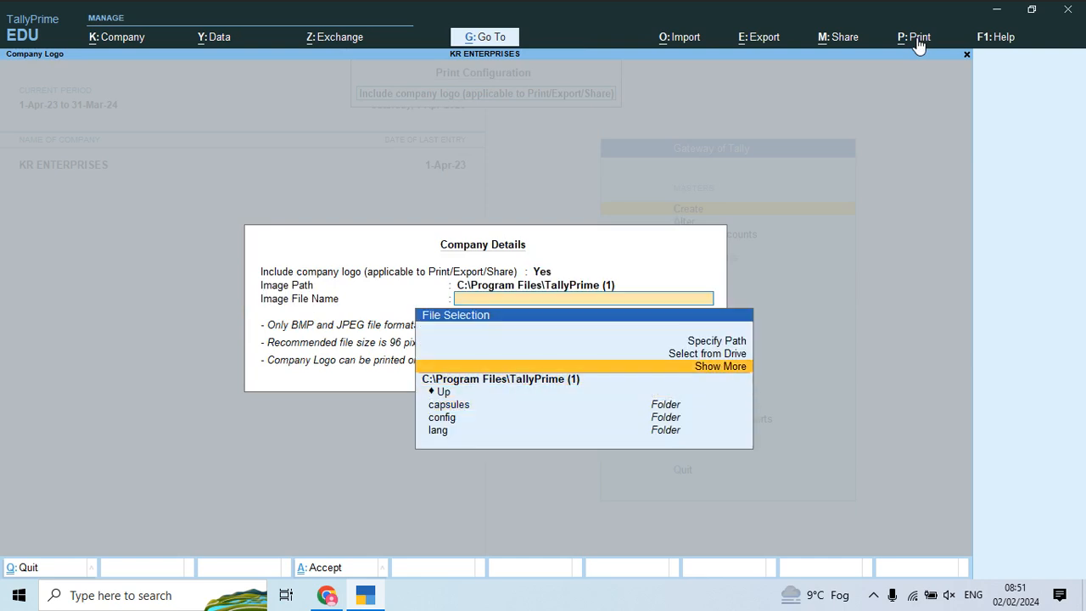
key("Return")
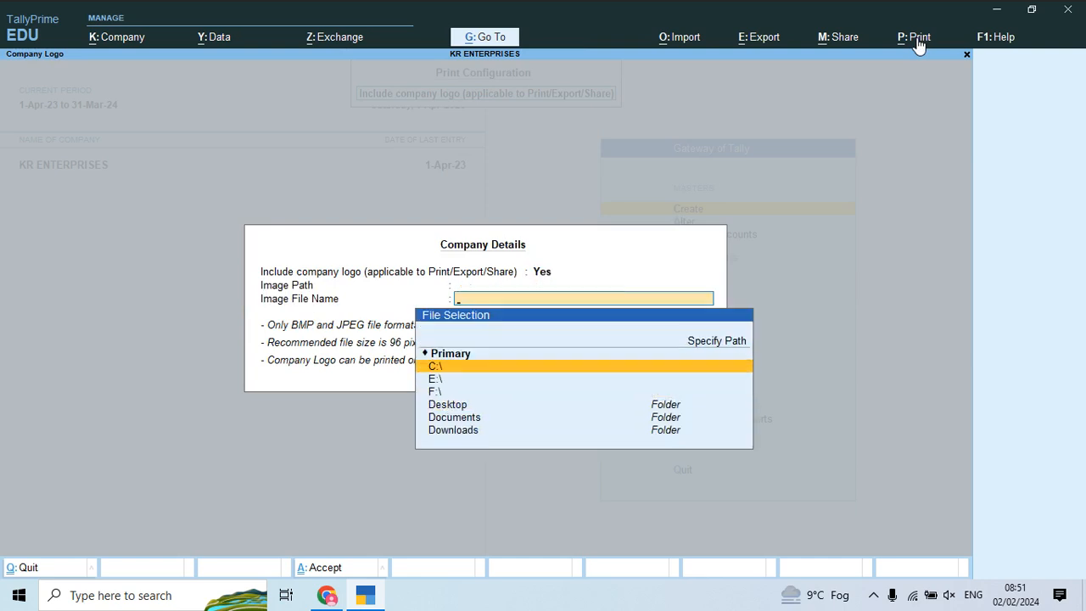
key("Down")
key("Down")
key("Down")
key("Down")
key("Down")
key("Return")
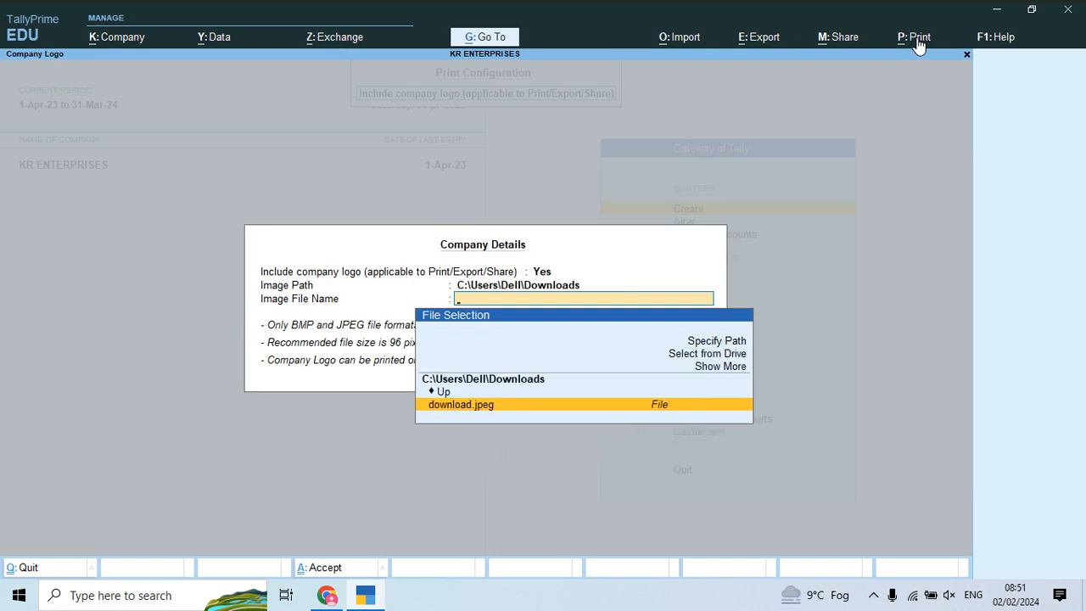
key("Return")
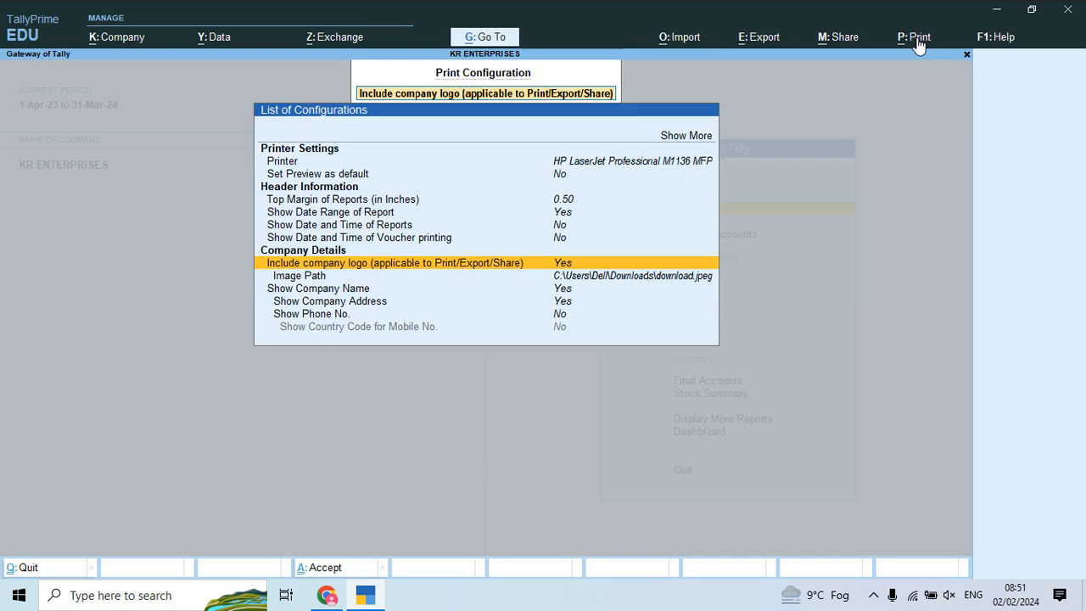
Step: View download.jpeg from the Downloads folder in File Explorer, then return to TallyPrime
key("Escape")
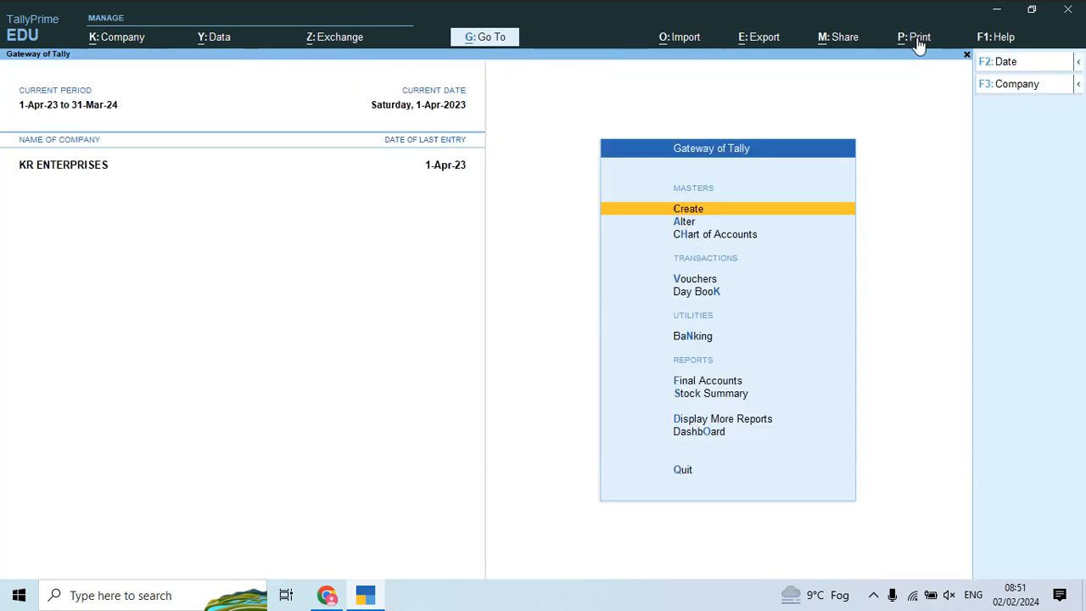
key("super+d")
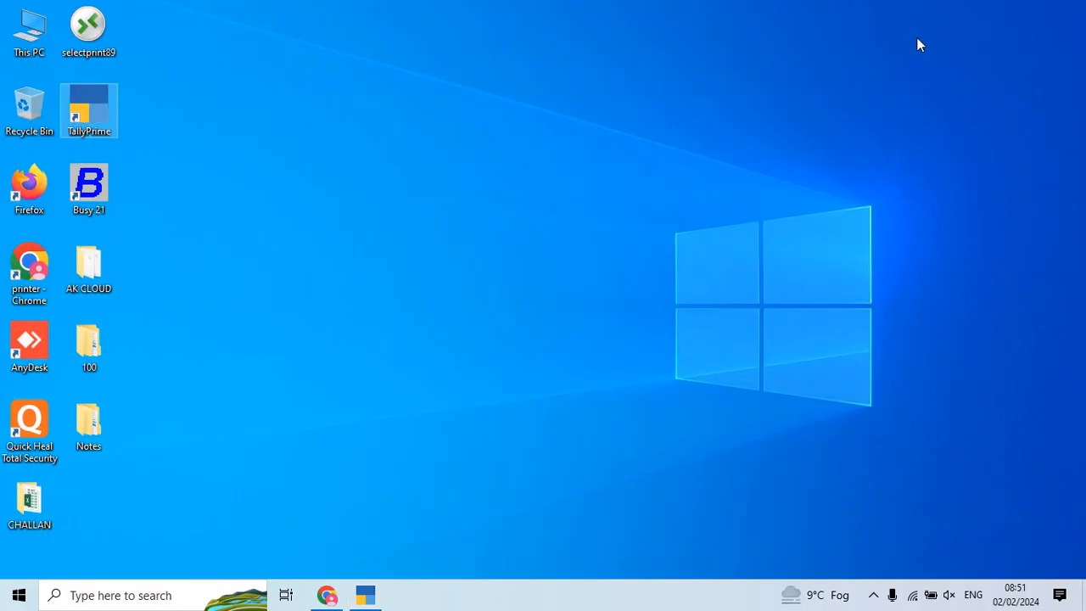
key("Return")
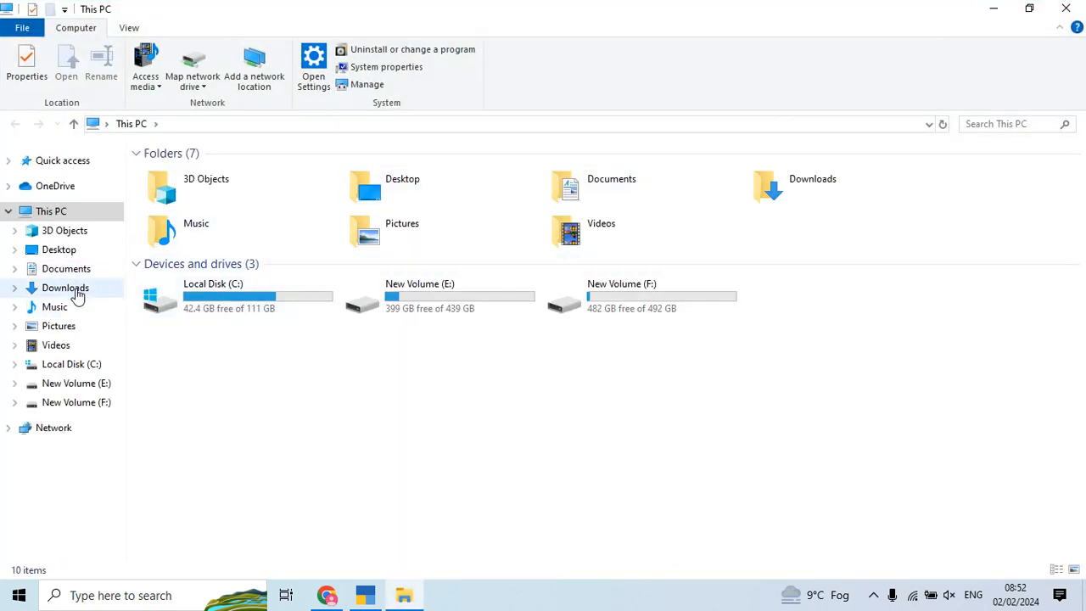
left_click(71, 288)
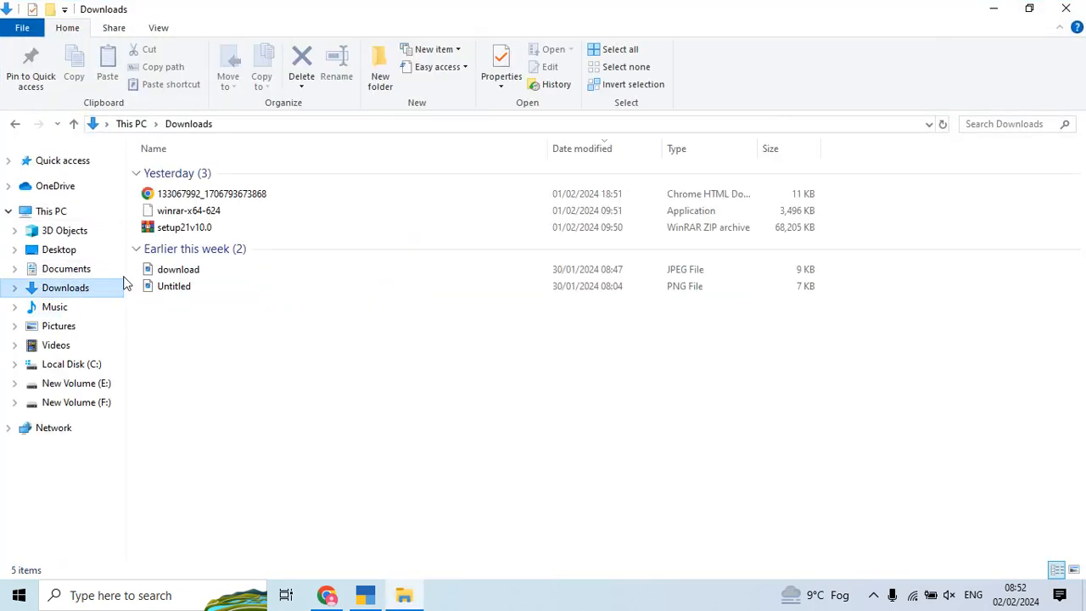
double_click(197, 277)
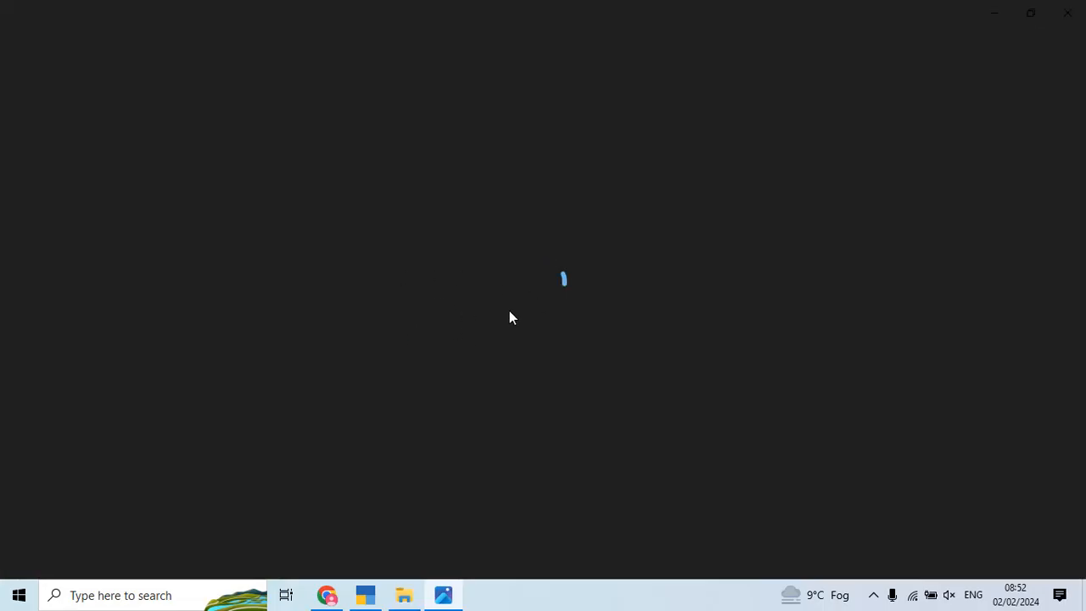
left_click(1067, 12)
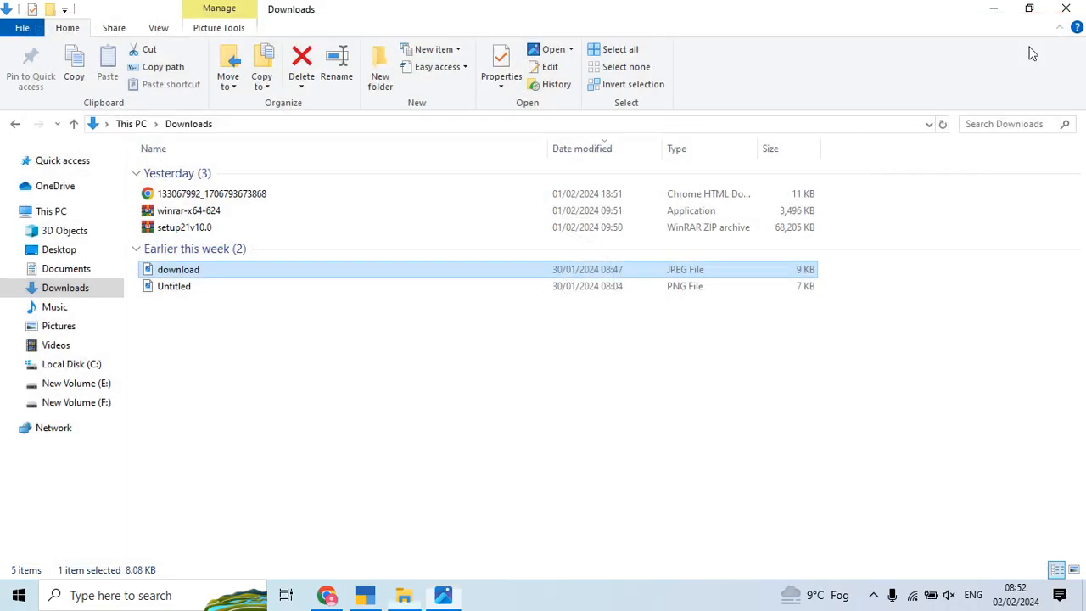
key("alt+Tab")
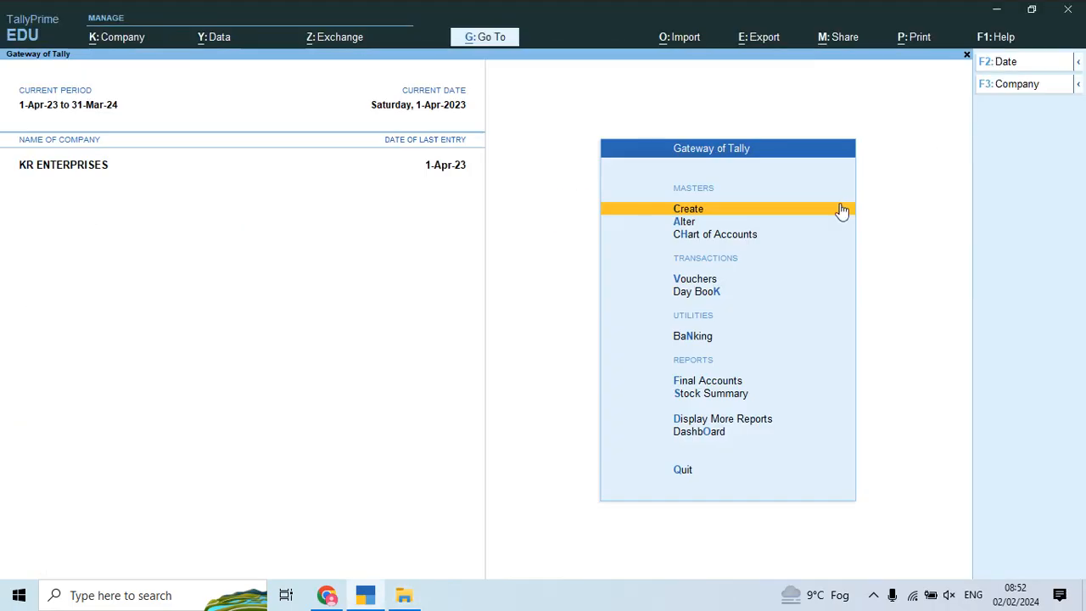
Step: Open a new Sales voucher, close the Downloads window and review the next invoice page
key("Down")
key("Down")
key("Down")
key("Return")
key("alt+Tab")
key("Down")
key("alt+F4")
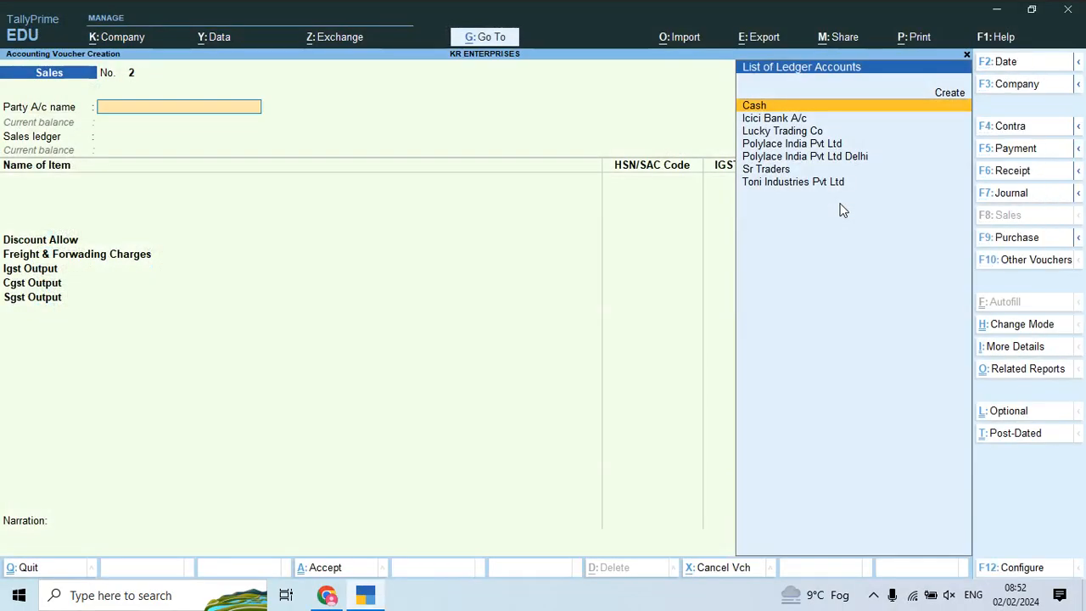
key("alt+Tab")
key("Down")
key("Down")
key("Down")
key("Down")
scroll(842, 209, "down", 10)
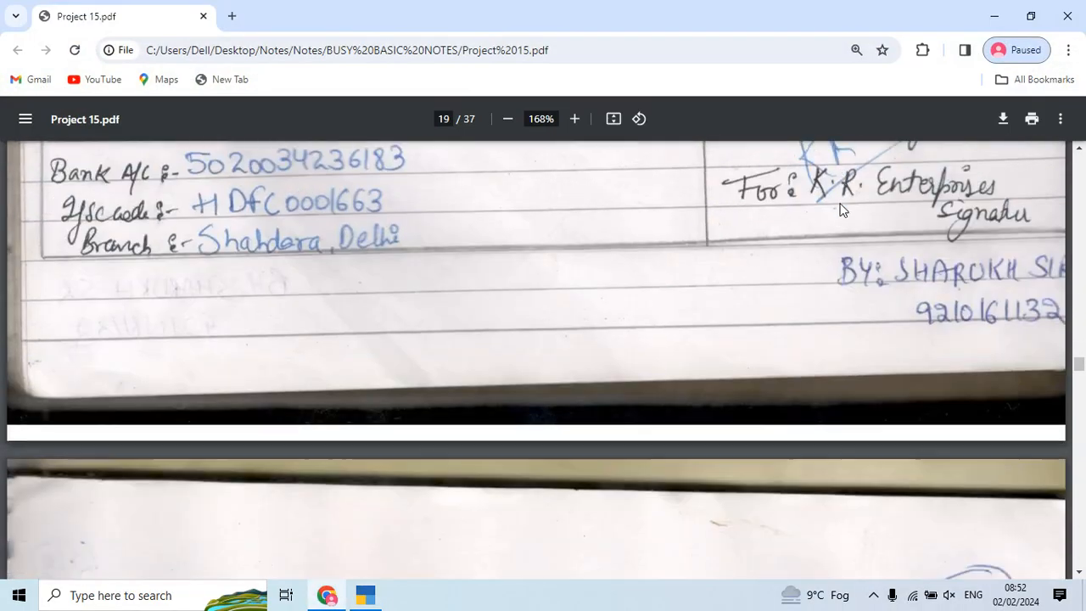
scroll(843, 209, "down", 3)
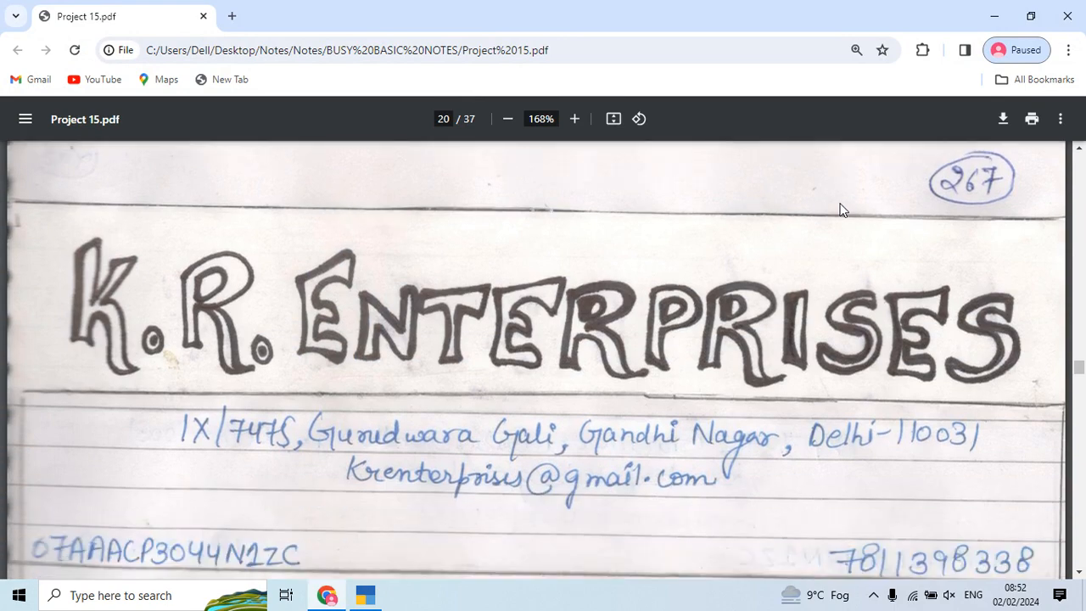
scroll(842, 210, "down", 3)
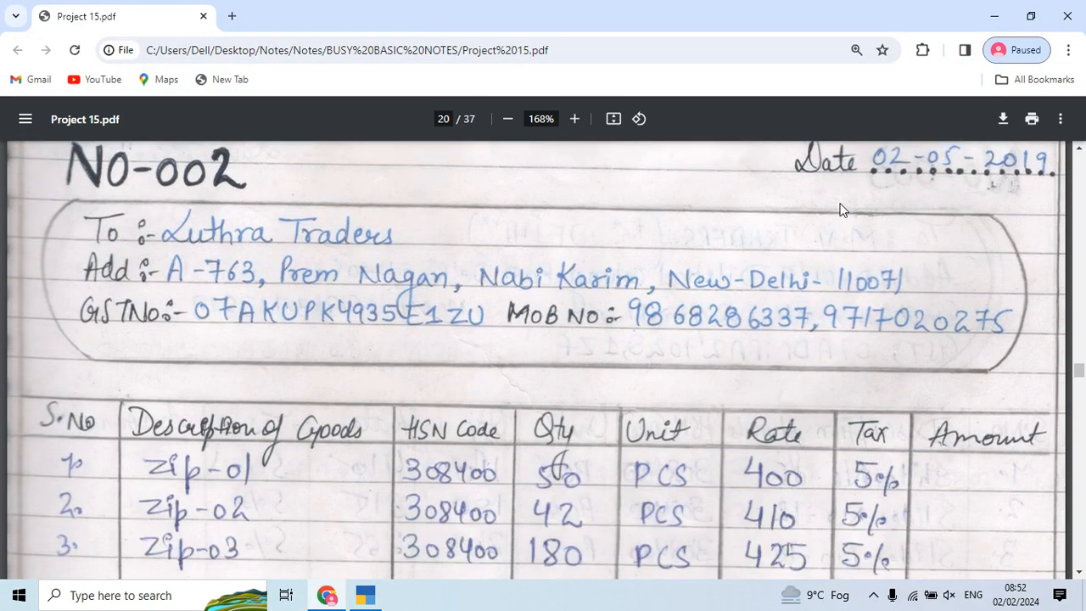
key("alt+Tab")
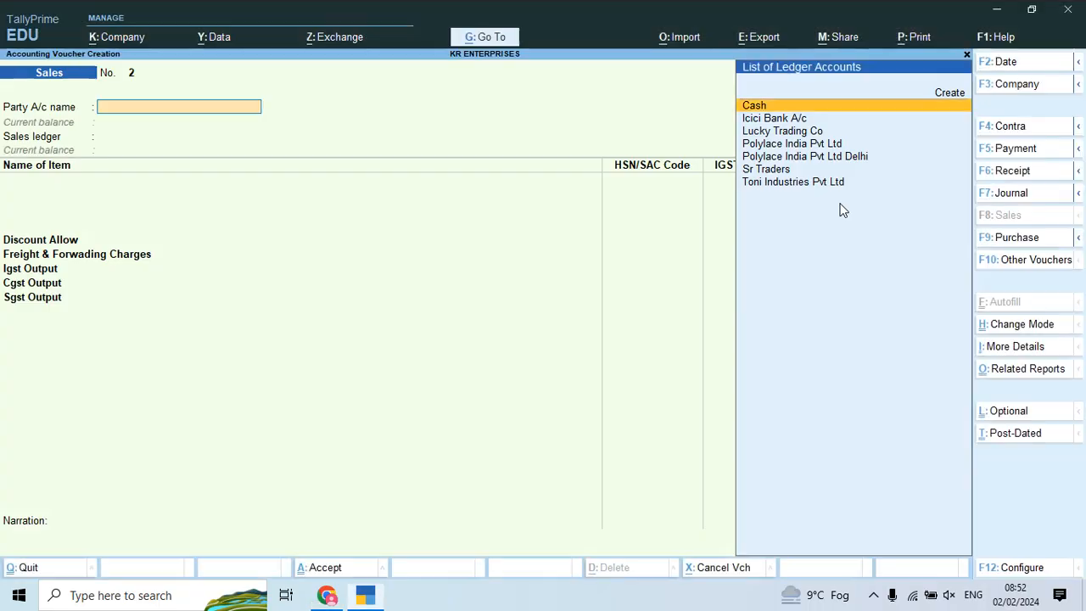
Step: Create party ledger 'Luthra Traders' under the Sundry Debtors group
key("alt+c")
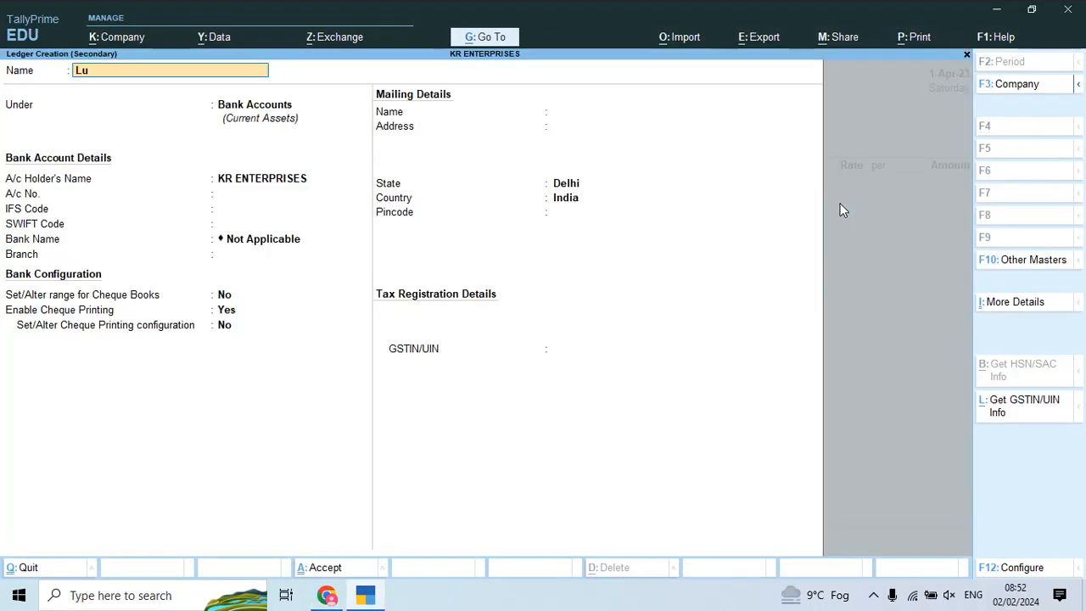
type("Luthra Traders")
key("Return")
type("Sun")
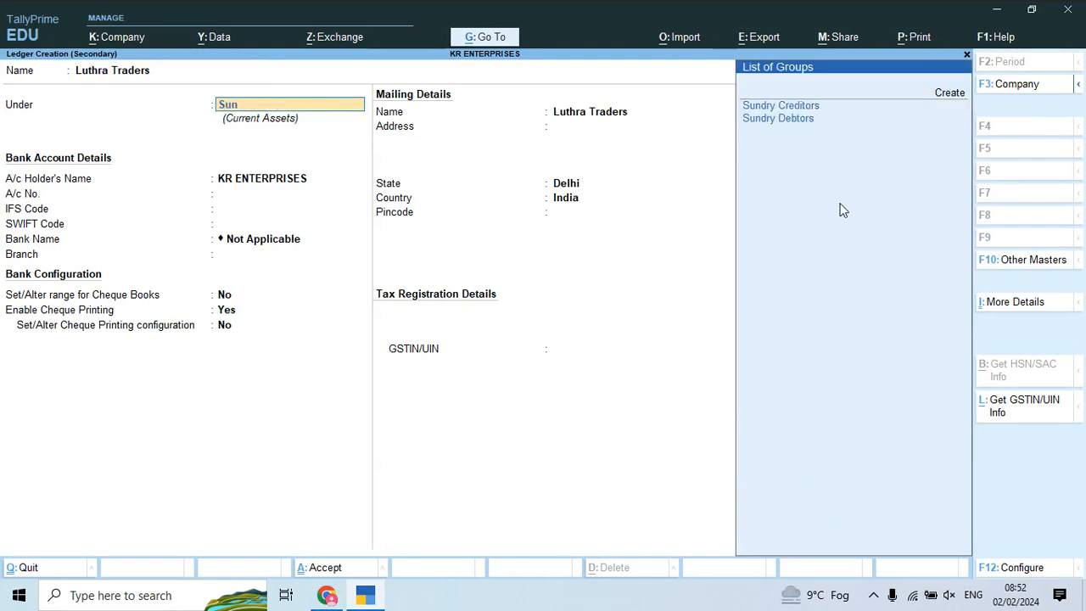
key("Down")
key("Return")
key("Return")
key("Return")
key("Return")
key("Return")
key("Return")
key("Return")
key("Return")
key("Return")
key("alt+Tab")
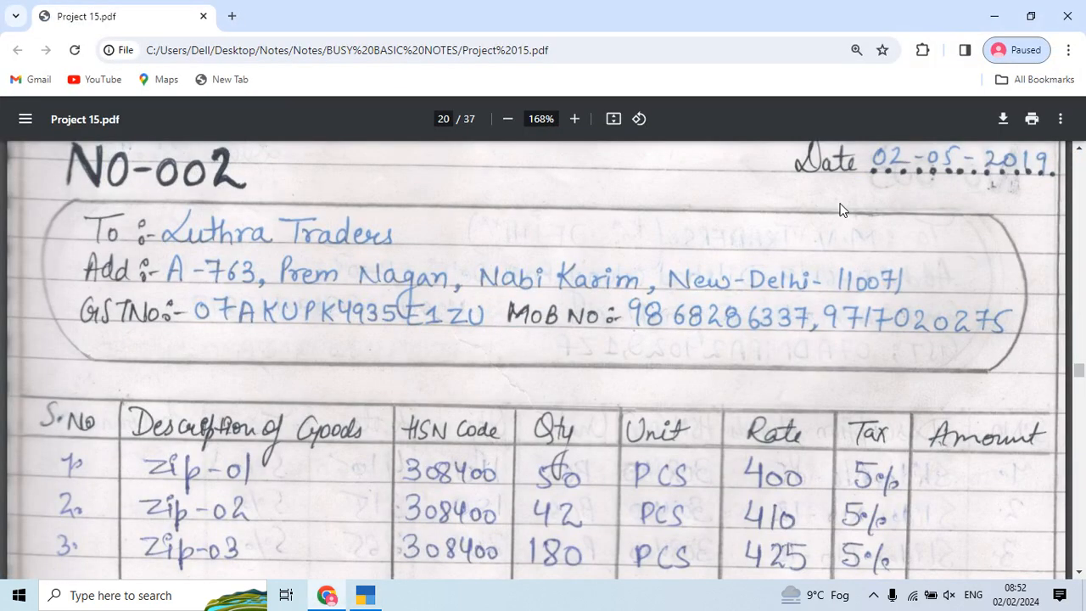
key("alt+Tab")
key("Return")
key("Return")
key("Return")
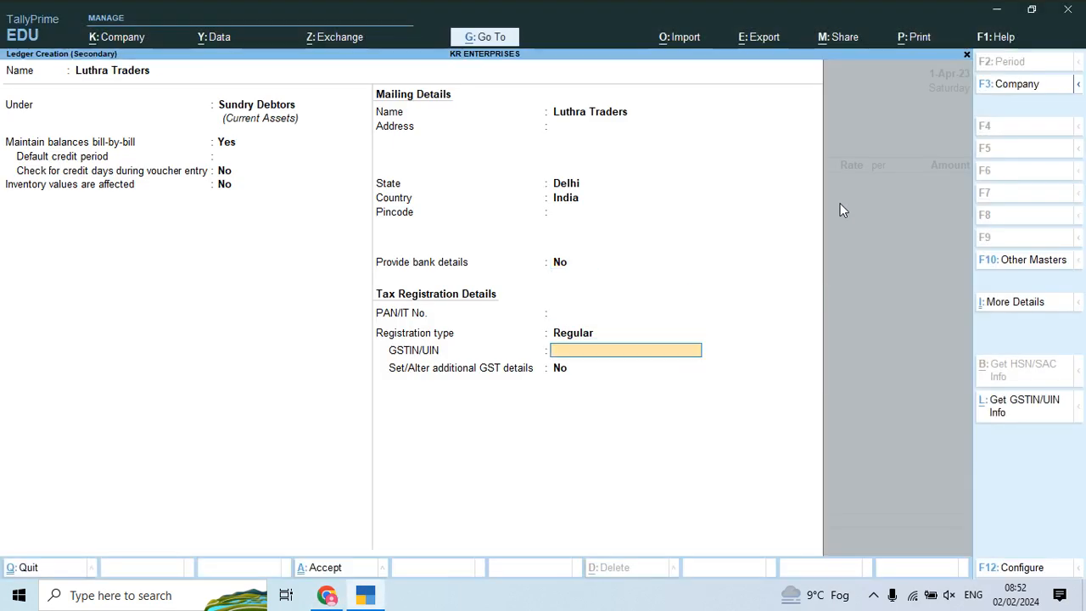
Step: Enter the party's GSTIN, copied from the invoice PDF, and finish the ledger form
key("alt+Tab")
key("alt+Tab")
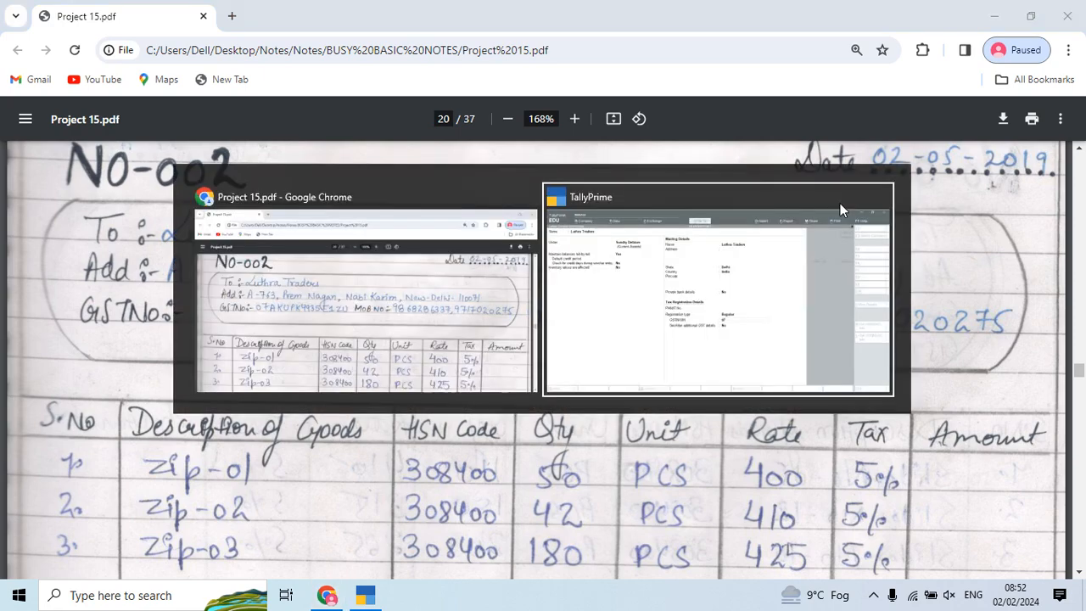
key("alt+Tab")
key("alt+Tab")
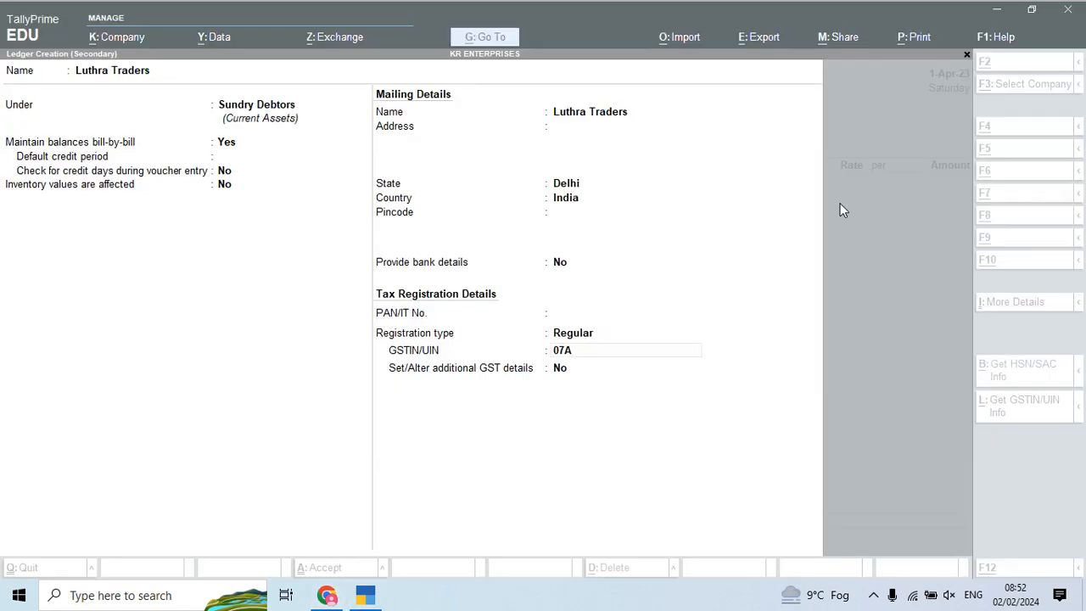
key("alt+Tab")
key("alt+Tab")
key("alt+Tab")
key("alt+Tab")
key("alt+Tab")
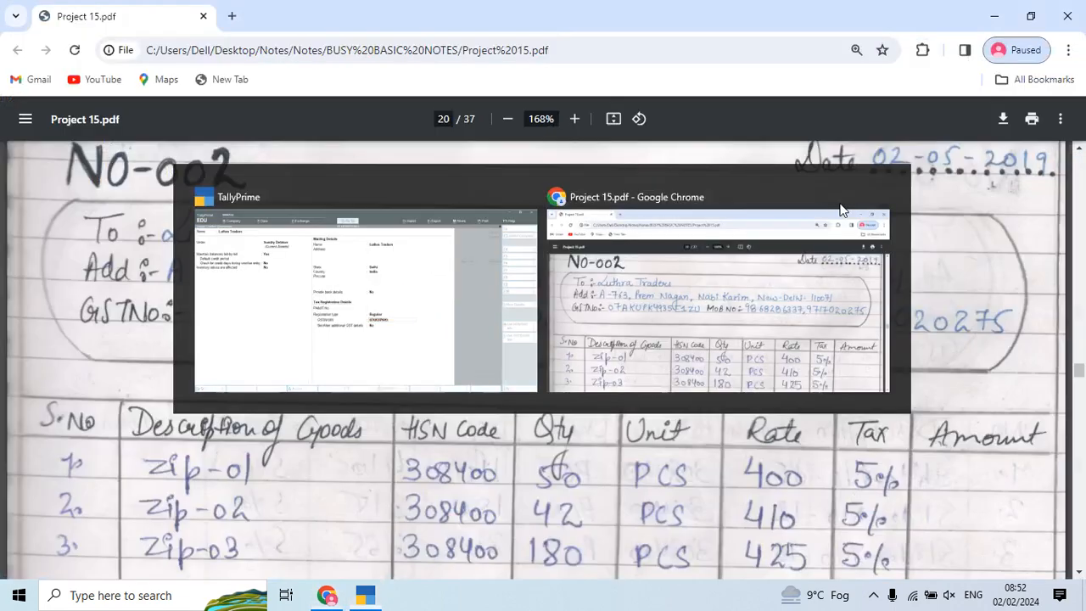
key("alt+Tab")
key("alt+Tab")
key("alt+Tab")
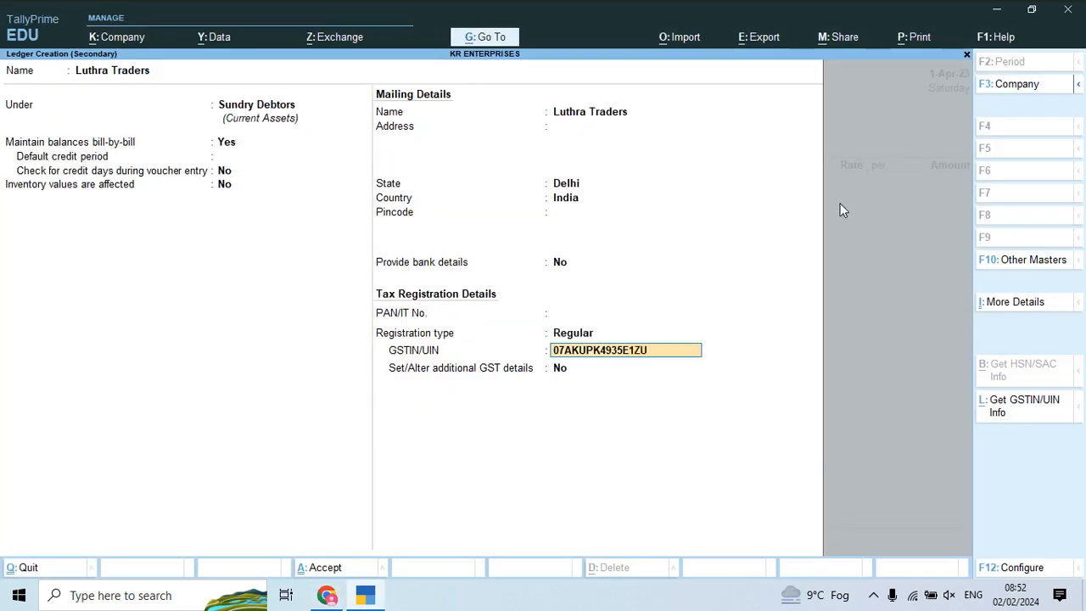
key("Return")
key("Return")
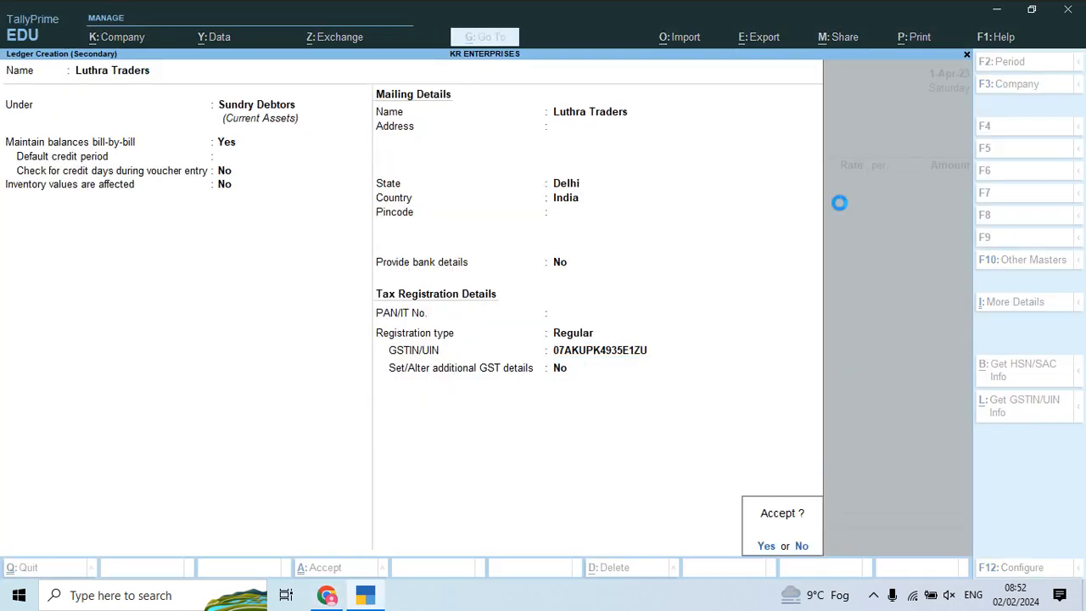
Step: Save the Luthra Traders ledger, accept party details and choose Sales Account Local
key("Return")
key("Return")
key("Return")
key("ctrl+a")
key("Return")
key("ctrl+a")
key("Down")
key("Return")
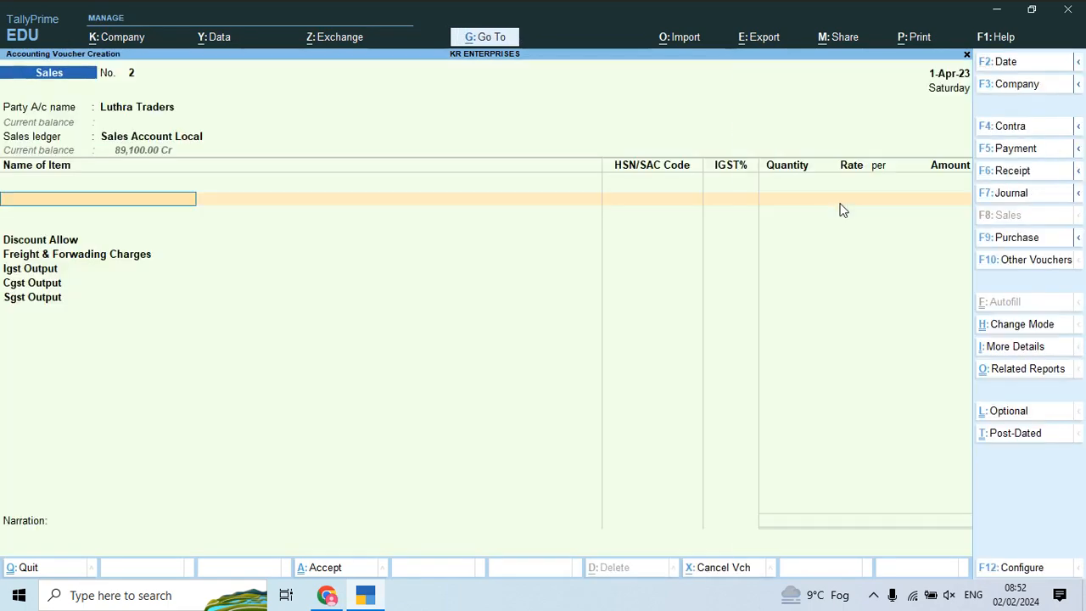
Step: Add Zip 01 as the first item line: 50 pieces at 400
key("alt+Tab")
scroll(843, 211, "down", 3)
key("alt+Tab")
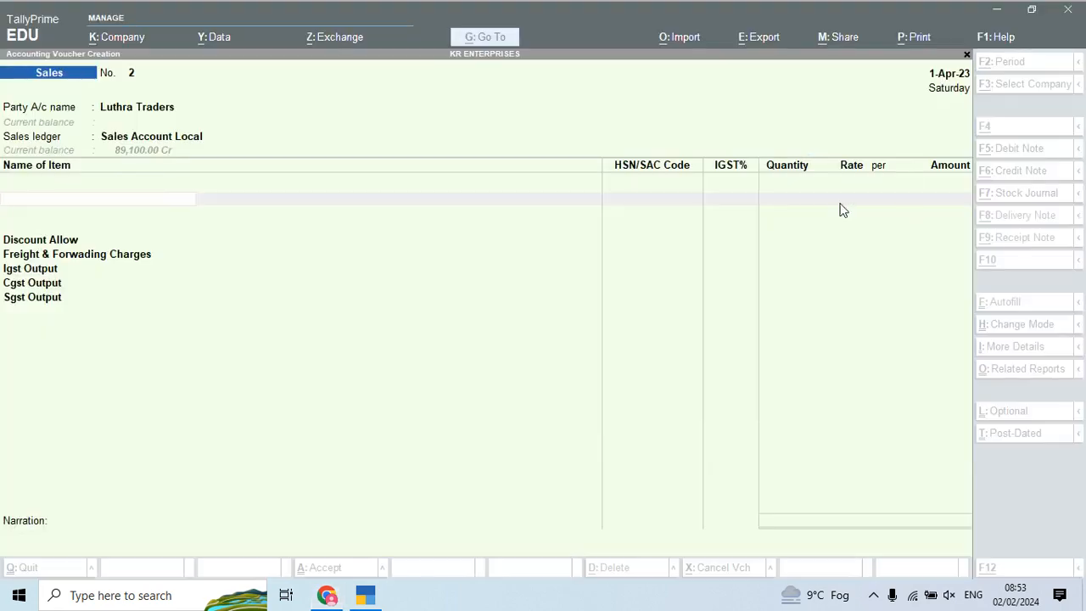
type("Zip")
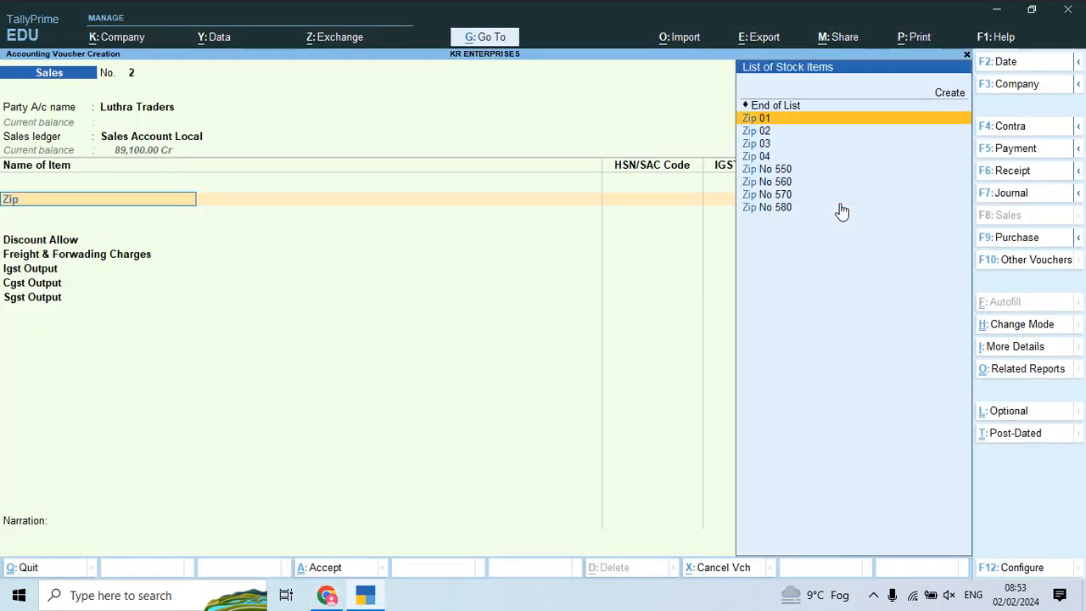
key("Return")
key("alt+Tab")
key("alt+Tab")
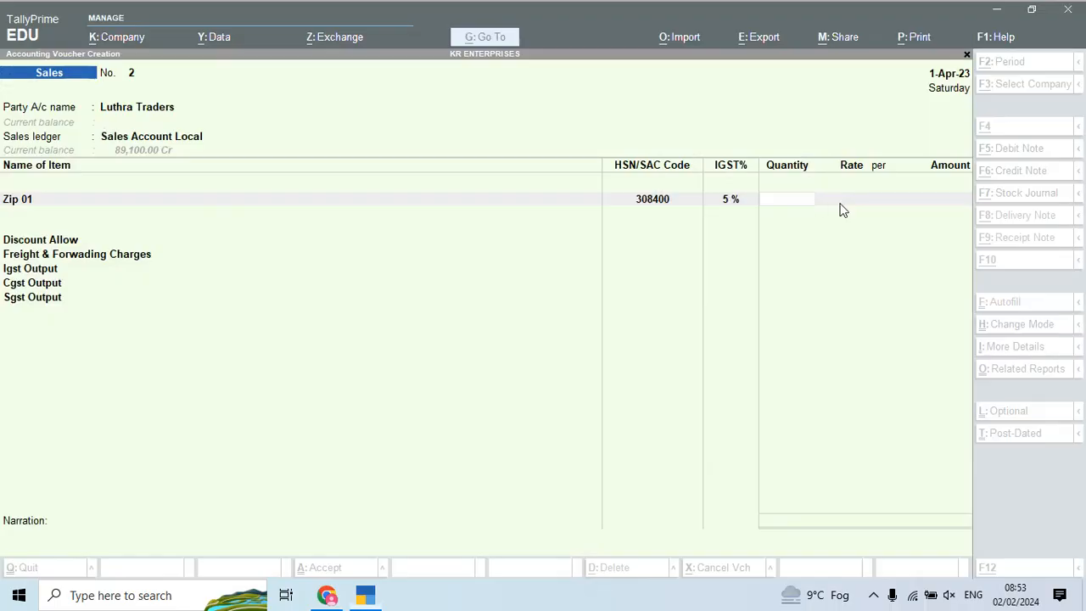
type("50")
key("Return")
key("Return")
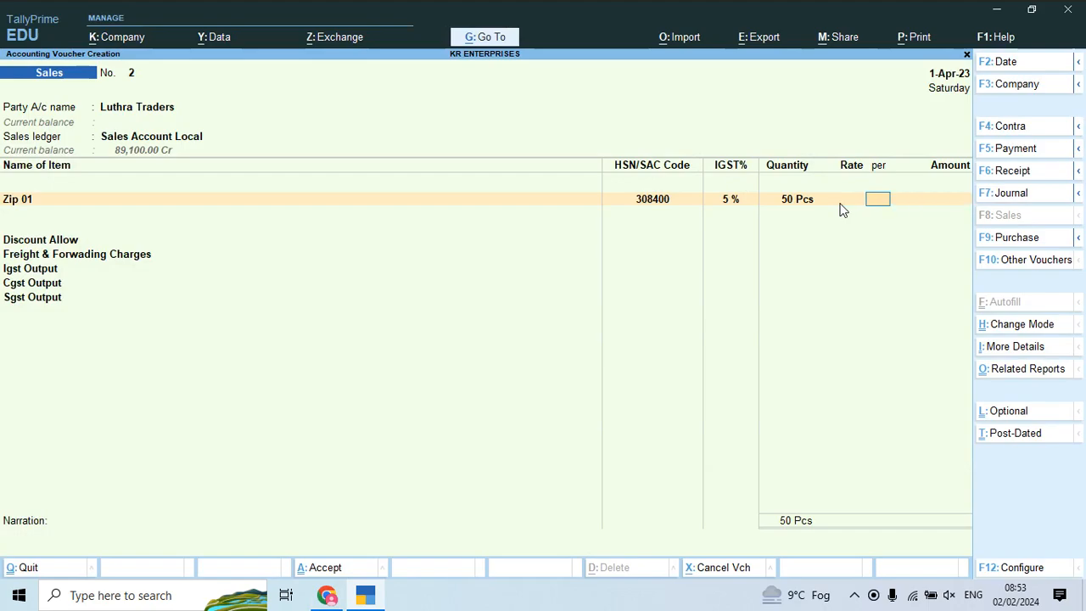
key("alt+Tab")
key("alt+Tab")
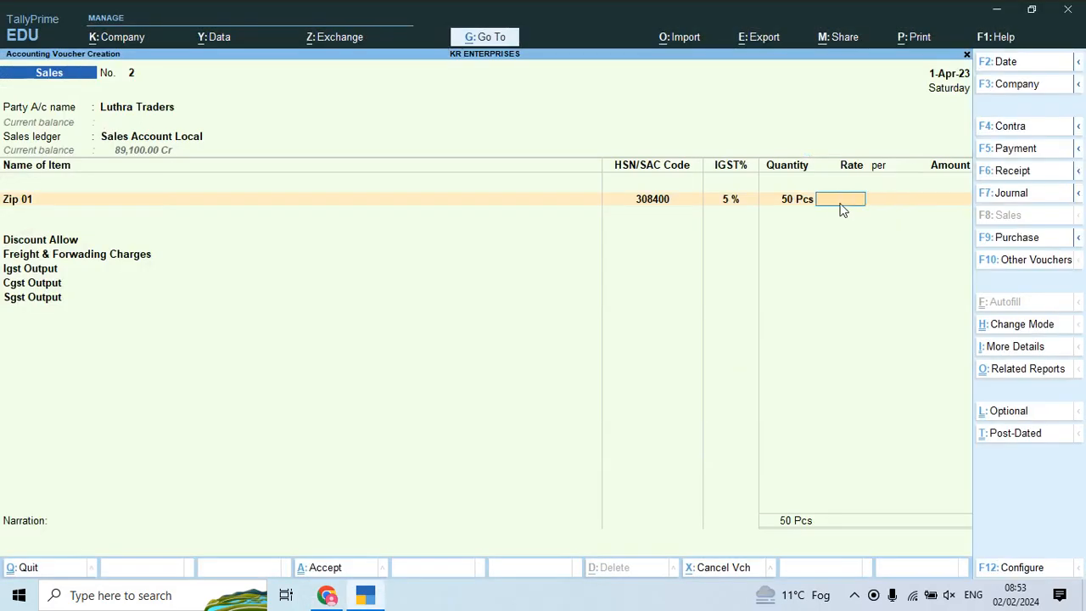
key("Return")
key("Return")
key("Return")
key("Return")
key("Return")
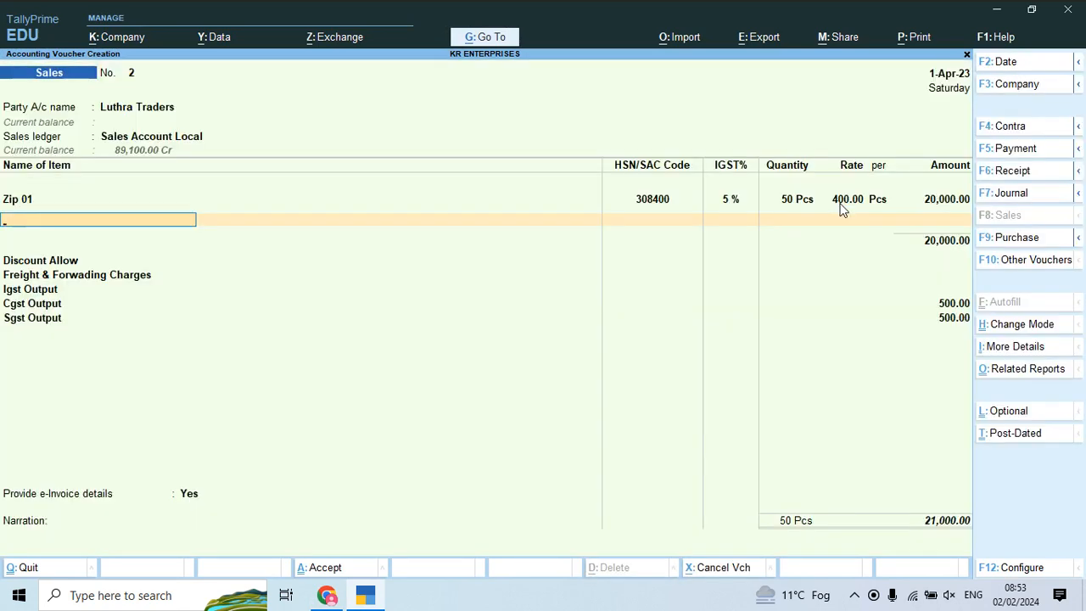
Step: Add Zip 02: 42 pieces at 410, accepting its GST details
type("Z")
key("Down")
key("Return")
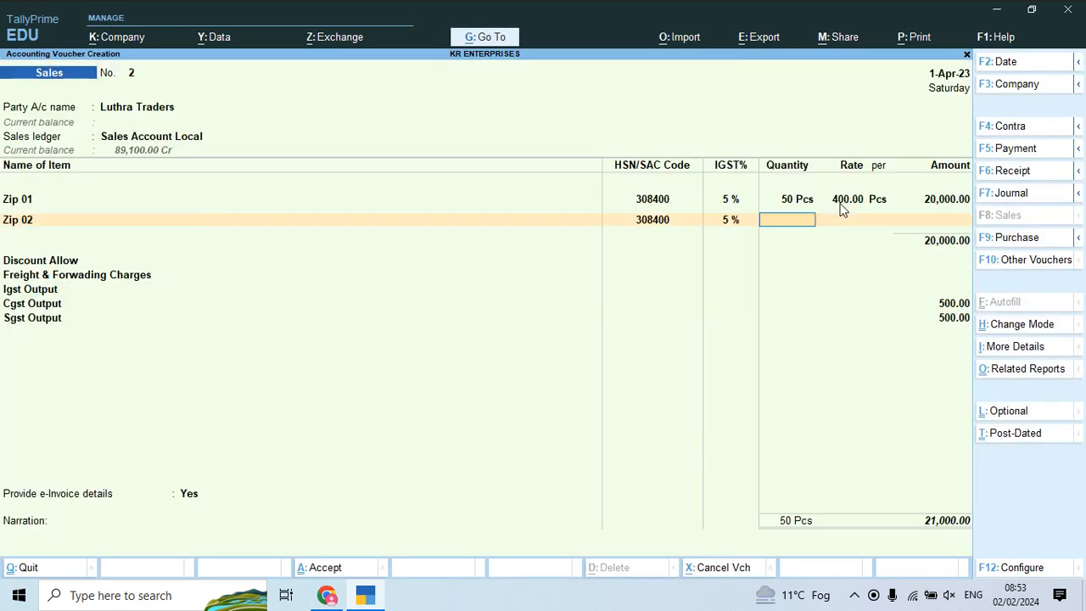
key("alt+Tab")
key("alt+Tab")
type("42")
key("Return")
type("410")
key("Return")
key("Return")
key("Return")
key("Return")
key("Return")
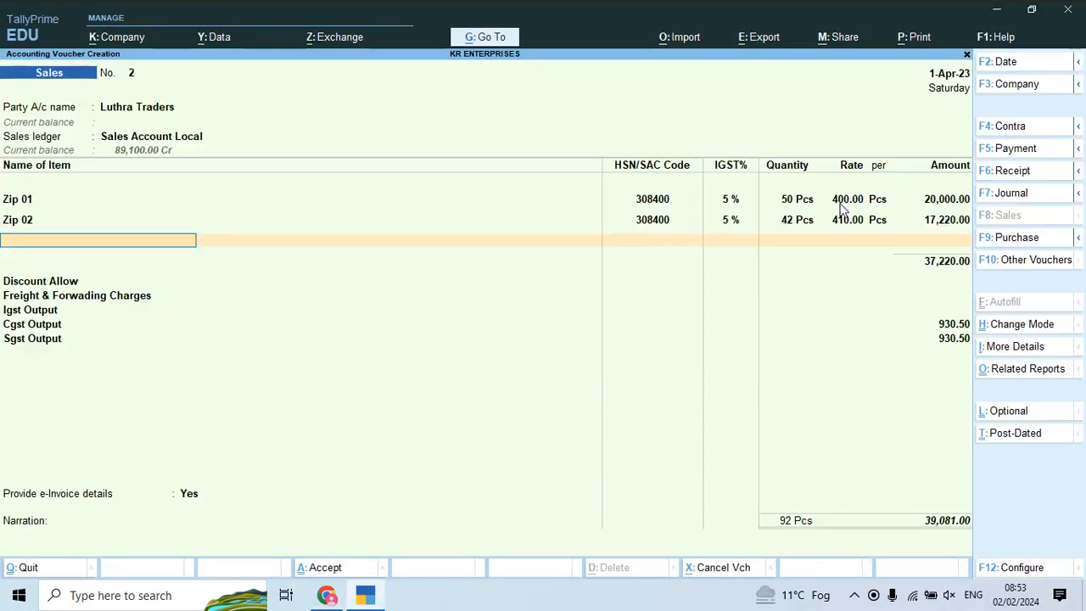
Step: Add Zip 03: 180 pieces at 425, accept GST details and close the item list
type("Zip")
key("Down")
key("Down")
key("Down")
key("Return")
key("alt+Tab")
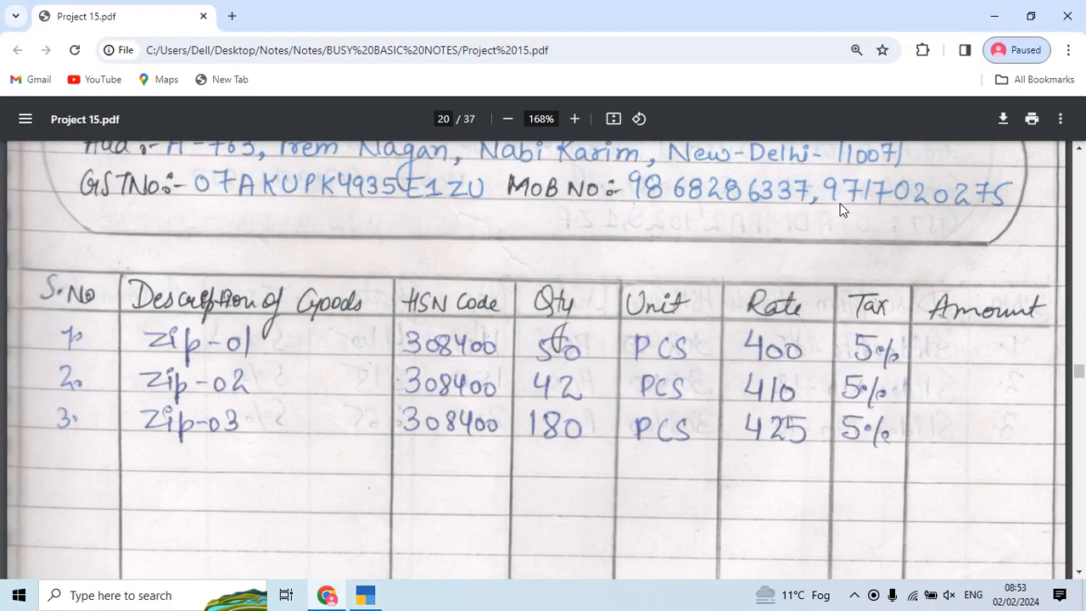
key("alt+Tab")
type("180")
key("alt+Tab")
key("alt+Tab")
type("425")
key("Return")
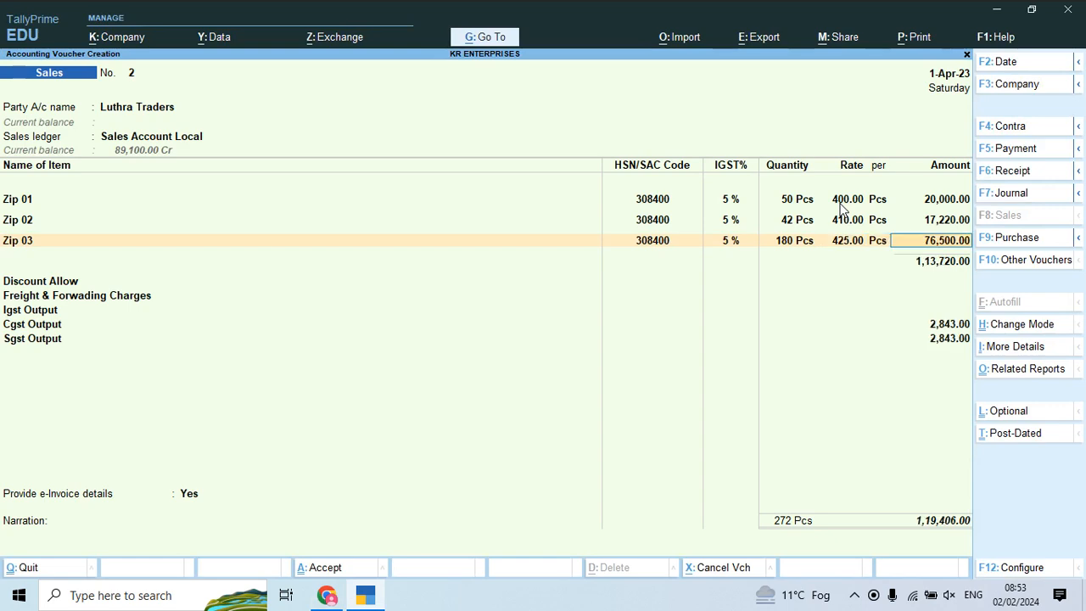
key("Return")
key("Return")
key("Return")
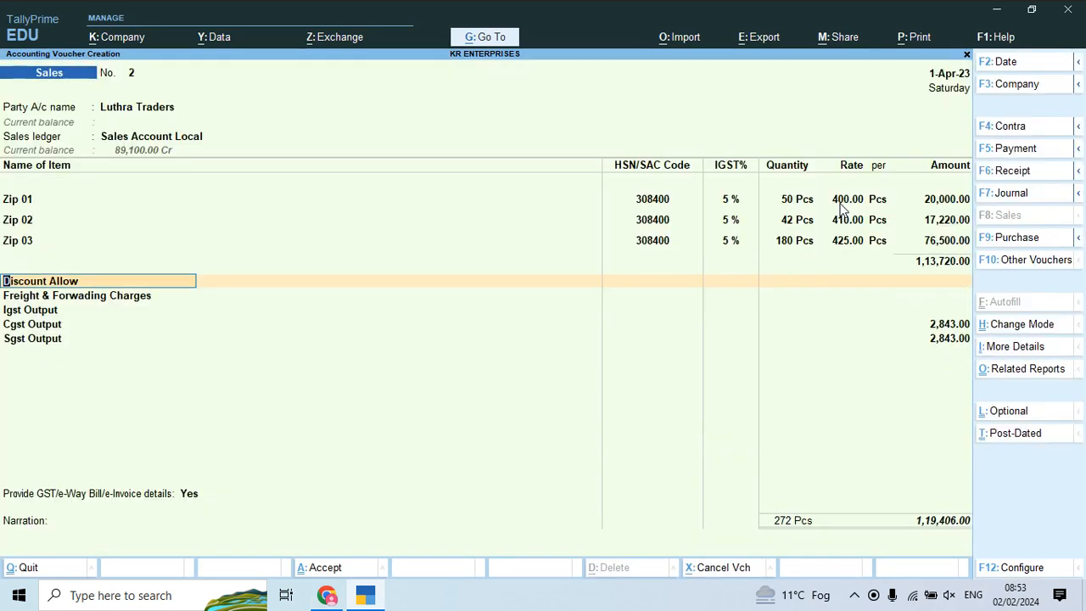
key("Return")
key("ctrl")
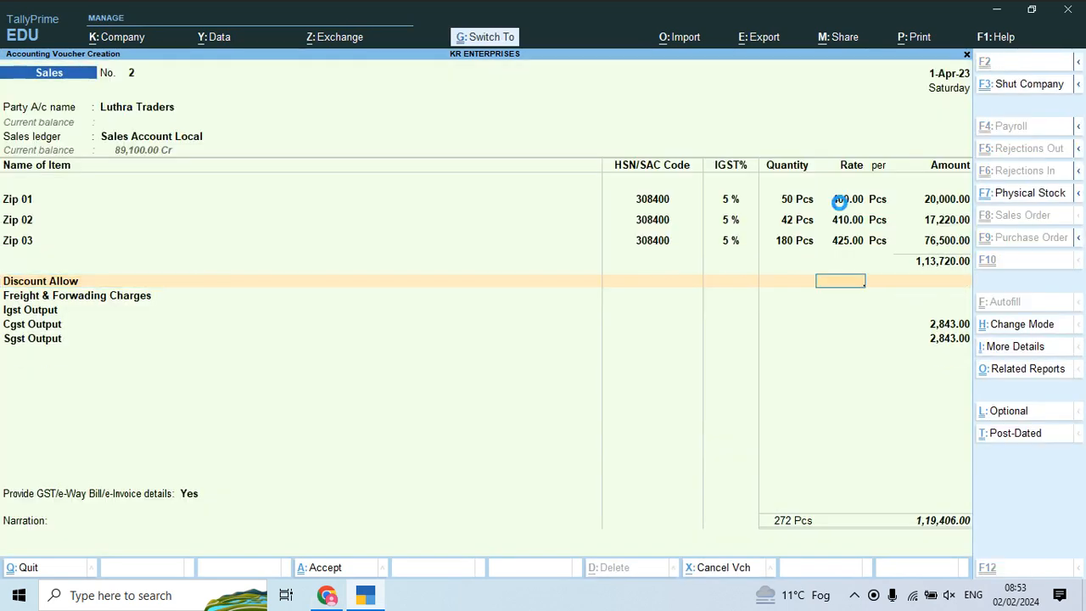
Step: Save voucher 2, decline e-Invoice, and preview the Tax Invoice zoomed in
key("ctrl+a")
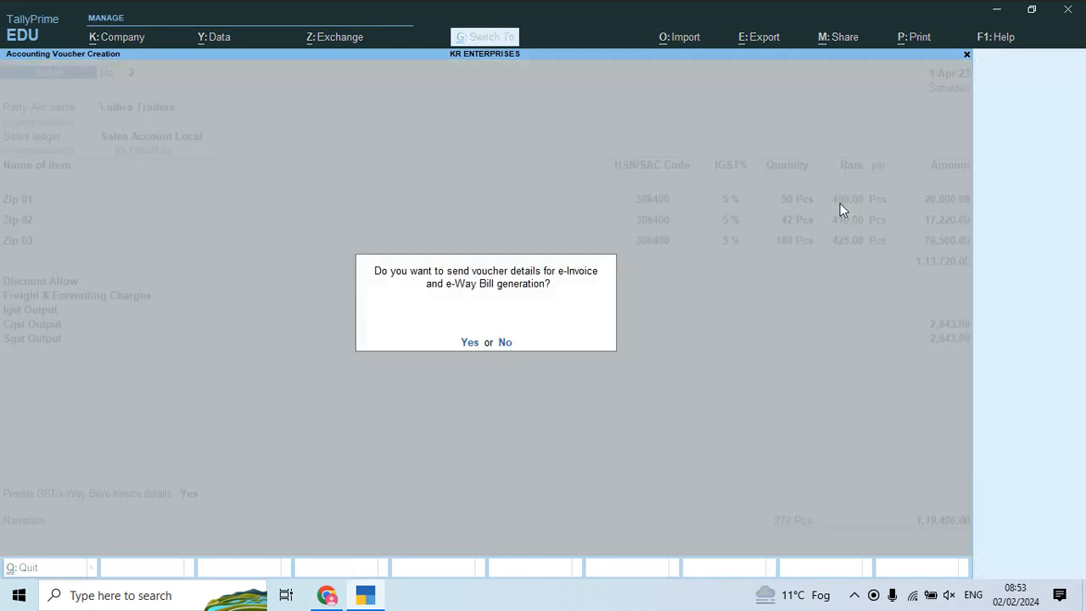
key("n")
key("Left")
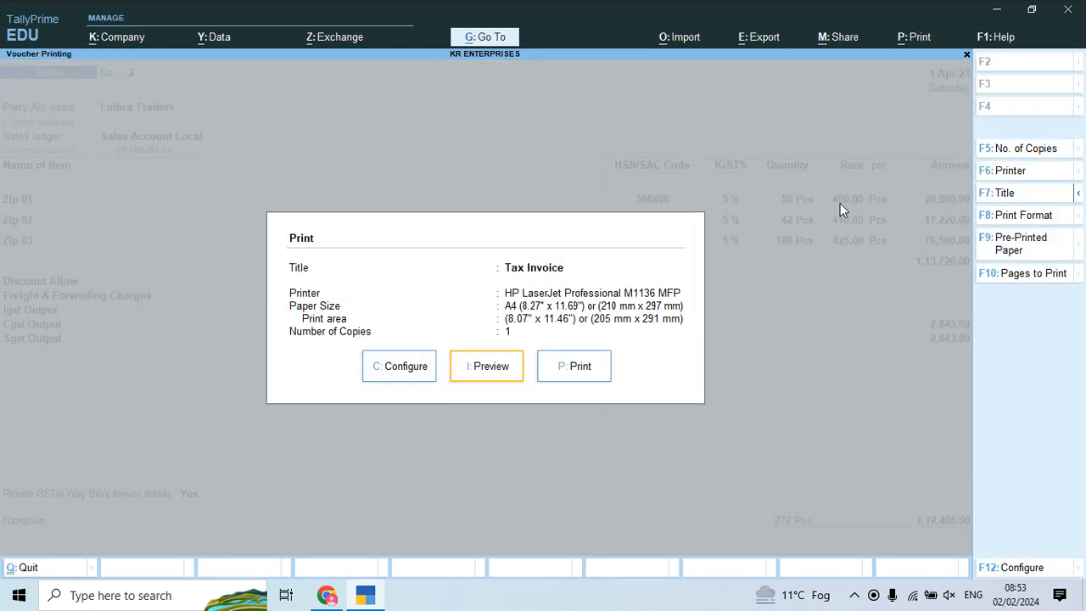
key("Return")
key("alt+z")
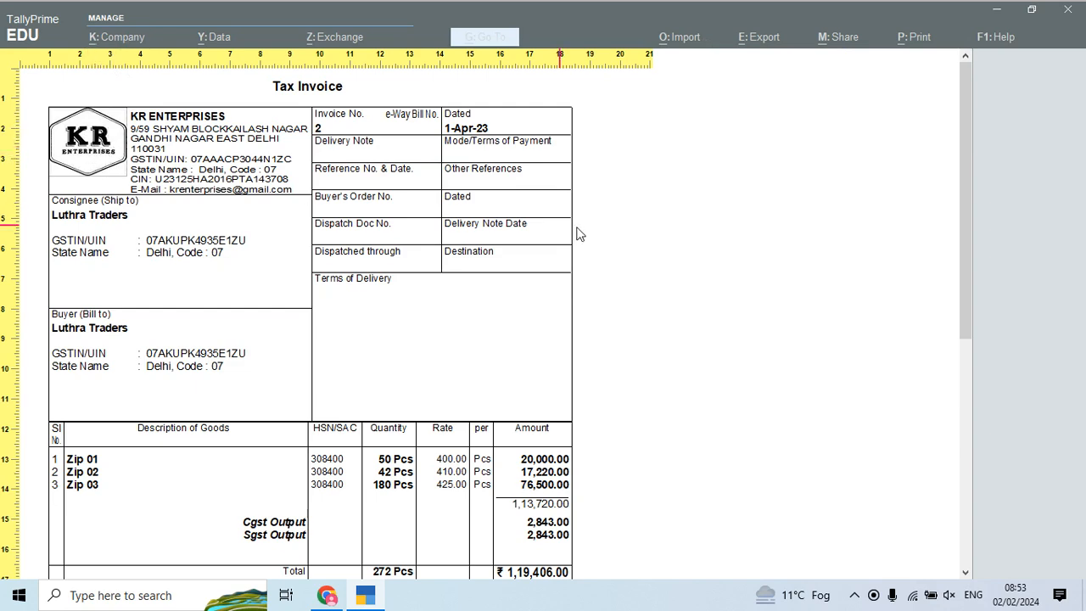
Step: Leave the invoice preview and open the Sales voucher type for alteration
left_click_drag(964, 239, 999, 410)
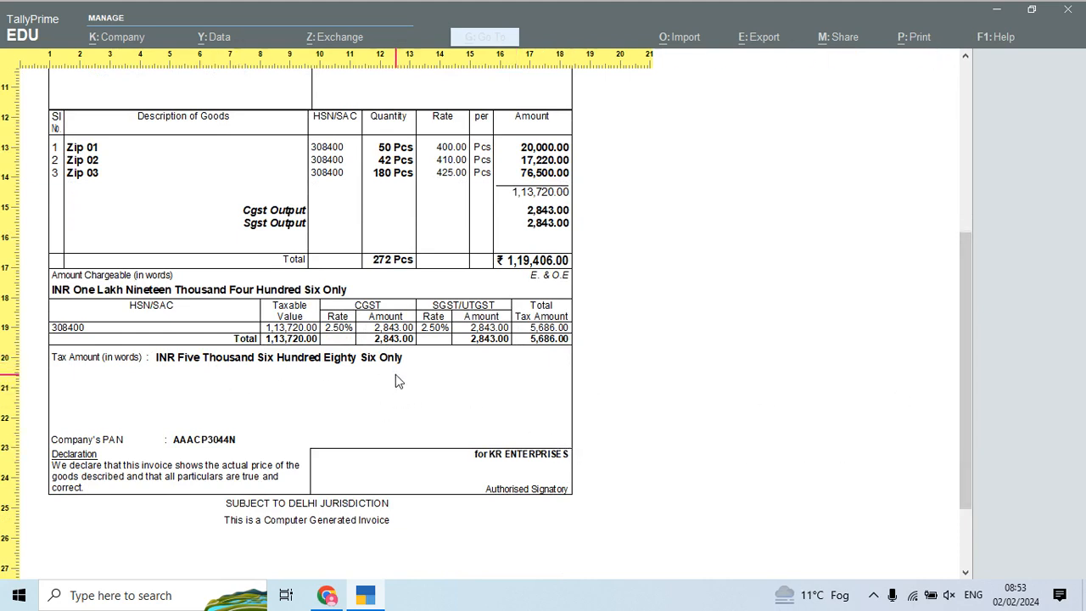
key("Escape")
key("Escape")
key("Escape")
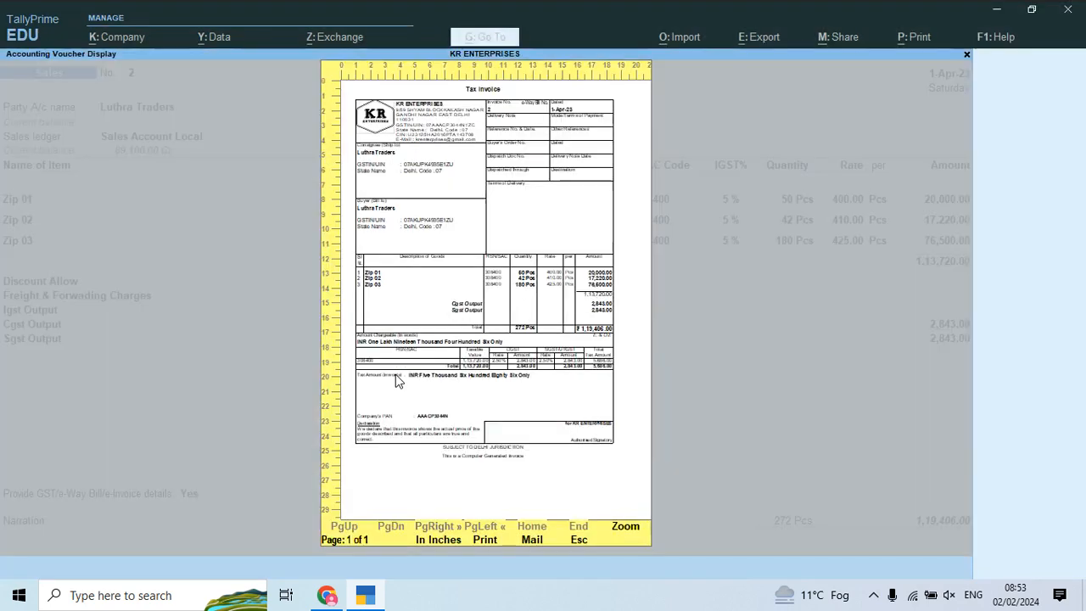
key("Escape")
key("Up")
key("Up")
key("Return")
key("Down")
key("Down")
key("Down")
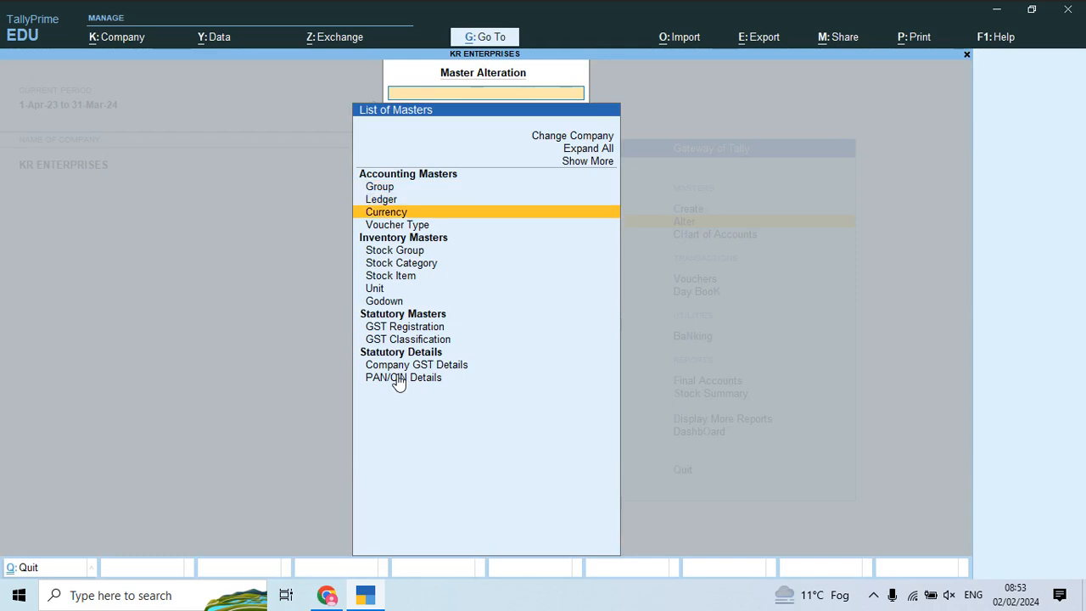
key("Return")
key("Down")
key("Down")
key("Down")
key("Down")
key("Down")
key("Down")
key("Down")
key("Down")
key("Down")
key("Down")
key("Down")
key("Up")
key("Down")
key("Down")
key("Down")
key("Down")
key("Down")
key("Down")
key("Down")
key("Return")
key("Return")
key("Return")
key("Return")
key("Return")
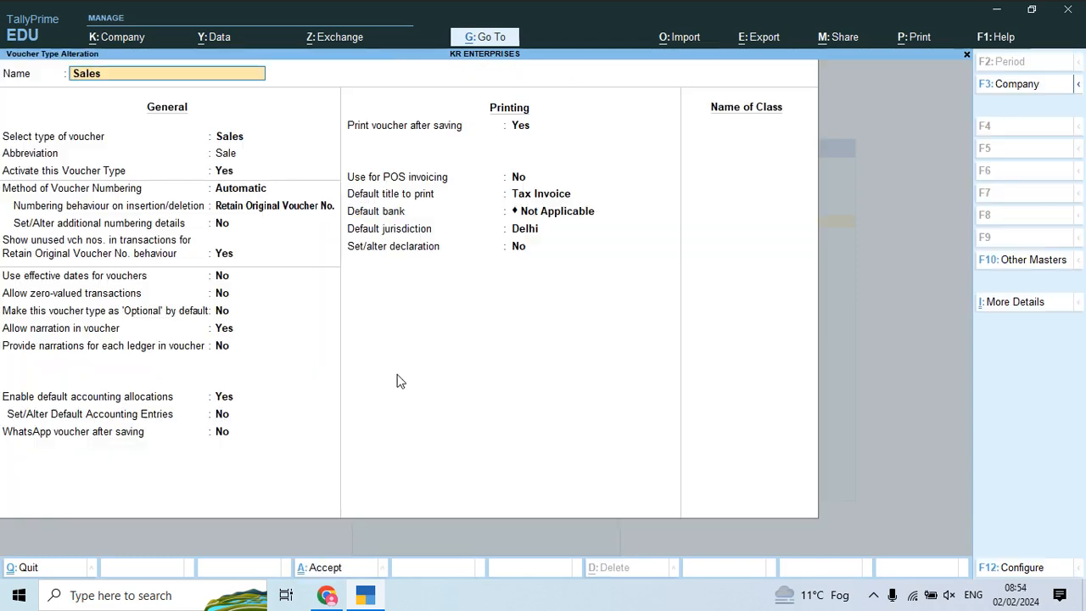
Step: Enable default accounting entries and set Icici Bank A/c as the Sales default bank
key("Return")
key("Return")
key("Return")
key("Return")
key("Return")
key("Return")
key("Return")
key("Return")
key("Return")
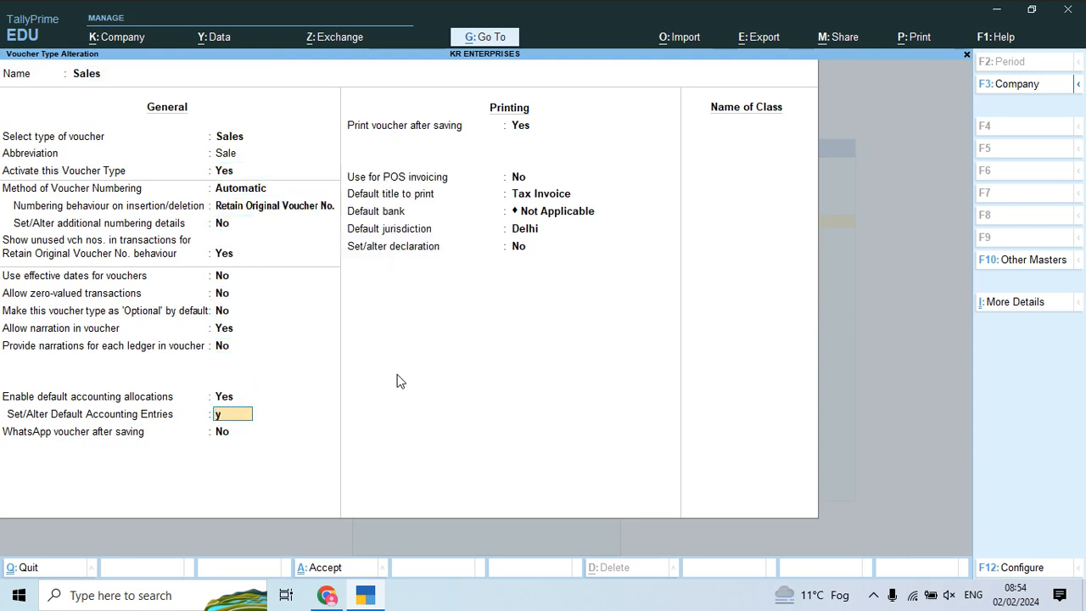
type("y")
key("Return")
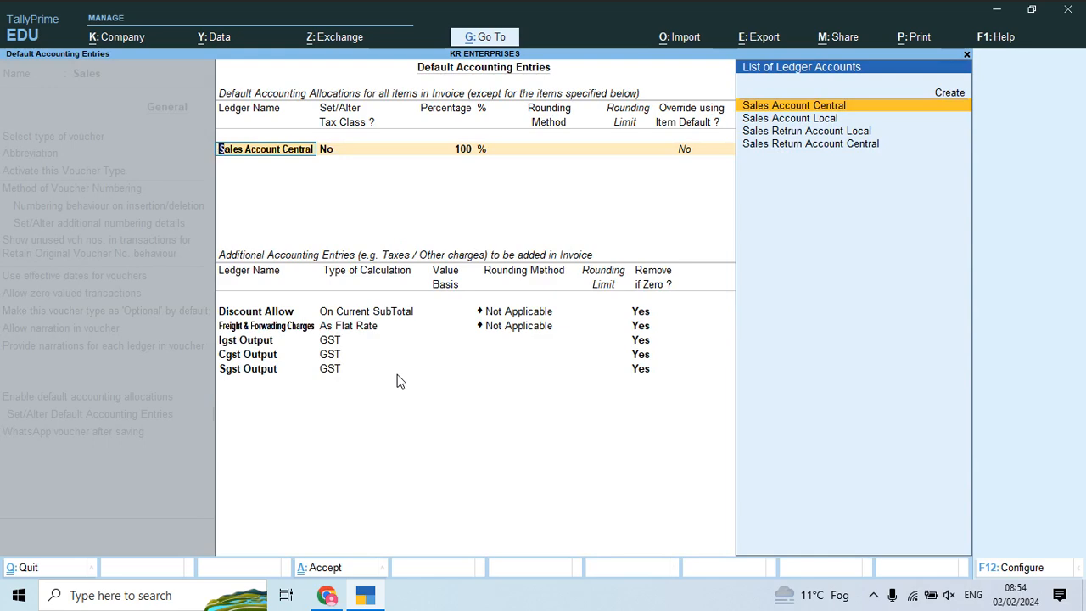
key("ctrl+a")
key("Return")
key("Return")
key("Return")
key("Return")
key("Down")
key("Return")
key("ctrl+a")
Step: Start a new Sales voucher from the Gateway of Tally
key("Escape")
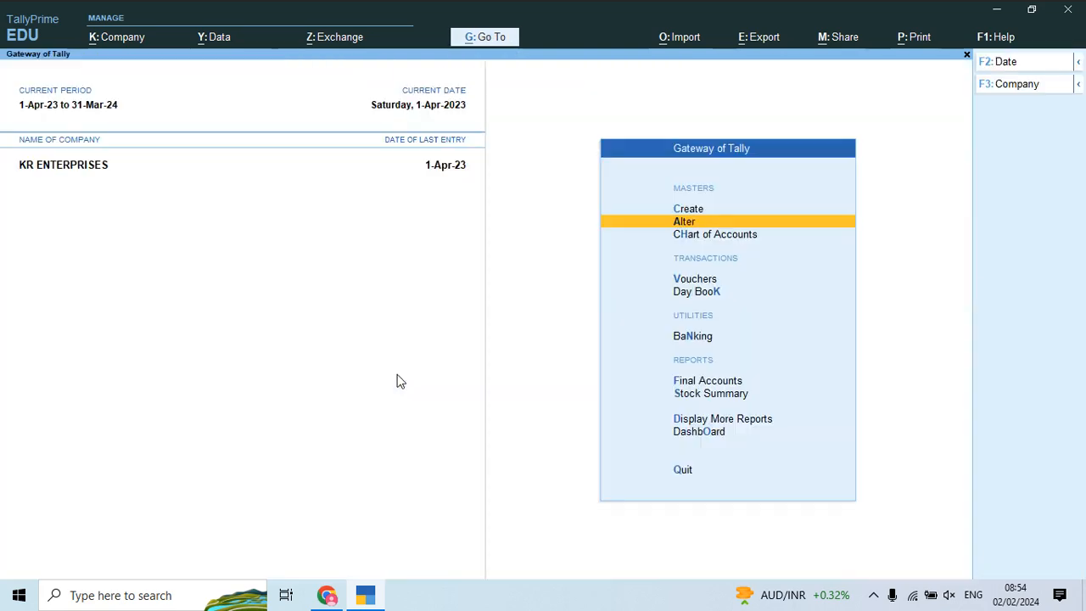
key("Down")
key("Down")
key("Return")
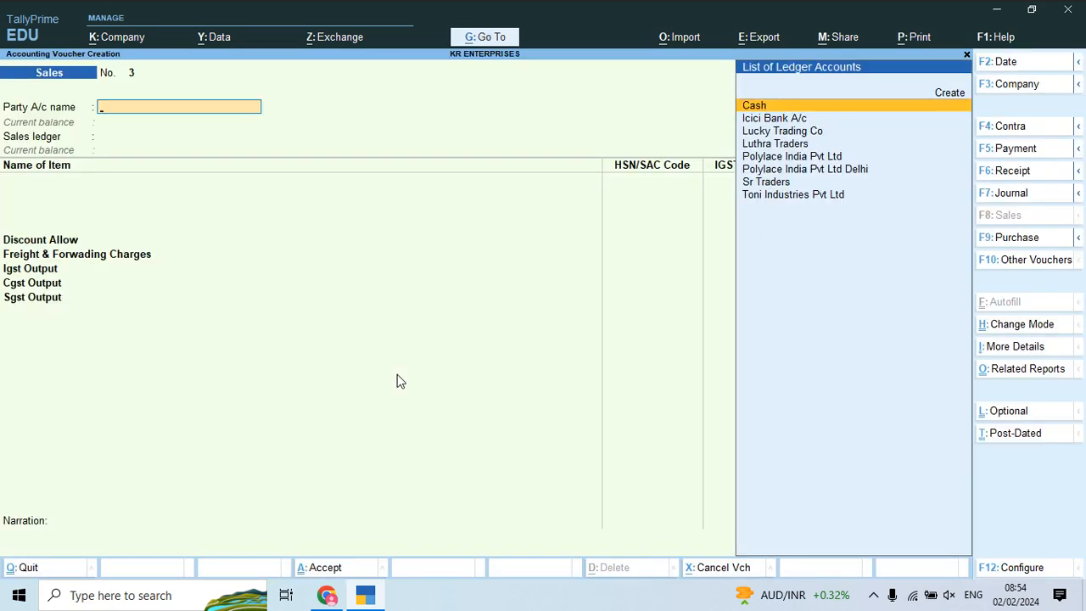
Step: Read the M.V. Traders bill No-003 in the PDF and begin the party name
key("alt+Tab")
scroll(398, 380, "down", 10)
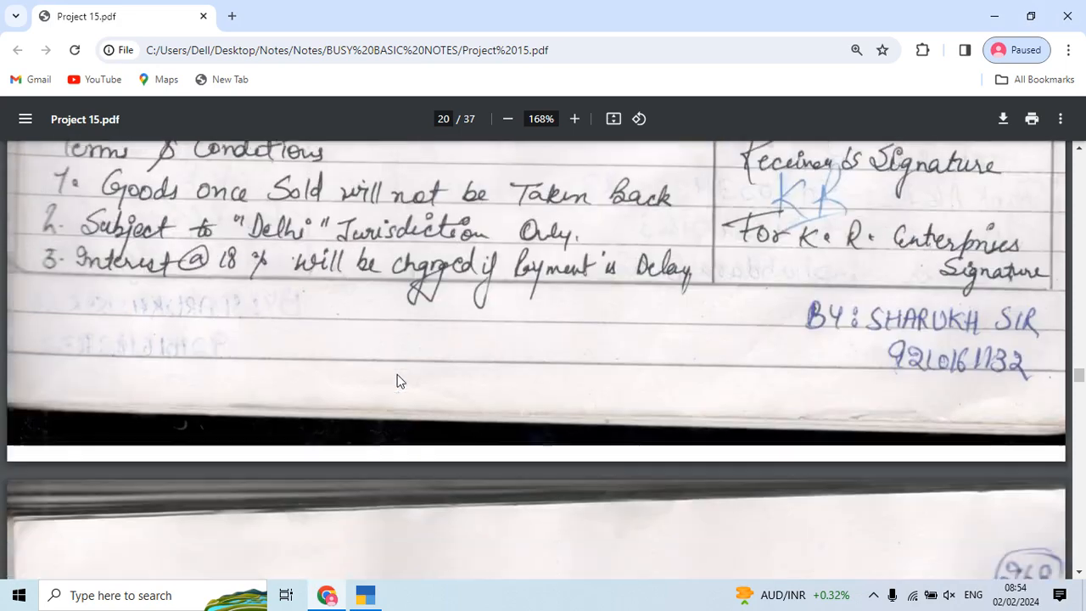
scroll(397, 380, "down", 3)
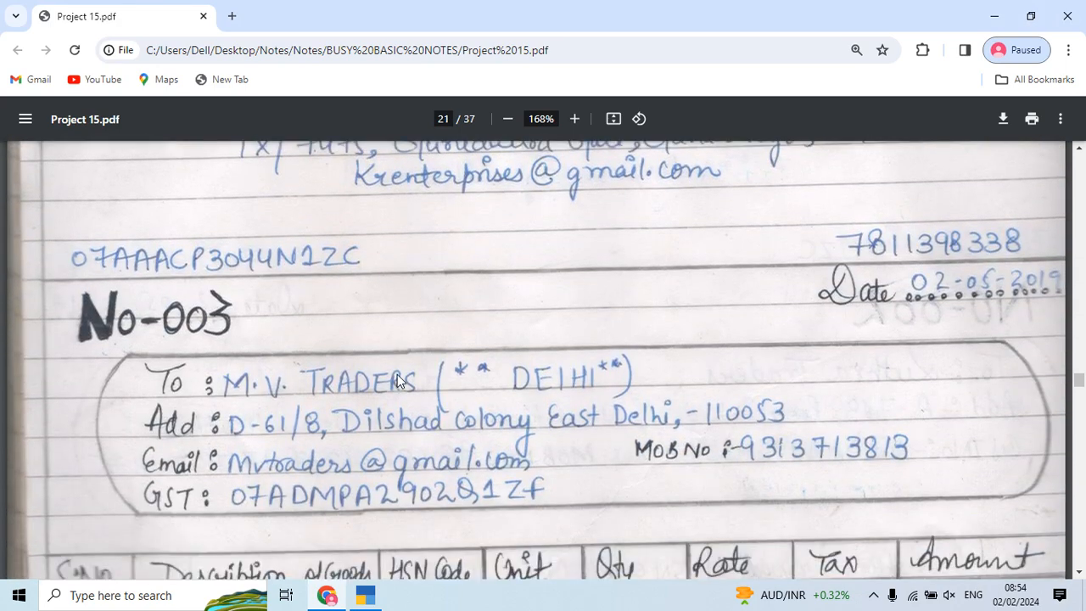
scroll(399, 380, "down", 2)
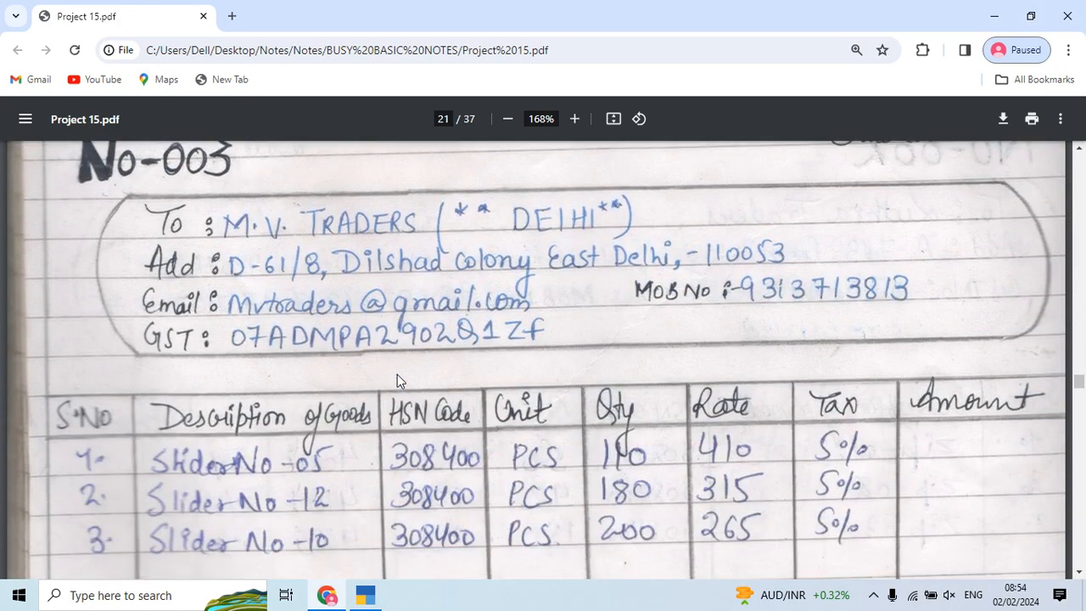
key("alt+Tab")
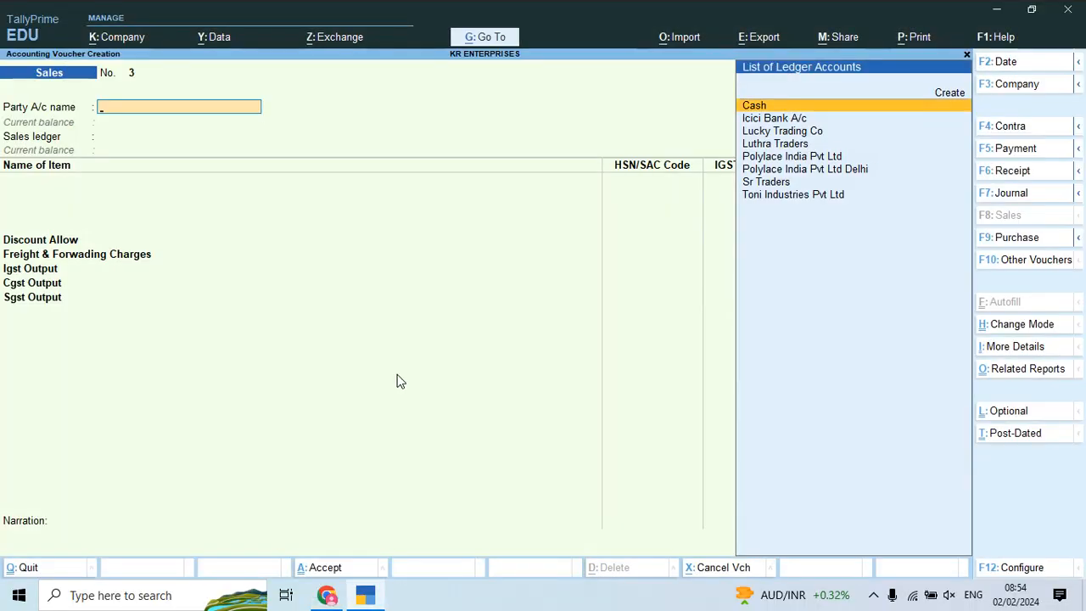
key("alt")
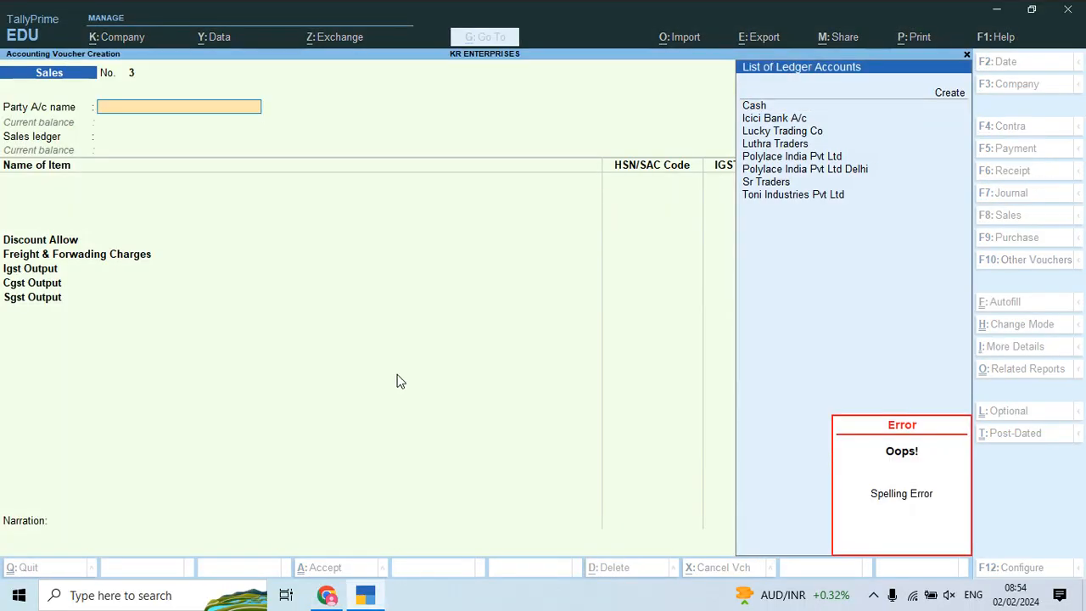
type("V")
key("alt")
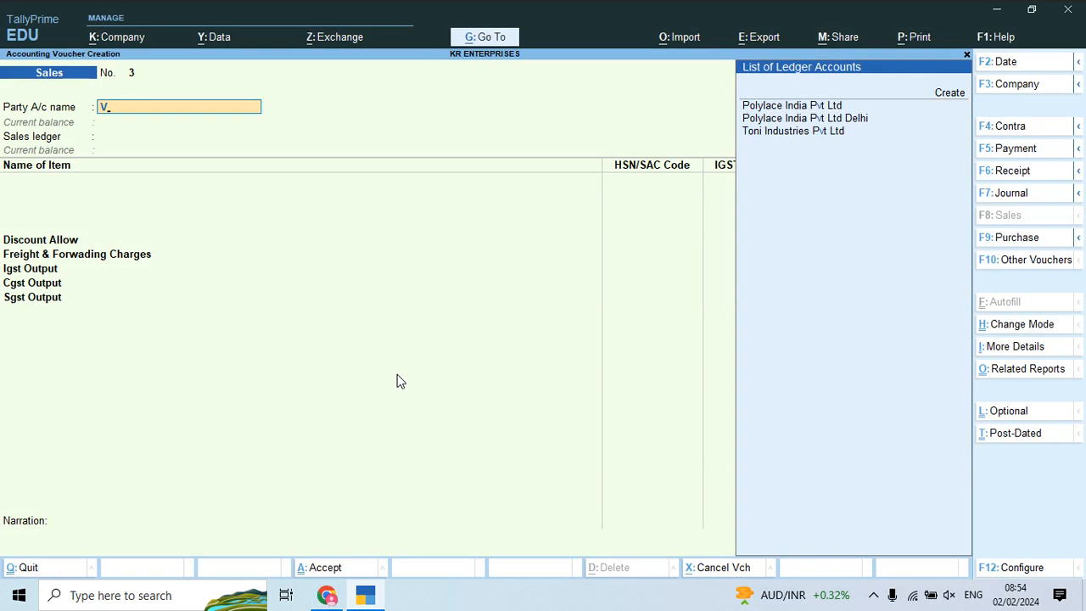
Step: Create the party ledger Mv Traders under Sundry Debtors from the Party A/c field
key("alt+c")
type("Mv Tr")
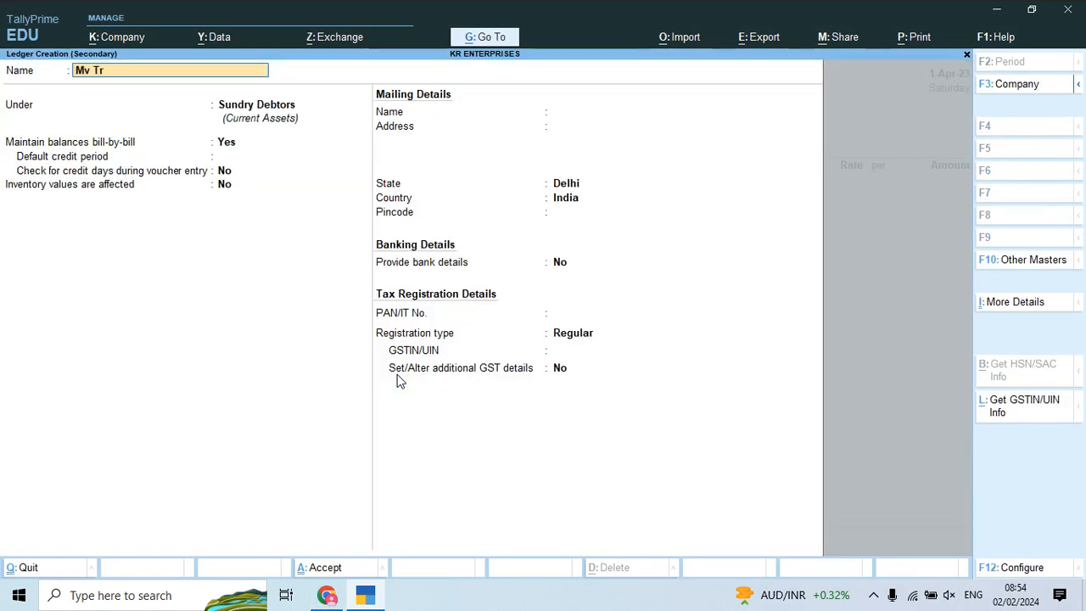
type("aders")
key("Return")
key("Return")
key("alt+Tab")
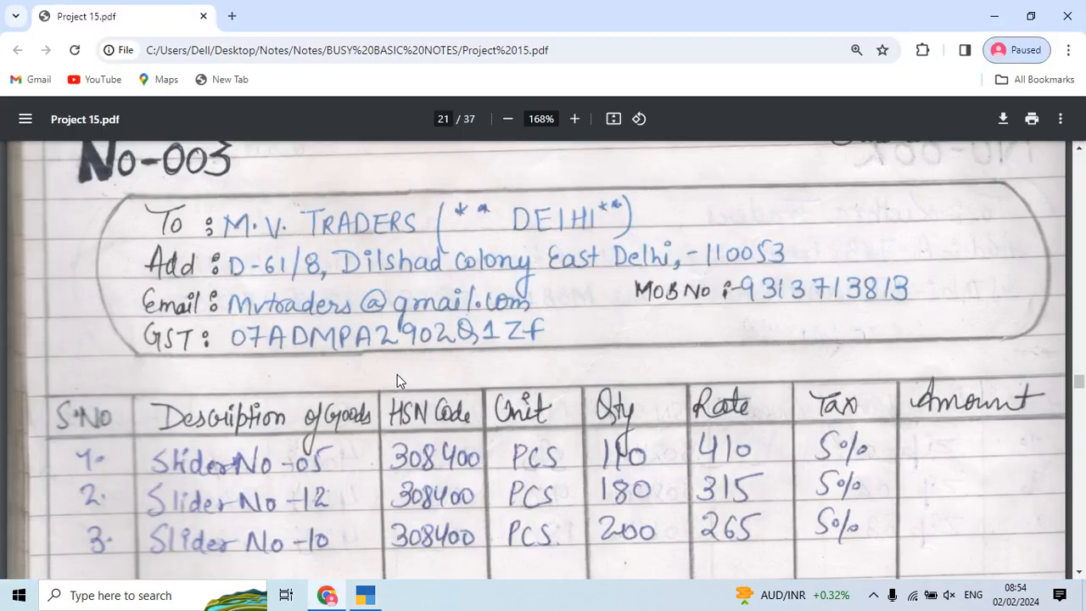
key("alt+Tab")
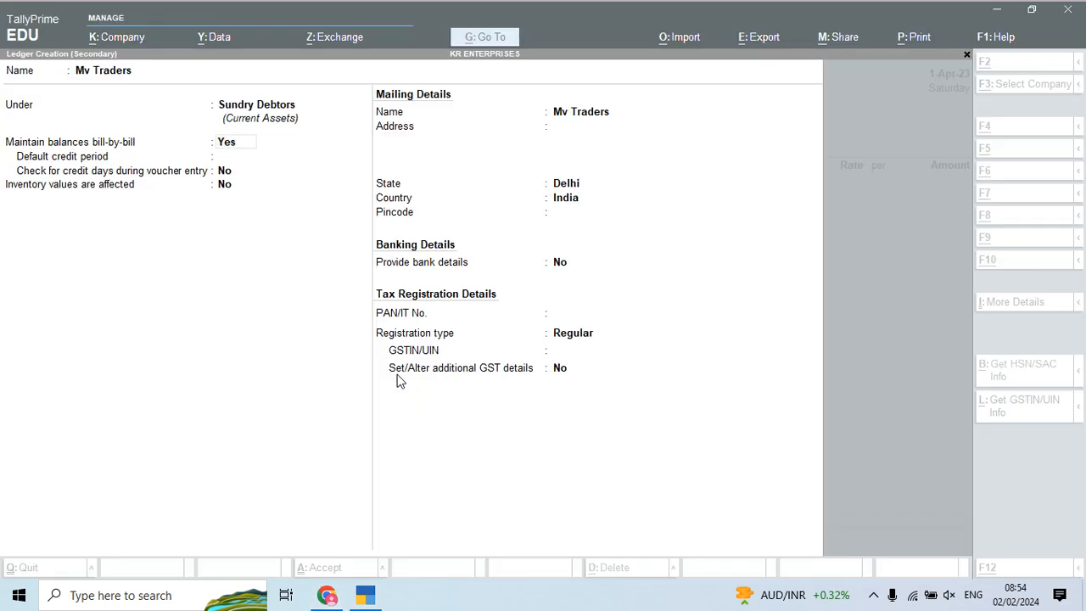
key("Return")
key("Return")
key("Return")
key("Return")
key("Return")
key("Return")
key("Return")
key("Return")
key("Return")
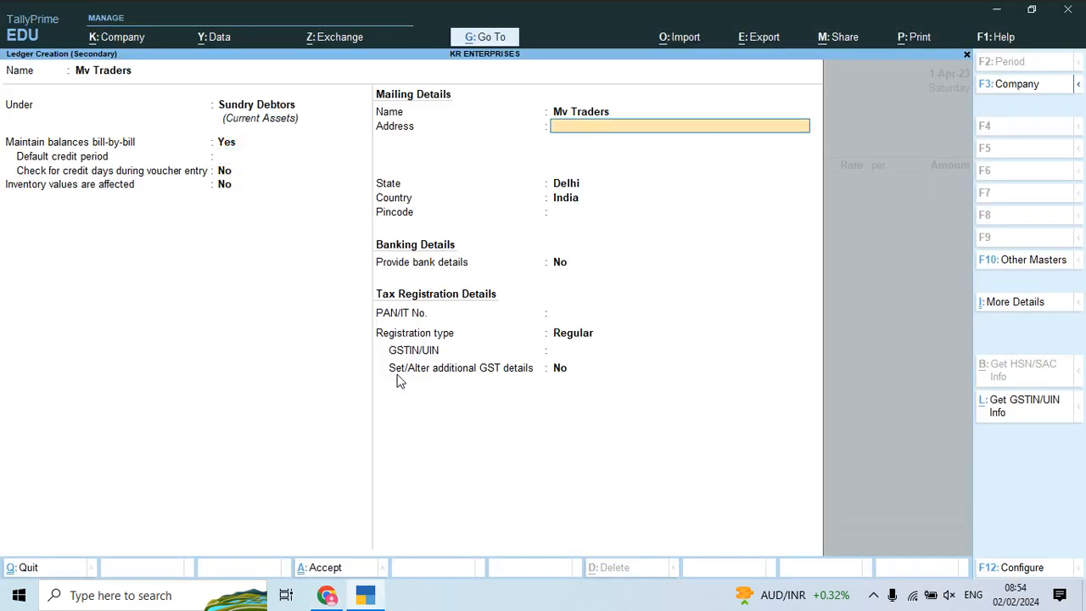
key("Return")
key("Return")
Step: Keep Regular GST registration and enter Mv Traders' Delhi GSTIN from the PDF bill
key("alt+Tab")
key("alt+Tab")
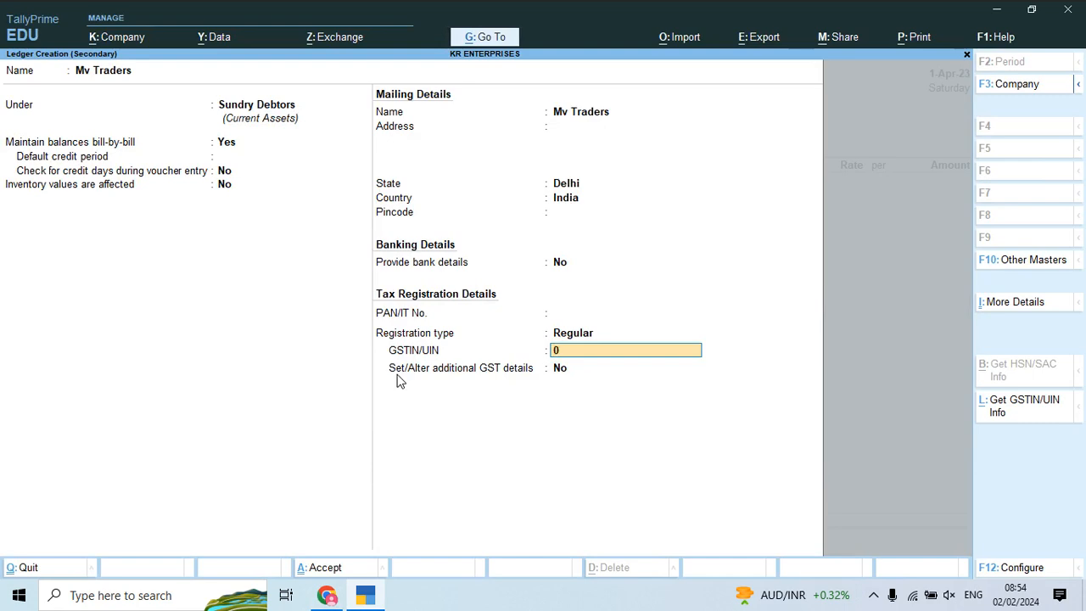
key("alt+Tab")
key("alt+Tab")
key("alt+Tab")
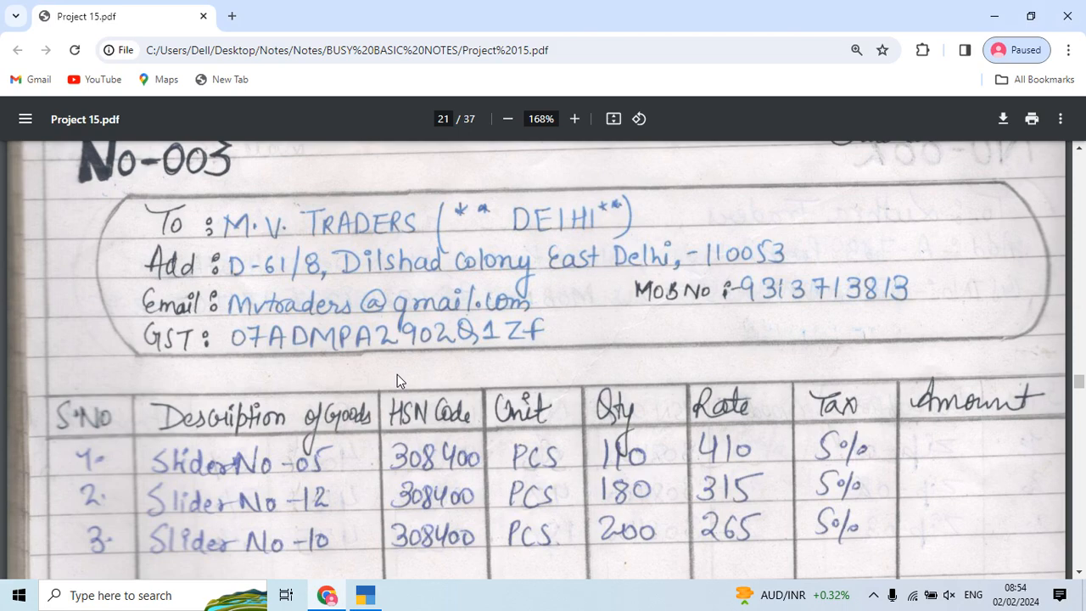
key("alt+Tab")
key("alt+Tab")
key("alt+Tab")
key("alt+Tab")
key("alt+Tab")
key("alt+Tab")
key("alt+Tab")
key("Return")
key("Return")
Step: Save the Mv Traders ledger, accept party details, and choose Sales Account Local
key("Return")
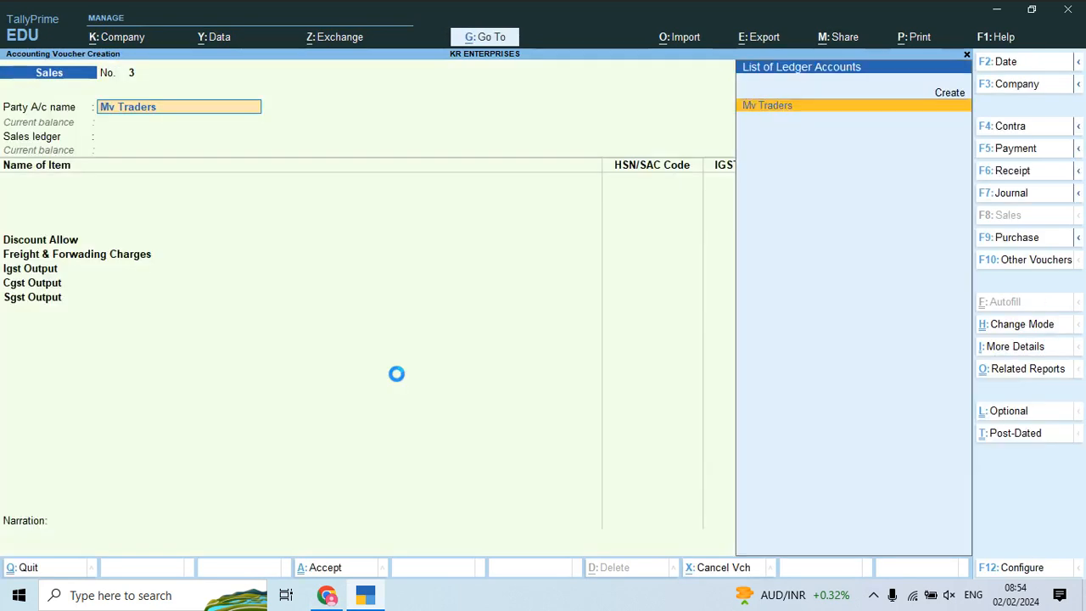
key("Return")
key("Return")
key("ctrl+a")
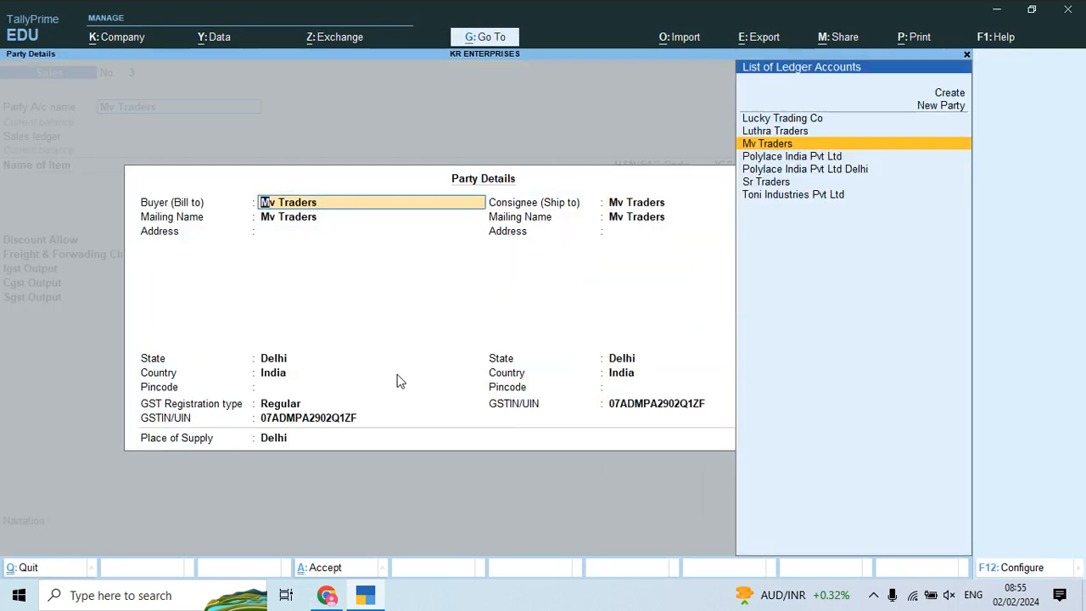
key("ctrl+a")
key("Down")
key("Return")
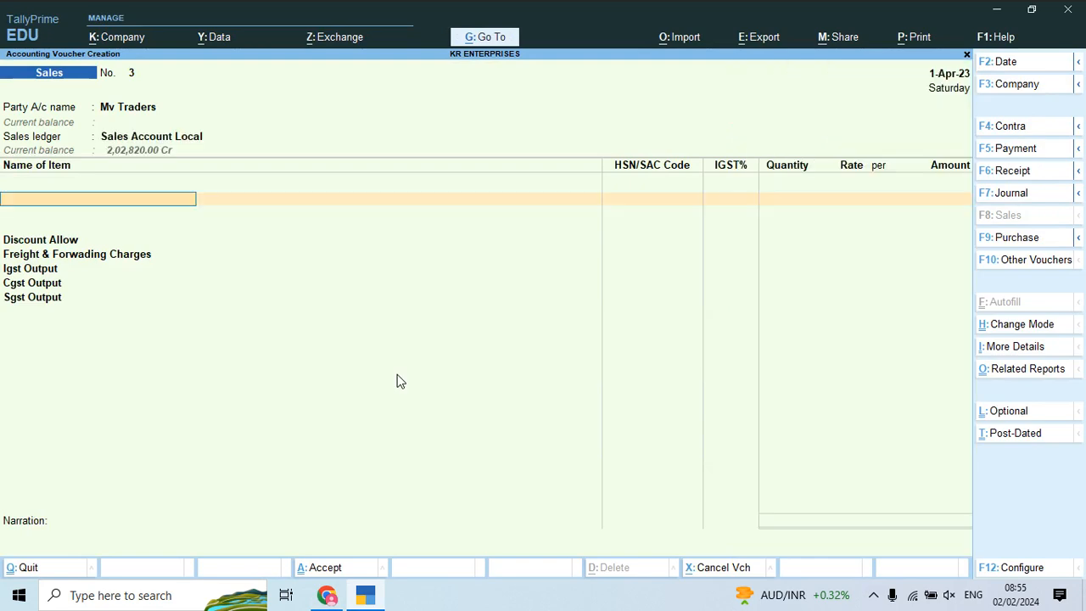
Step: Add Slider No 05: 110 pieces at 410, amount 45,100
key("alt+Tab")
scroll(397, 374, "down", 2)
key("alt+Tab")
type("Sl")
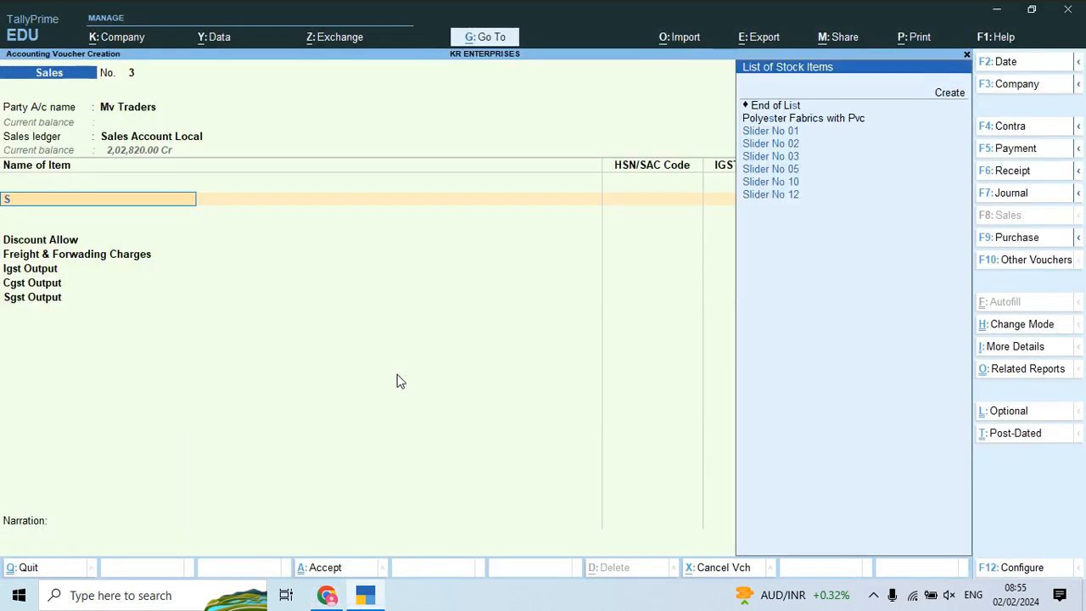
key("alt+Tab")
key("alt+Tab")
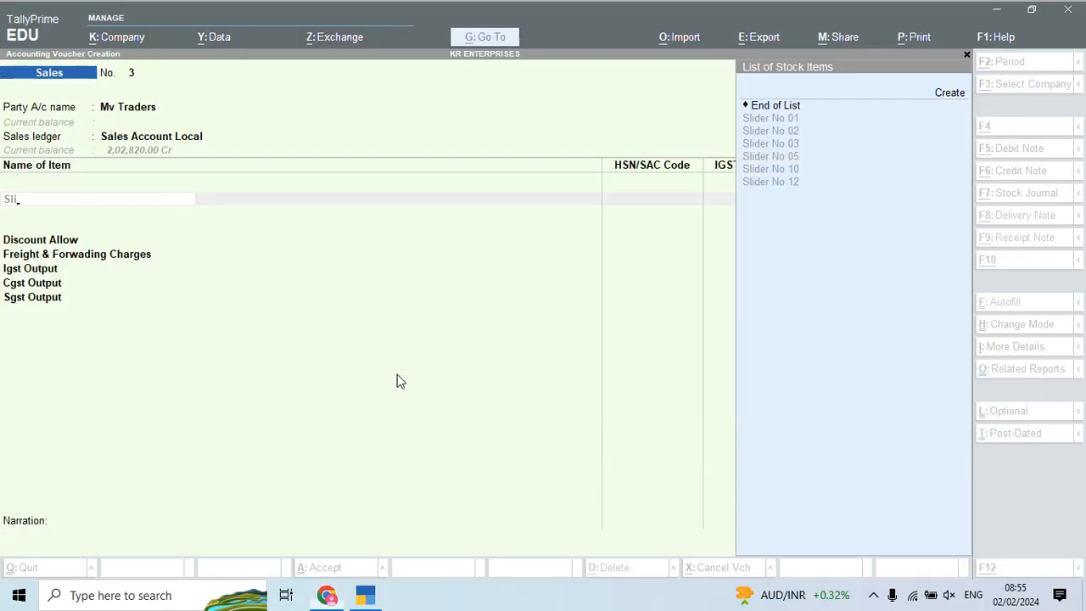
type("i")
key("Down")
key("Down")
key("Down")
key("Return")
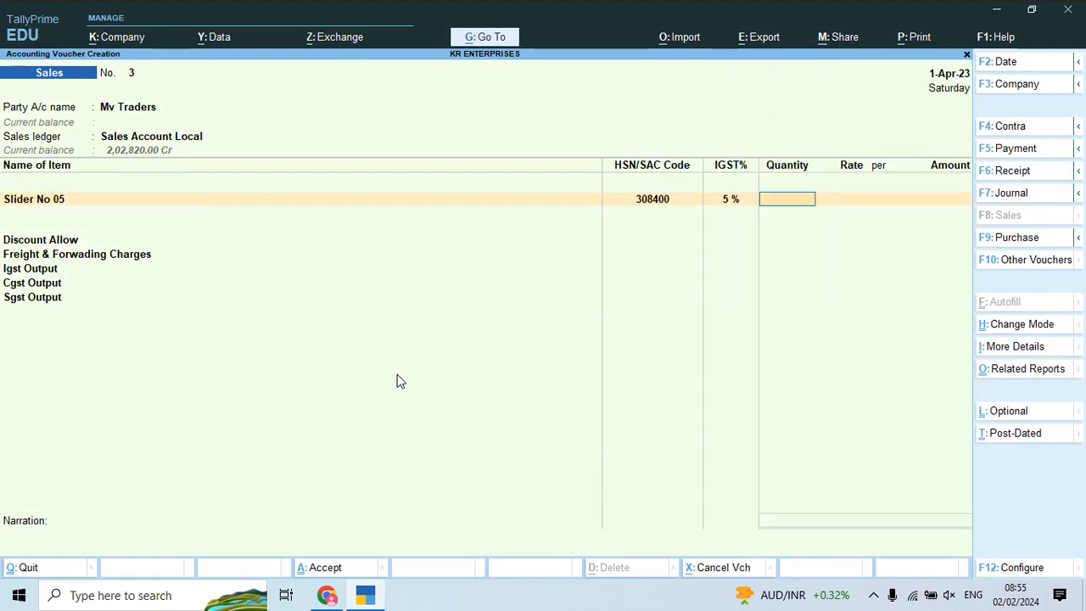
key("alt+Tab")
key("alt+Tab")
key("alt+Tab")
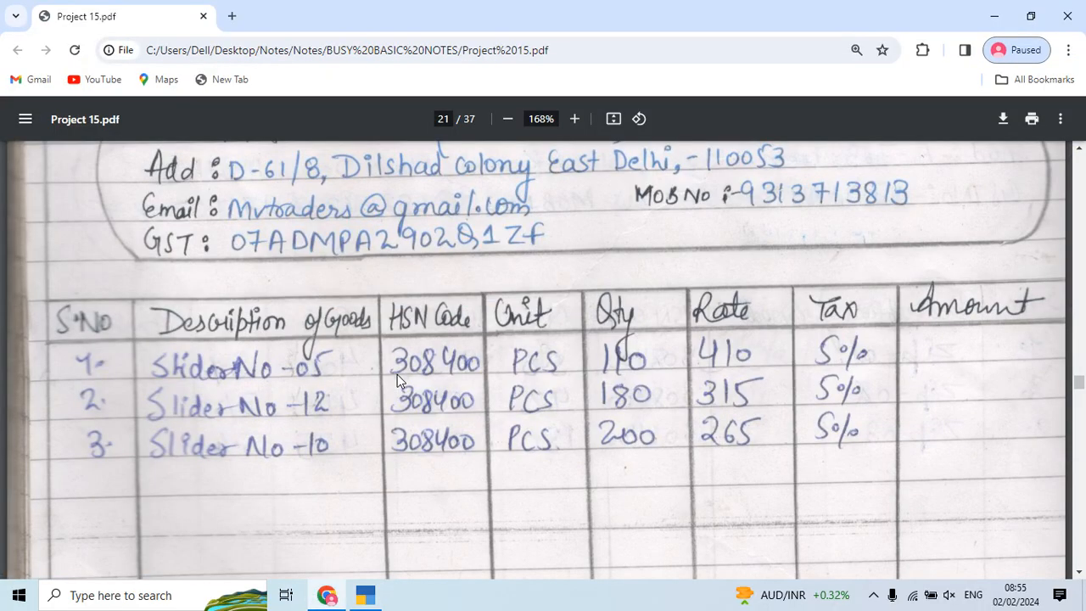
key("alt+Tab")
type("110")
key("Return")
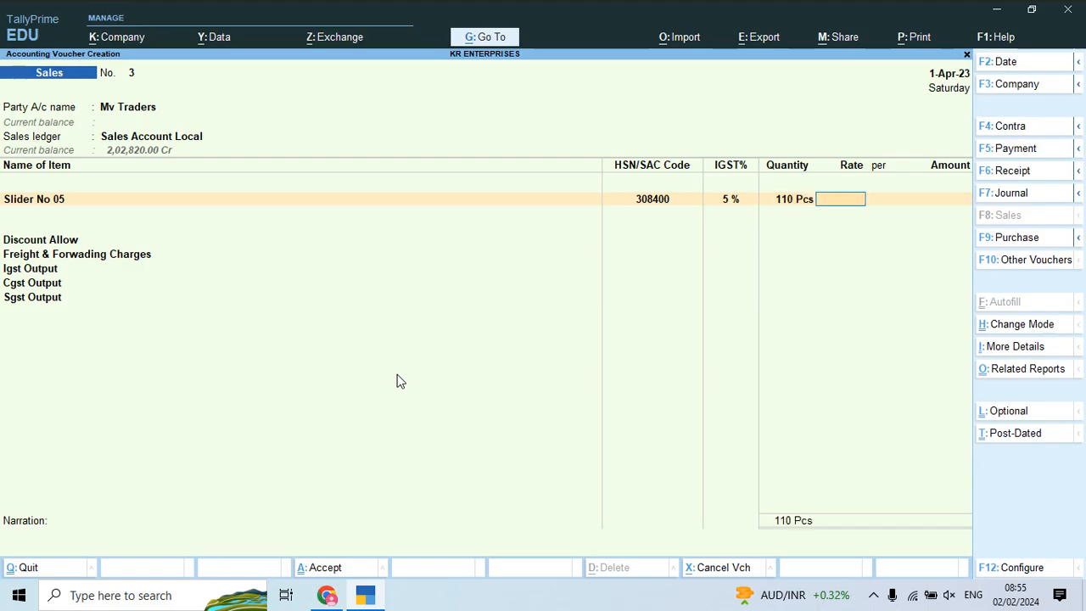
key("alt+Tab")
key("alt+Tab")
type("410")
key("Return")
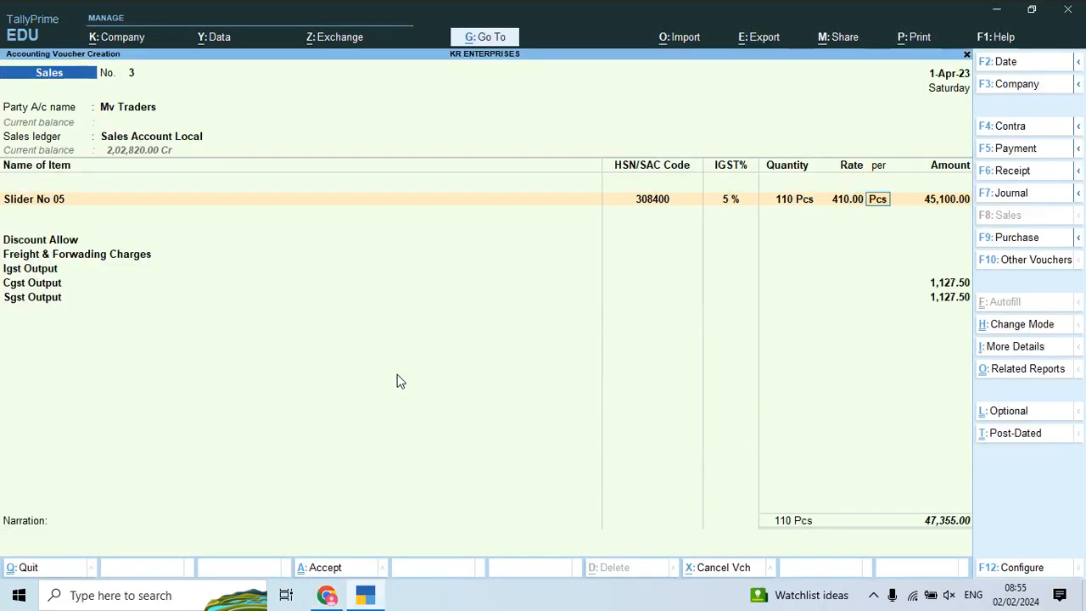
key("Return")
key("Return")
key("Return")
key("Return")
key("alt+Tab")
key("alt+Tab")
Step: Add Slider No 12: 180 pieces at 315
type("Sl")
key("Down")
key("Down")
key("Down")
key("Down")
key("Down")
key("Down")
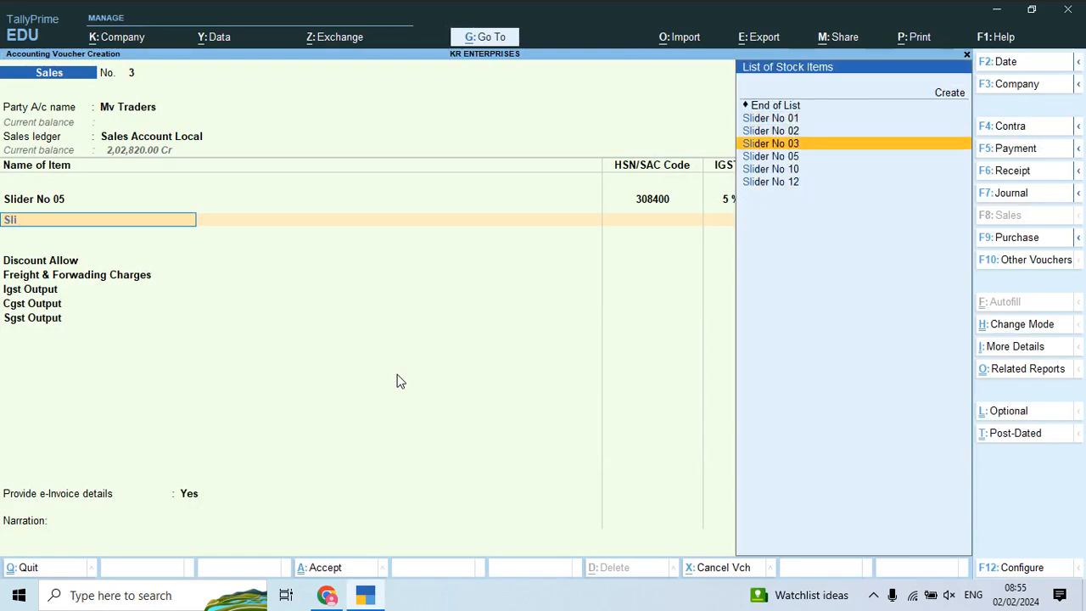
key("Return")
key("alt+Tab")
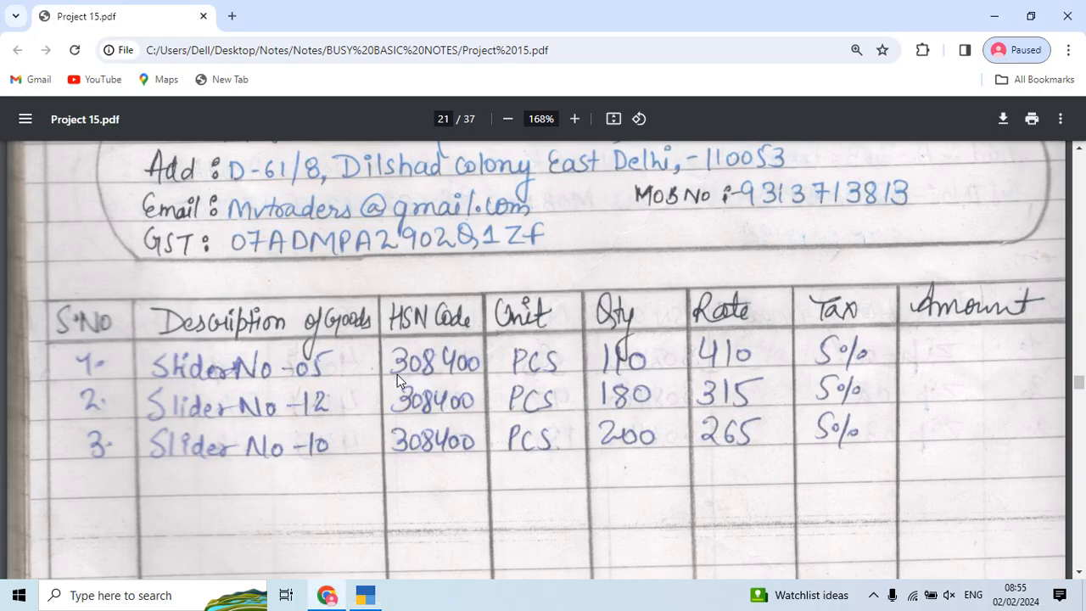
key("alt+Tab")
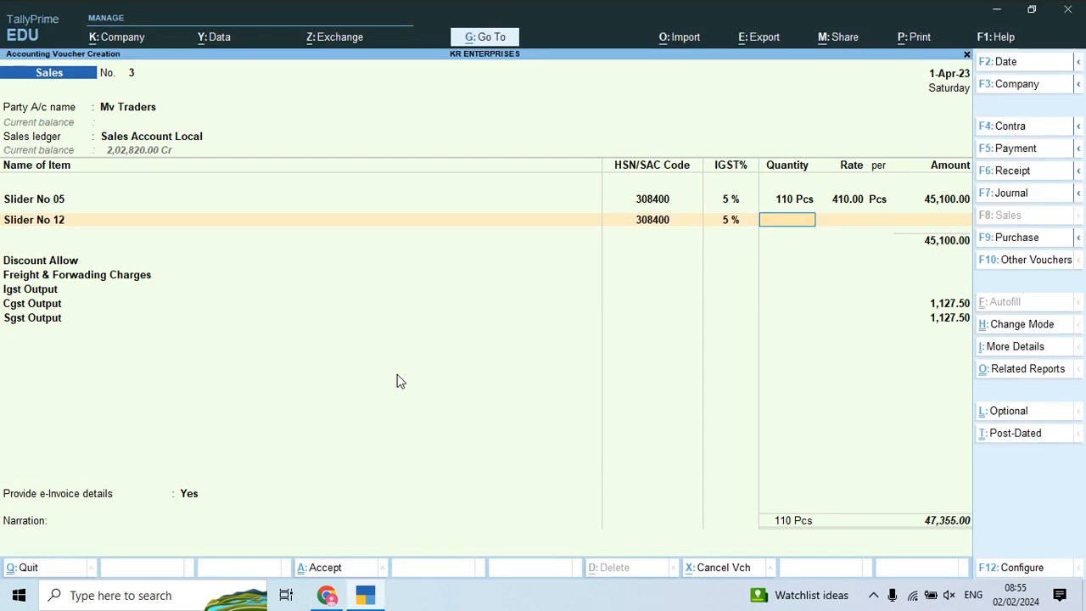
key("Return")
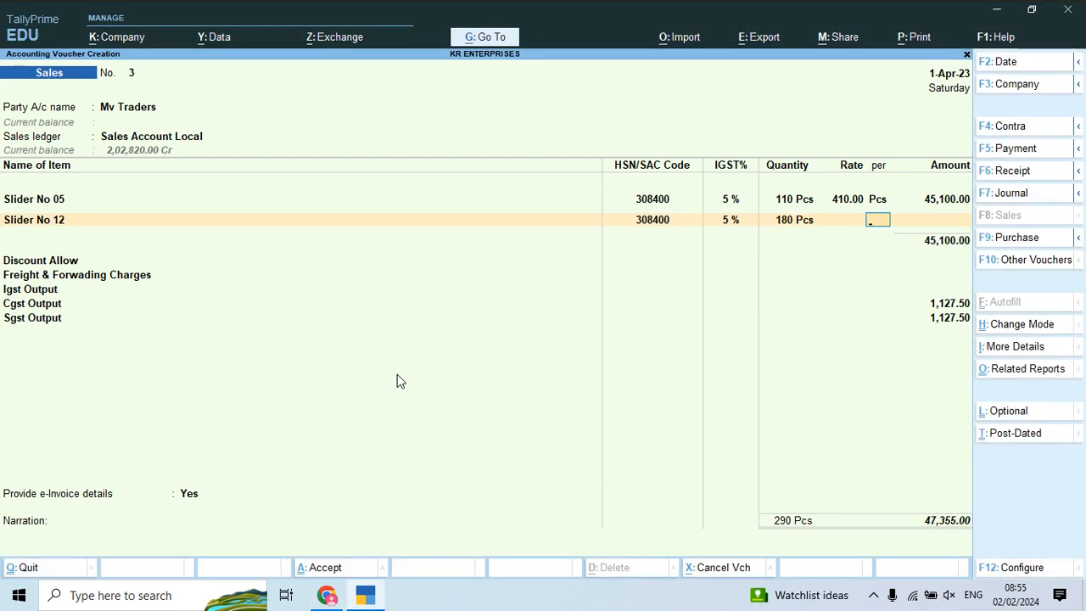
key("alt+Tab")
key("alt+Tab")
type("315")
key("Return")
key("Return")
key("Return")
key("Return")
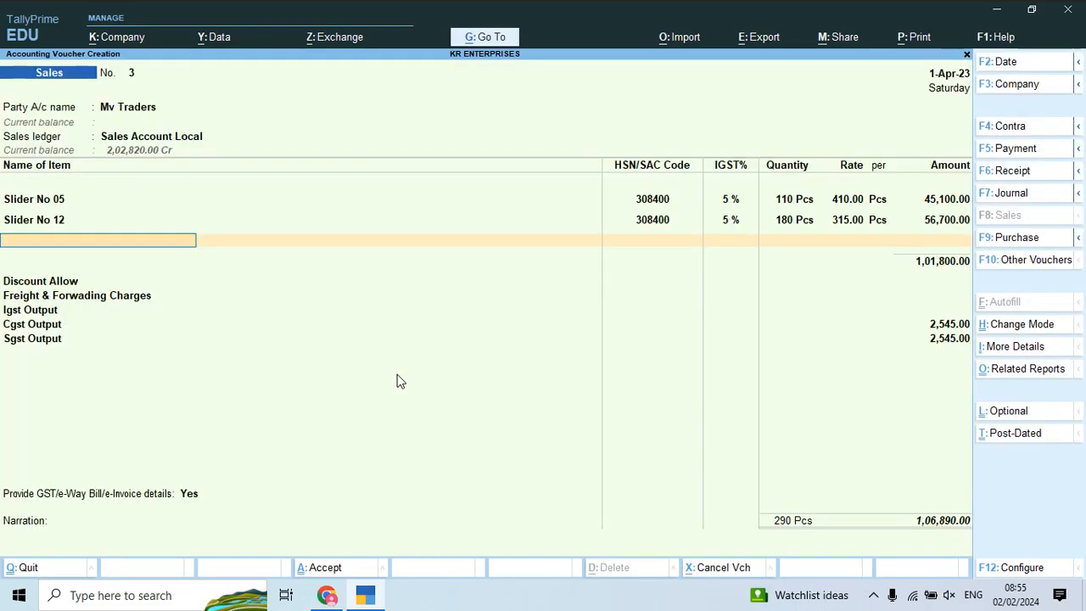
key("alt+Tab")
Step: Add Slider No 10: 200 pieces at 265
key("alt+Tab")
type("Sli")
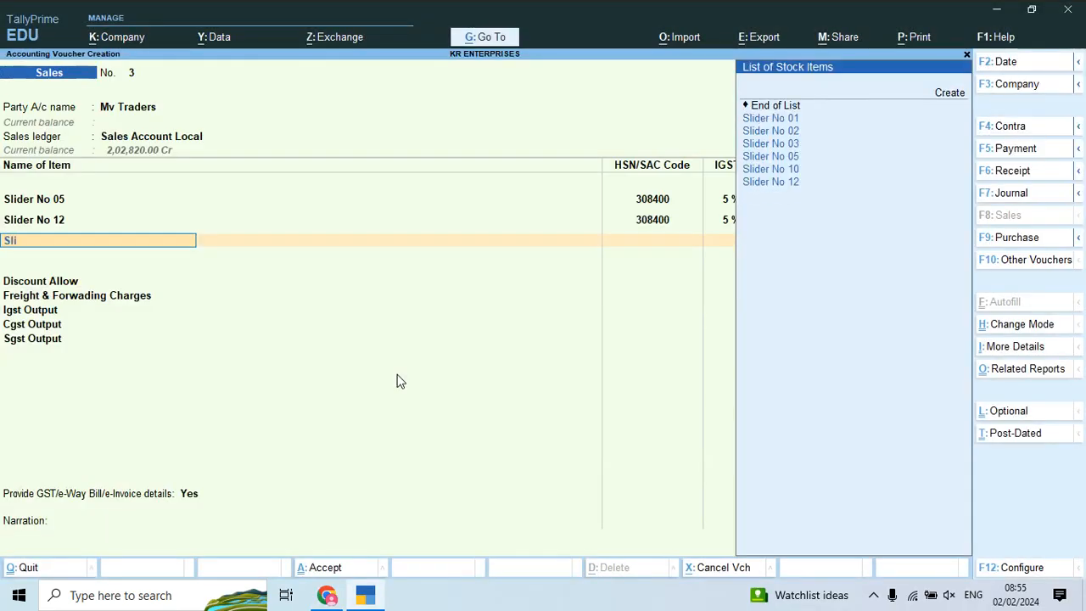
key("Down")
key("Down")
key("Down")
key("Down")
key("Down")
key("Return")
key("alt+Tab")
key("alt+Tab")
type("200")
key("Return")
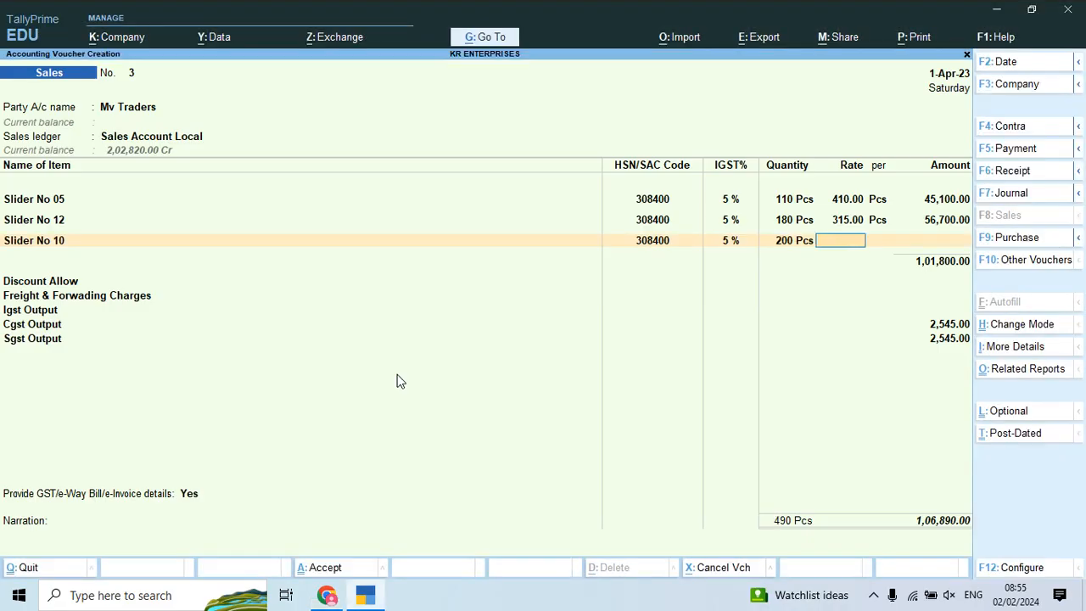
key("alt+Tab")
key("alt+Tab")
type("265")
key("Return")
key("Return")
key("Return")
key("Return")
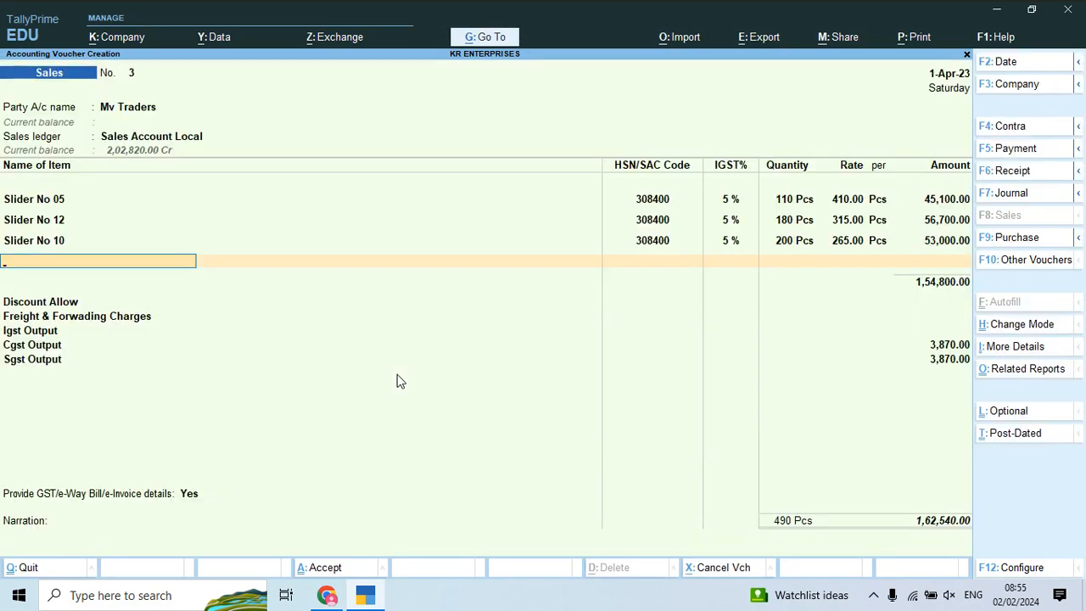
key("Return")
key("Return")
Step: Skip the discount and freight lines and save the voucher totalling 1,62,540
key("alt+Tab")
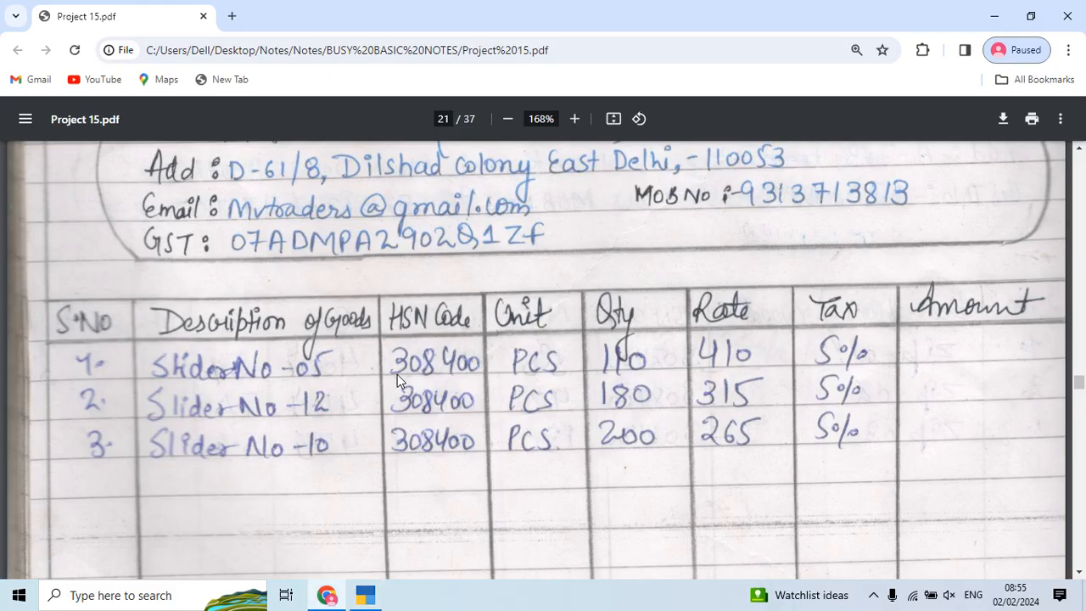
key("alt+Tab")
key("Return")
key("Return")
key("Return")
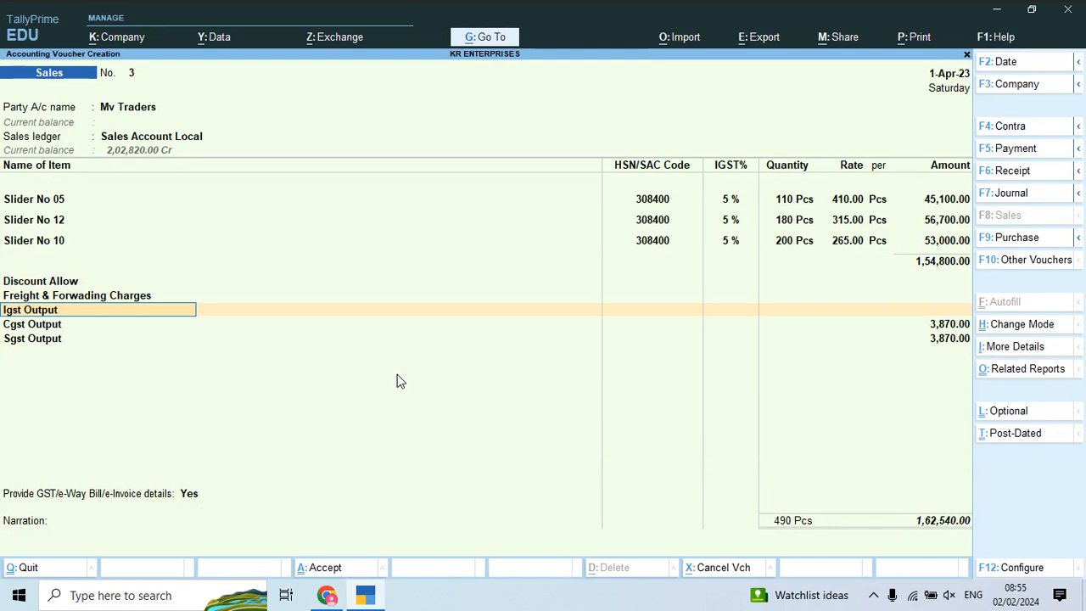
key("ctrl+a")
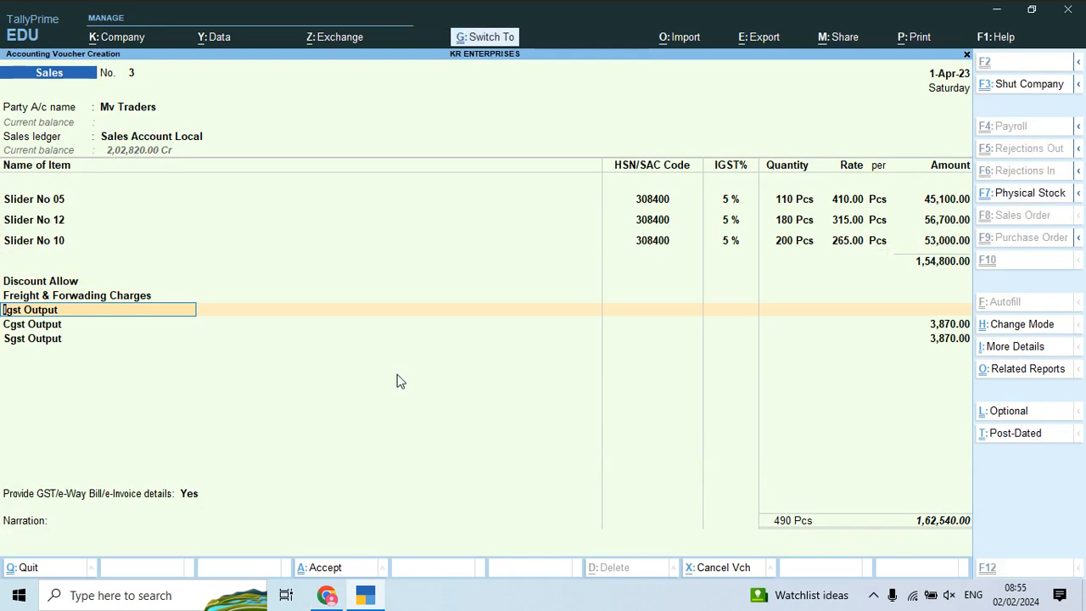
Step: Decline e-Invoice, preview Tax Invoice No. 3 zoomed in, then return to the Gateway
key("n")
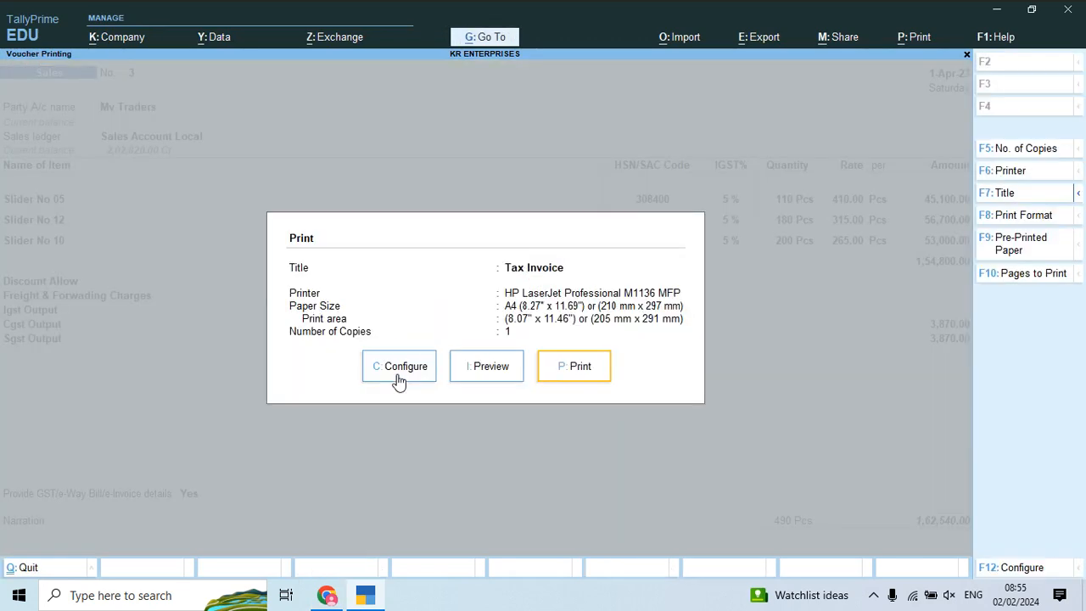
key("i")
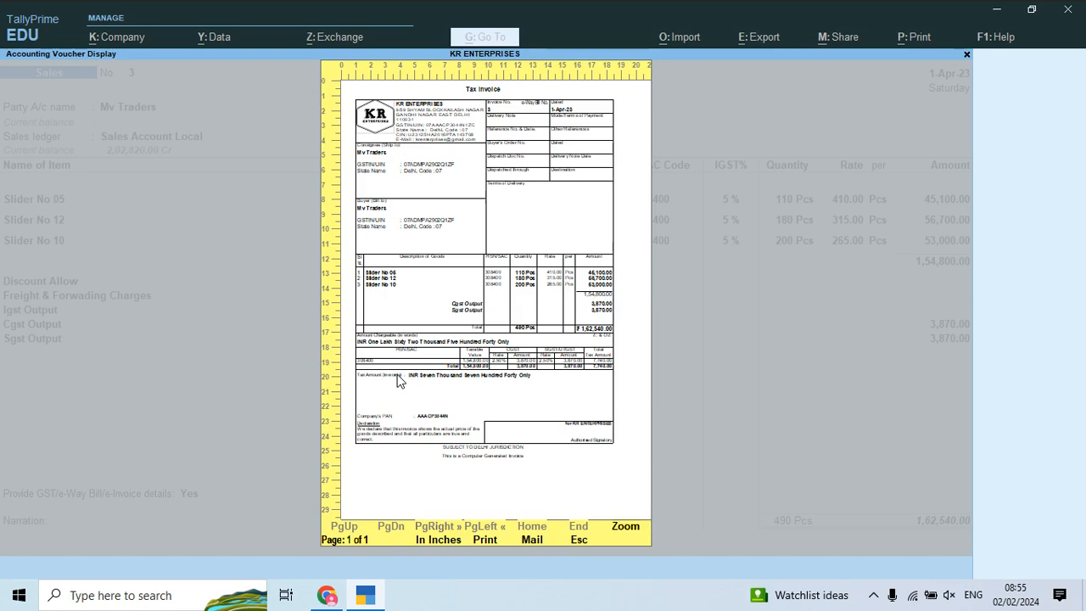
key("Return")
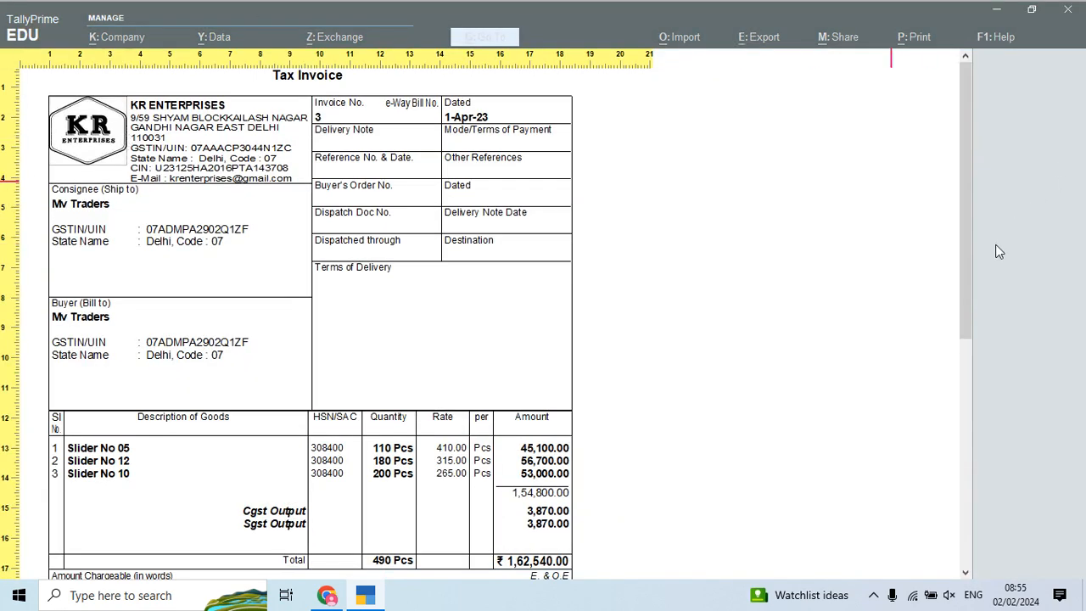
left_click_drag(962, 288, 968, 519)
key("Escape")
key("Escape")
key("Escape")
key("Escape")
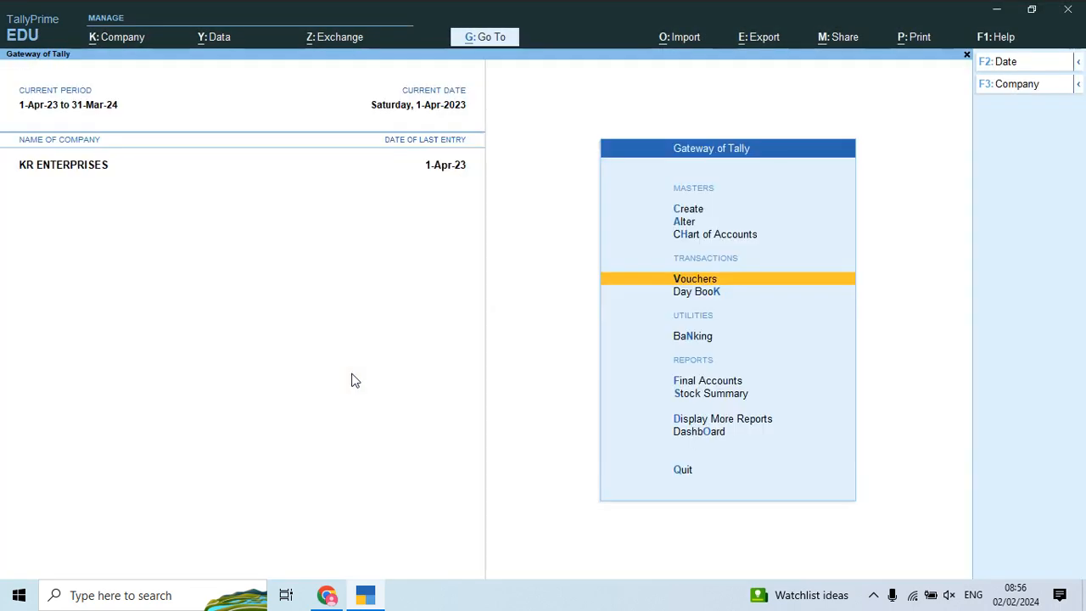
Step: Check the Default bank setting in the Sales voucher type, then return to the Gateway
key("Up")
key("Down")
key("Down")
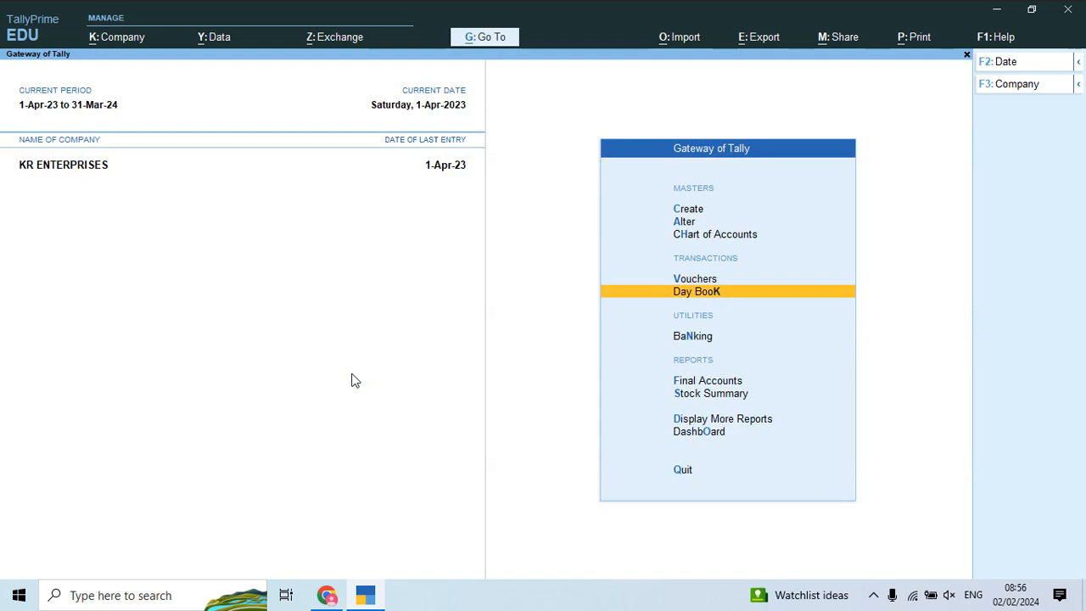
key("Up")
key("Up")
key("Up")
key("Down")
key("Up")
key("Return")
key("Down")
key("Down")
key("Return")
key("Down")
key("Down")
key("Down")
key("Down")
key("Down")
key("Down")
key("Down")
key("Down")
key("Down")
key("Down")
key("Down")
key("Down")
key("Down")
key("Down")
key("Down")
key("Down")
key("Down")
key("Return")
key("Return")
key("Return")
key("Return")
key("Return")
key("Return")
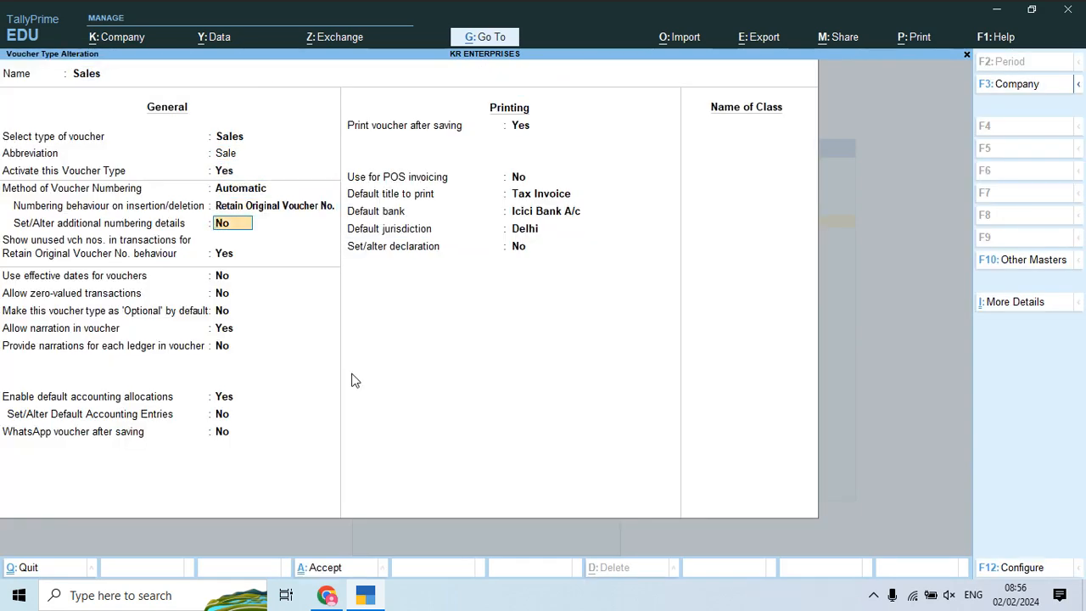
key("Escape")
key("Escape")
key("Escape")
Step: Open the Mv Traders sales voucher No. 3 from the Day Book for alteration
key("Down")
key("Down")
key("Down")
key("Up")
key("Down")
key("Return")
key("Down")
key("Down")
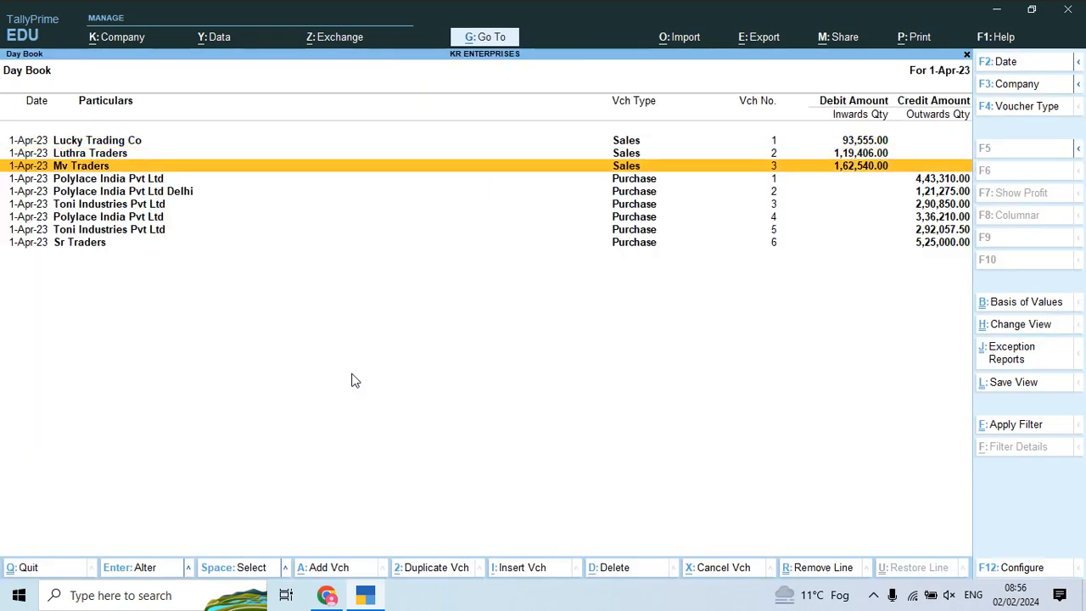
key("Return")
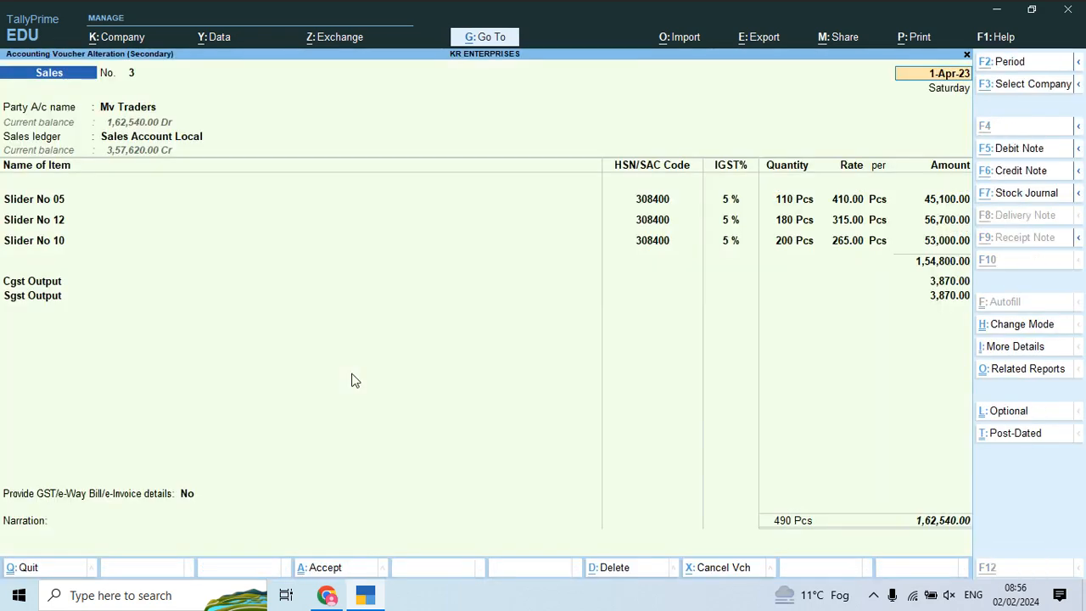
Step: In Print Configuration, show bank details with Show A/c Holder's Name set to Yes
key("alt+p")
key("Return")
key("Left")
key("Left")
key("Return")
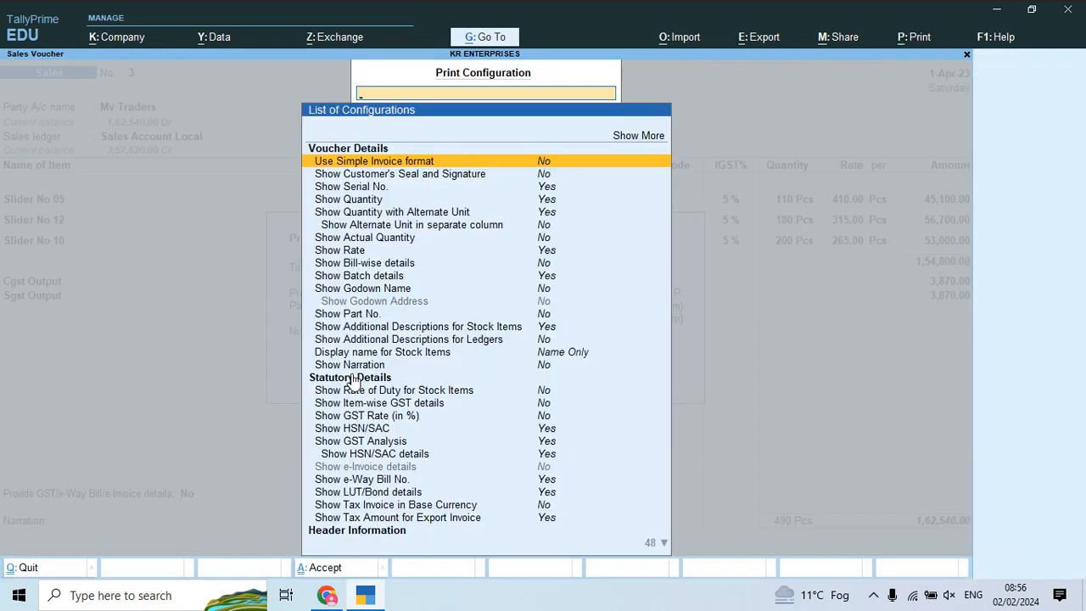
key("Down")
key("Down")
key("Down")
key("Down")
key("Down")
key("Down")
key("Down")
key("Down")
key("Down")
key("Down")
key("Down")
key("Down")
key("Down")
key("Down")
key("Down")
key("Down")
key("Down")
key("Down")
key("Down")
key("Down")
key("Down")
key("Down")
key("Down")
key("Down")
key("Down")
key("Down")
key("Down")
key("Down")
key("Down")
key("Down")
key("Down")
key("Down")
key("Down")
key("Down")
key("Down")
key("Down")
key("Down")
key("Up")
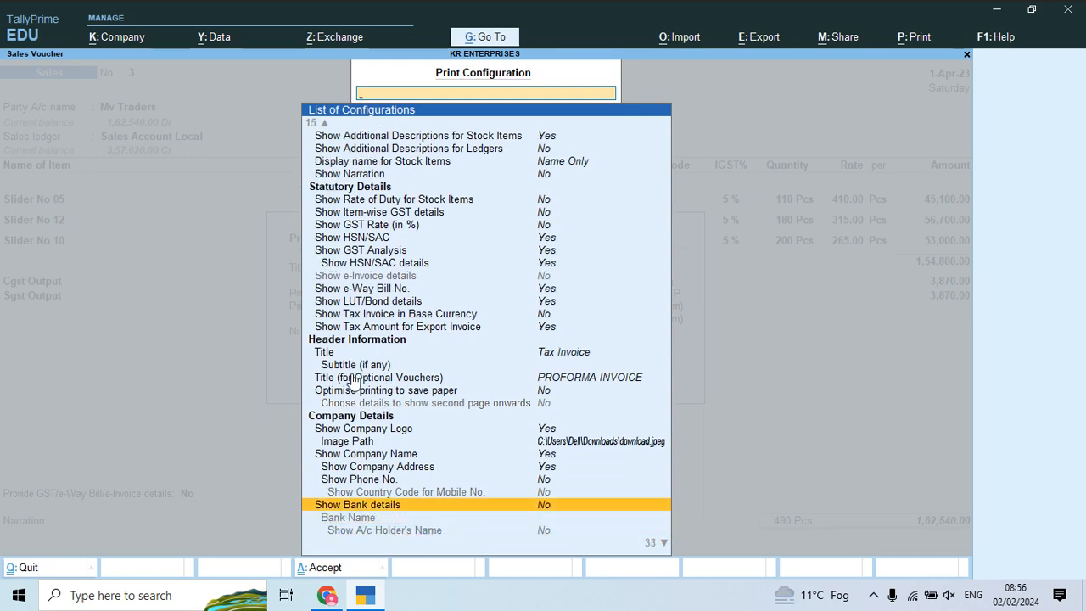
key("Return")
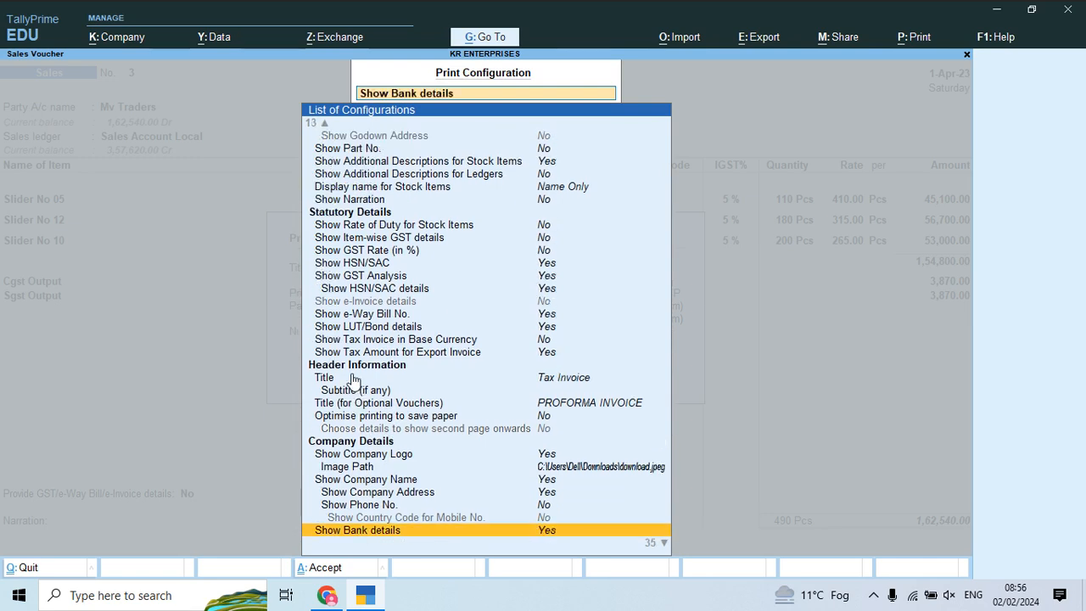
key("Down")
key("Down")
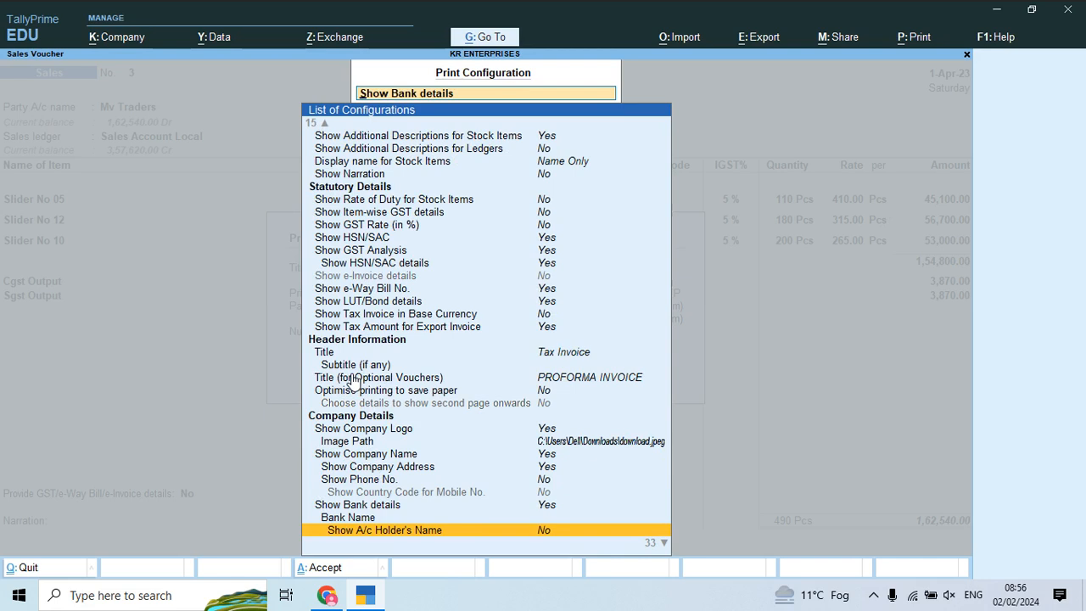
key("Down")
key("Up")
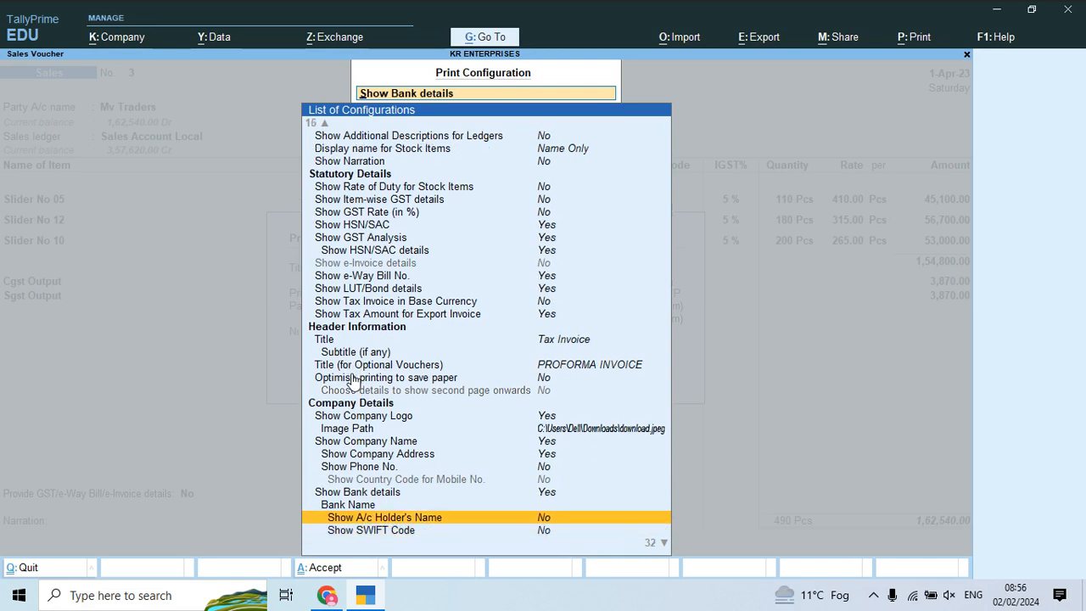
key("Return")
key("y")
key("Up")
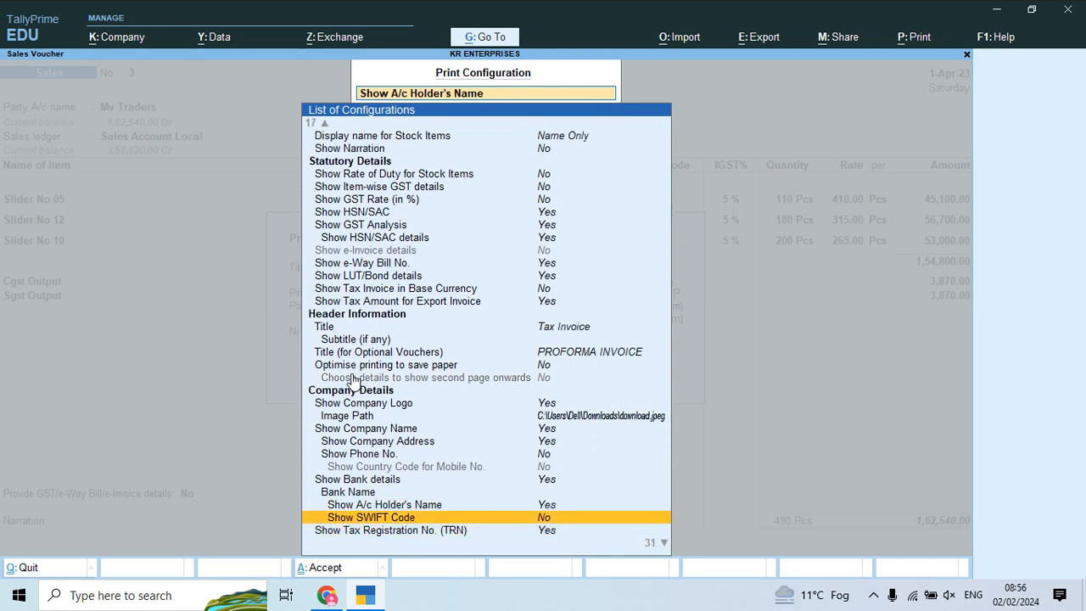
key("Escape")
Step: Preview Tax Invoice No. 3 at full width and scroll through it
key("i")
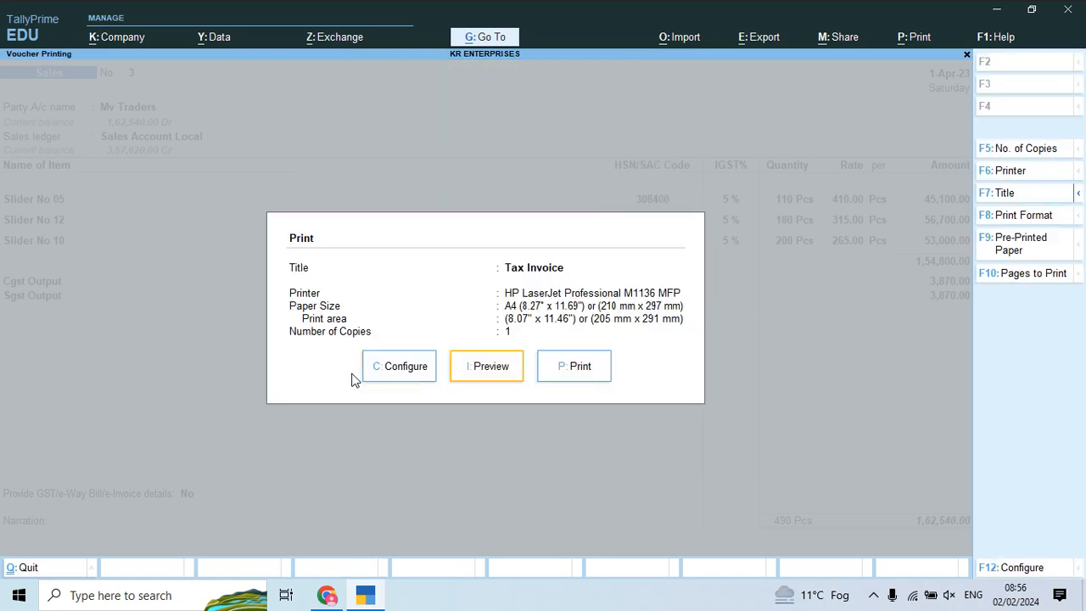
left_click(354, 381)
scroll(355, 381, "down", 5)
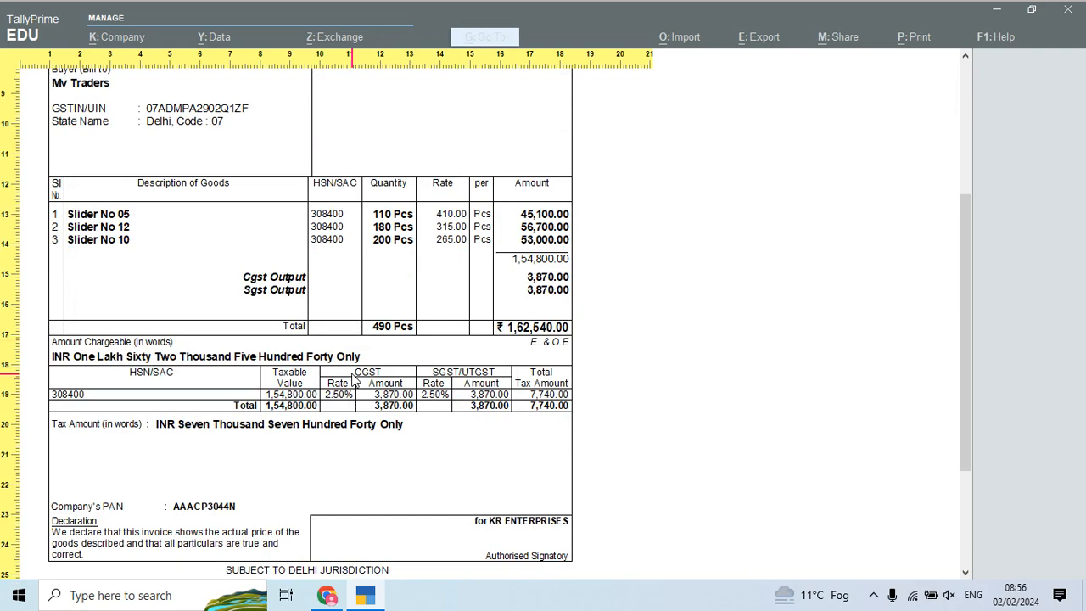
scroll(354, 381, "down", 4)
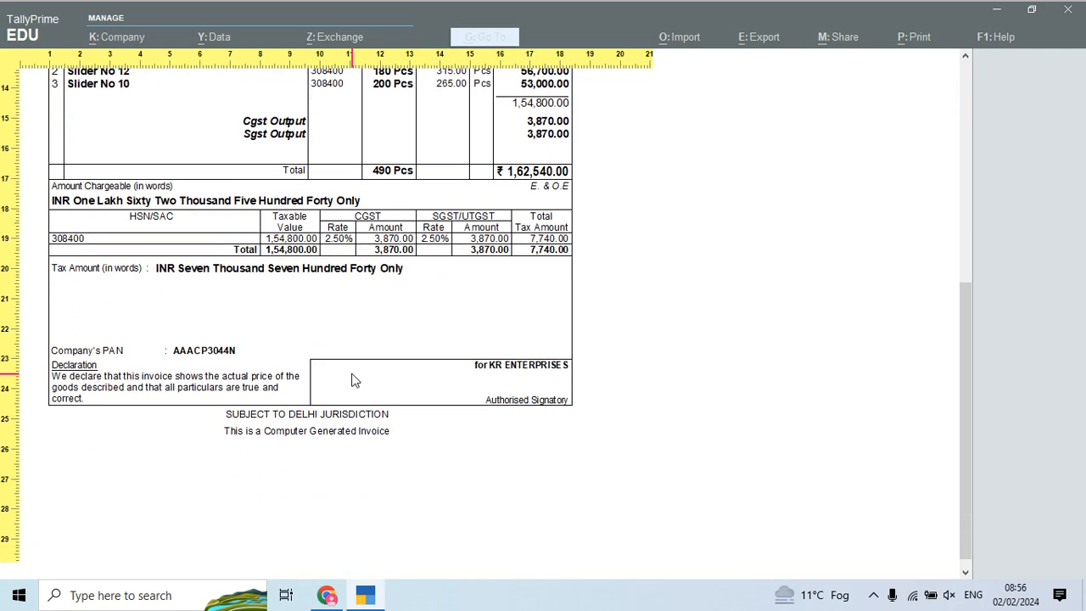
scroll(354, 380, "up", 5)
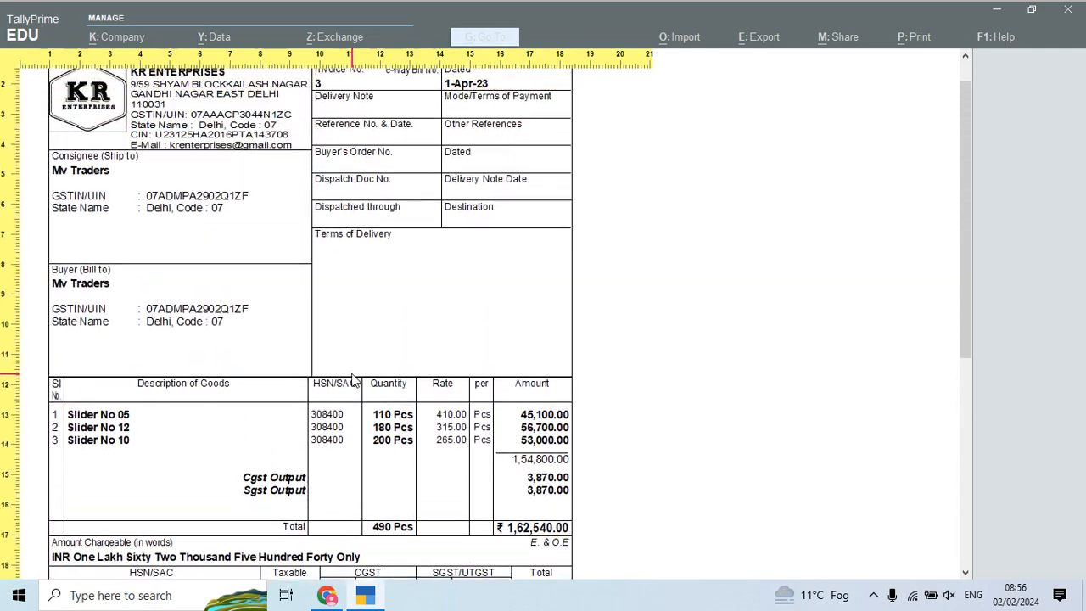
Step: Set Icici Bank A/c as the bank name in the invoice print configuration
left_click(355, 381)
key("Escape")
key("Left")
key("Left")
key("Return")
key("Down")
key("Down")
key("Down")
key("Down")
key("Down")
key("Down")
key("Down")
key("Down")
key("Down")
key("Down")
key("Down")
key("Down")
key("Down")
key("Down")
key("Down")
key("Down")
key("Down")
key("Down")
key("Down")
key("Down")
key("Down")
key("Down")
key("Down")
key("Down")
key("Down")
key("Down")
key("Down")
key("Down")
key("Up")
key("Down")
key("Down")
key("Up")
key("Up")
key("Down")
key("Return")
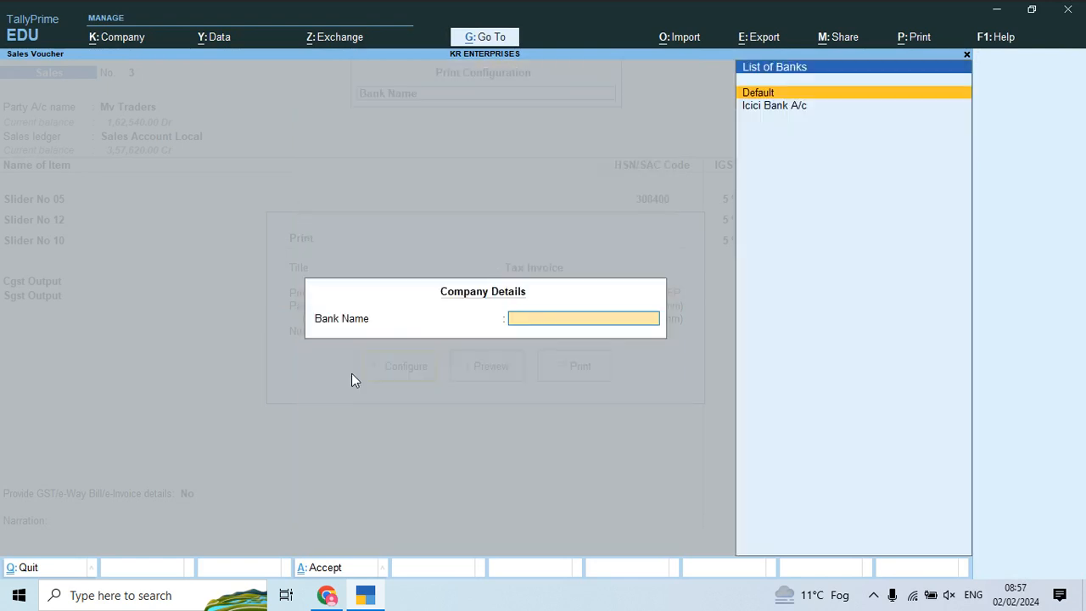
key("Down")
key("Return")
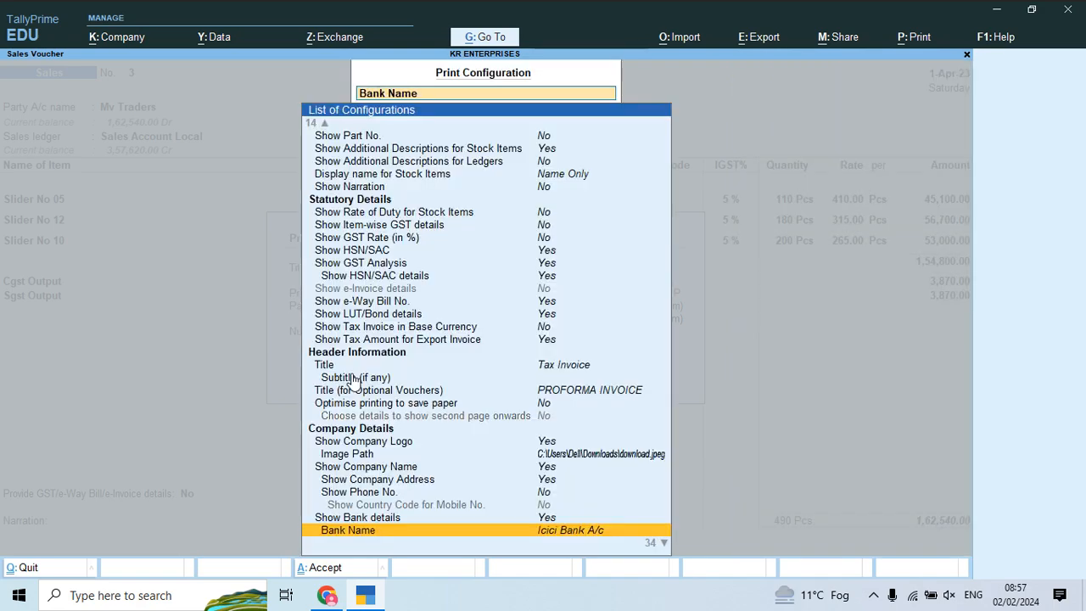
key("Down")
key("Escape")
Step: Preview the Tax Invoice with the bank details, then return to Sales voucher No. 3
key("Right")
key("Return")
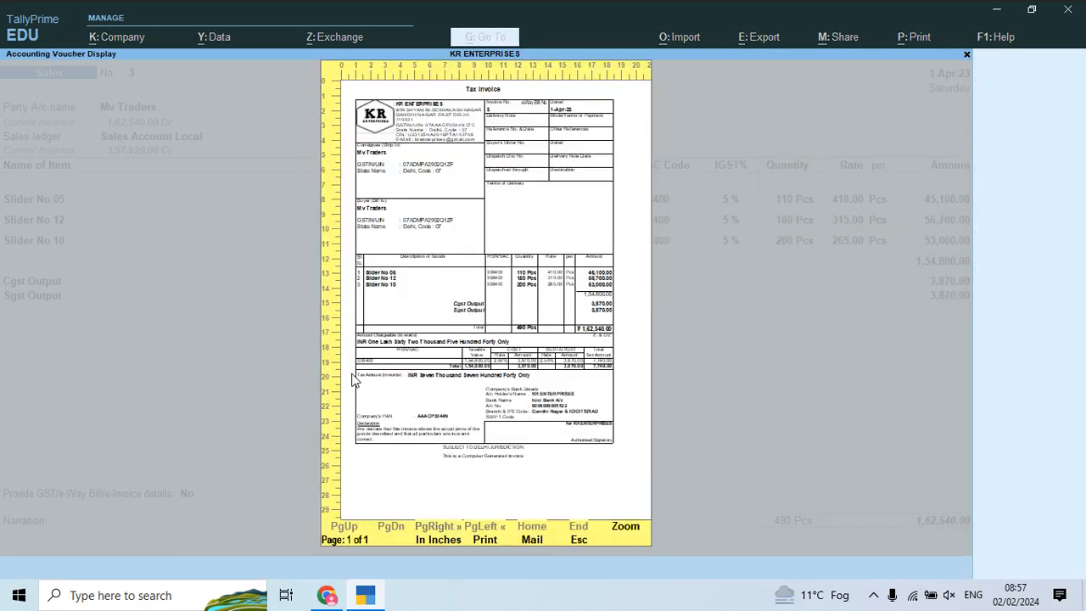
left_click(355, 381)
scroll(355, 381, "down", 5)
scroll(354, 381, "down", 4)
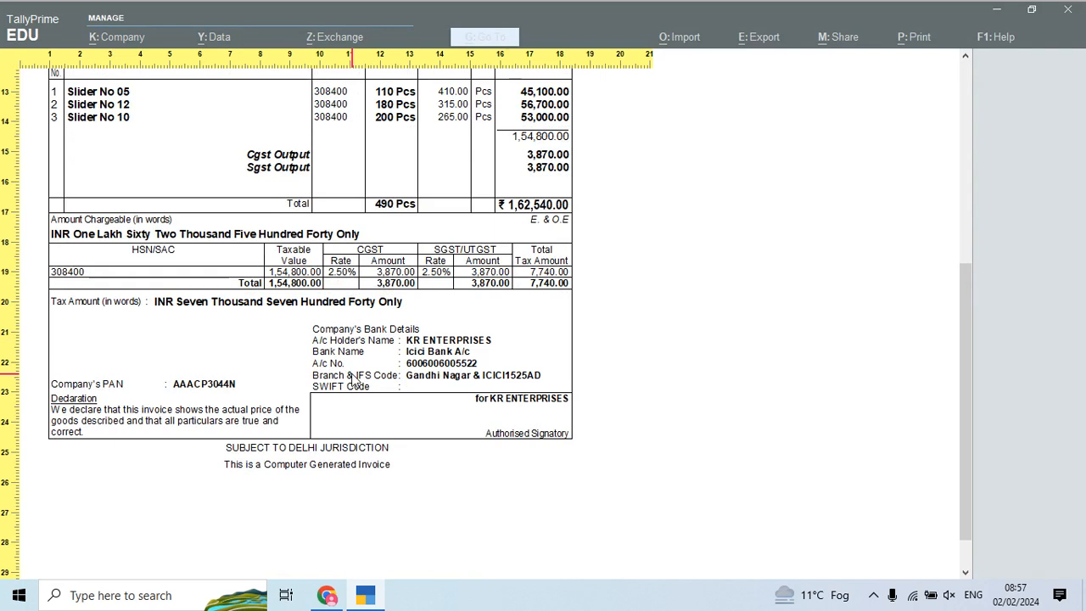
key("Escape")
key("Escape")
key("Escape")
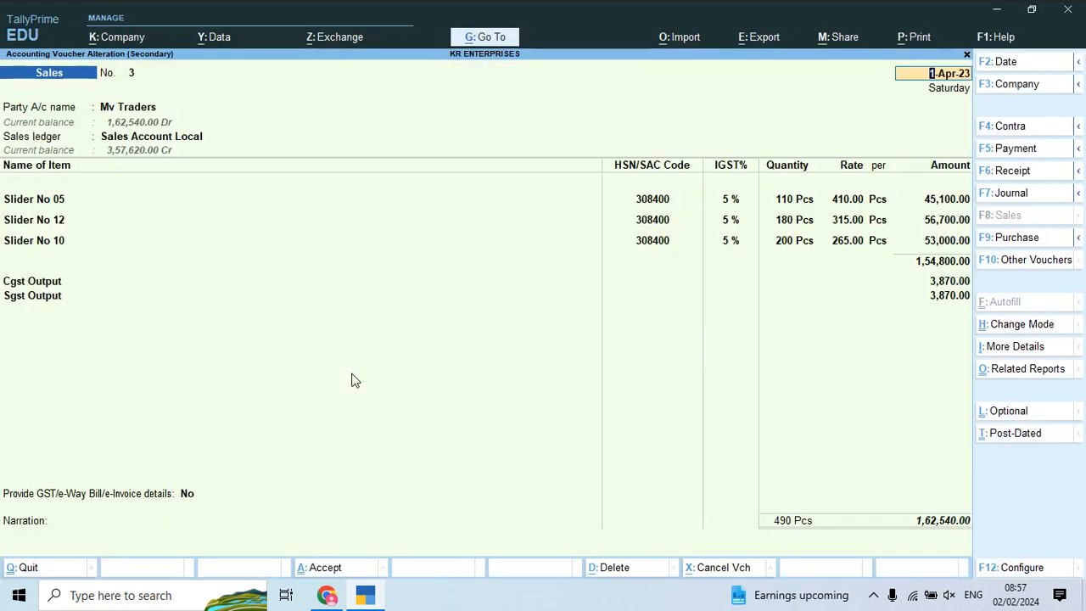
Step: Quit the voucher alteration and scroll Project 15.pdf to page 25's Polyester Fabric bill
key("Escape")
key("y")
key("alt+Tab")
scroll(352, 379, "down", 12)
scroll(352, 380, "down", 15)
scroll(352, 380, "down", 18)
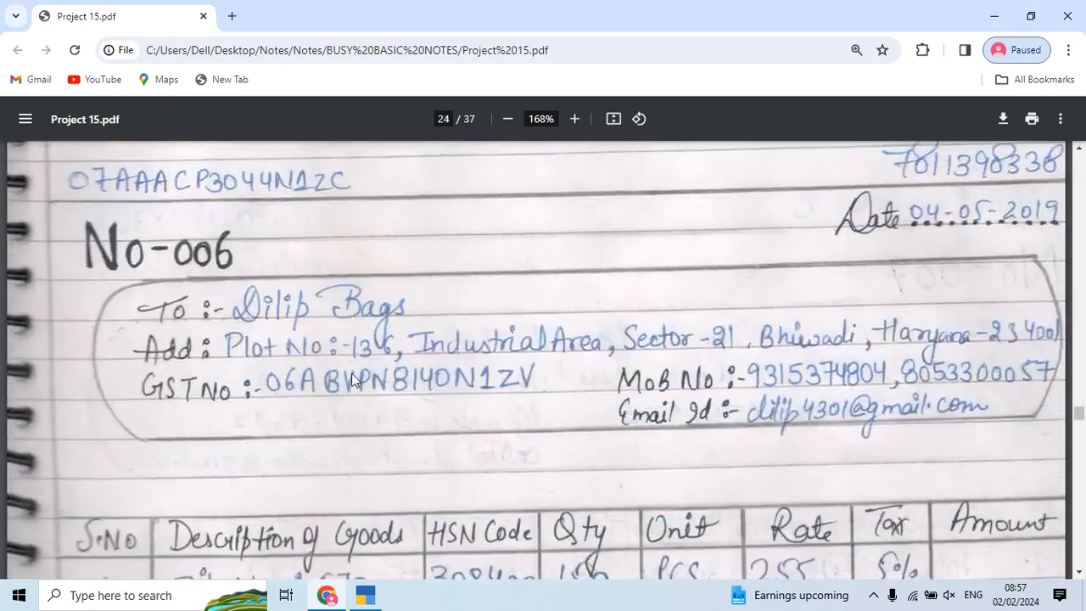
scroll(353, 379, "down", 15)
scroll(351, 378, "down", 5)
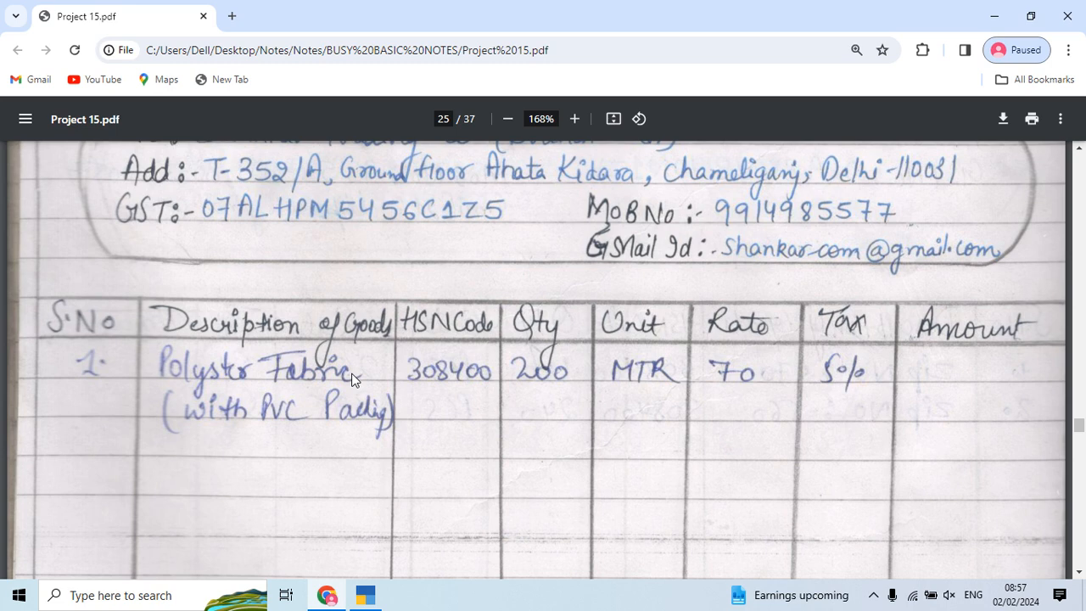
key("alt+Tab")
Step: Leave the Day Book, start new voucher No. 4, and move the voucher-type list to Debit Note
key("Escape")
key("Up")
key("Return")
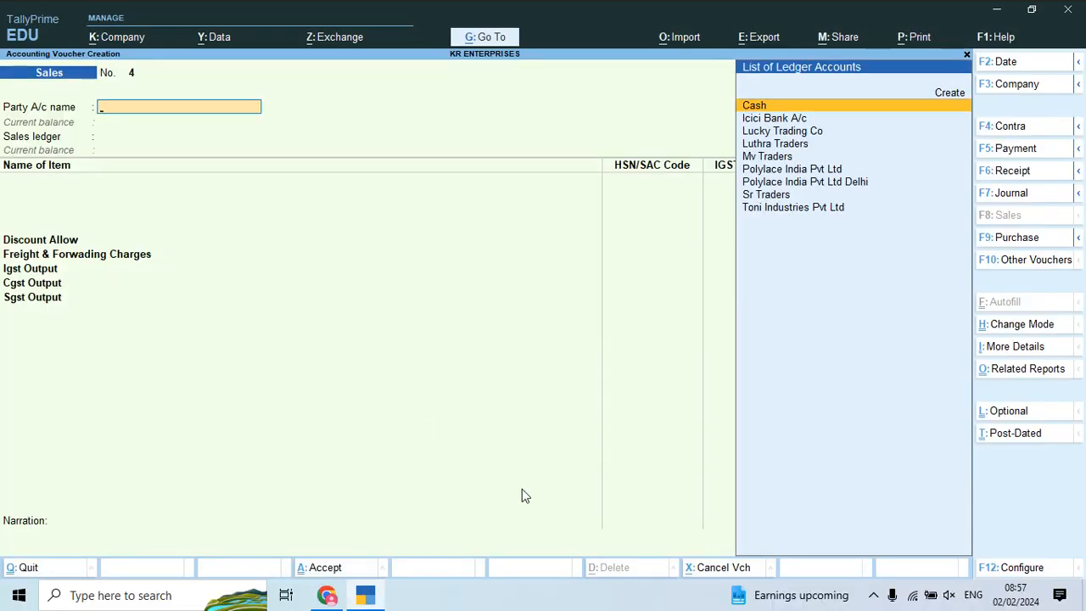
left_click(1026, 268)
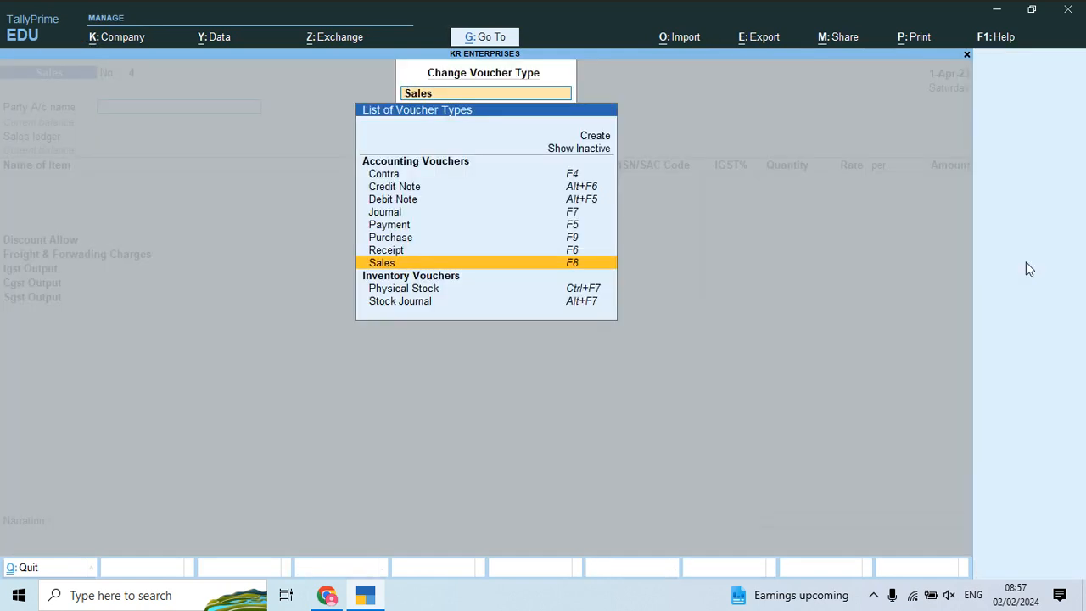
key("Up")
key("Up")
key("Up")
key("Up")
key("Up")
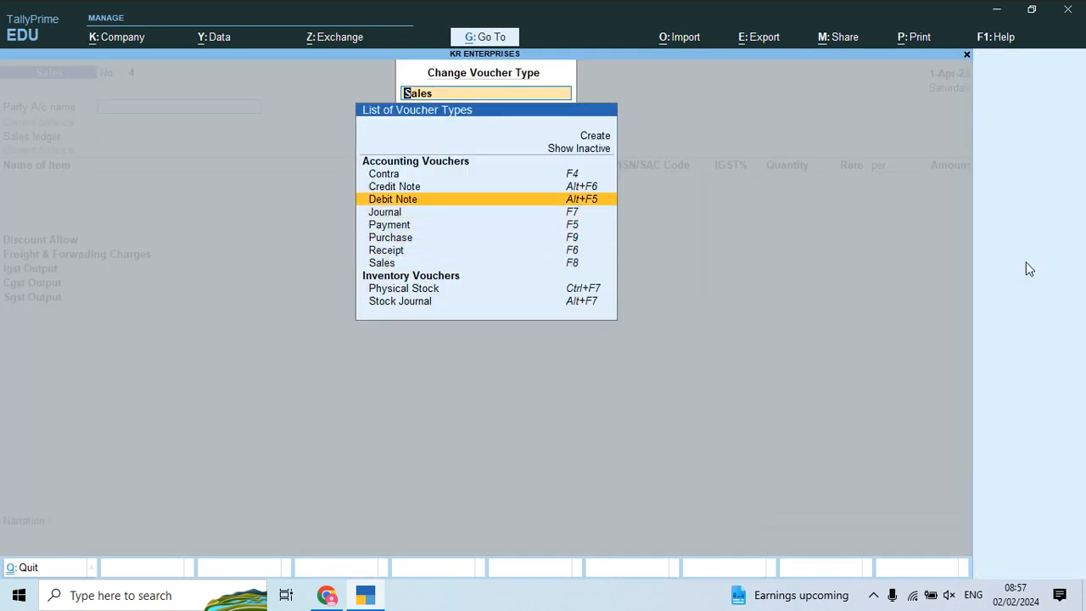
Step: Start Debit Note No. 1 for Polylace India Pvt Ltd against Purchase Retrun Account Central
key("Return")
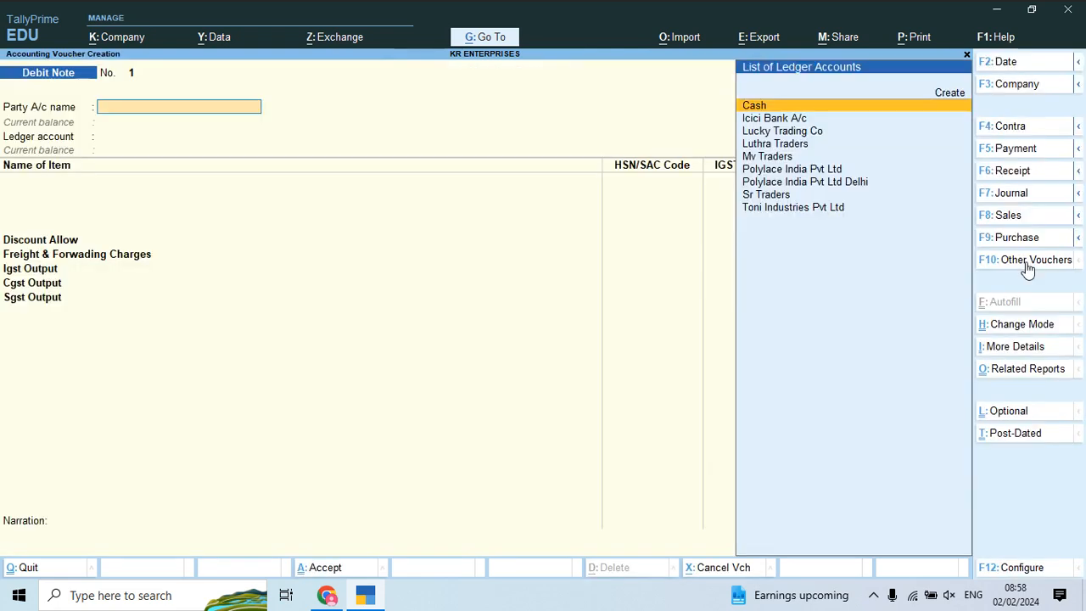
key("Down")
key("Down")
key("Down")
key("Down")
key("Down")
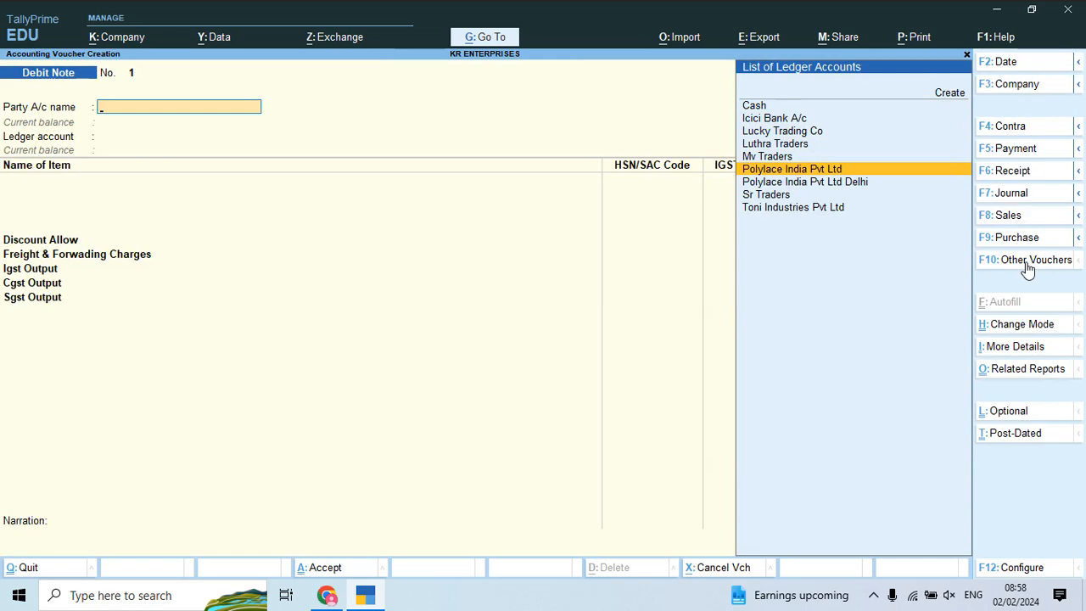
key("Return")
key("Return")
key("Return")
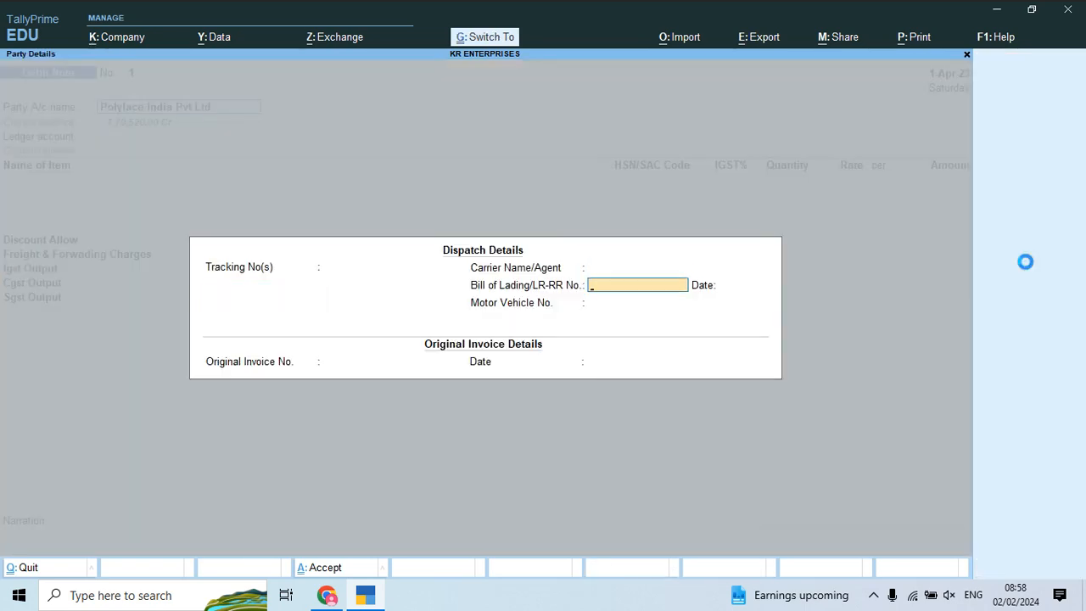
key("ctrl+a")
key("Return")
key("ctrl+a")
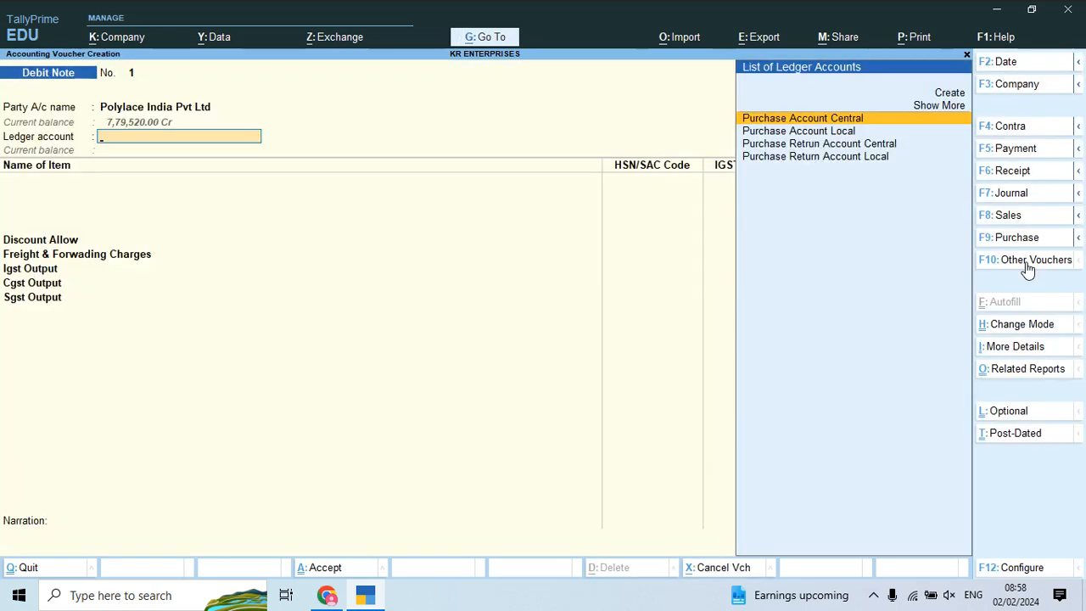
key("Down")
key("Down")
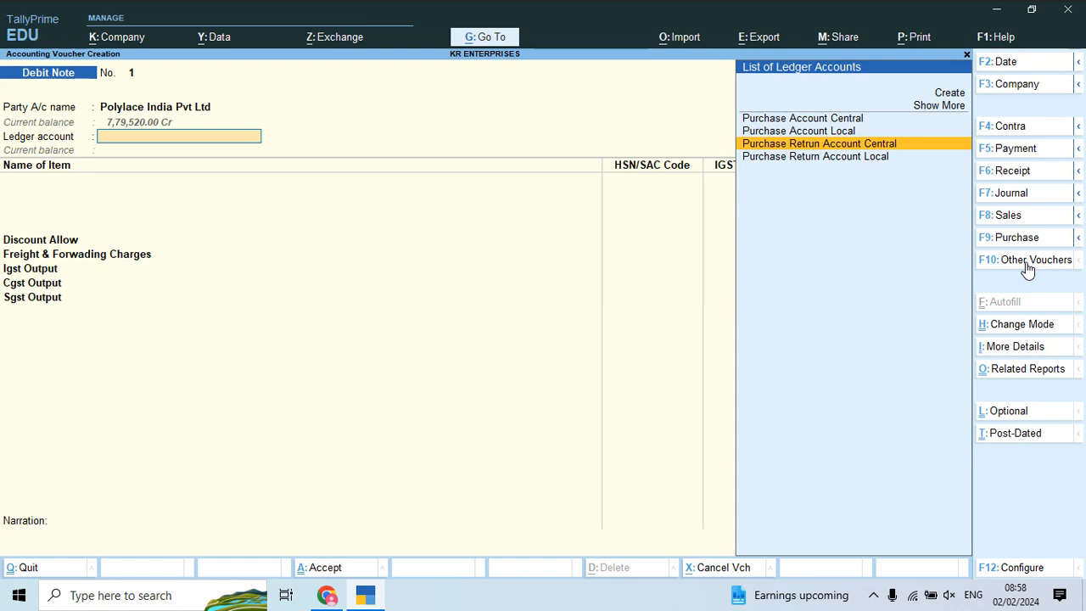
key("Return")
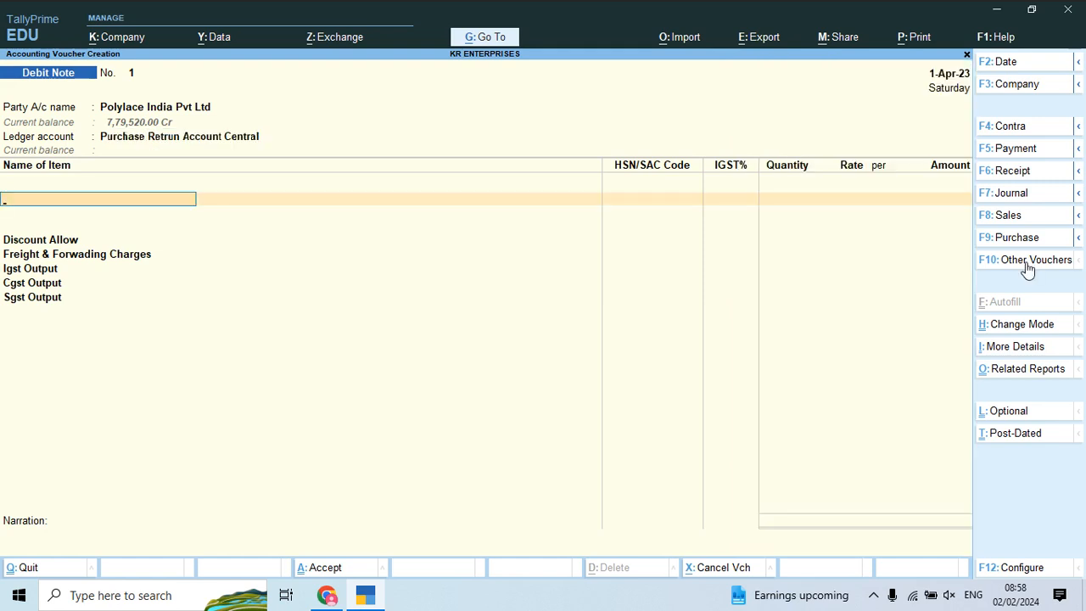
Step: Add Zip 01 at 20 Pcs and 385.00, totalling 8,085.00 with IGST
key("Down")
key("Down")
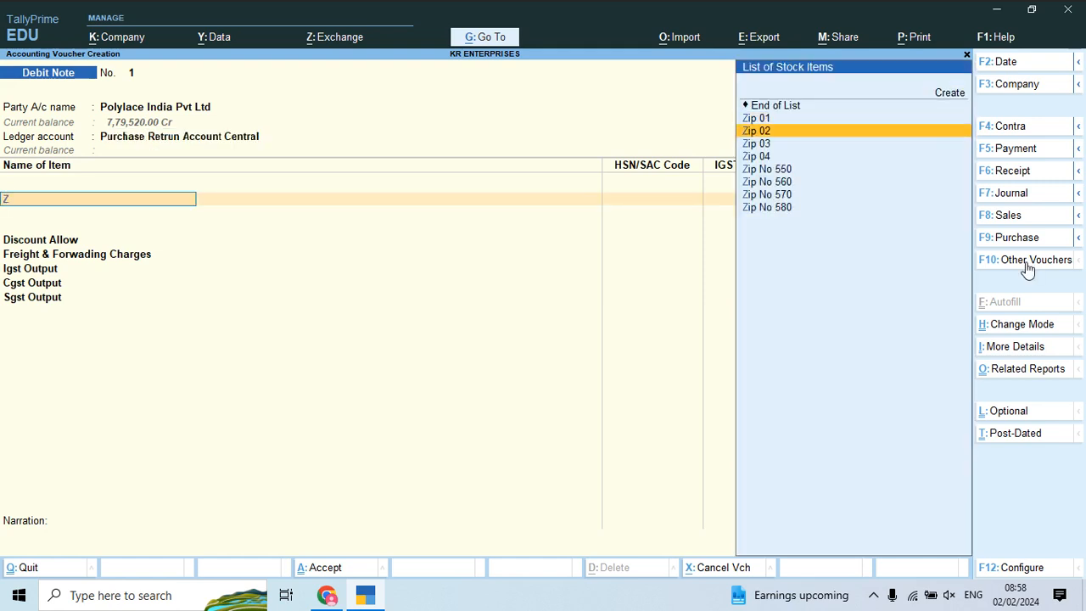
key("Up")
key("Return")
type("10")
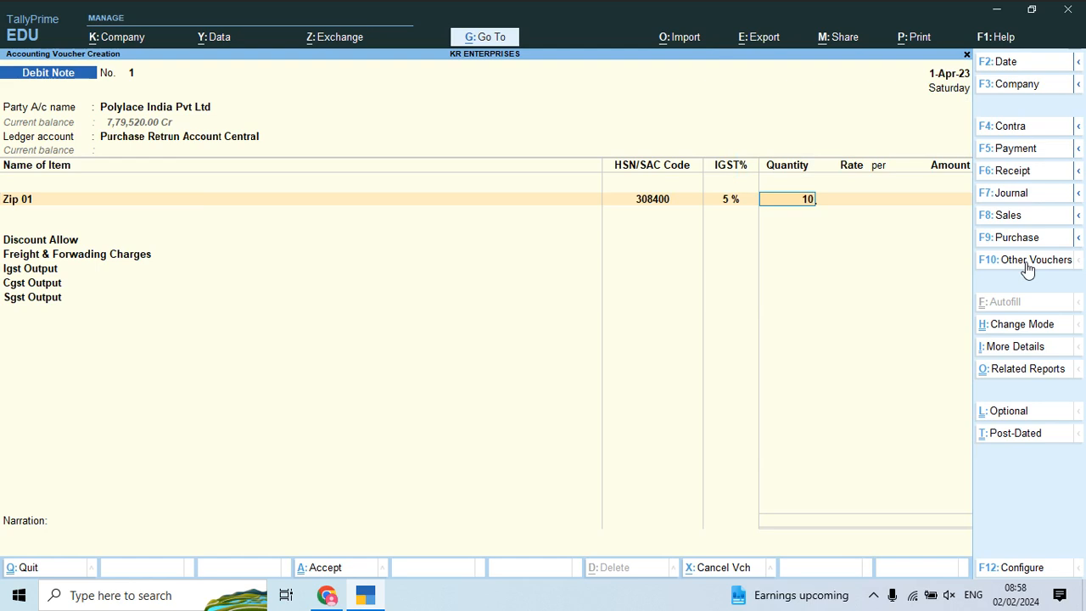
key("Return")
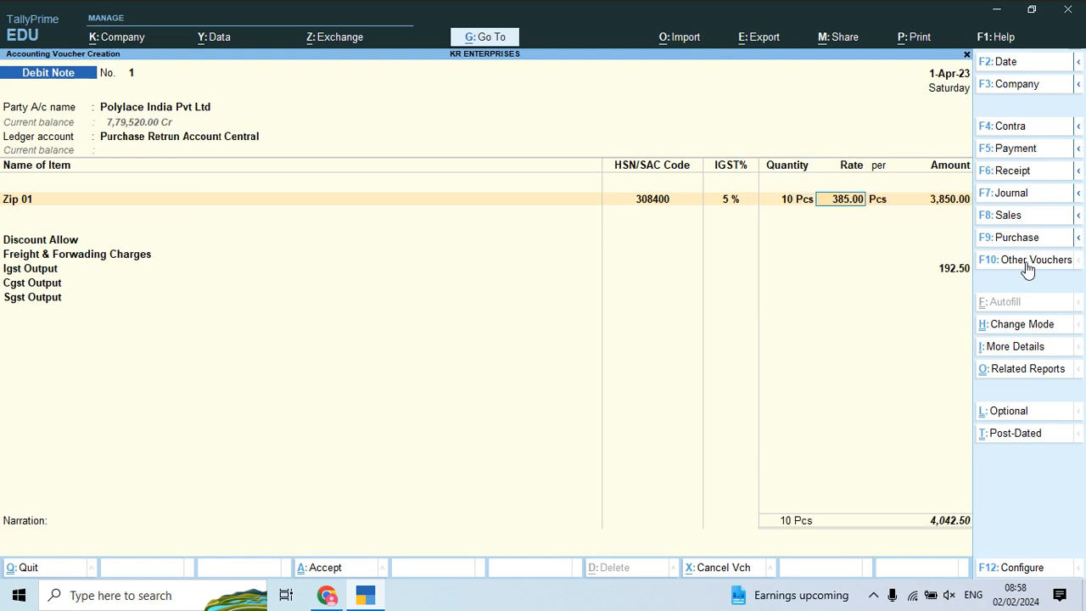
key("BackSpace")
type("20")
key("Return")
key("Return")
key("Return")
key("Return")
key("Return")
key("Return")
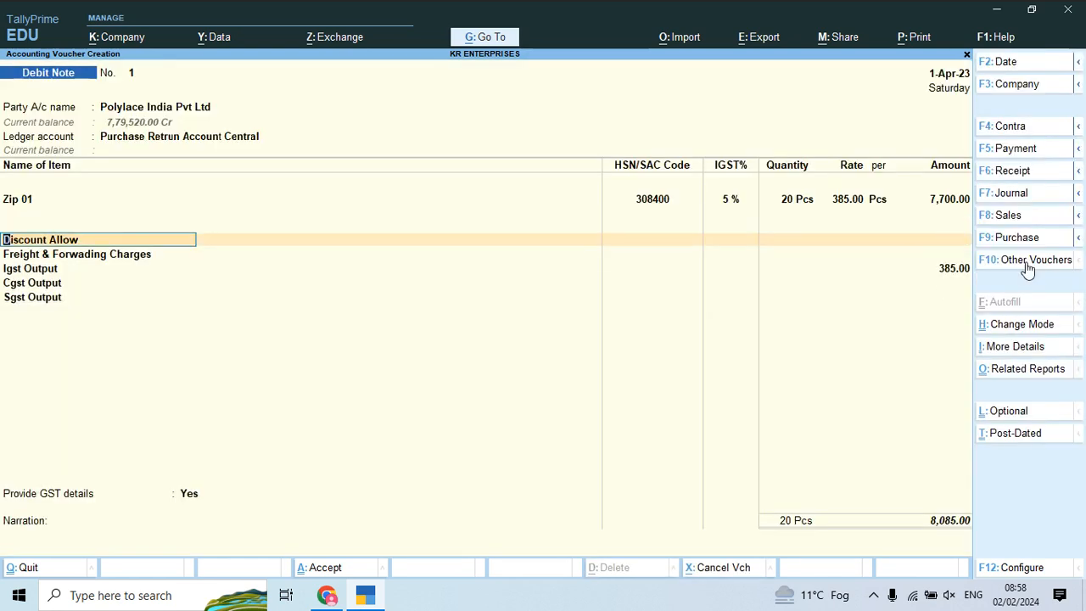
key("ctrl")
Step: Preview Debit Note No. 1, checking the ₹8,085.00 total and company bank details
key("ctrl+p")
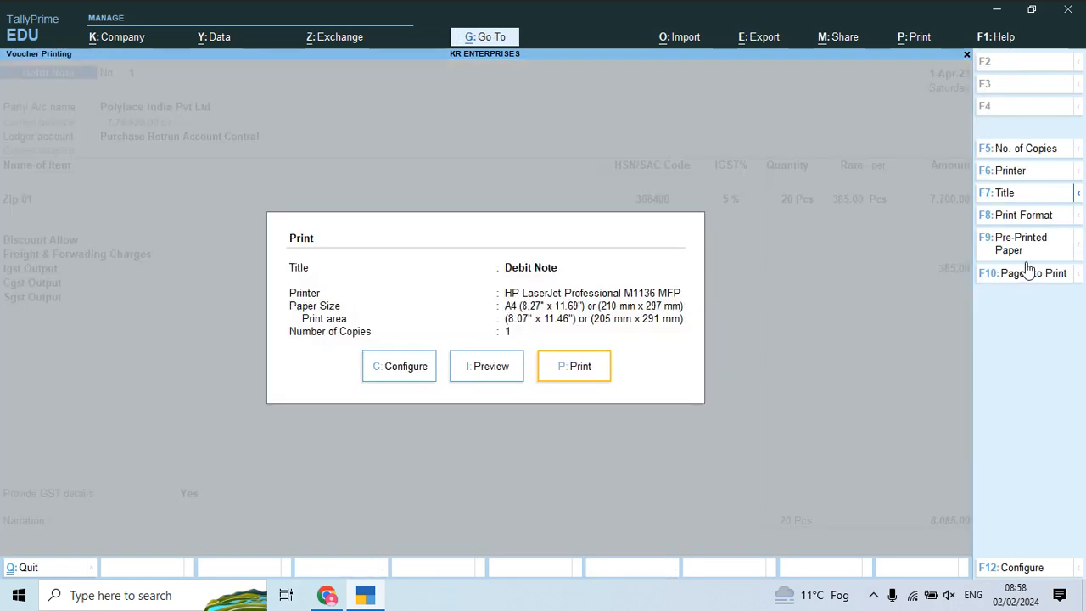
key("Return")
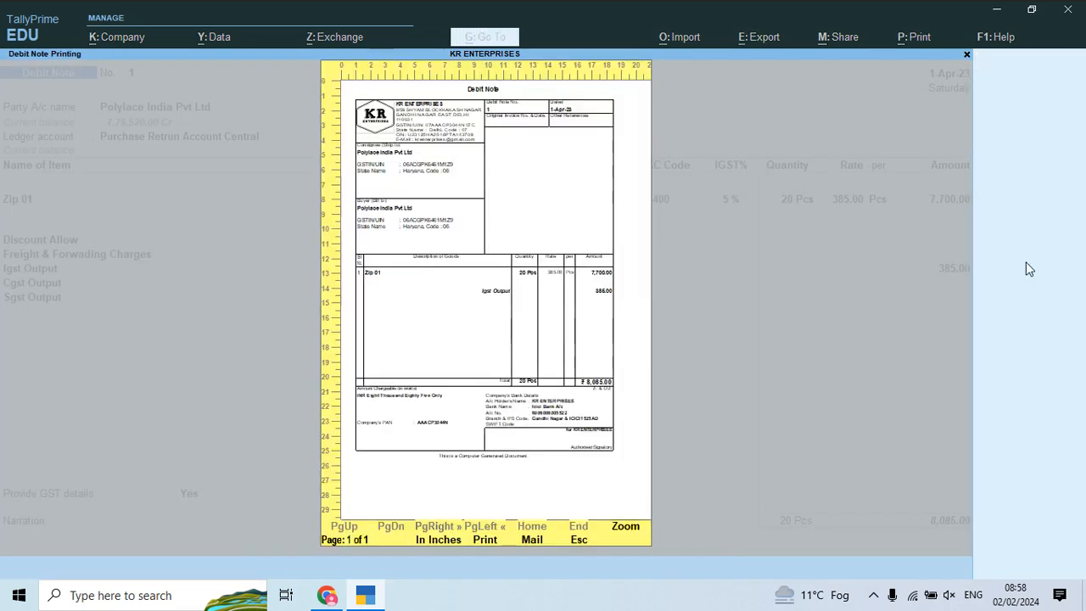
key("alt+z")
scroll(1026, 269, "down", 5)
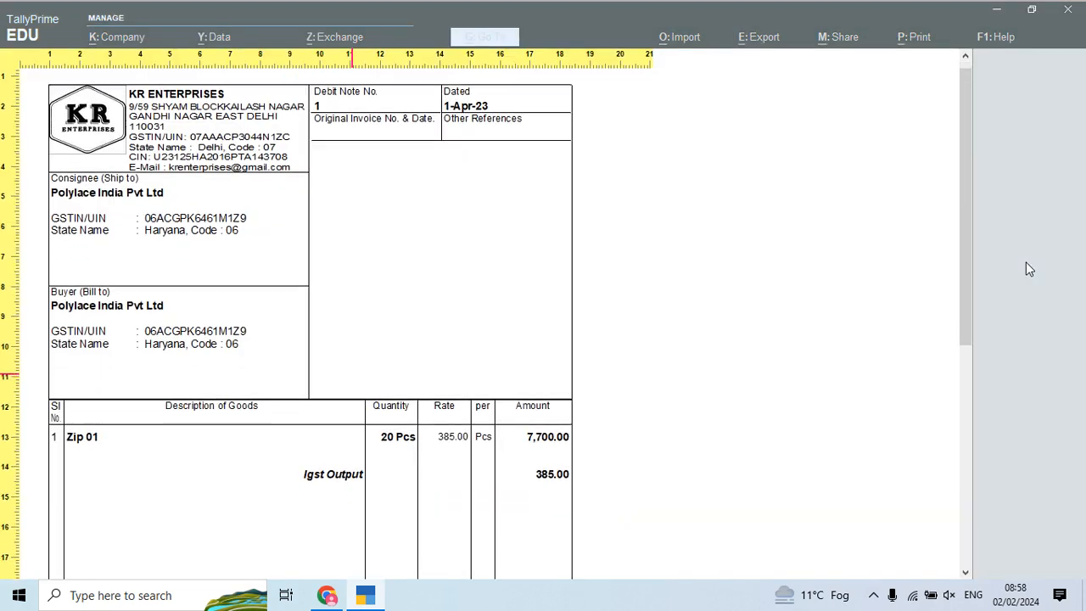
scroll(1027, 268, "up", 4)
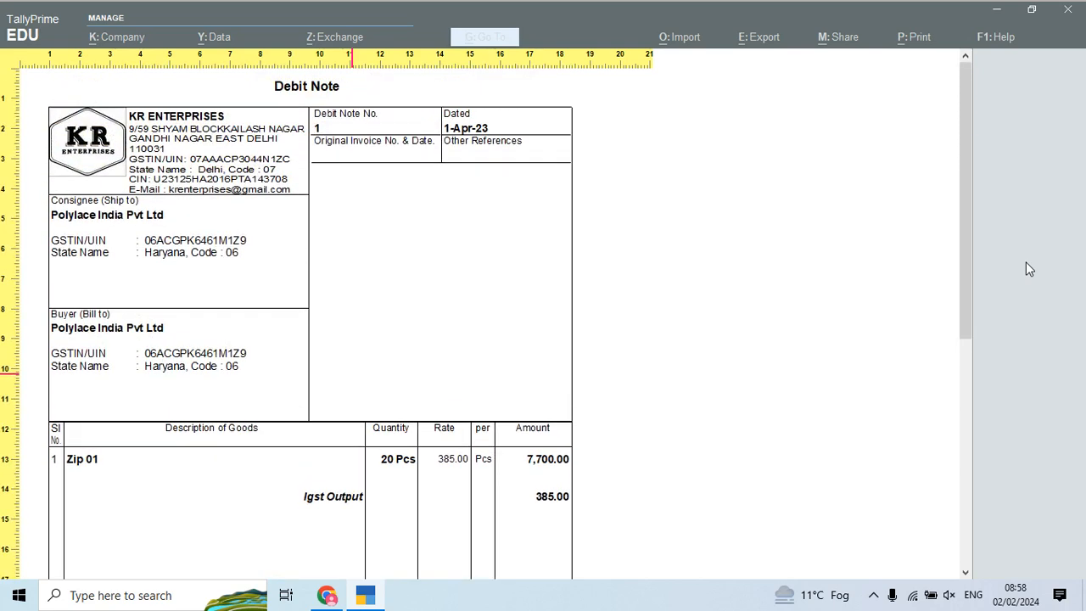
scroll(1027, 268, "down", 3)
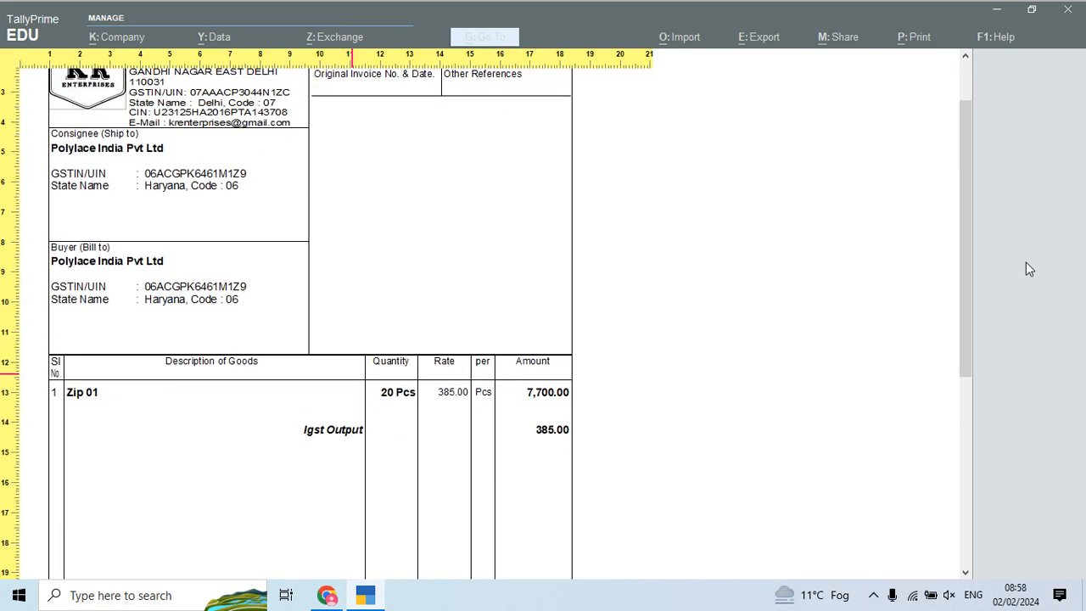
scroll(1026, 269, "down", 12)
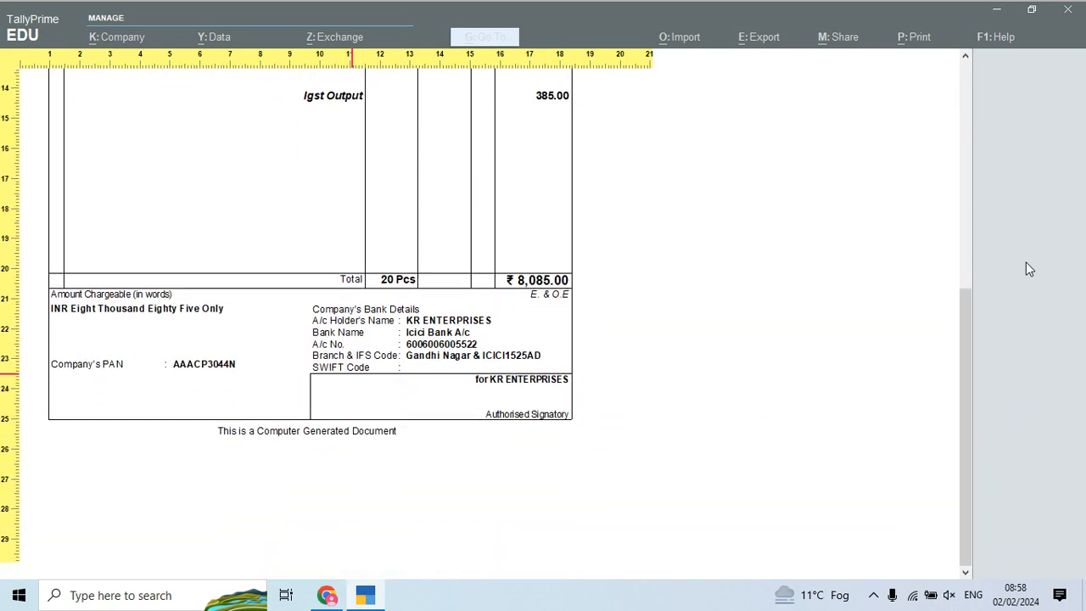
scroll(1026, 268, "up", 14)
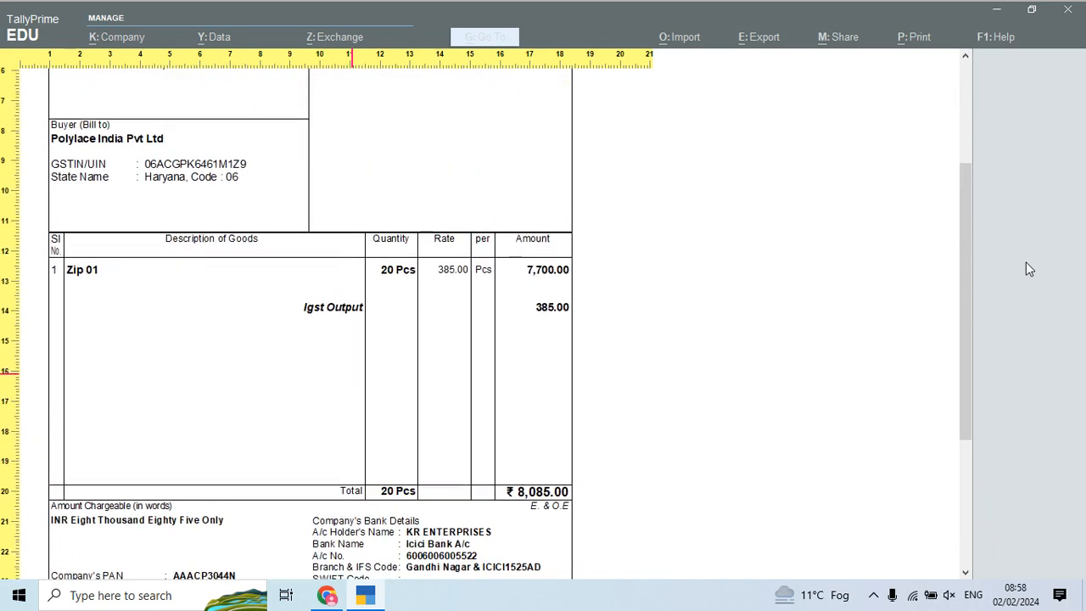
scroll(1025, 262, "up", 1)
key("Escape")
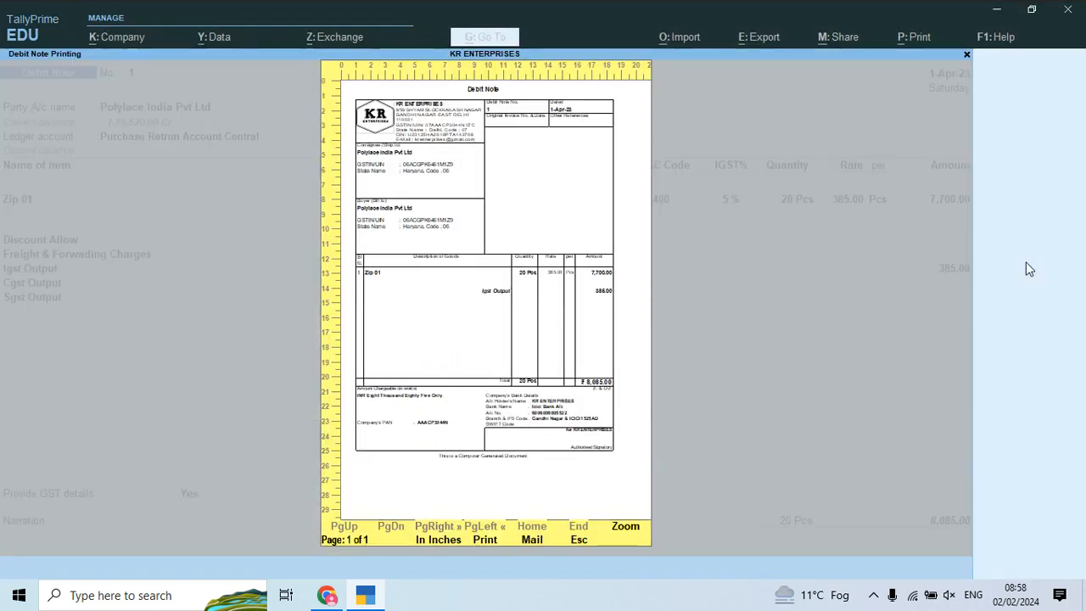
key("Escape")
key("Escape")
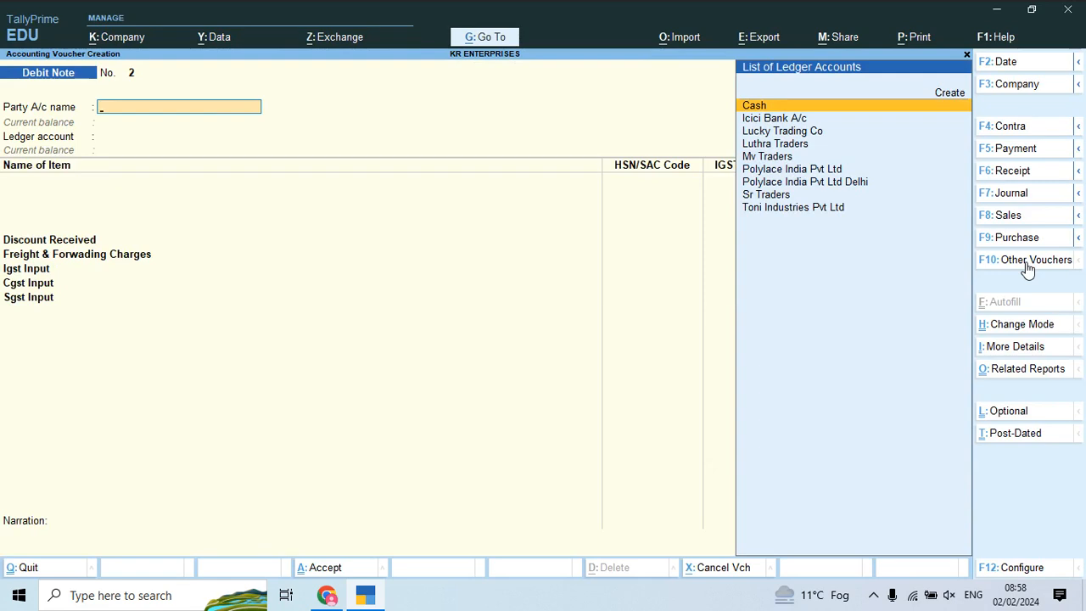
Step: Start Credit Note No. 1 with Luthra Traders as the party
left_click(1028, 268)
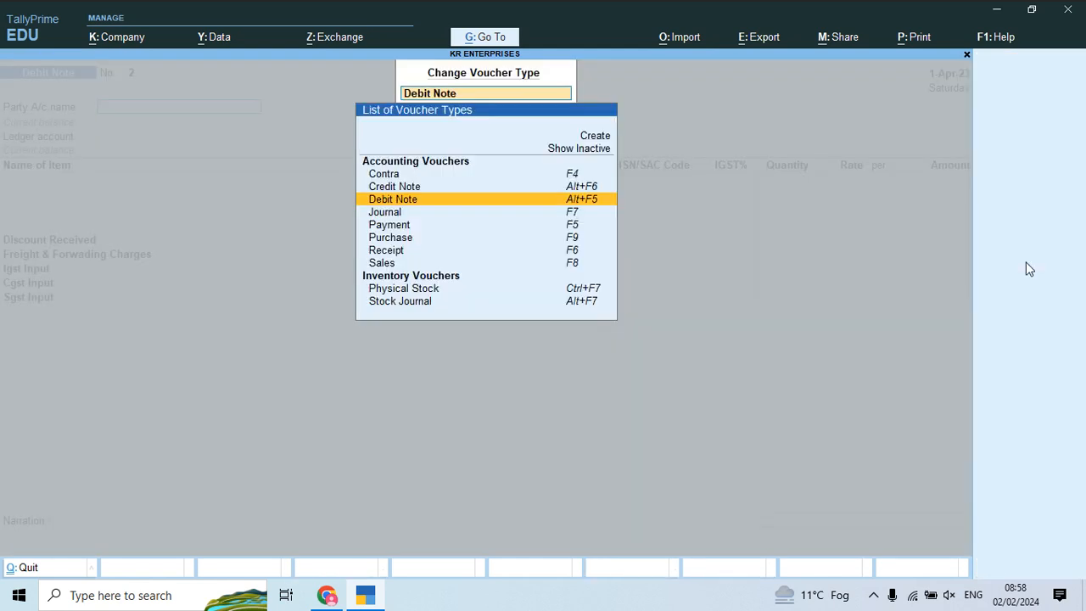
key("Up")
key("Return")
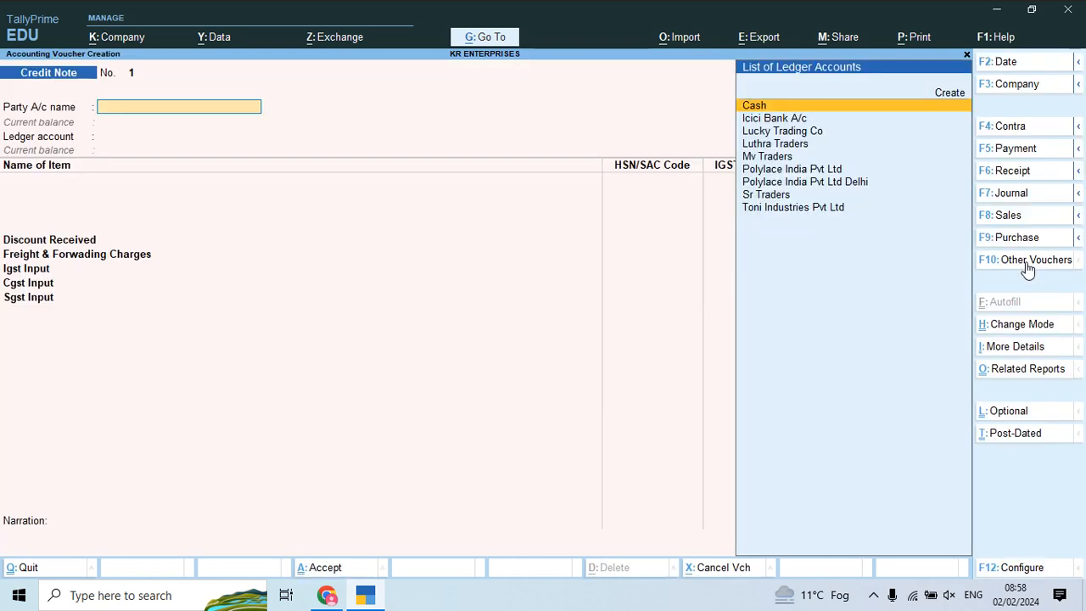
key("Down")
key("Down")
key("Down")
key("Down")
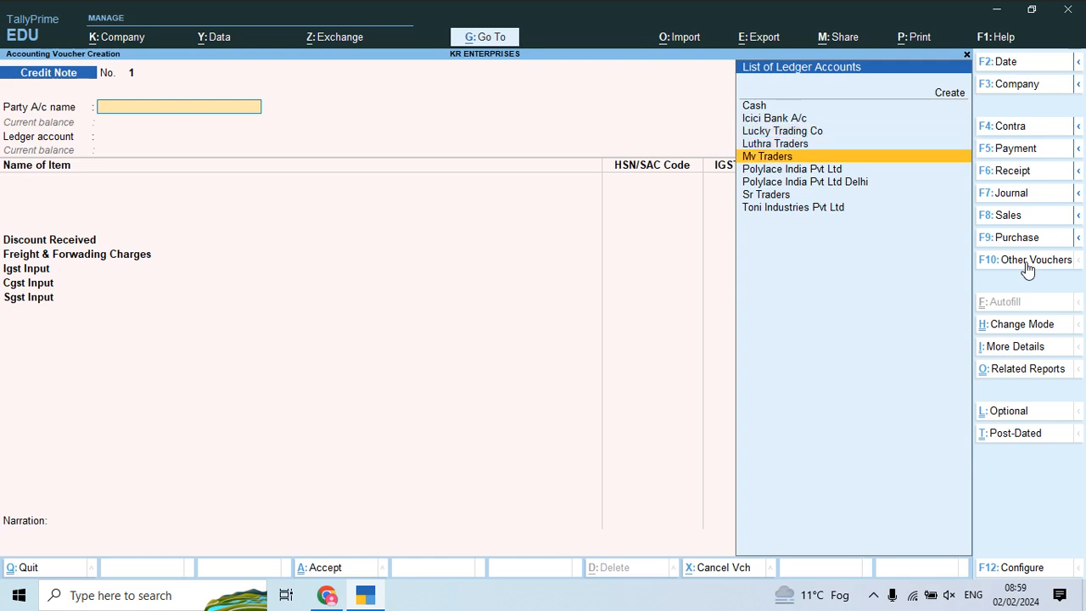
key("Up")
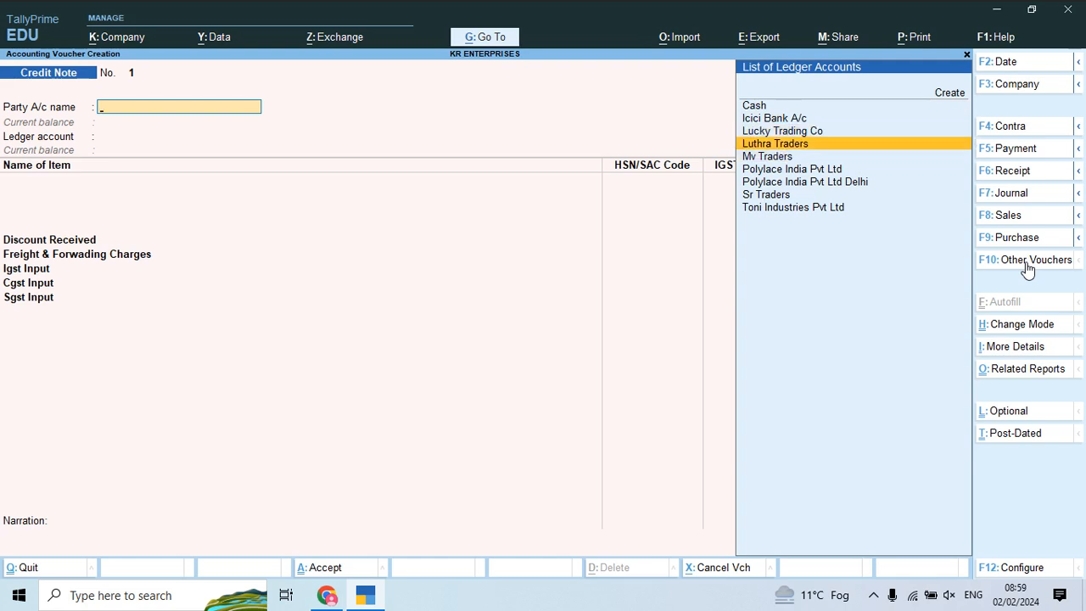
key("Return")
key("Return")
key("Return")
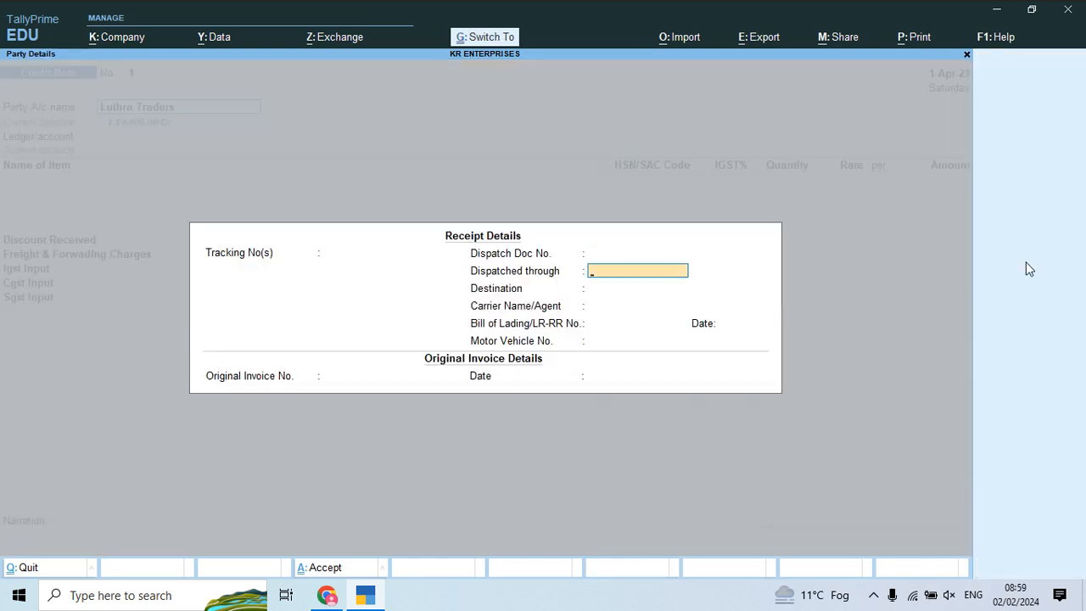
key("ctrl+a")
key("Return")
key("ctrl+a")
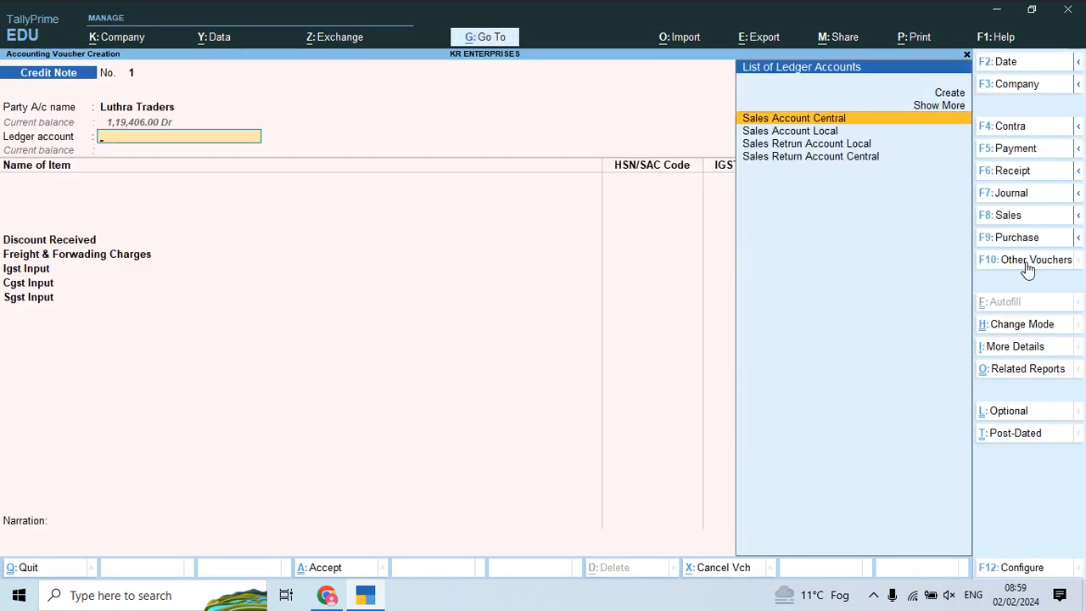
Step: Set Sales Retrun Account Local as ledger and add Slider No 05, 10 Pcs at 410.00
key("Down")
key("Down")
key("Down")
key("Return")
key("BackSpace")
key("Up")
key("Return")
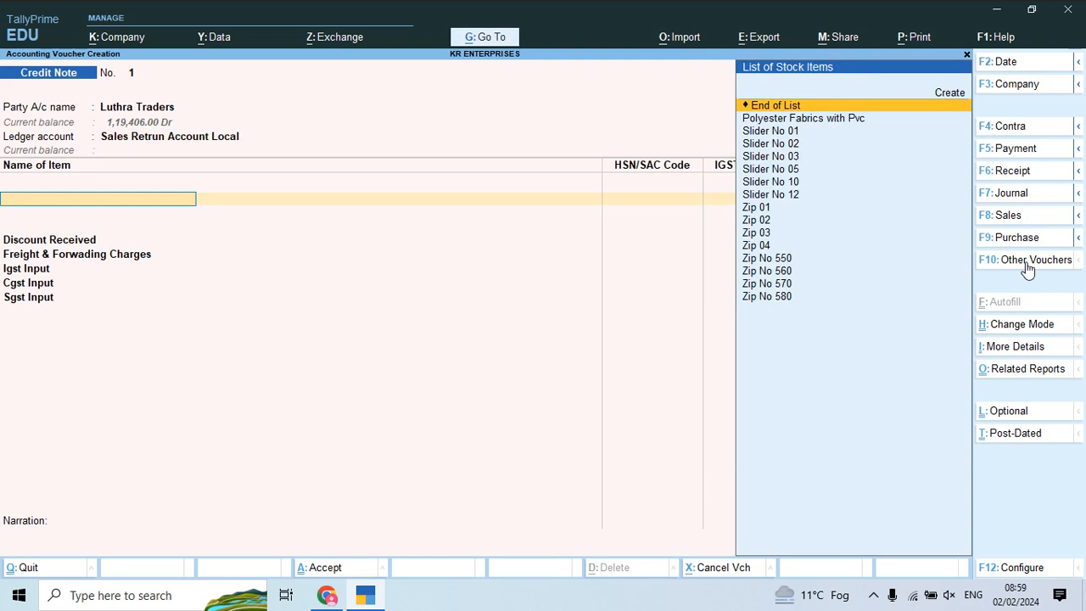
key("Down")
key("Down")
key("Down")
key("Down")
key("Down")
key("Return")
type("10")
key("Return")
key("Return")
key("Return")
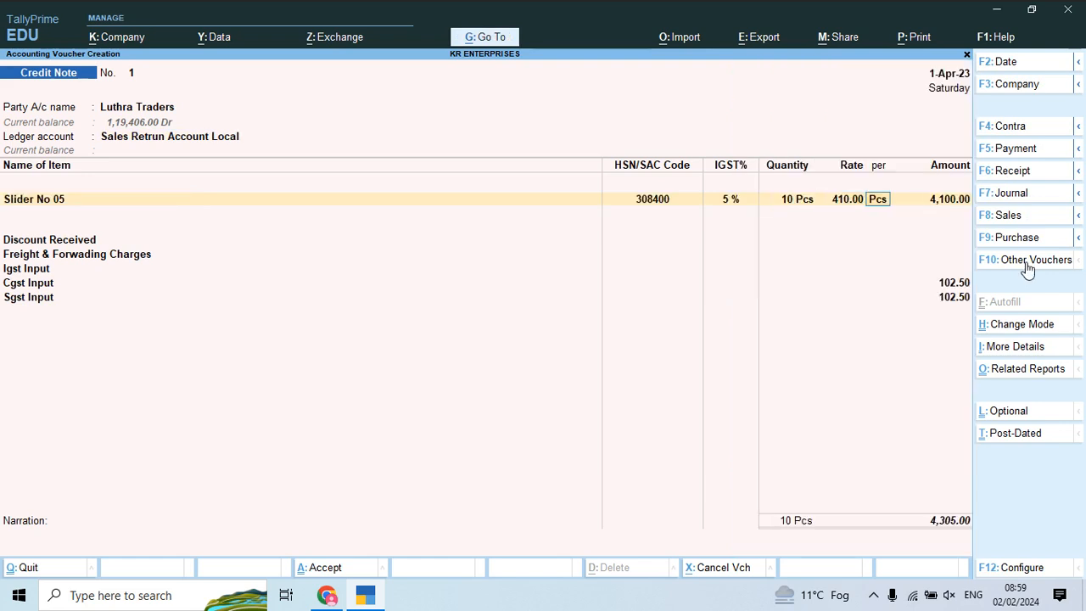
key("Return")
key("Return")
key("Return")
key("Return")
key("Return")
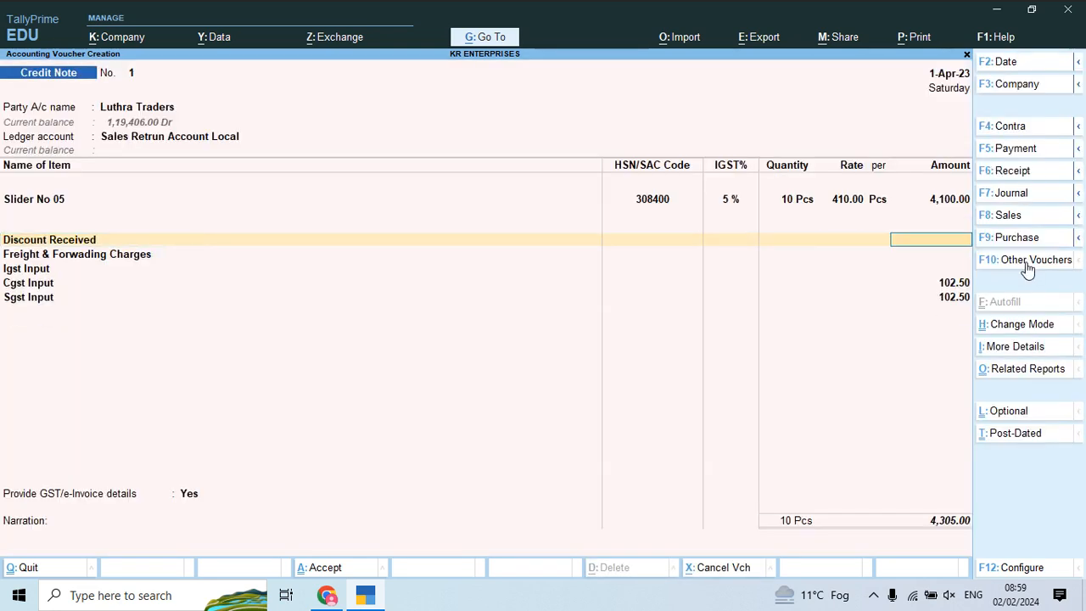
Step: Save Credit Note No. 1 without an e-Invoice, preview it, then stop the screen recording
key("ctrl+a")
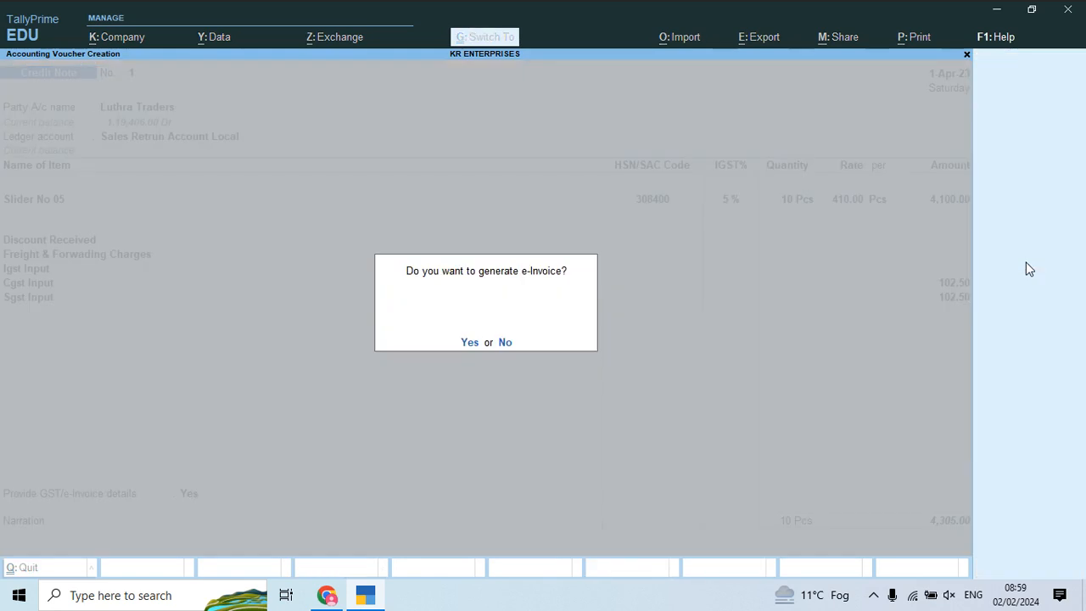
key("n")
key("Tab")
key("Tab")
key("Return")
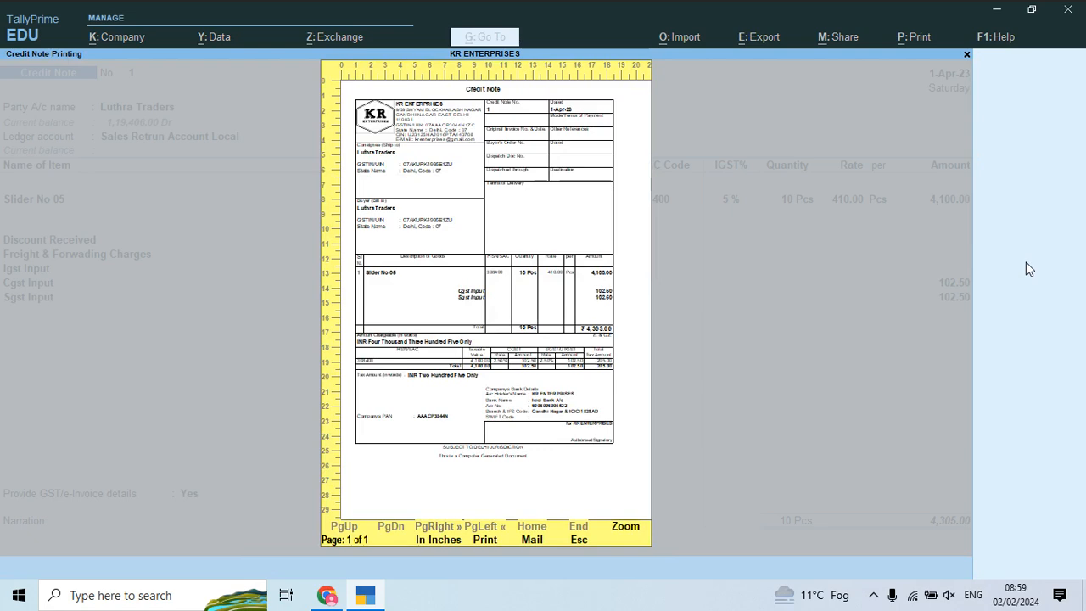
key("Escape")
key("Escape")
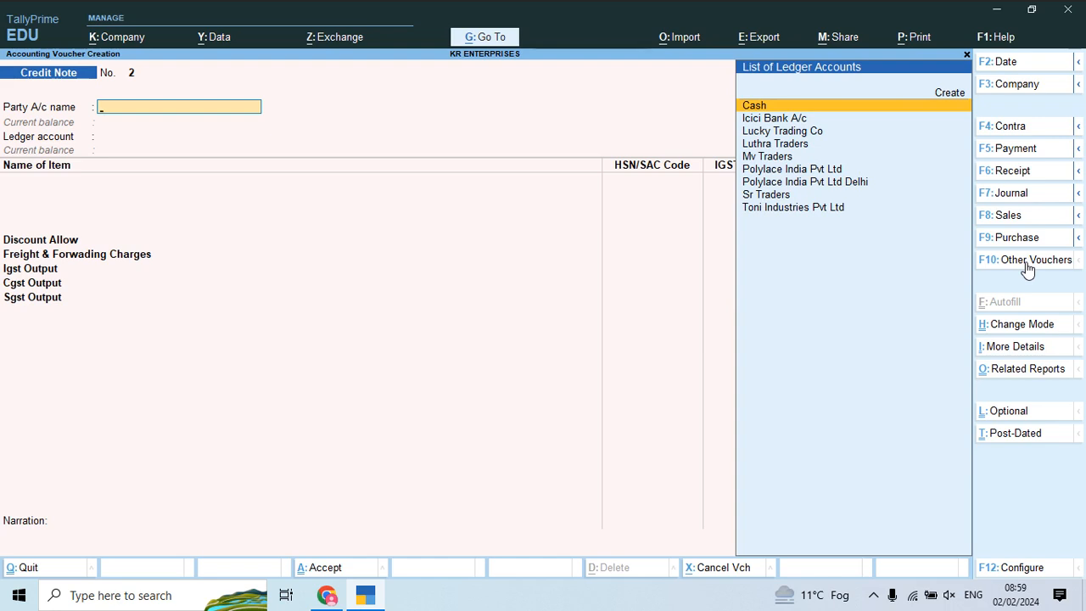
left_click(872, 594)
left_click(825, 564)
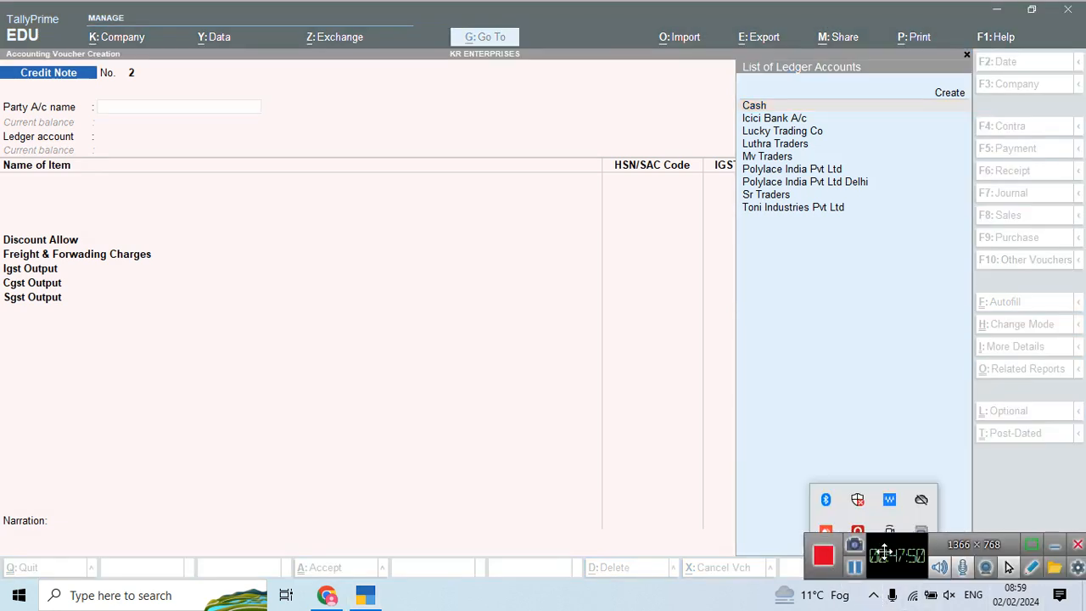